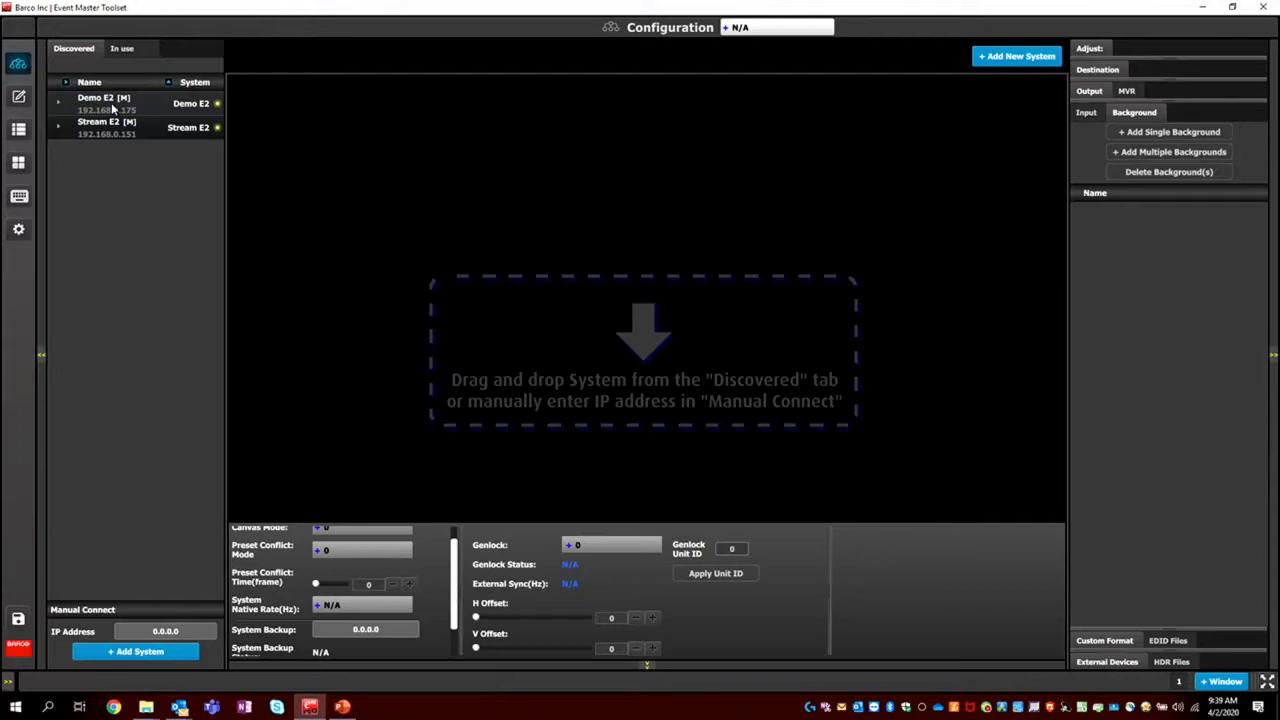
# Add the discovered Demo E2 system to the configuration, look through its resource and multi-operator views, and return to the detail view.
pyautogui.moveTo(114, 106); pyautogui.dragTo(621, 286)
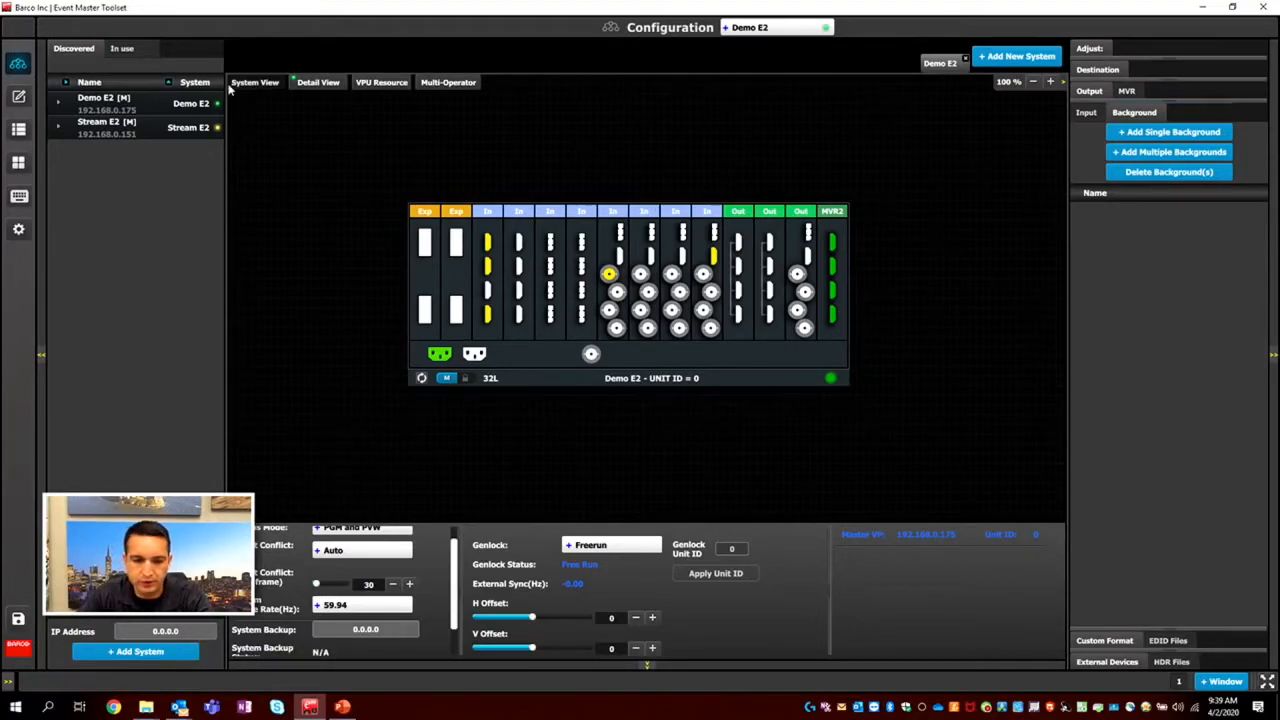
pyautogui.click(365, 90)
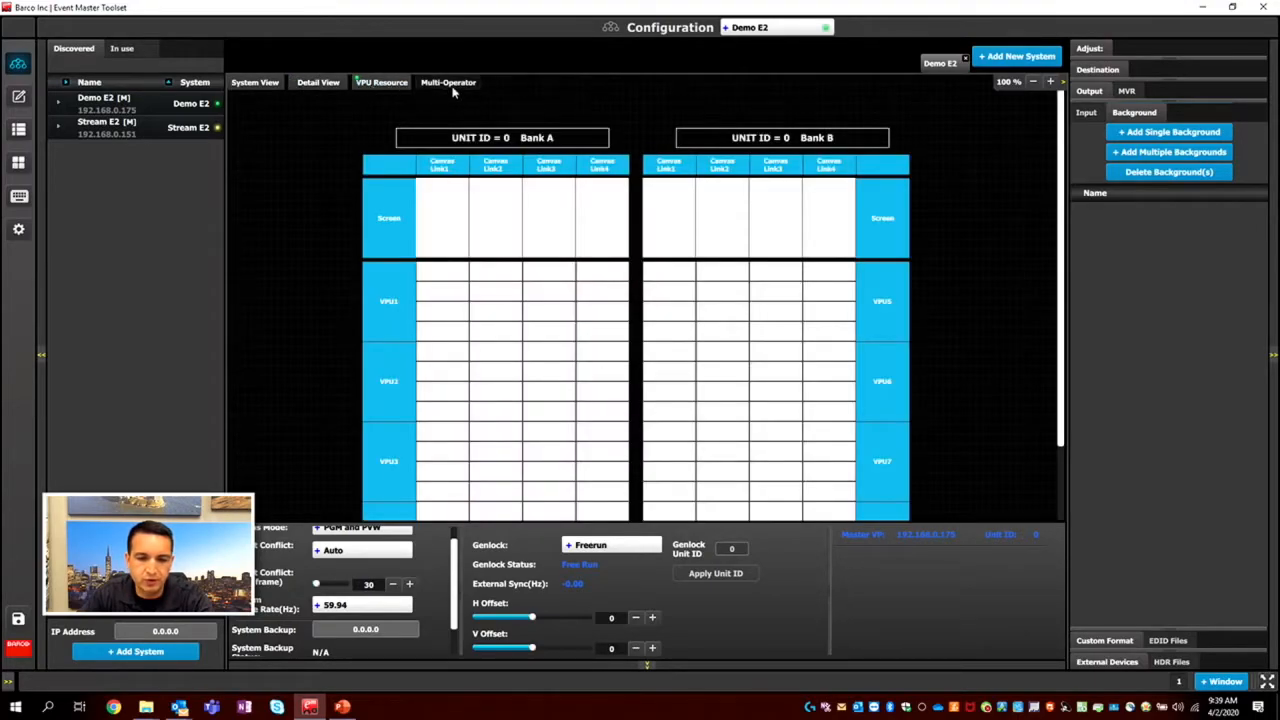
pyautogui.click(465, 84)
pyautogui.click(320, 84)
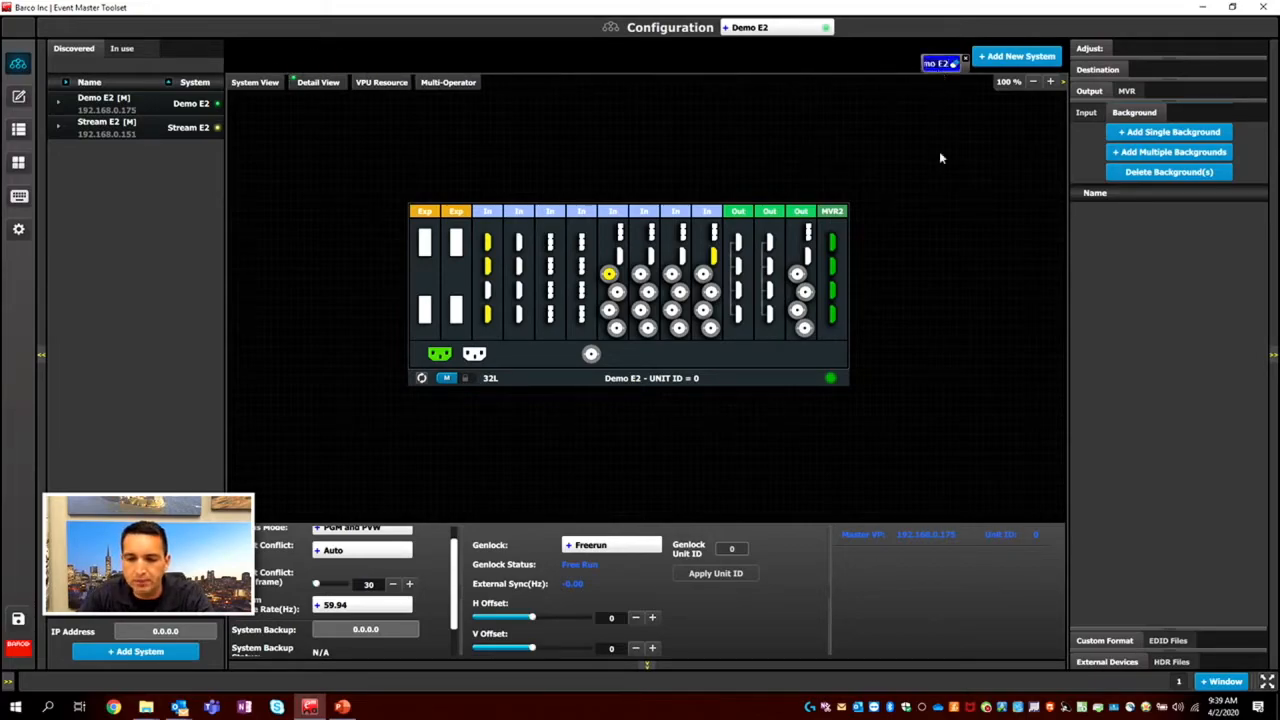
pyautogui.click(1033, 81)
pyautogui.click(1050, 81)
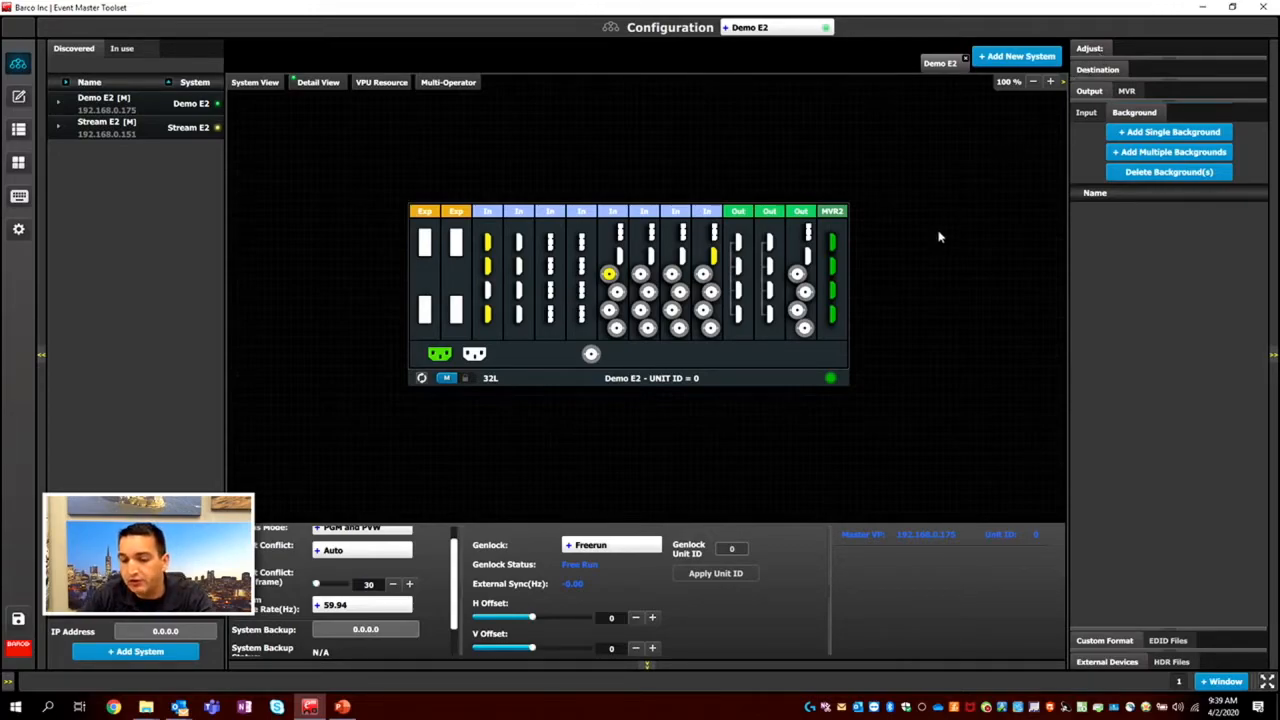
# Inspect connector 3 of output slot 13 and input slot 10, the Demo E2 unit's settings, and the output and input lists.
pyautogui.click(799, 280)
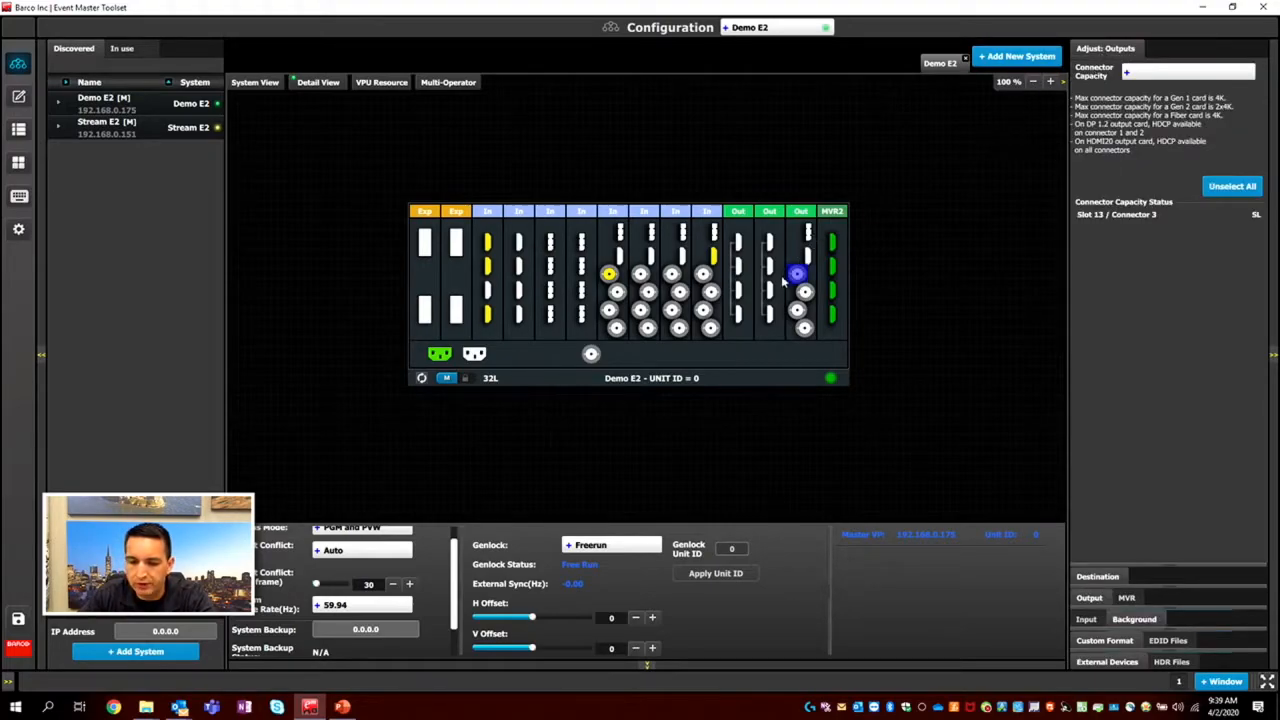
pyautogui.click(705, 284)
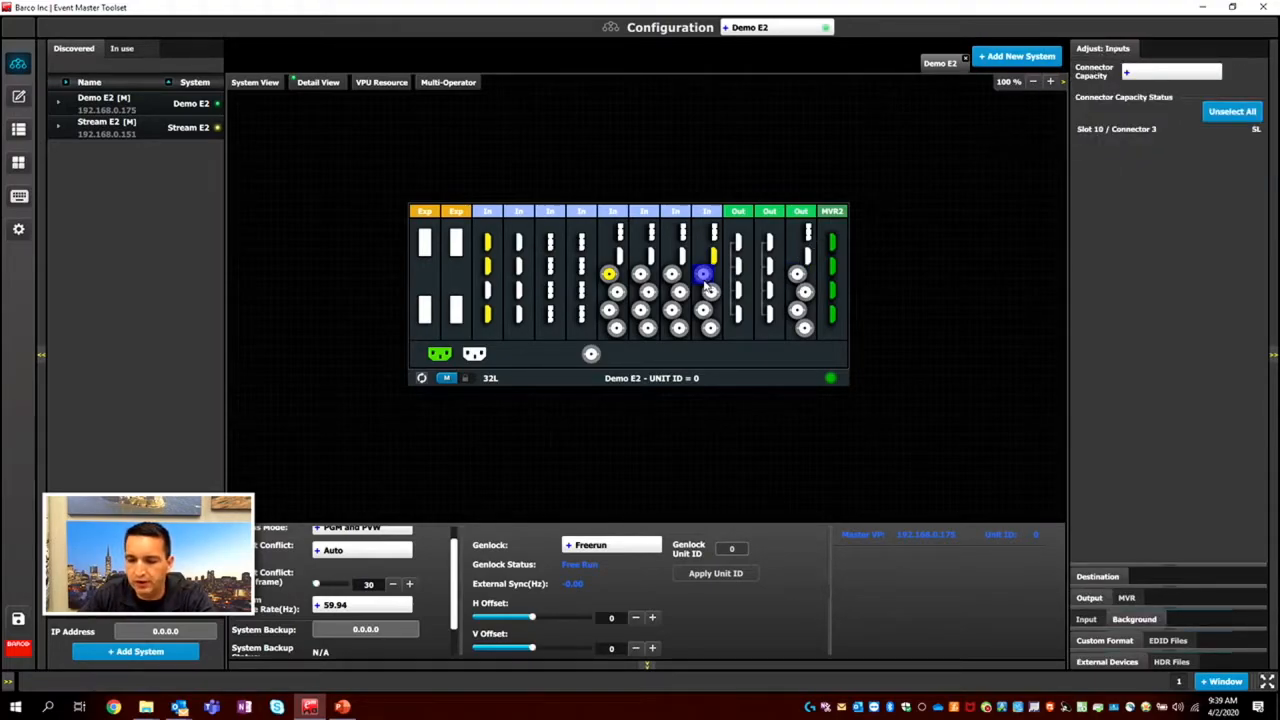
pyautogui.click(768, 377)
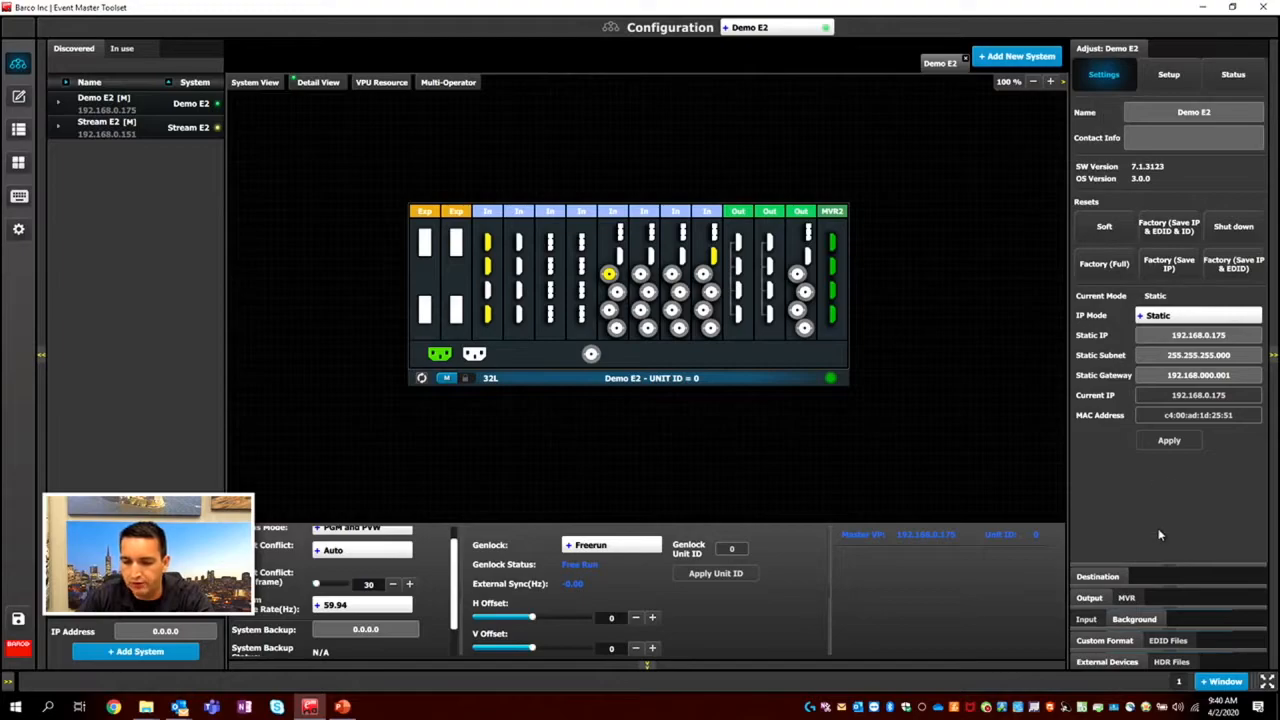
pyautogui.click(1091, 598)
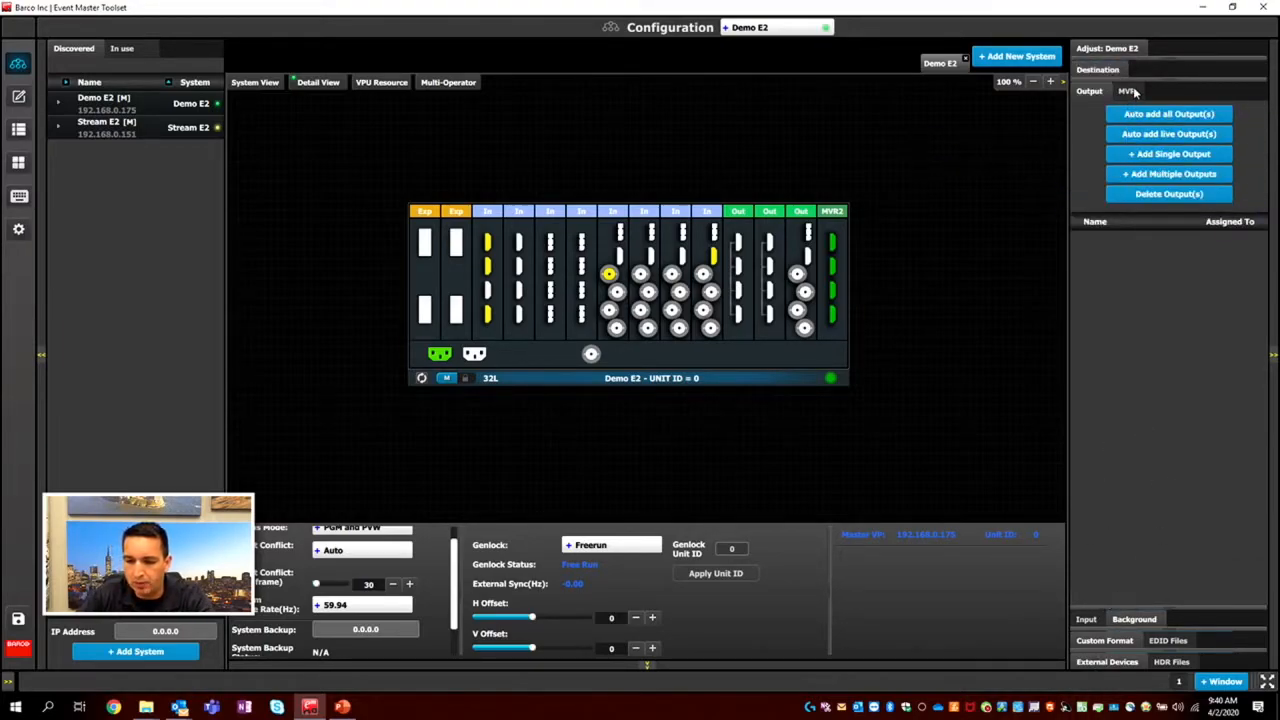
pyautogui.click(1087, 618)
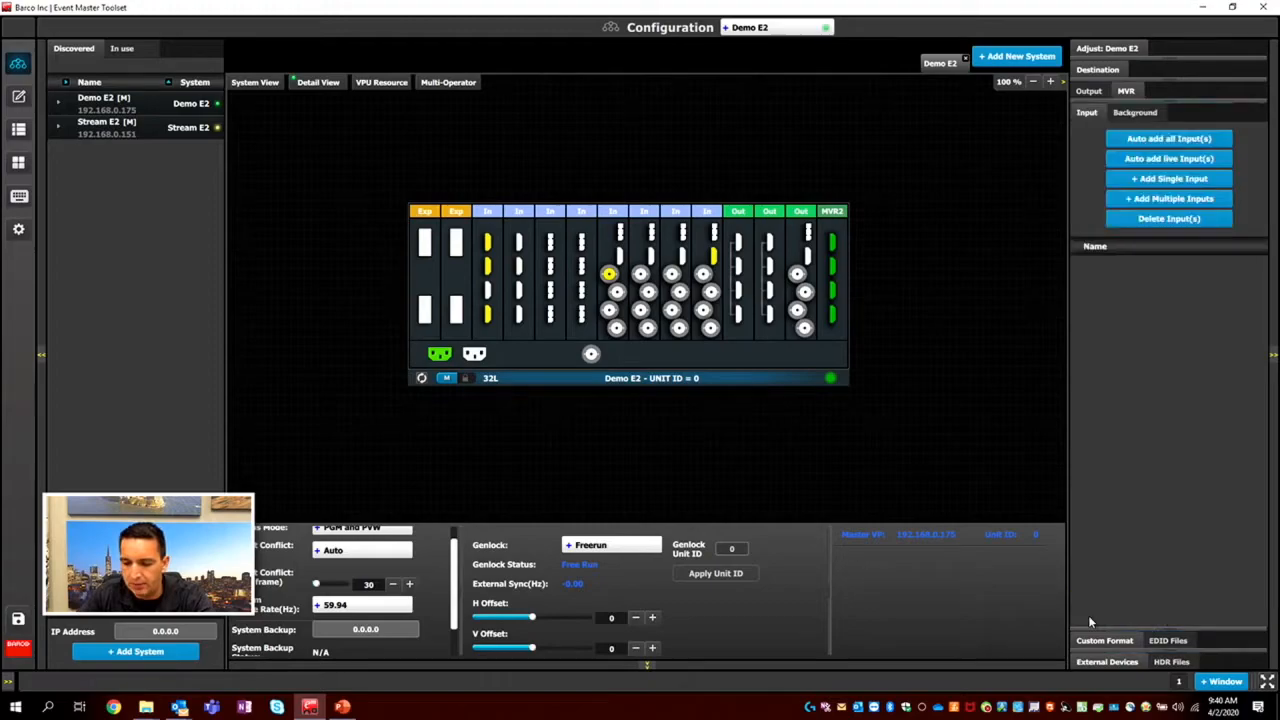
# Add the first DisplayPort input connector of slot 6 as a single background.
pyautogui.click(1138, 112)
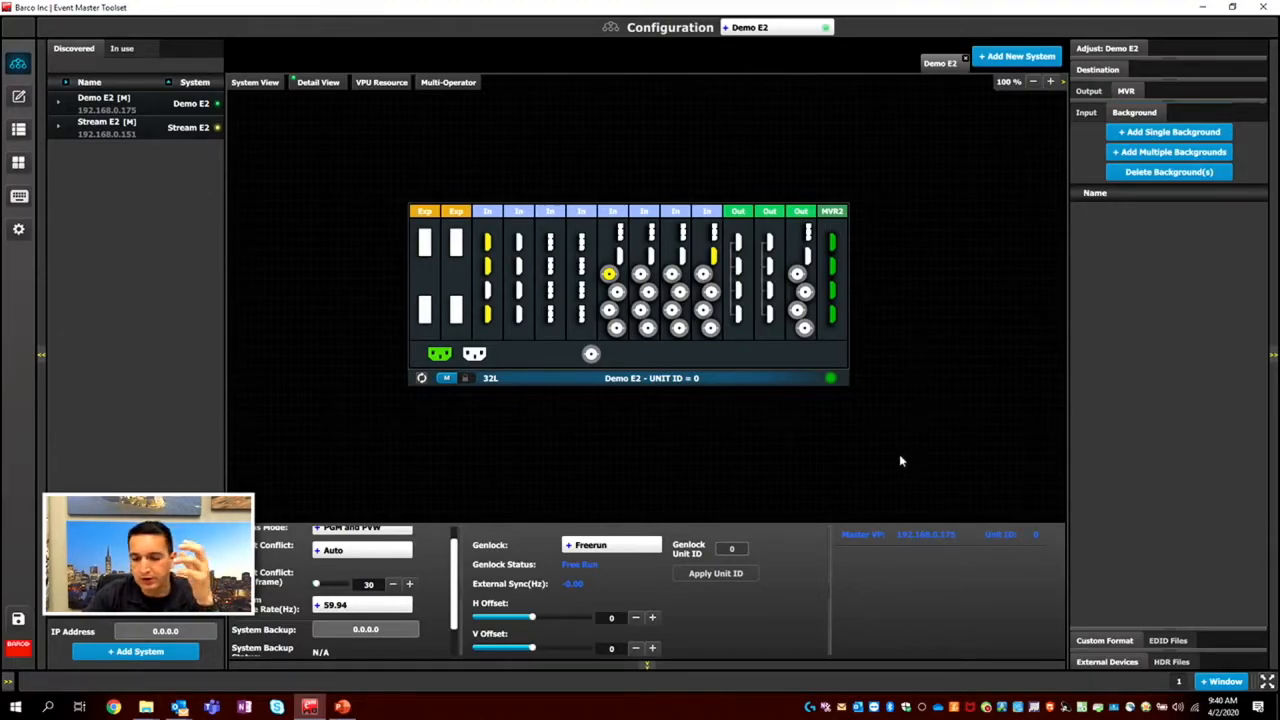
pyautogui.click(582, 242)
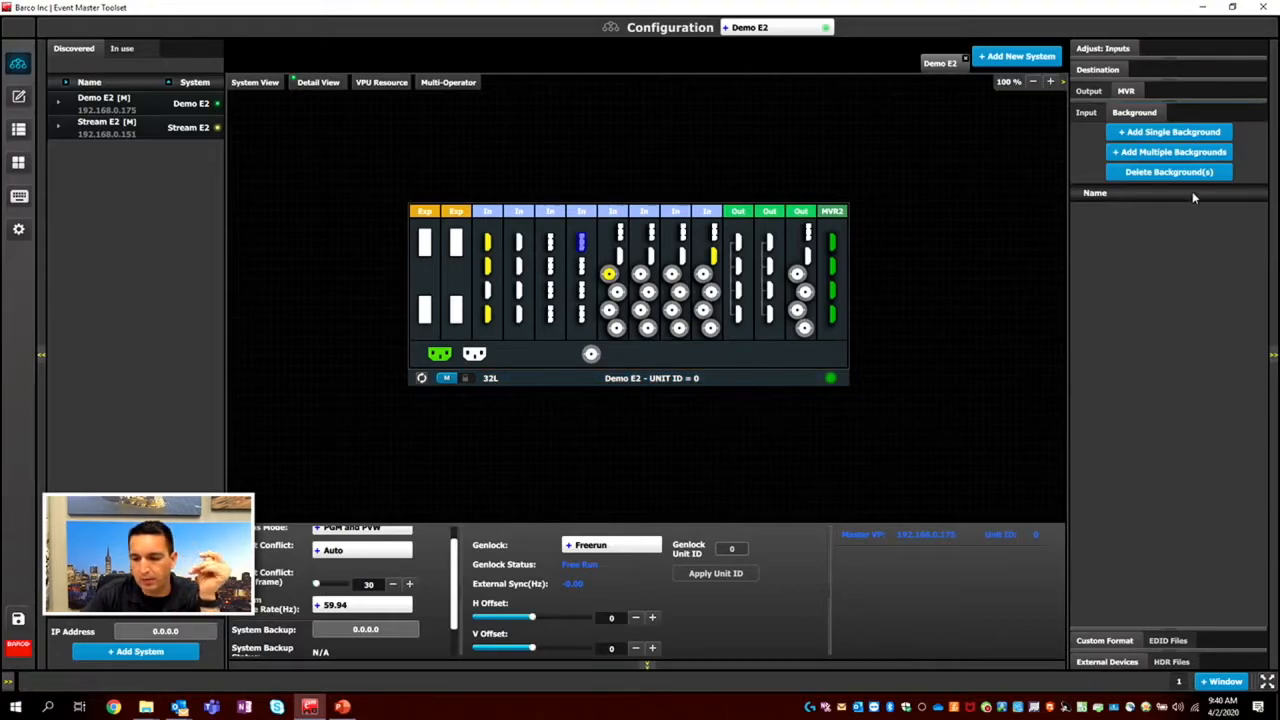
pyautogui.click(1169, 131)
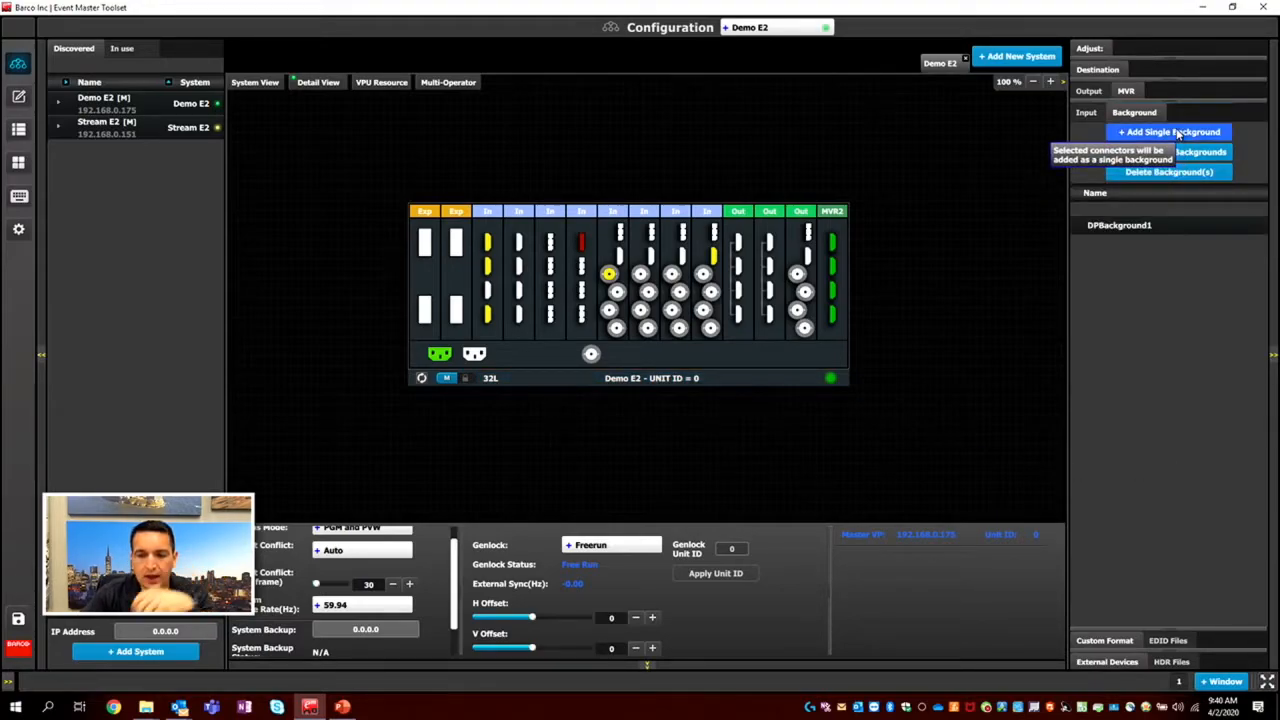
# Open the new DisplayPort background's adjustment settings and rename it Side Screen.
pyautogui.click(1138, 226)
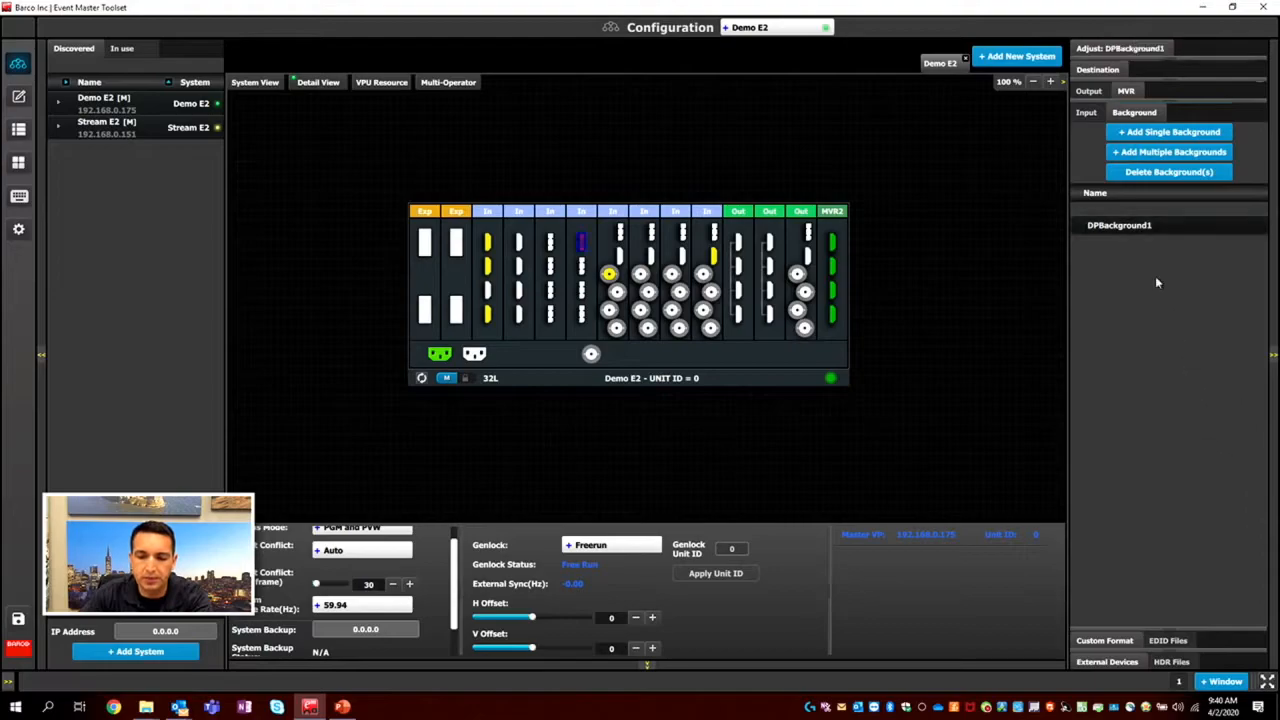
pyautogui.click(1130, 48)
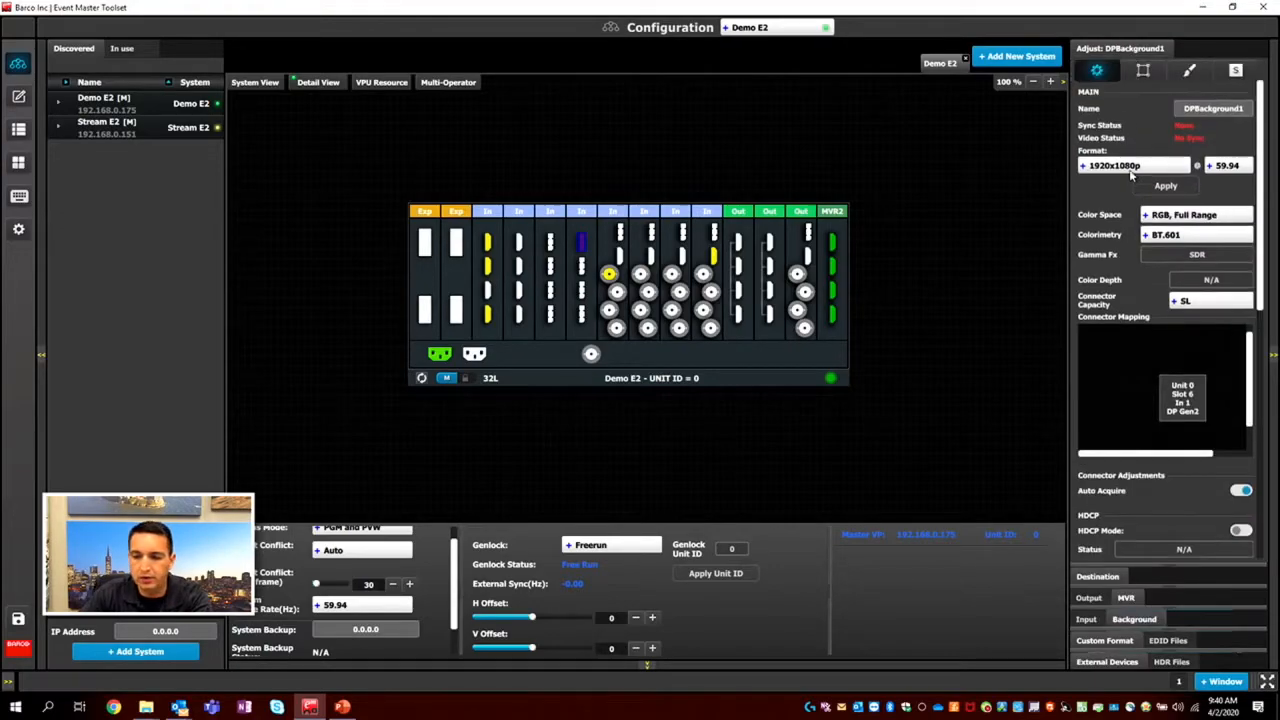
pyautogui.click(1203, 110)
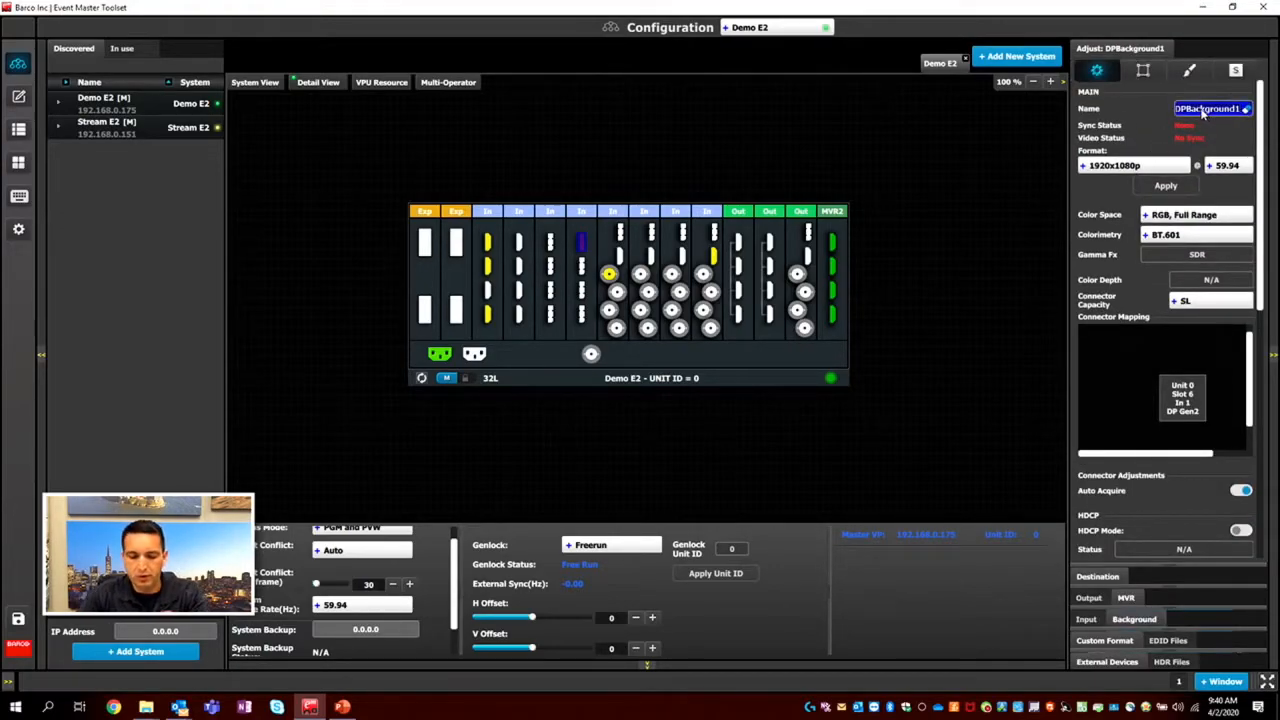
pyautogui.write('Side Scre')
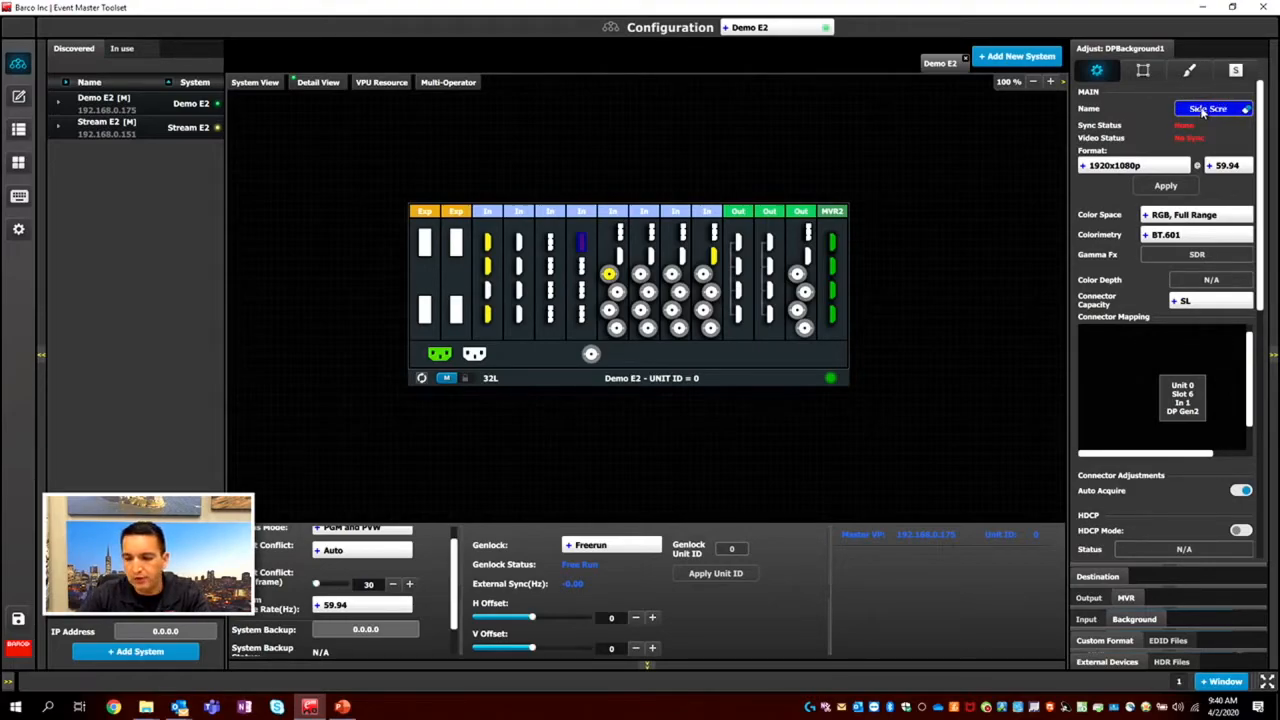
pyautogui.write('en')
pyautogui.press('Return')
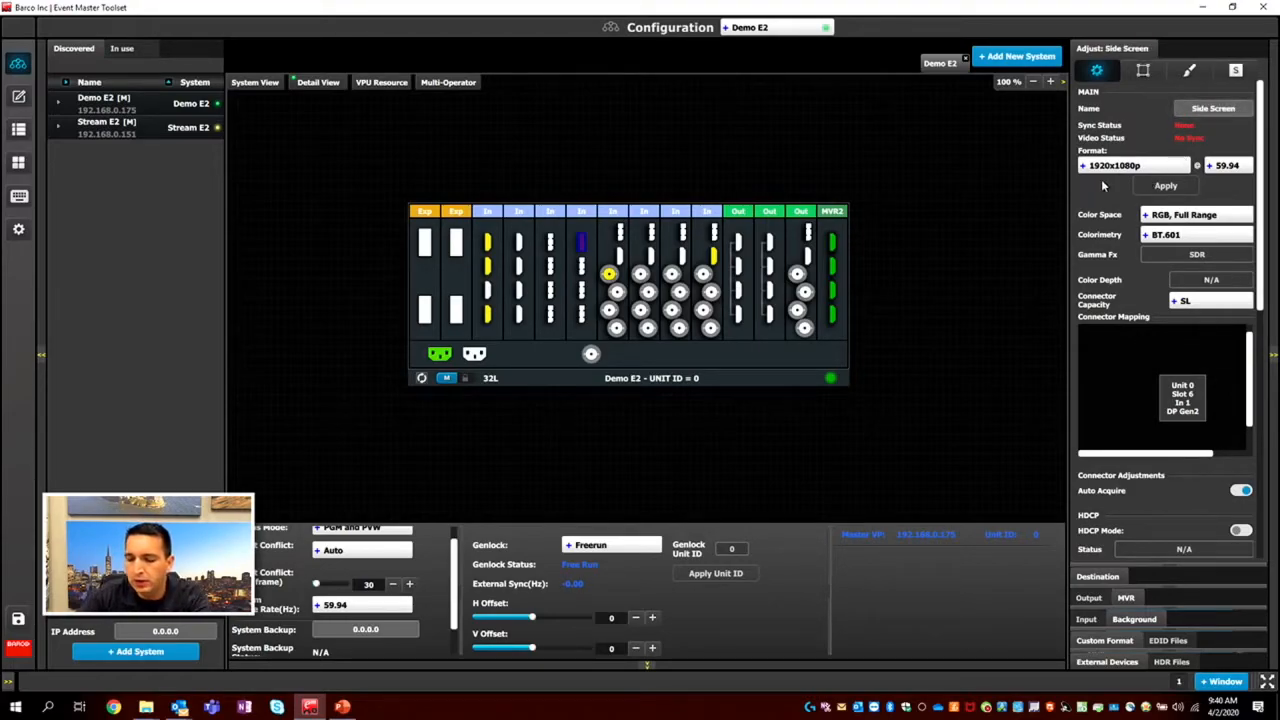
# Examine the Side Screen background's format, color, connector capacity, mapping and EDID settings.
pyautogui.scroll(-3, 1101, 179)
pyautogui.scroll(3, 1101, 200)
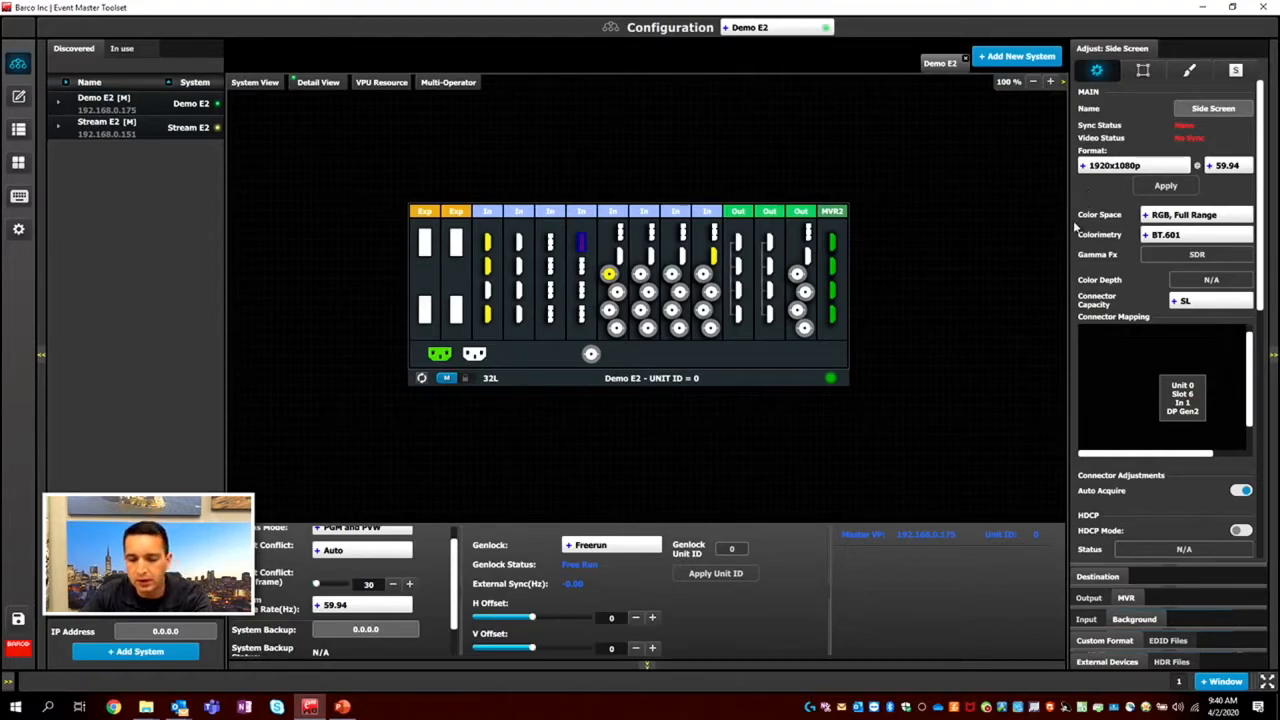
pyautogui.scroll(1, 425, 600)
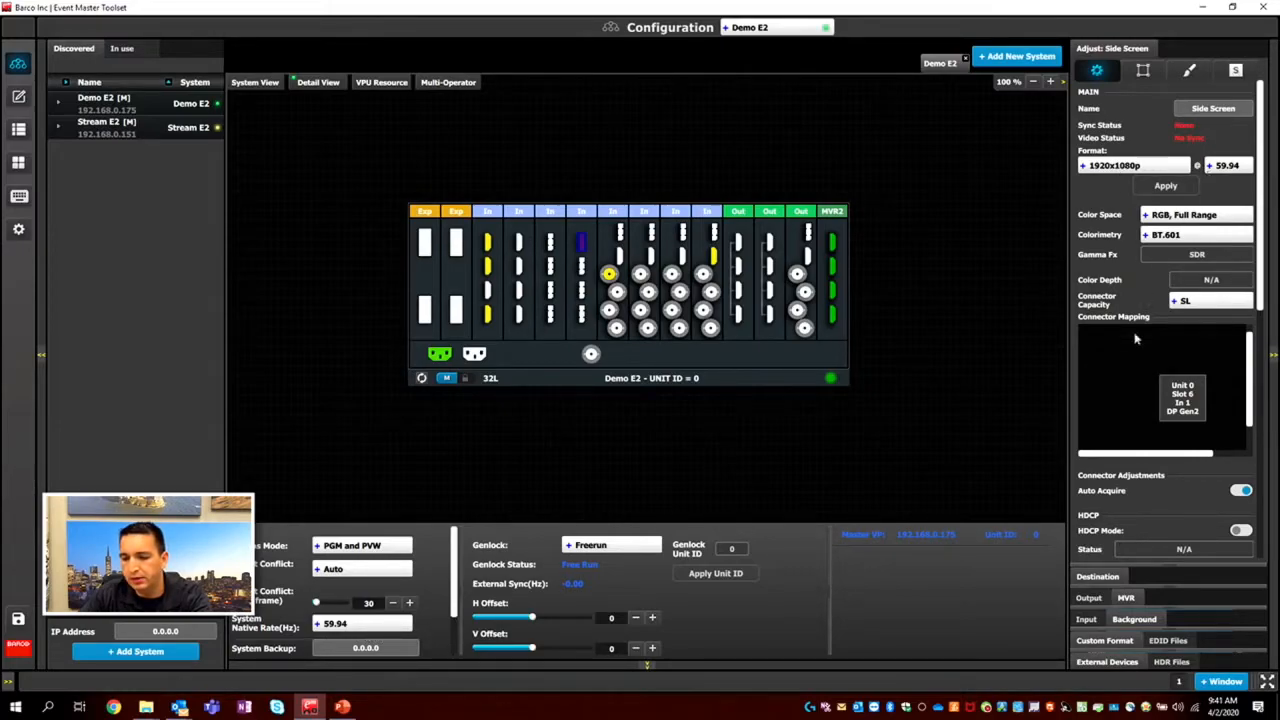
pyautogui.scroll(-3, 1167, 488)
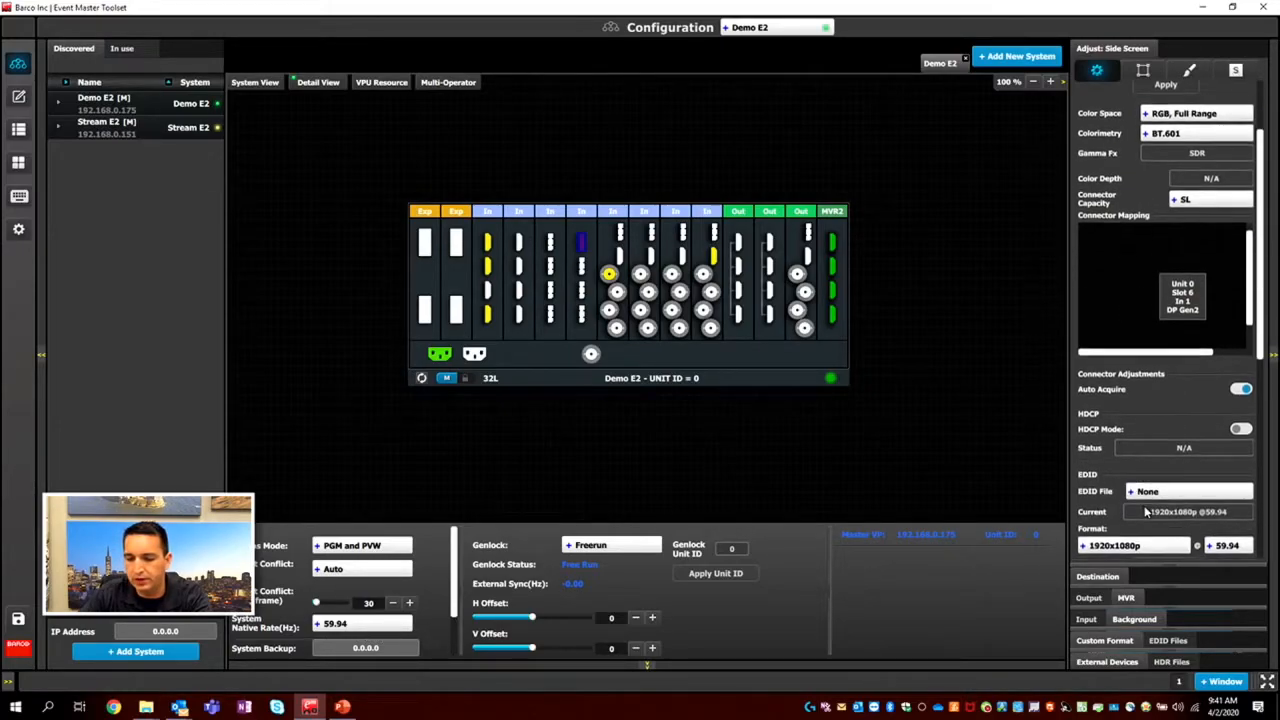
pyautogui.scroll(-1, 1143, 512)
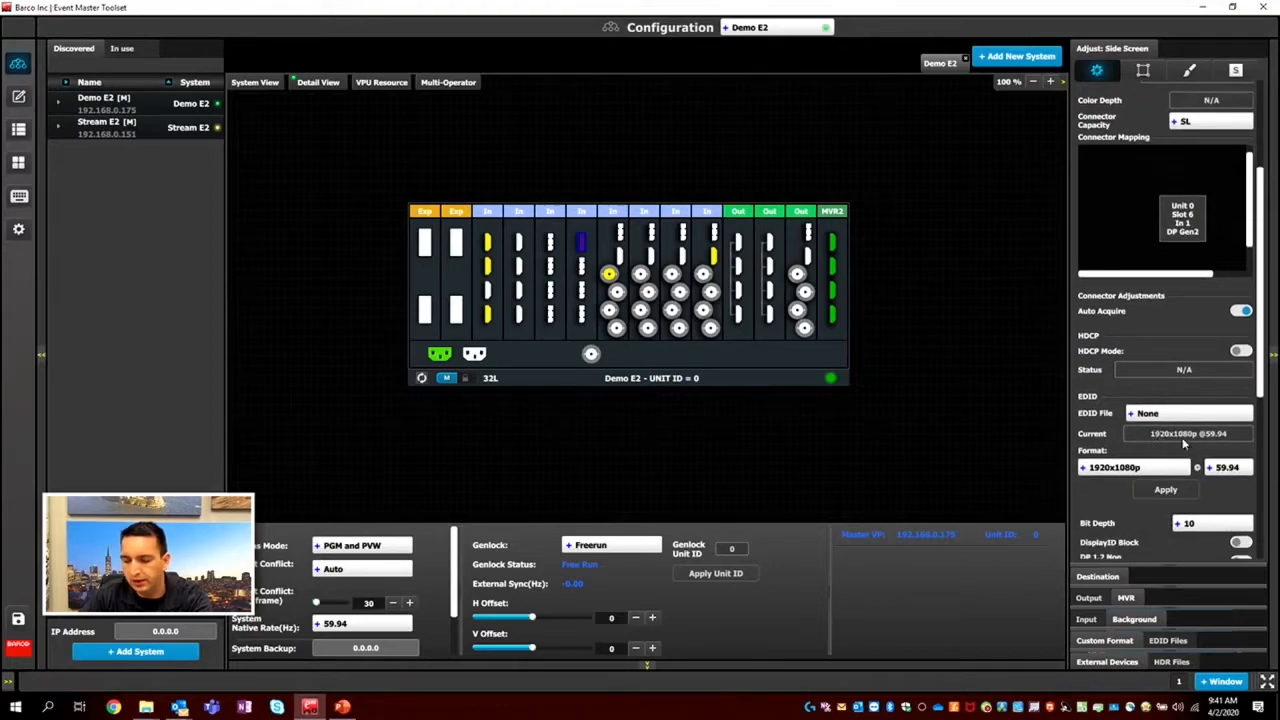
pyautogui.scroll(4, 1150, 300)
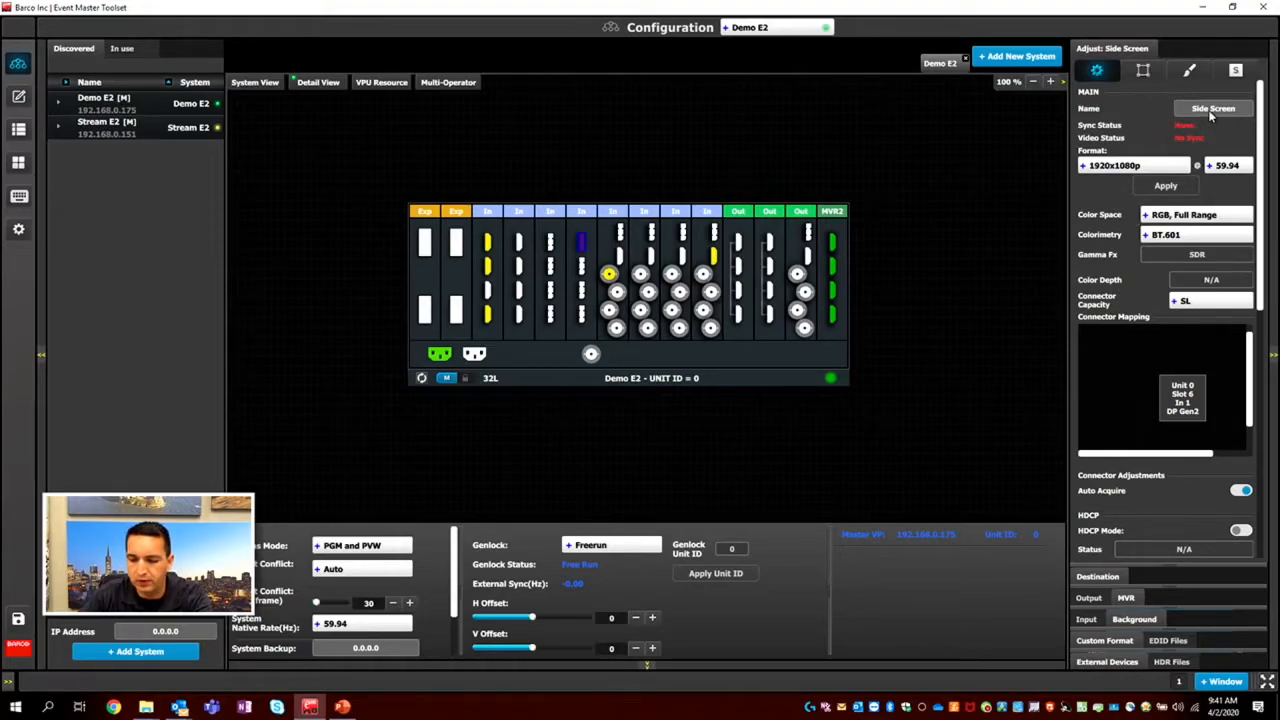
# Add the active HDMI input, connector 2 of slot 10, as a second single background.
pyautogui.click(1122, 620)
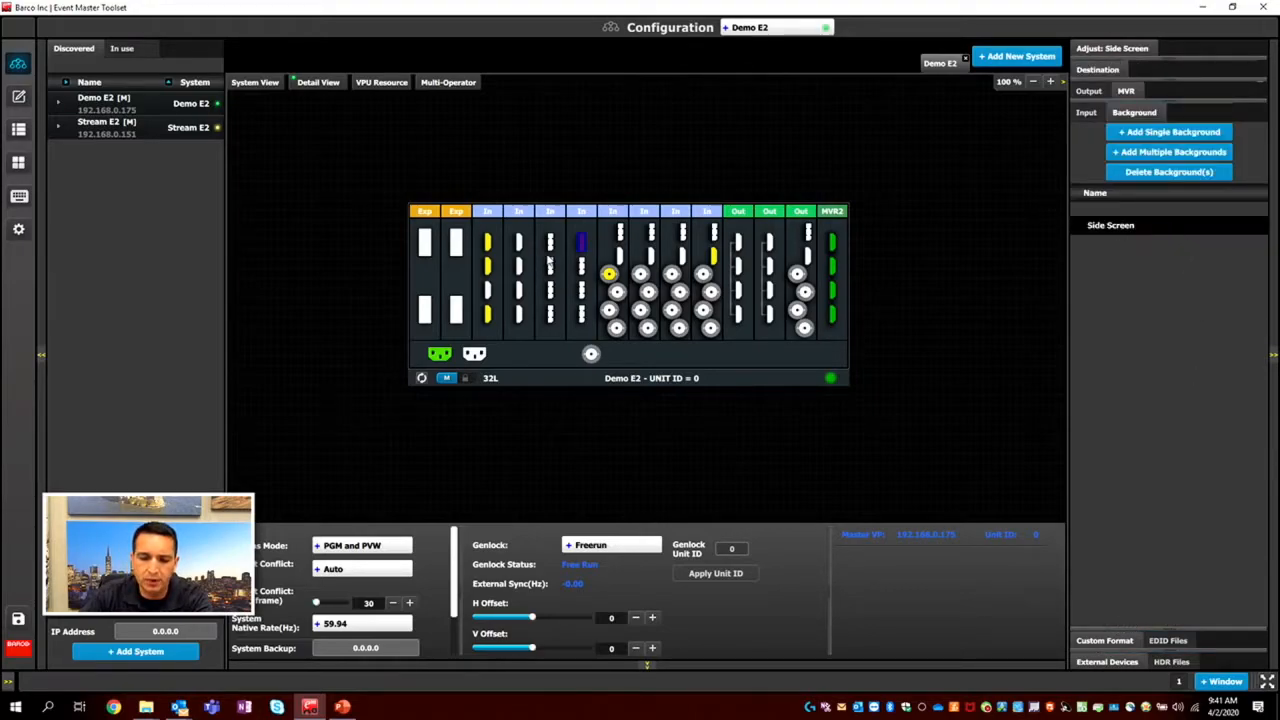
pyautogui.click(713, 257)
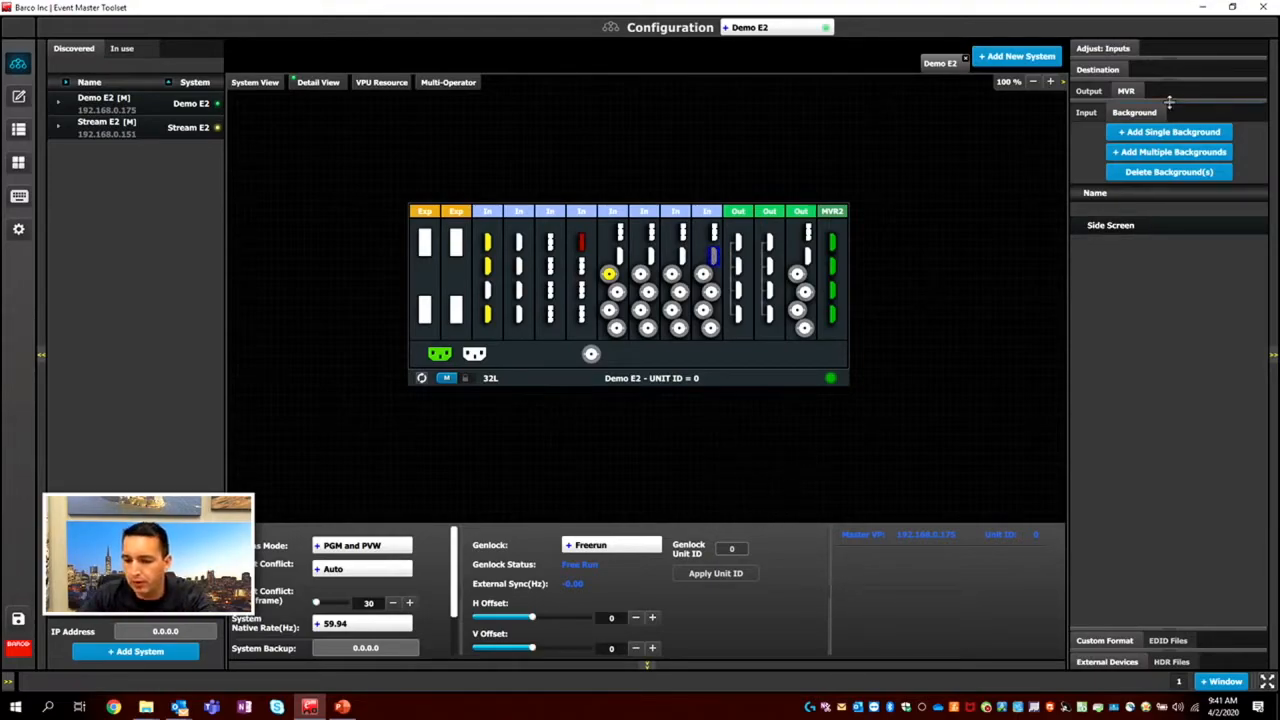
pyautogui.click(1168, 132)
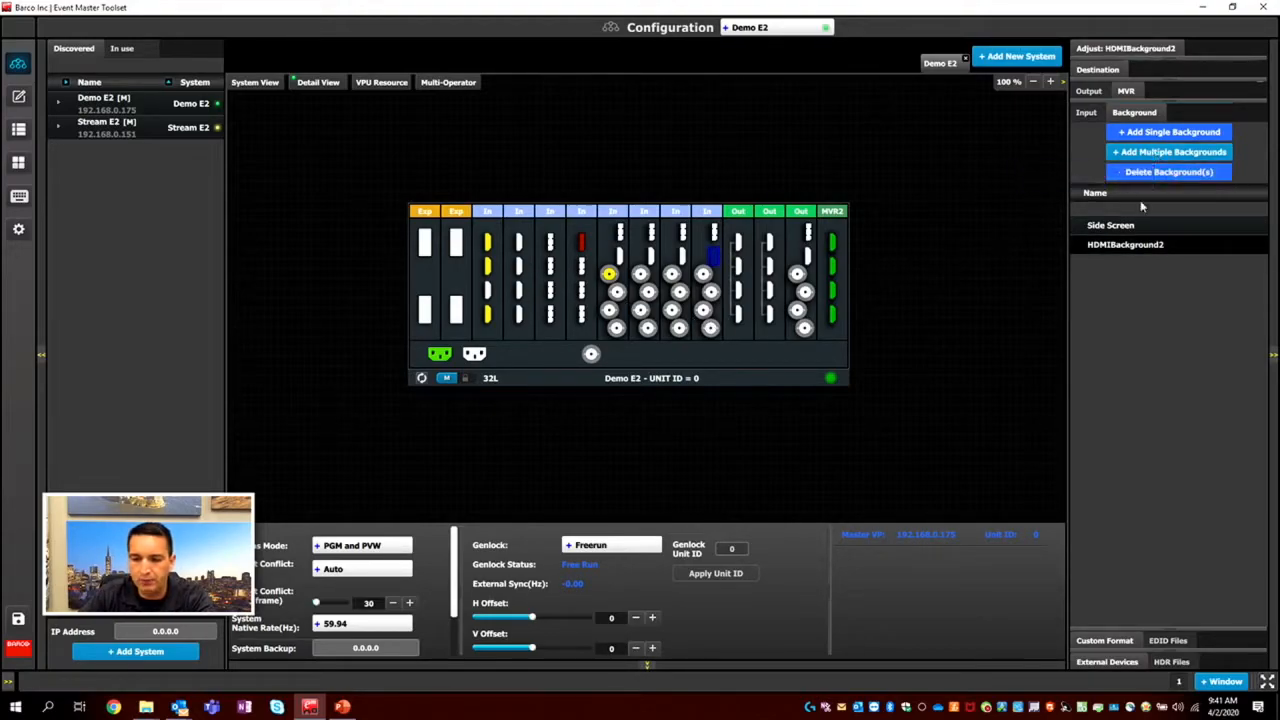
# Rename the new HDMI background in the background list as 3840 BG.
pyautogui.doubleClick(1127, 246)
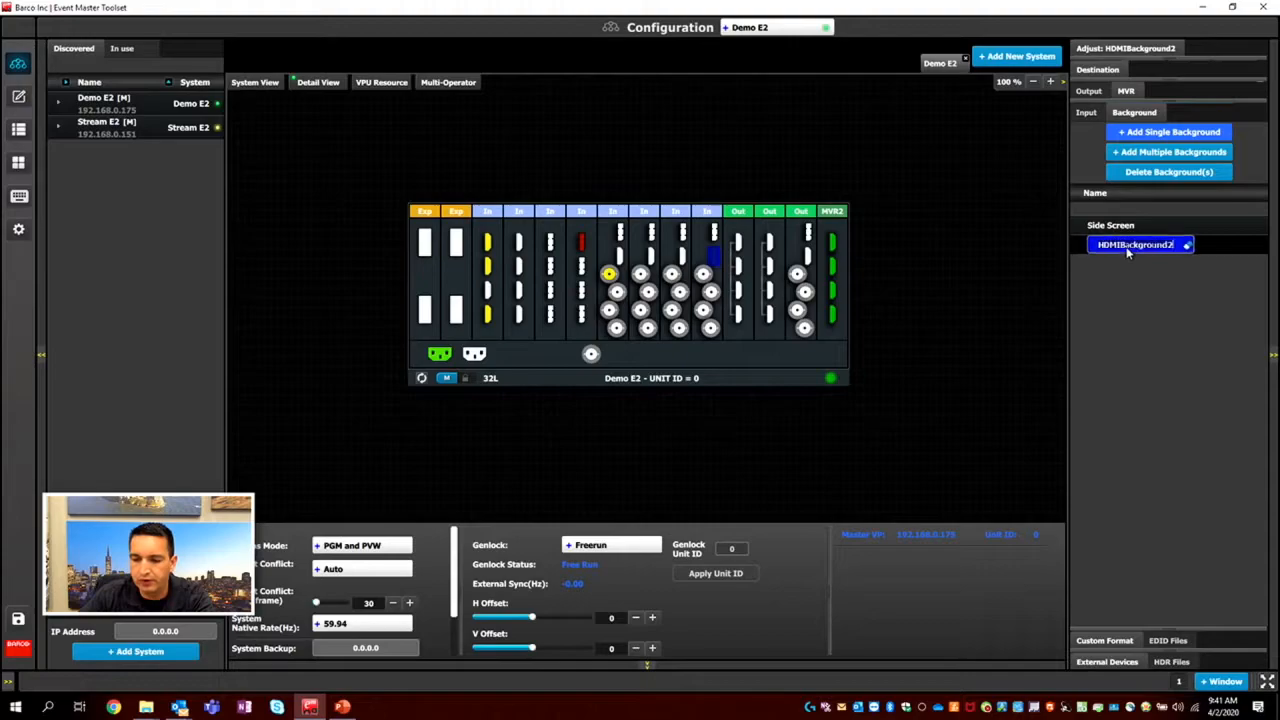
pyautogui.write('Wide')
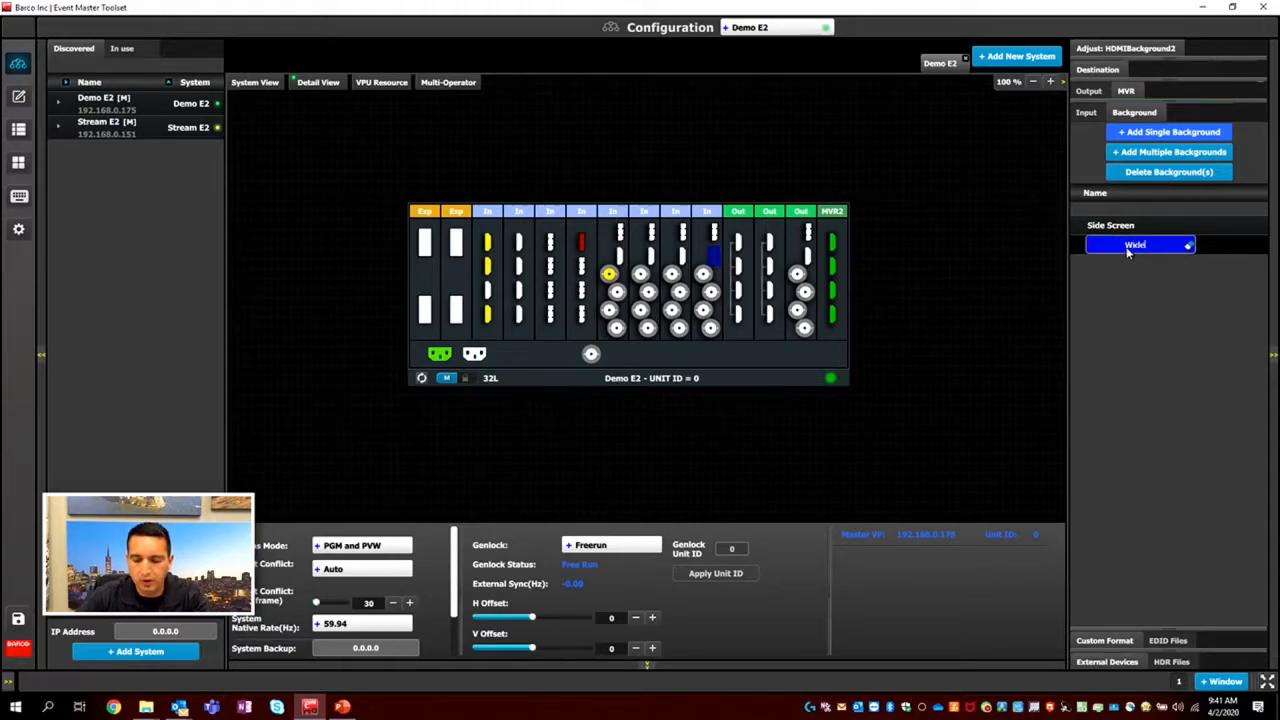
pyautogui.write(' View')
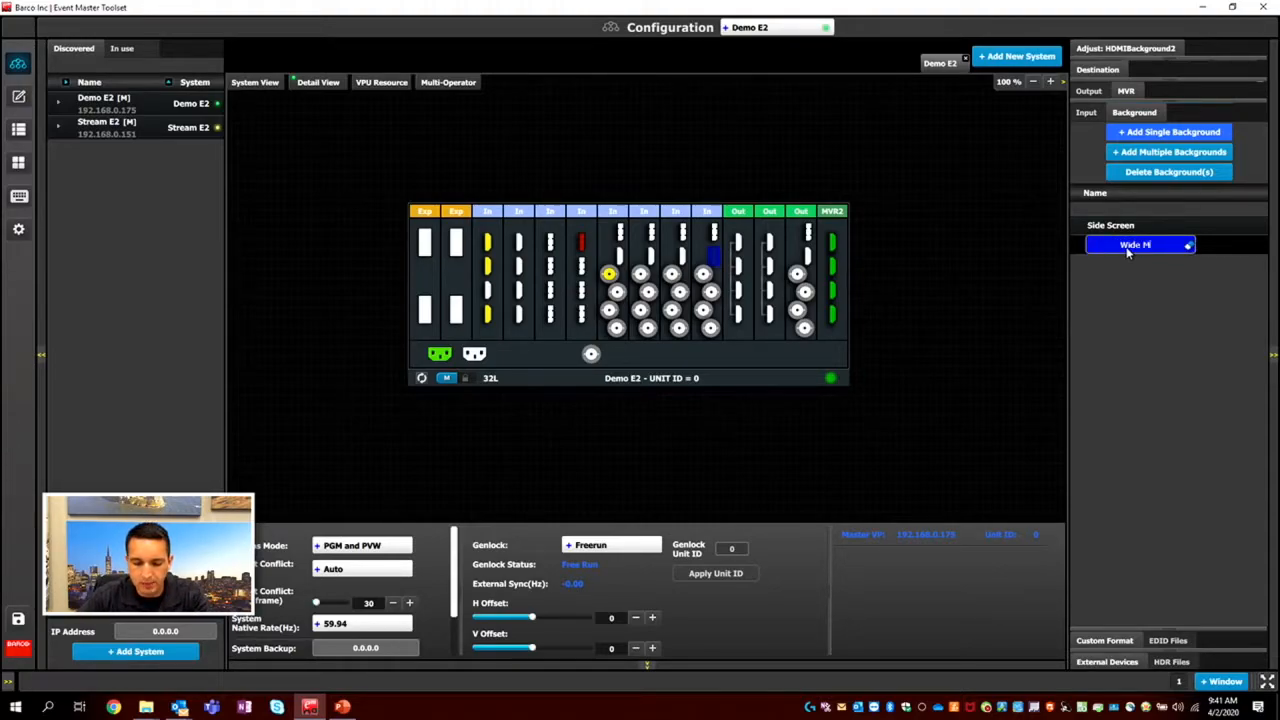
pyautogui.press('BackSpace')
pyautogui.press('BackSpace')
pyautogui.press('BackSpace')
pyautogui.press('BackSpace')
pyautogui.press('BackSpace')
pyautogui.press('BackSpace')
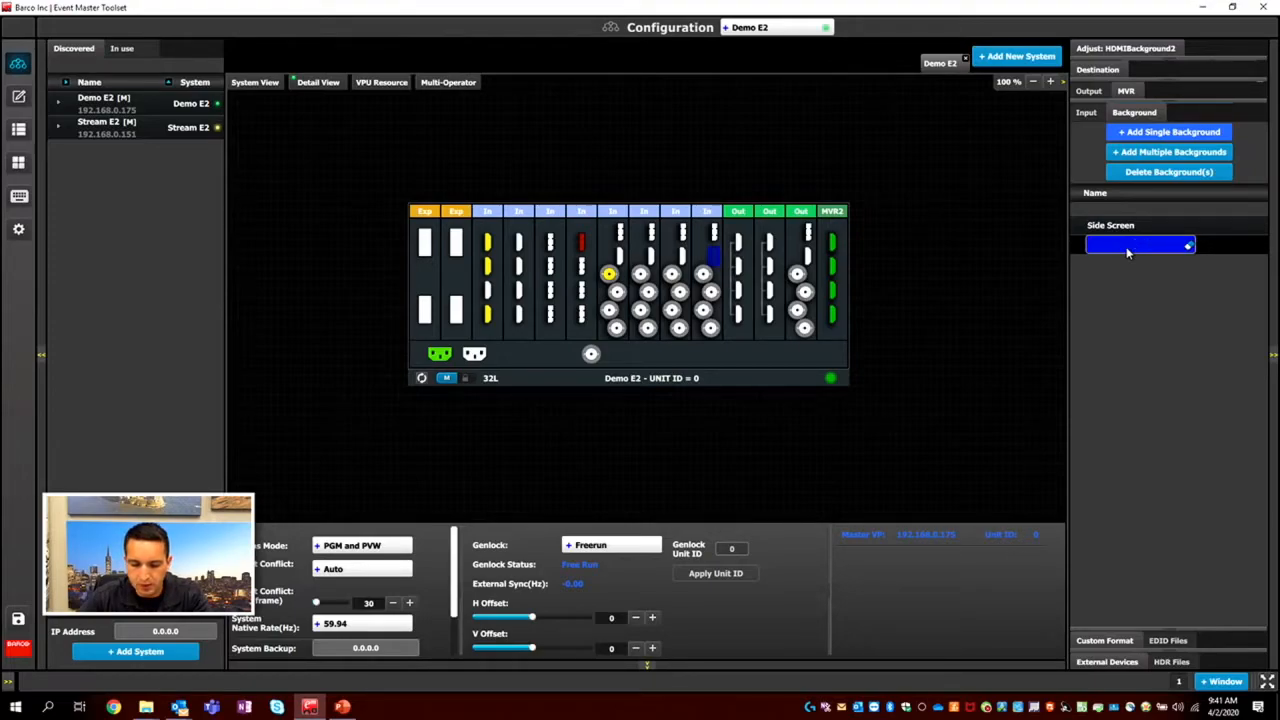
pyautogui.write('3840 BG')
pyautogui.press('Return')
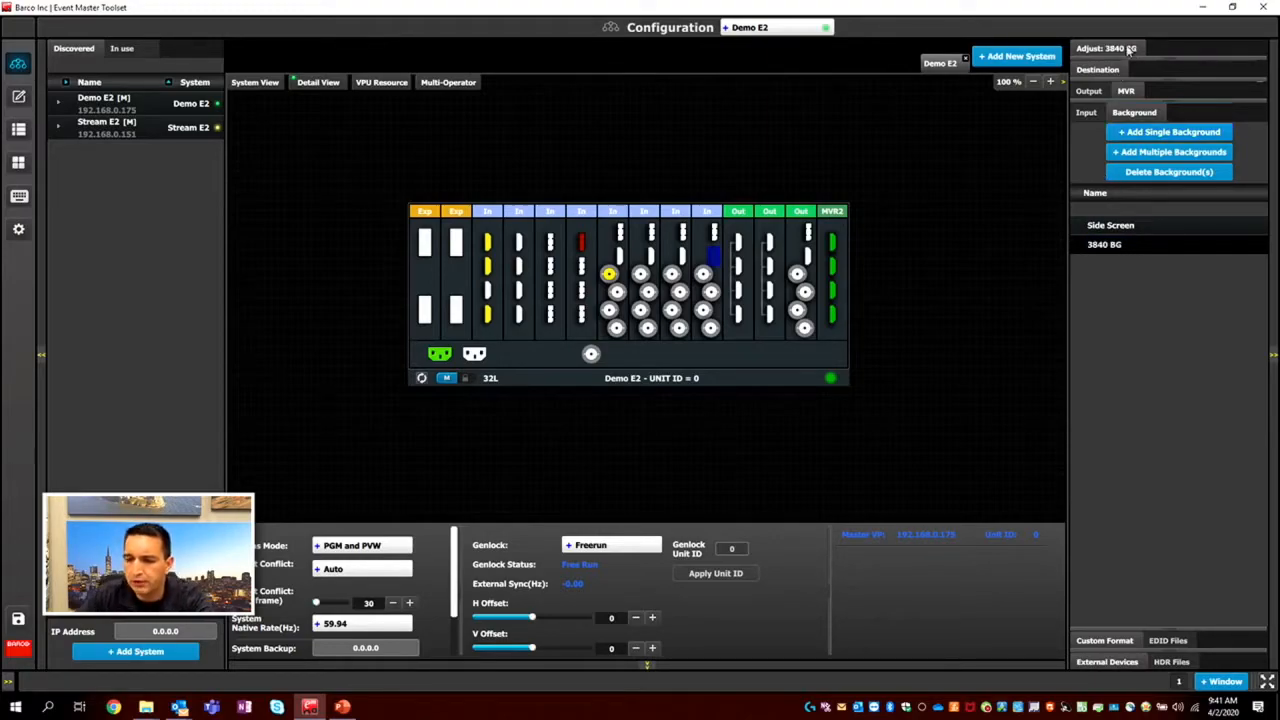
# Open the 3840 BG background's adjustment settings and set its connector capacity to DL.
pyautogui.click(1130, 50)
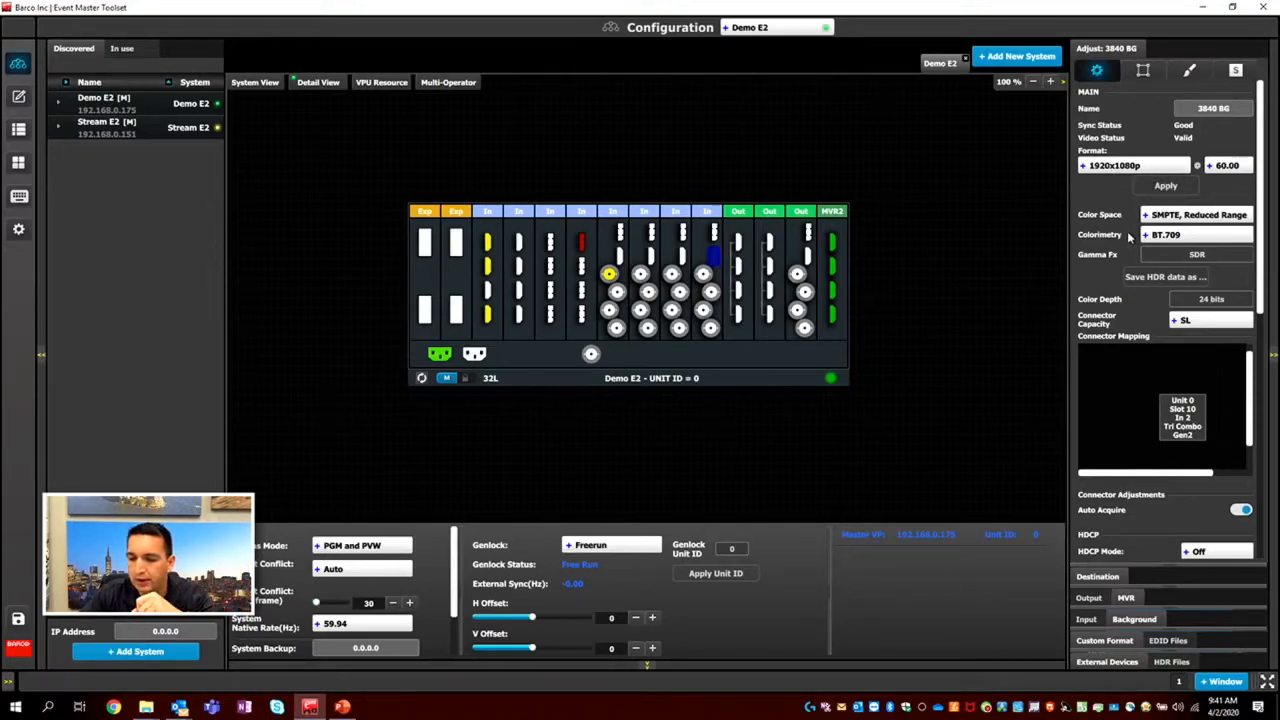
pyautogui.scroll(-5, 1124, 490)
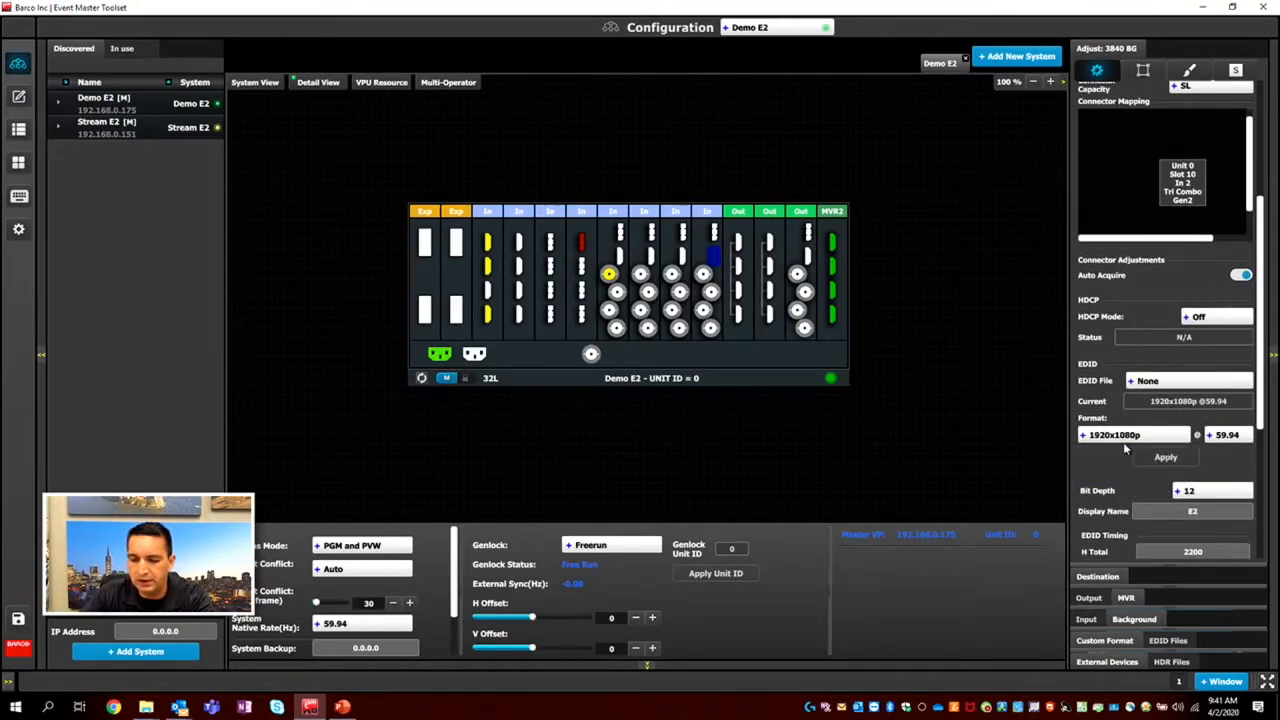
pyautogui.scroll(-2, 1123, 442)
pyautogui.scroll(4, 1110, 450)
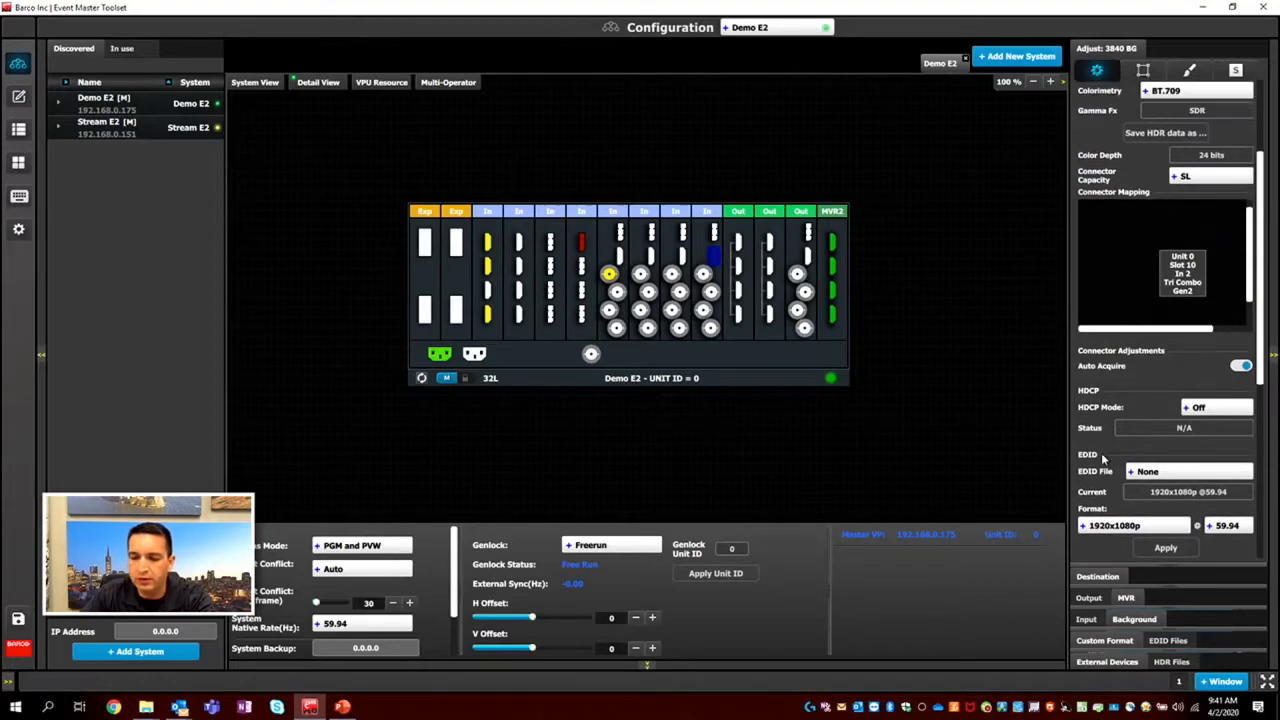
pyautogui.scroll(1, 1162, 505)
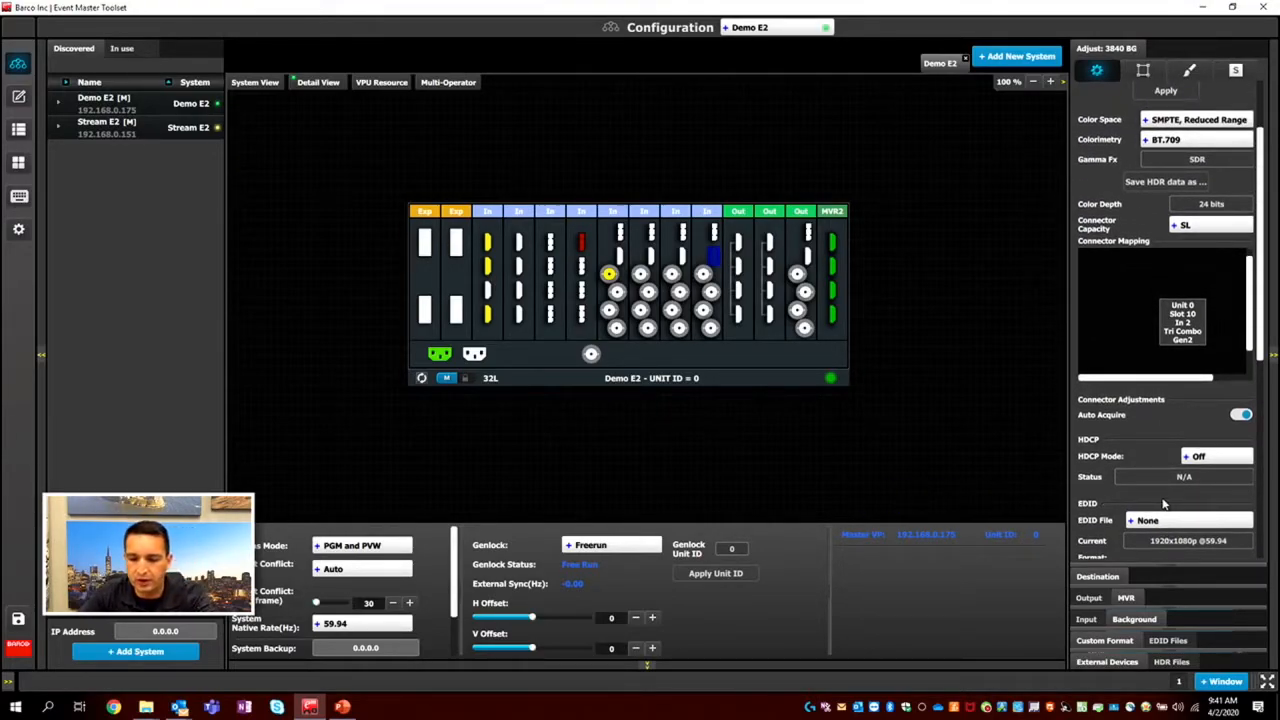
pyautogui.click(1190, 228)
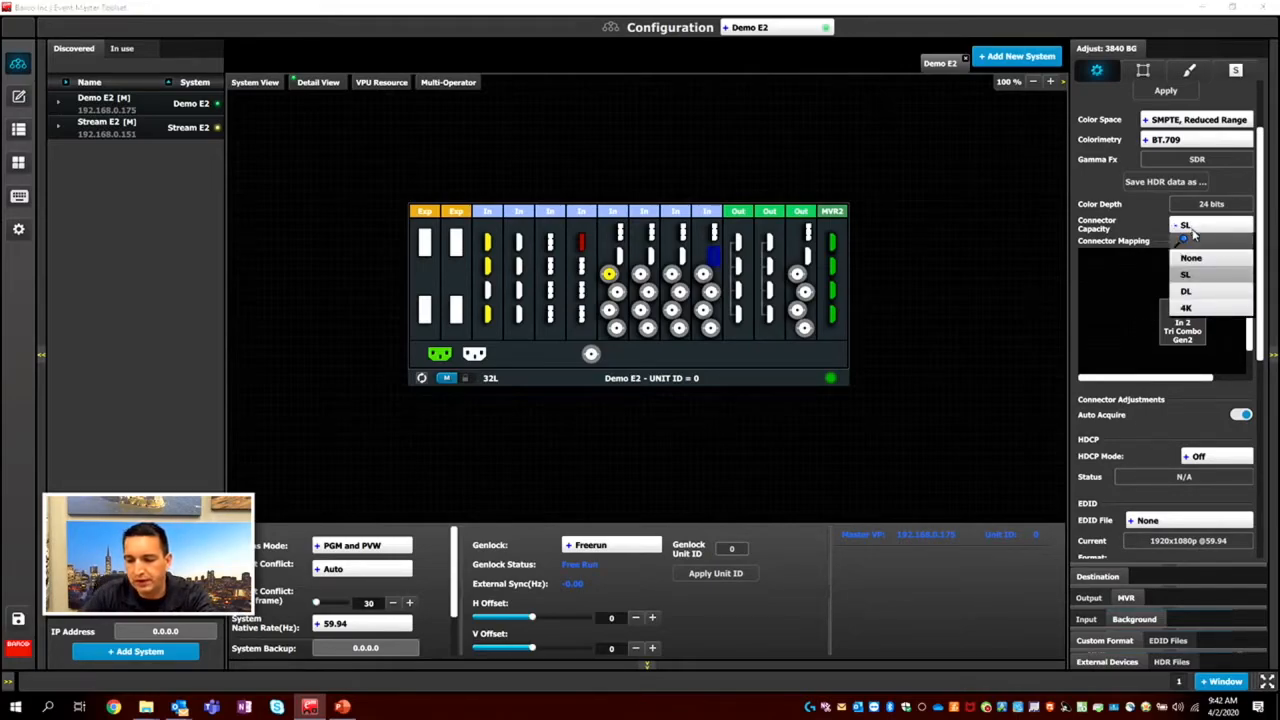
pyautogui.click(1193, 295)
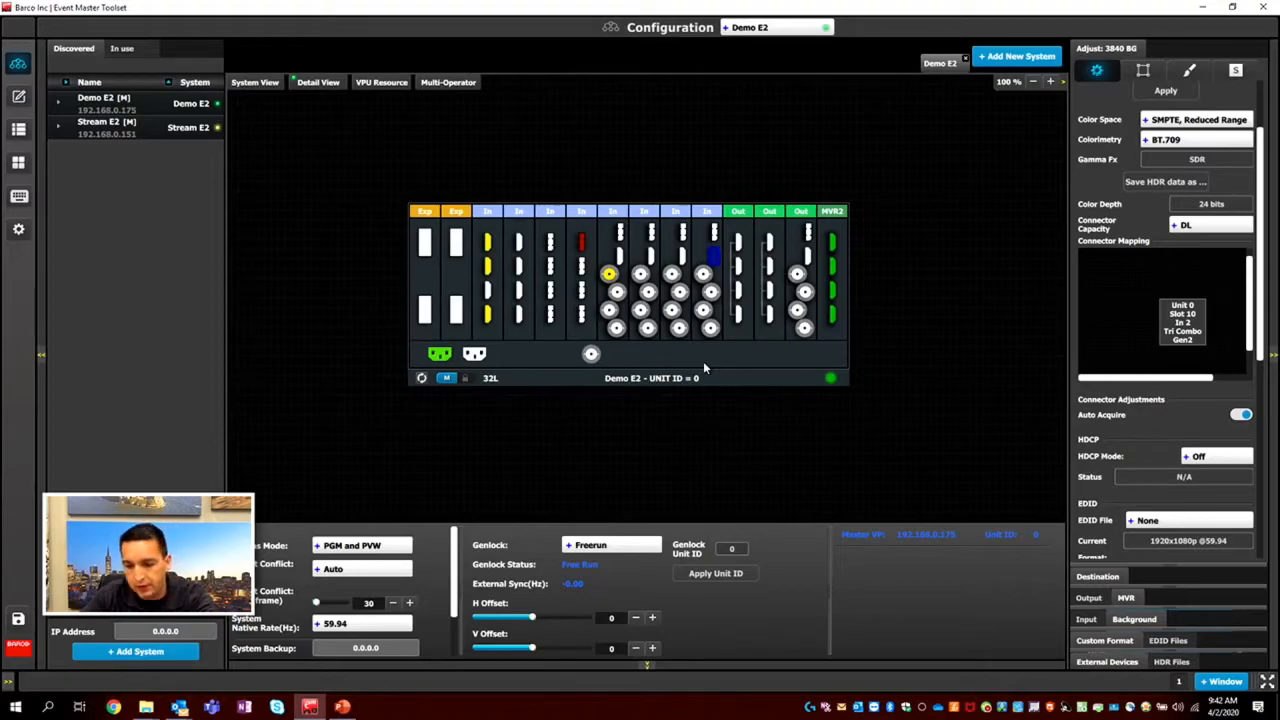
# Set the 3840 BG background's EDID format to 3840x1080p and apply it.
pyautogui.scroll(-4, 1128, 458)
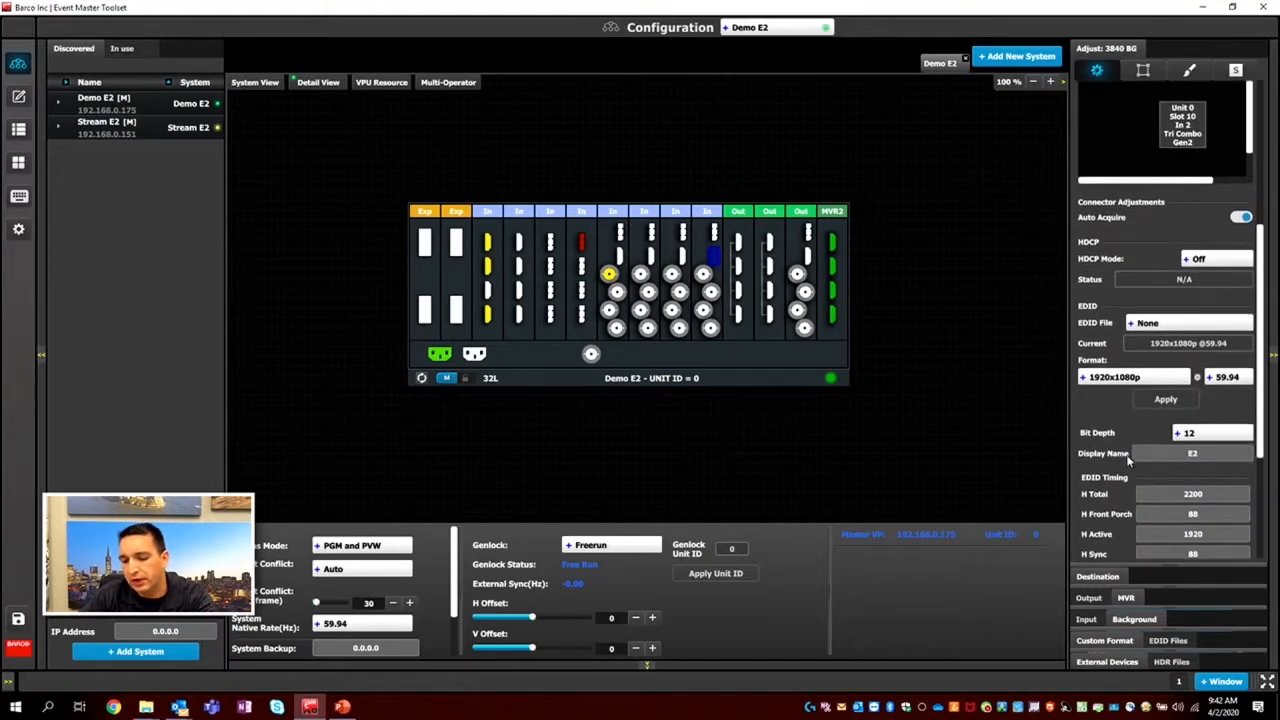
pyautogui.click(1135, 377)
pyautogui.scroll(-5, 1117, 487)
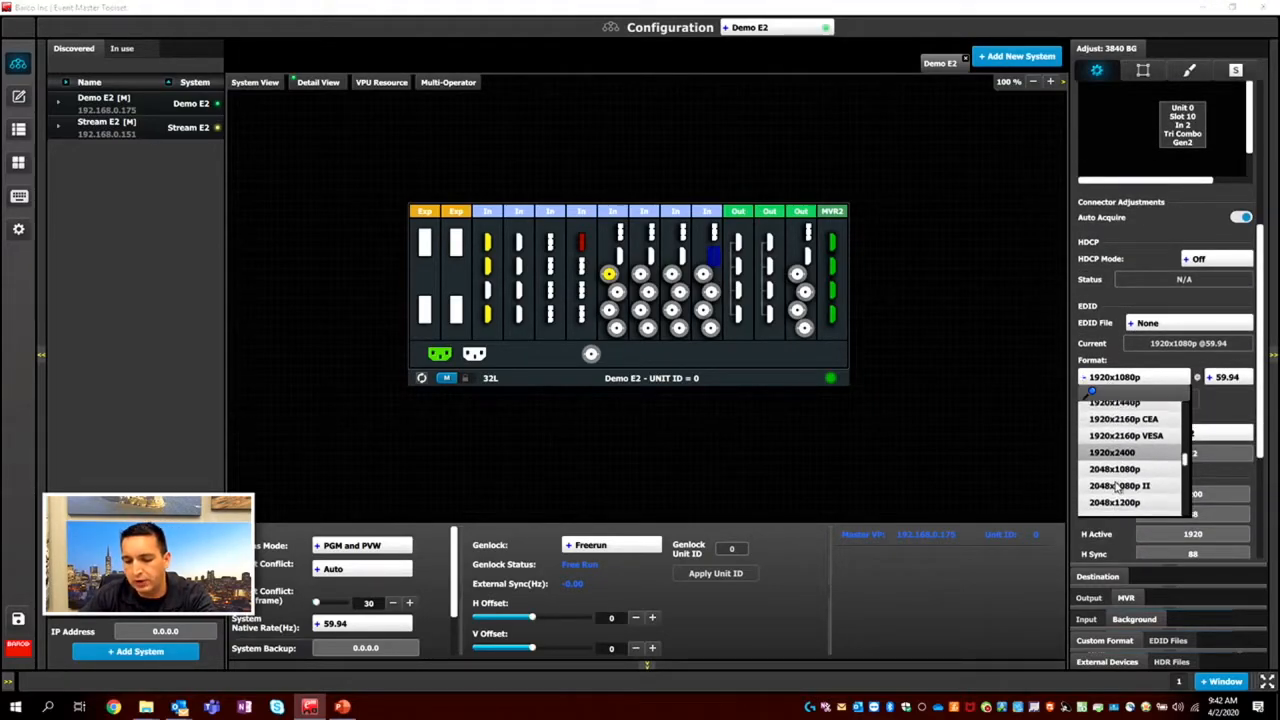
pyautogui.scroll(-6, 1117, 487)
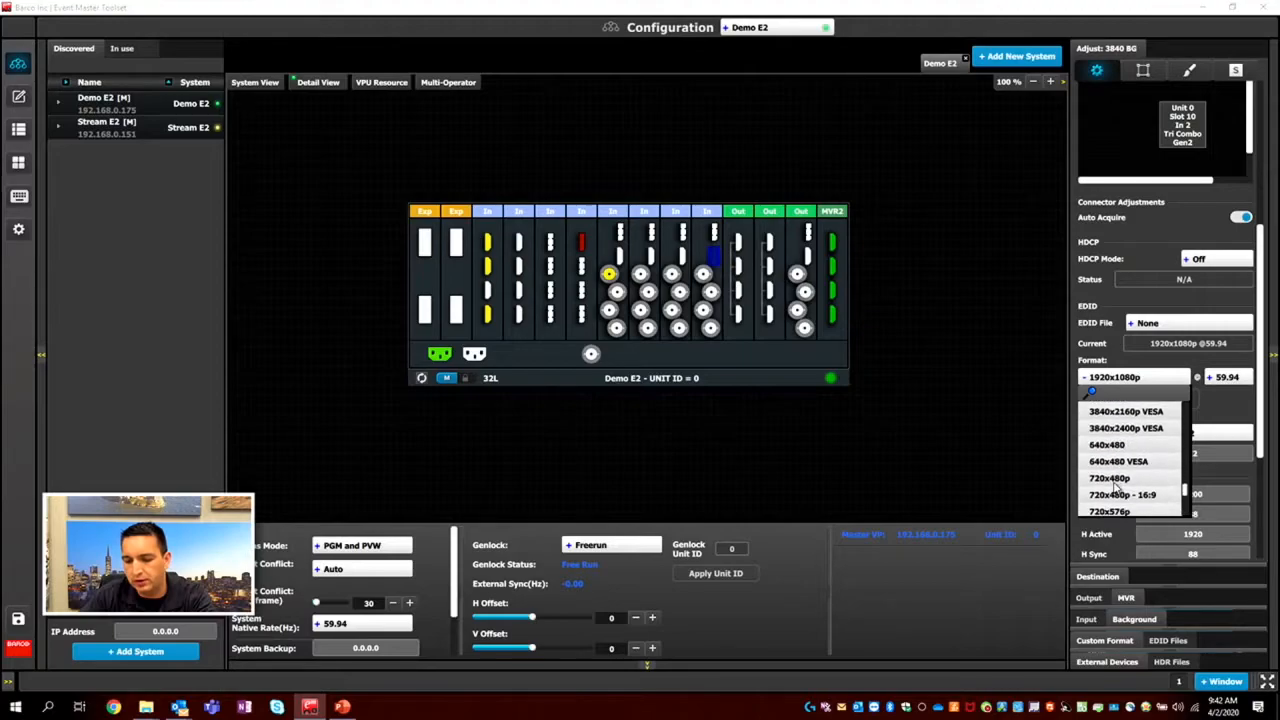
pyautogui.scroll(3, 1117, 487)
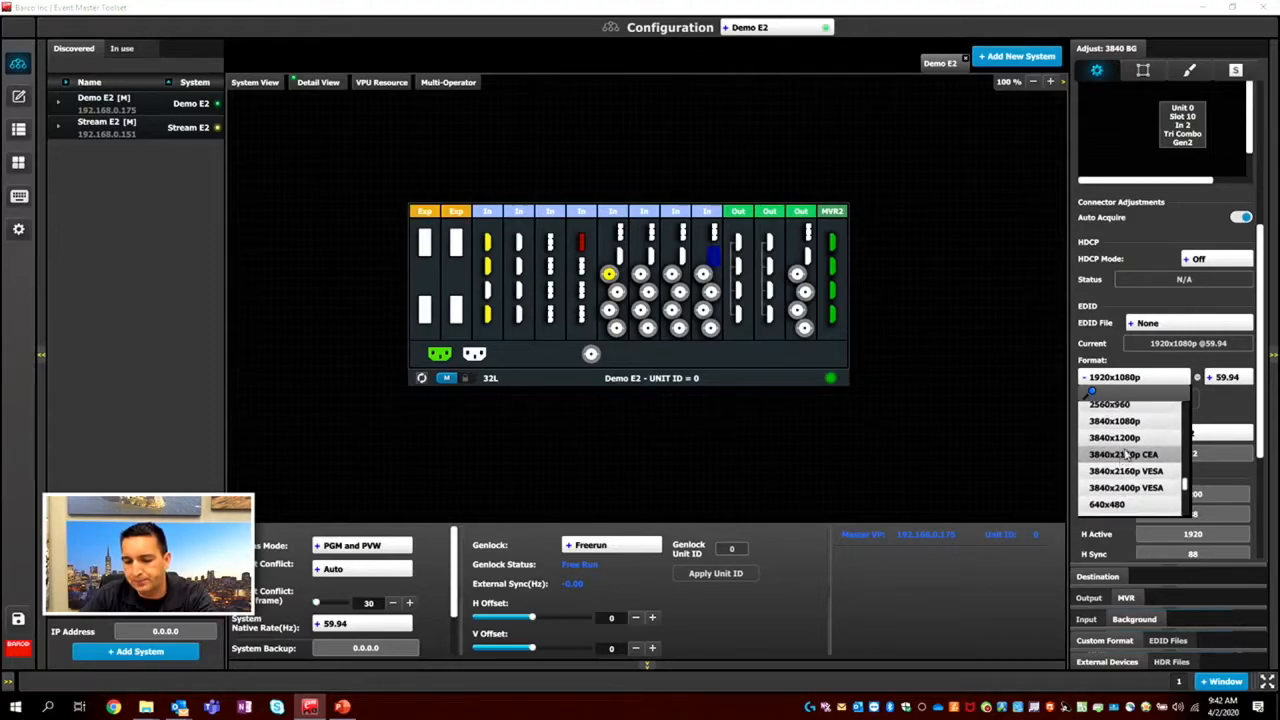
pyautogui.click(1124, 424)
pyautogui.click(1163, 400)
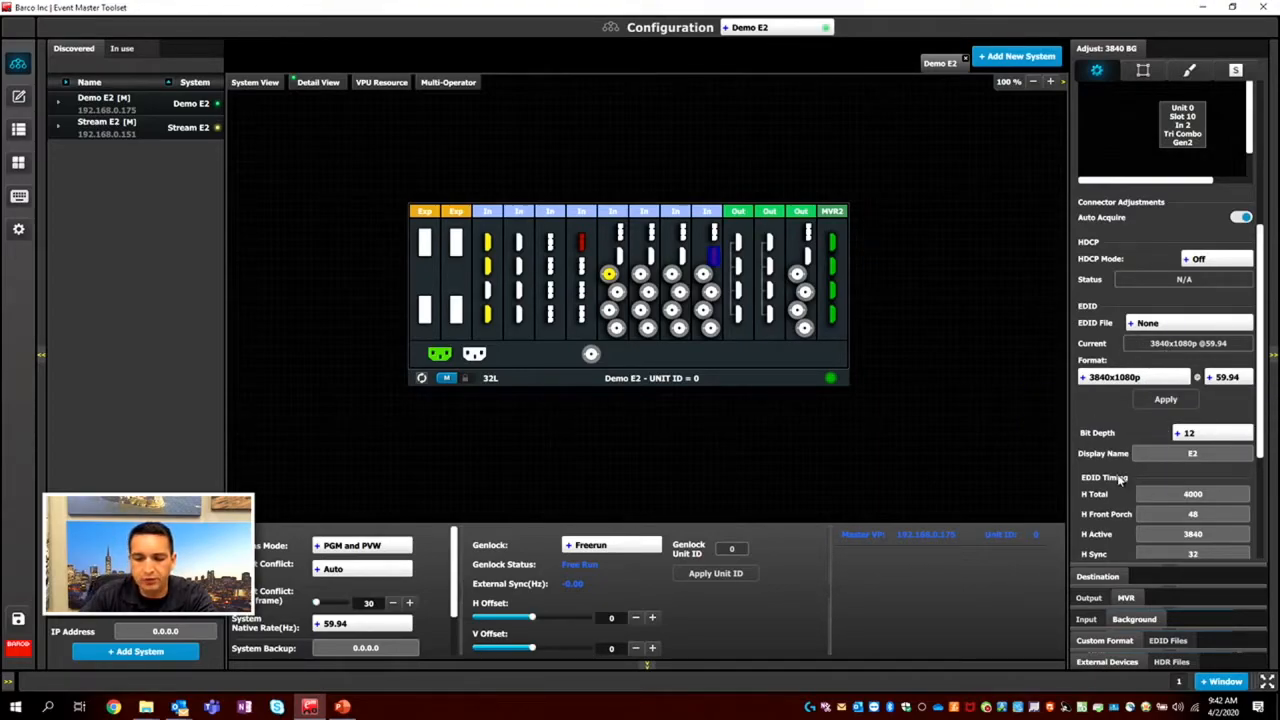
pyautogui.scroll(5, 1118, 486)
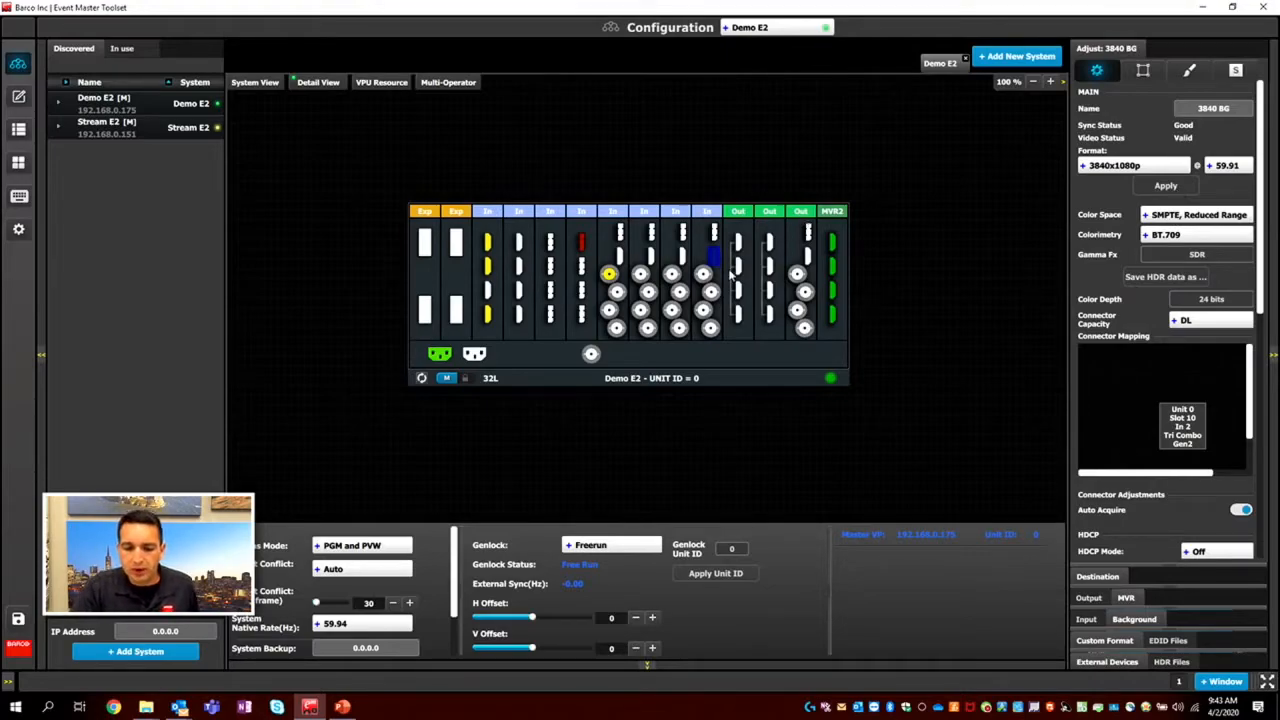
pyautogui.click(705, 277)
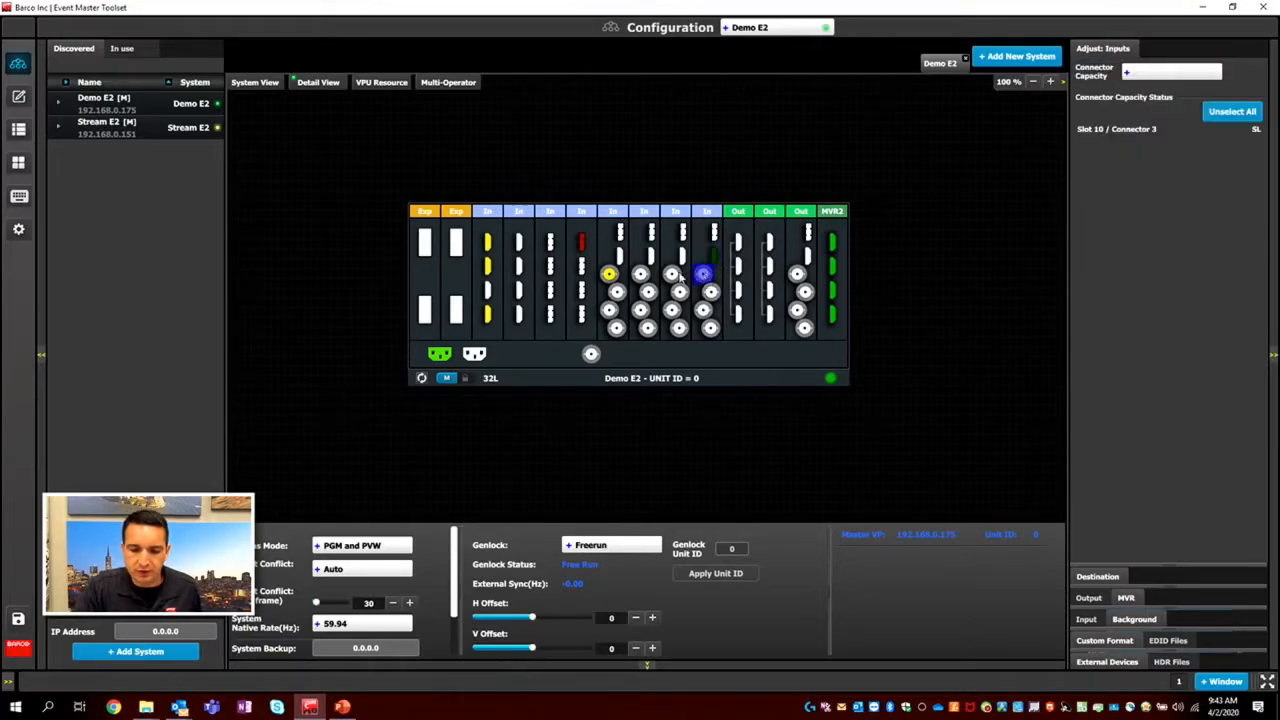
pyautogui.click(611, 279)
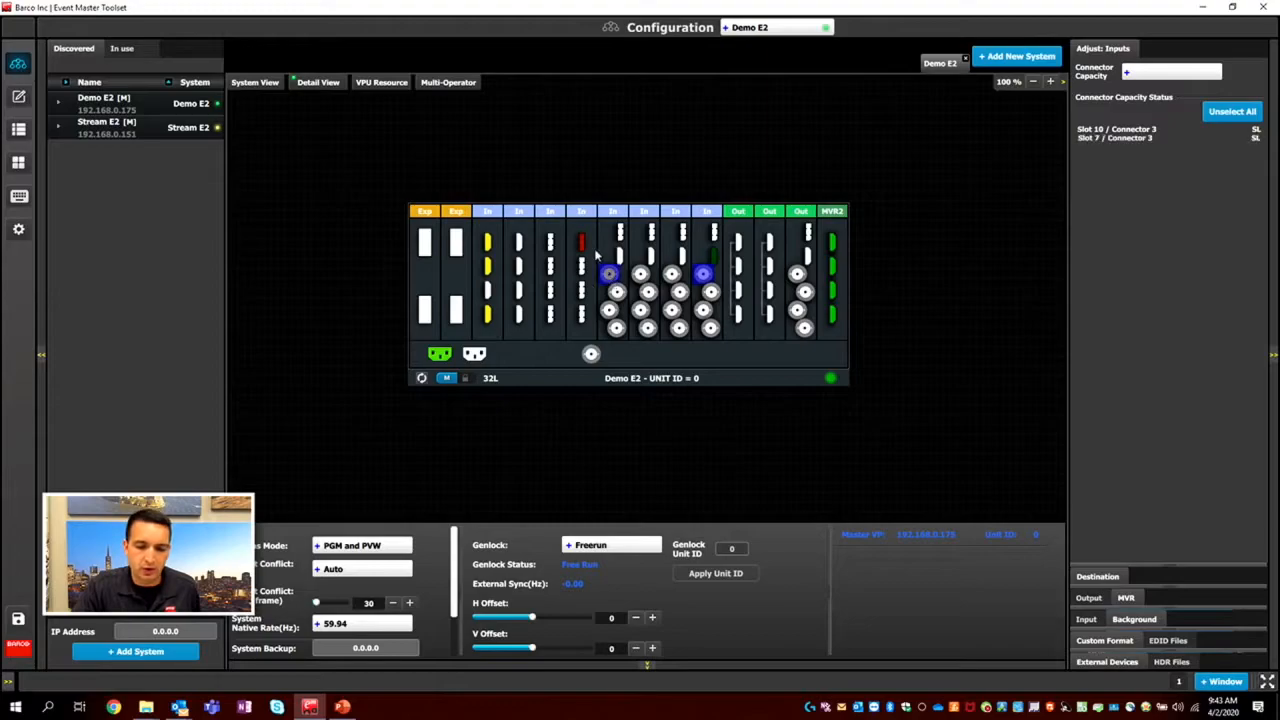
pyautogui.click(703, 279)
pyautogui.click(613, 277)
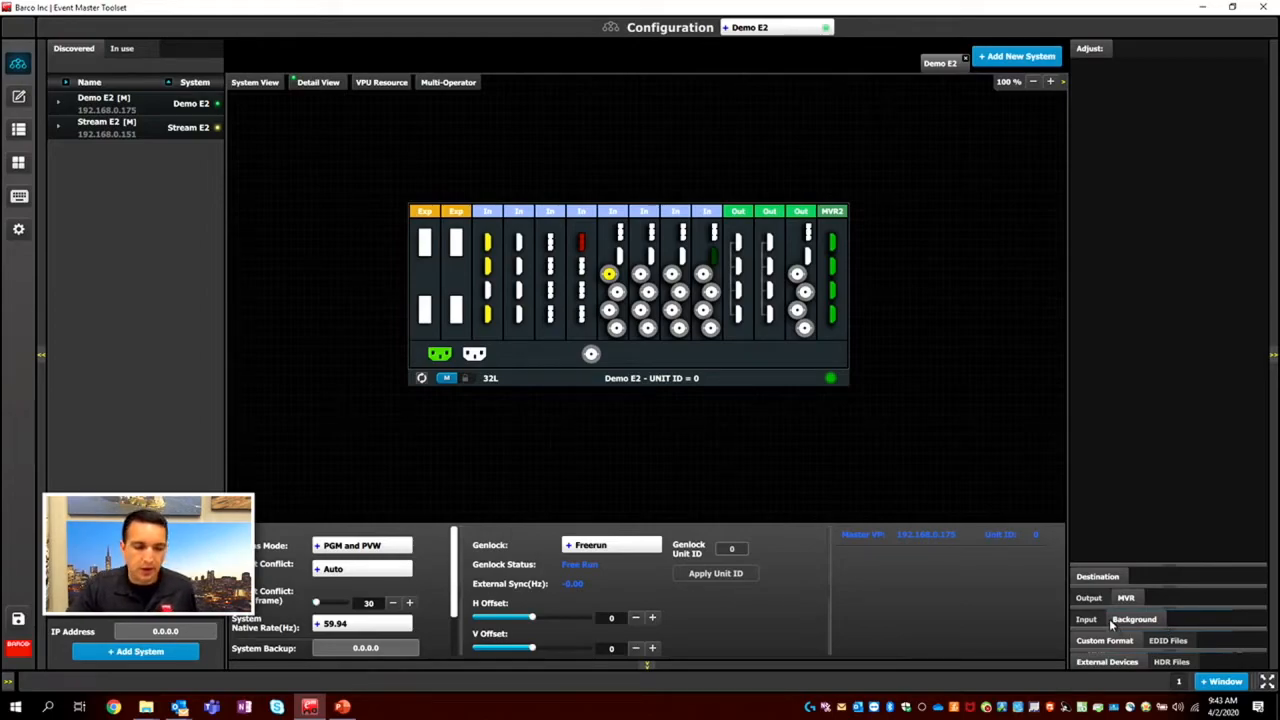
# Save the system configuration and add HDMI connector 1 of slot 3 as a single input.
pyautogui.click(22, 622)
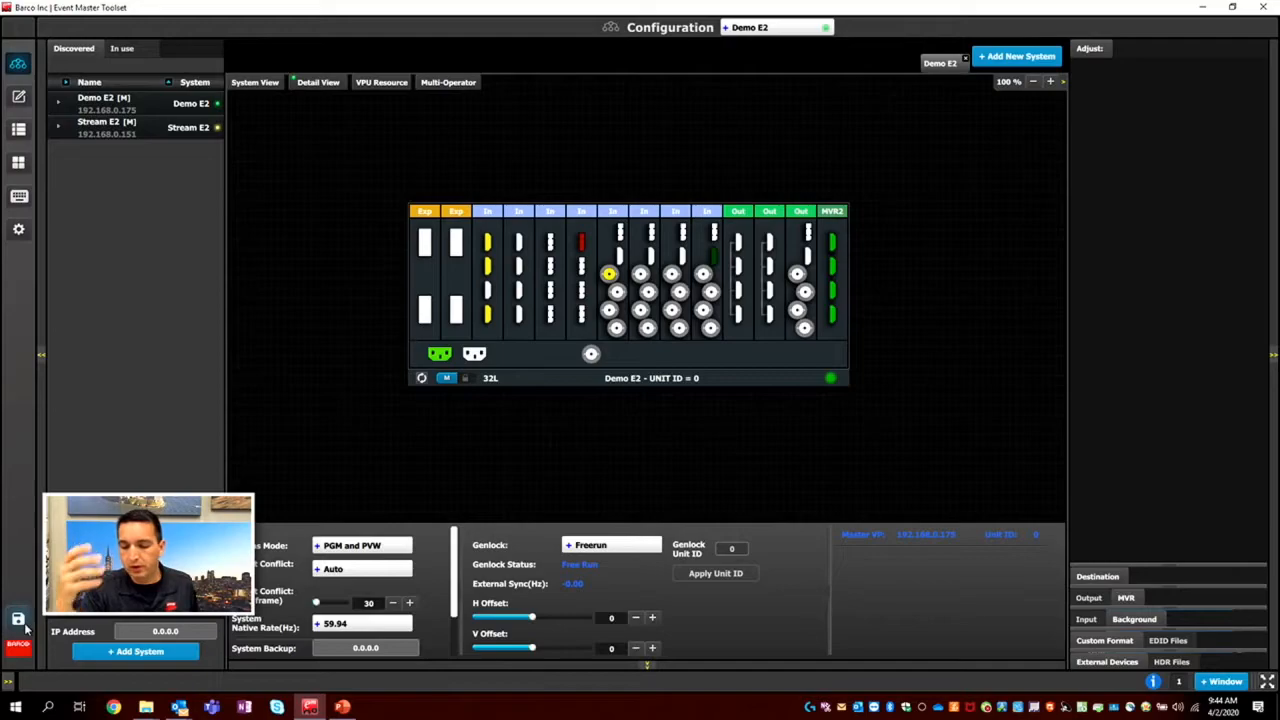
pyautogui.click(1090, 619)
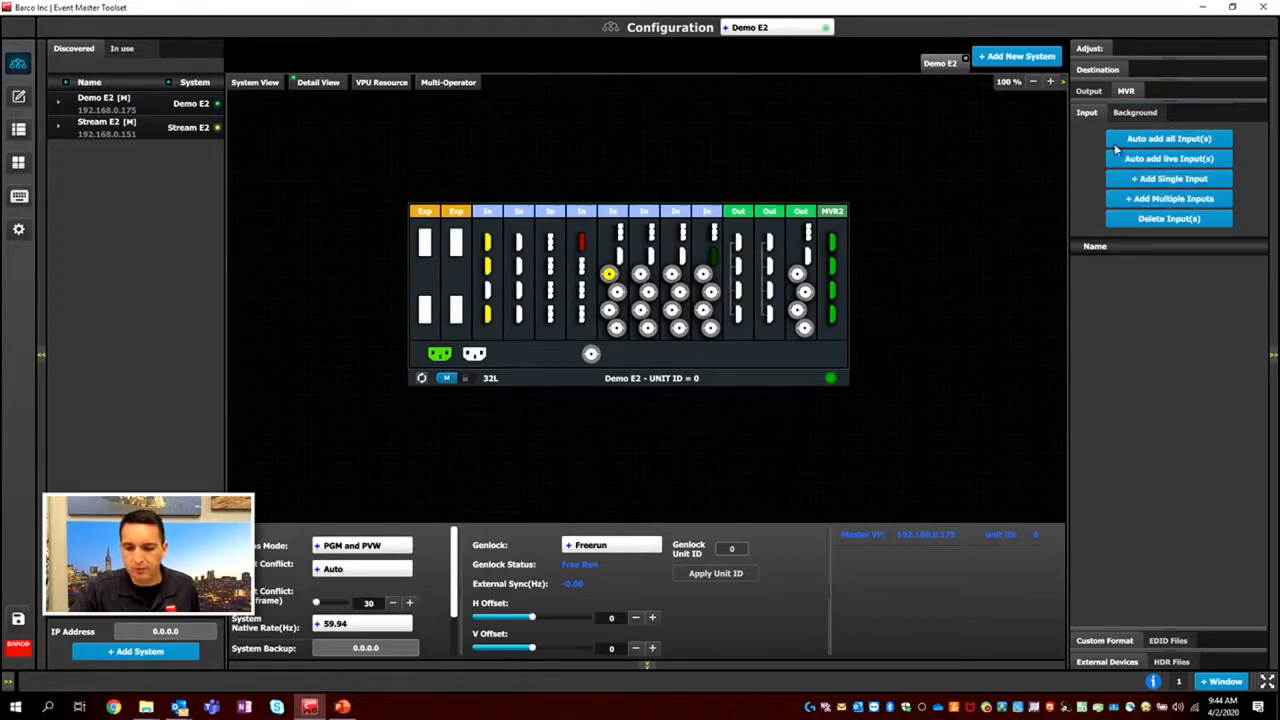
pyautogui.click(487, 240)
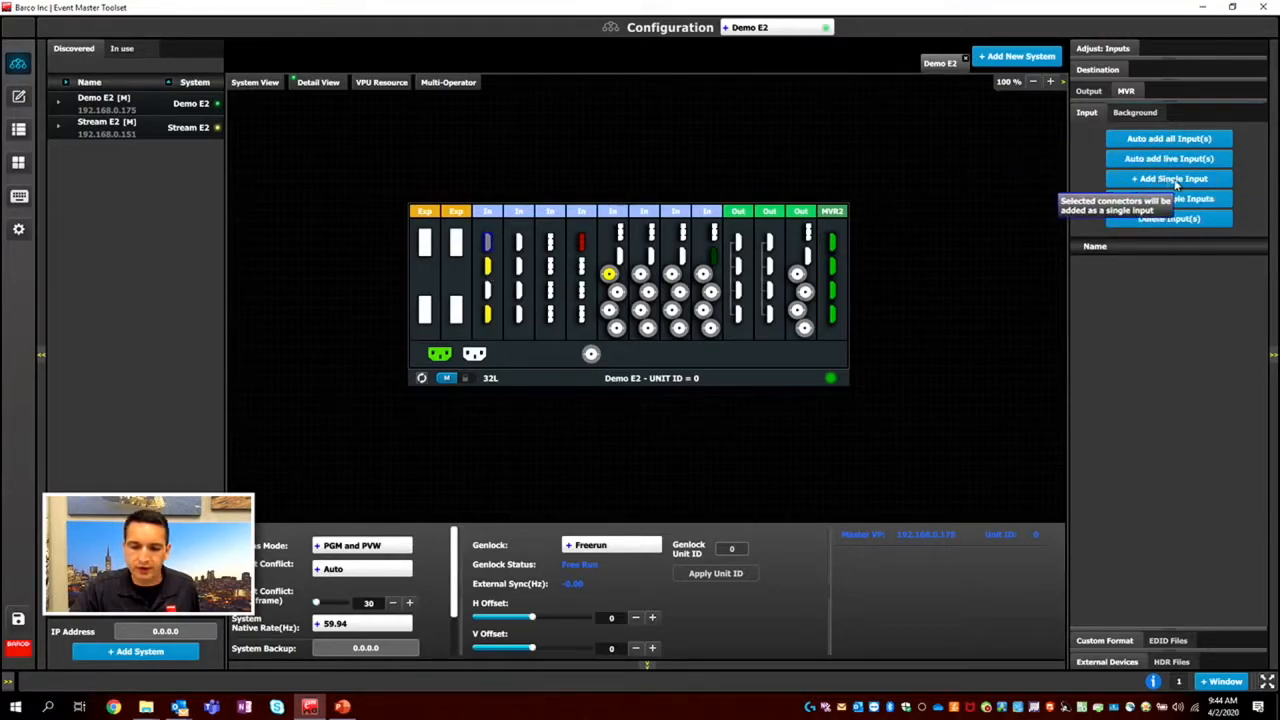
pyautogui.click(1157, 181)
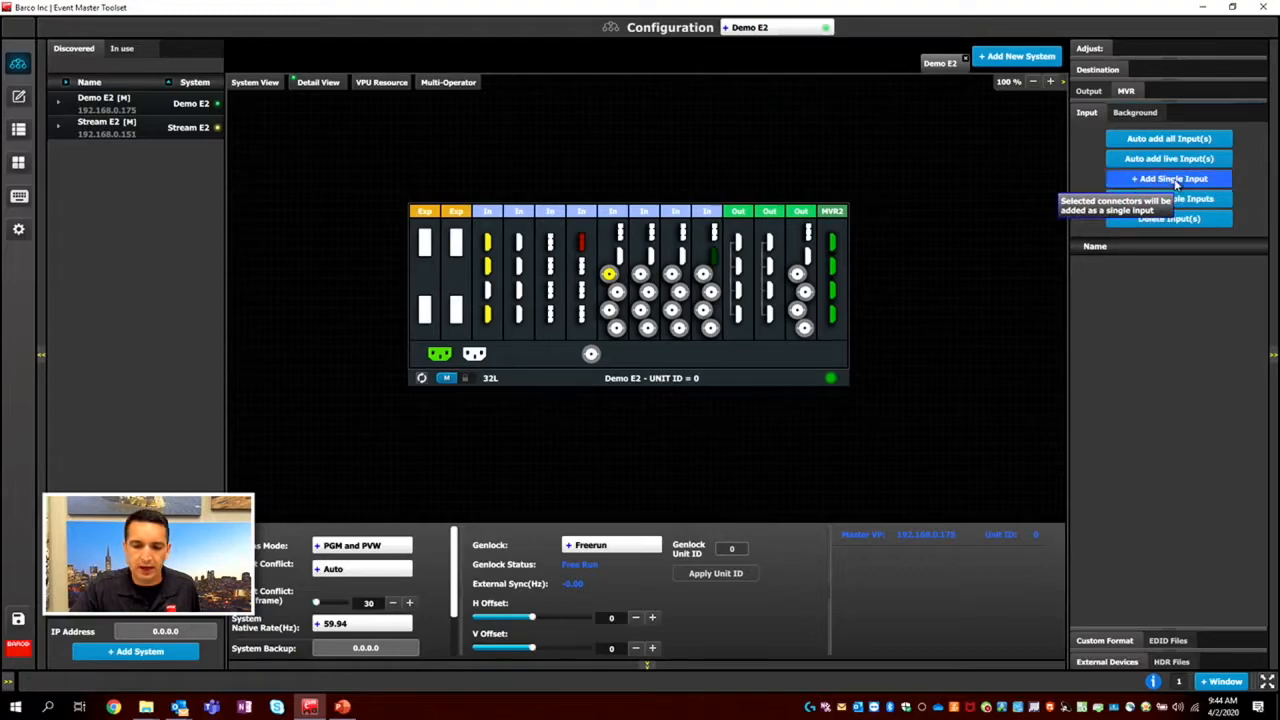
# Add HDMI connectors 2 and 4 of slot 3, DisplayPort connector 4 of slot 5 and SDI connector 3 of slot 7 as multiple inputs.
pyautogui.click(487, 265)
pyautogui.keyDown('ctrl'); pyautogui.click(487, 314); pyautogui.keyUp('ctrl')
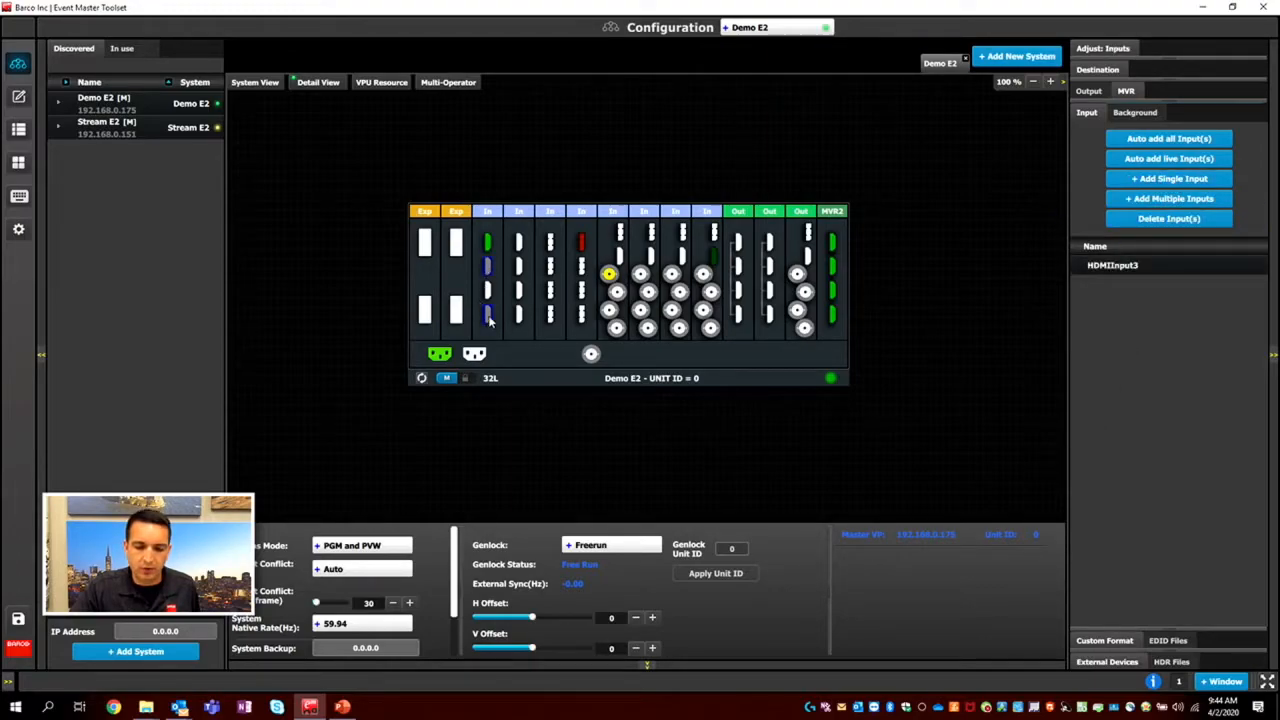
pyautogui.keyDown('ctrl'); pyautogui.click(550, 314); pyautogui.keyUp('ctrl')
pyautogui.keyDown('ctrl'); pyautogui.click(609, 274); pyautogui.keyUp('ctrl')
pyautogui.click(1165, 198)
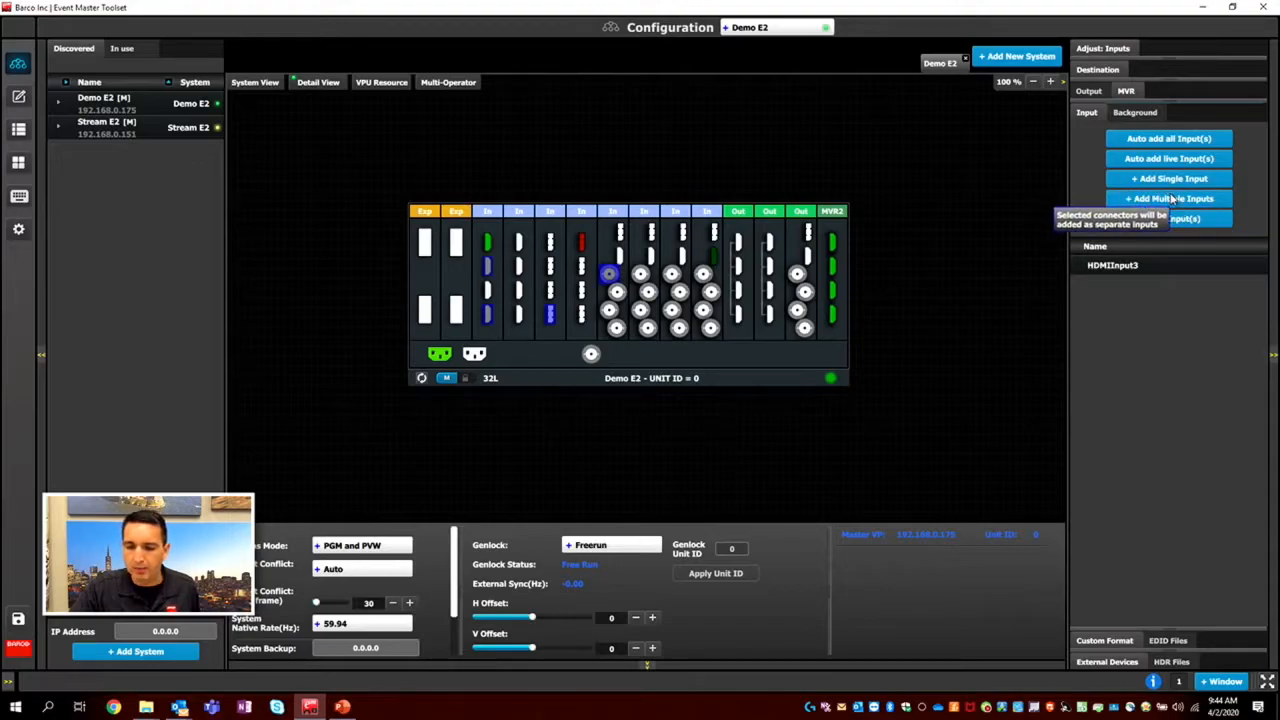
# Examine the adjustment settings and sync status of HDMIInput3 and DPInput6, and return to the input list.
pyautogui.click(1142, 267)
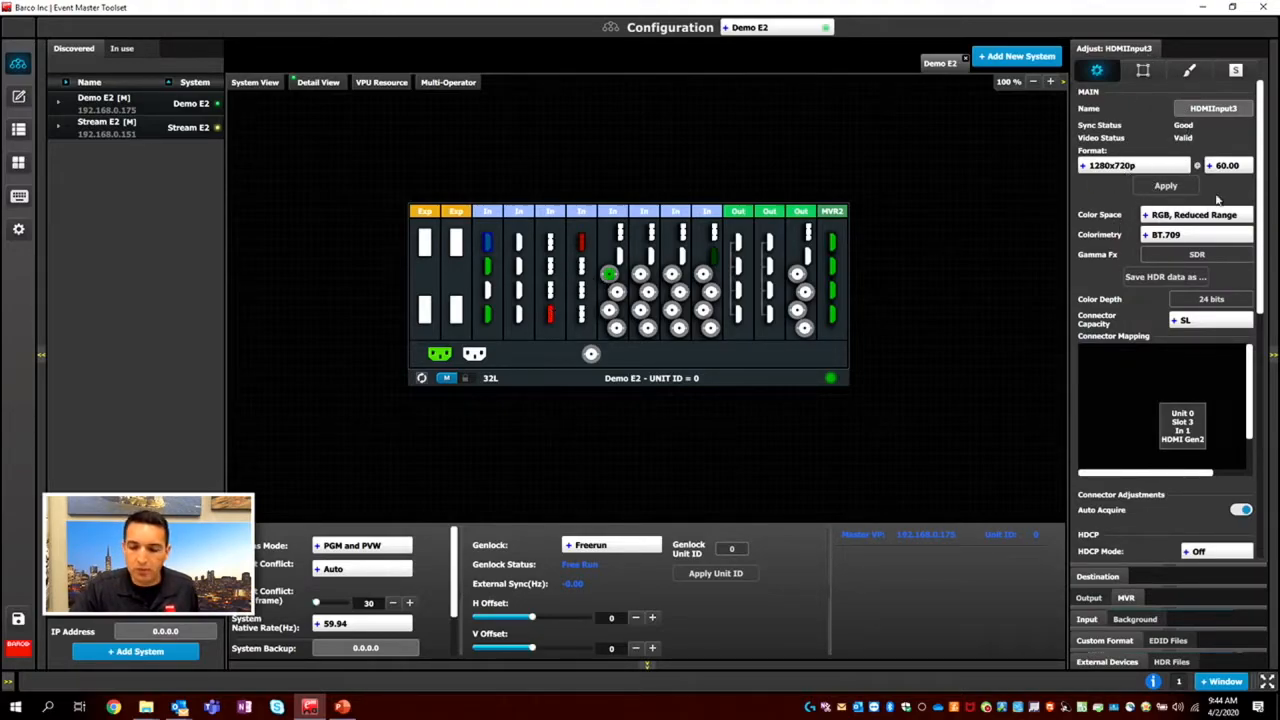
pyautogui.click(550, 314)
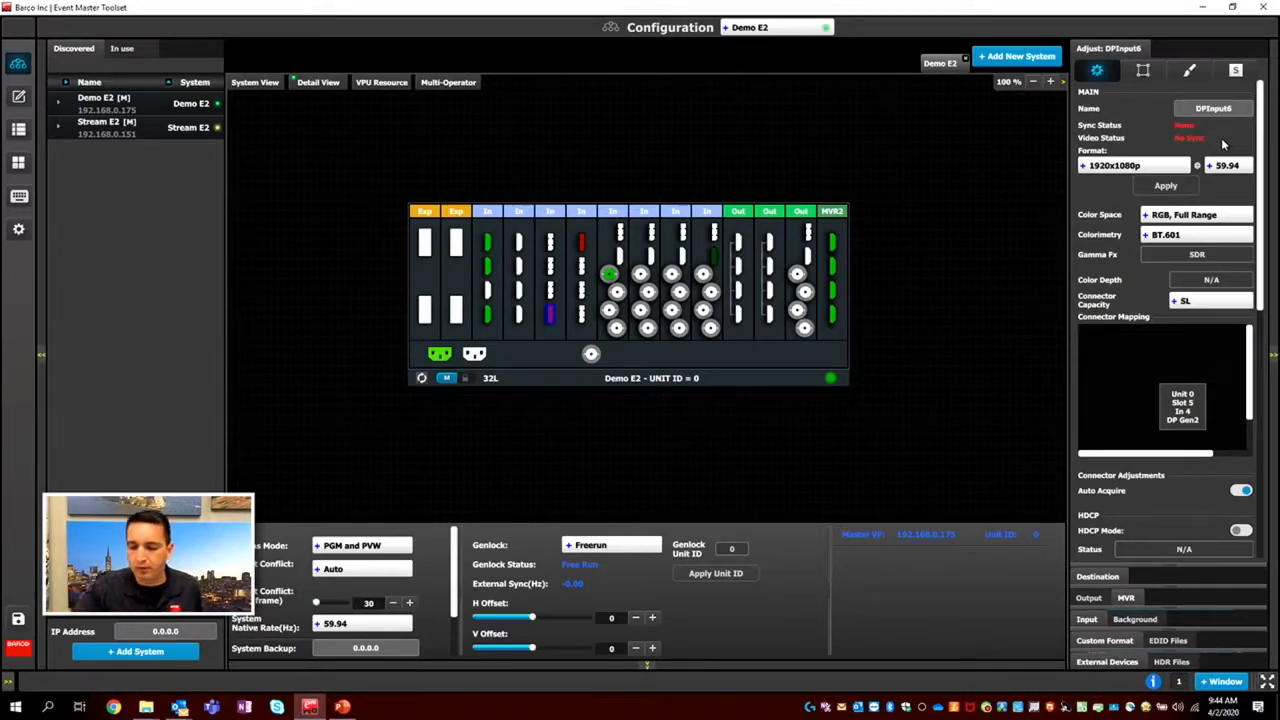
pyautogui.click(1087, 619)
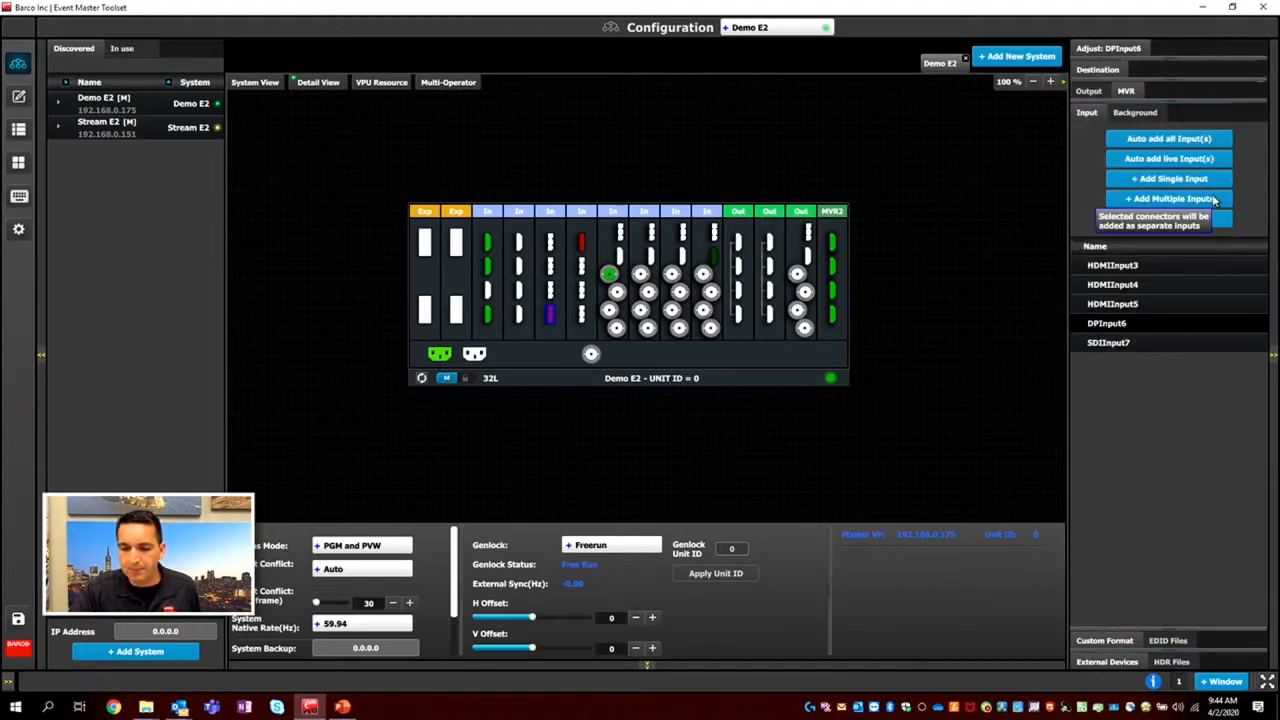
# Rename the input HDMIInput3 as GRFX1 in the input list.
pyautogui.click(1113, 266)
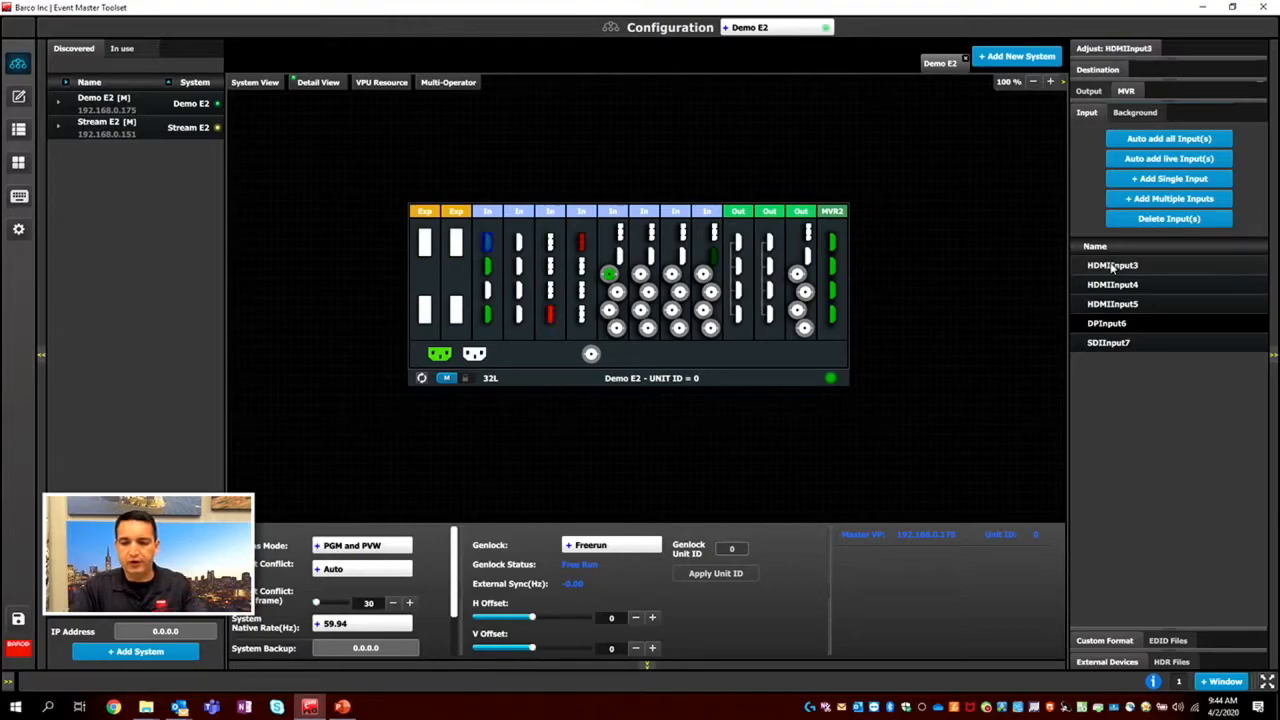
pyautogui.doubleClick(1112, 267)
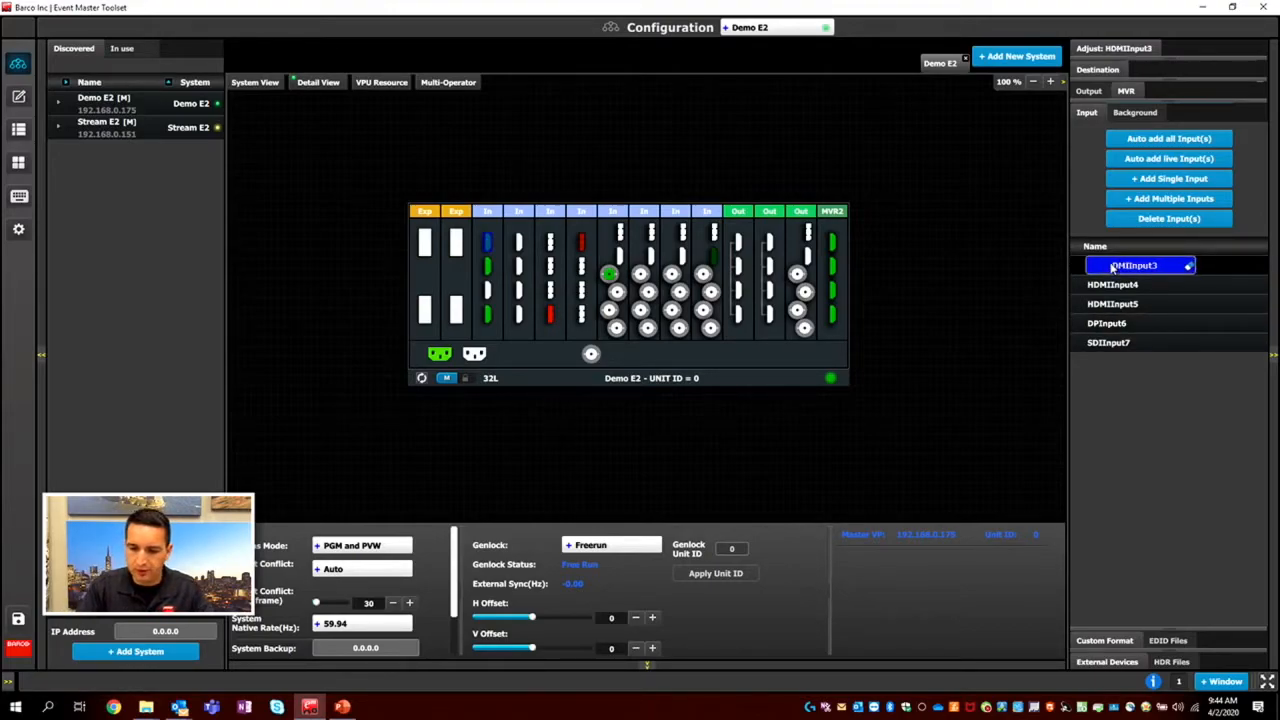
pyautogui.press('BackSpace')
pyautogui.write('GRF')
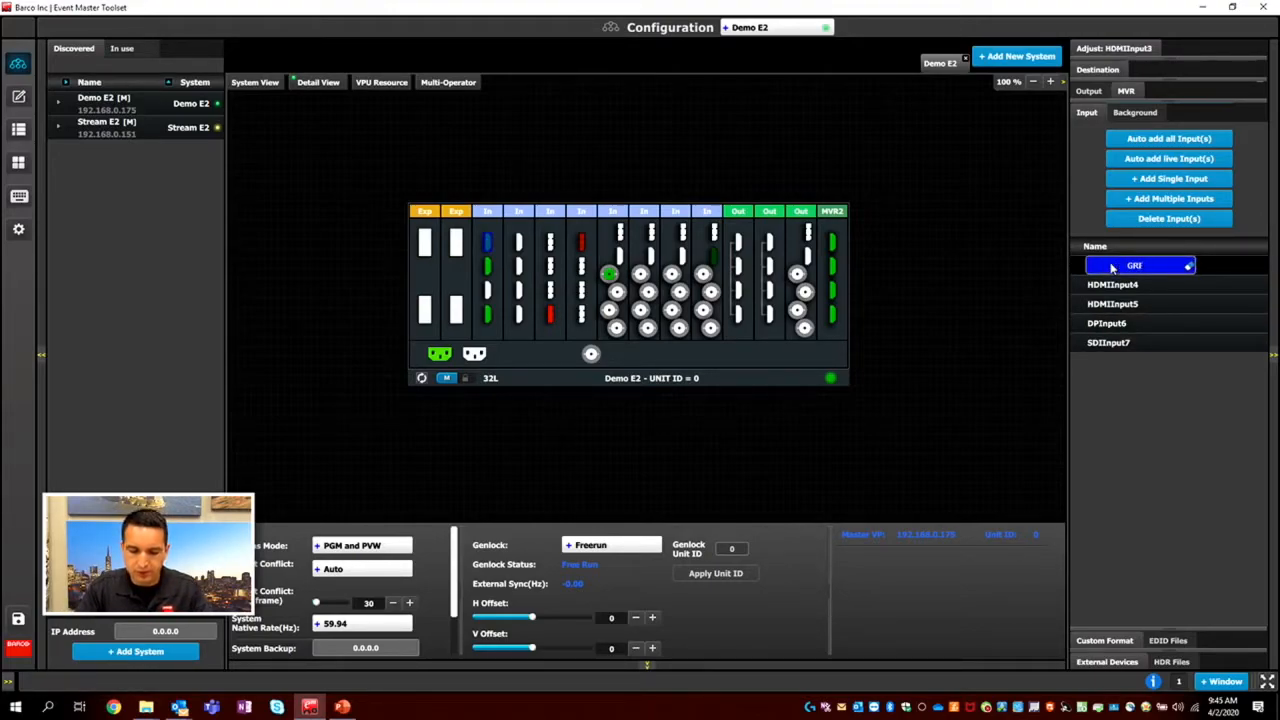
pyautogui.write('X1')
pyautogui.press('Return')
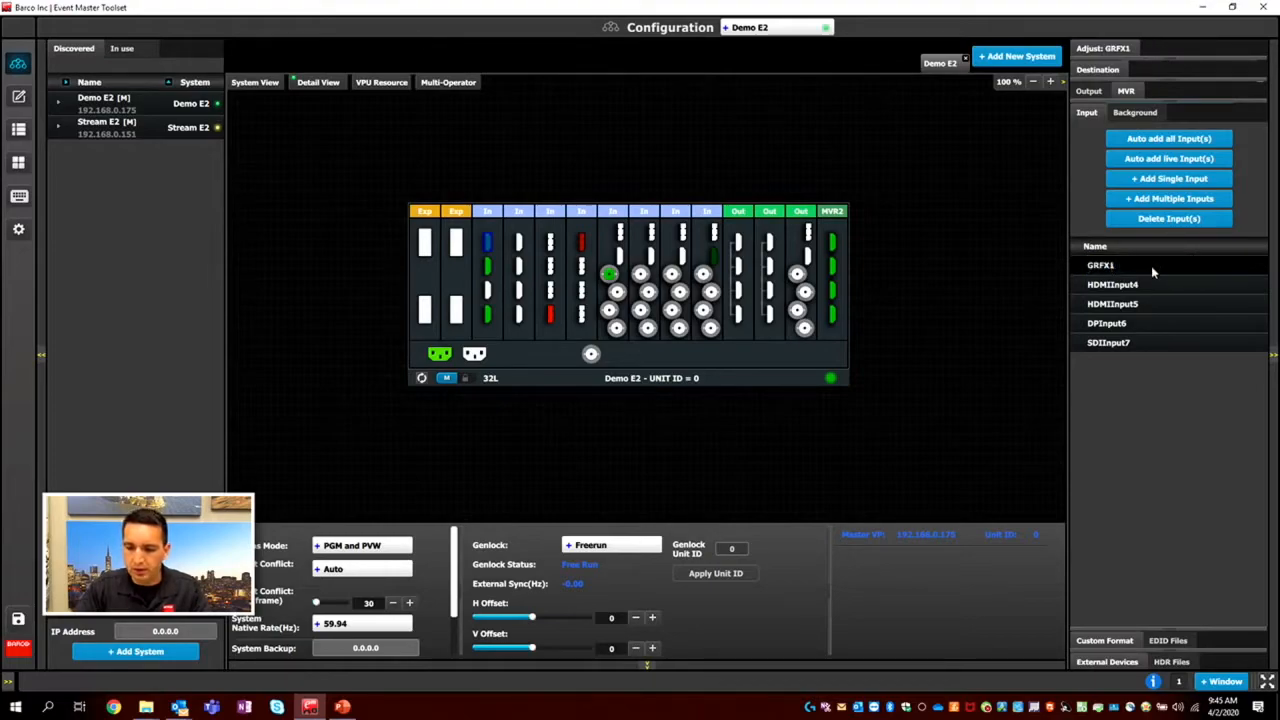
# Rename the input HDMIInput4 as PB1.
pyautogui.doubleClick(1137, 286)
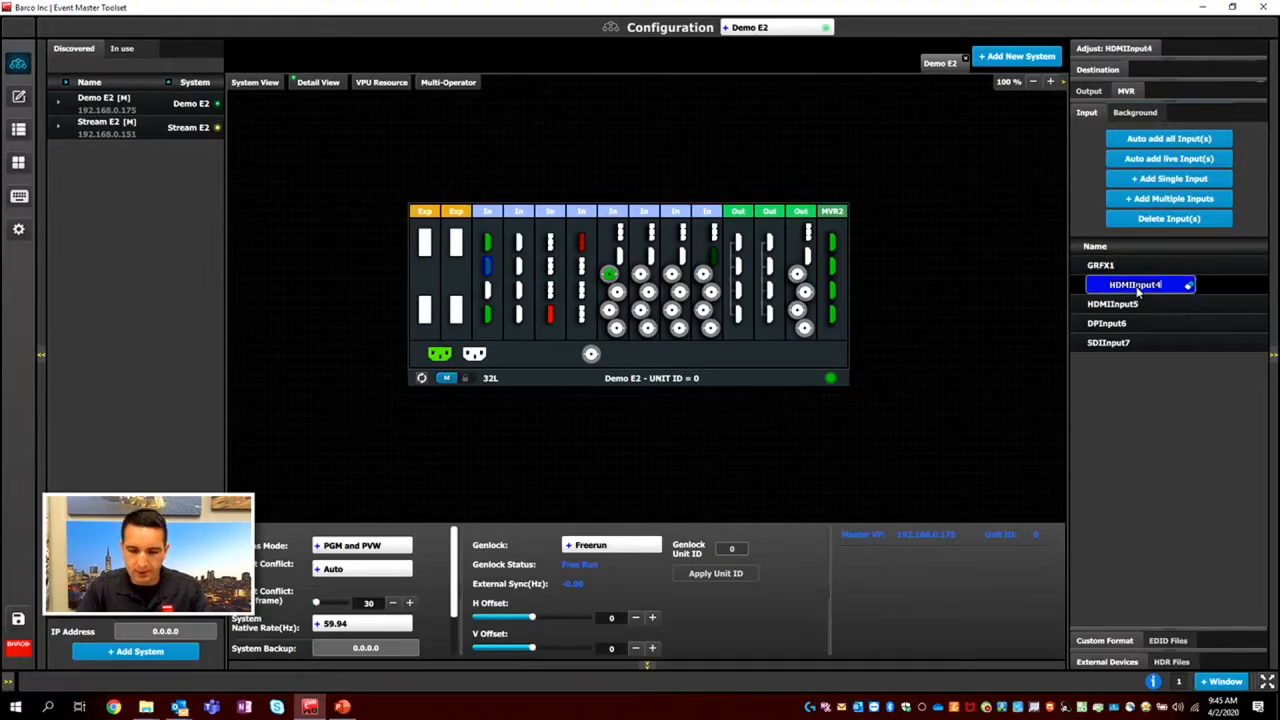
pyautogui.write('PR')
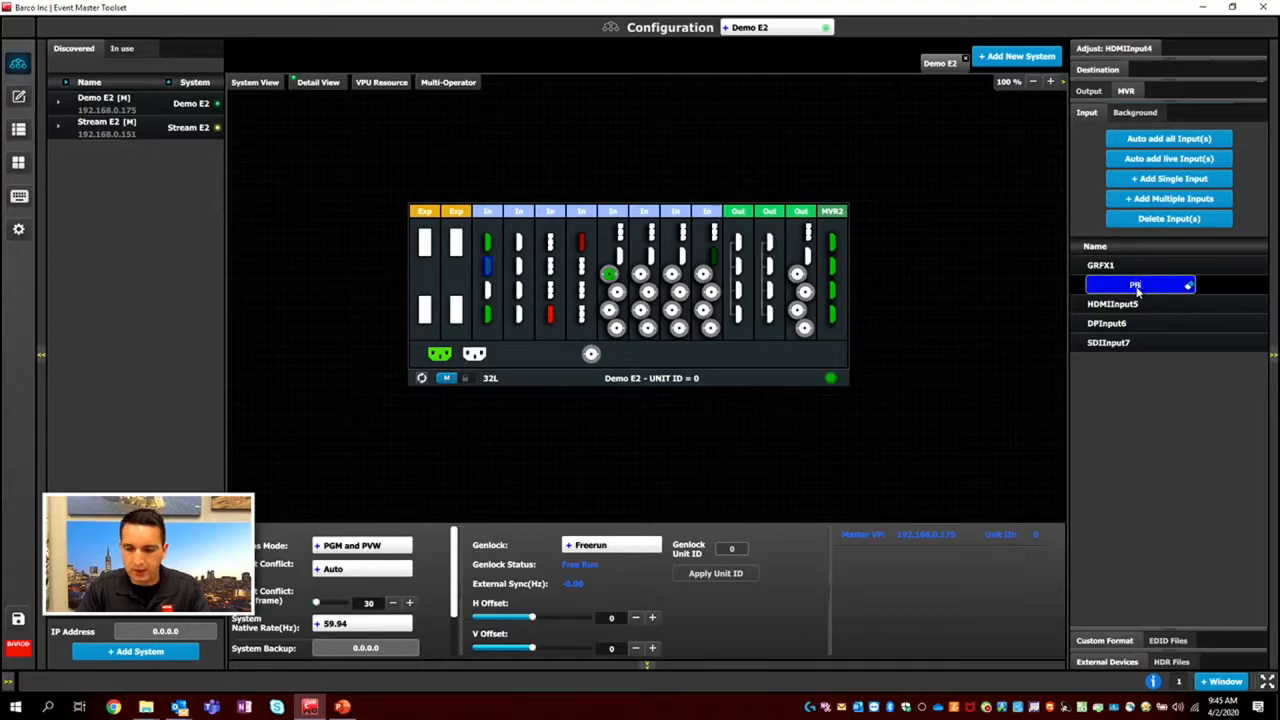
pyautogui.write('1')
pyautogui.press('Return')
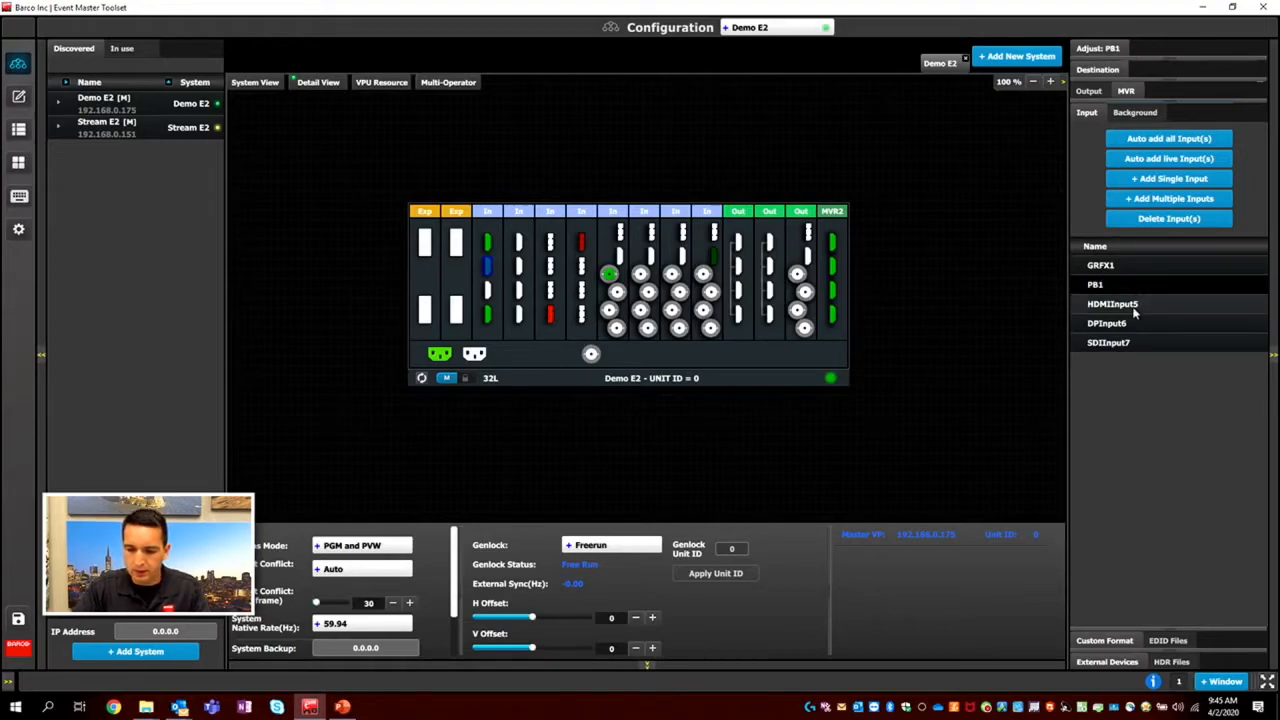
# Rename the input HDMIInput5 as VT1.
pyautogui.doubleClick(1134, 313)
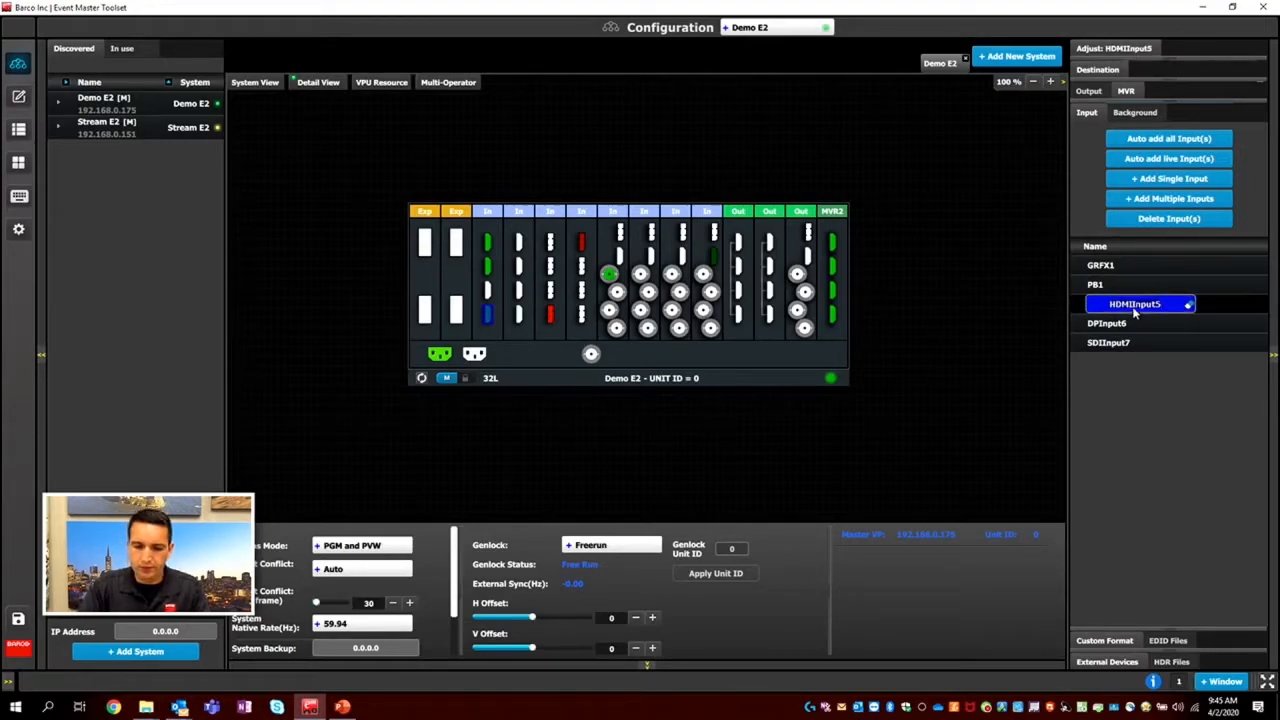
pyautogui.write('C')
pyautogui.press('BackSpace')
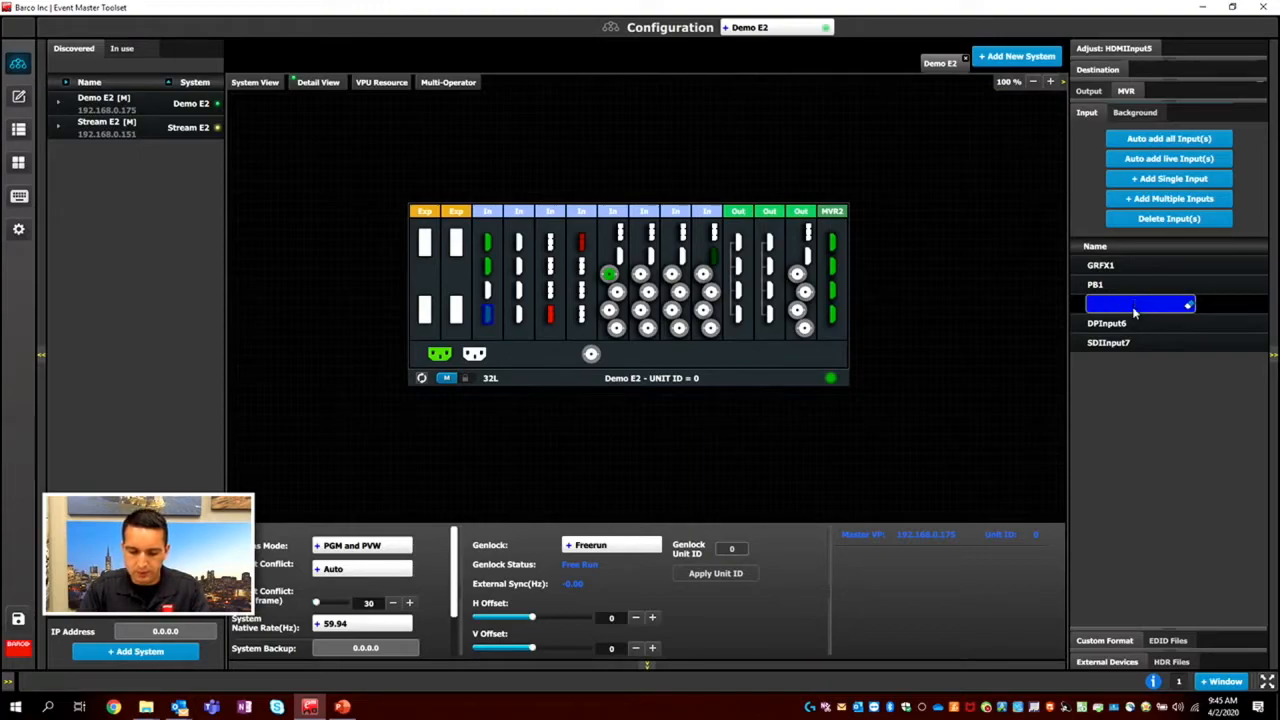
pyautogui.write('VT')
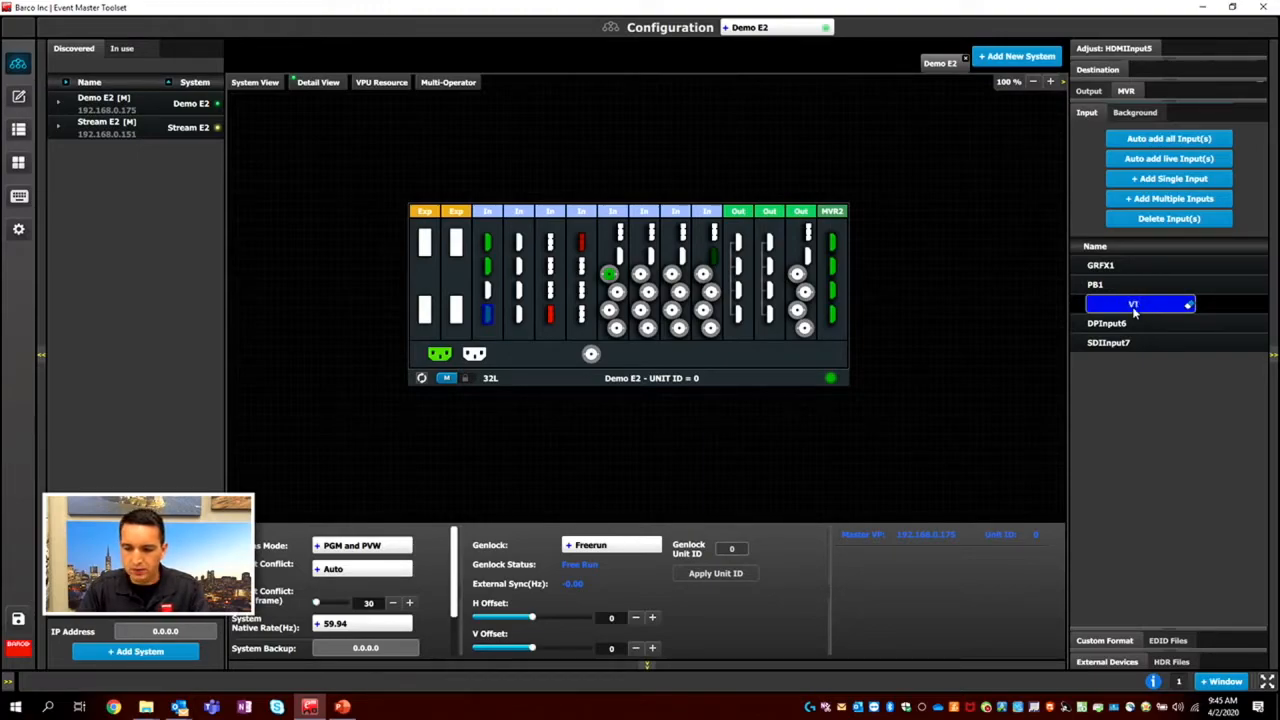
pyautogui.write('1')
pyautogui.press('Return')
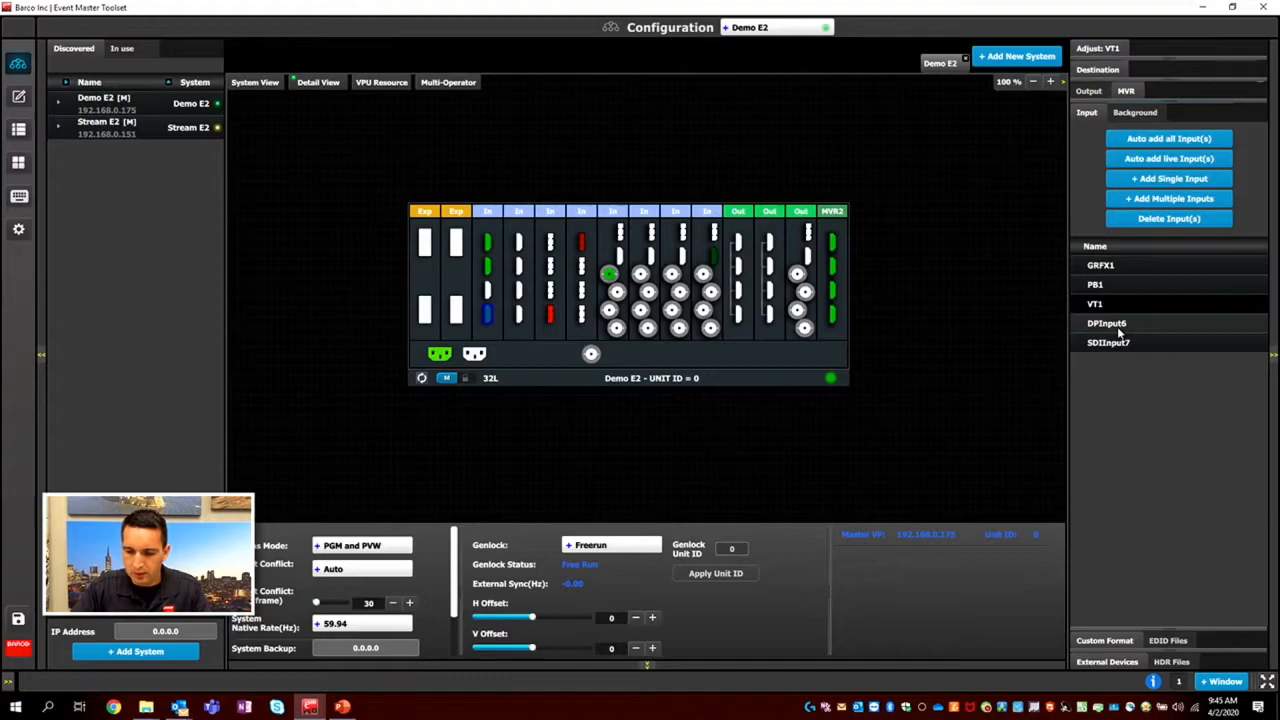
# Rename the input DPInput6 as Misc in the input list.
pyautogui.click(1120, 332)
pyautogui.click(1123, 328)
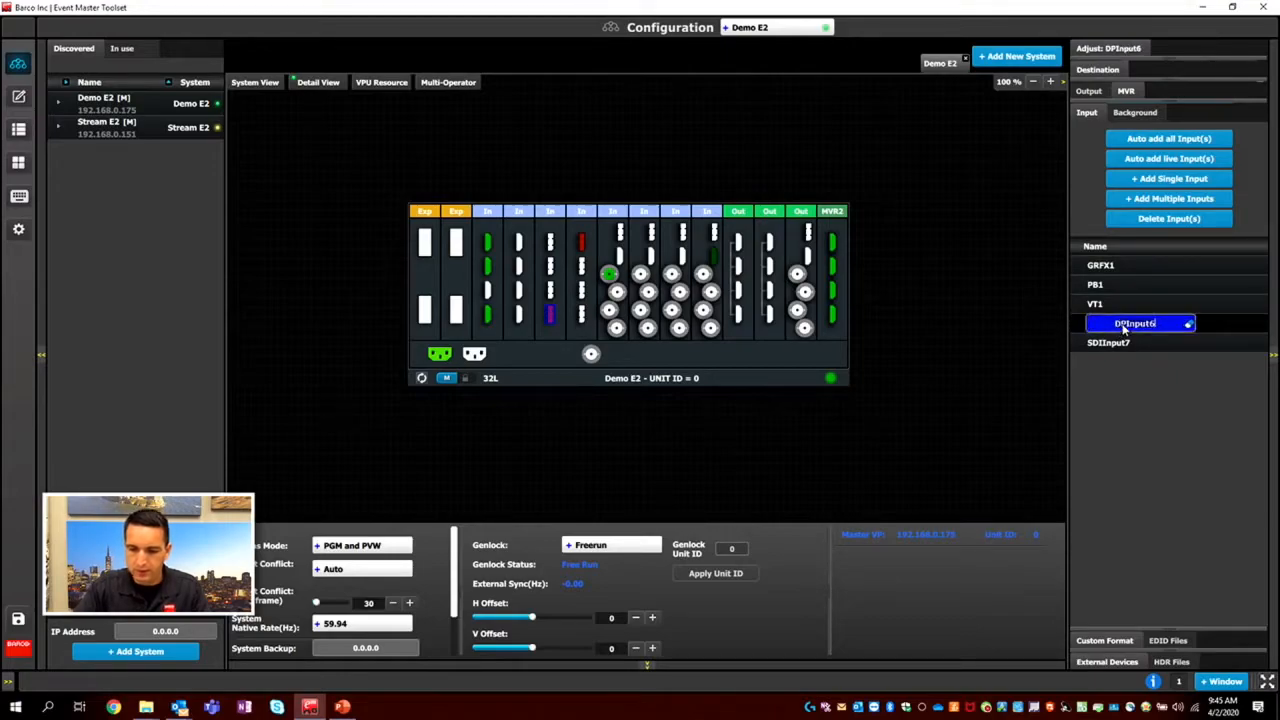
pyautogui.write('Misc')
pyautogui.press('Return')
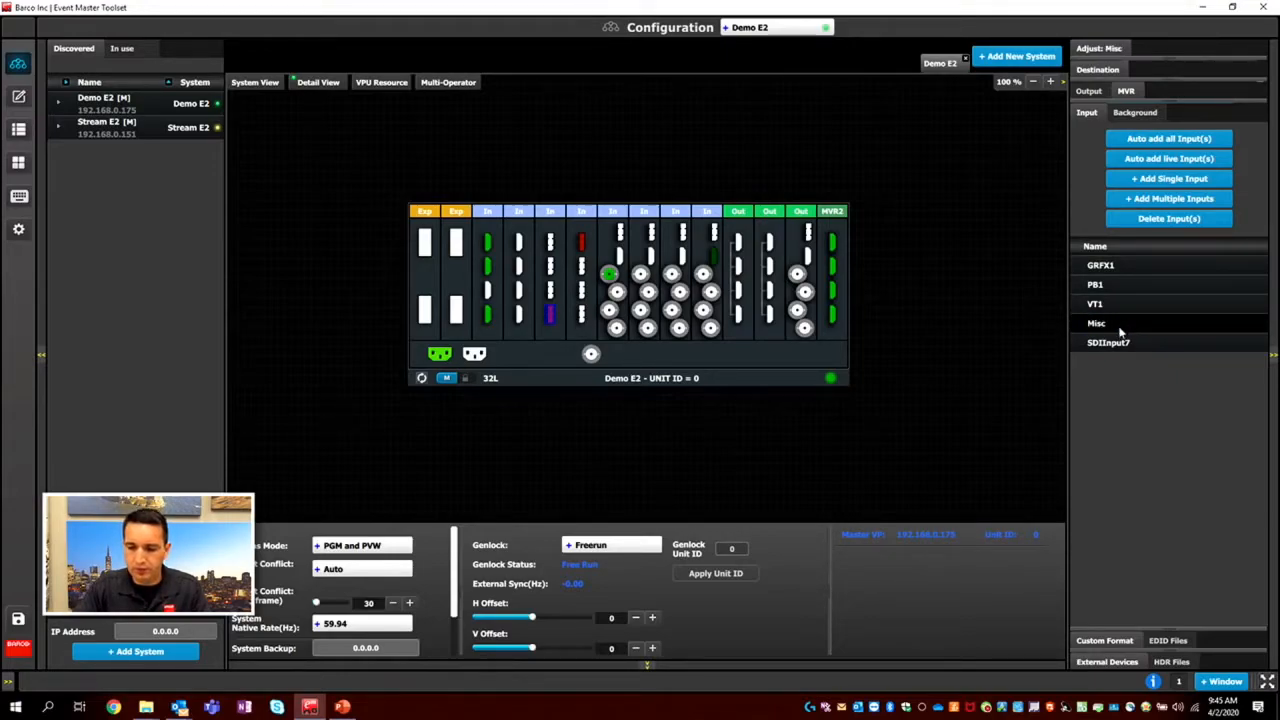
# Rename the input SDIInput7 as Cam.
pyautogui.click(1115, 342)
pyautogui.click(1117, 344)
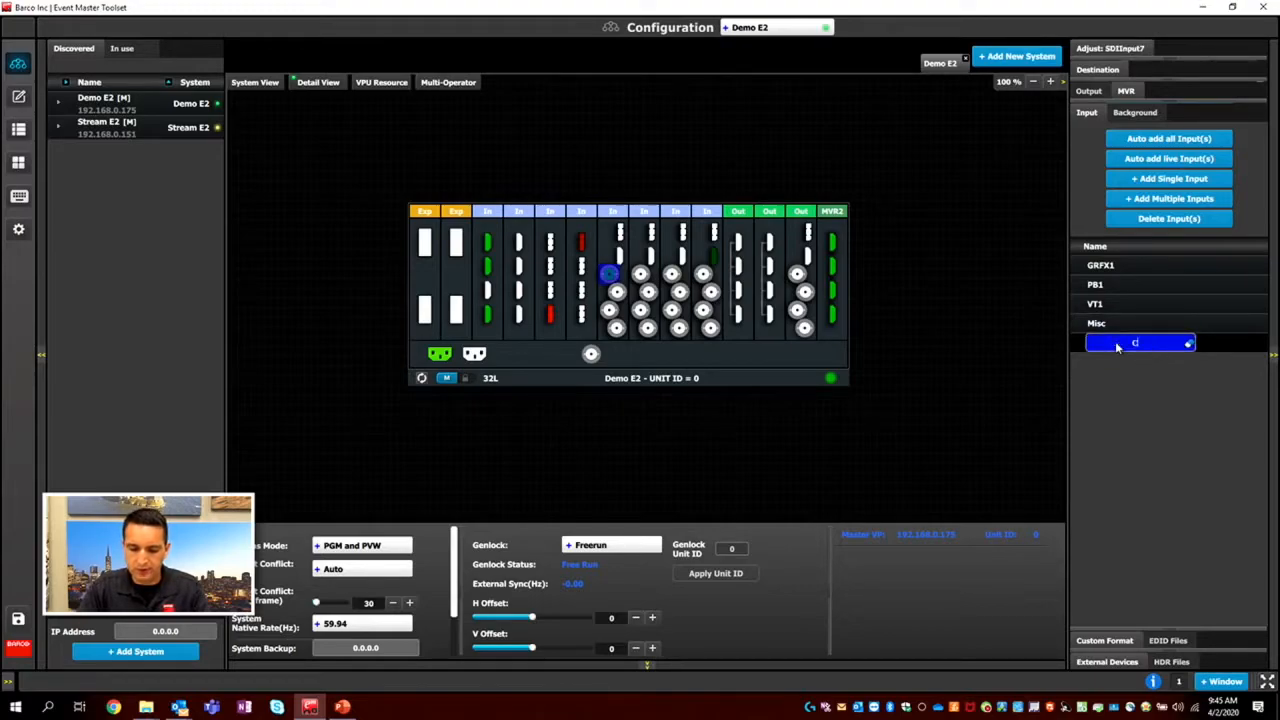
pyautogui.press('Return')
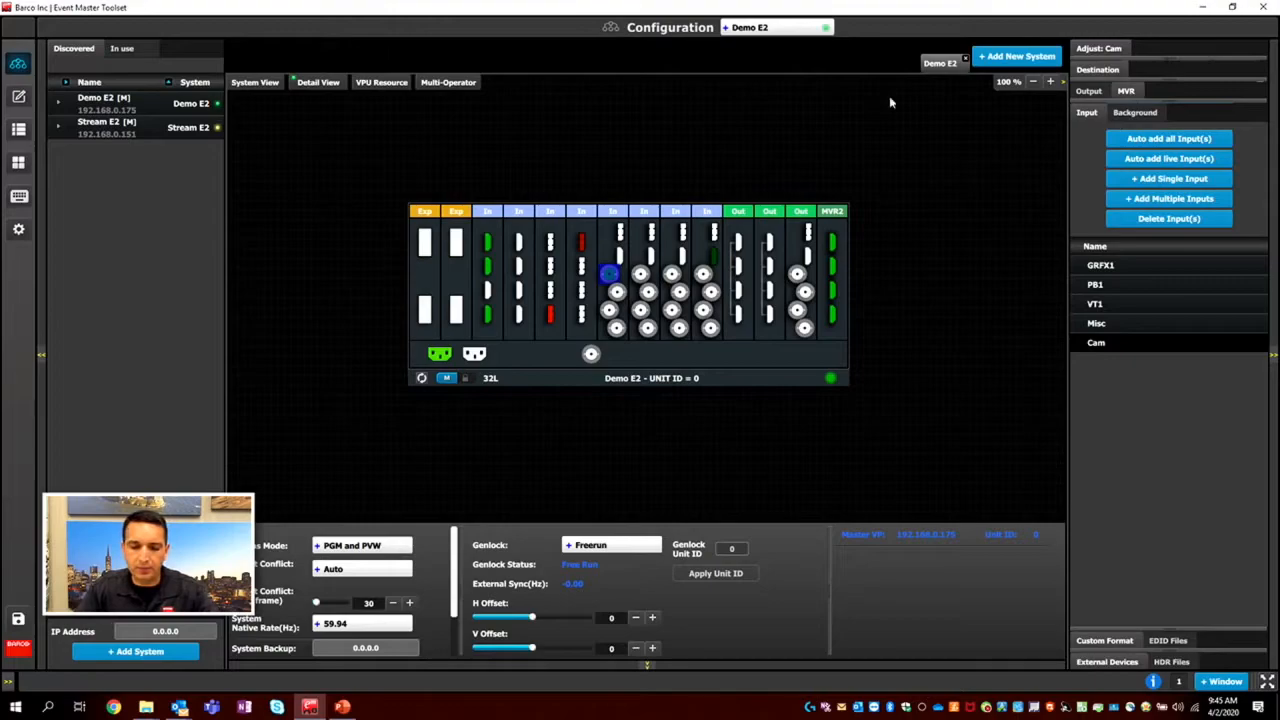
# Check the adjustment settings of the PB1 and Cam inputs, and save the configuration.
pyautogui.click(488, 266)
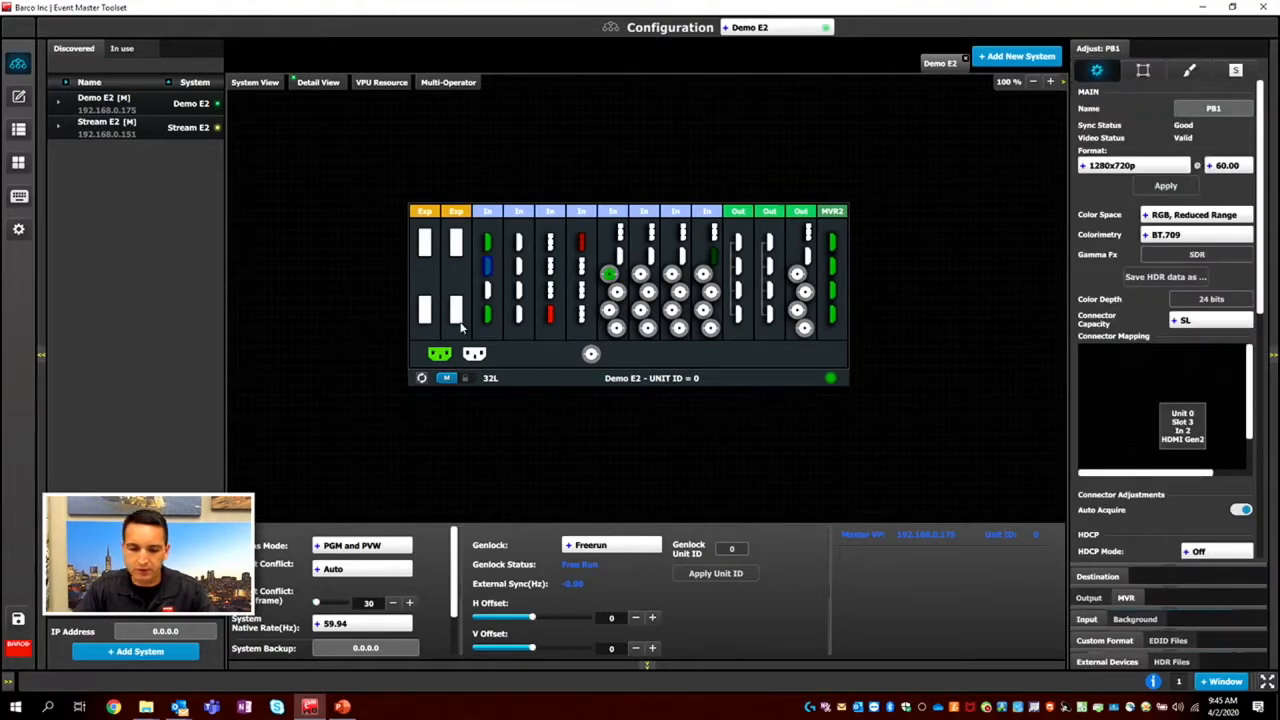
pyautogui.click(607, 277)
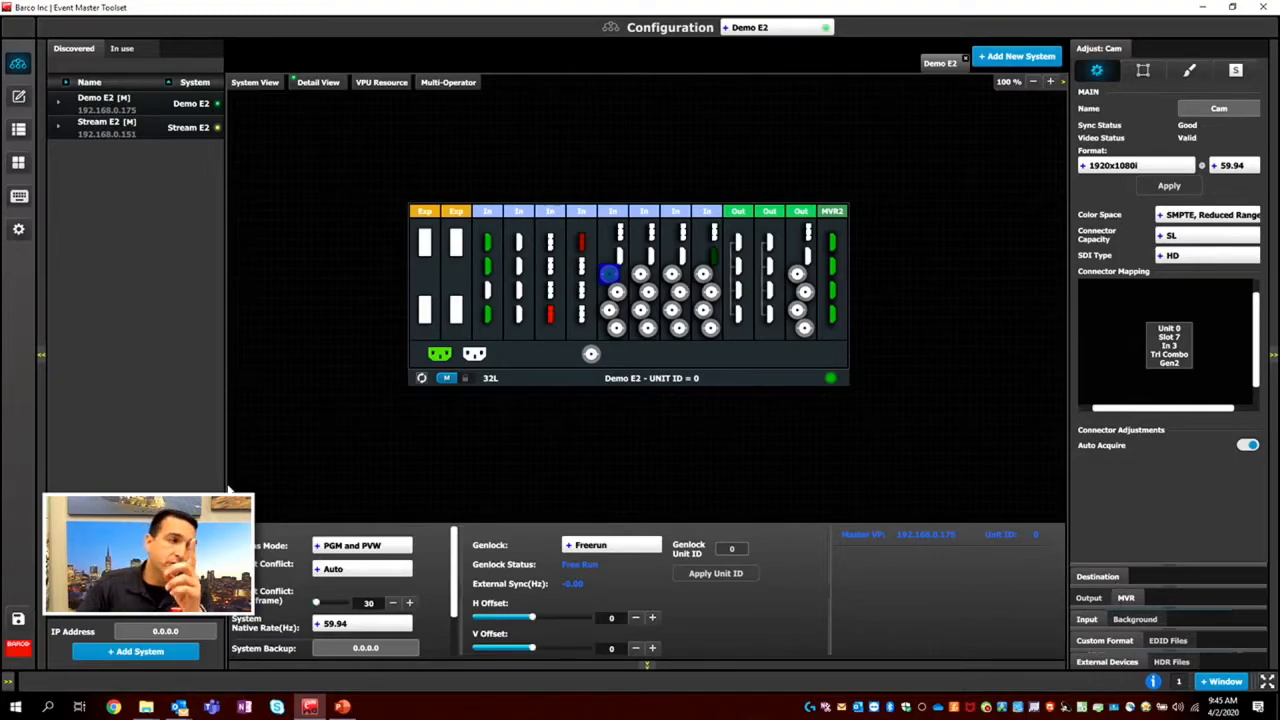
pyautogui.click(19, 619)
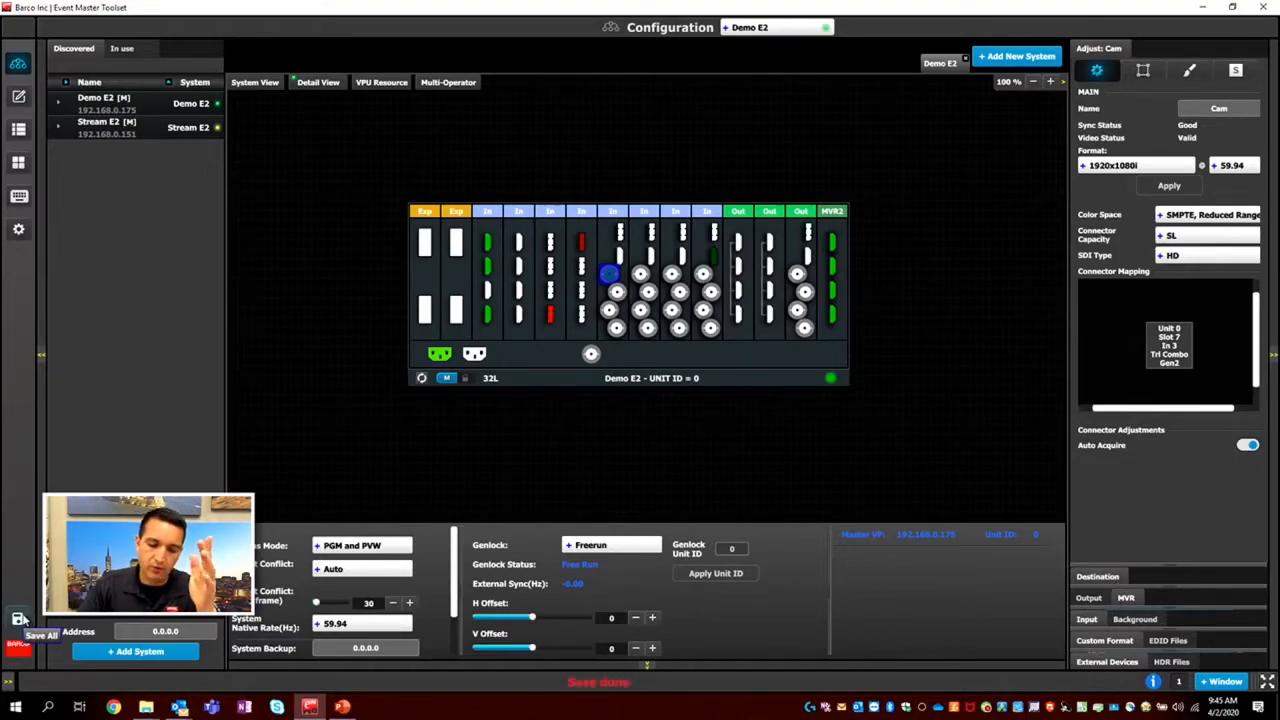
# Add the first three connectors of the first output card as separate outputs.
pyautogui.click(1090, 598)
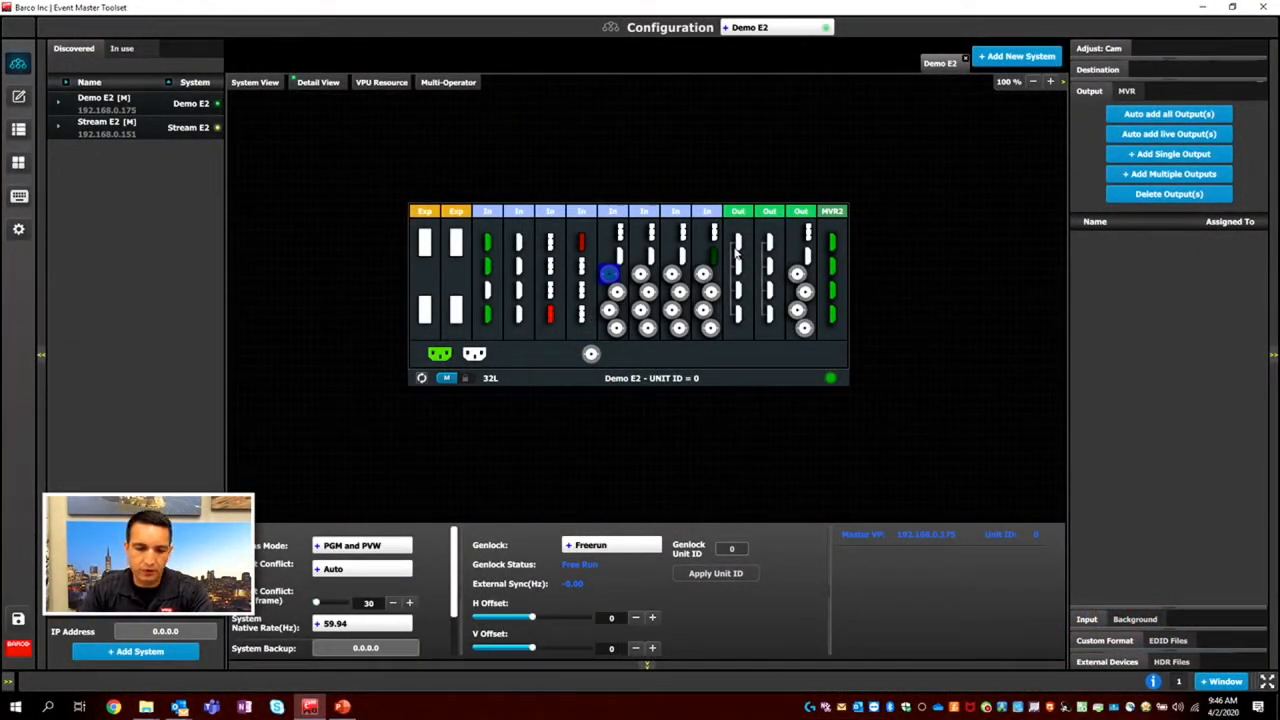
pyautogui.click(742, 252)
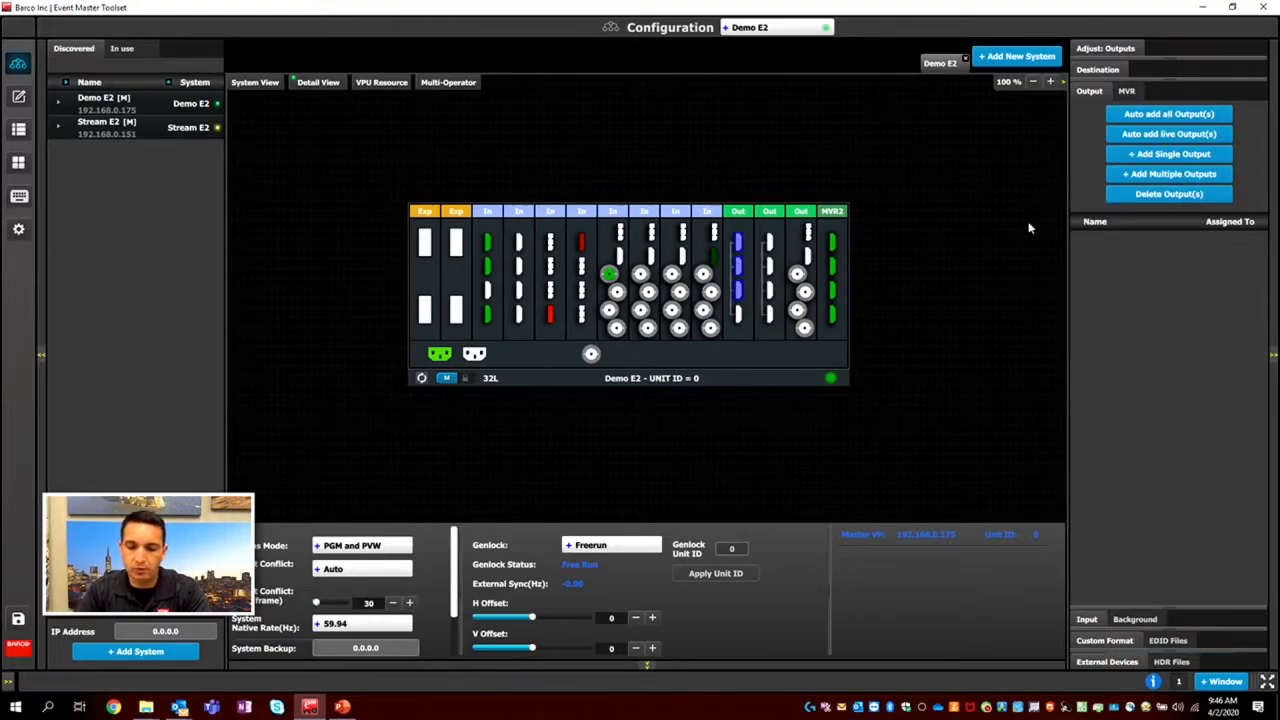
pyautogui.click(1170, 175)
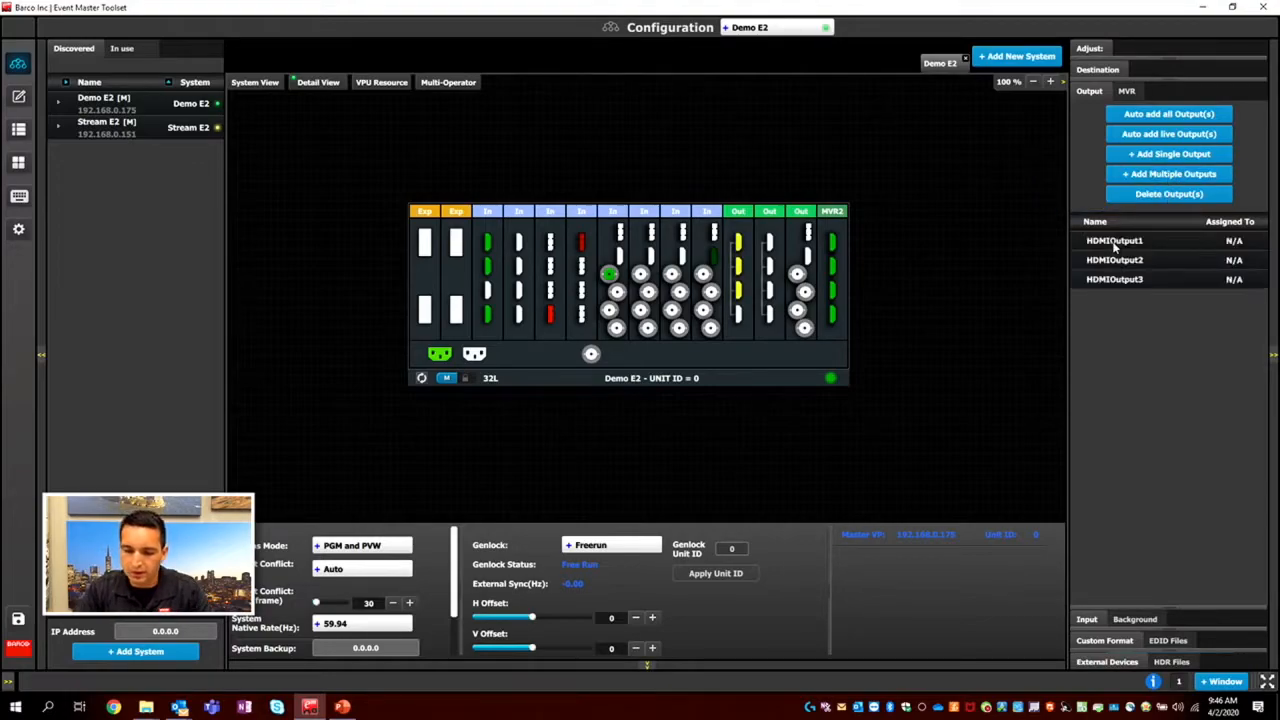
# Rename the output HDMIOutput1 as Wide Left in the output list.
pyautogui.click(1115, 243)
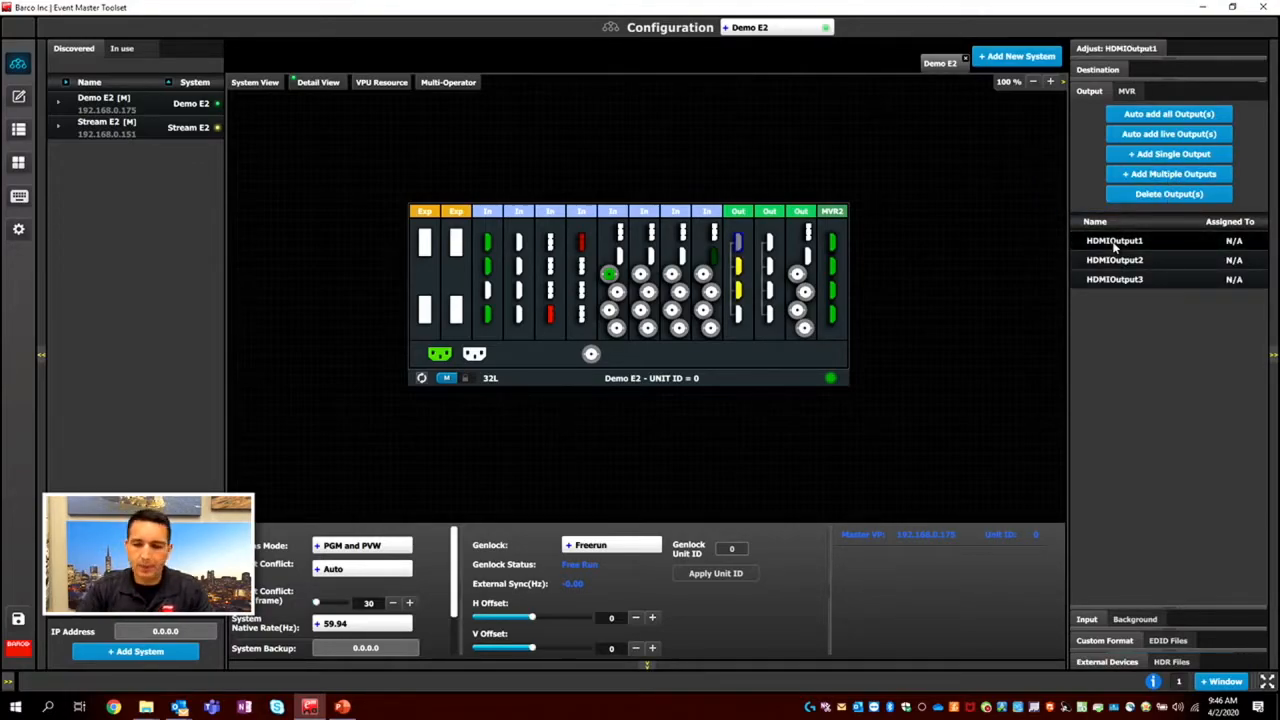
pyautogui.doubleClick(1115, 242)
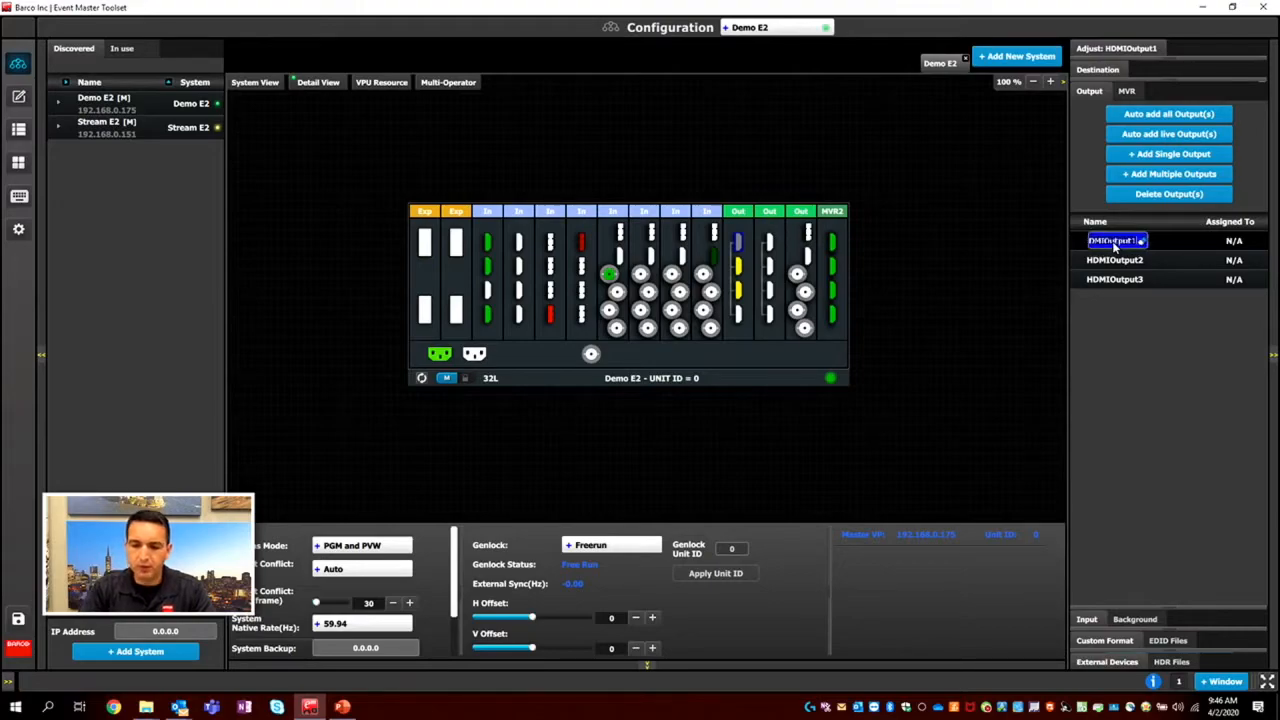
pyautogui.write('Wide Left')
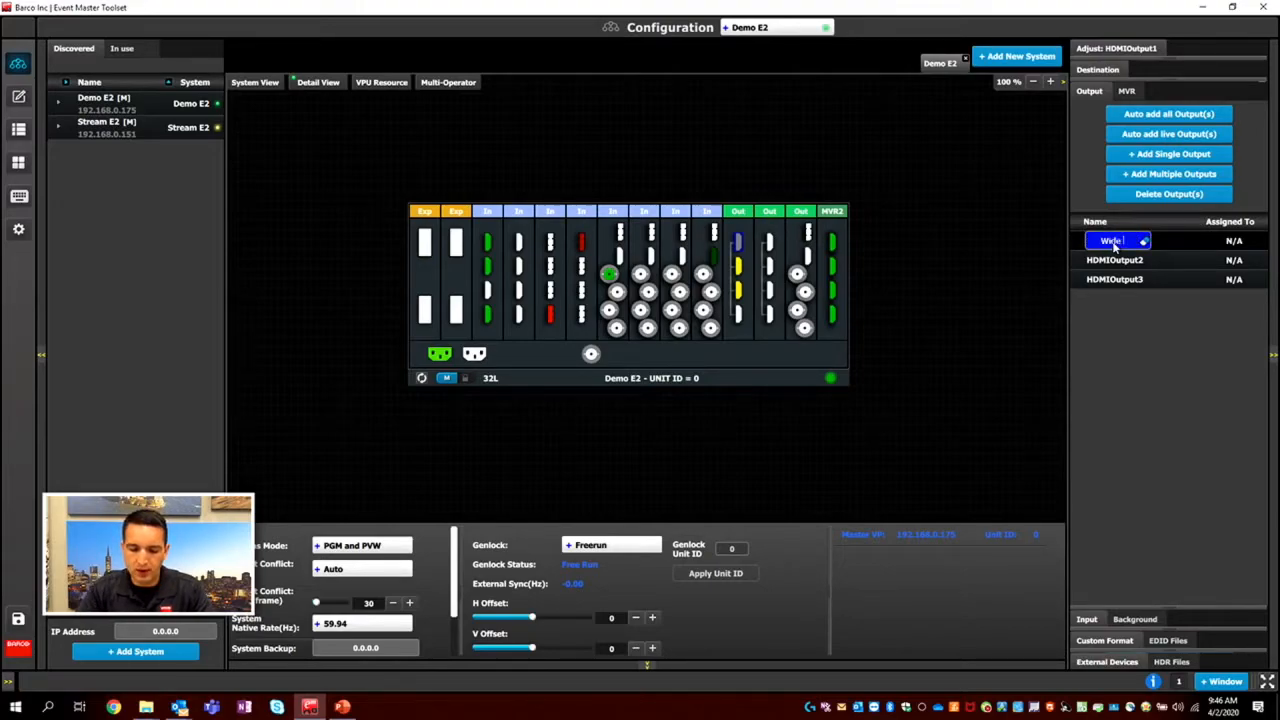
pyautogui.press('Return')
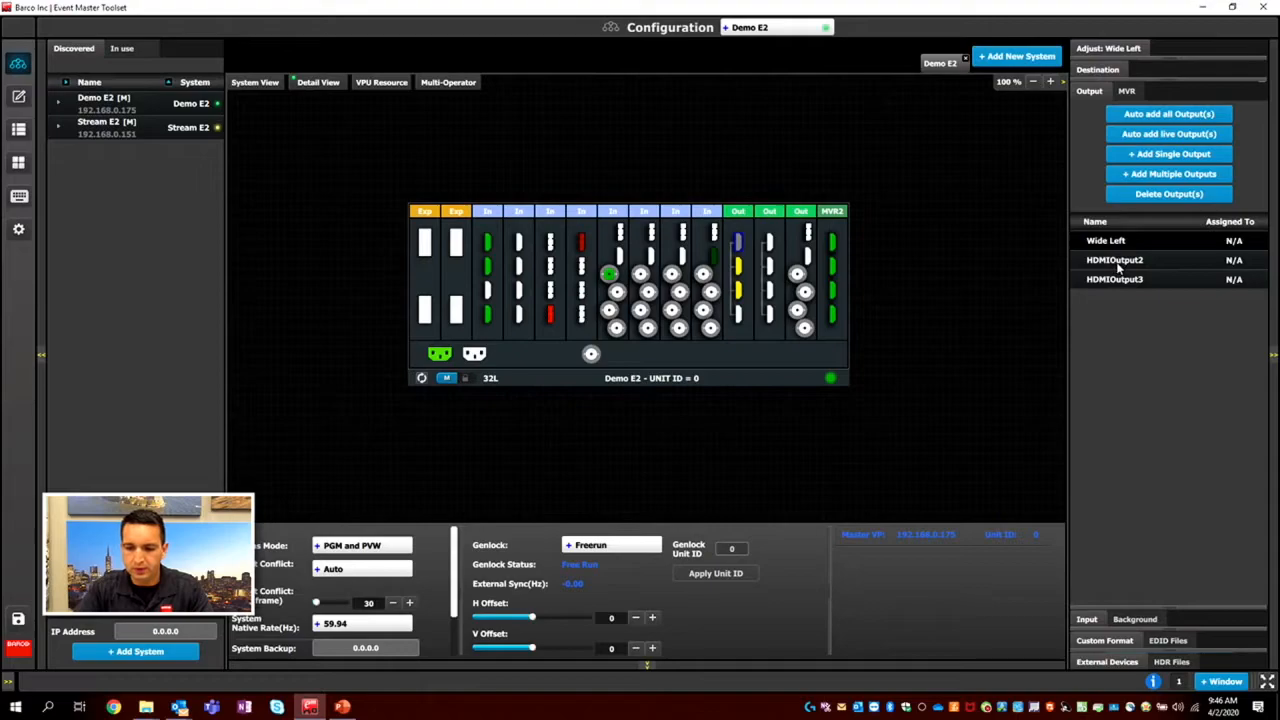
# Rename the output HDMIOutput2 as Wide Right.
pyautogui.doubleClick(1117, 262)
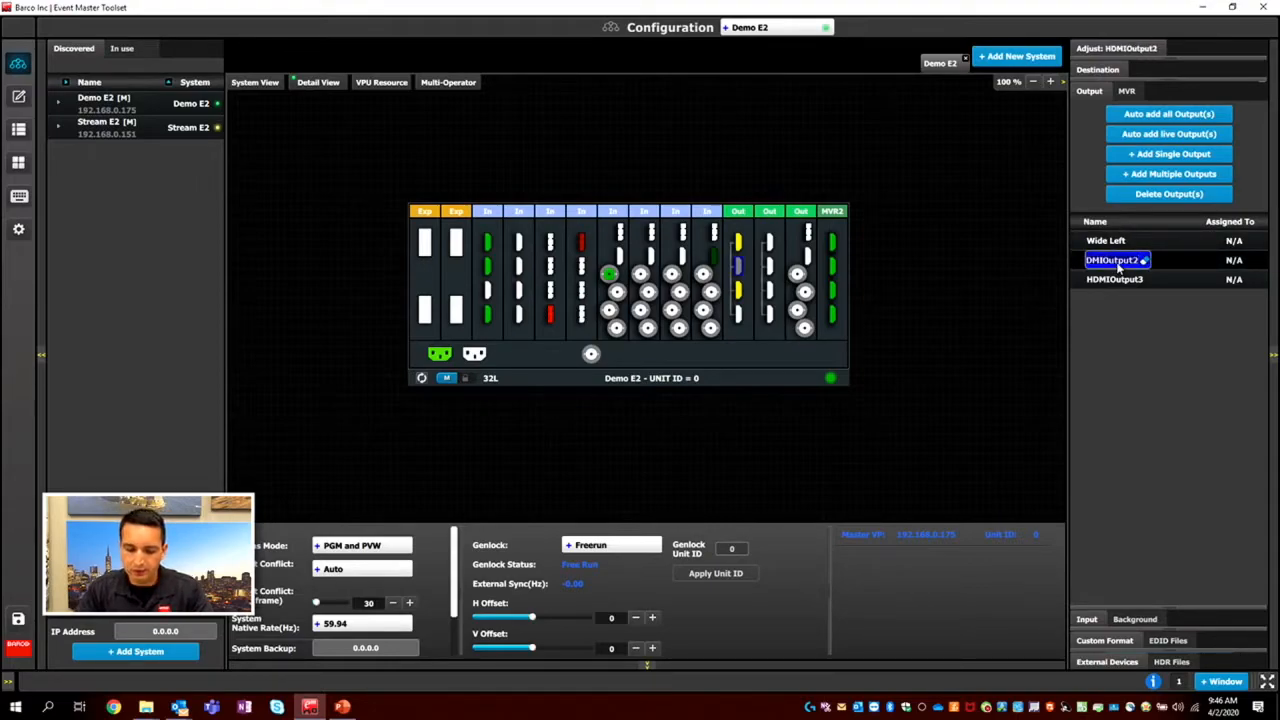
pyautogui.write('Wide Right')
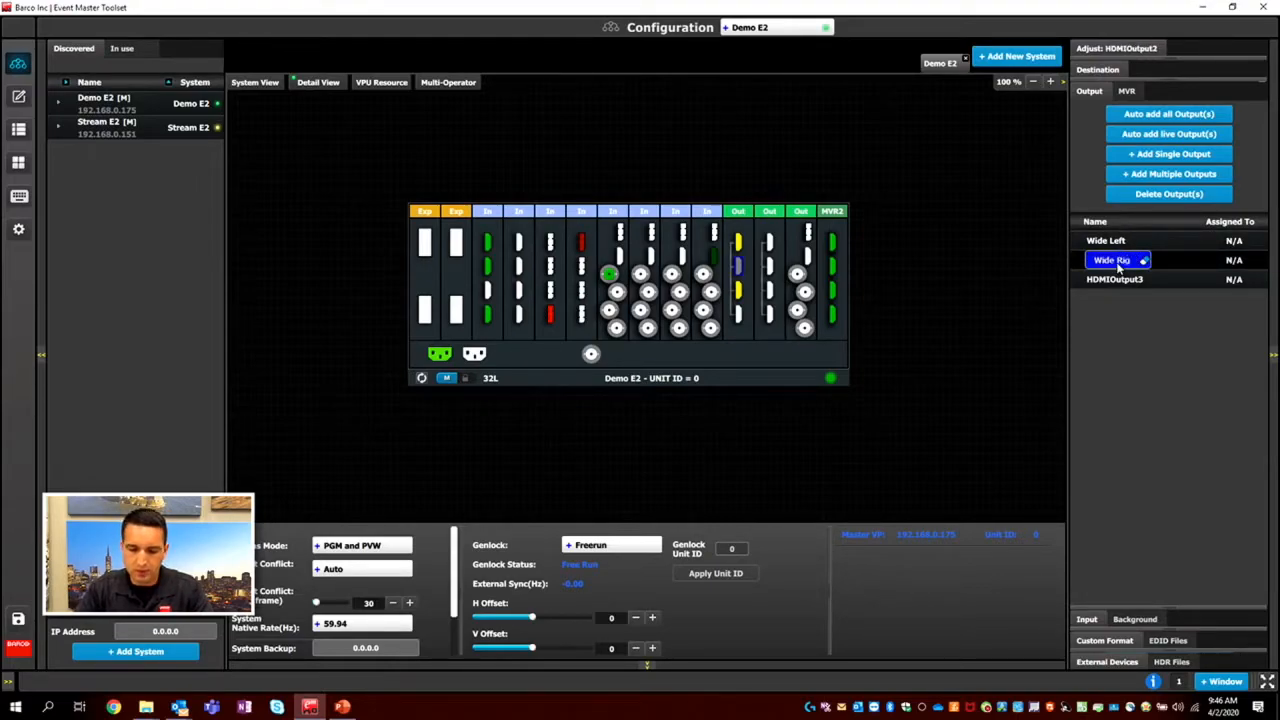
pyautogui.press('Return')
# Rename the output HDMIOutput3 as Side Screen.
pyautogui.click(1127, 280)
pyautogui.click(1127, 280)
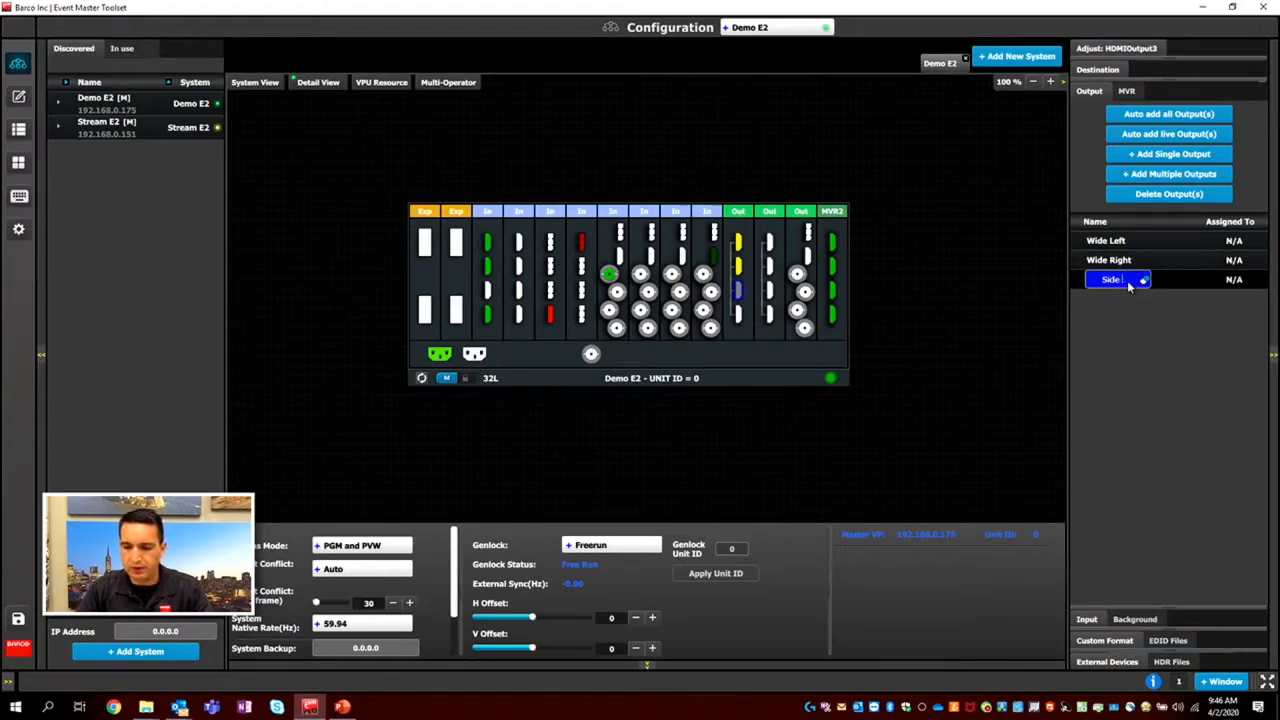
pyautogui.write('Side Screen')
pyautogui.press('Return')
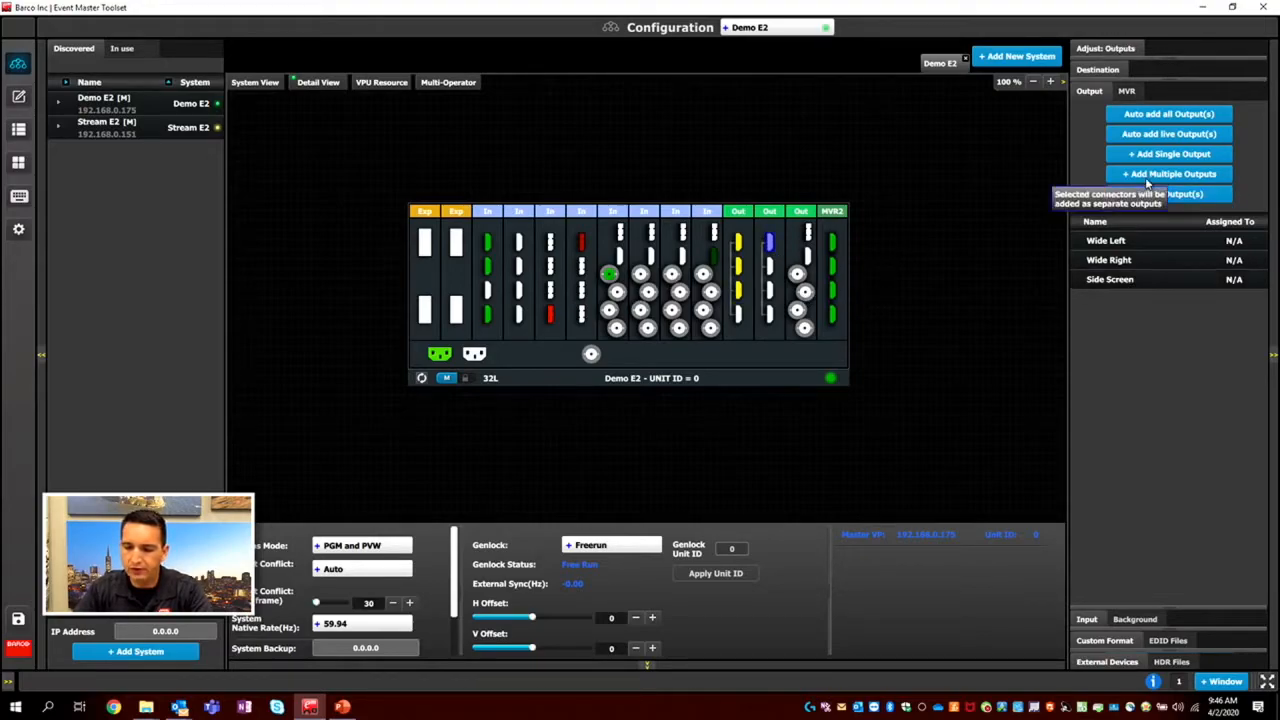
# Add the first connector of the second output card as a single output and name it DSM.
pyautogui.click(1168, 154)
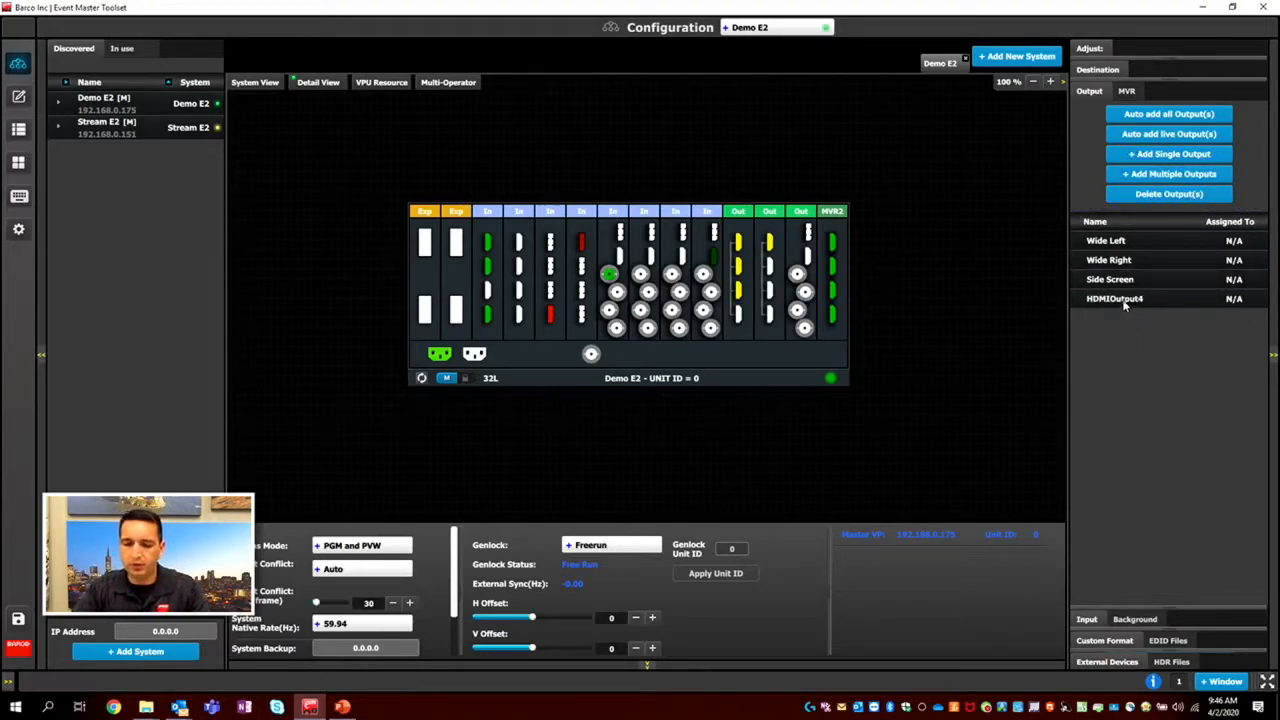
pyautogui.click(1124, 300)
pyautogui.click(1127, 300)
pyautogui.write('DSM')
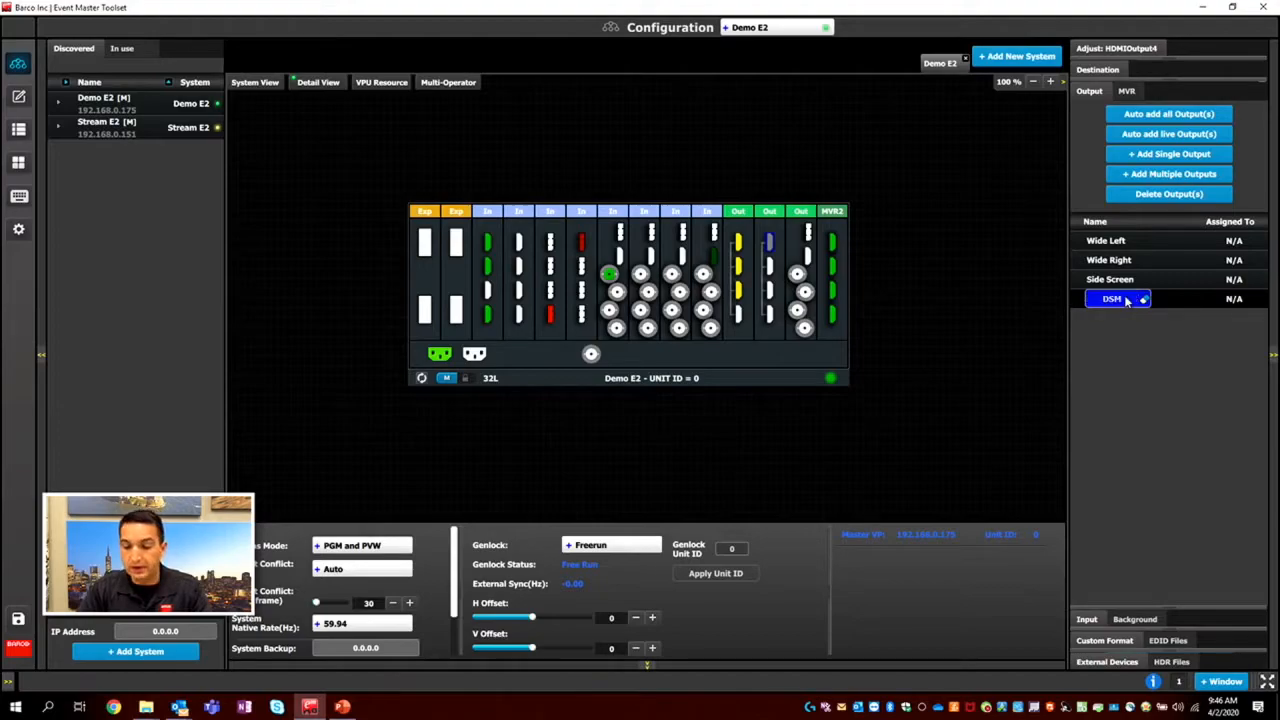
pyautogui.press('Return')
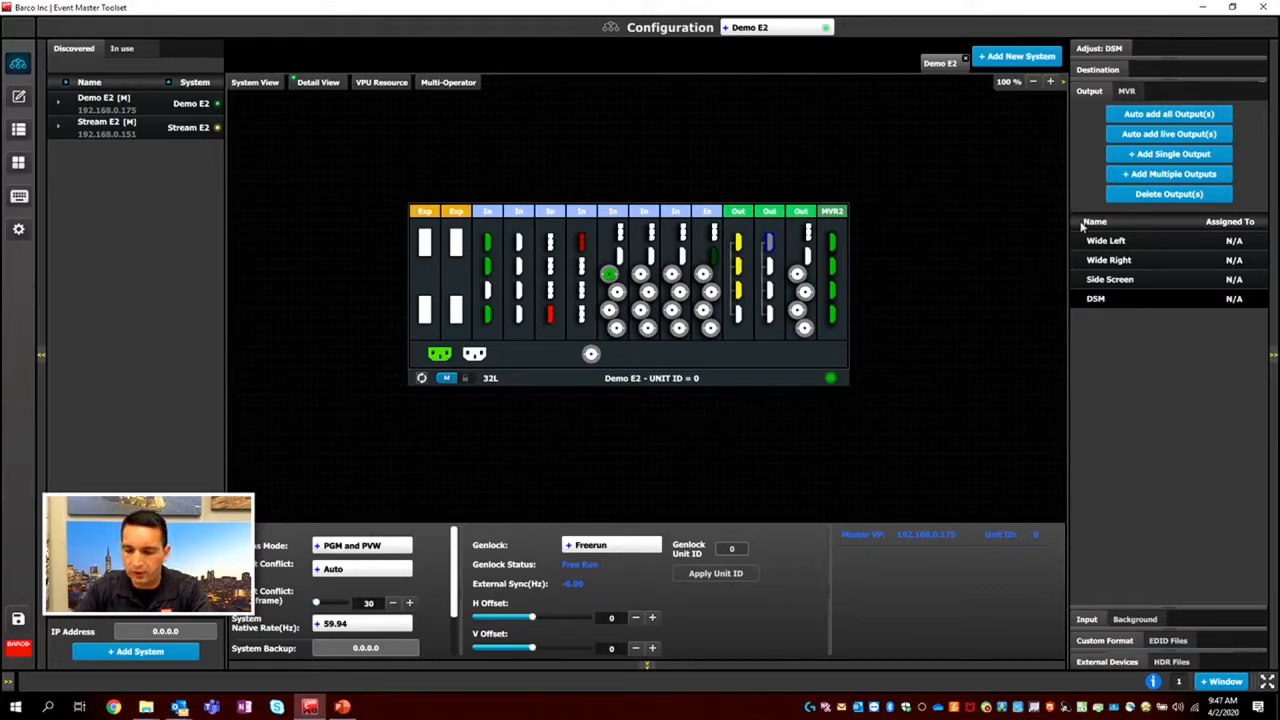
# Check the adjustment settings of the Wide Left output and save the configuration.
pyautogui.click(1118, 247)
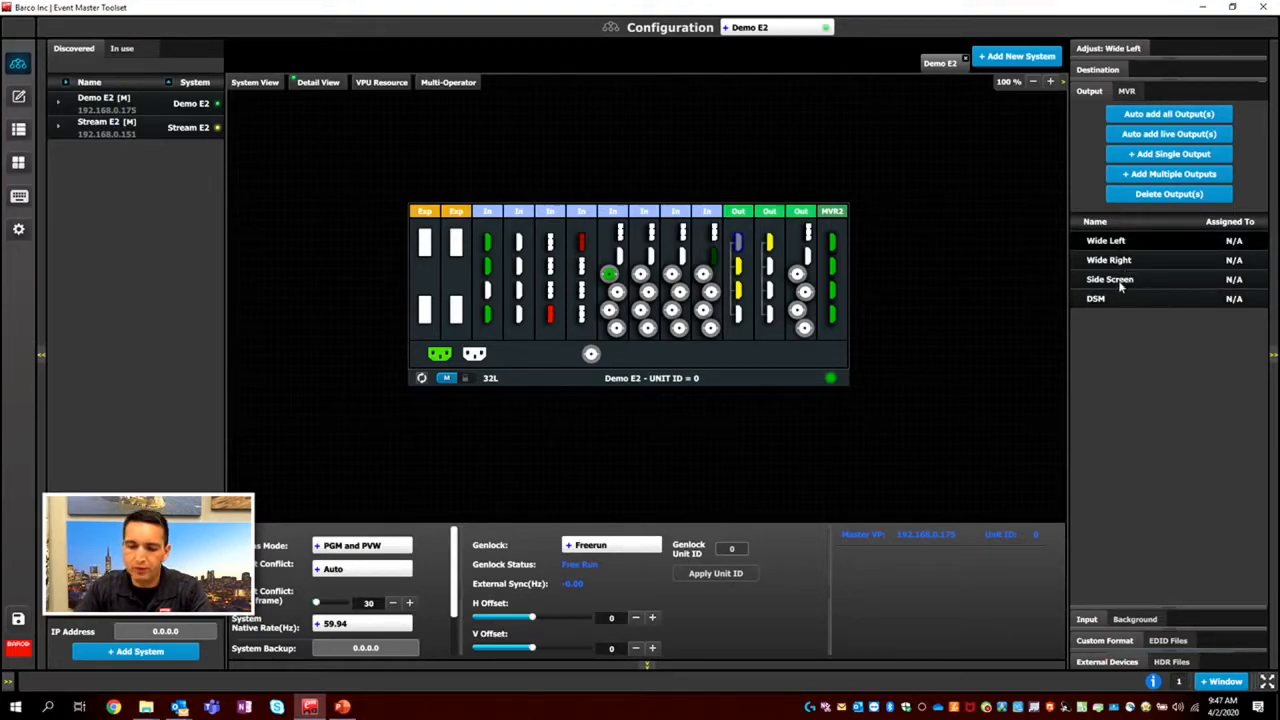
pyautogui.click(1122, 48)
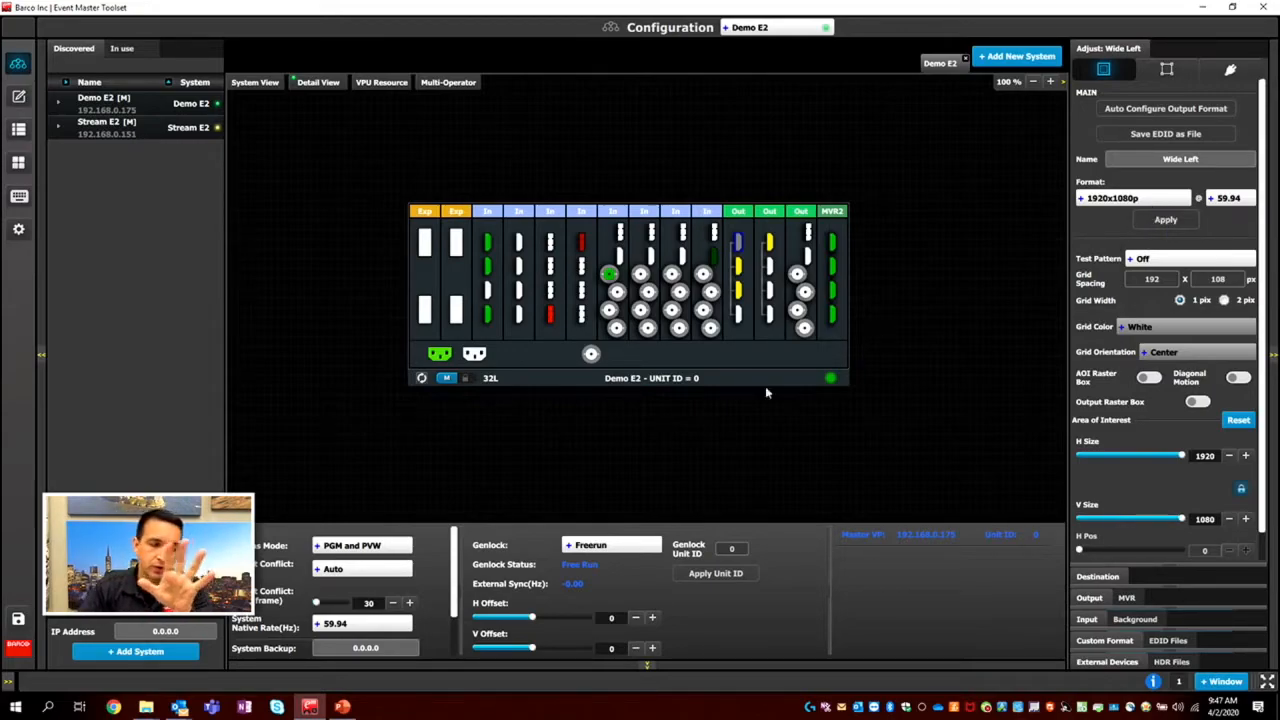
pyautogui.click(19, 621)
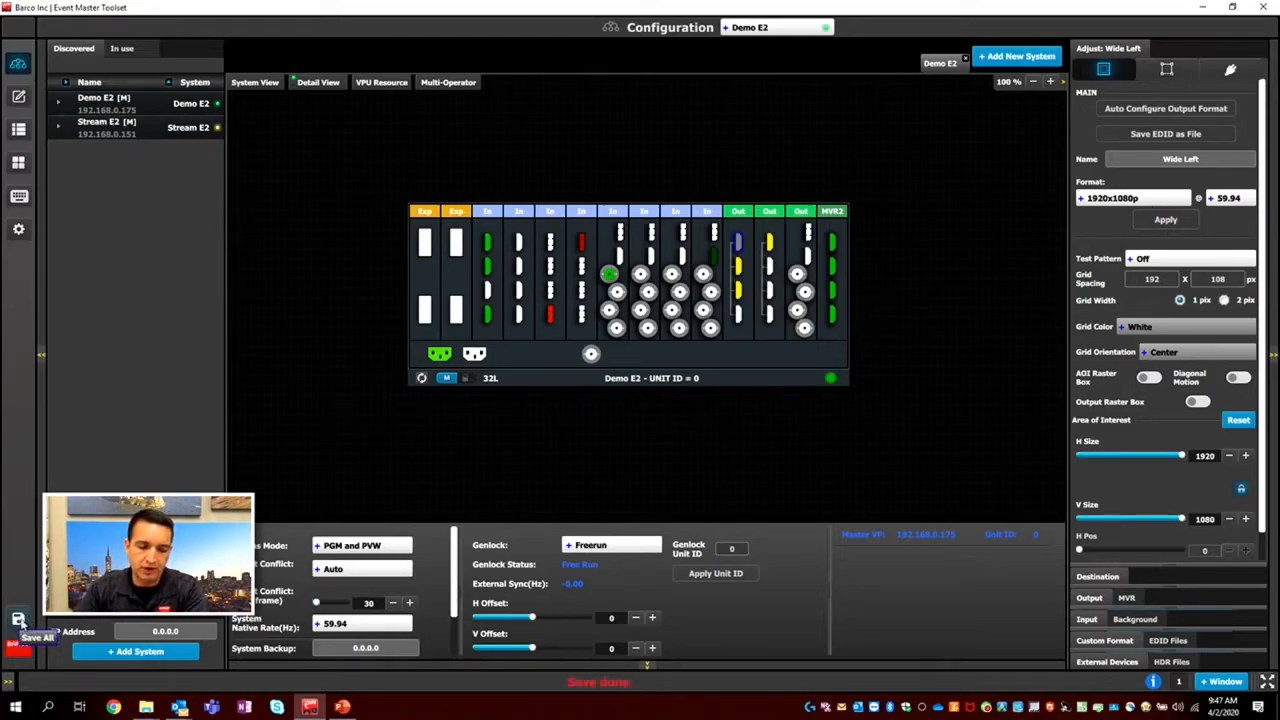
# Add a screen destination using the Wide Left output and name it Wide Screen.
pyautogui.click(1097, 577)
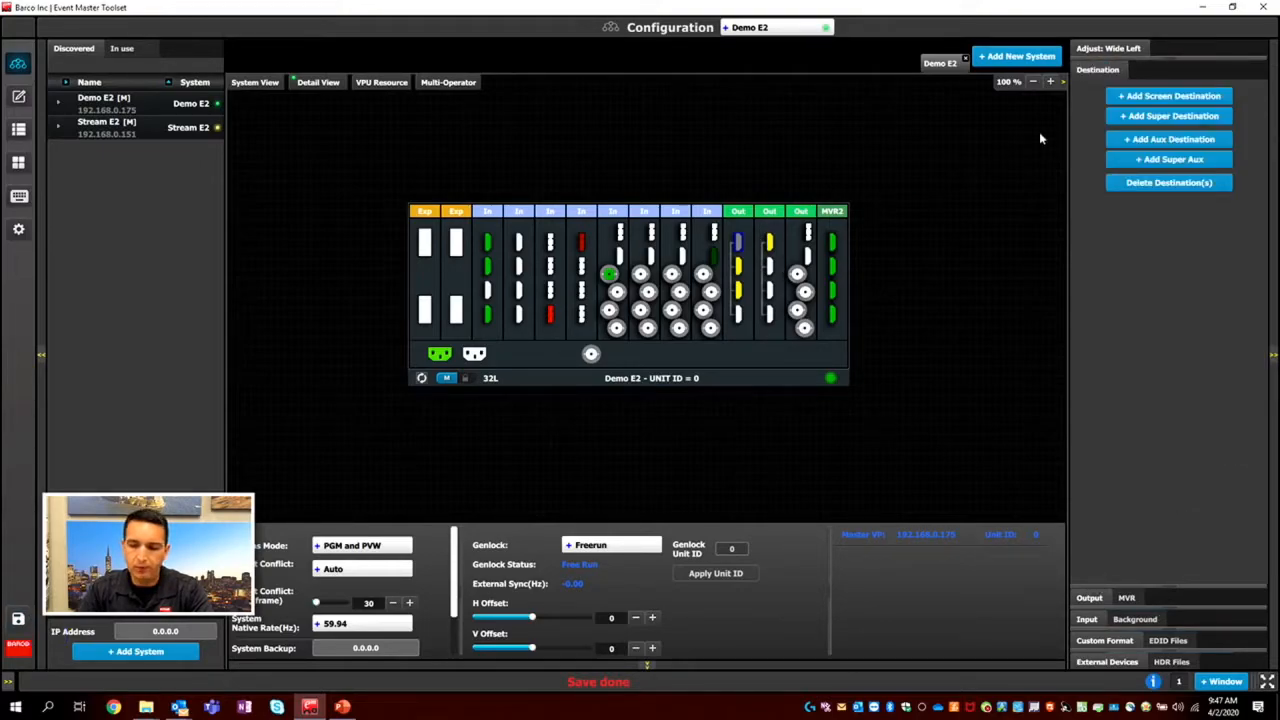
pyautogui.click(1188, 97)
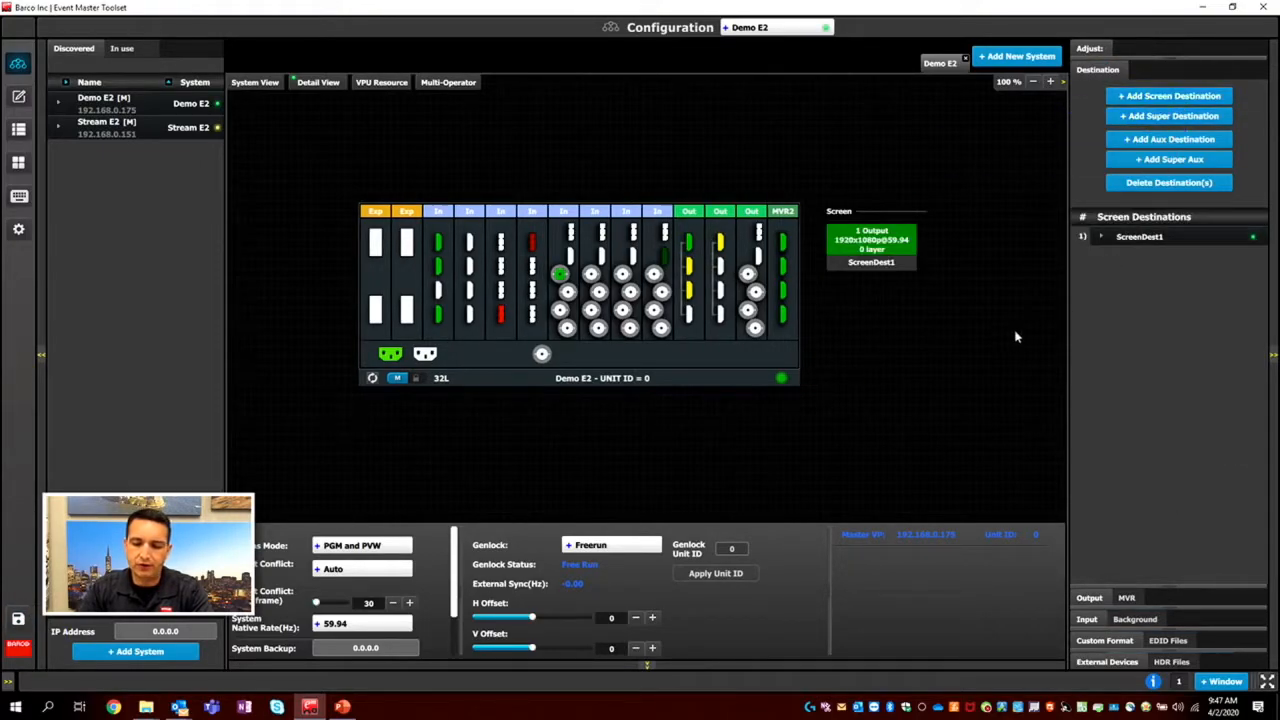
pyautogui.click(847, 266)
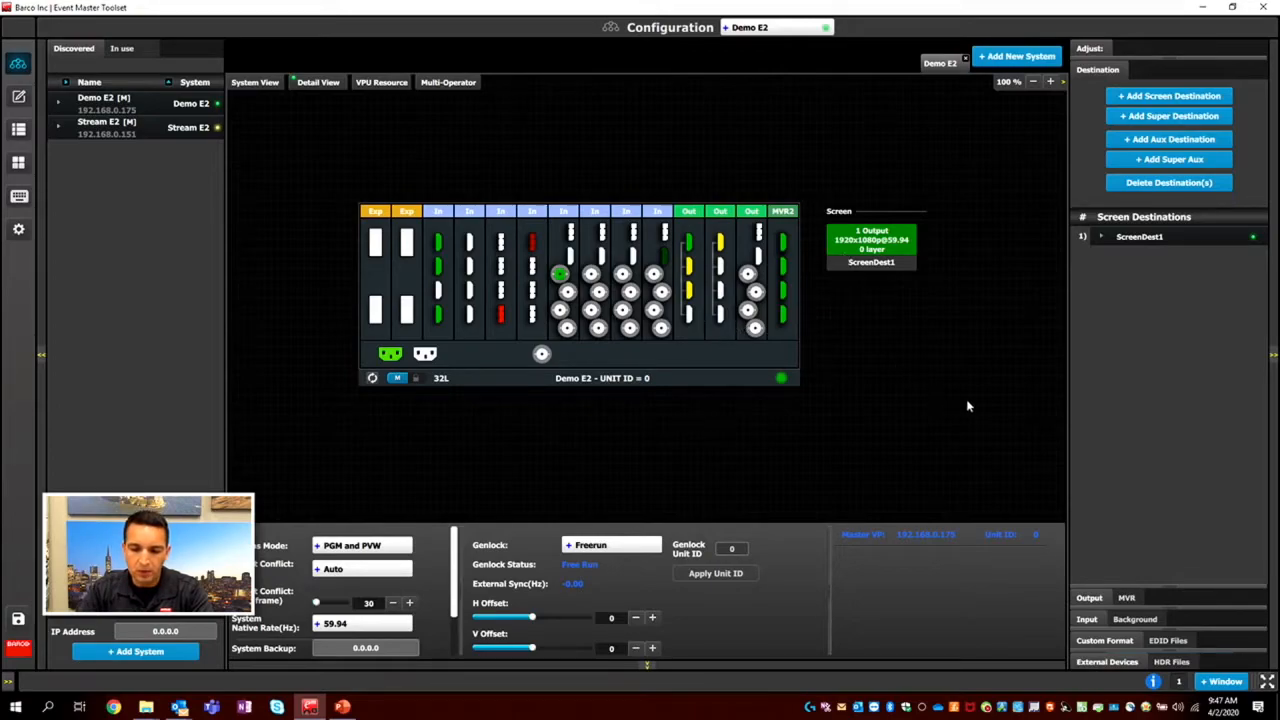
pyautogui.click(1112, 50)
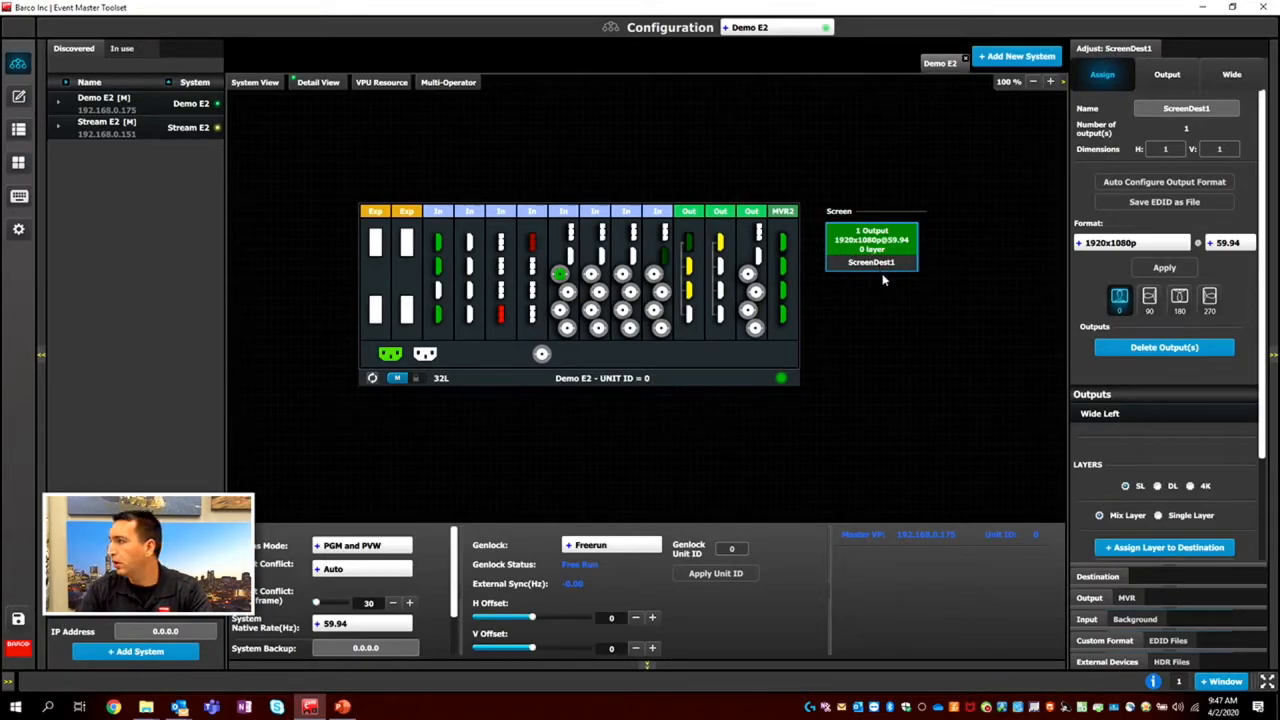
pyautogui.click(1213, 110)
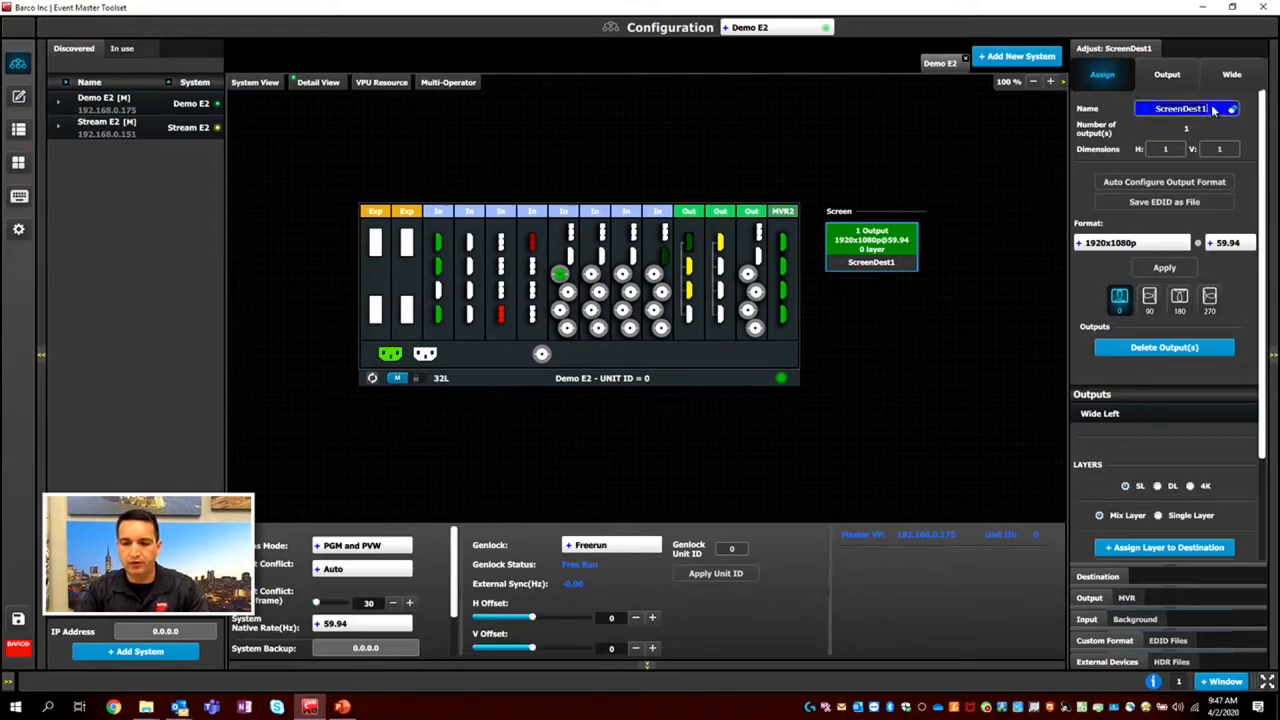
pyautogui.write('Wide S')
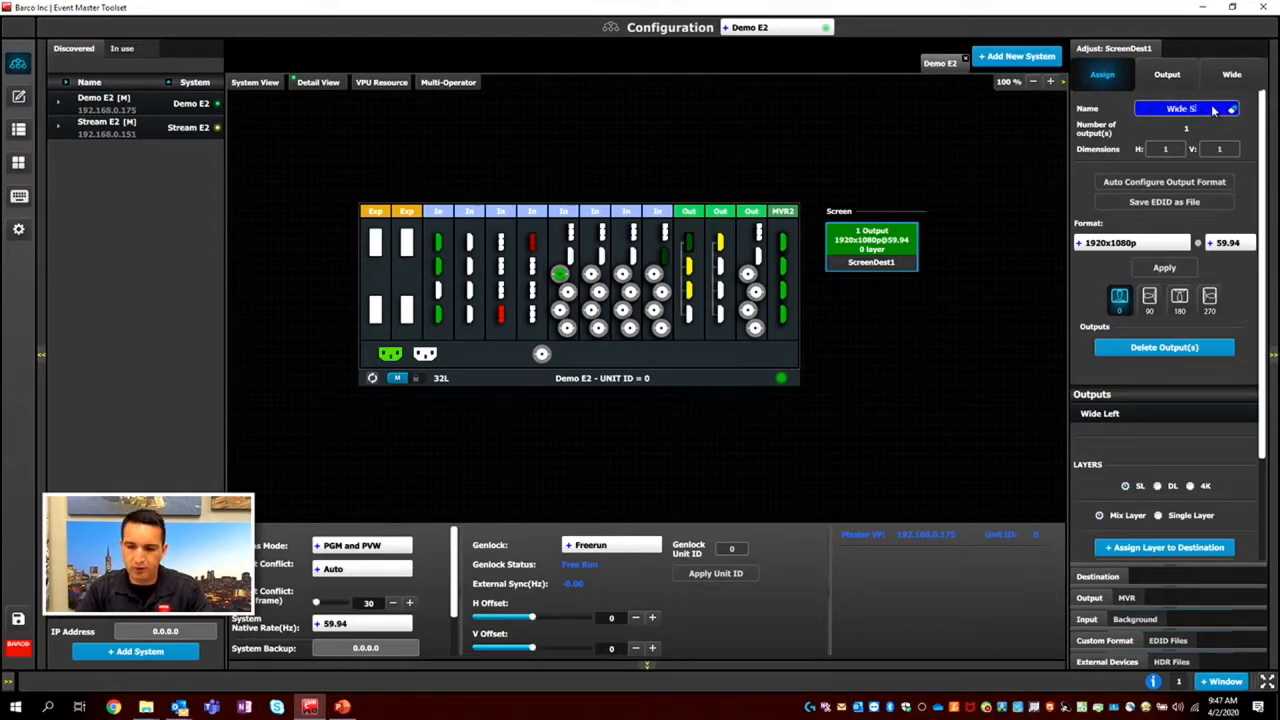
pyautogui.write('creen')
pyautogui.press('Return')
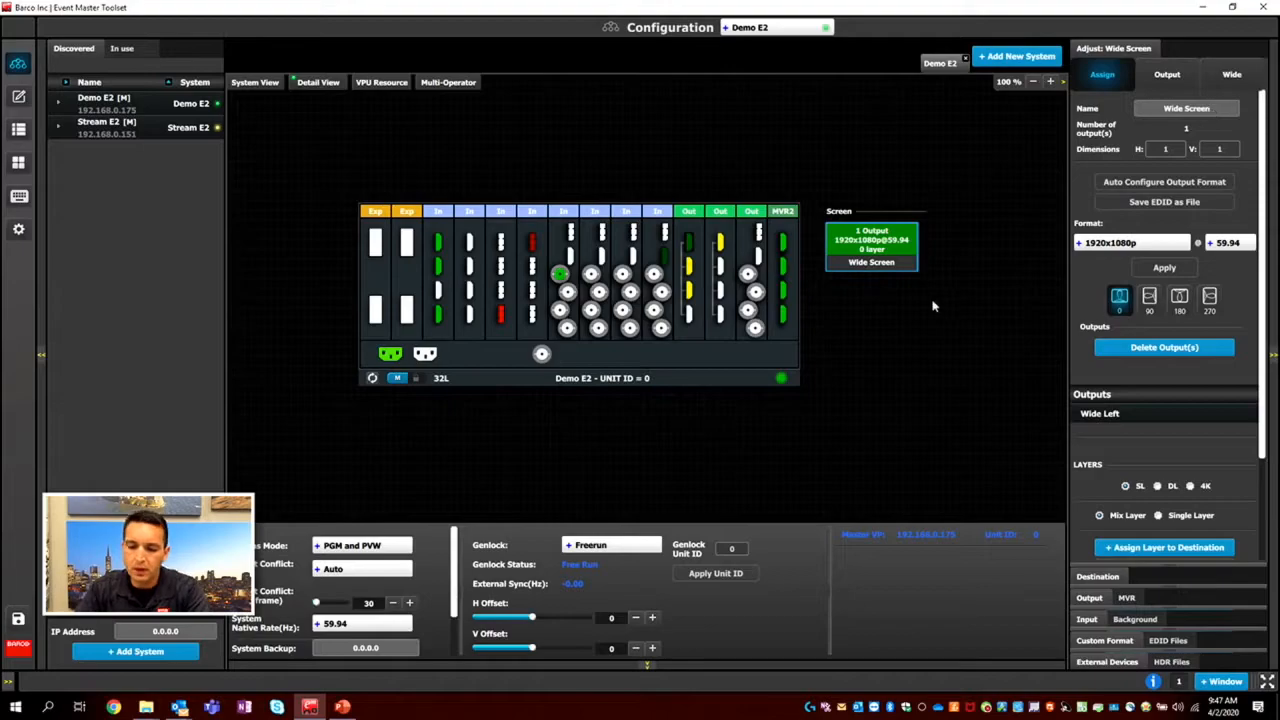
# Add the Wide Right output to the Wide Screen destination and assign three SL mix layers to it.
pyautogui.moveTo(690, 265); pyautogui.dragTo(894, 265)
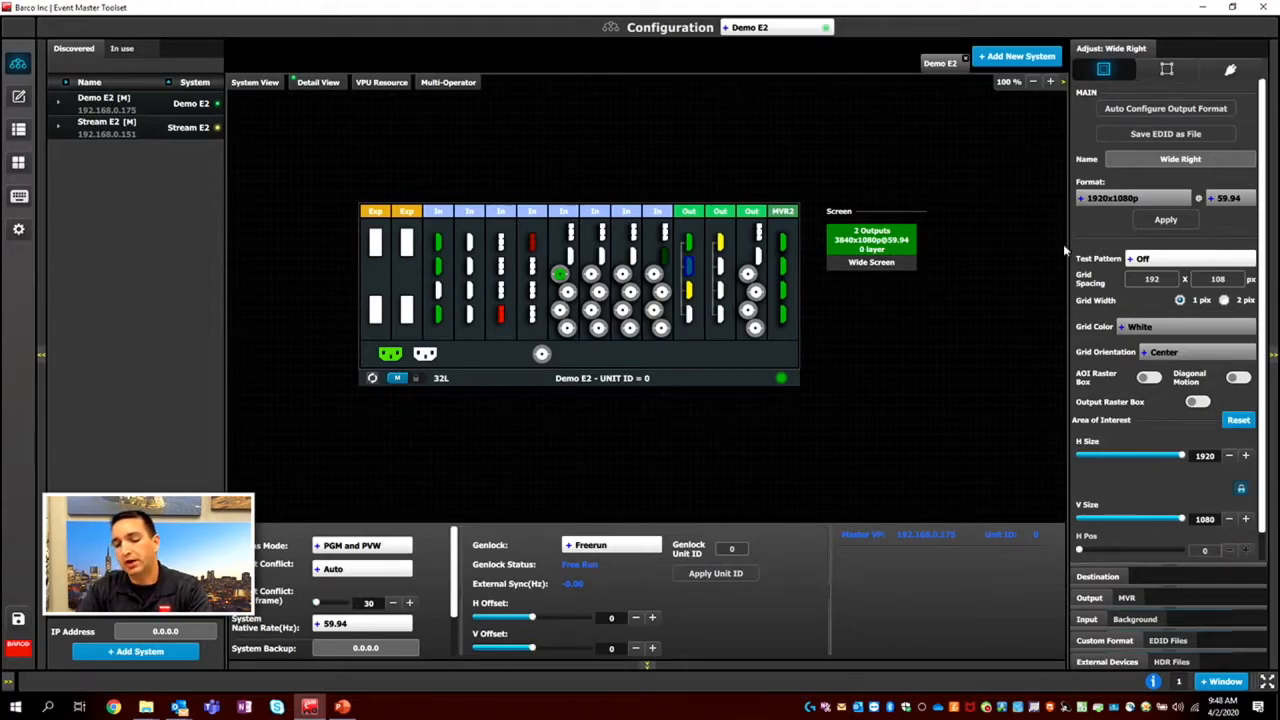
pyautogui.scroll(-1, 1120, 250)
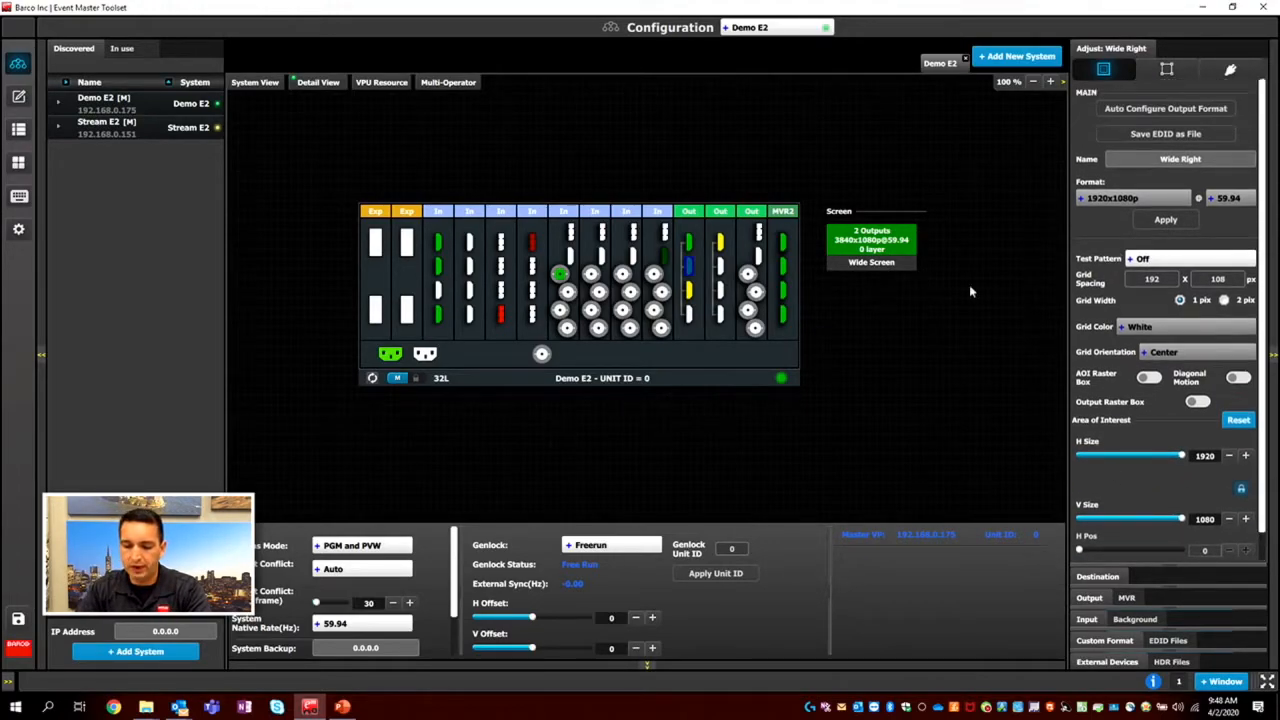
pyautogui.click(895, 247)
pyautogui.scroll(-3, 1100, 432)
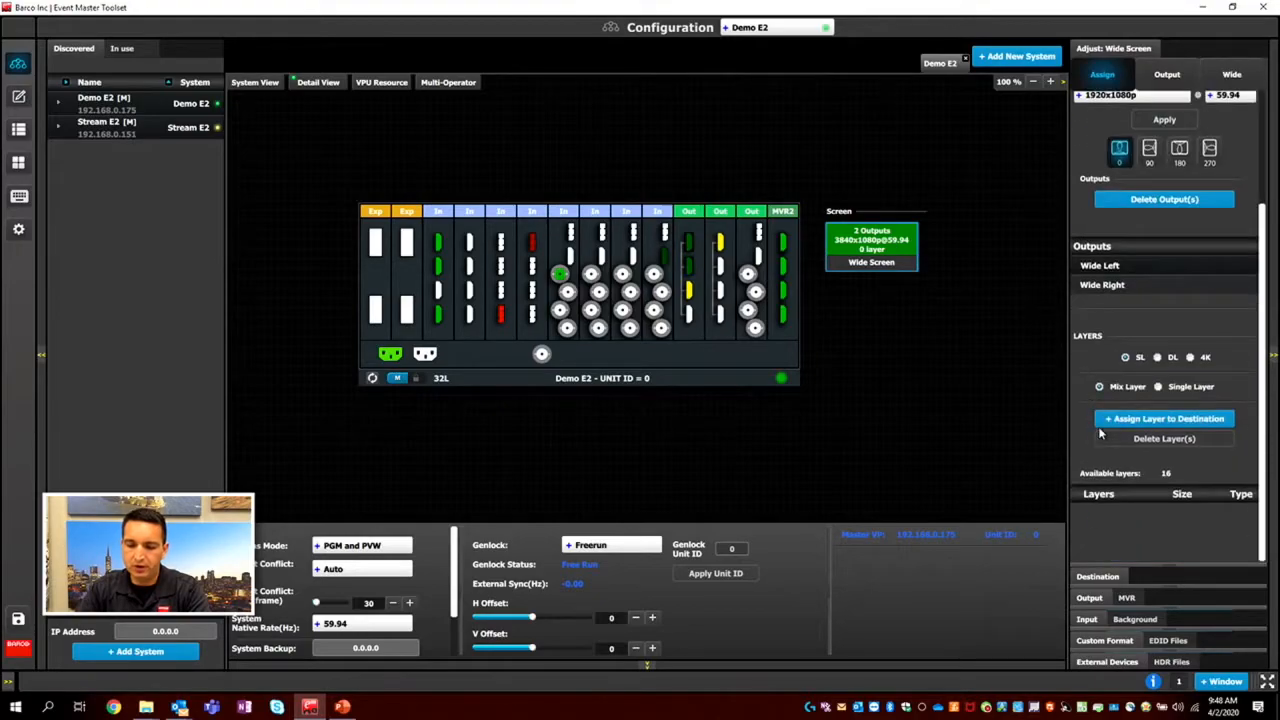
pyautogui.click(1119, 420)
pyautogui.click(1133, 452)
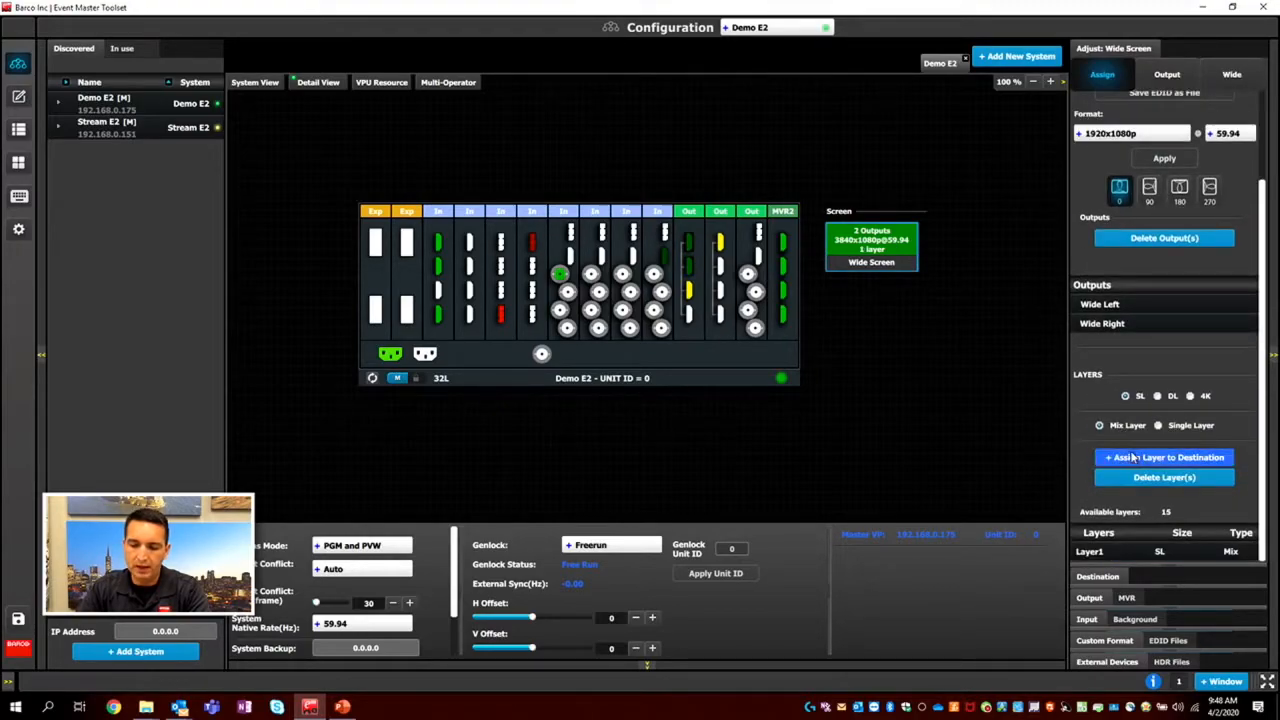
pyautogui.click(1133, 454)
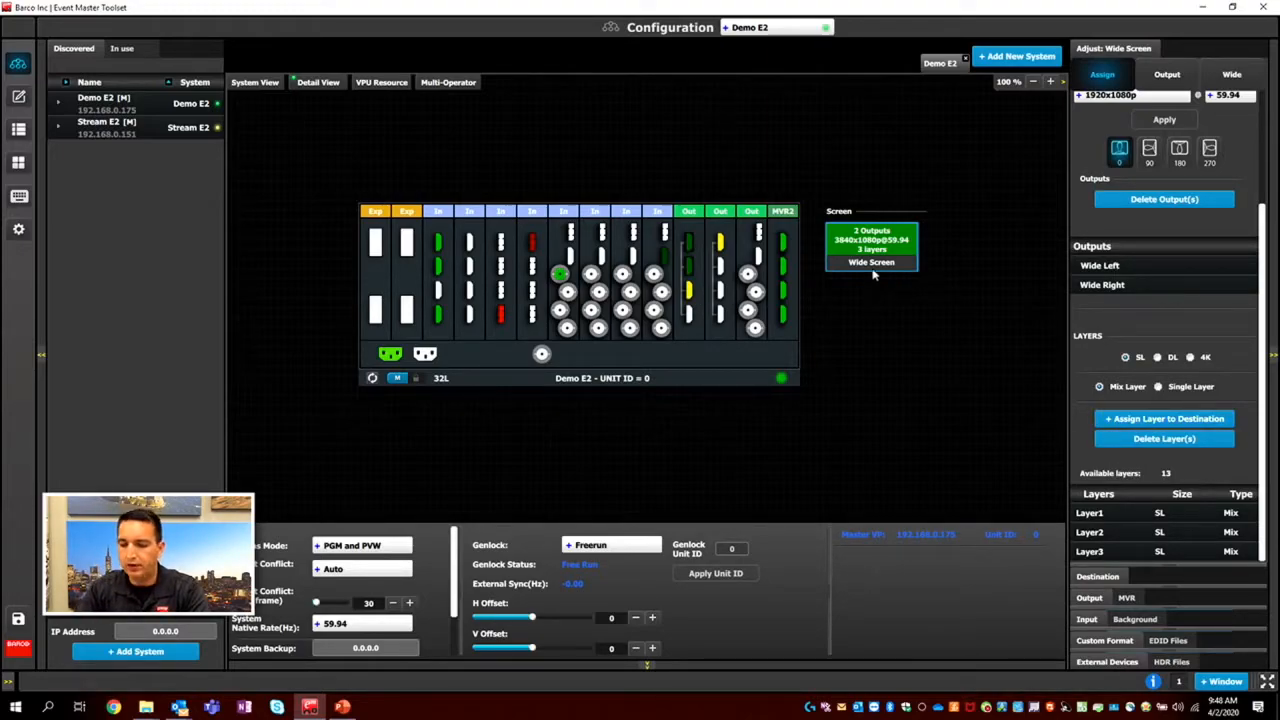
# Enlarge the Wide Screen canvas view and set the horizontal overlap between Wide Left and Wide Right to 600.
pyautogui.scroll(3, 1216, 455)
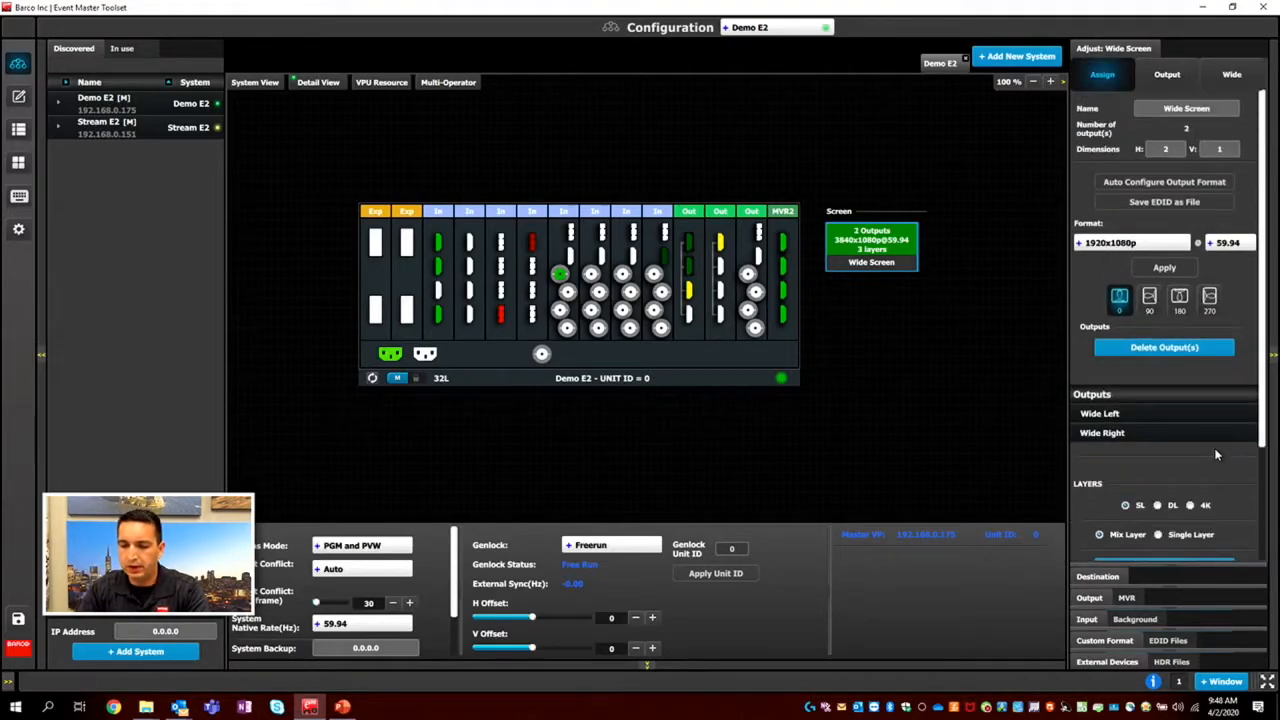
pyautogui.click(1238, 78)
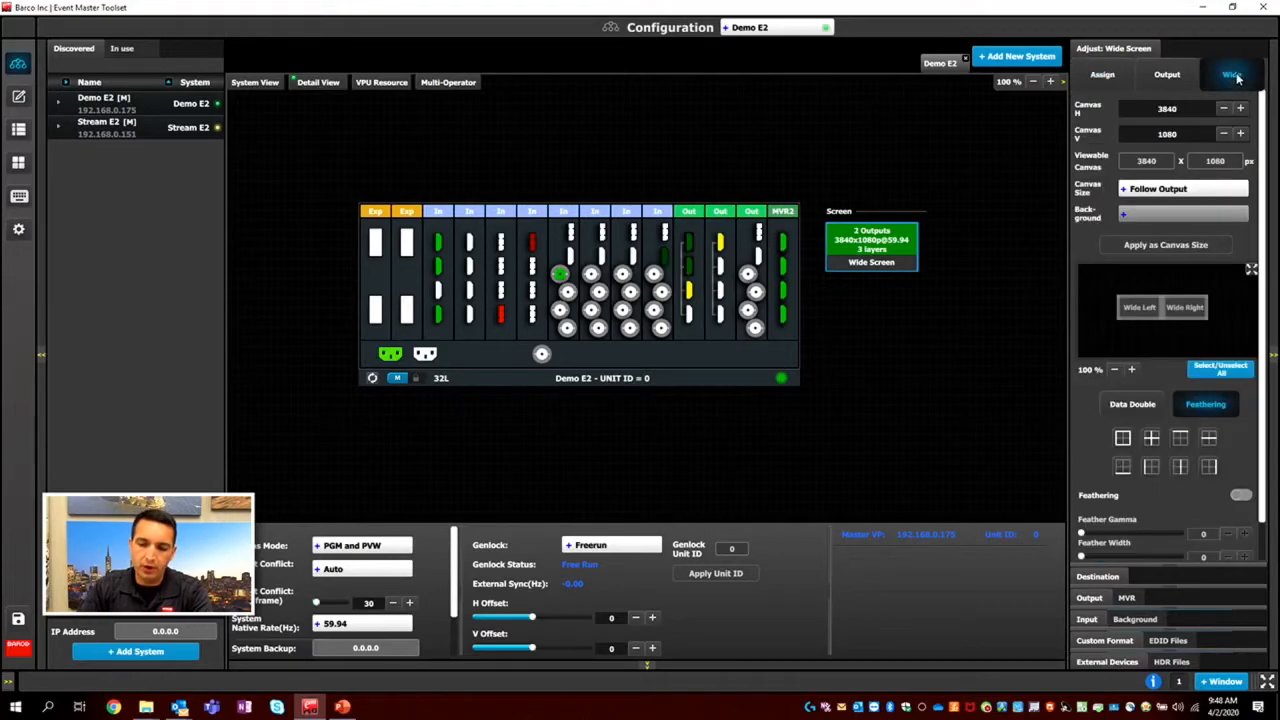
pyautogui.click(1254, 269)
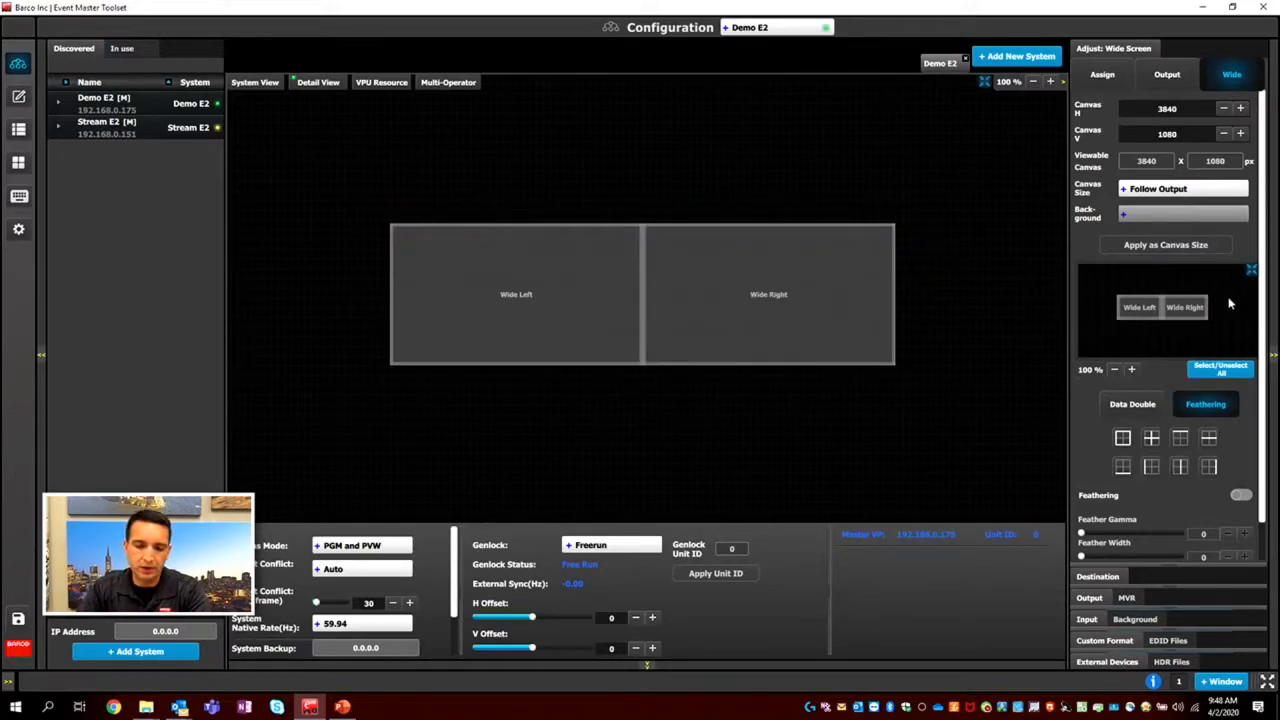
pyautogui.click(645, 307)
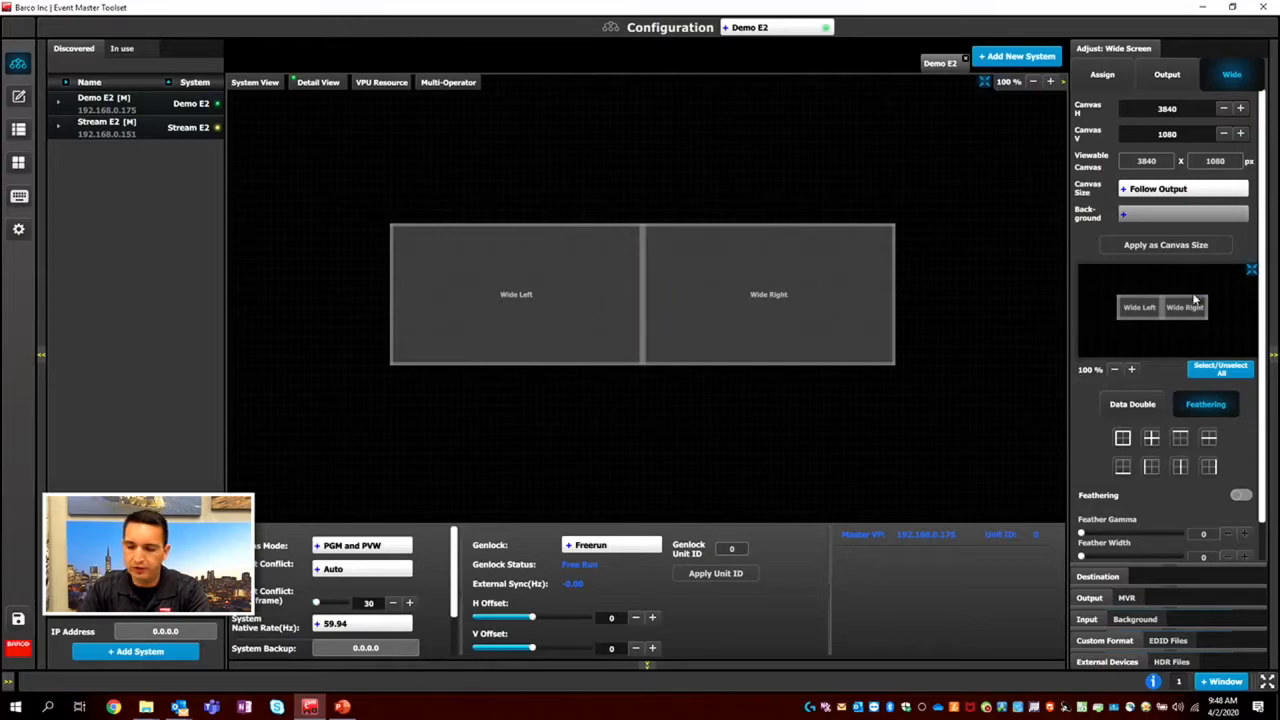
pyautogui.click(643, 280)
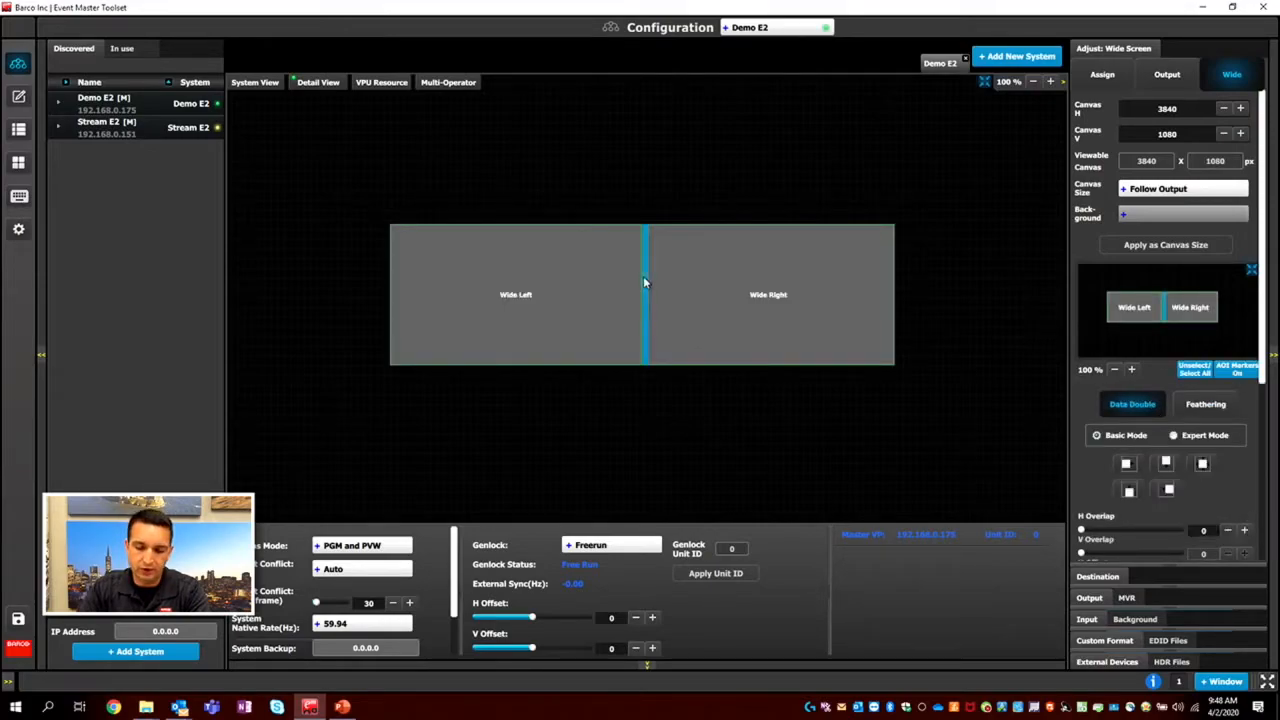
pyautogui.click(1210, 532)
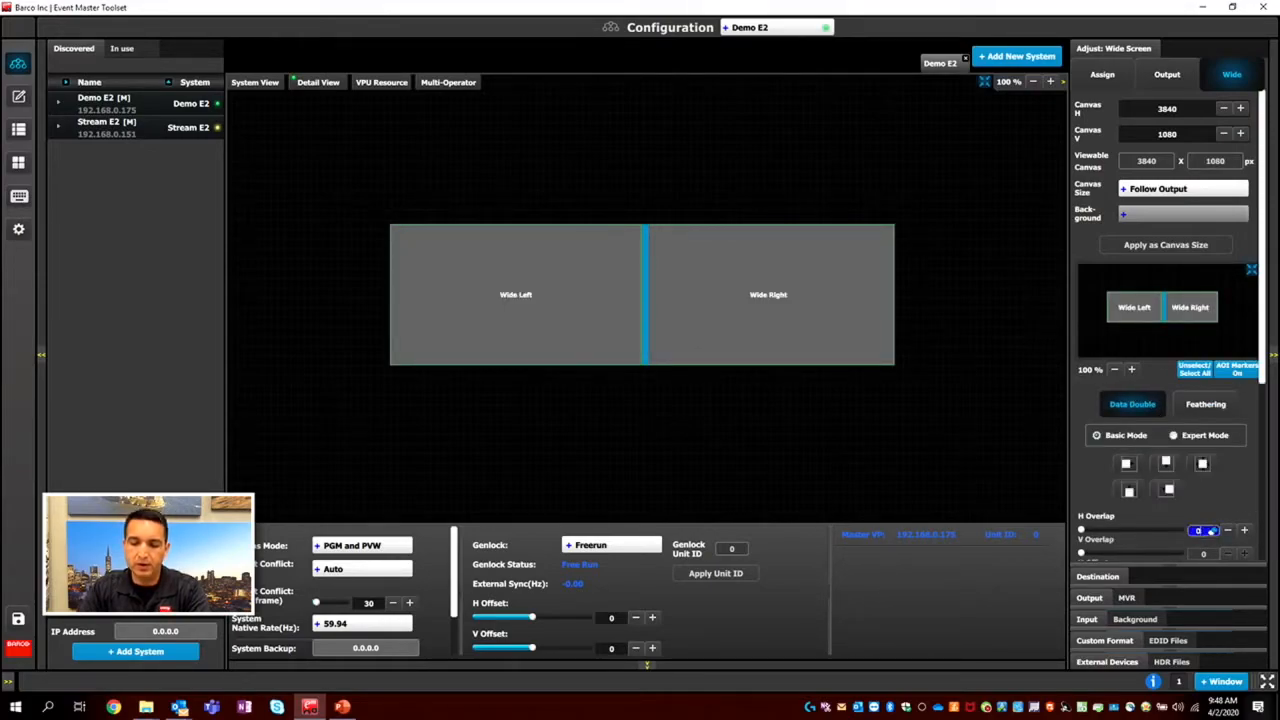
pyautogui.write('60')
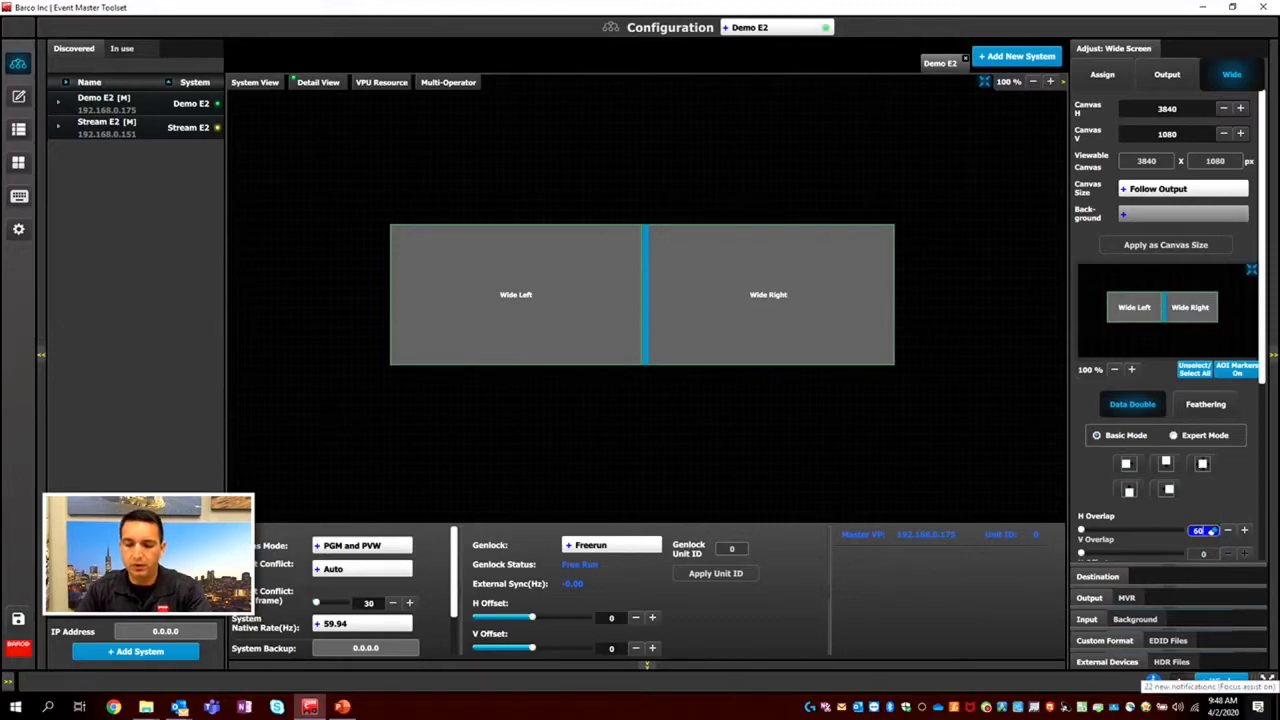
pyautogui.write('0')
pyautogui.press('Return')
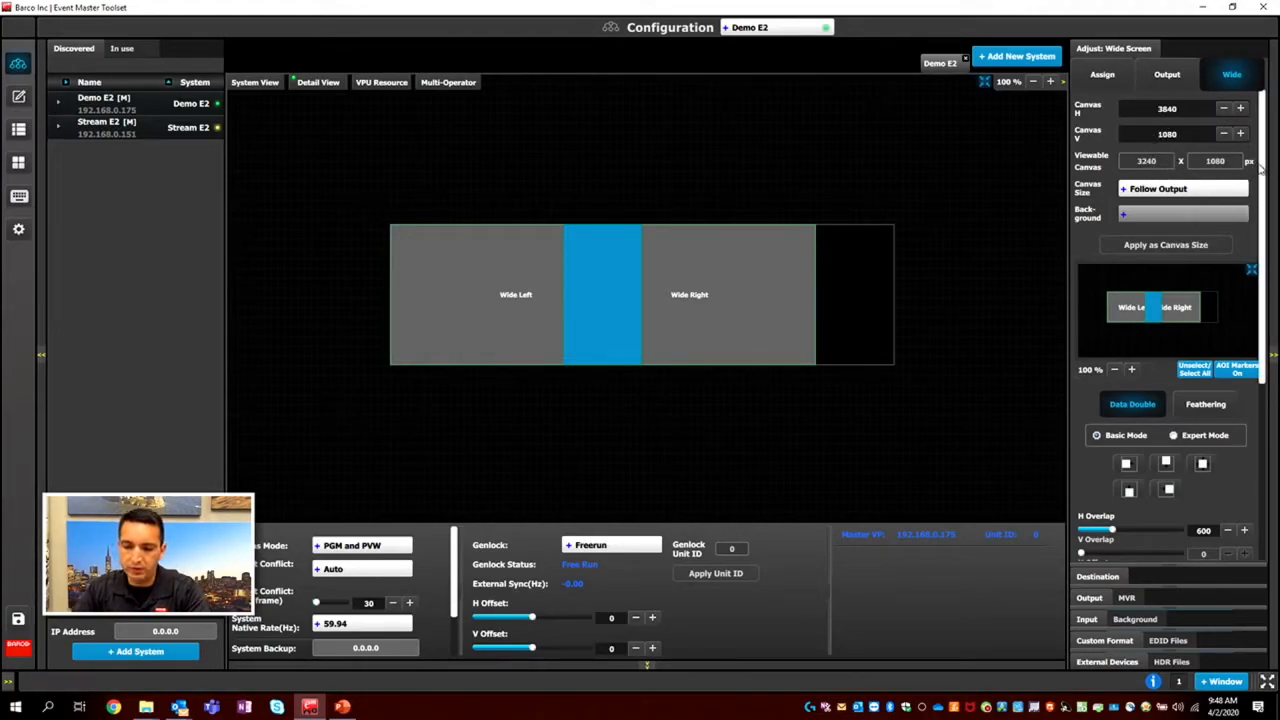
# Set the horizontal offset of the overlapped Wide Screen outputs to 300.
pyautogui.moveTo(1261, 168); pyautogui.dragTo(1258, 313)
pyautogui.scroll(3, 1250, 320)
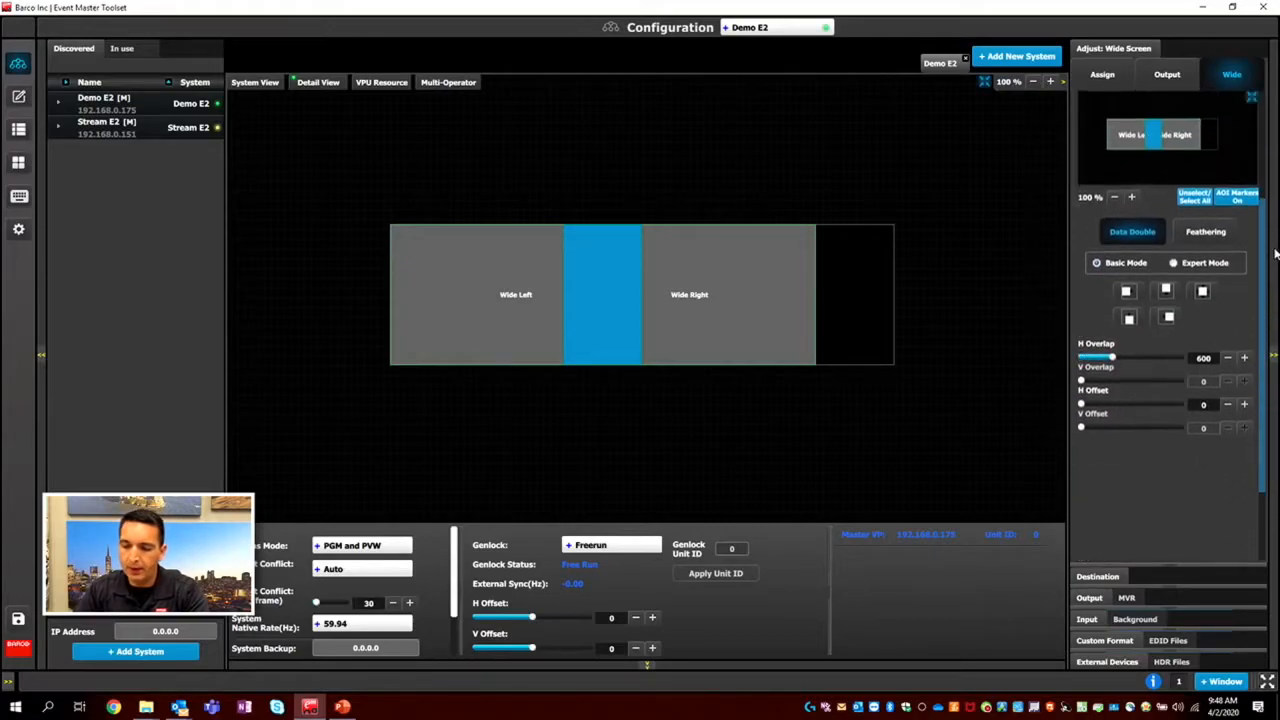
pyautogui.click(1244, 506)
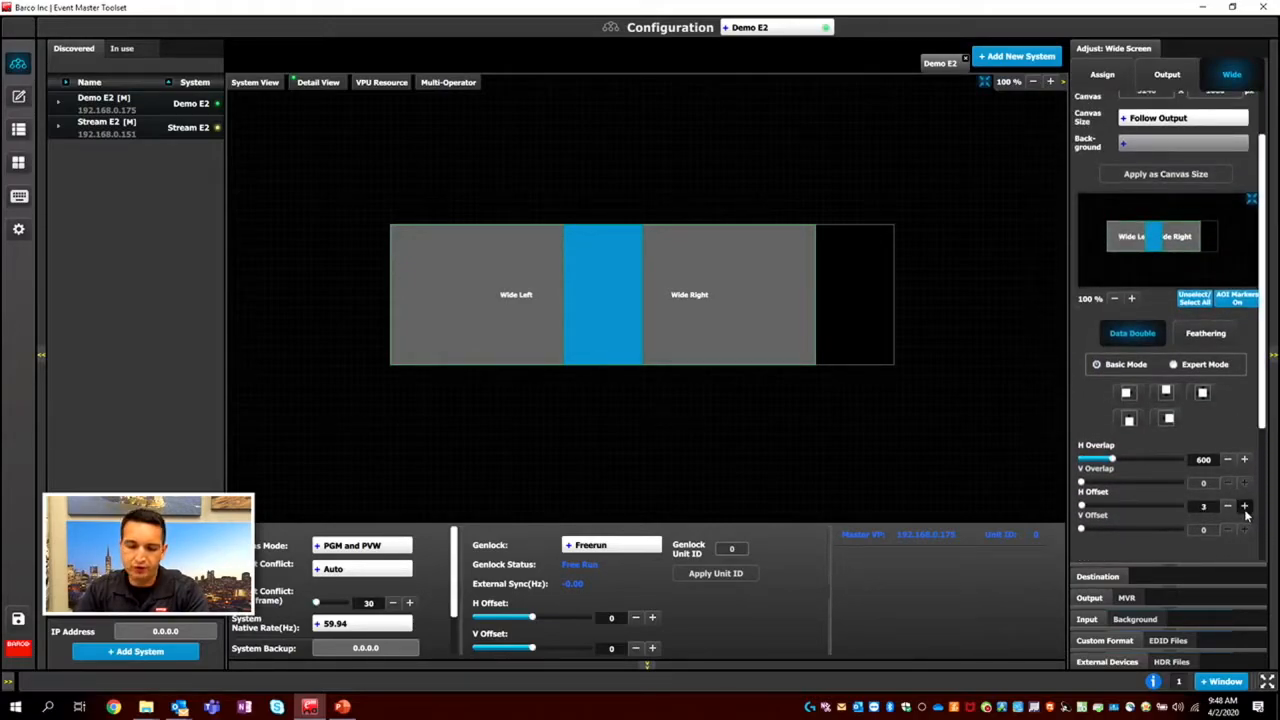
pyautogui.moveTo(1245, 508); pyautogui.dragTo(1245, 508)
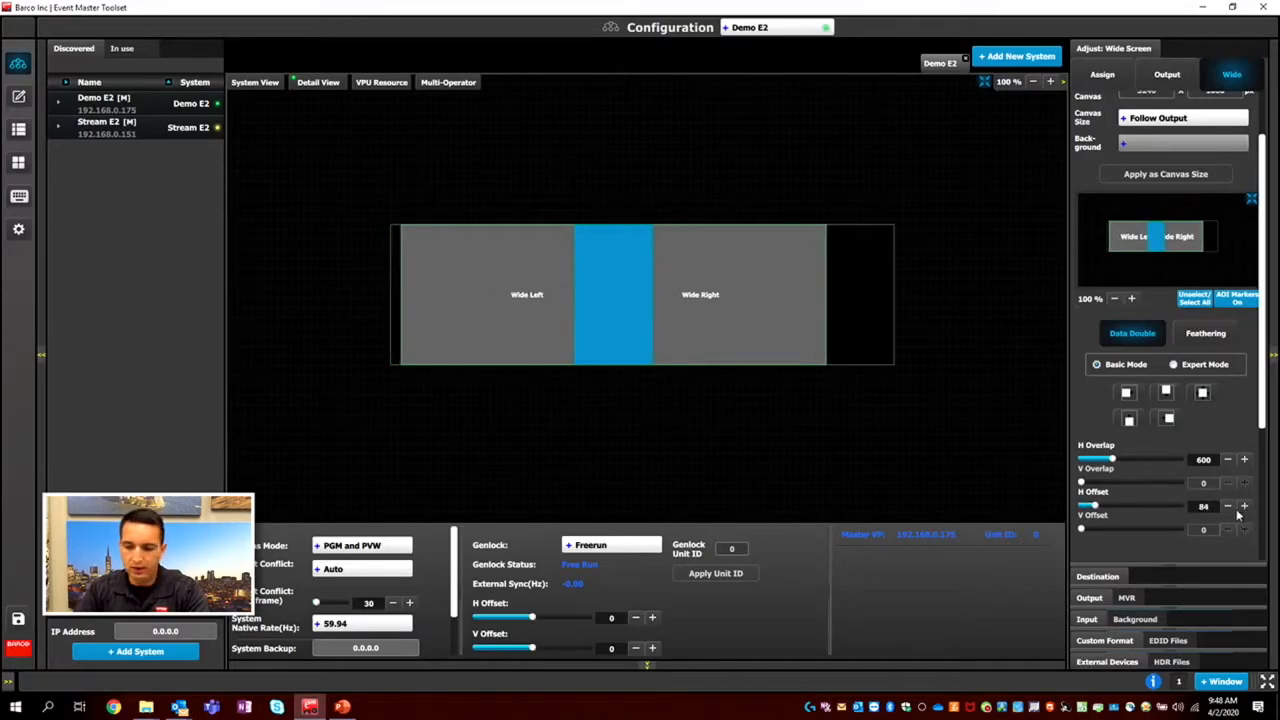
pyautogui.doubleClick(1208, 509)
pyautogui.write('300')
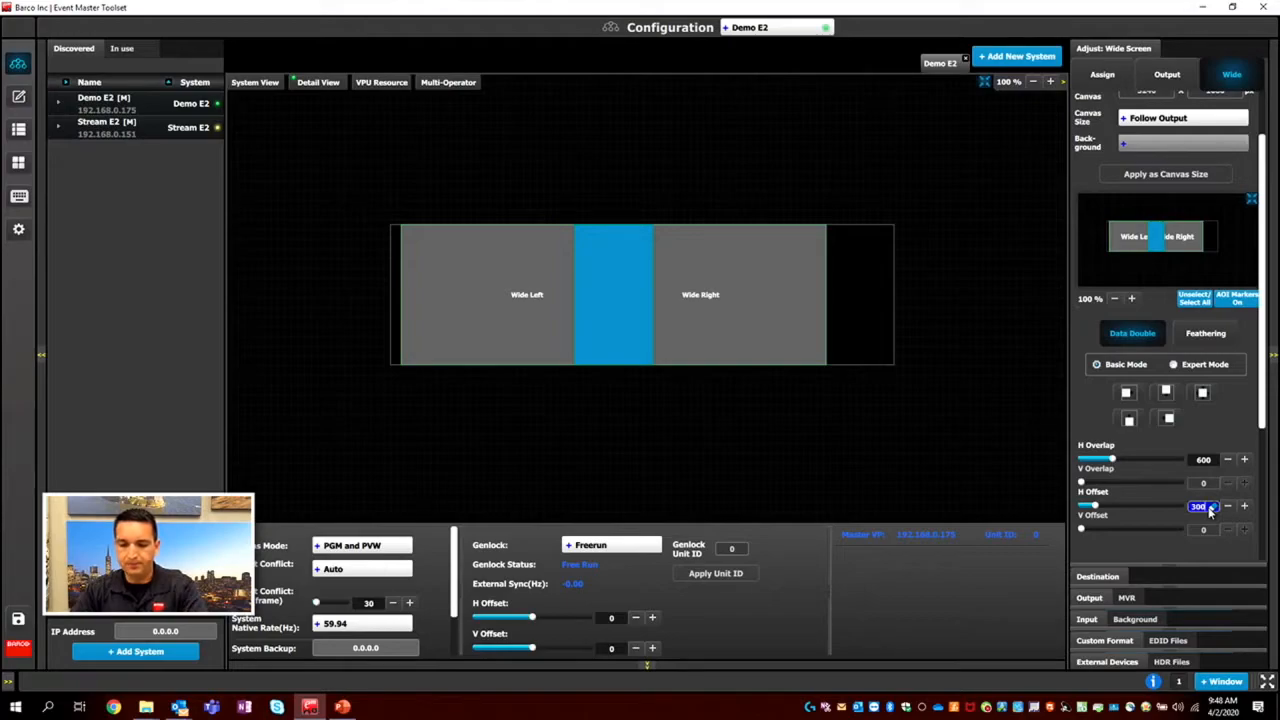
pyautogui.press('Return')
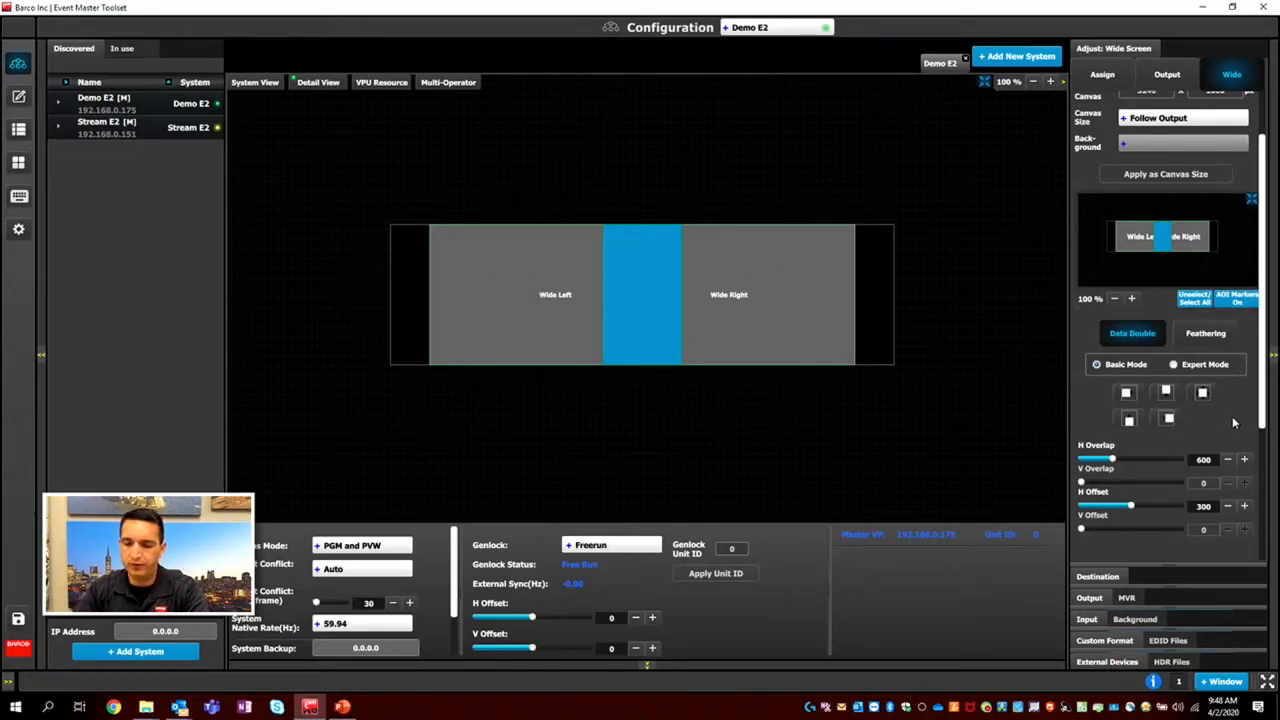
# Enable feathering on both edges of the Wide Left and Wide Right overlap with a width of 600, and return to the system layout.
pyautogui.click(1208, 337)
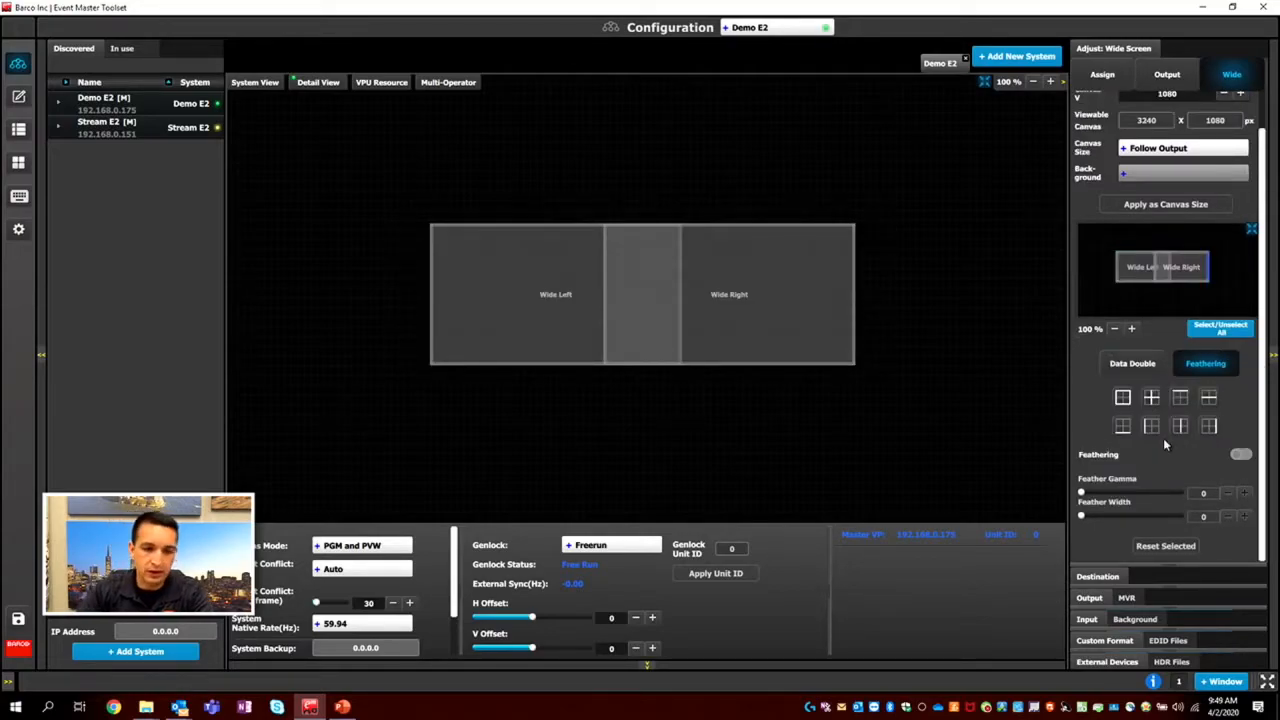
pyautogui.click(604, 284)
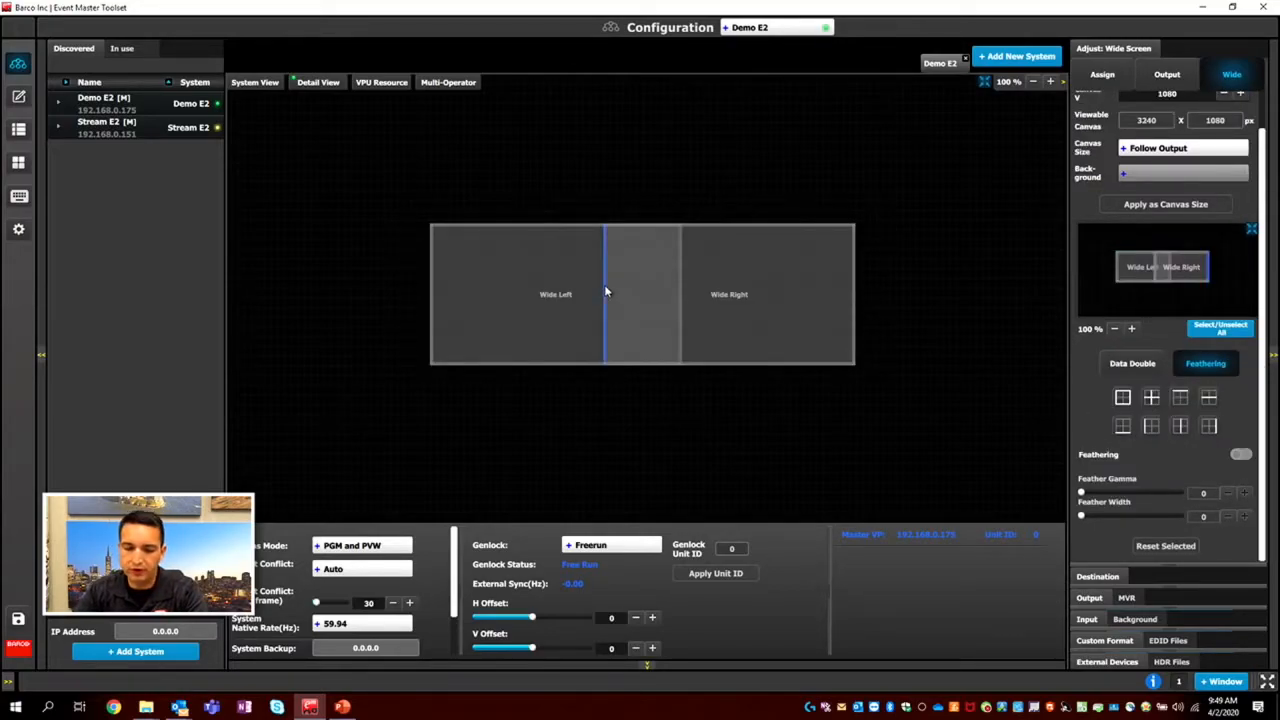
pyautogui.click(681, 305)
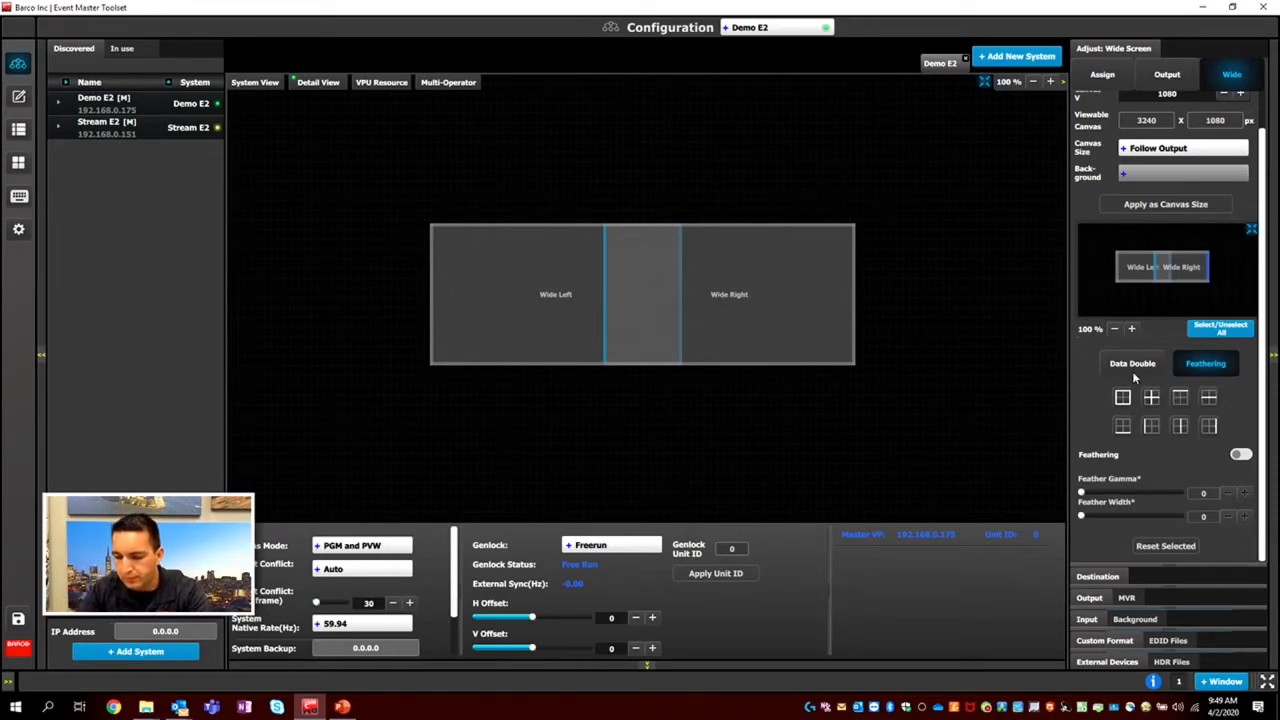
pyautogui.click(1238, 455)
pyautogui.click(1203, 518)
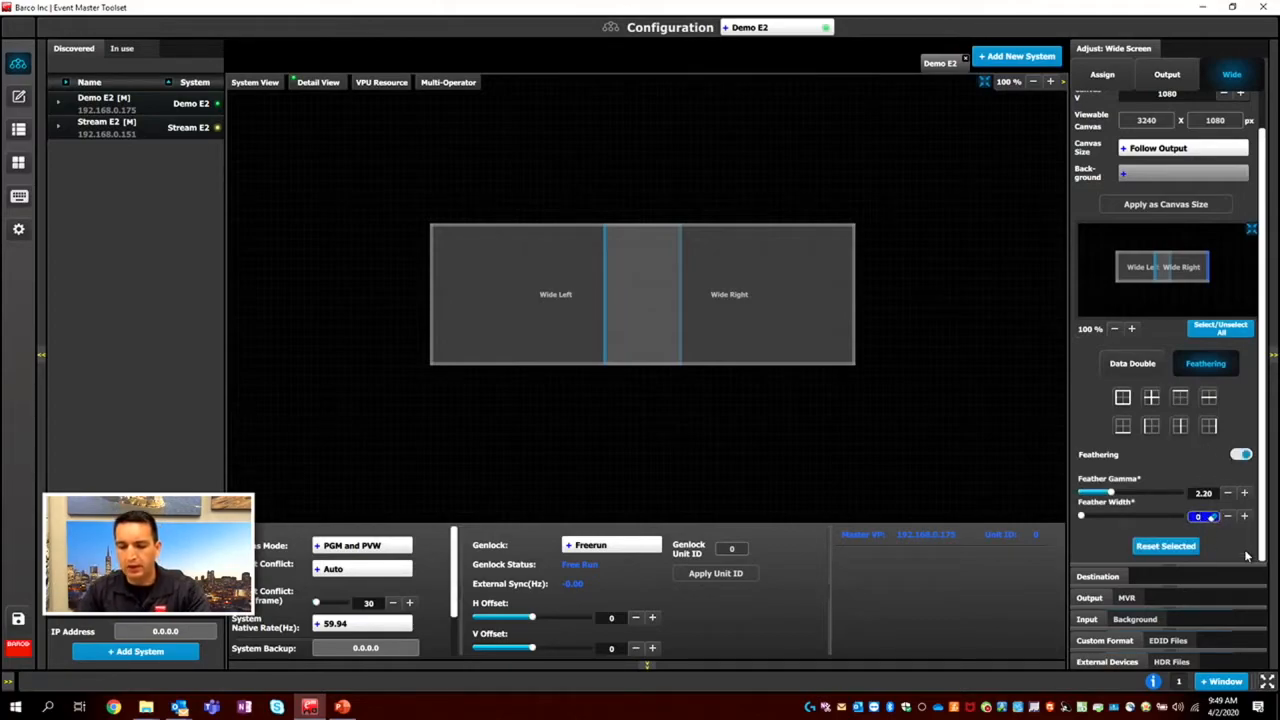
pyautogui.write('600')
pyautogui.press('Return')
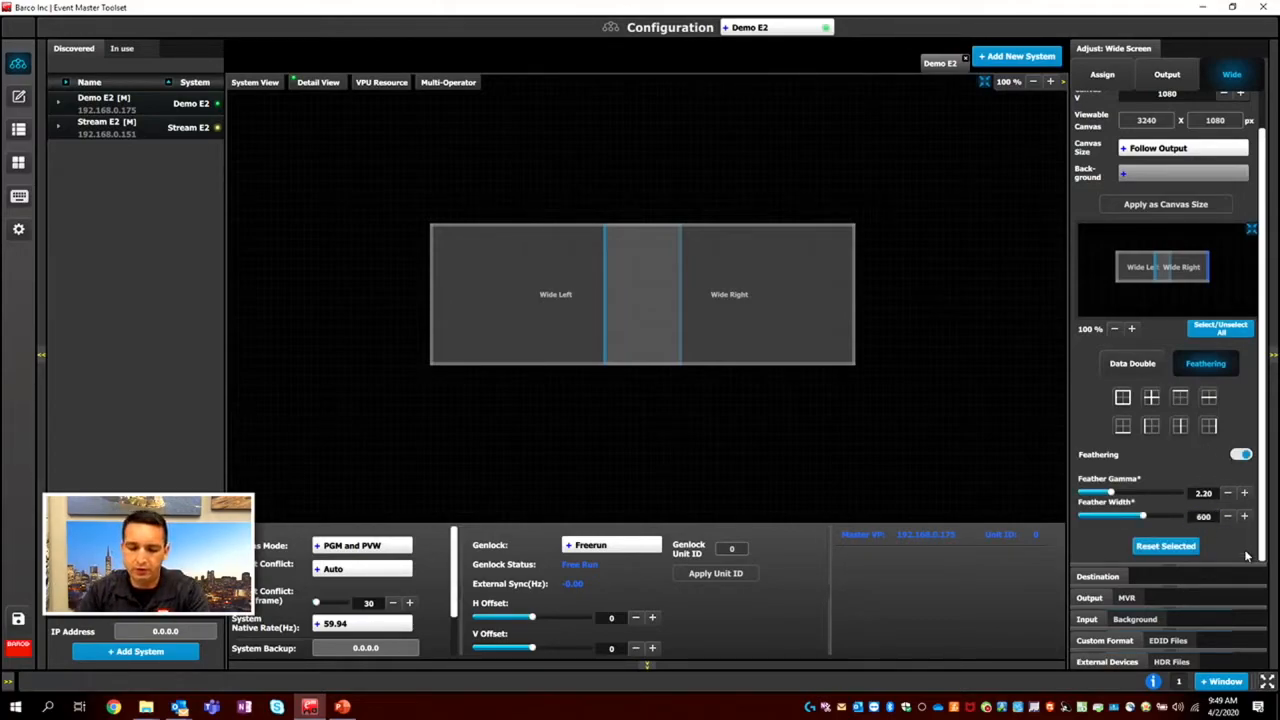
pyautogui.click(1110, 79)
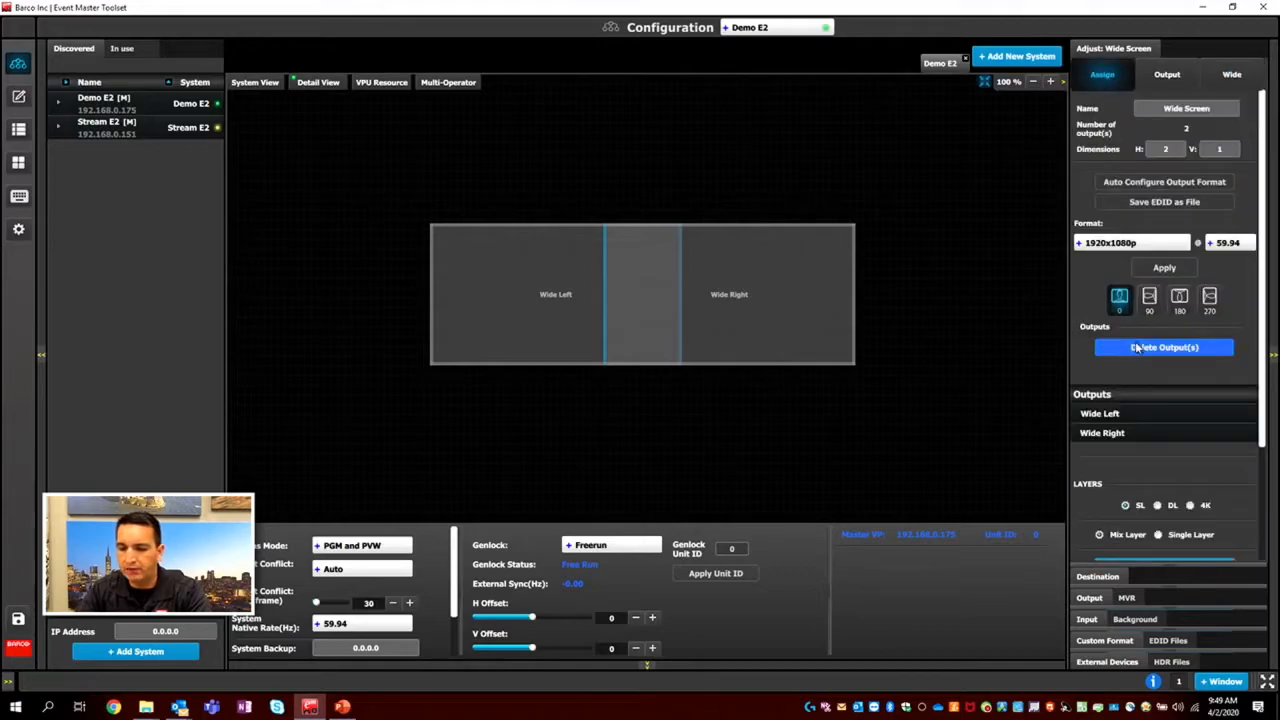
pyautogui.click(986, 81)
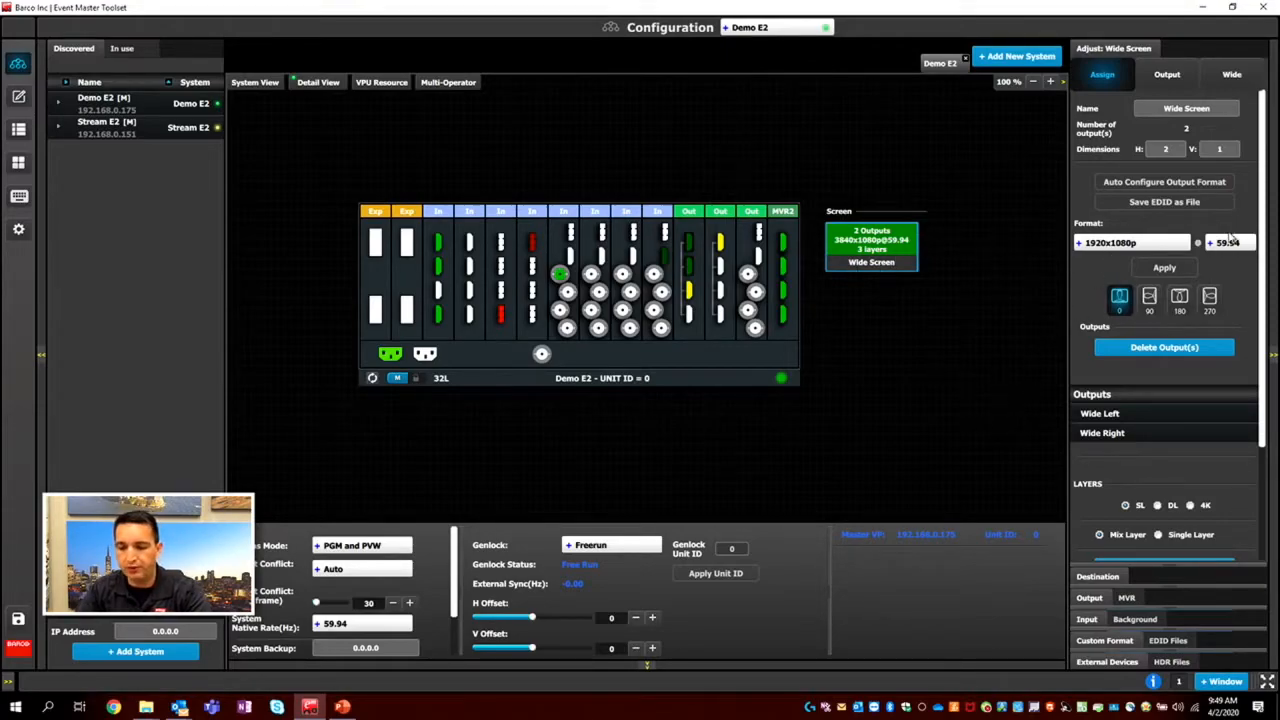
# Add a screen destination using the Side Screen output and name it Side Screen.
pyautogui.click(688, 290)
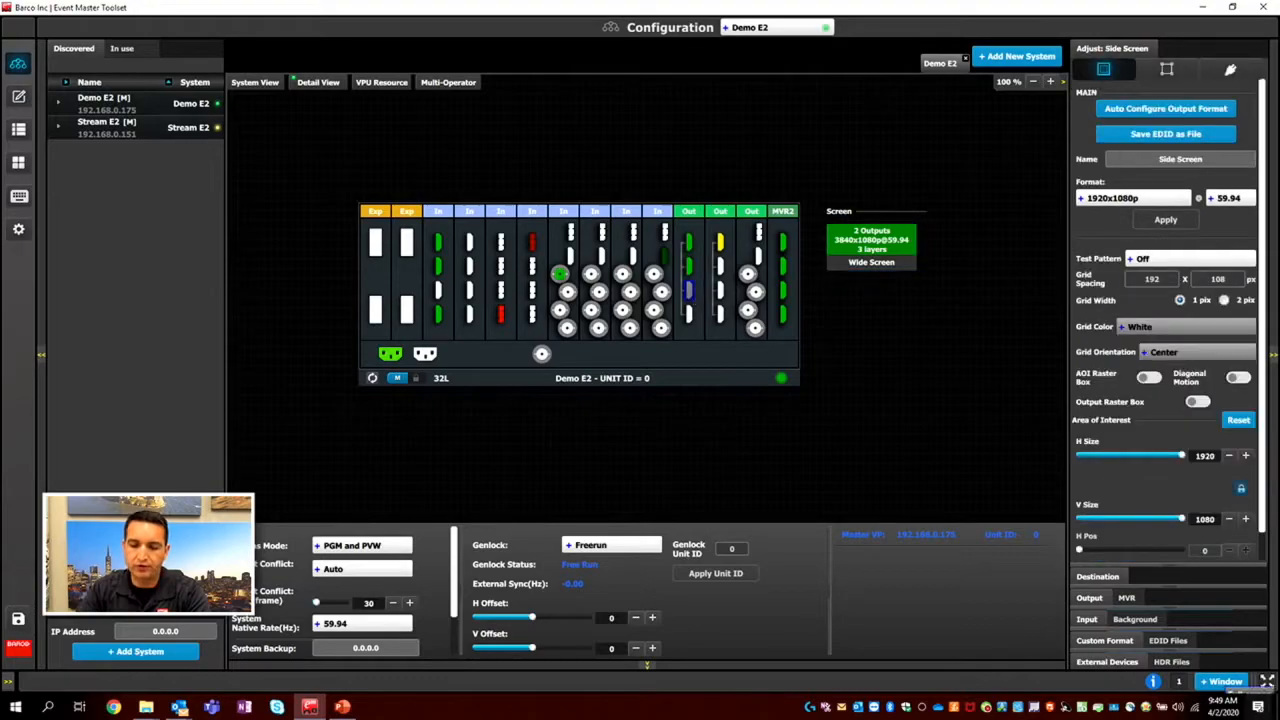
pyautogui.click(1098, 577)
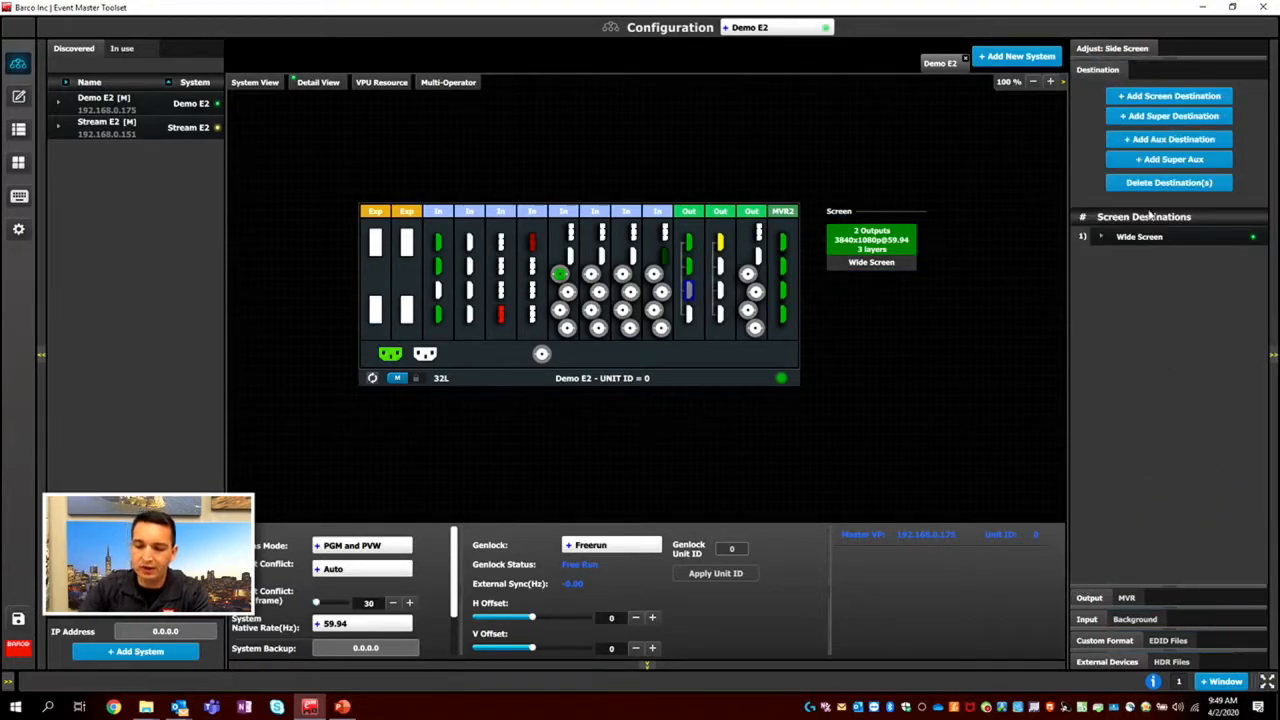
pyautogui.click(1165, 97)
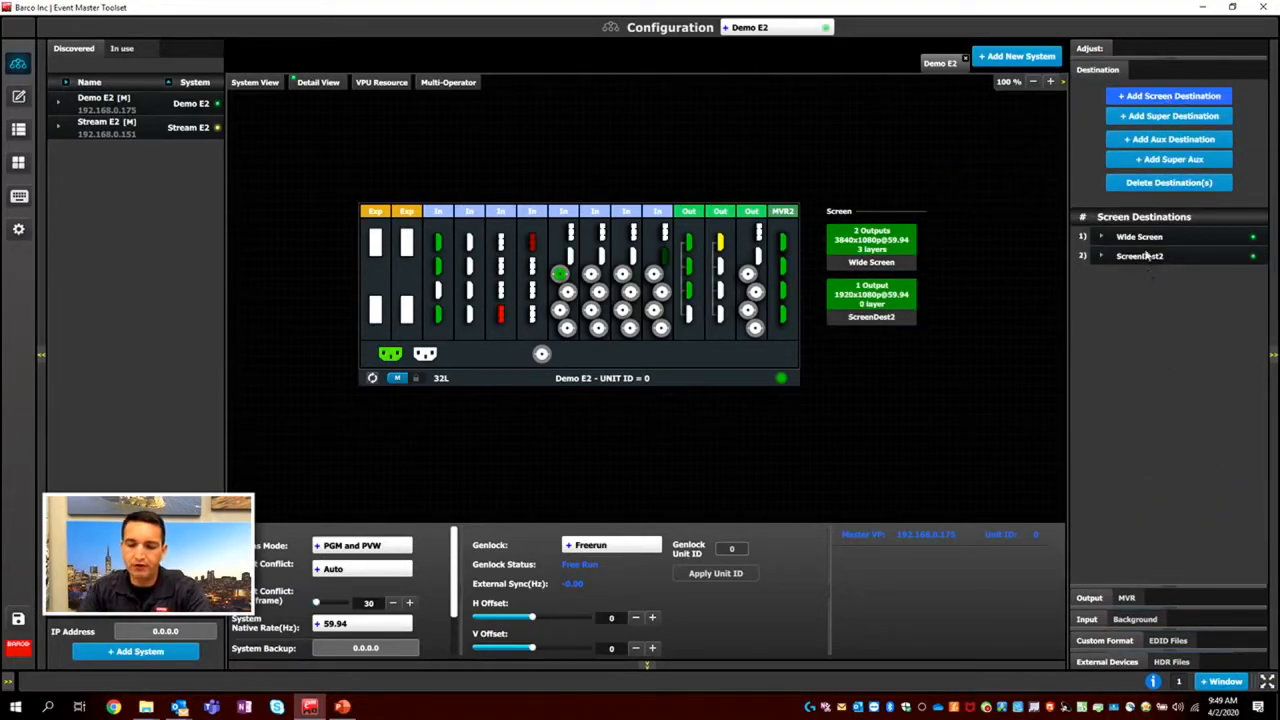
pyautogui.click(1144, 260)
pyautogui.write('S')
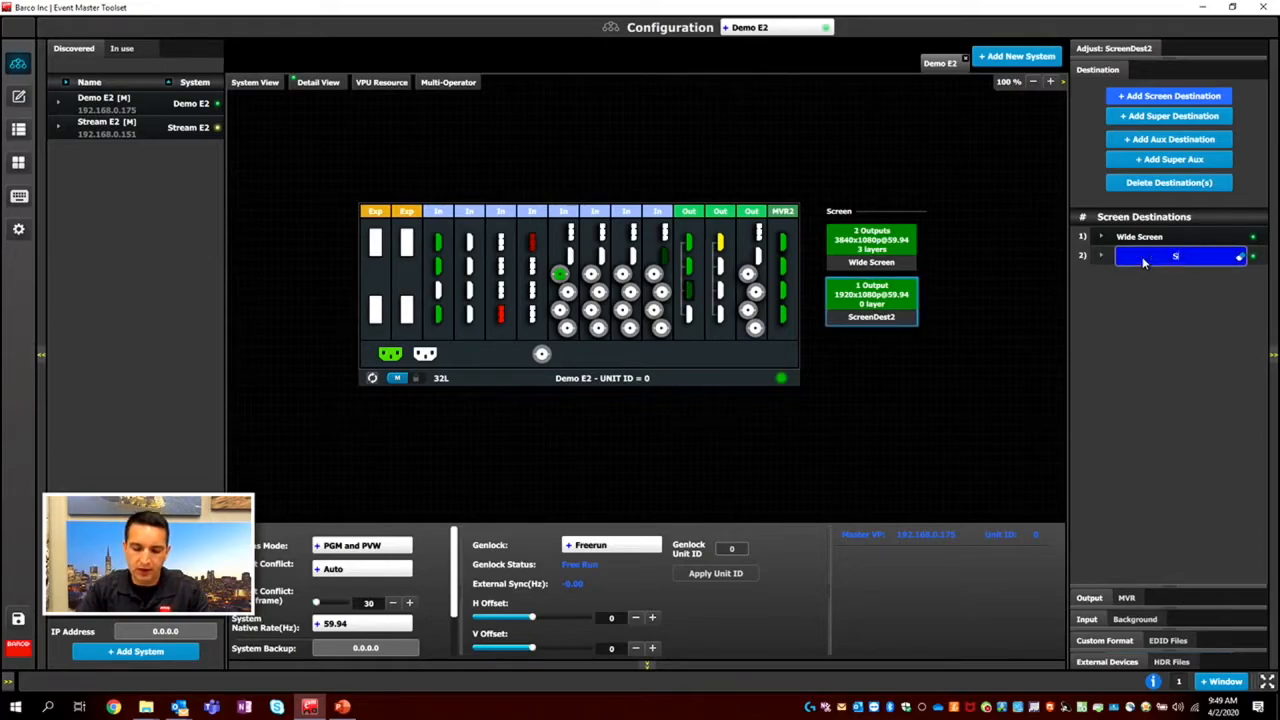
pyautogui.write('ide Screen')
pyautogui.press('Return')
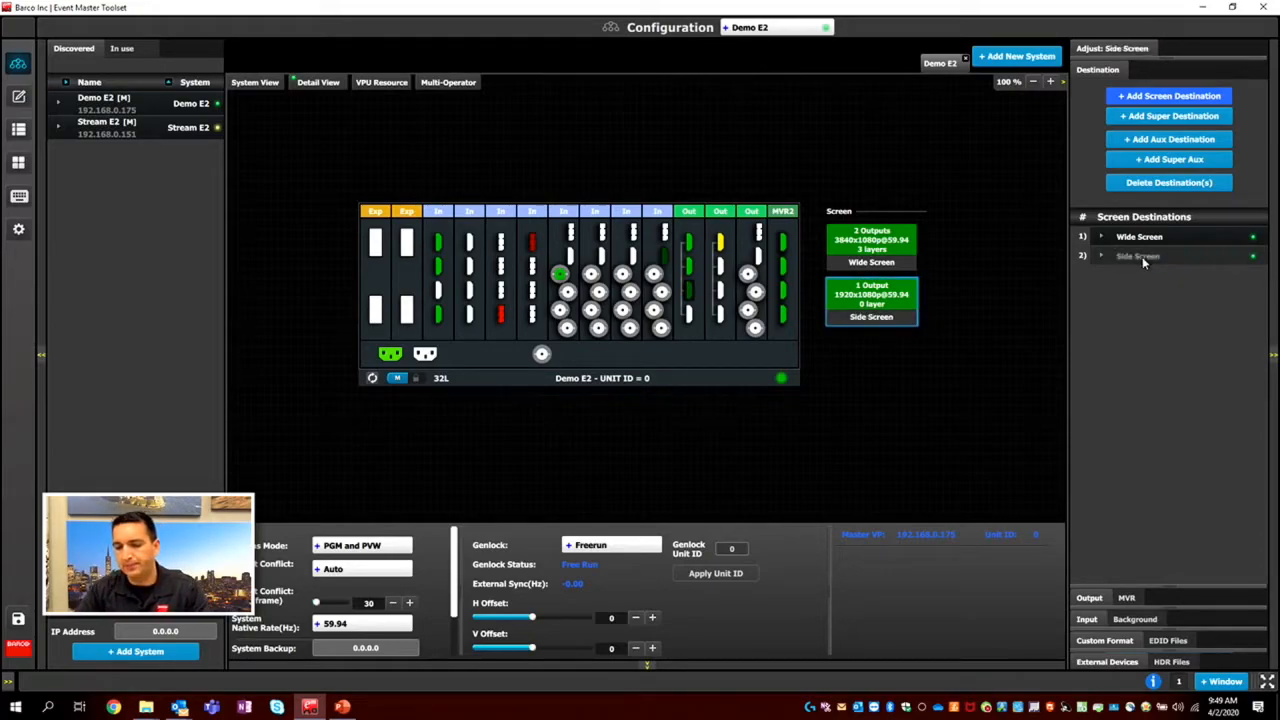
# Assign three SL mix layers to the Side Screen destination.
pyautogui.click(1128, 49)
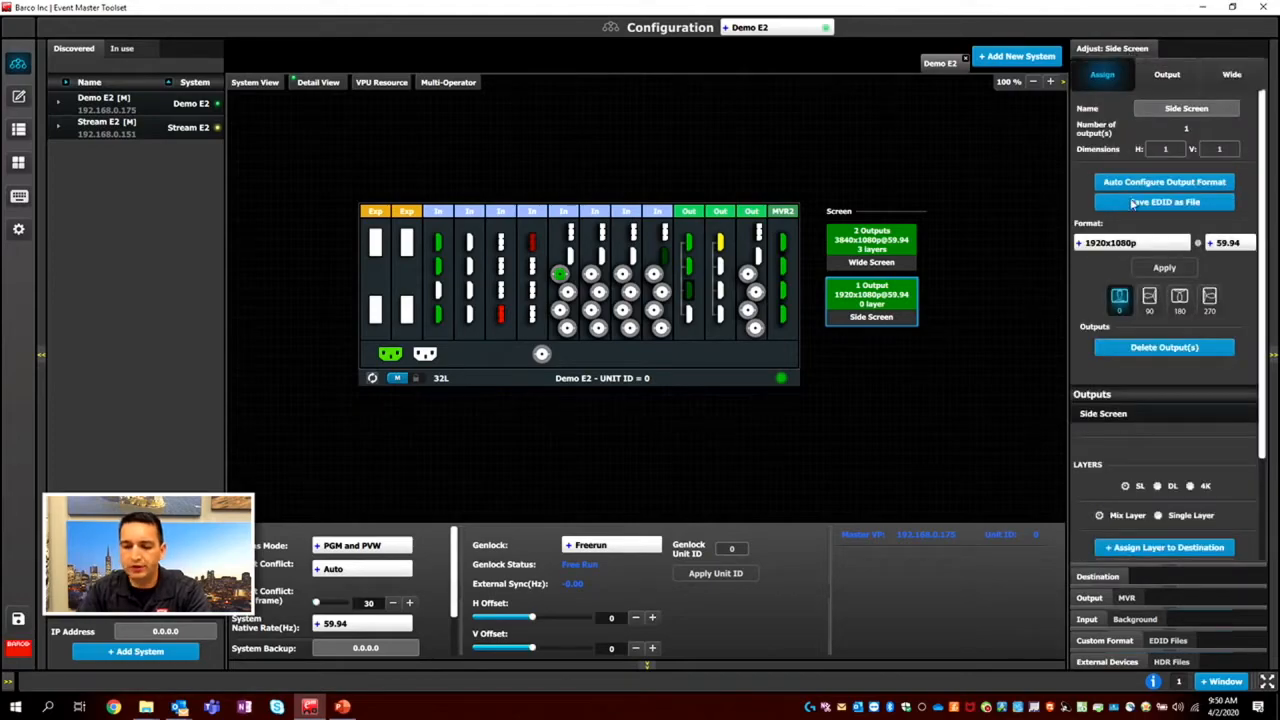
pyautogui.scroll(-2, 1150, 415)
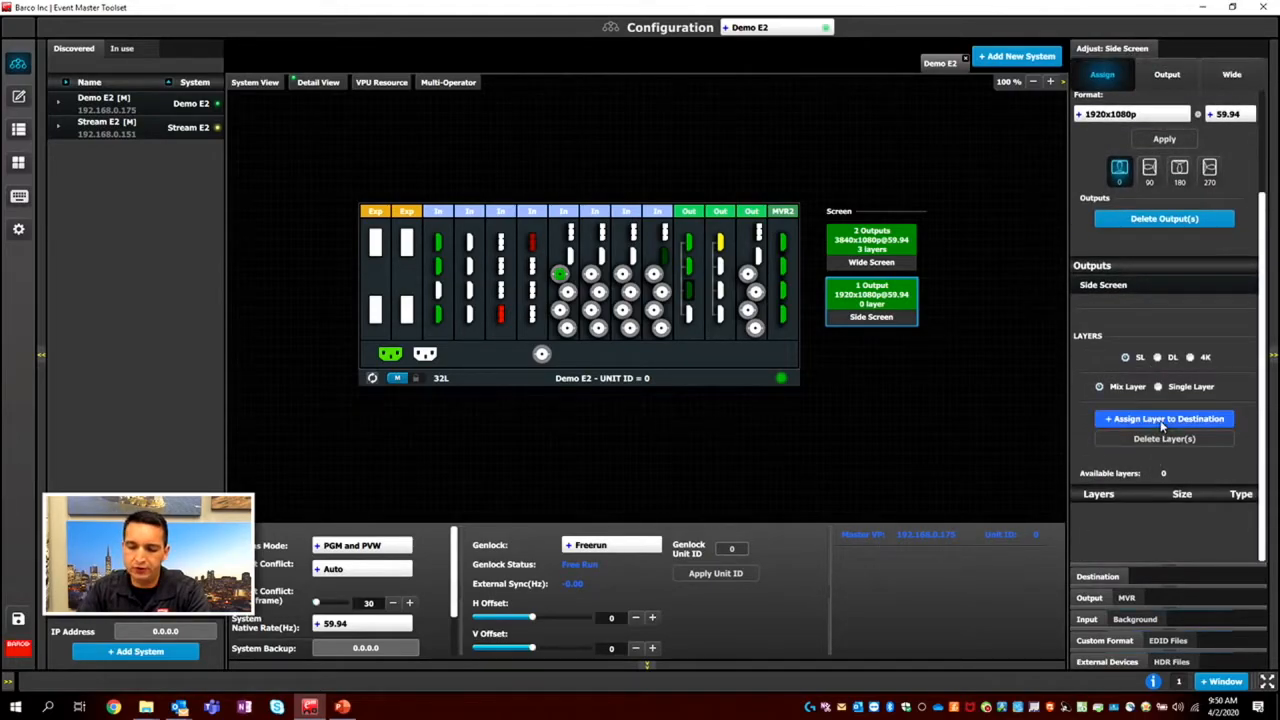
pyautogui.click(1162, 420)
pyautogui.click(1162, 458)
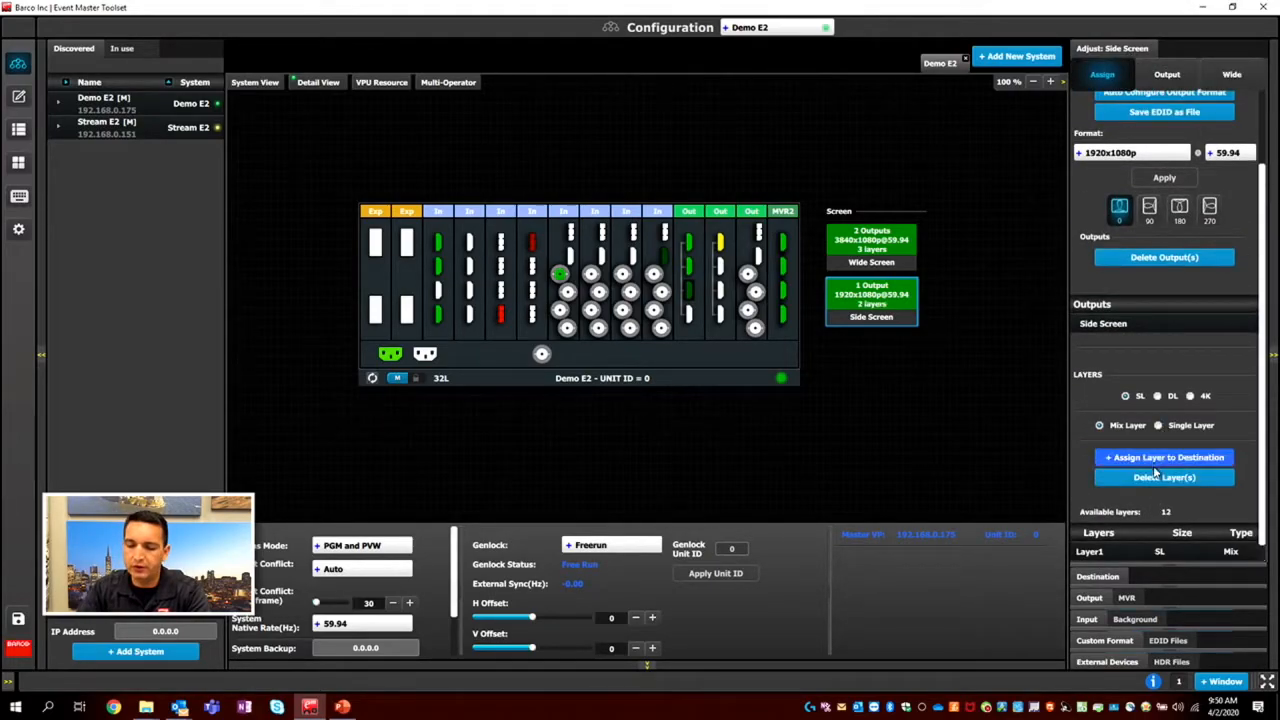
pyautogui.click(1183, 440)
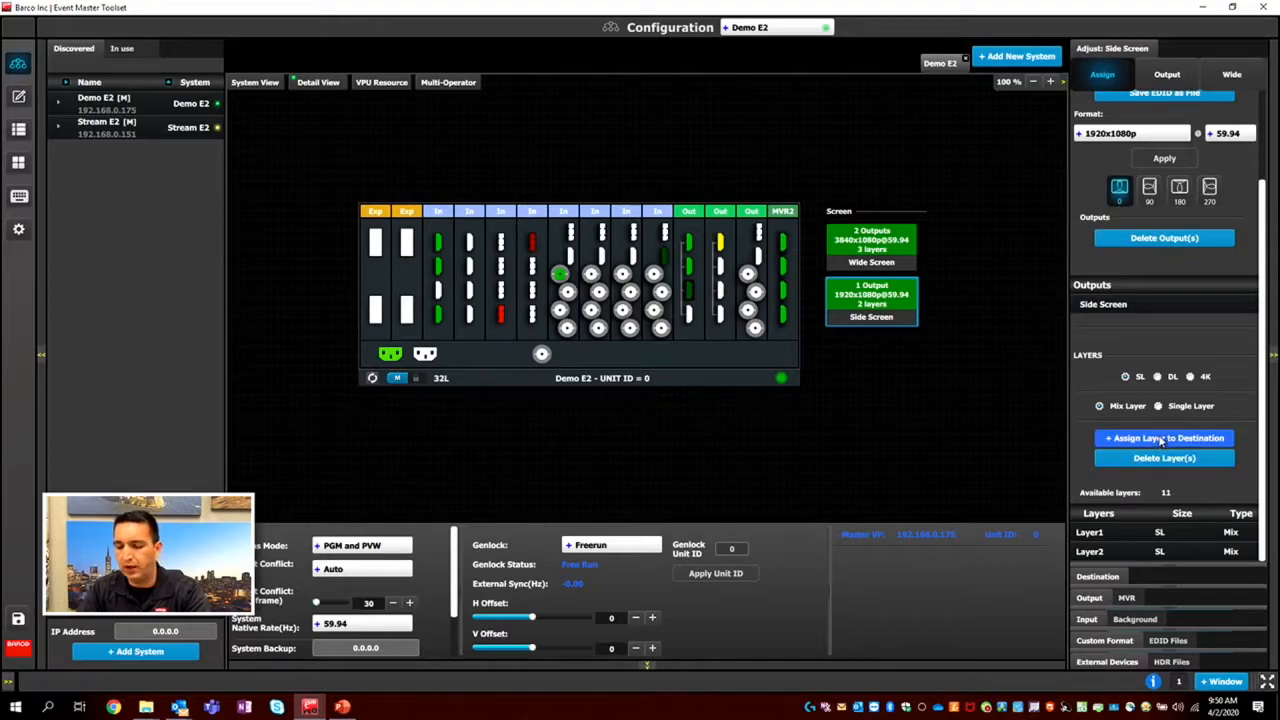
# Add an aux destination using the DSM output and name it DSM.
pyautogui.click(724, 246)
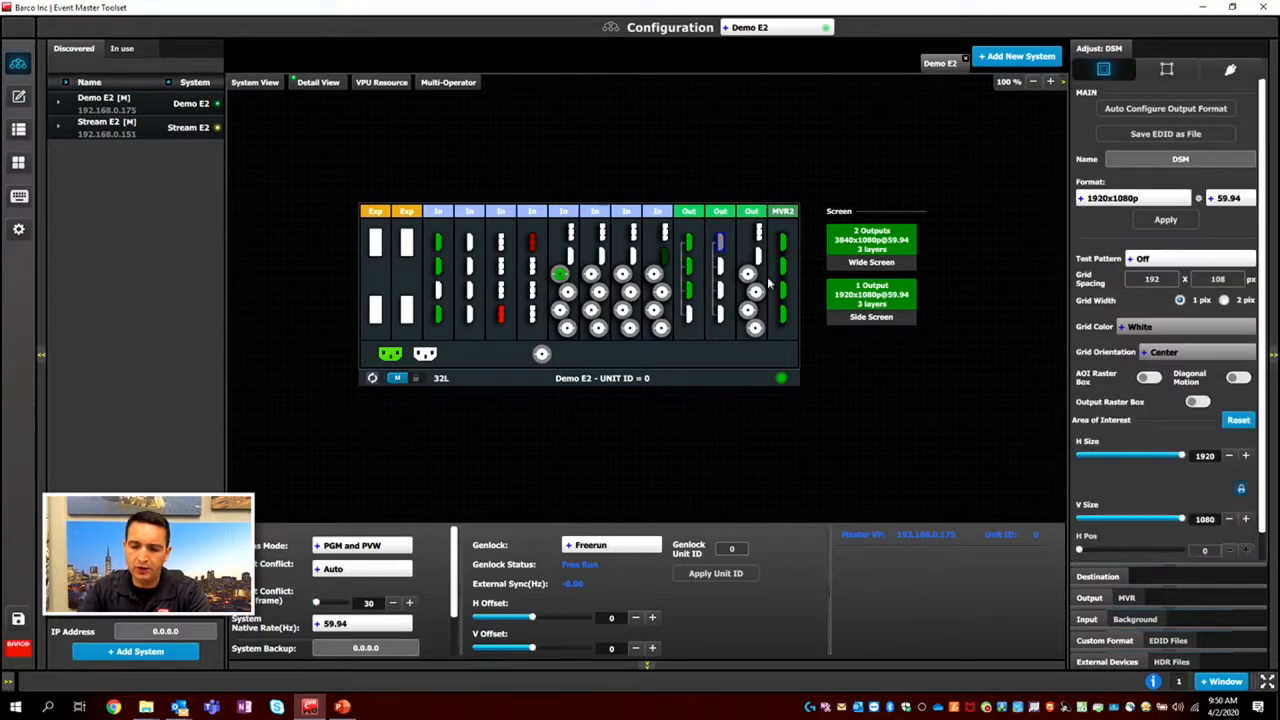
pyautogui.click(1094, 578)
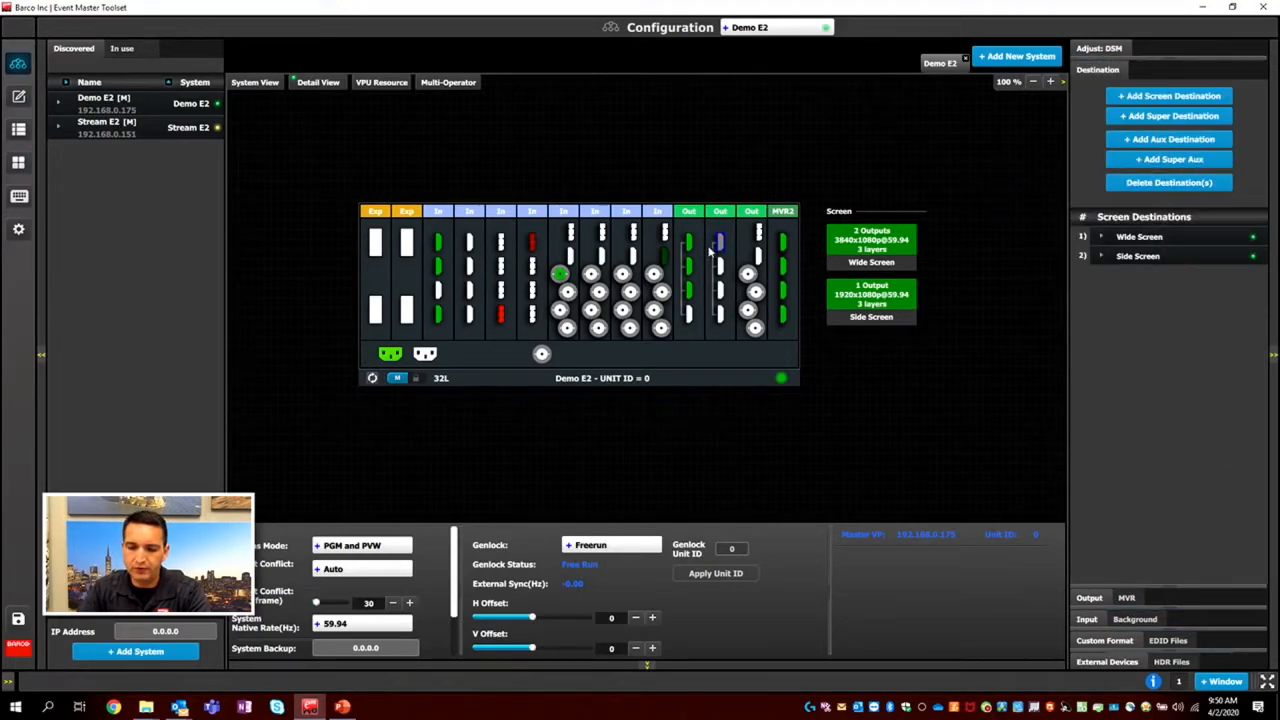
pyautogui.click(1170, 140)
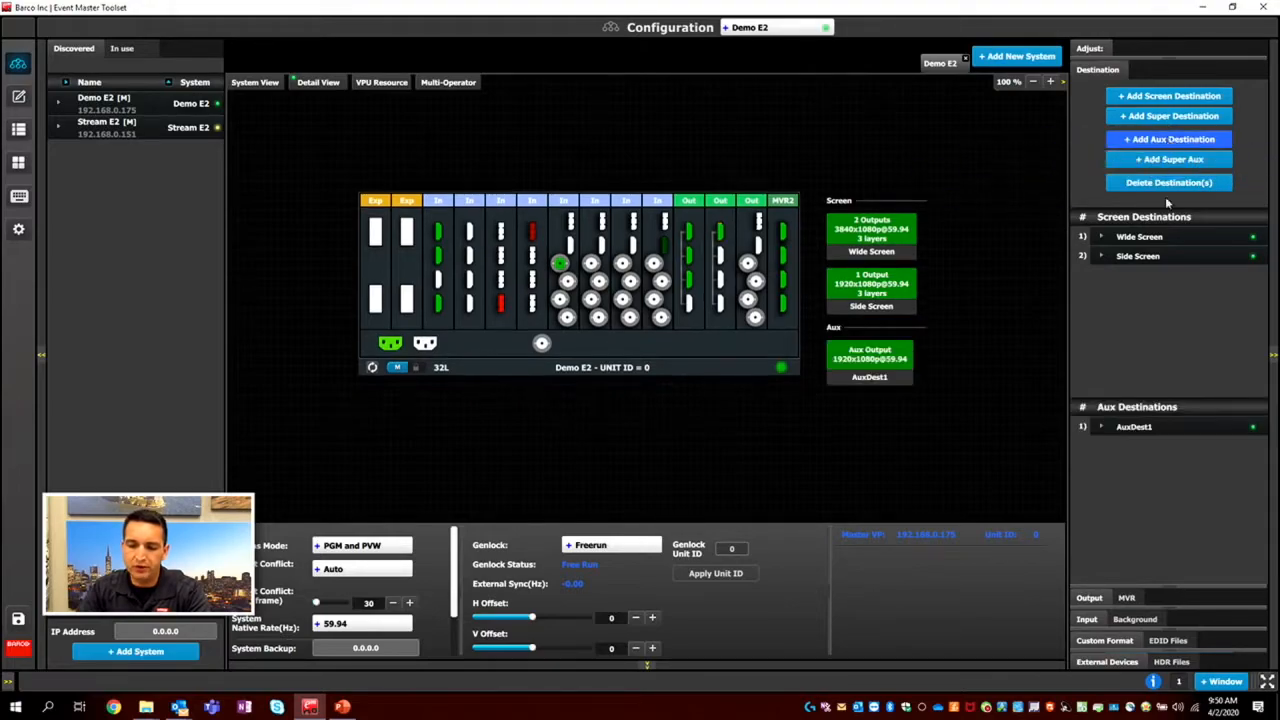
pyautogui.click(1142, 436)
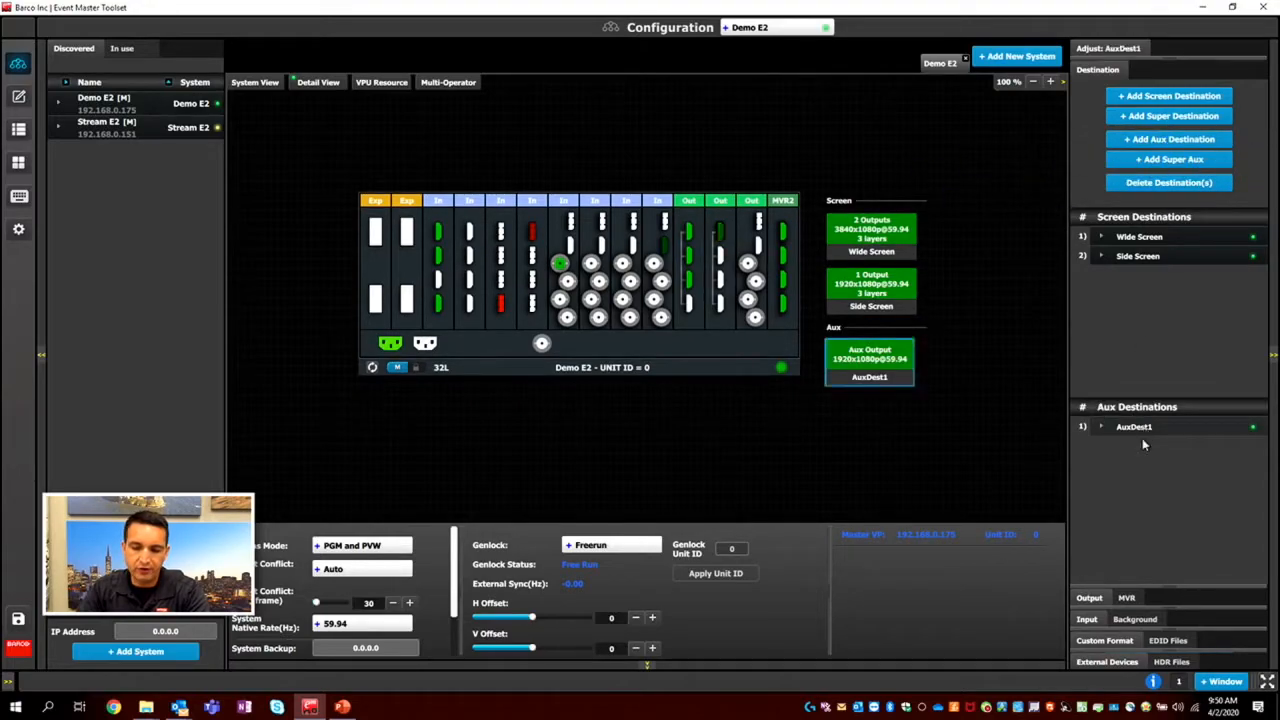
pyautogui.click(1107, 47)
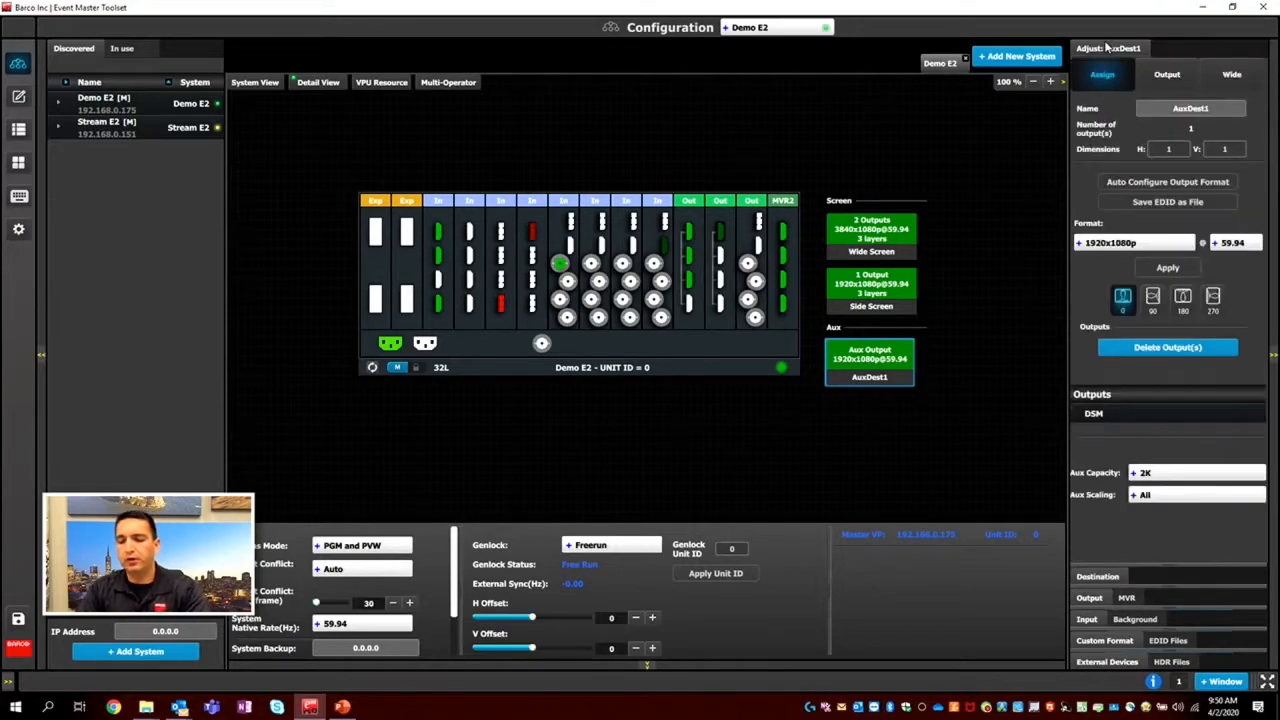
pyautogui.click(1212, 110)
pyautogui.write('DSM')
pyautogui.press('Return')
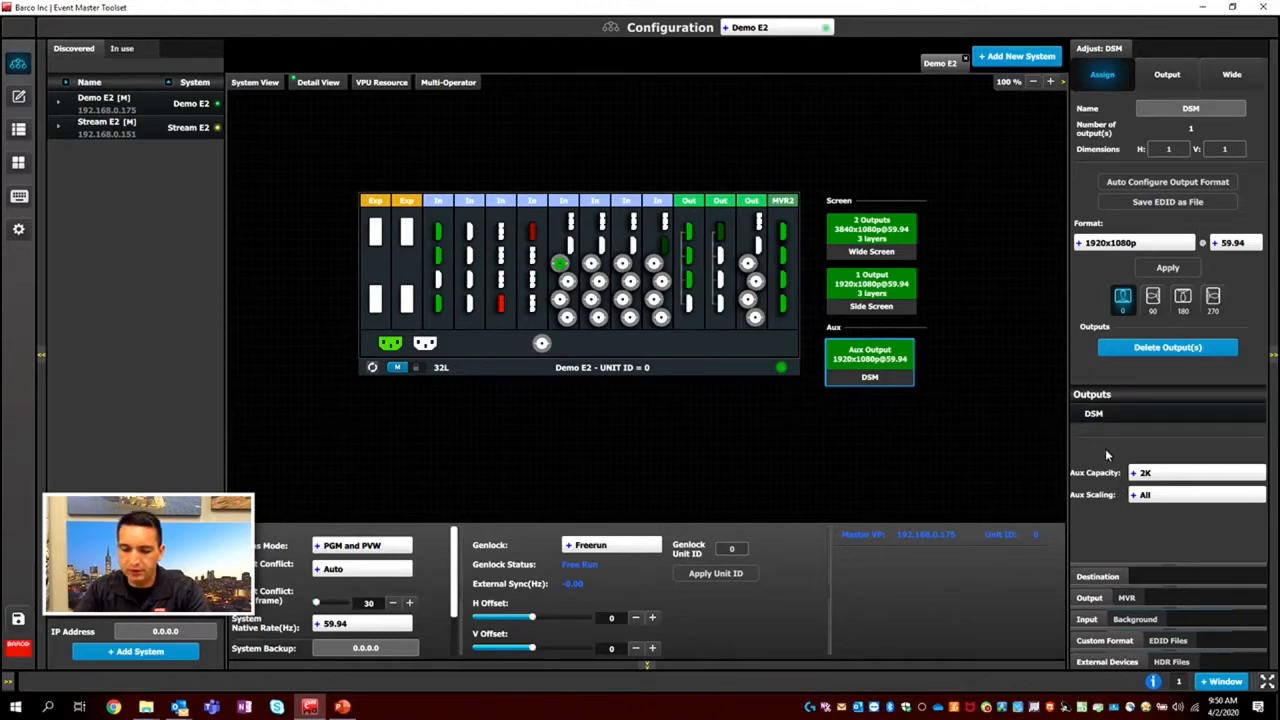
# Set the DSM aux destination's capacity to DL and save the system configuration.
pyautogui.click(1188, 477)
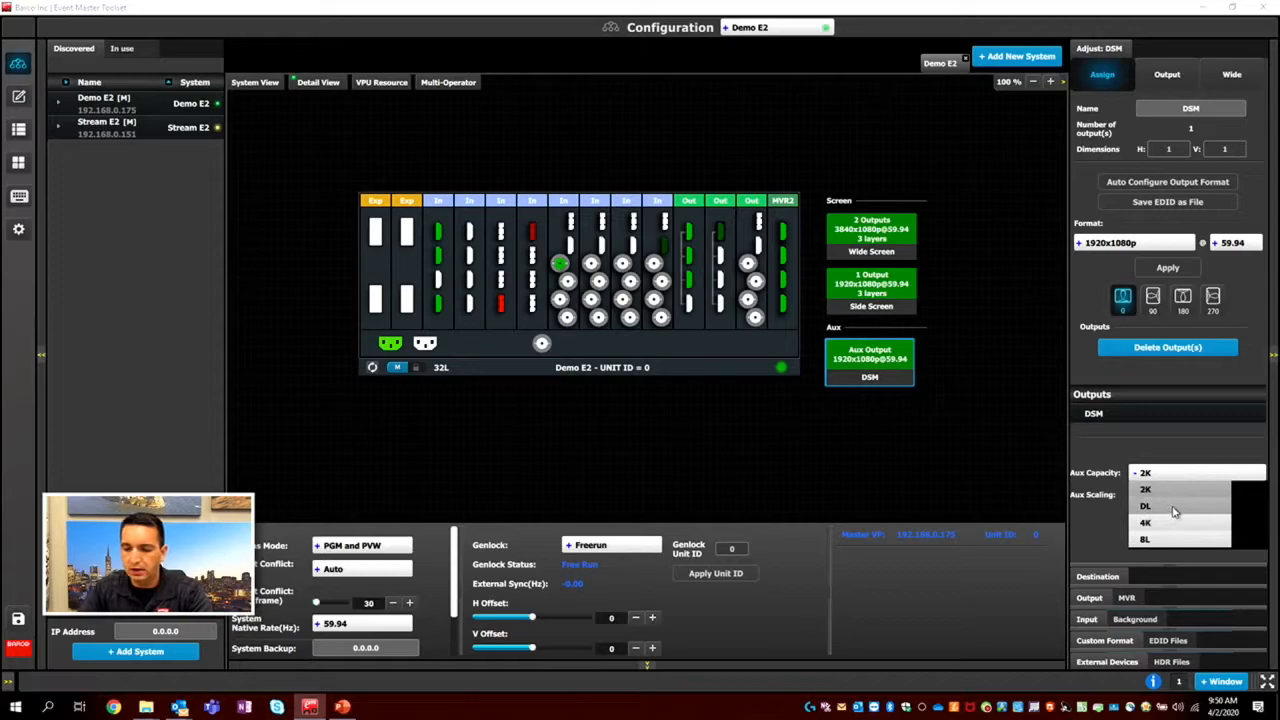
pyautogui.click(1177, 508)
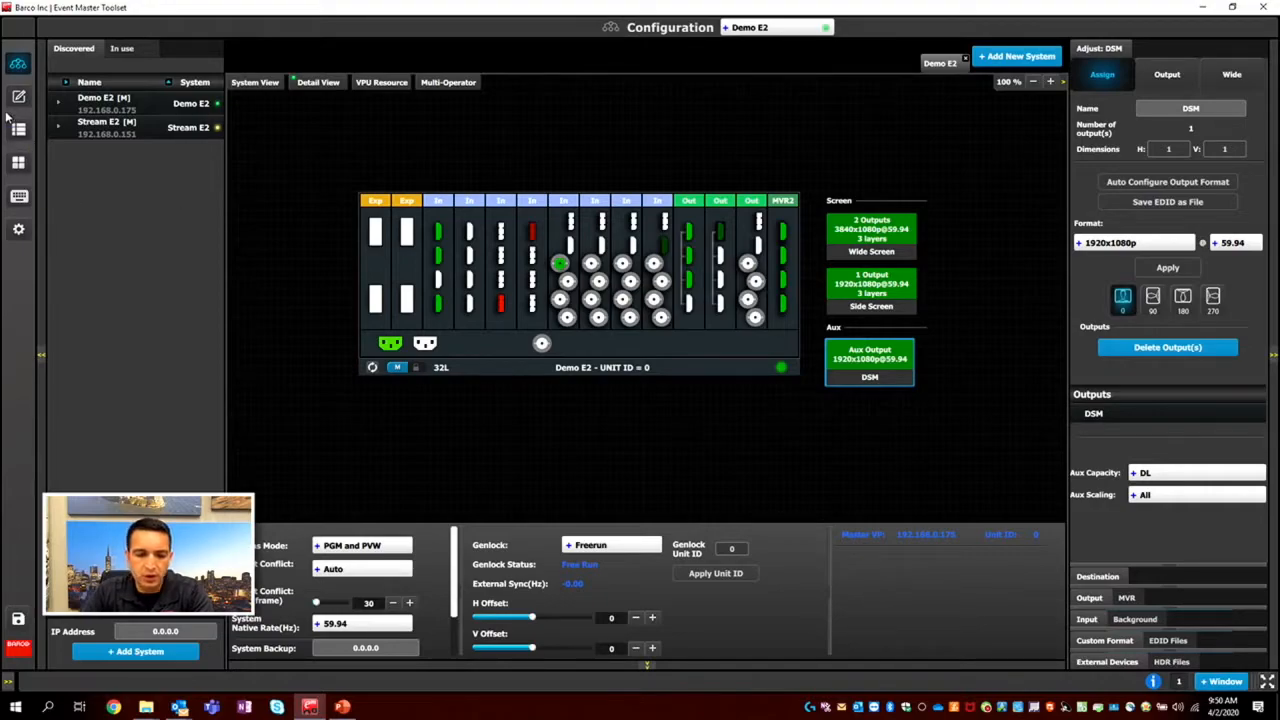
pyautogui.click(22, 619)
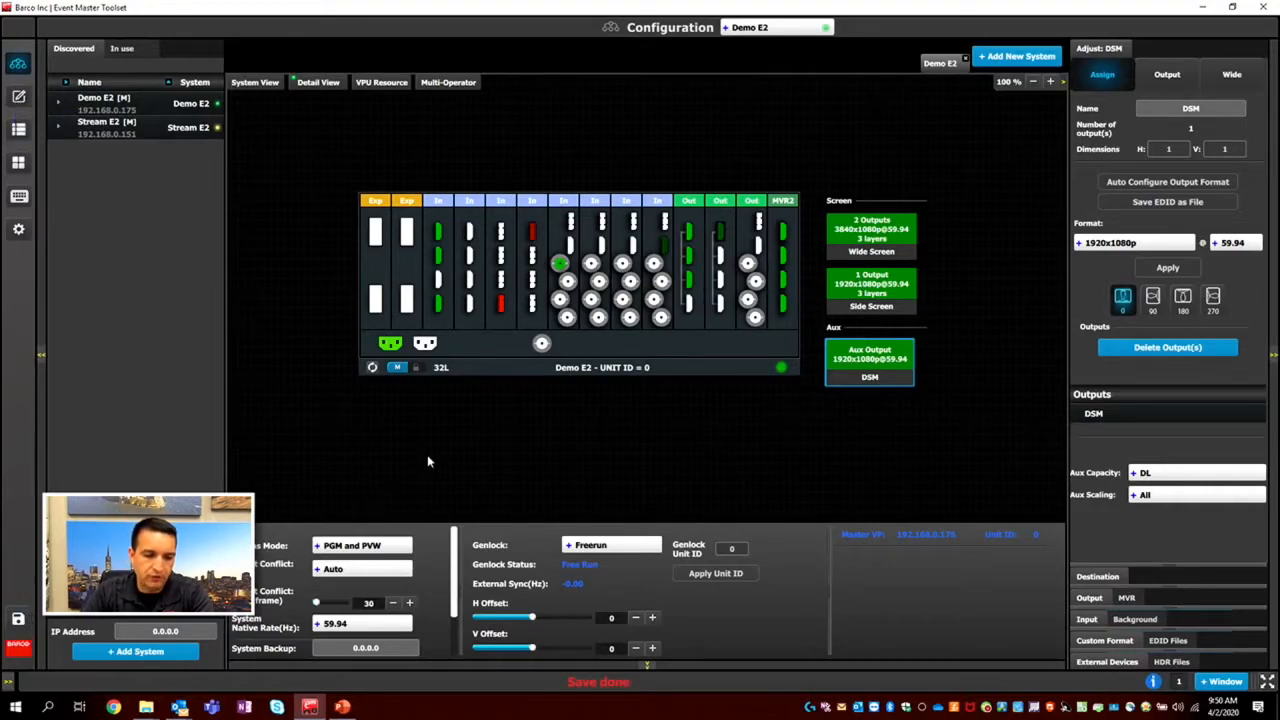
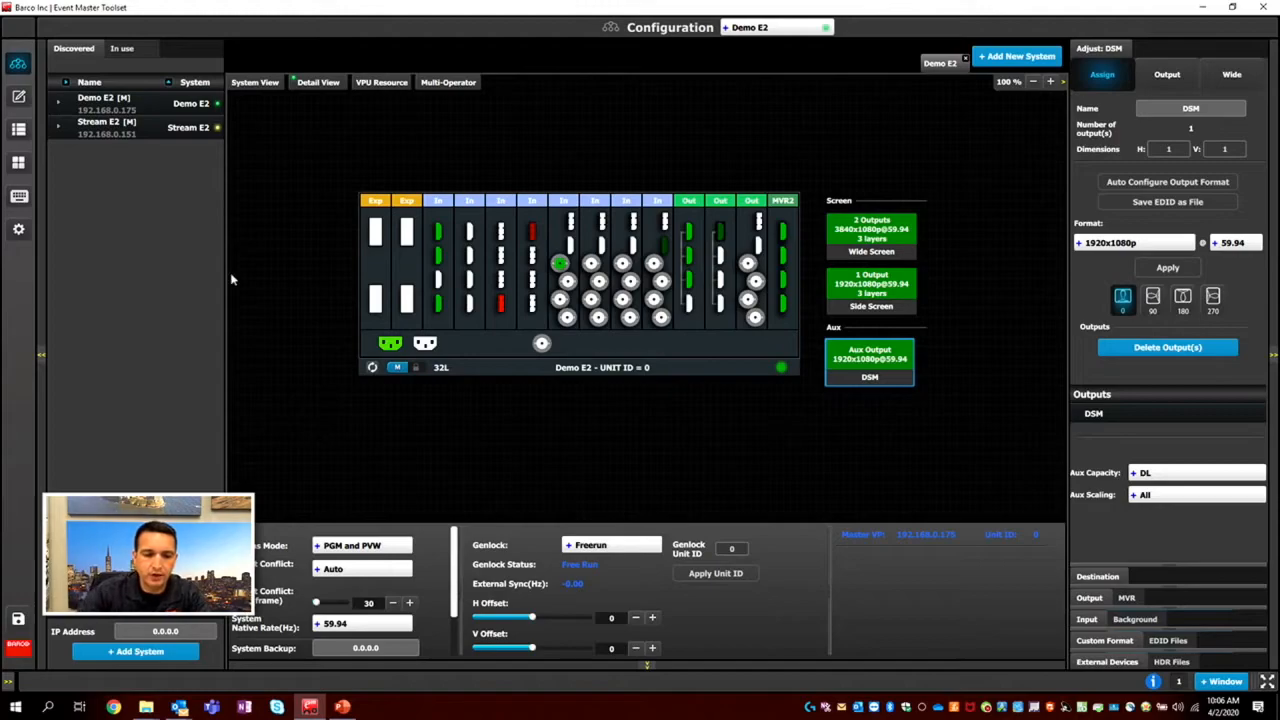
# Review the inputs, backgrounds and expanded Wide Screen, Side Screen and DSM destinations available as multiviewer sources.
pyautogui.click(18, 163)
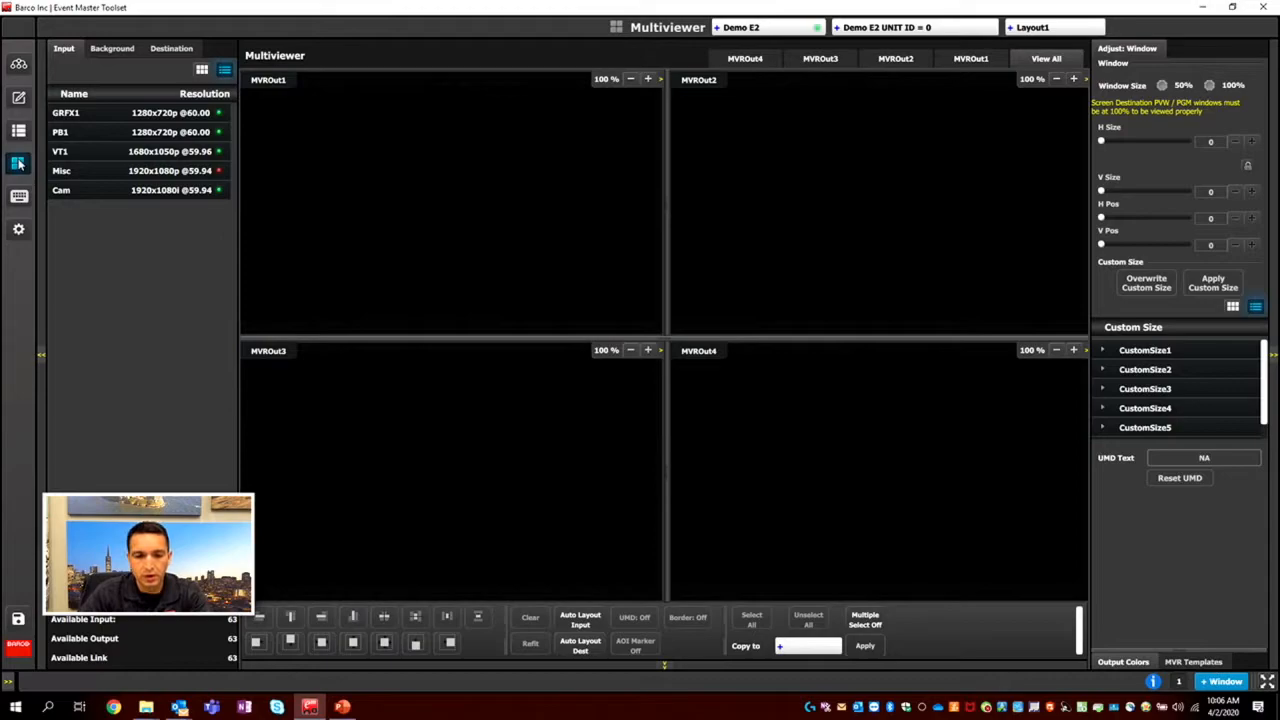
pyautogui.click(64, 48)
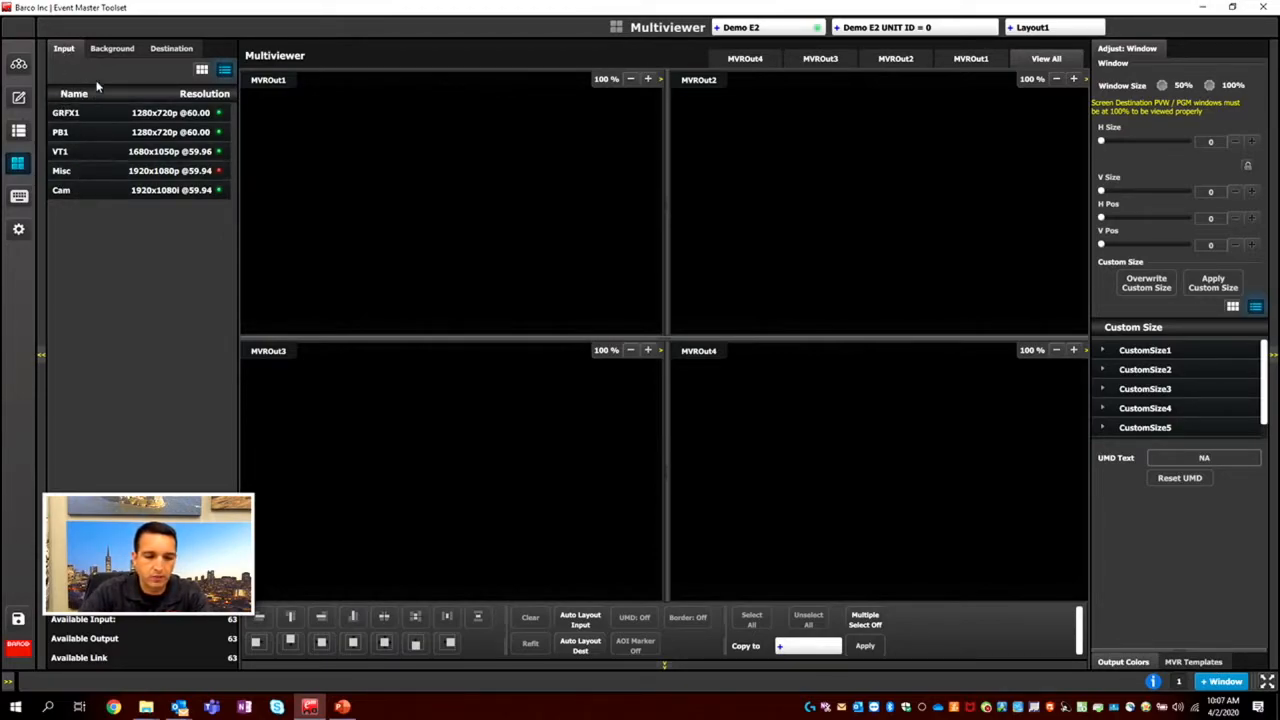
pyautogui.click(112, 48)
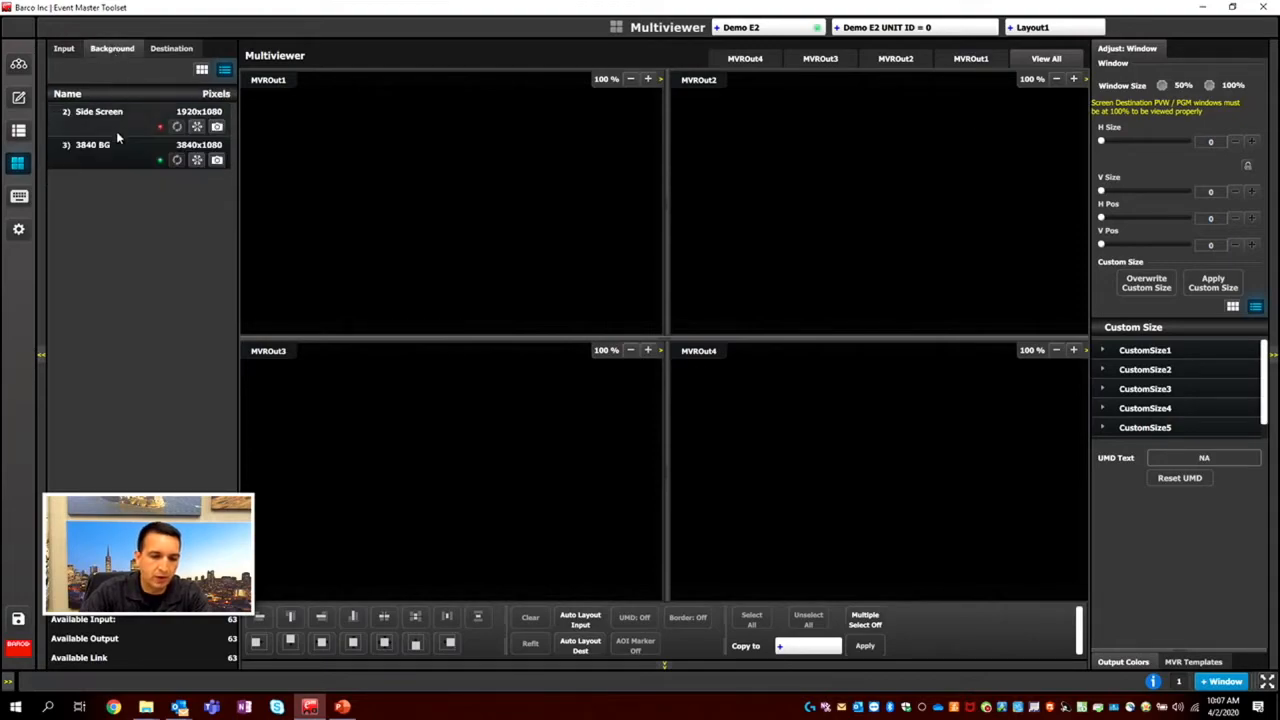
pyautogui.click(177, 48)
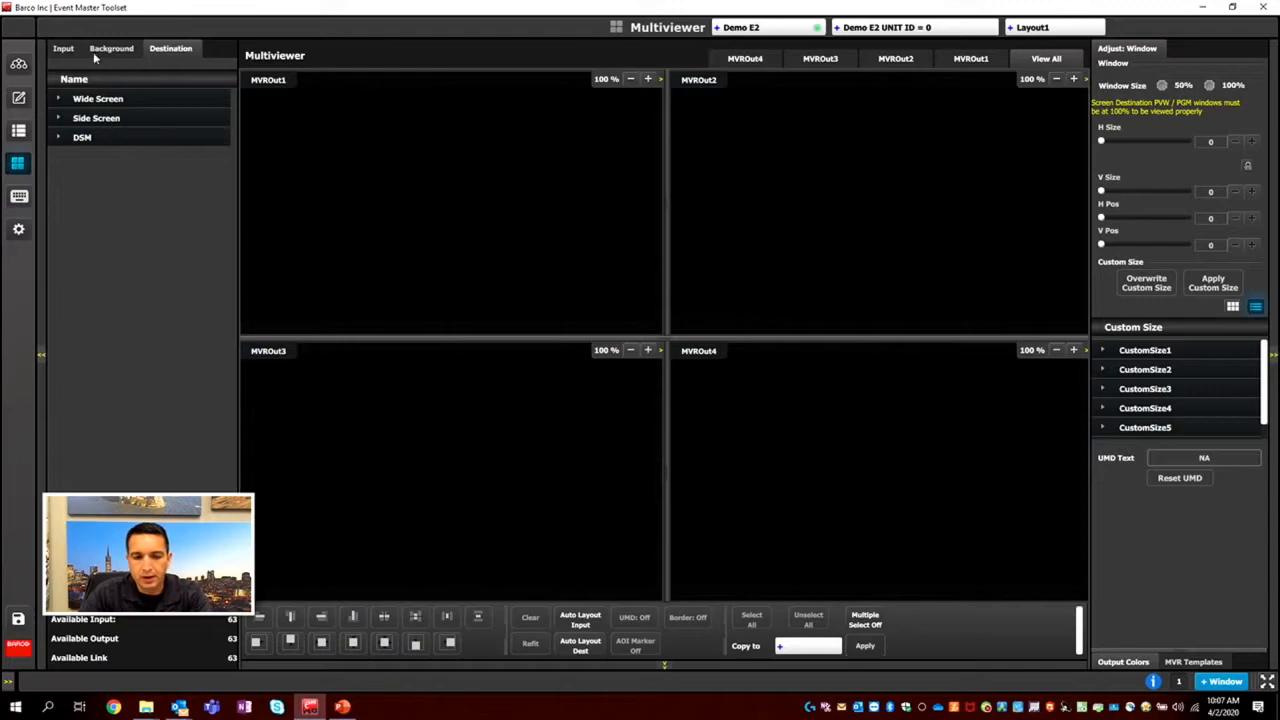
pyautogui.click(58, 99)
pyautogui.click(58, 196)
pyautogui.click(58, 273)
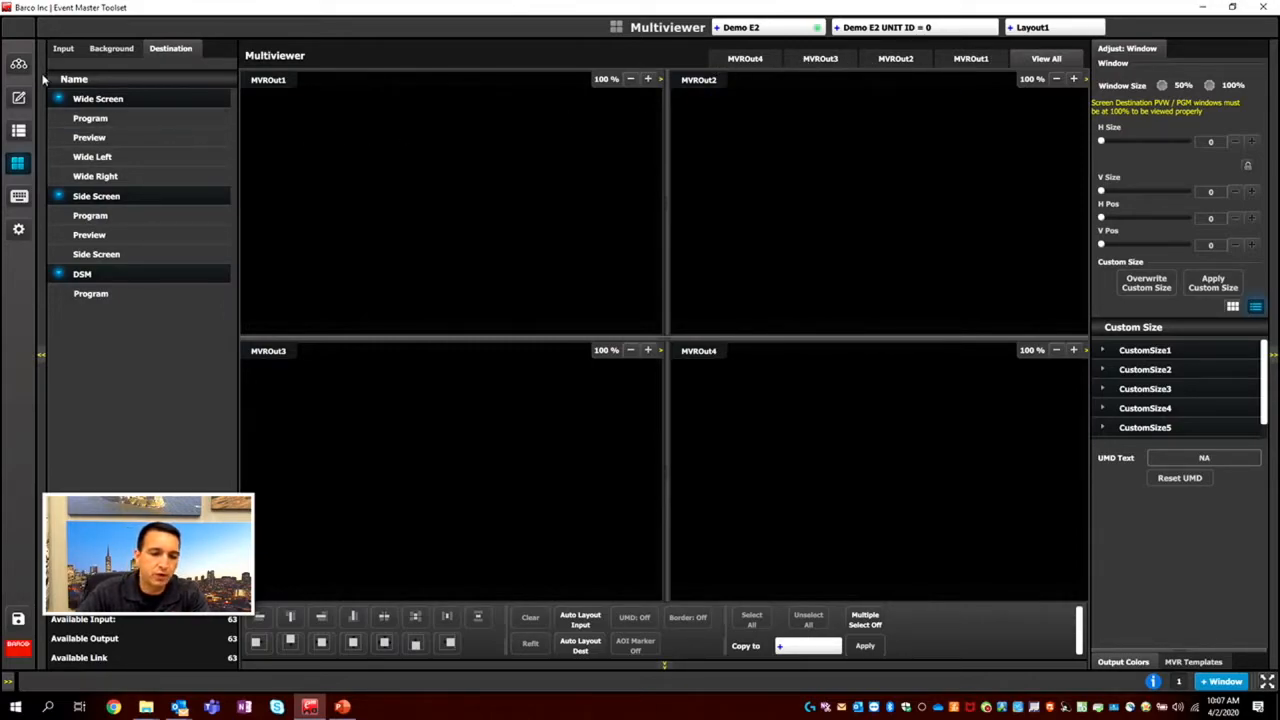
pyautogui.click(18, 63)
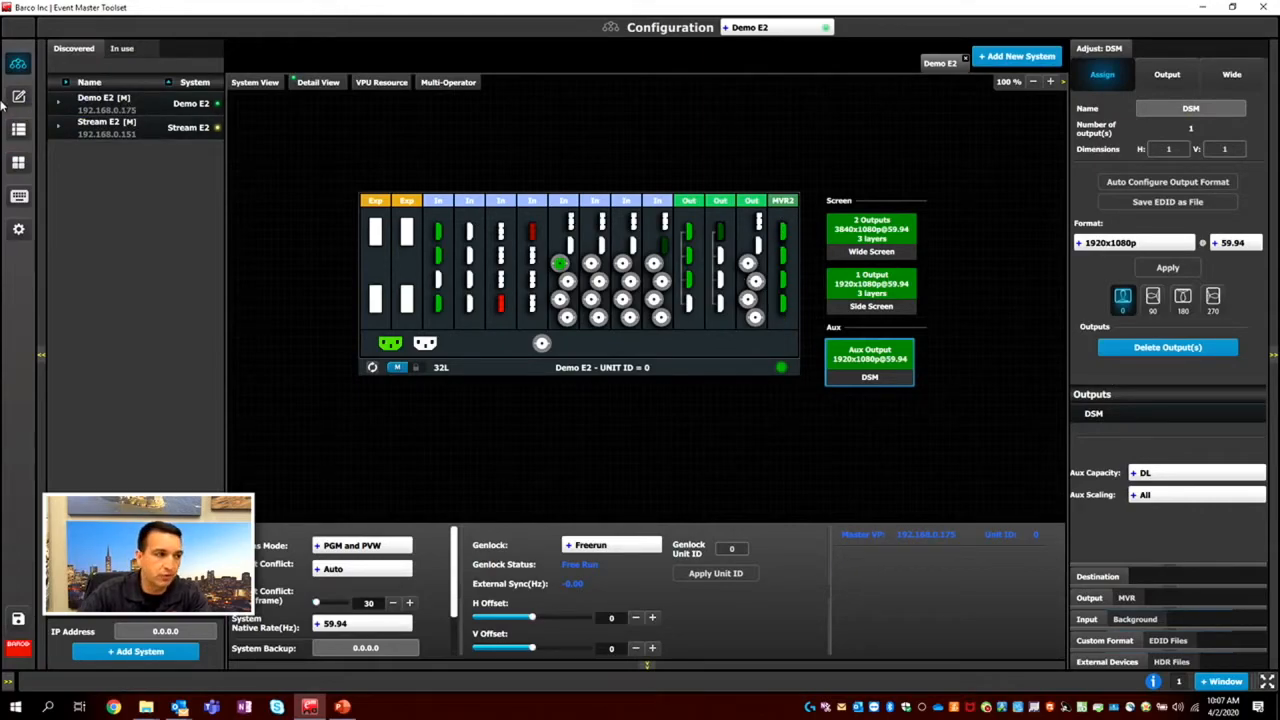
pyautogui.click(18, 162)
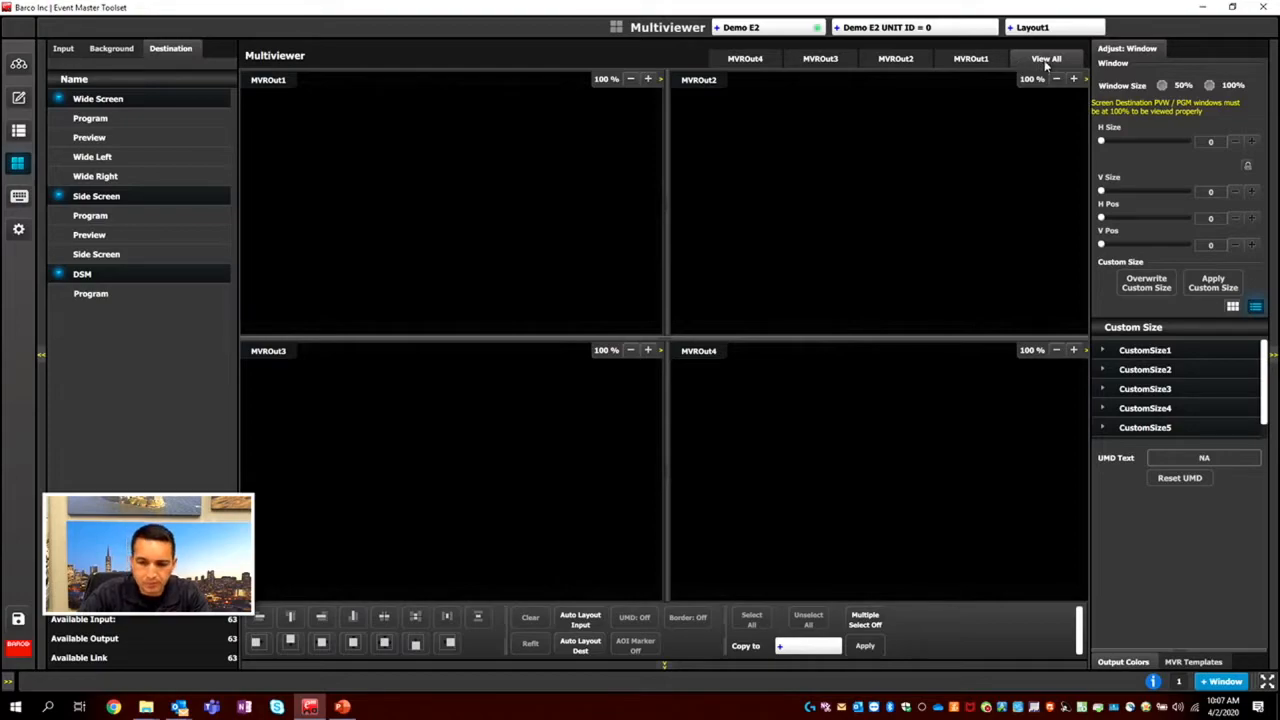
# Review the four multiviewer outputs individually and all together, ending with MVROut1 on its own.
pyautogui.click(968, 59)
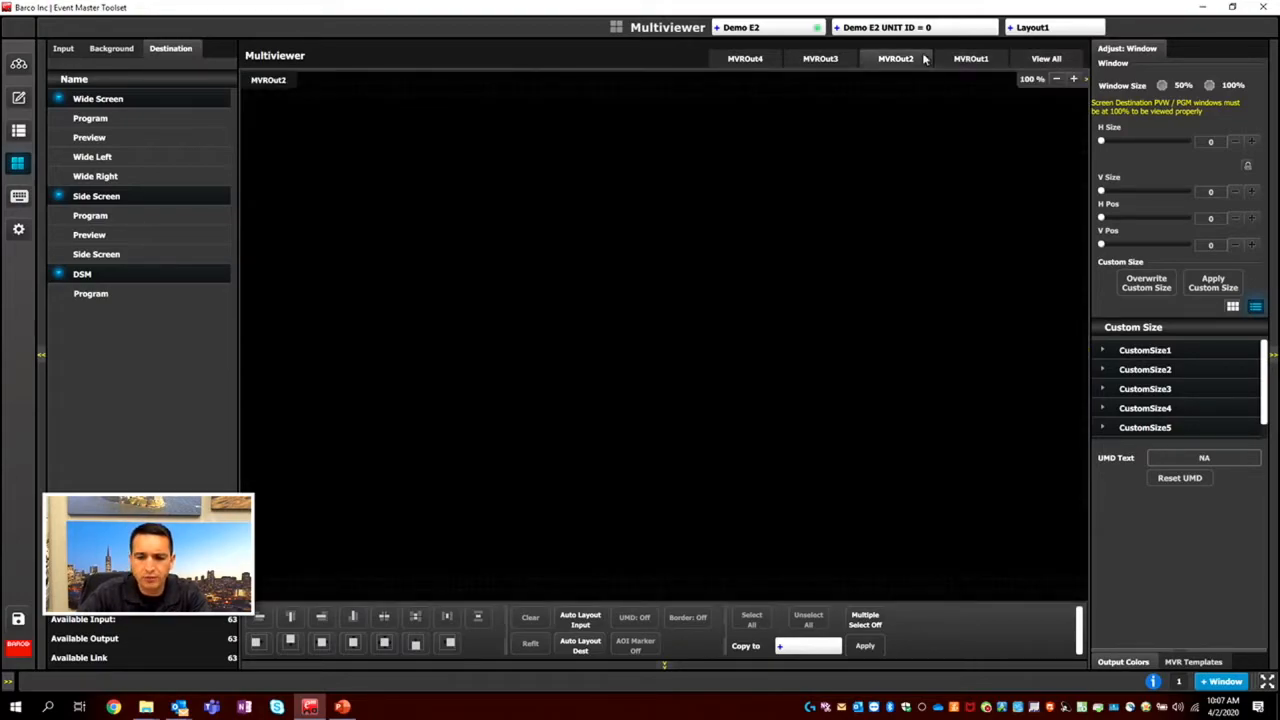
pyautogui.click(815, 63)
pyautogui.click(748, 60)
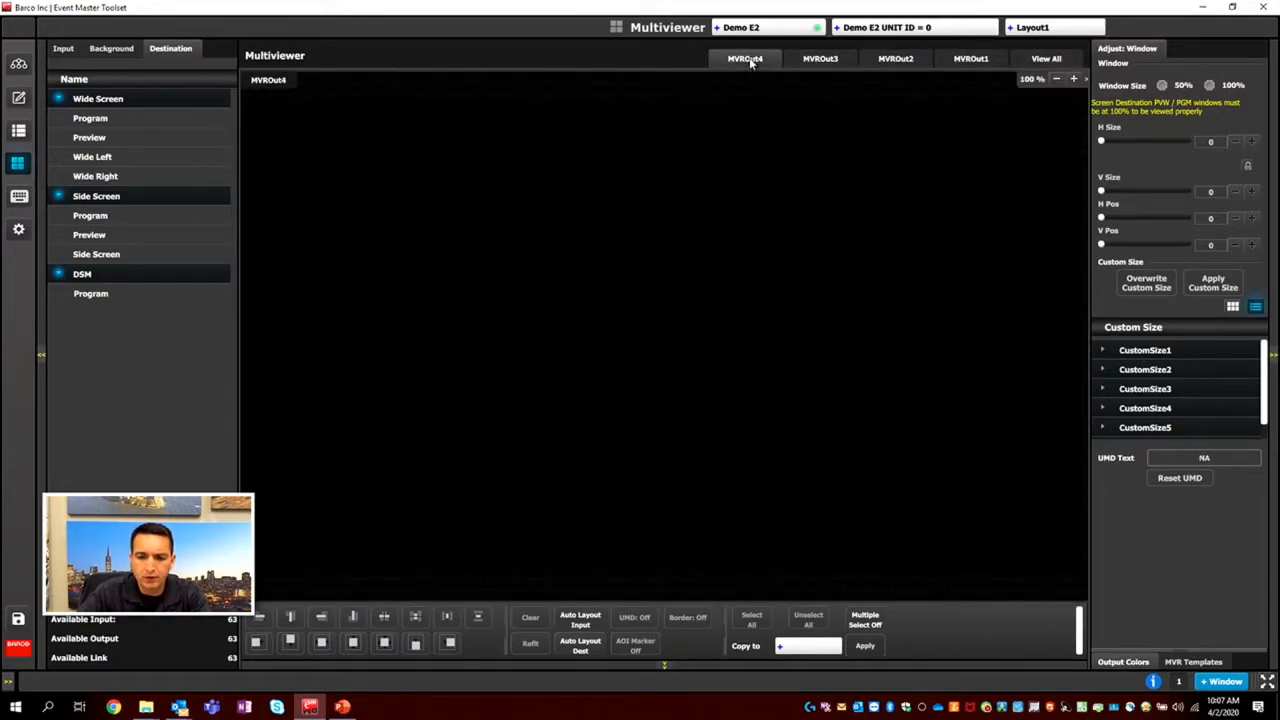
pyautogui.click(1015, 64)
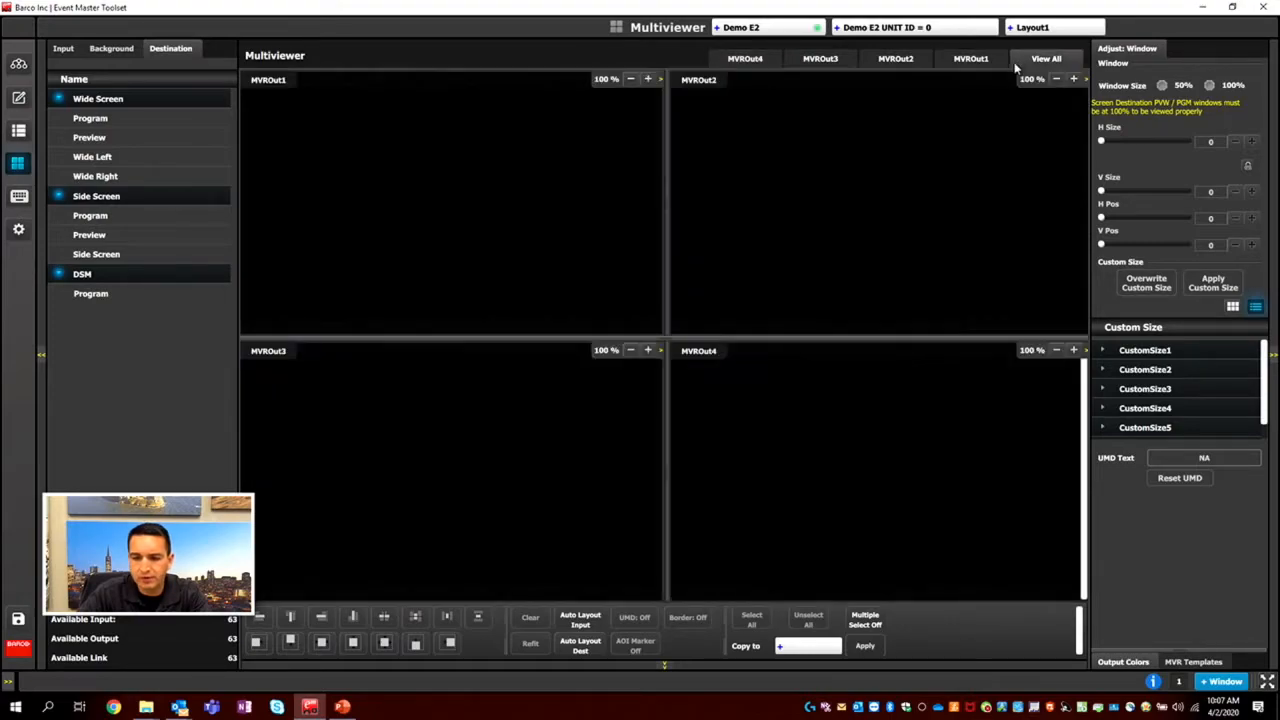
pyautogui.click(647, 80)
pyautogui.click(647, 80)
pyautogui.click(630, 80)
pyautogui.click(630, 80)
pyautogui.click(647, 80)
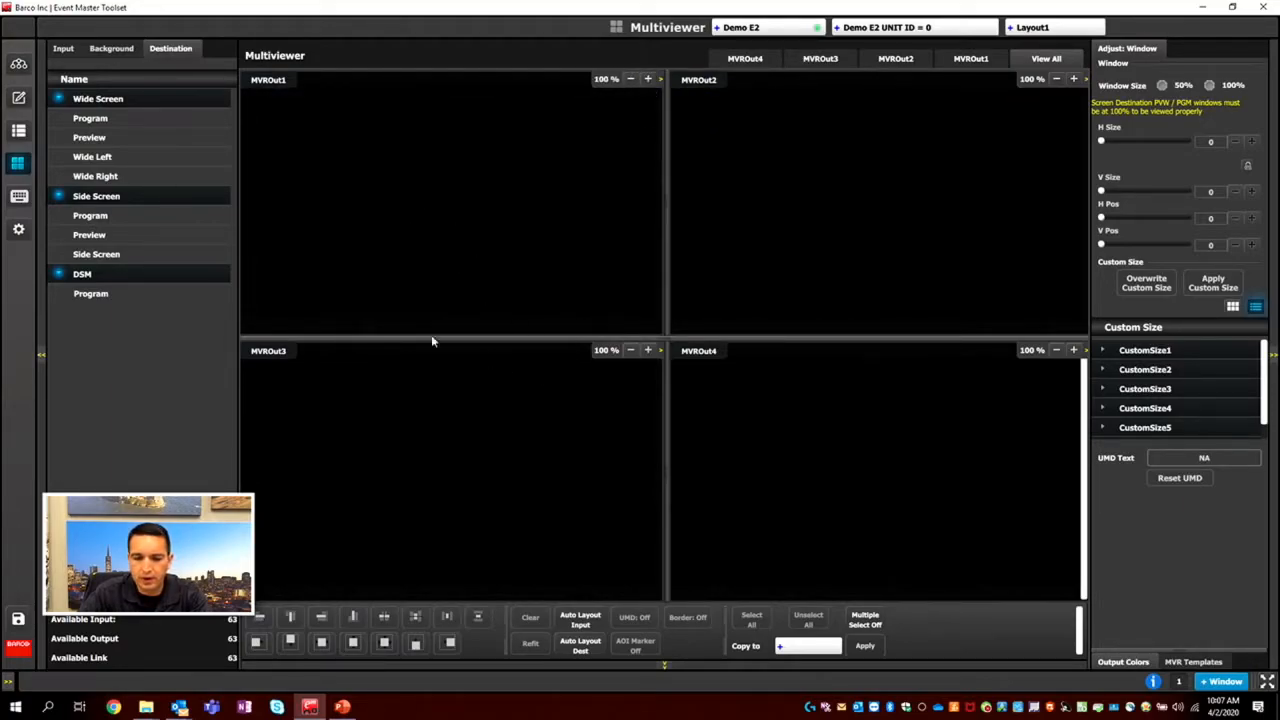
pyautogui.click(969, 60)
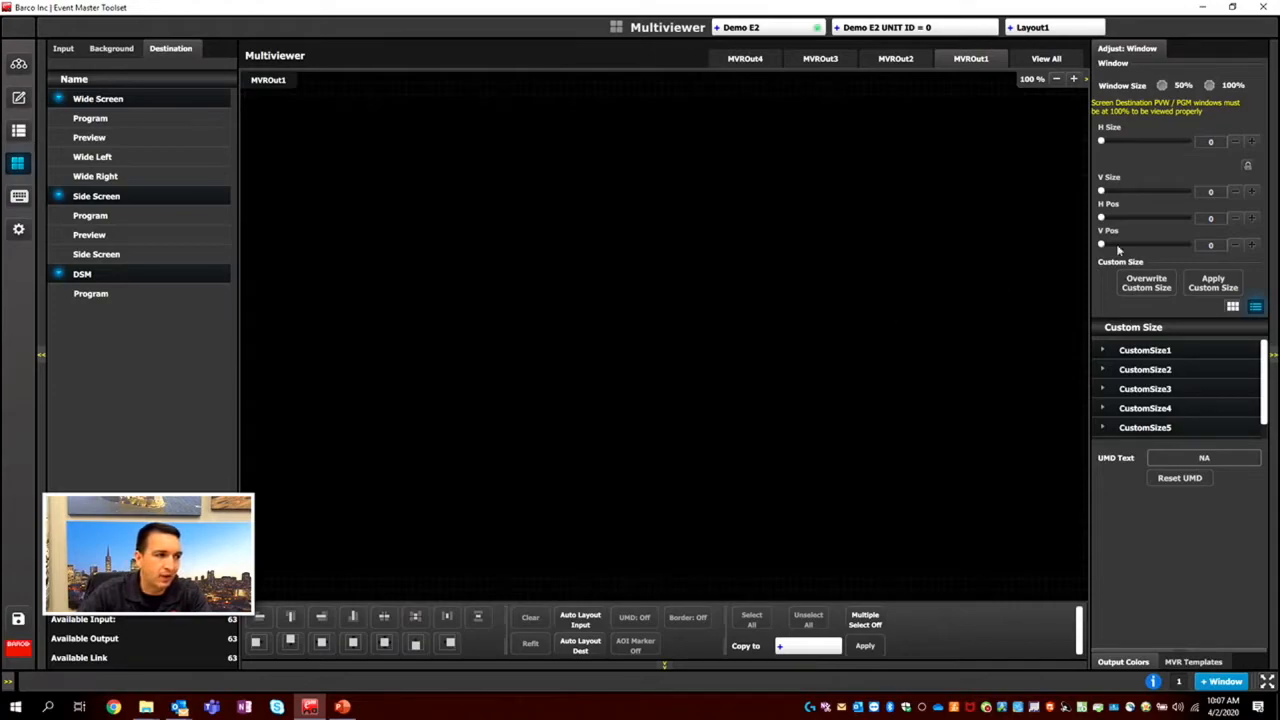
# Place the GRFX1, PB1, VT1, Misc and Cam inputs on MVROut1, shrinking the GRFX1 window.
pyautogui.click(64, 50)
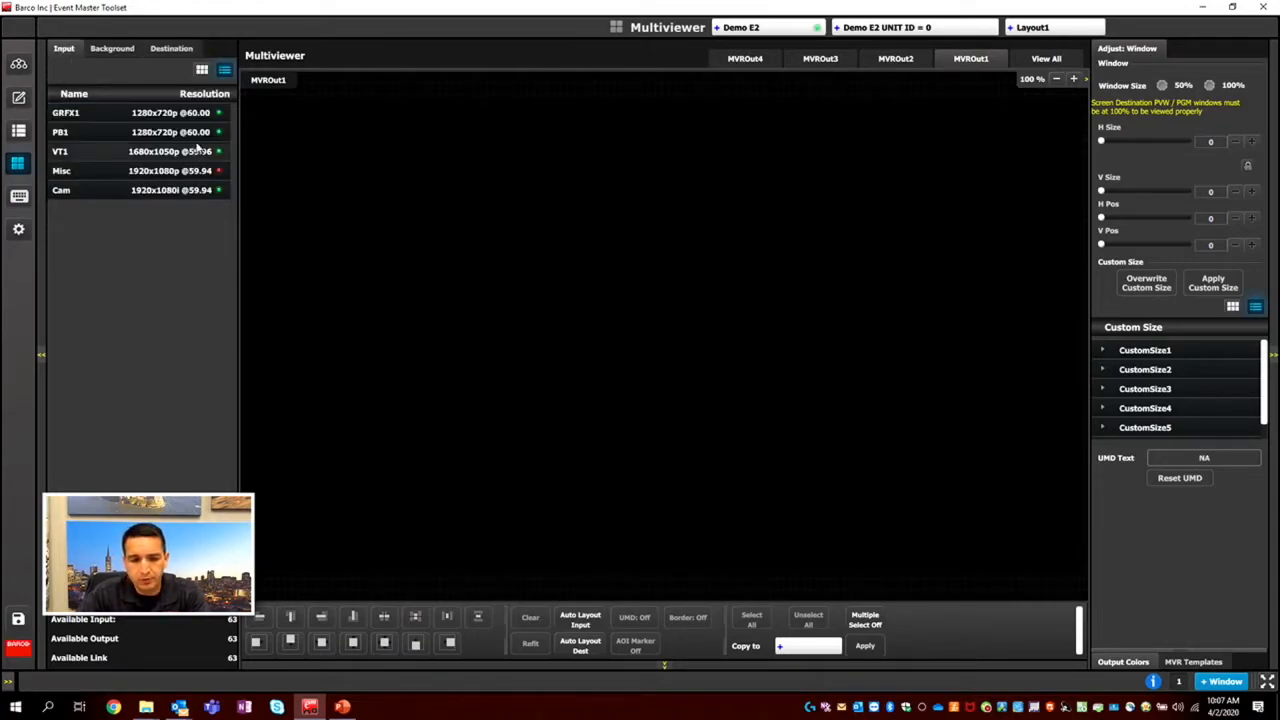
pyautogui.moveTo(70, 119); pyautogui.dragTo(525, 227)
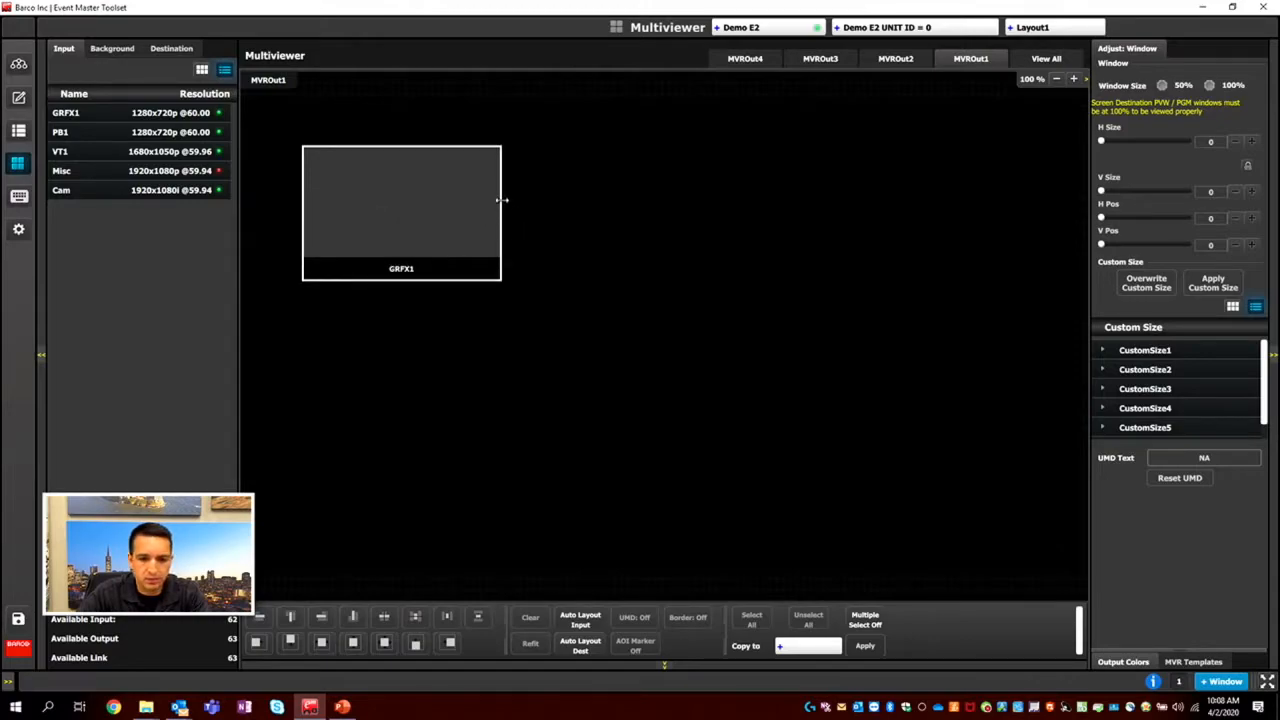
pyautogui.moveTo(500, 200); pyautogui.dragTo(424, 200)
pyautogui.moveTo(65, 132); pyautogui.dragTo(495, 125)
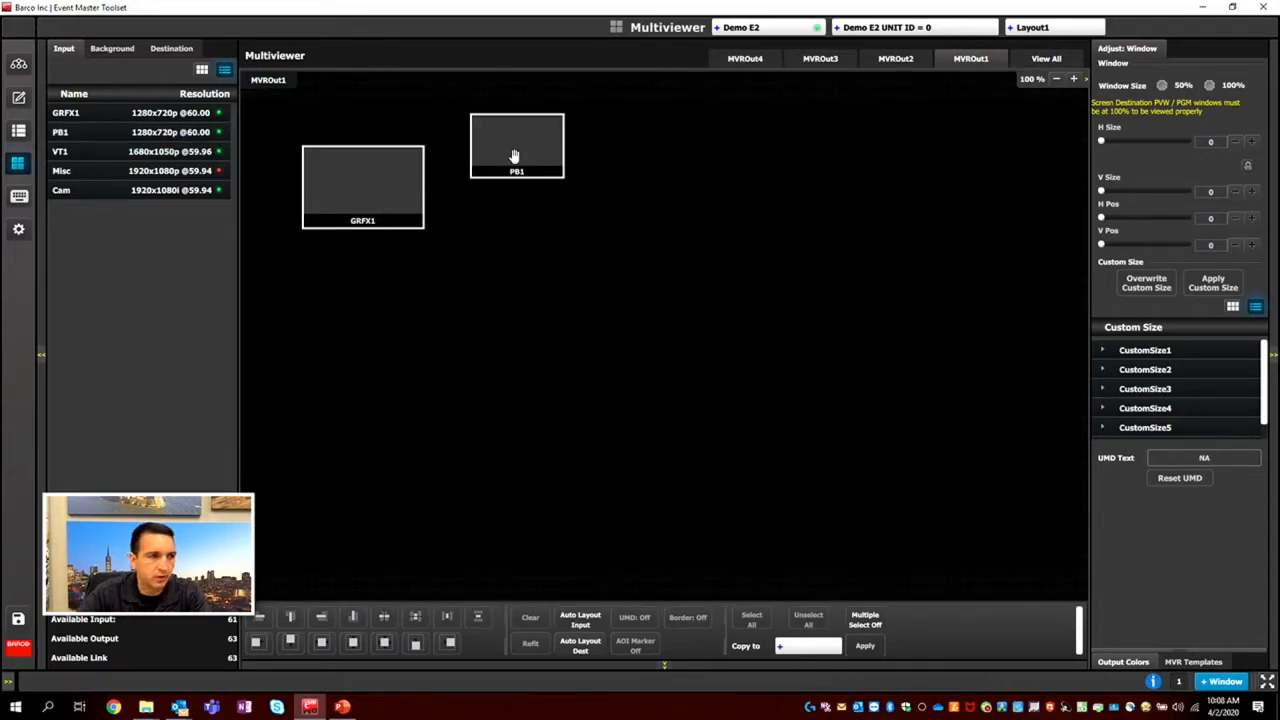
pyautogui.moveTo(60, 151); pyautogui.dragTo(275, 350)
pyautogui.moveTo(86, 166); pyautogui.dragTo(459, 342)
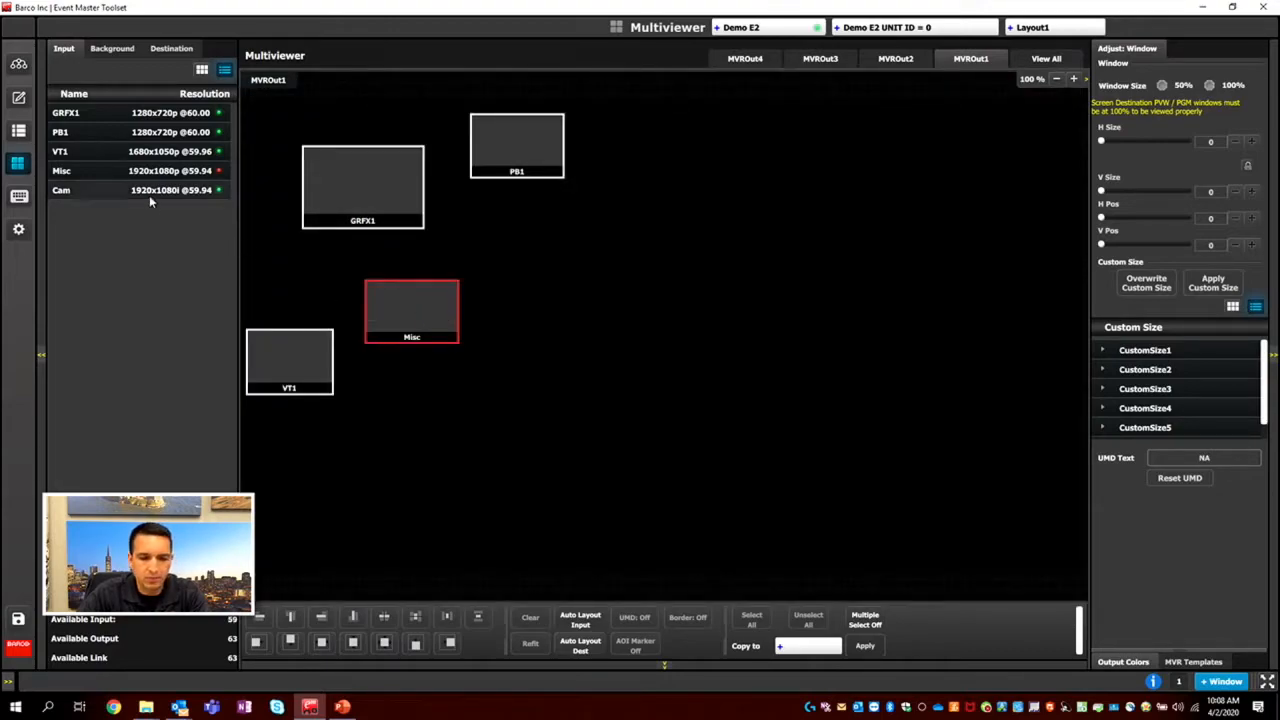
pyautogui.moveTo(99, 189); pyautogui.dragTo(623, 194)
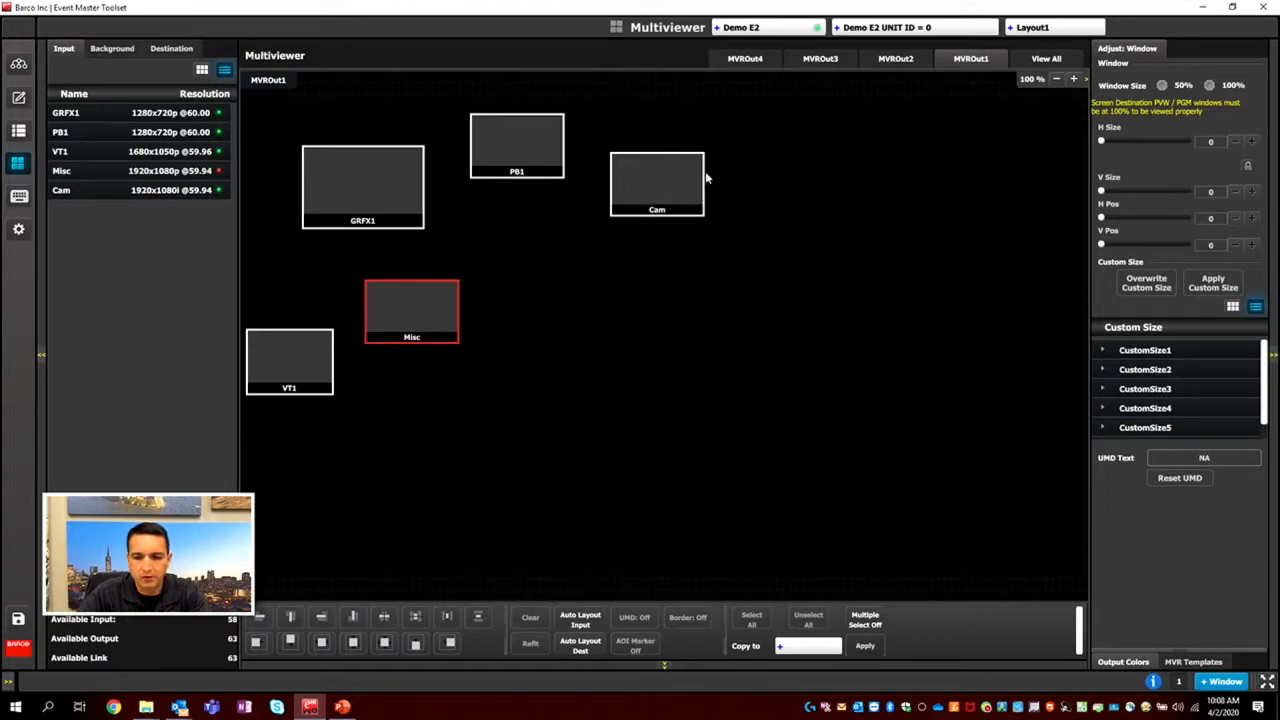
# Enlarge the Cam window to about 288 x 162 and arrange the five input windows in two rows near MVROut1's upper-left corner.
pyautogui.moveTo(705, 172); pyautogui.dragTo(744, 183)
pyautogui.moveTo(662, 219); pyautogui.dragTo(614, 160)
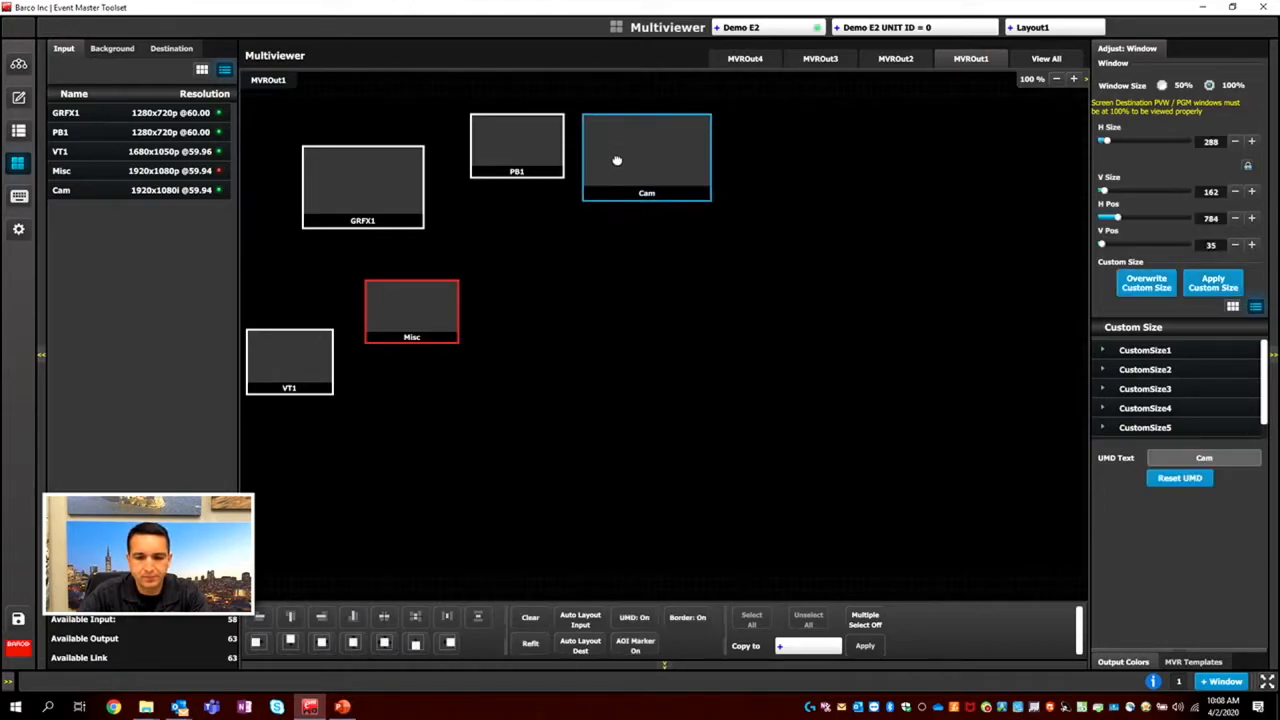
pyautogui.moveTo(314, 180); pyautogui.dragTo(266, 132)
pyautogui.moveTo(490, 150); pyautogui.dragTo(405, 142)
pyautogui.moveTo(676, 152); pyautogui.dragTo(568, 150)
pyautogui.moveTo(423, 303); pyautogui.dragTo(296, 225)
pyautogui.moveTo(300, 357); pyautogui.dragTo(469, 291)
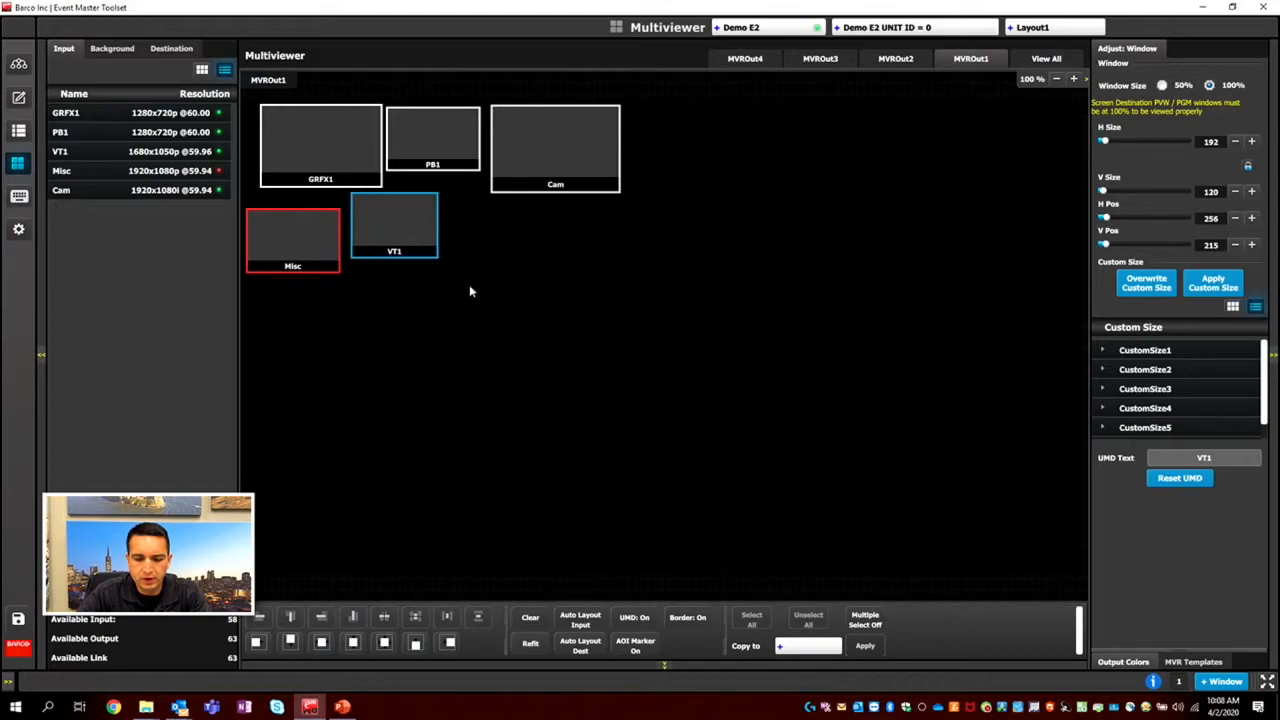
# Automatically lay out the inputs on MVROut1, overwriting its layout, and move the 3840 BG and GRFX1 windows slightly down.
pyautogui.click(588, 621)
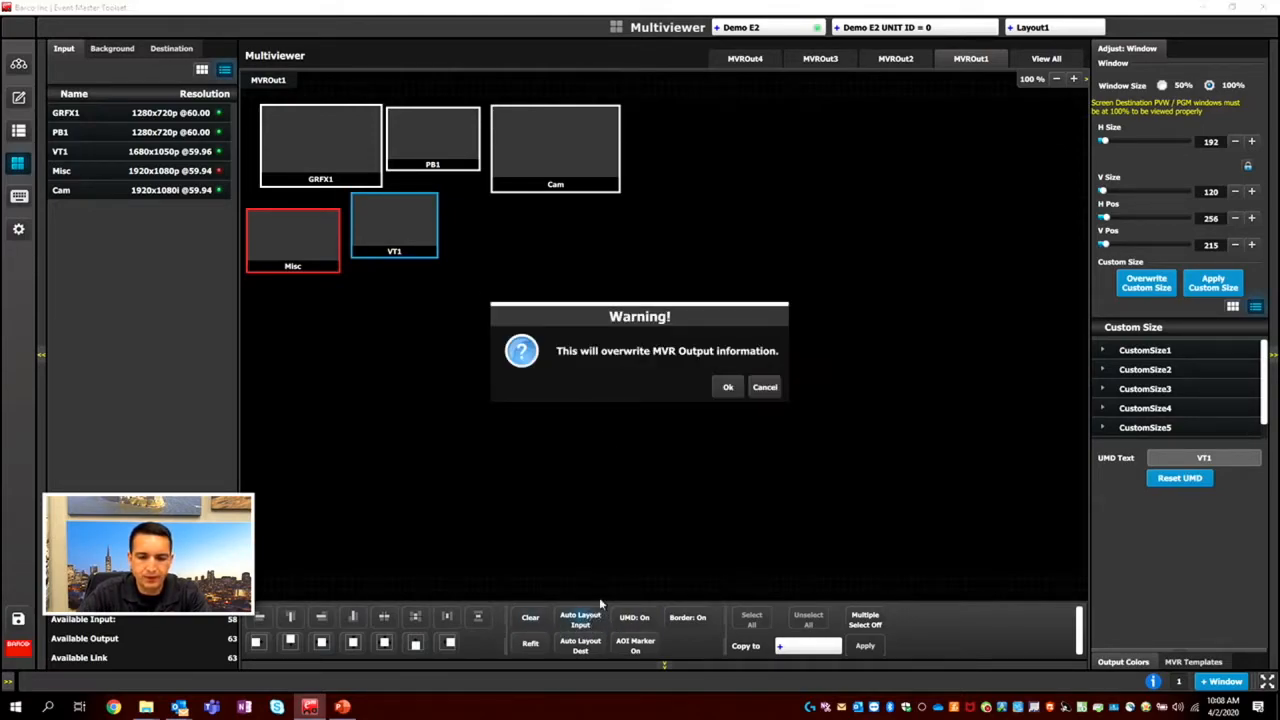
pyautogui.click(727, 389)
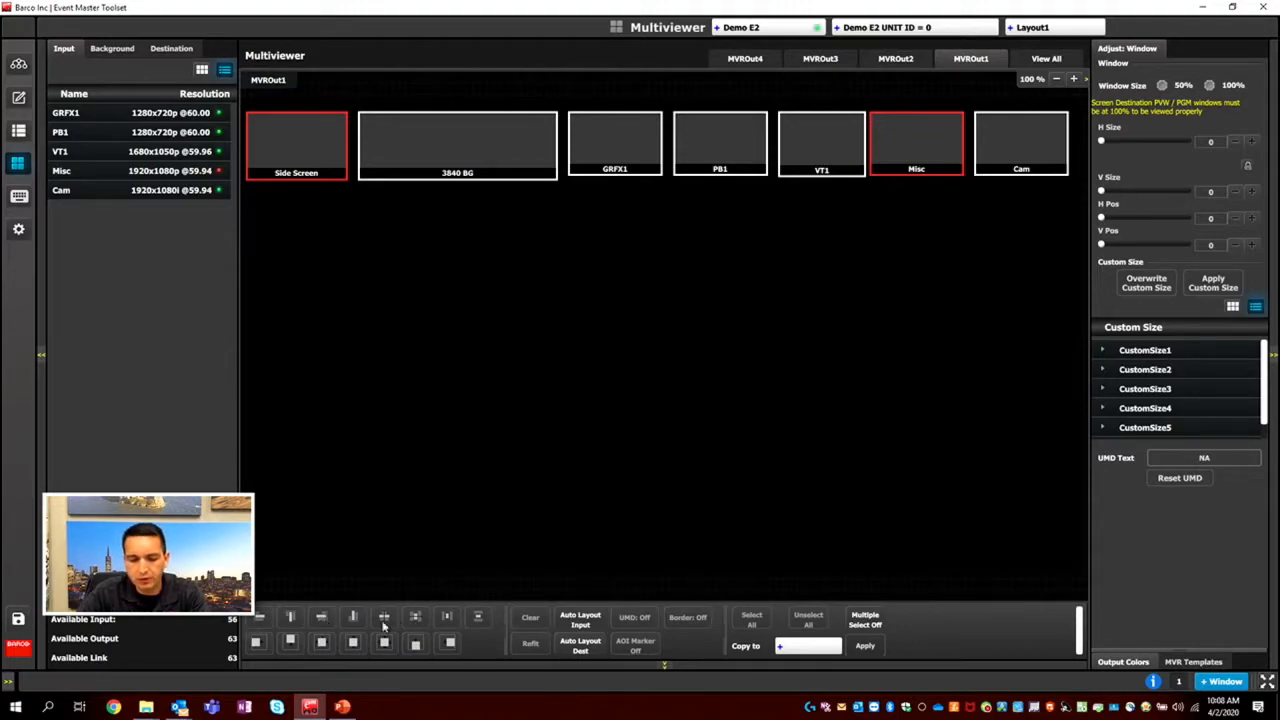
pyautogui.moveTo(467, 144); pyautogui.dragTo(466, 195)
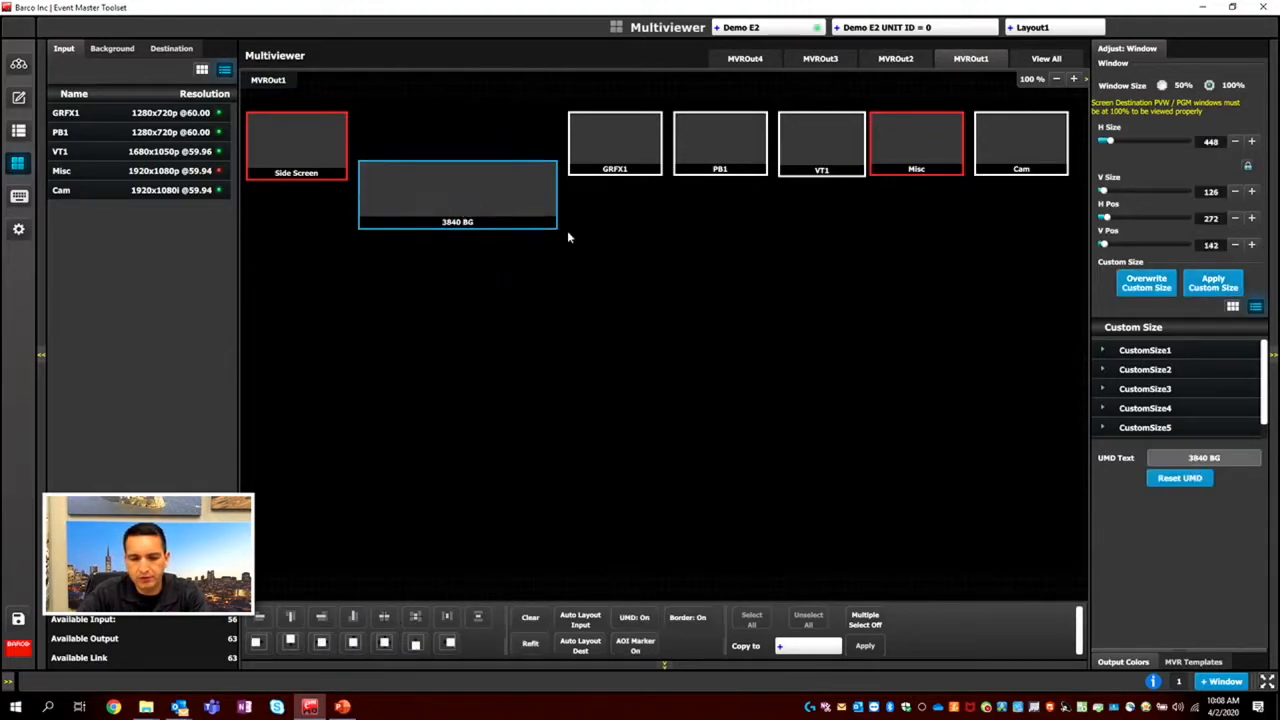
pyautogui.moveTo(607, 145); pyautogui.dragTo(607, 182)
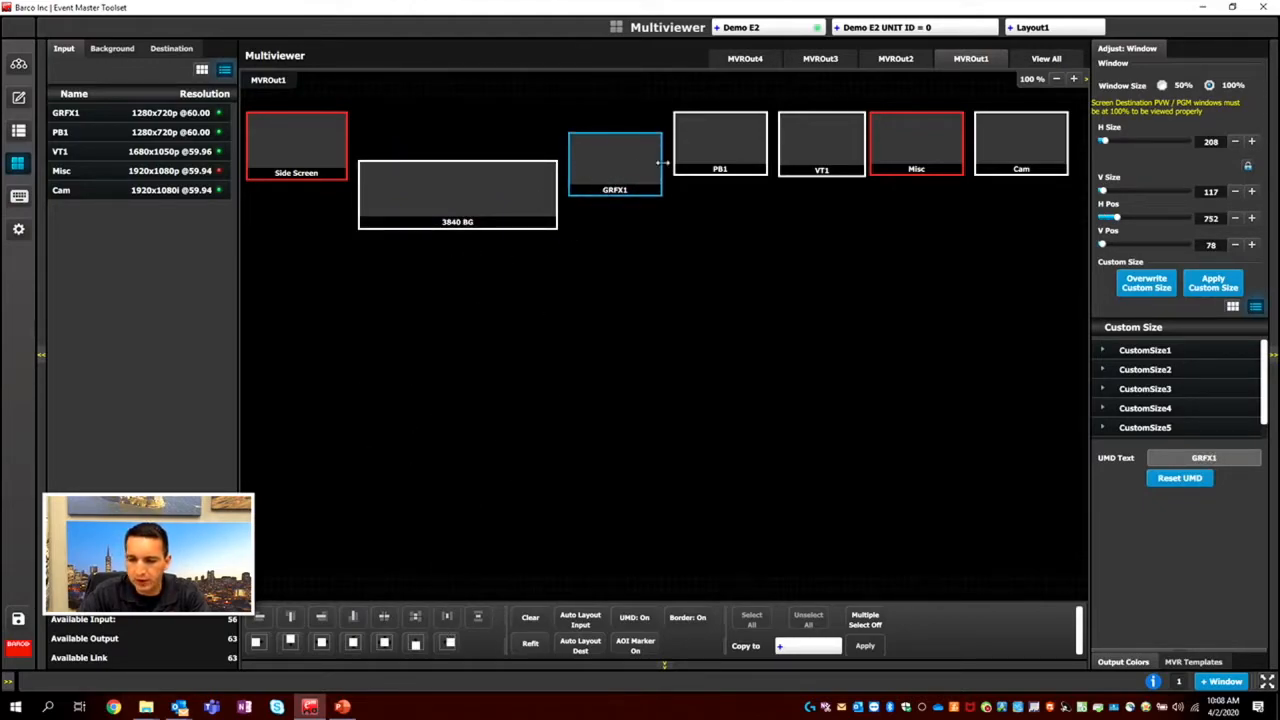
# Enlarge the 3840 BG window to 1328 x 373 and position it at H 224, V 497.
pyautogui.moveTo(489, 180); pyautogui.dragTo(749, 317)
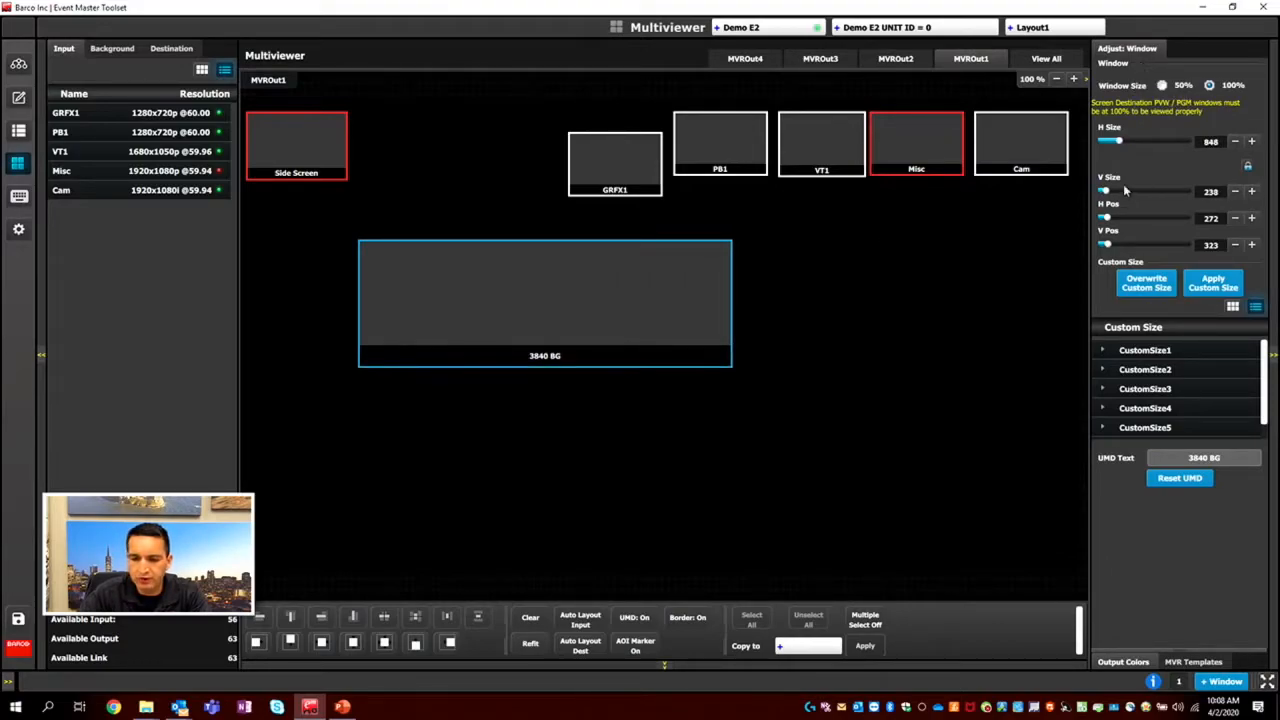
pyautogui.moveTo(1119, 141); pyautogui.dragTo(1128, 149)
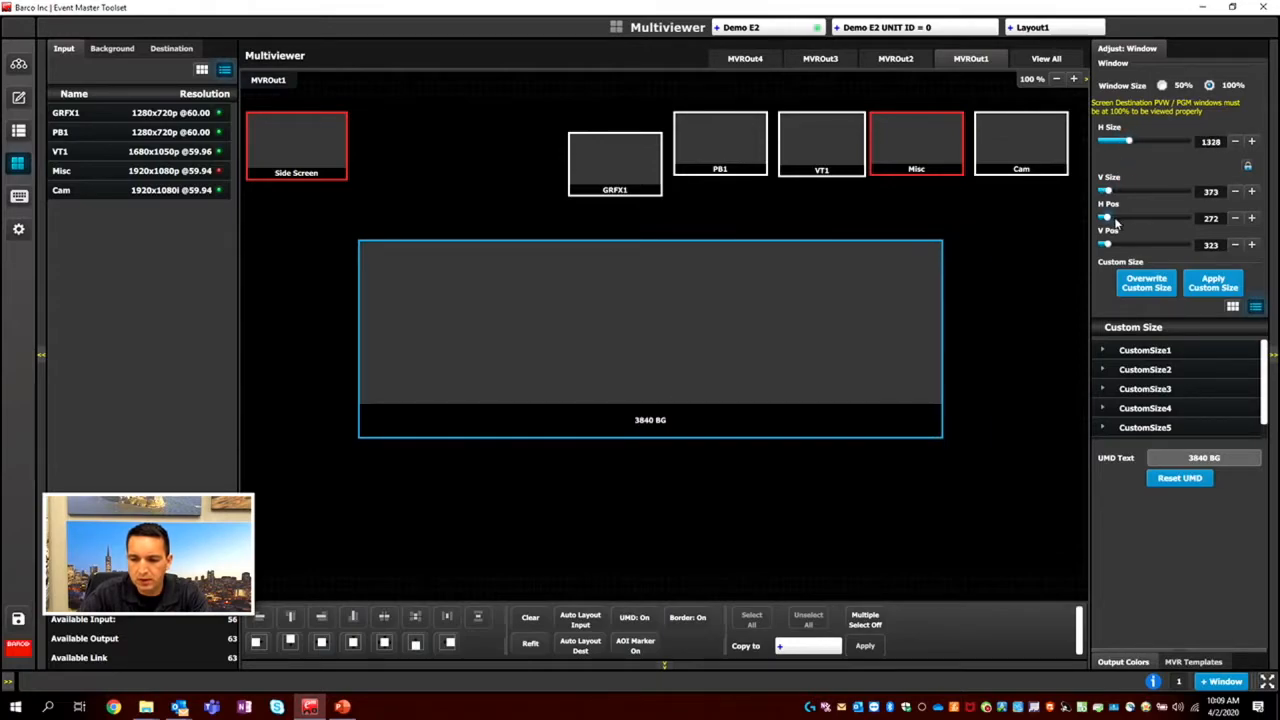
pyautogui.click(1250, 219)
pyautogui.click(1250, 219)
pyautogui.click(1250, 219)
pyautogui.click(1250, 219)
pyautogui.click(1234, 218)
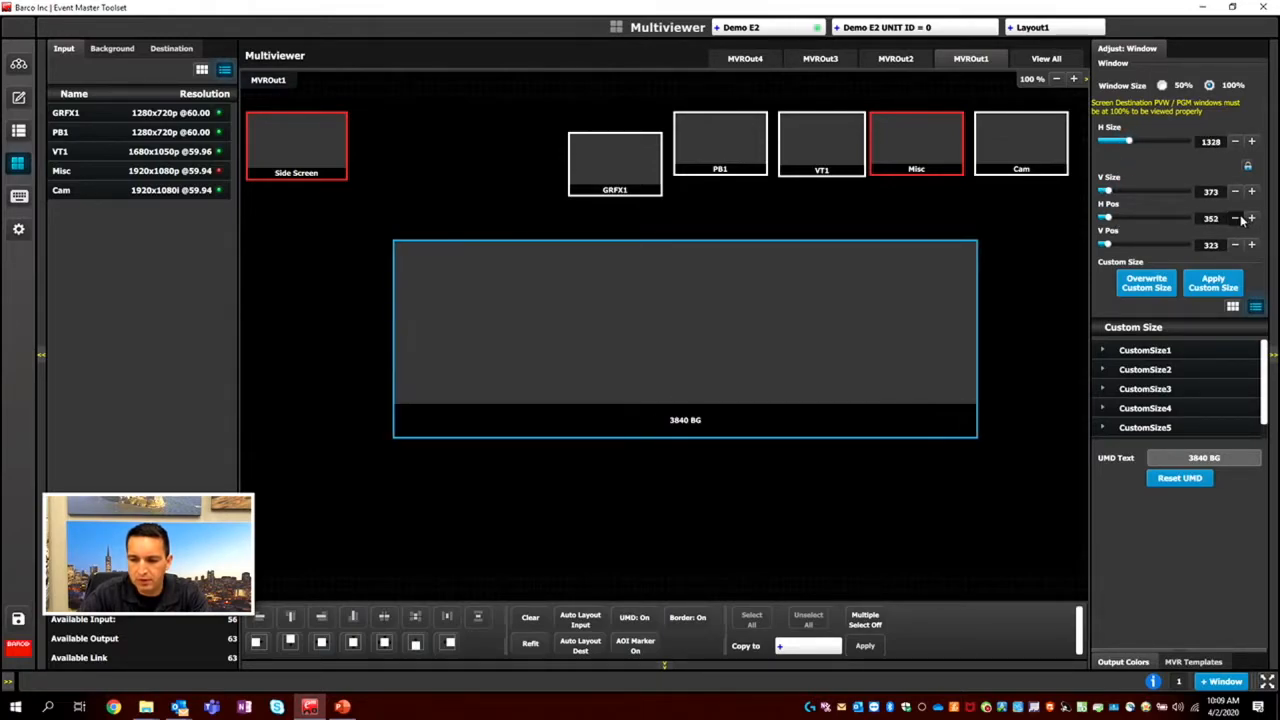
pyautogui.click(1234, 218)
pyautogui.click(1234, 218)
pyautogui.click(1234, 218)
pyautogui.click(1250, 245)
pyautogui.click(1250, 245)
pyautogui.click(1250, 245)
pyautogui.click(1250, 245)
pyautogui.click(1250, 245)
pyautogui.moveTo(703, 369); pyautogui.dragTo(663, 426)
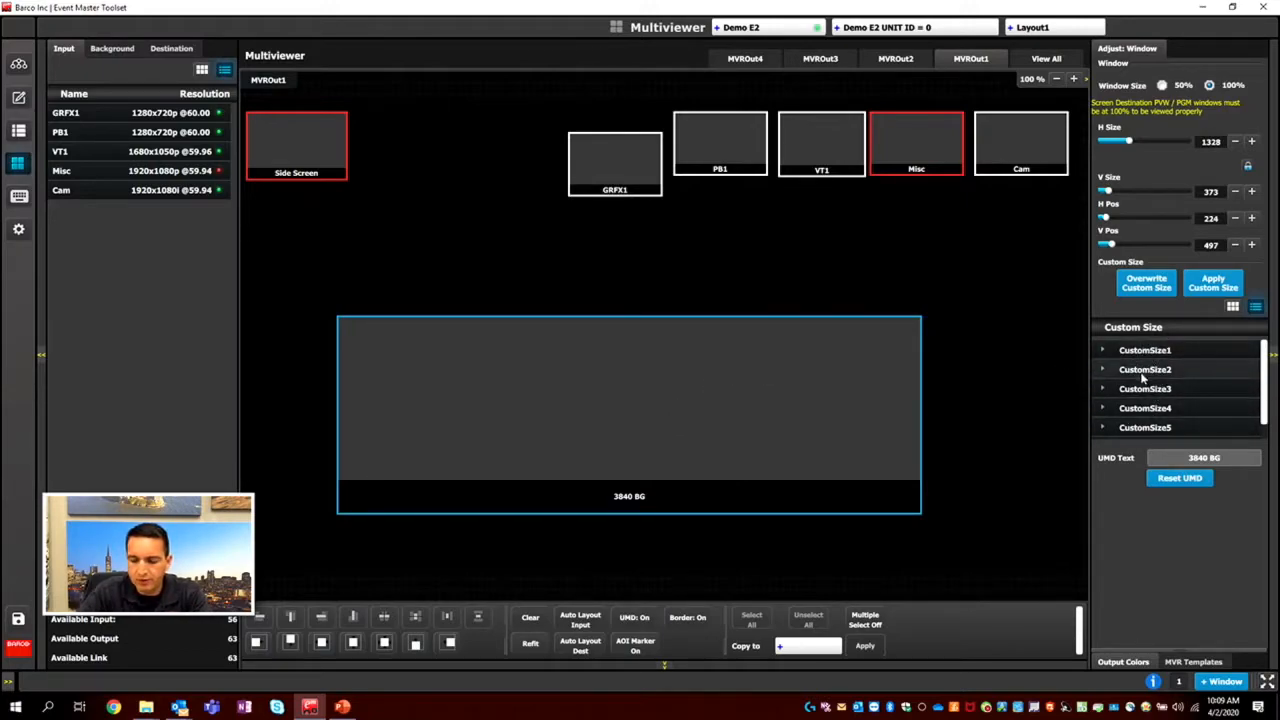
pyautogui.click(1104, 352)
pyautogui.click(1104, 352)
pyautogui.click(1103, 389)
pyautogui.click(1103, 390)
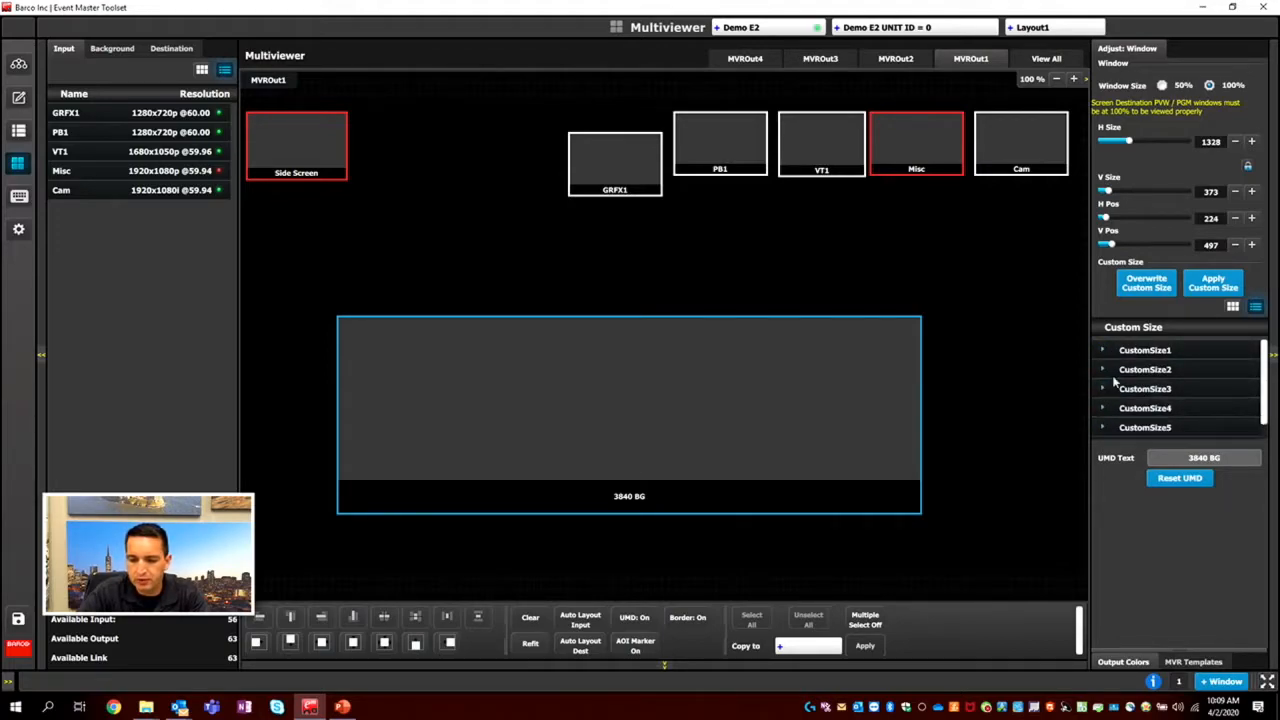
# Move the GRFX1 window above the 3840 BG window to H 336, V 170 and enlarge it to 368 x 207.
pyautogui.moveTo(619, 172); pyautogui.dragTo(430, 211)
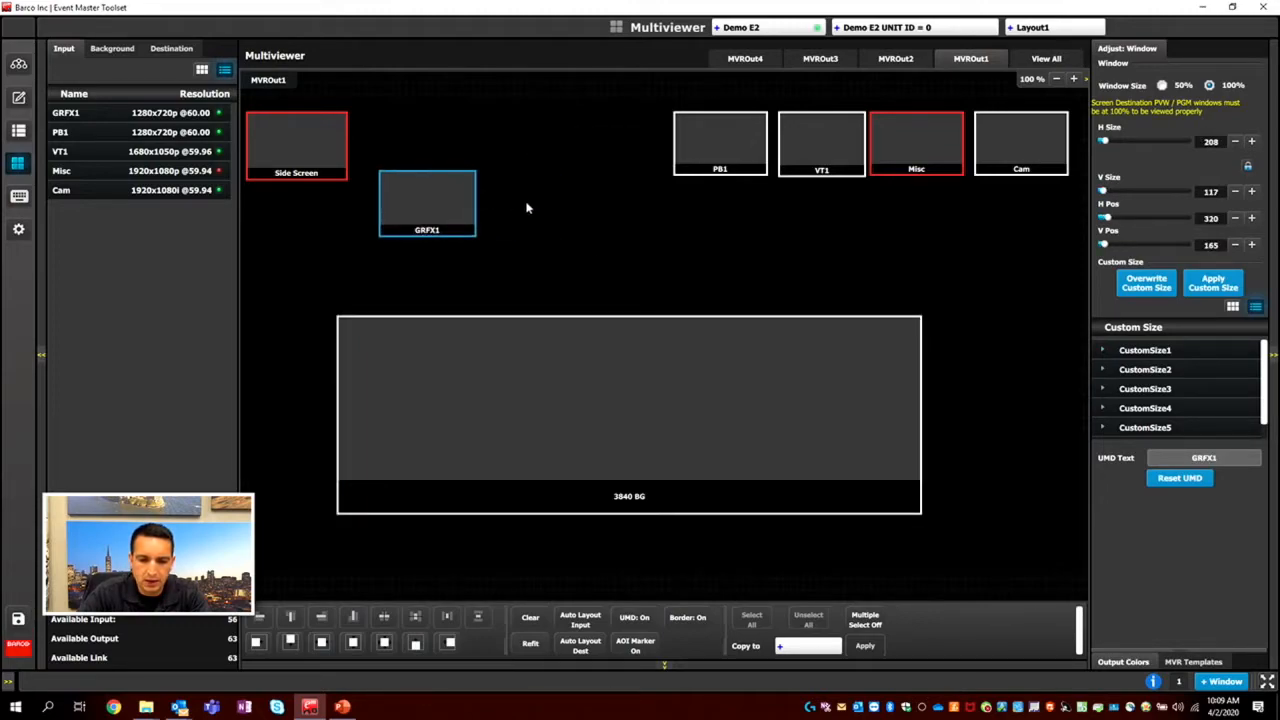
pyautogui.moveTo(521, 201); pyautogui.dragTo(554, 213)
pyautogui.moveTo(464, 223); pyautogui.dragTo(515, 221)
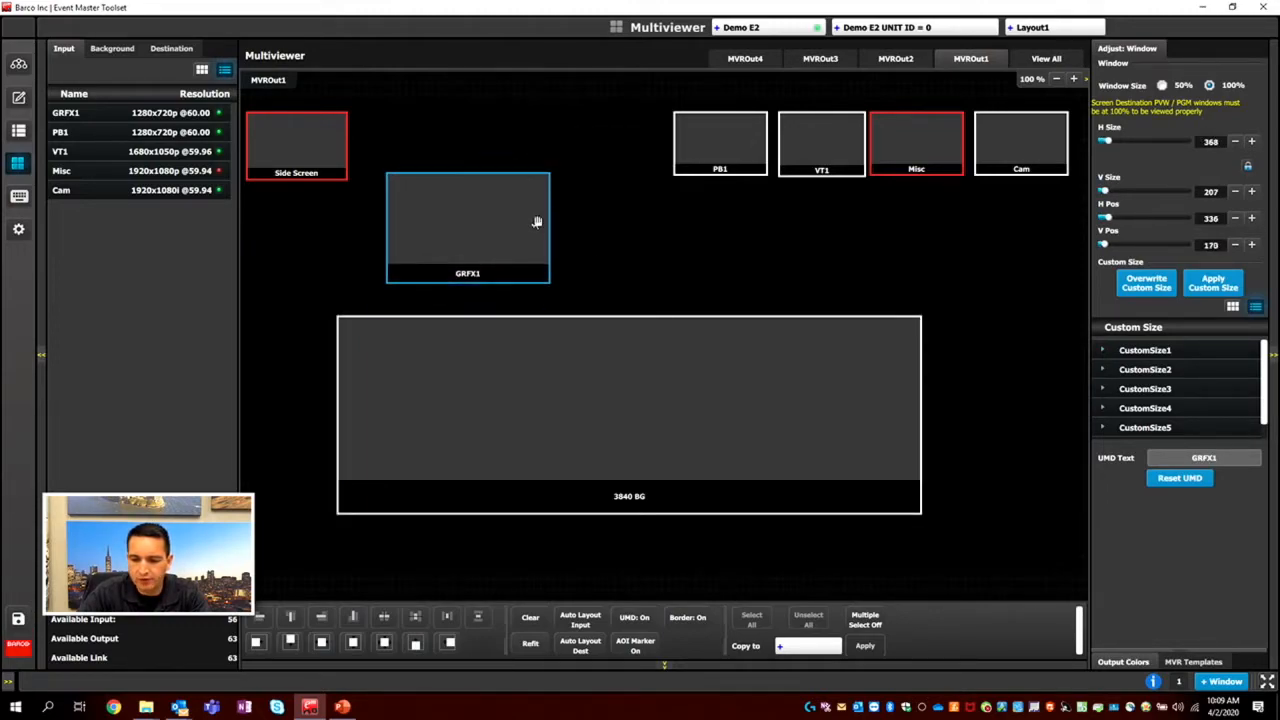
# Overwrite the CustomSize1 preset with the GRFX1 window's size and rename it "this size".
pyautogui.click(1145, 350)
pyautogui.click(1146, 283)
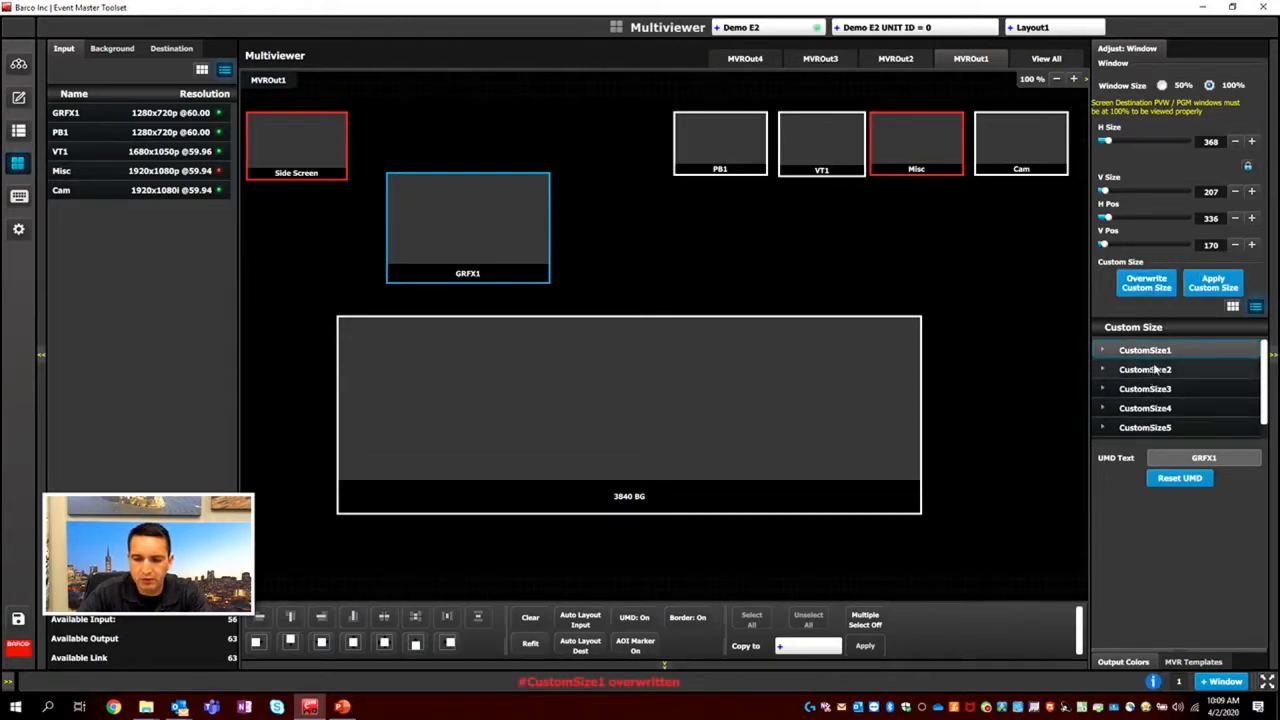
pyautogui.doubleClick(1156, 352)
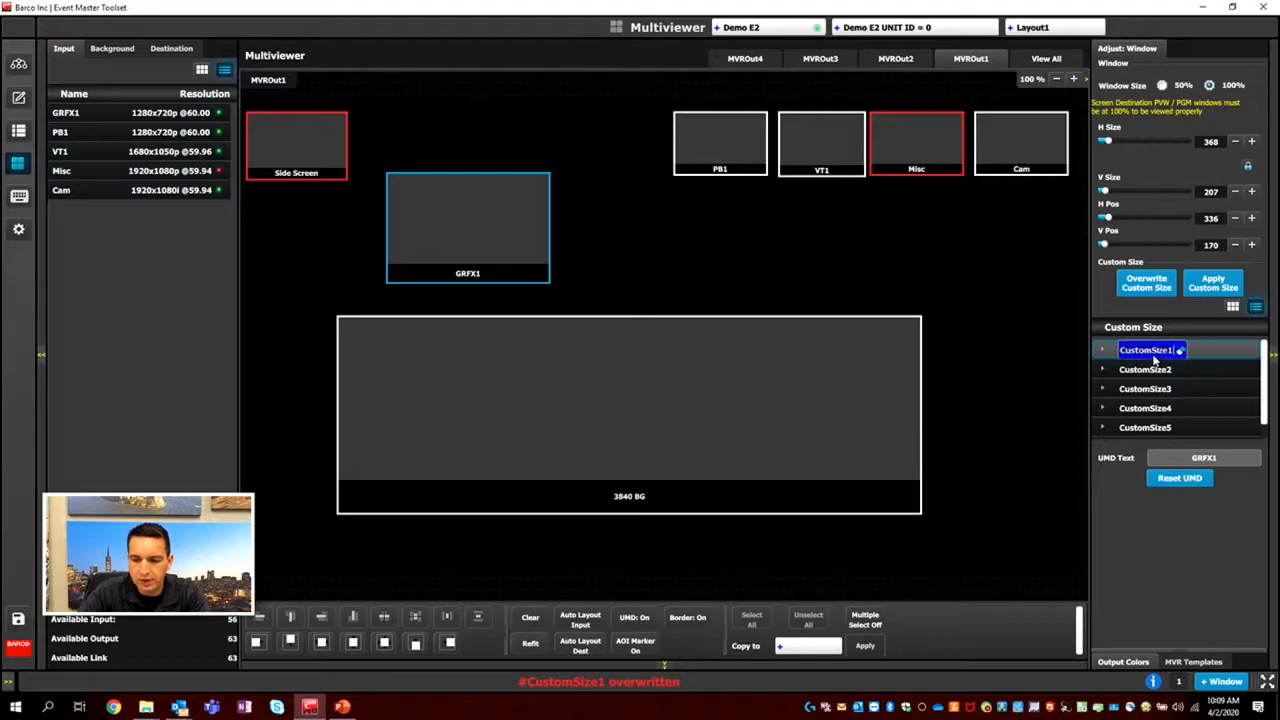
pyautogui.write('this size')
pyautogui.press('Return')
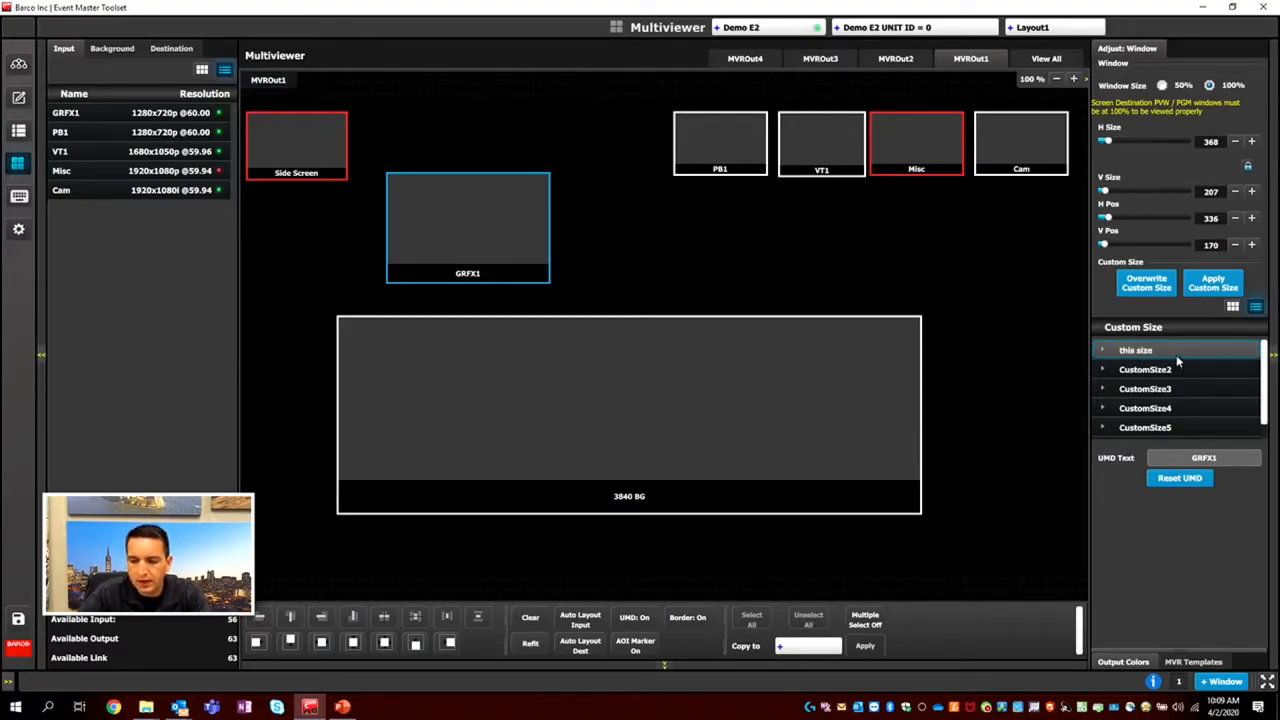
# Apply the "this size" custom size to the PB1 window and place it beside GRFX1 at H 720, V 169.
pyautogui.moveTo(740, 120); pyautogui.dragTo(686, 217)
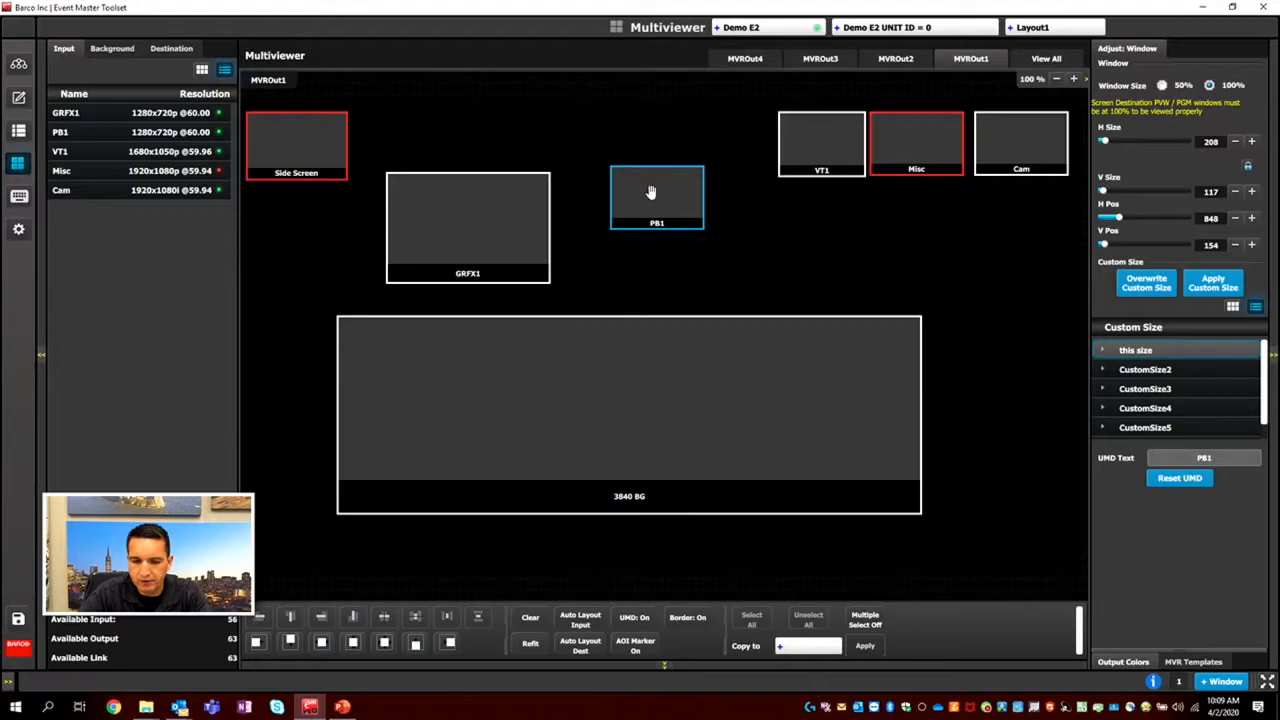
pyautogui.click(1210, 287)
pyautogui.moveTo(678, 221); pyautogui.dragTo(631, 210)
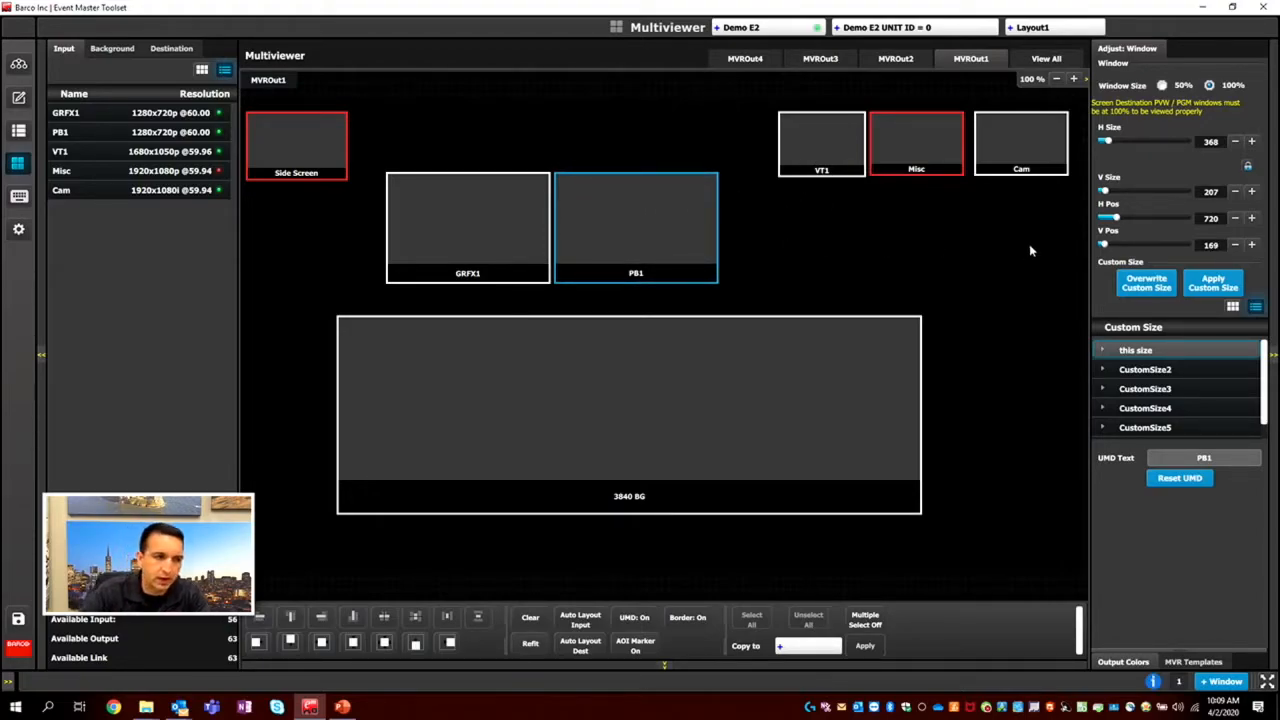
# Shrink the PB1 window and move it closer to VT1, and raise the GRFX1 window to H 336, V 94.
pyautogui.moveTo(718, 189); pyautogui.dragTo(687, 158)
pyautogui.moveTo(480, 237); pyautogui.dragTo(486, 194)
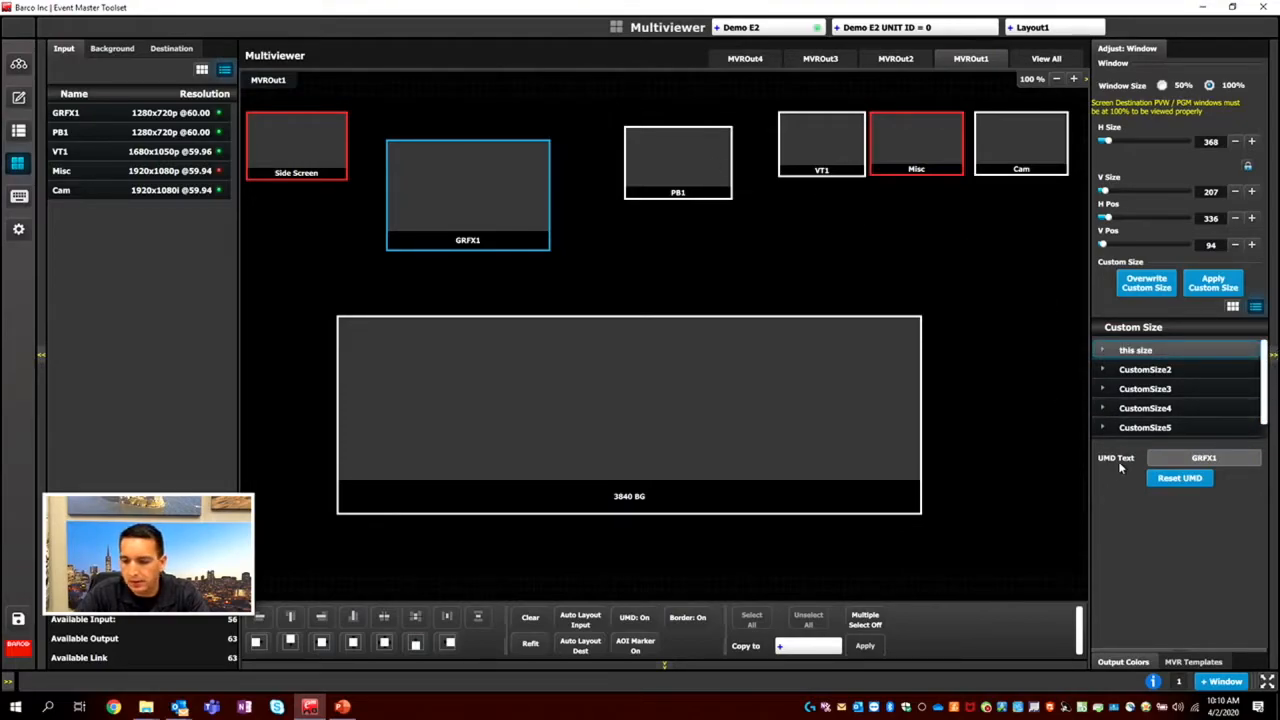
# Change the GRFX1 window's UMD text to "this umd" and reset it to the default label.
pyautogui.click(1226, 460)
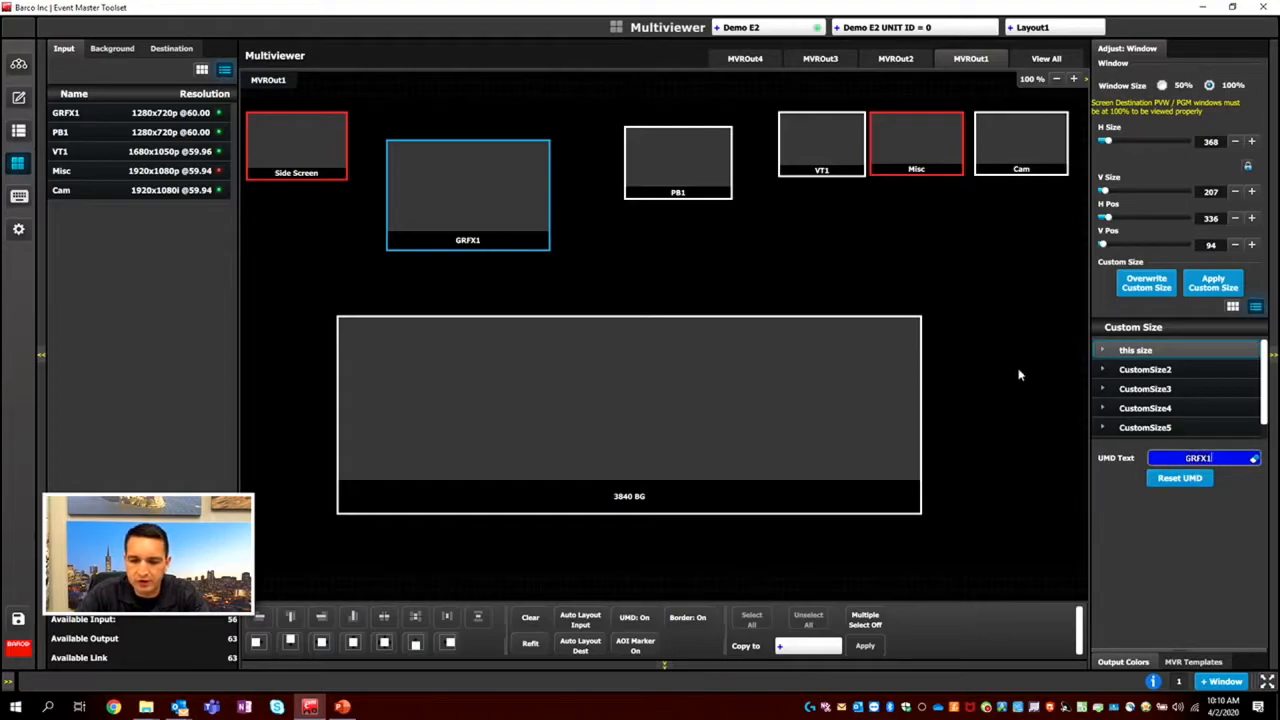
pyautogui.write('this umd')
pyautogui.press('BackSpace')
pyautogui.write('d')
pyautogui.press('Return')
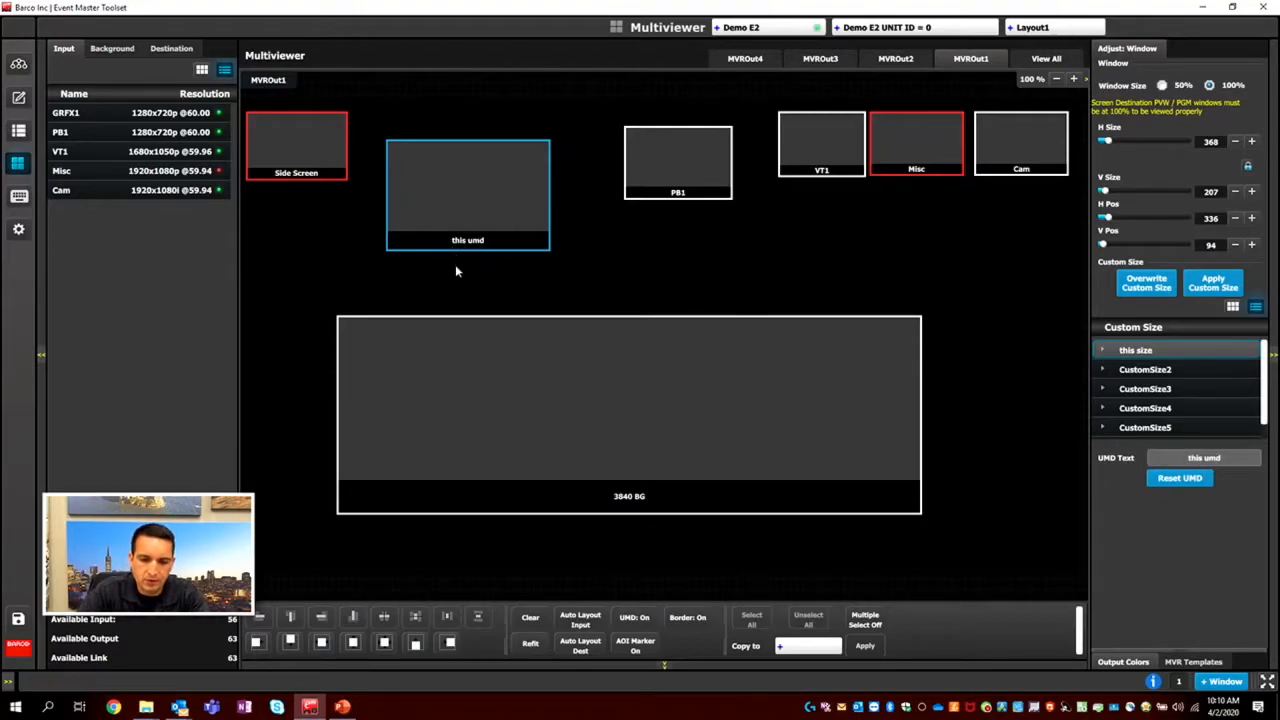
pyautogui.click(1179, 479)
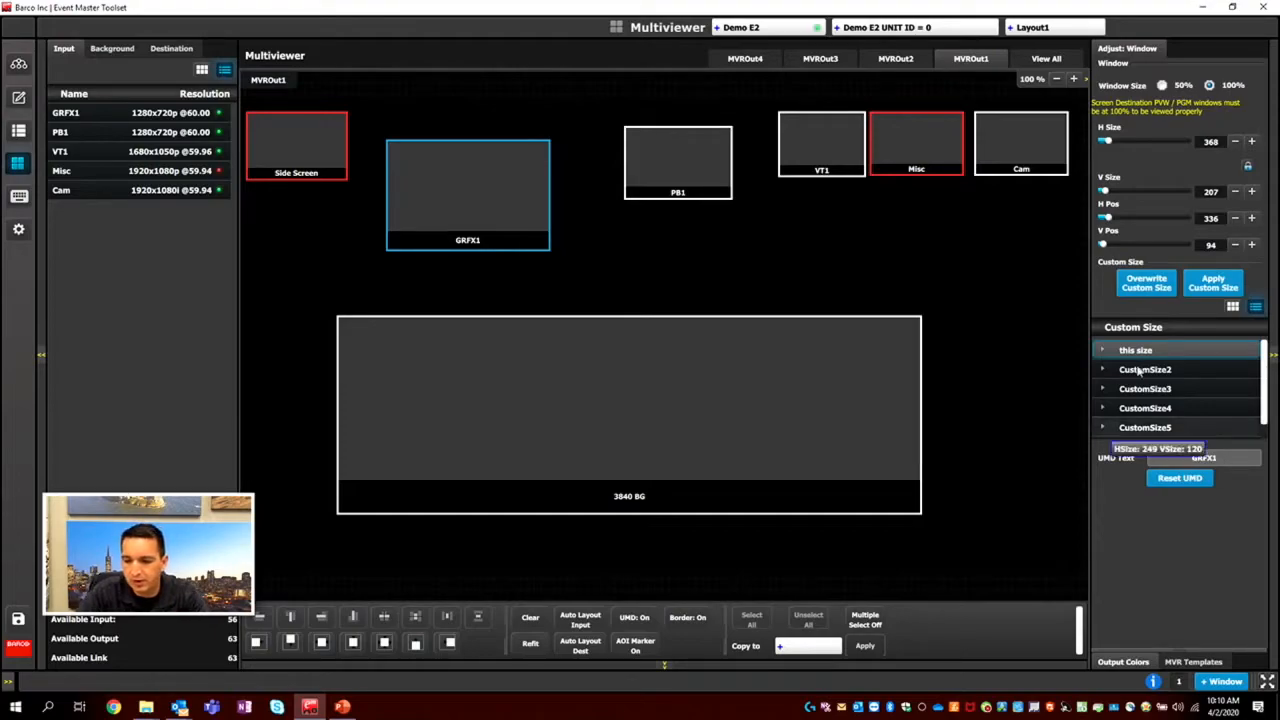
# Give the Cam window a custom UMD label with the camera owner's name and reset it to the default.
pyautogui.click(1020, 155)
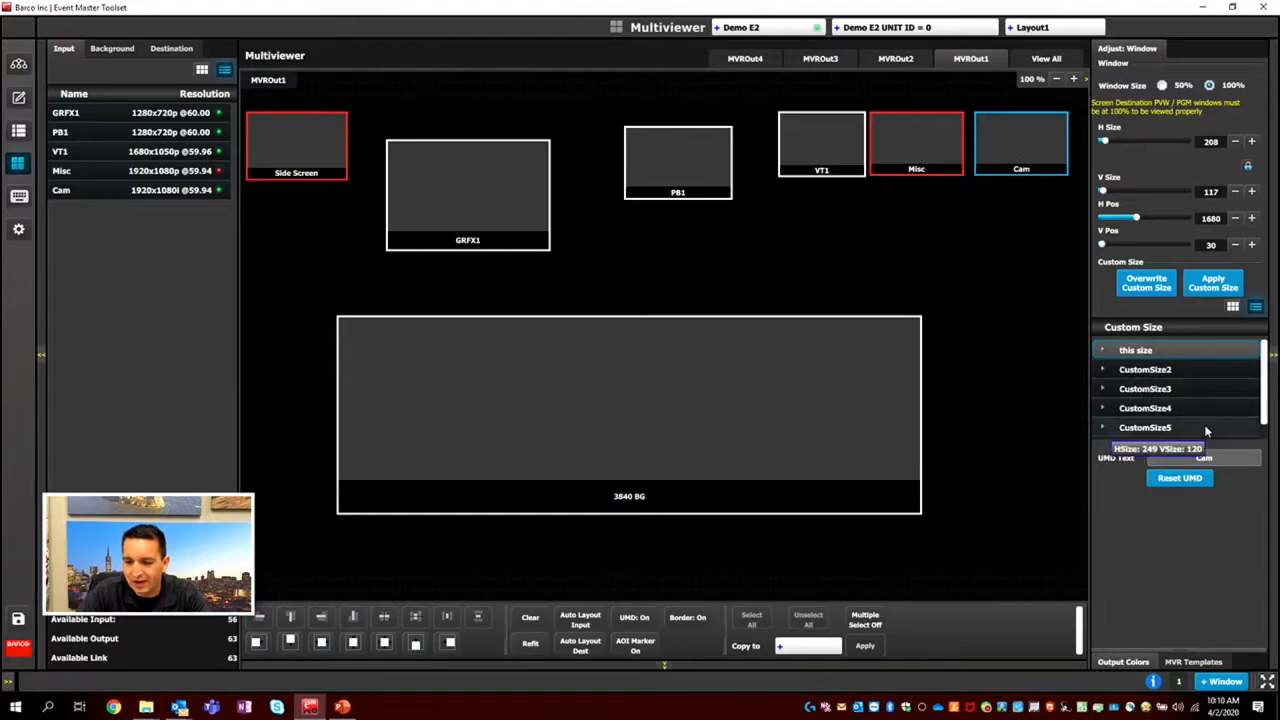
pyautogui.click(1220, 461)
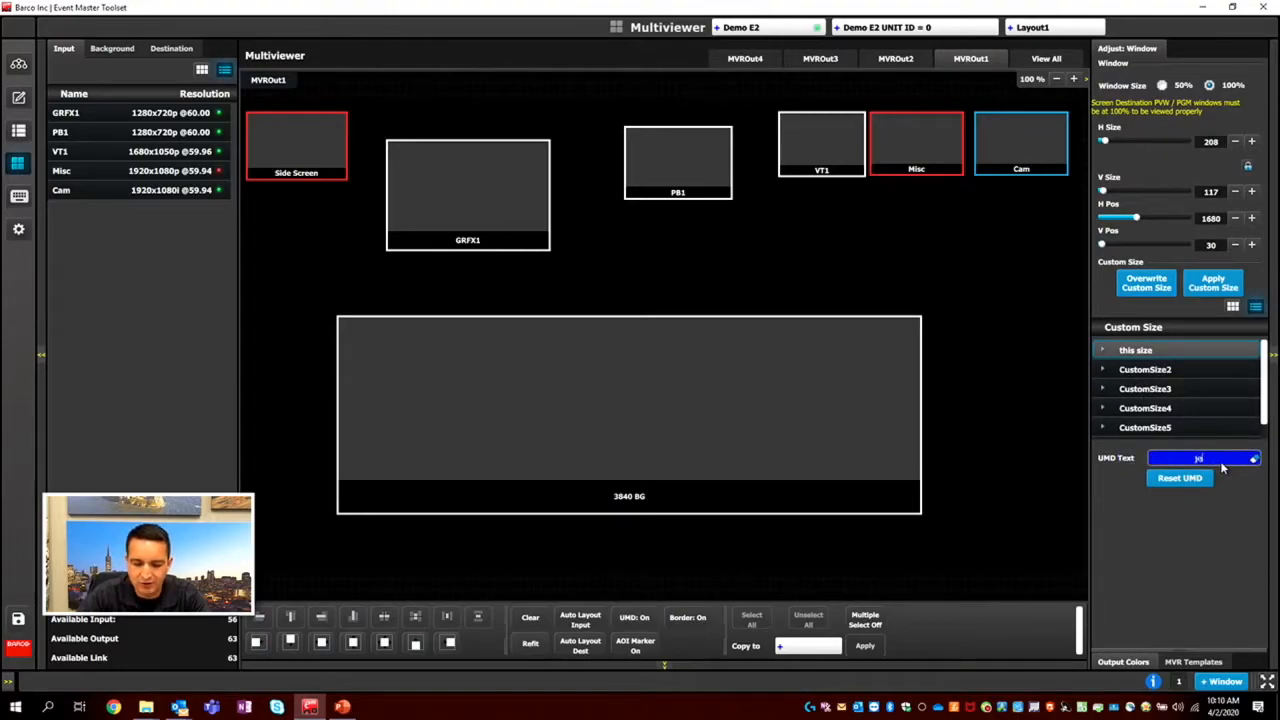
pyautogui.press('Return')
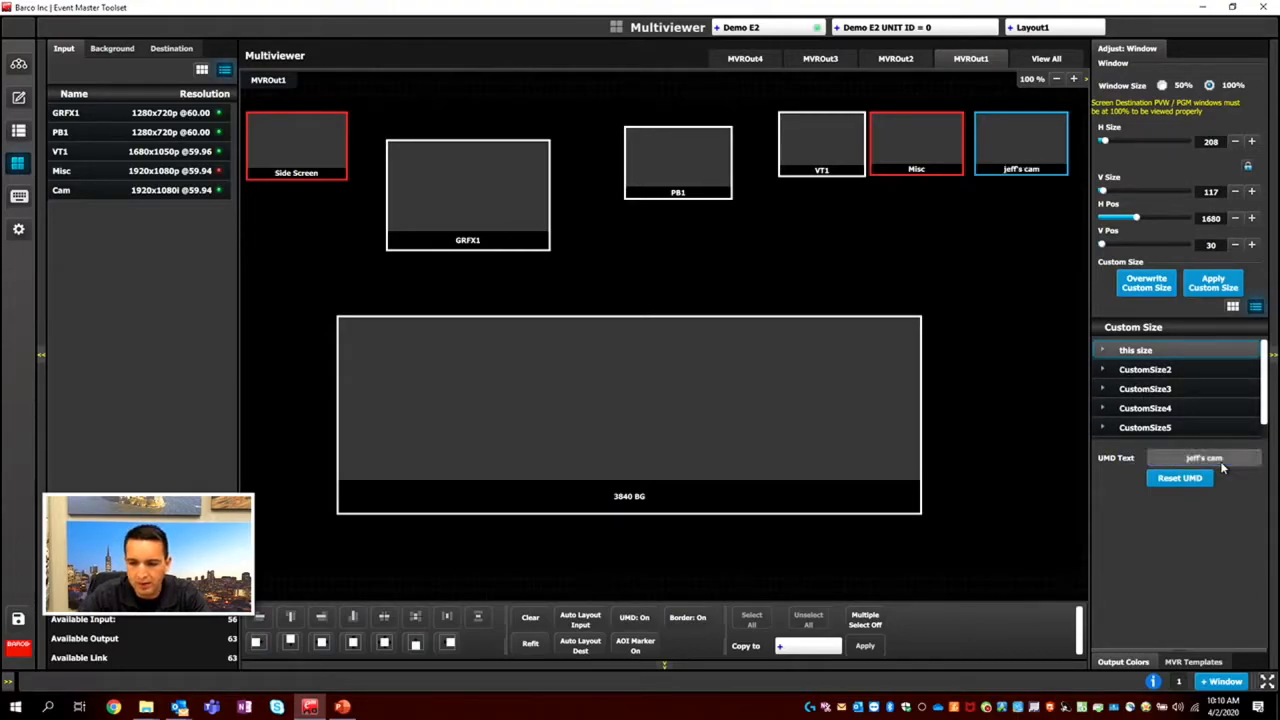
pyautogui.click(1199, 479)
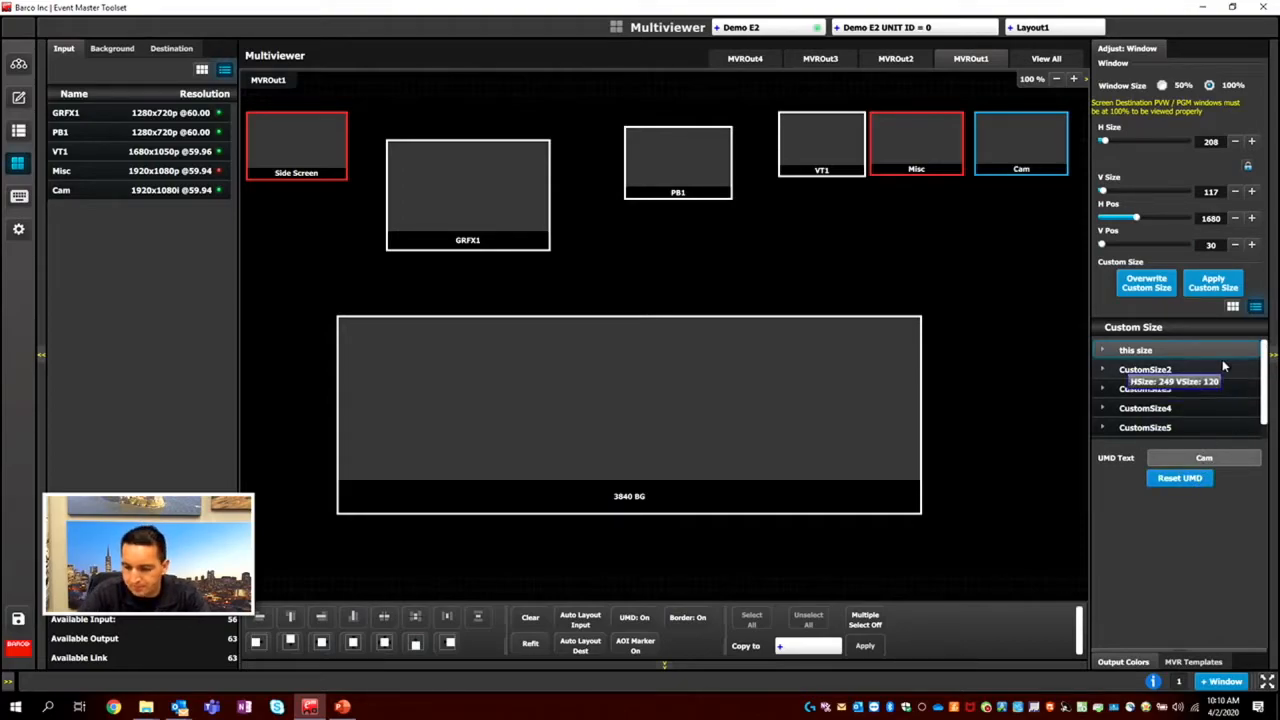
# Set the MVROut1 border colour to light yellow (red 1016, green 1000, blue 512).
pyautogui.click(1123, 662)
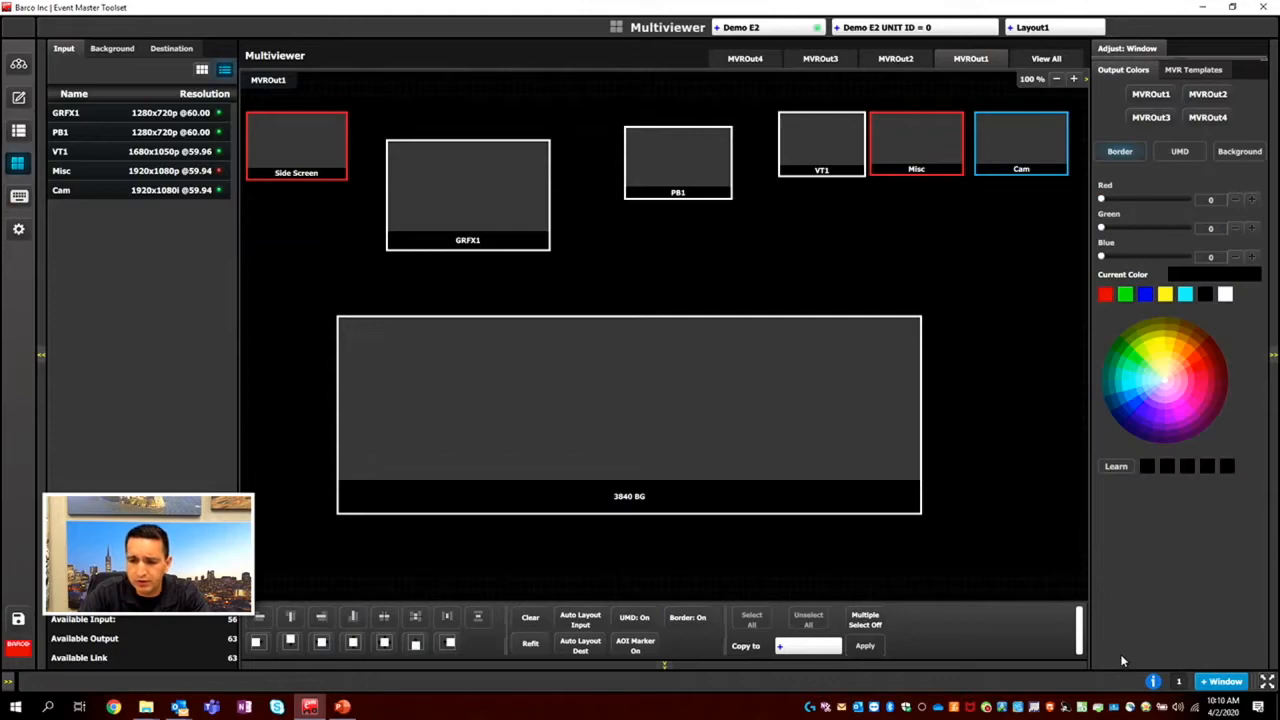
pyautogui.click(1150, 97)
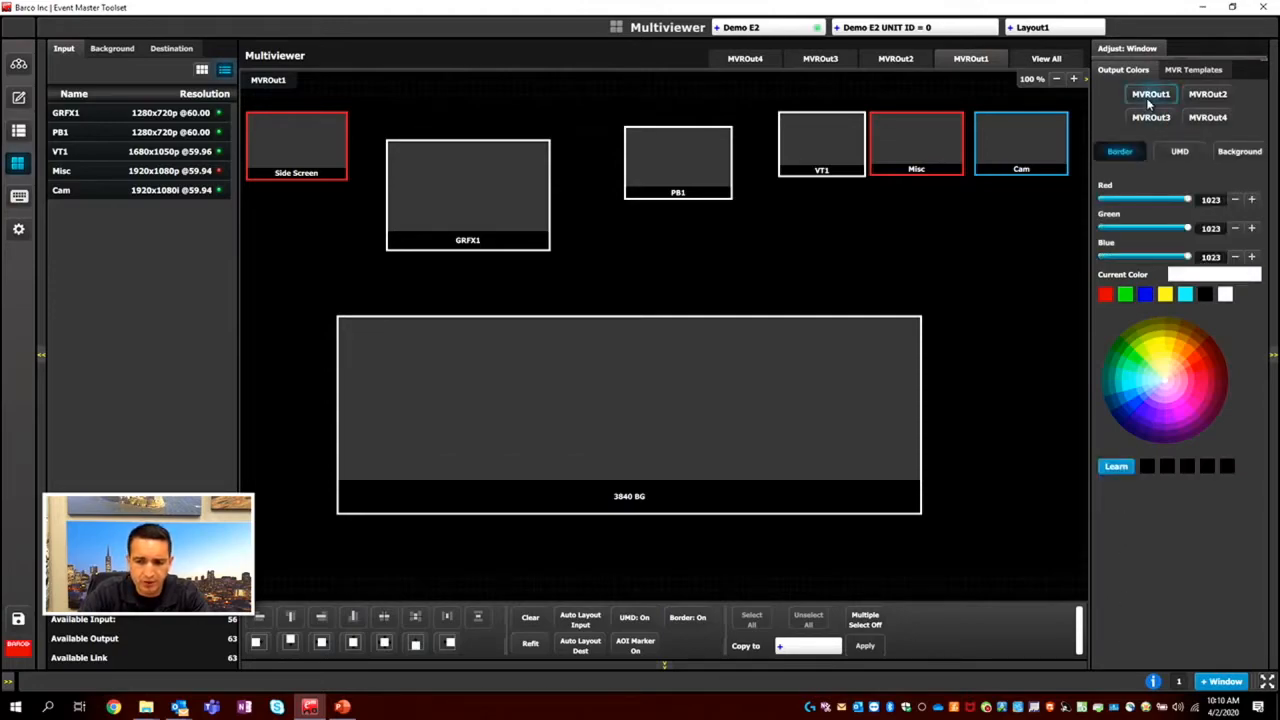
pyautogui.moveTo(1182, 344); pyautogui.dragTo(1165, 368)
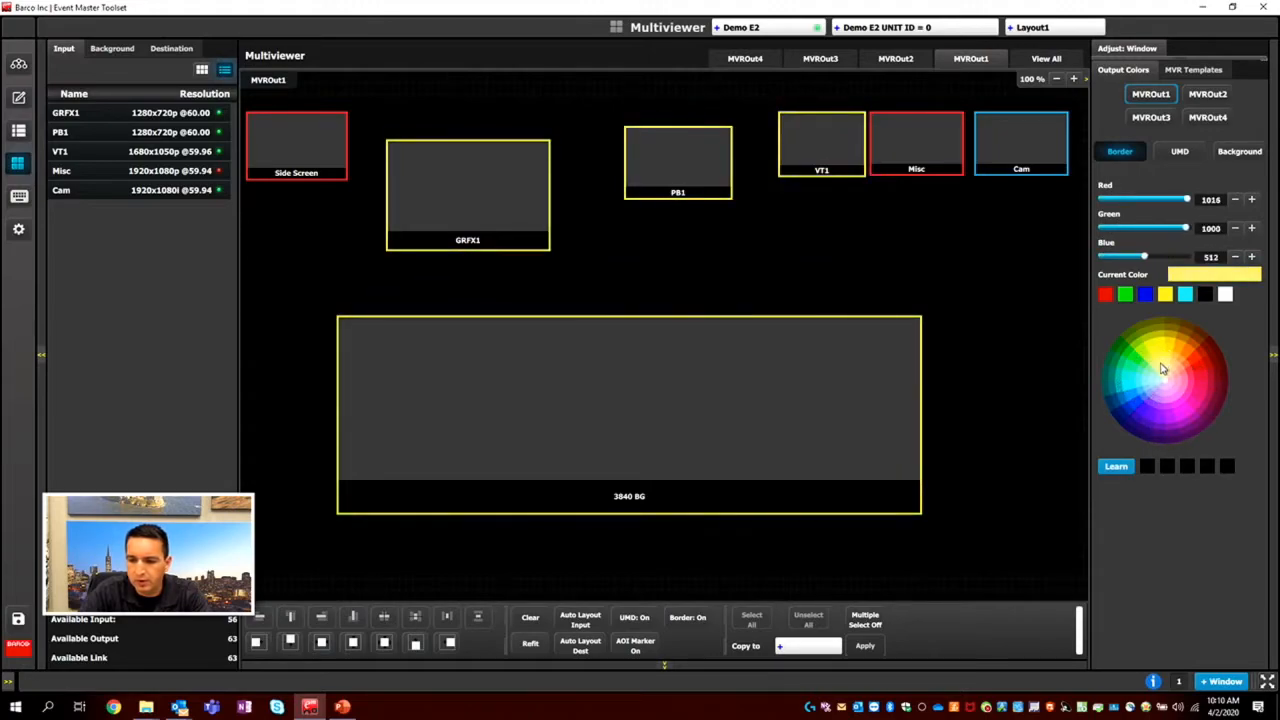
# Set the UMD colour of MVROut1 to teal using the colour wheel.
pyautogui.click(1177, 151)
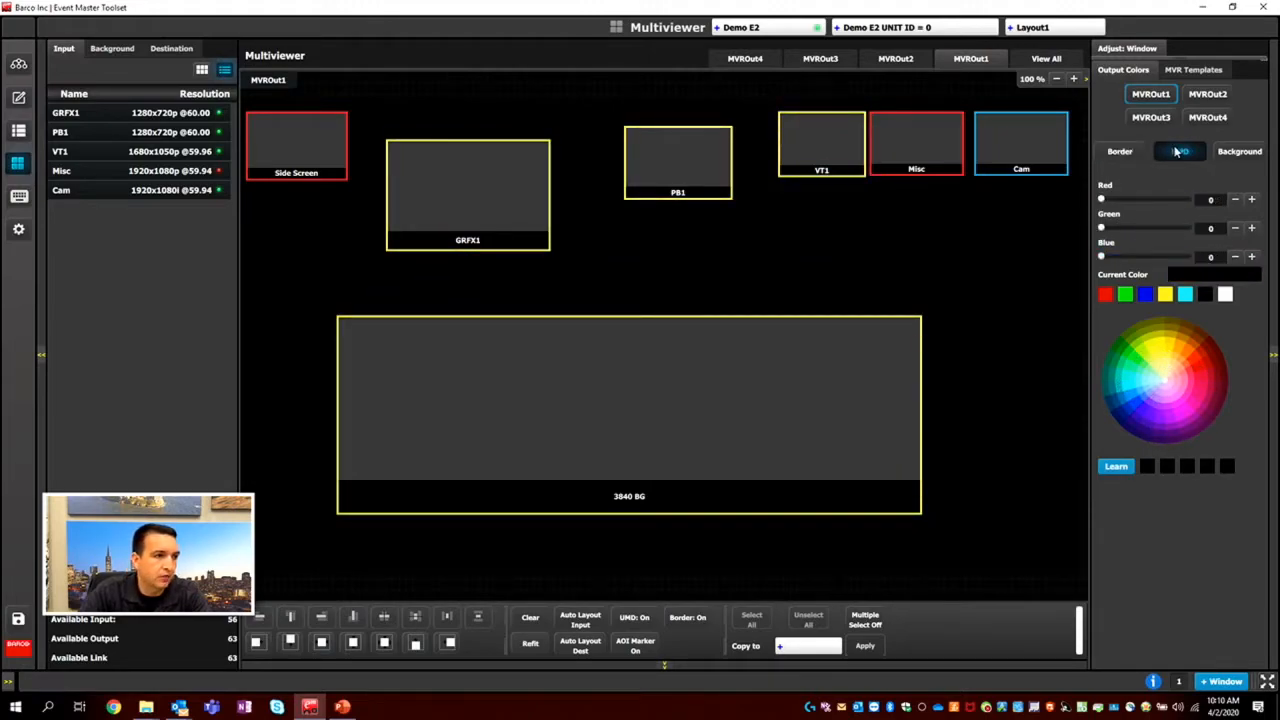
pyautogui.click(1155, 357)
pyautogui.moveTo(1155, 357); pyautogui.dragTo(1178, 408)
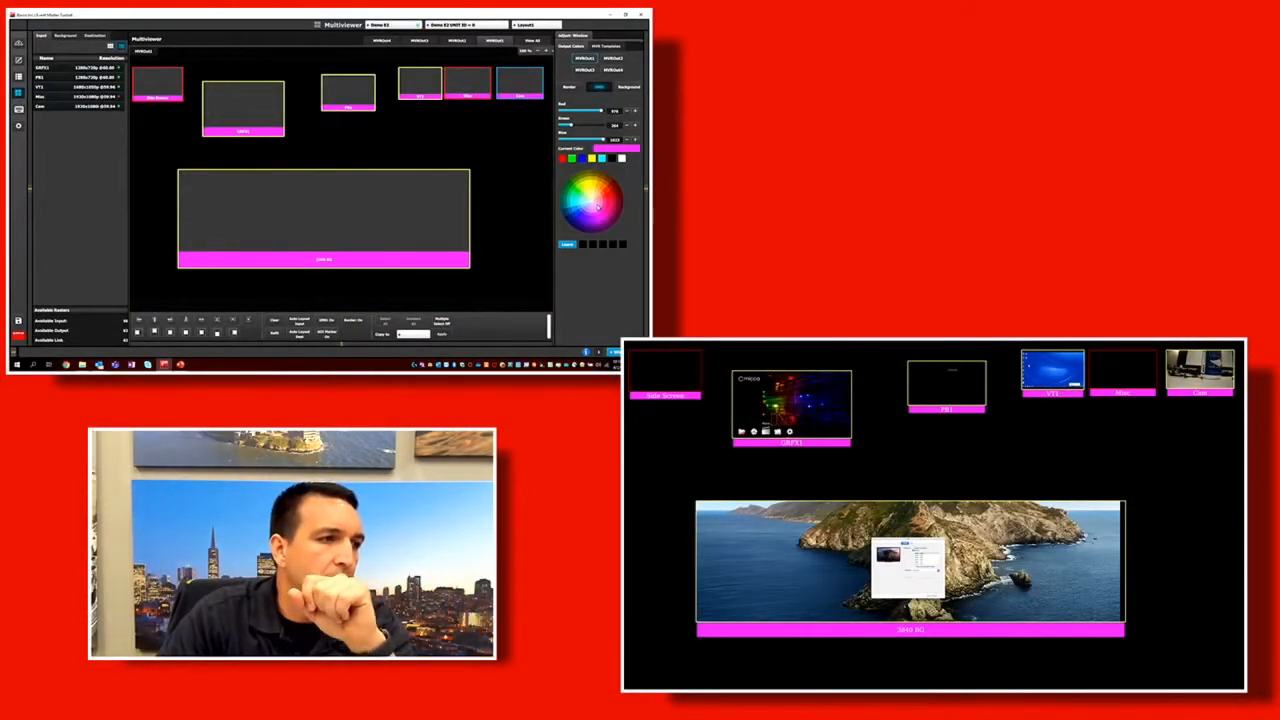
pyautogui.moveTo(597, 211)
pyautogui.mouseDown()
pyautogui.moveTo(608, 188)
pyautogui.moveTo(584, 188)
pyautogui.moveTo(597, 226)
pyautogui.moveTo(606, 203)
pyautogui.moveTo(586, 186)
pyautogui.moveTo(612, 199)
pyautogui.mouseUp()
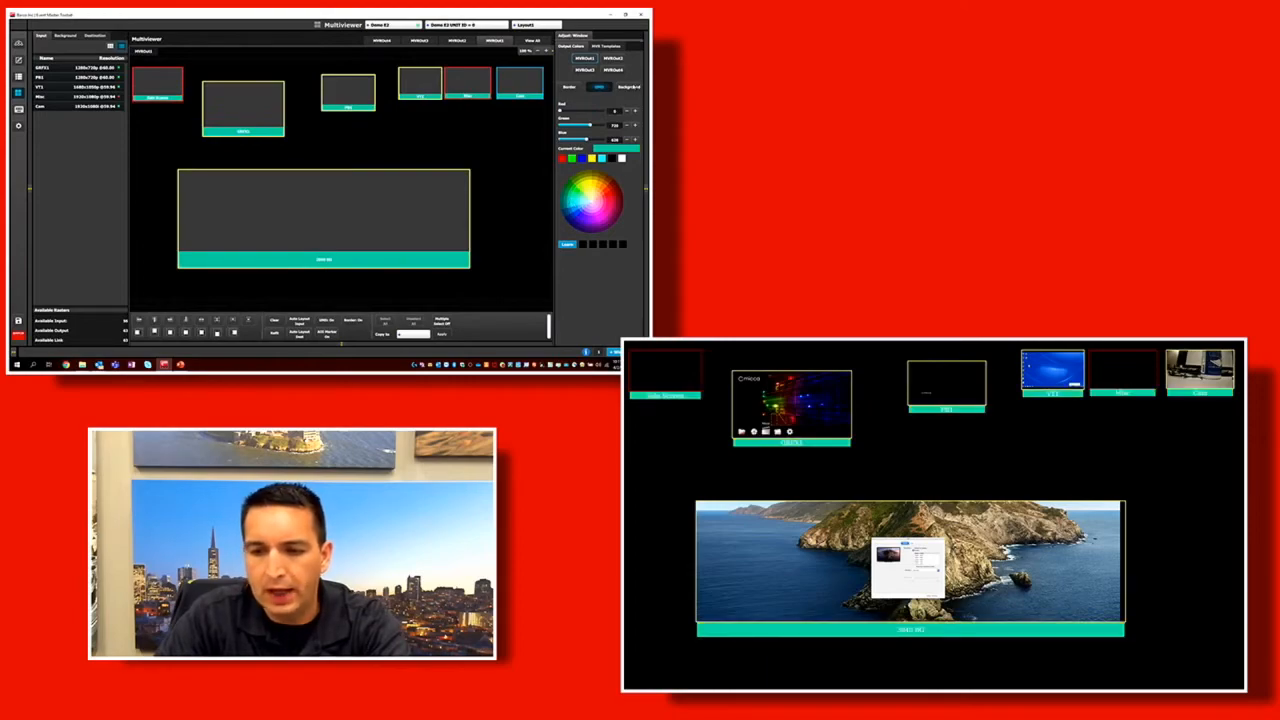
# Try red, blue, green and white as the MVROut1 background colour and restore it to black.
pyautogui.click(630, 88)
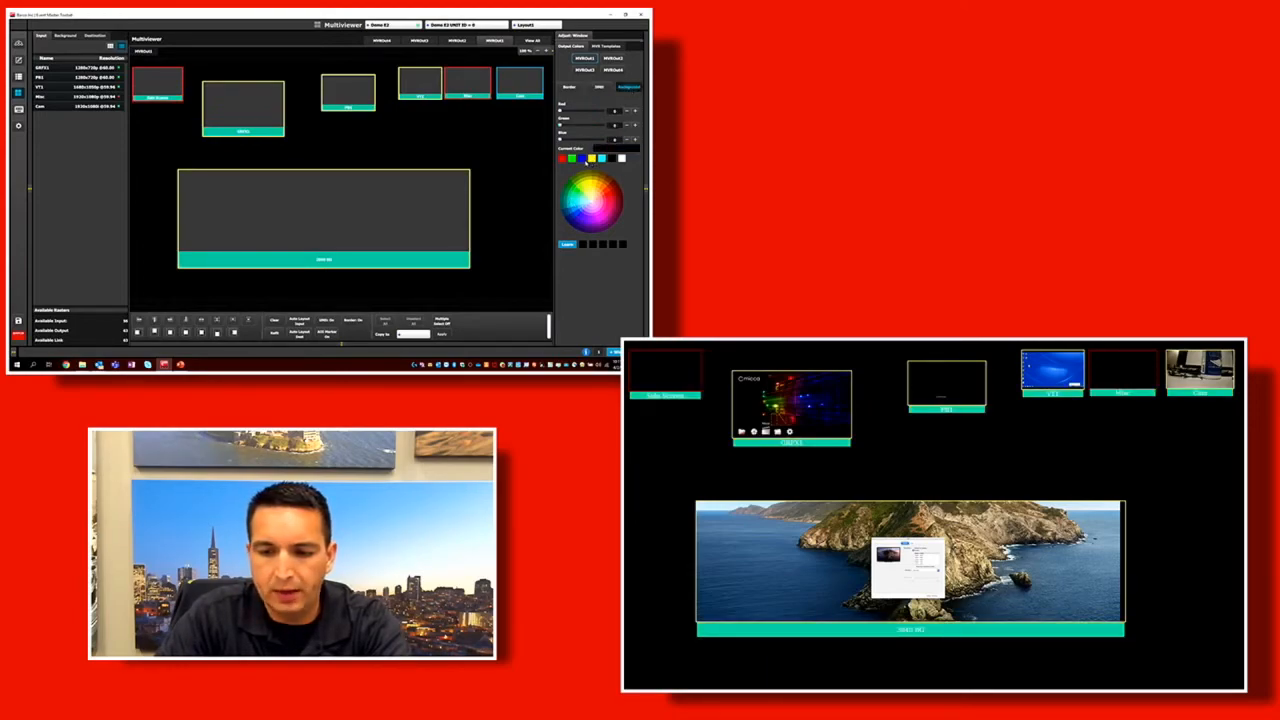
pyautogui.click(564, 159)
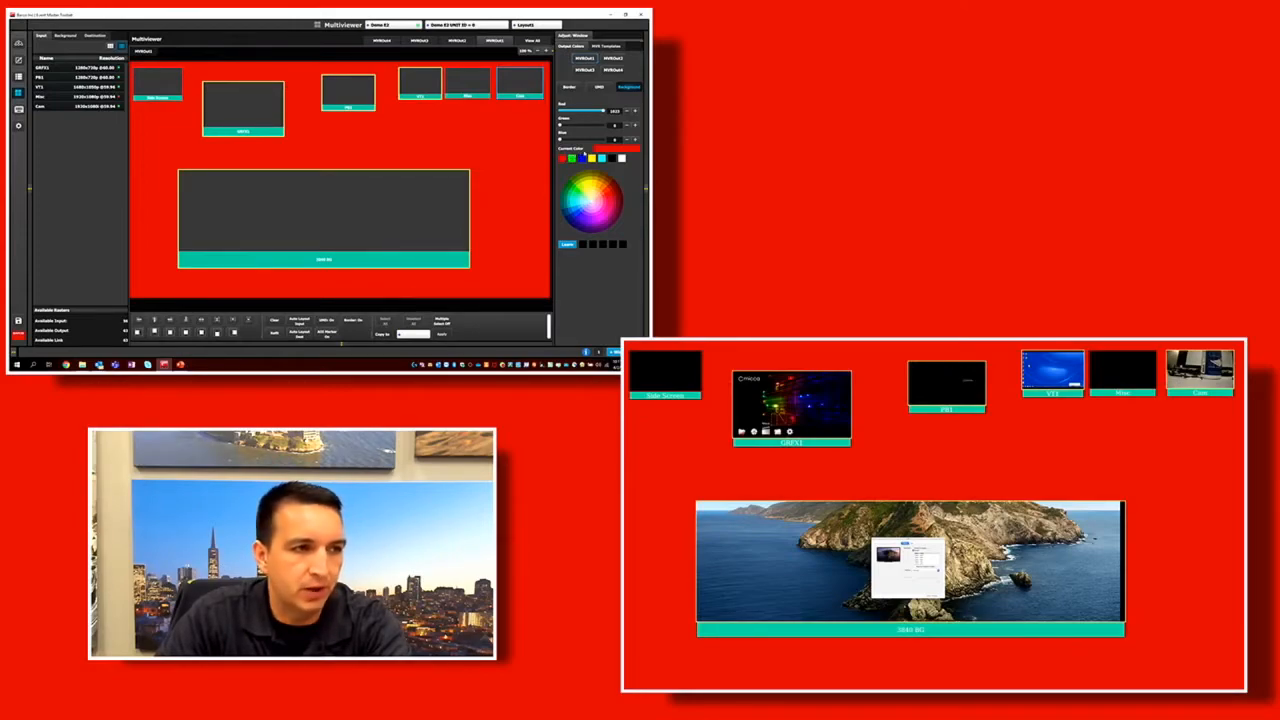
pyautogui.click(582, 159)
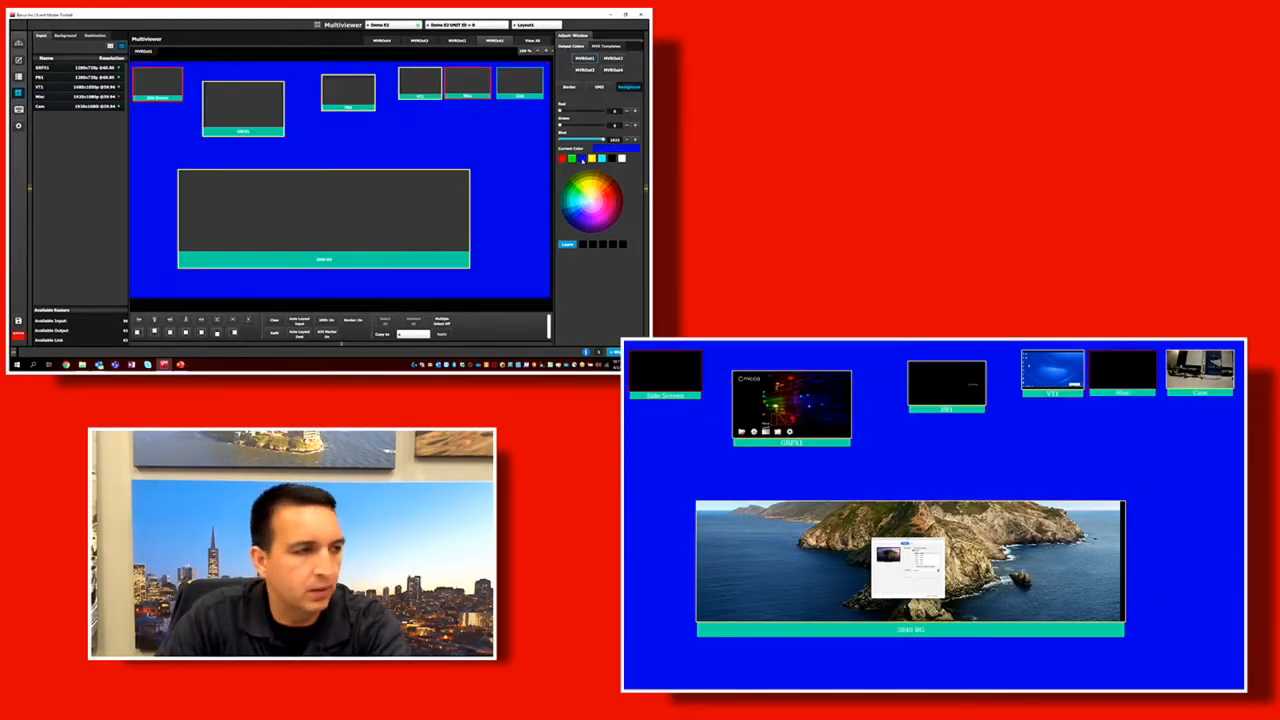
pyautogui.click(572, 159)
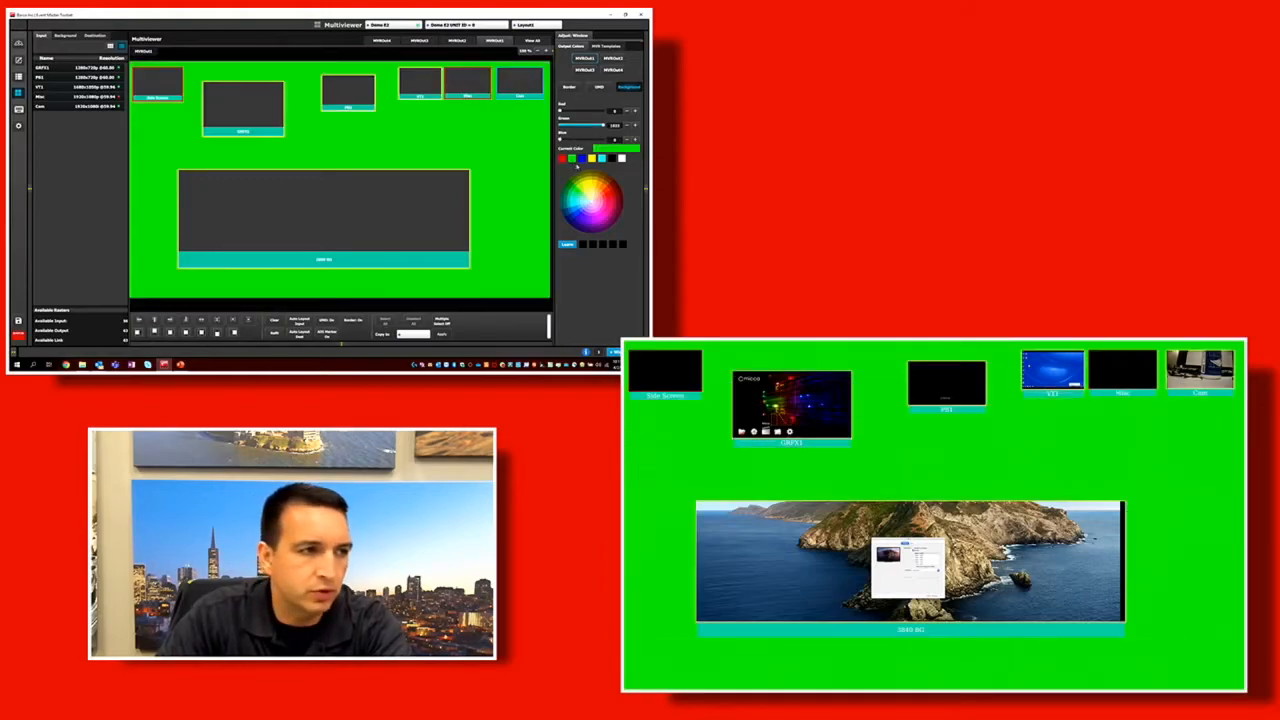
pyautogui.click(621, 159)
pyautogui.click(612, 159)
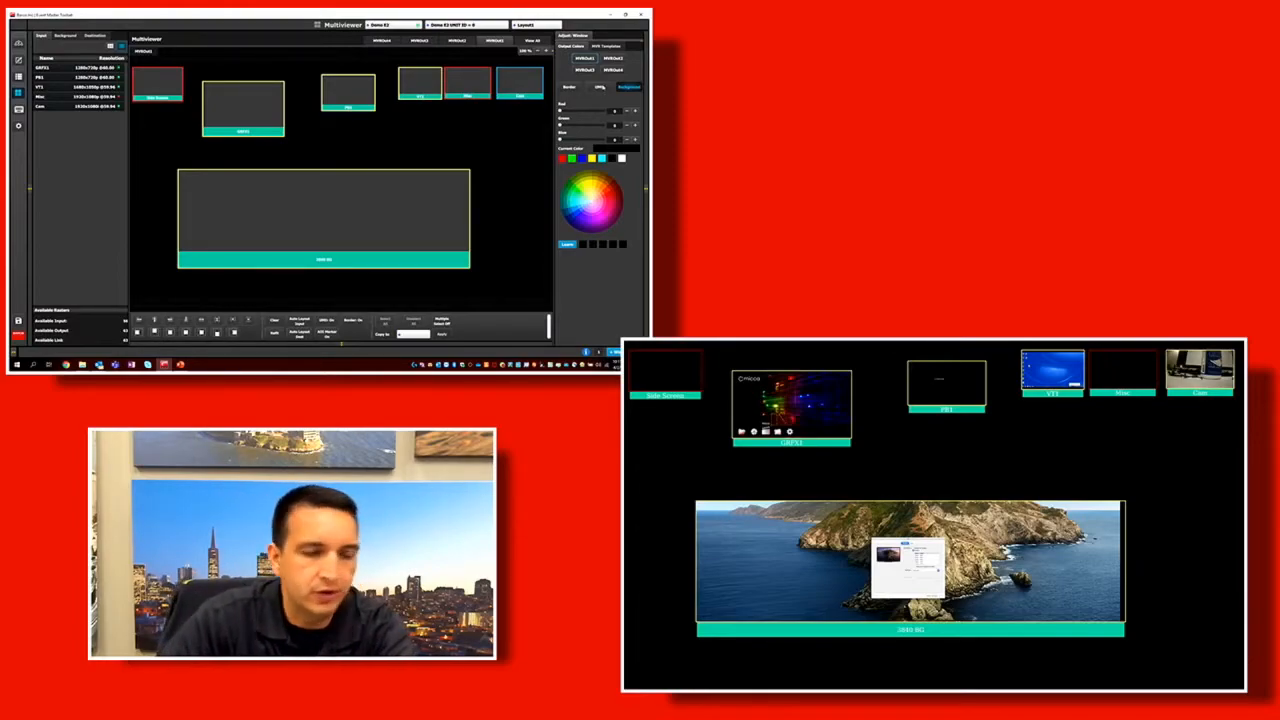
# Move the 3840 BG window slightly, and rebuild the MVROut1 layout with the automatic input layout, accepting the overwrite.
pyautogui.moveTo(329, 200)
pyautogui.mouseDown()
pyautogui.moveTo(333, 221)
pyautogui.moveTo(319, 219)
pyautogui.moveTo(343, 210)
pyautogui.mouseUp()
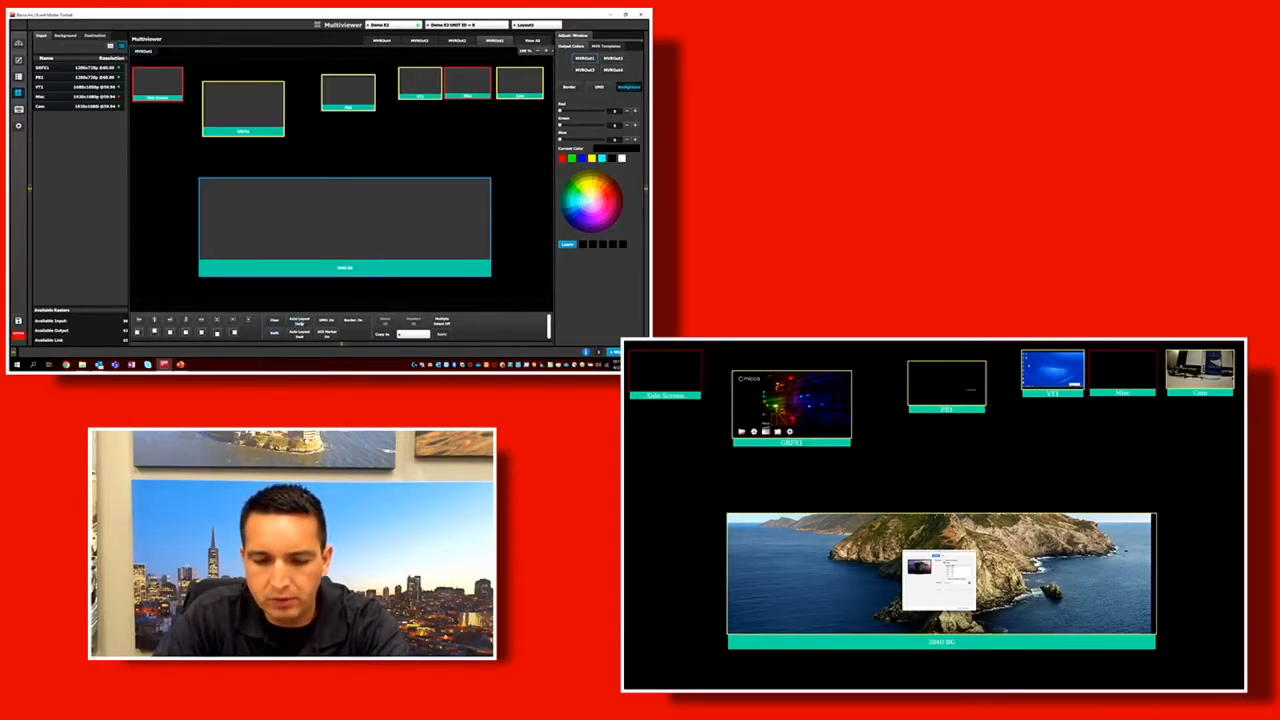
pyautogui.click(298, 323)
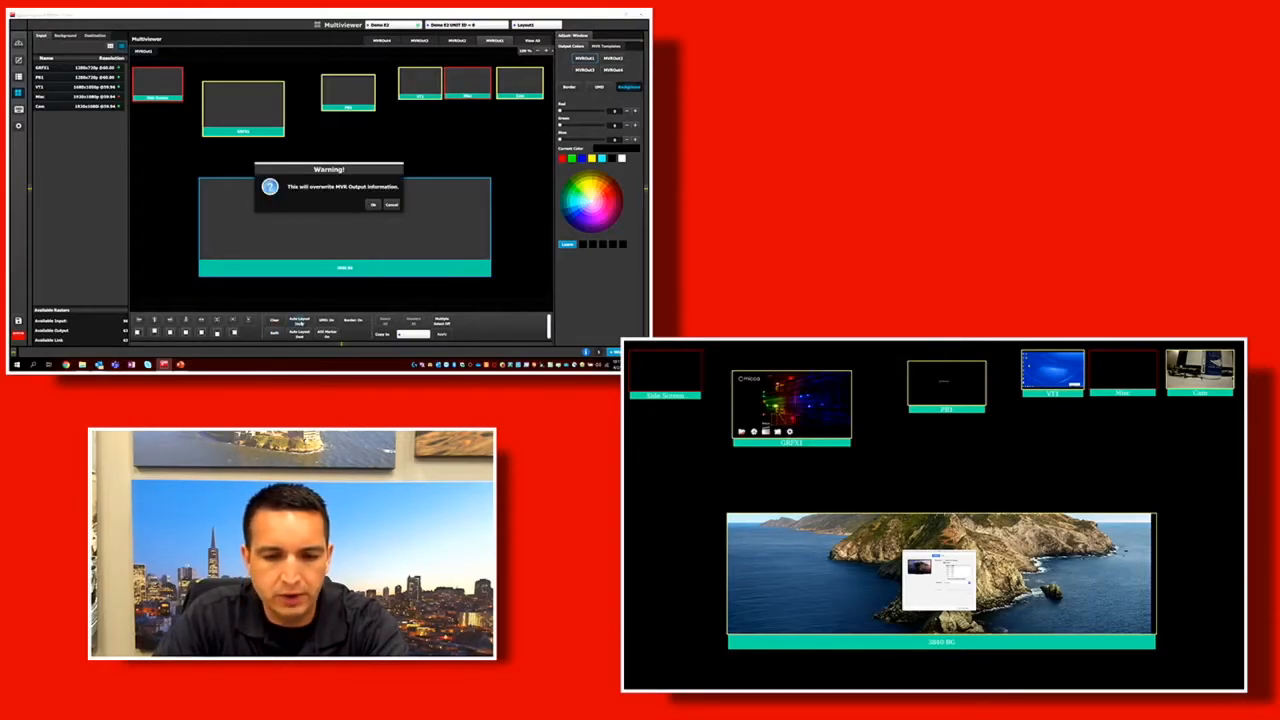
pyautogui.click(372, 204)
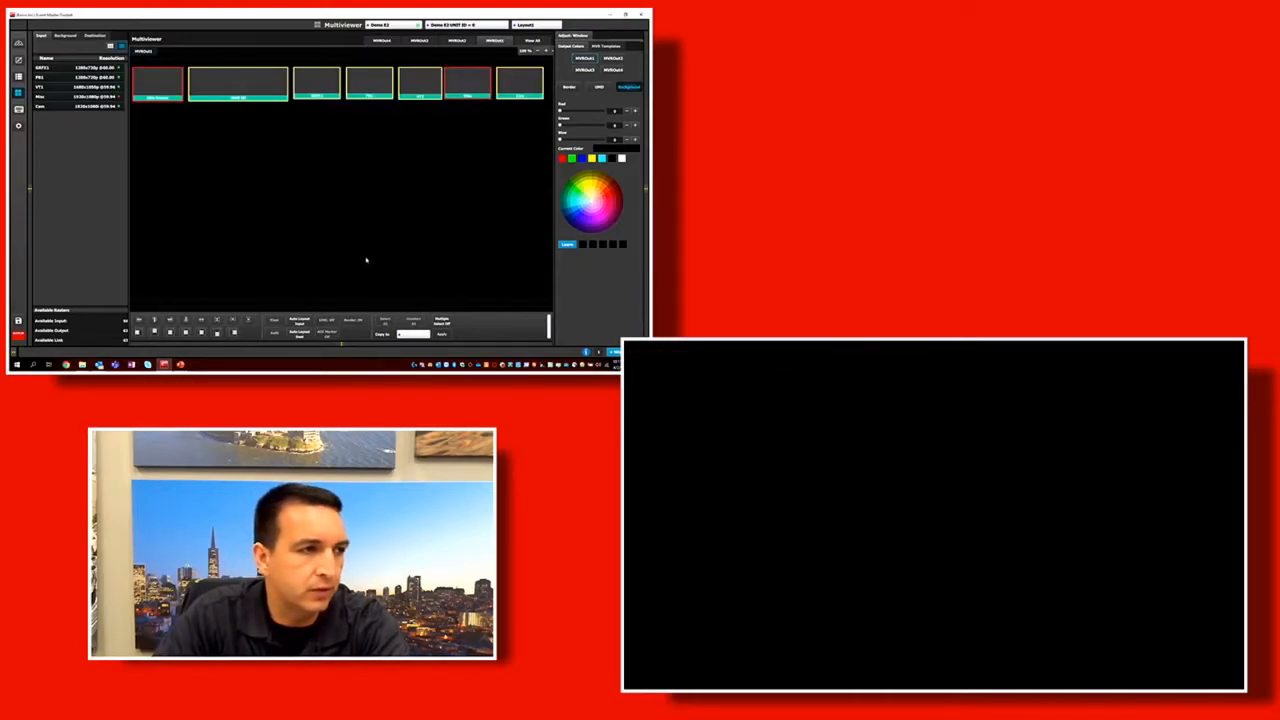
# Add the Wide Screen destination's program and preview windows to MVROut1, with preview directly below program.
pyautogui.click(69, 40)
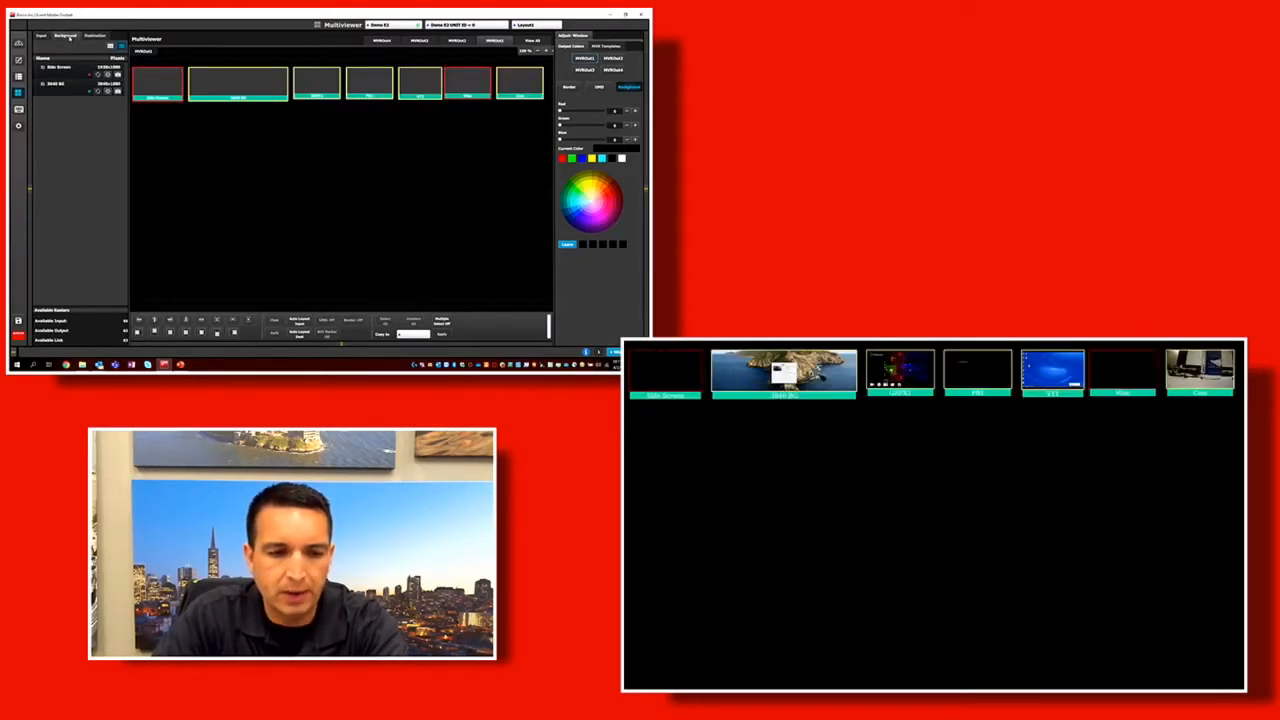
pyautogui.moveTo(58, 67); pyautogui.dragTo(143, 124)
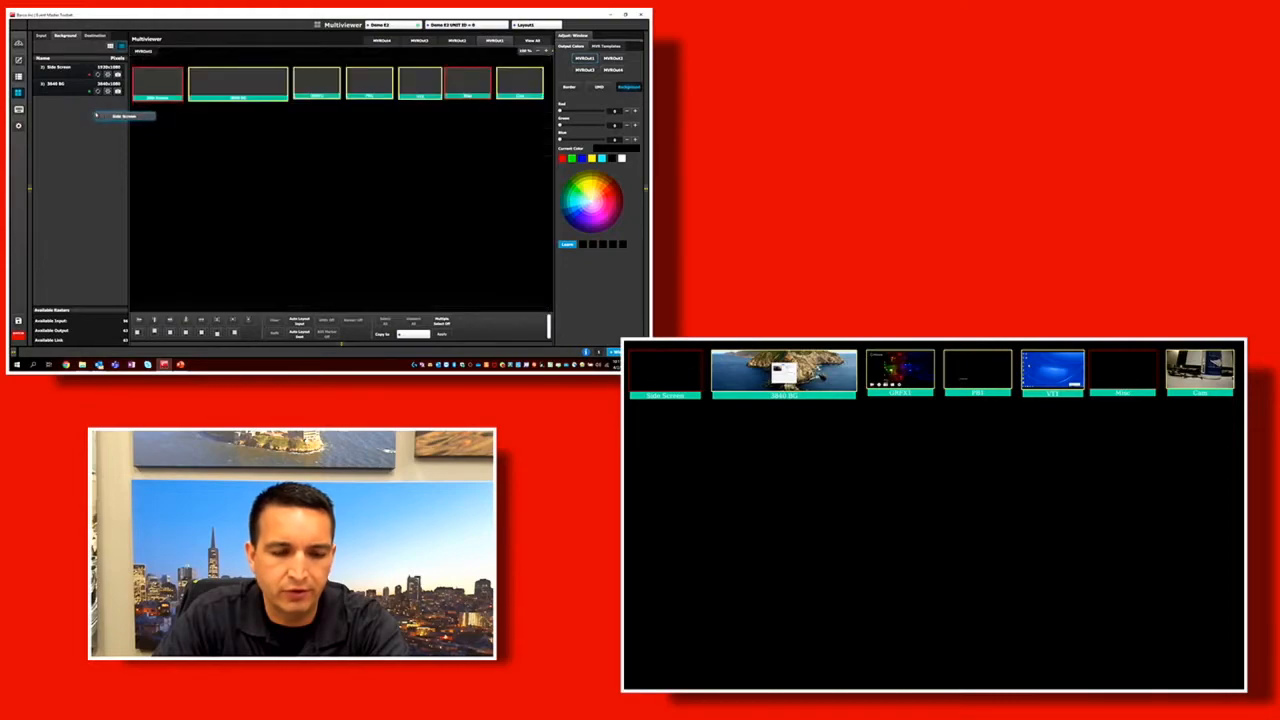
pyautogui.click(95, 36)
pyautogui.moveTo(54, 118); pyautogui.dragTo(284, 136)
pyautogui.moveTo(68, 83); pyautogui.dragTo(207, 191)
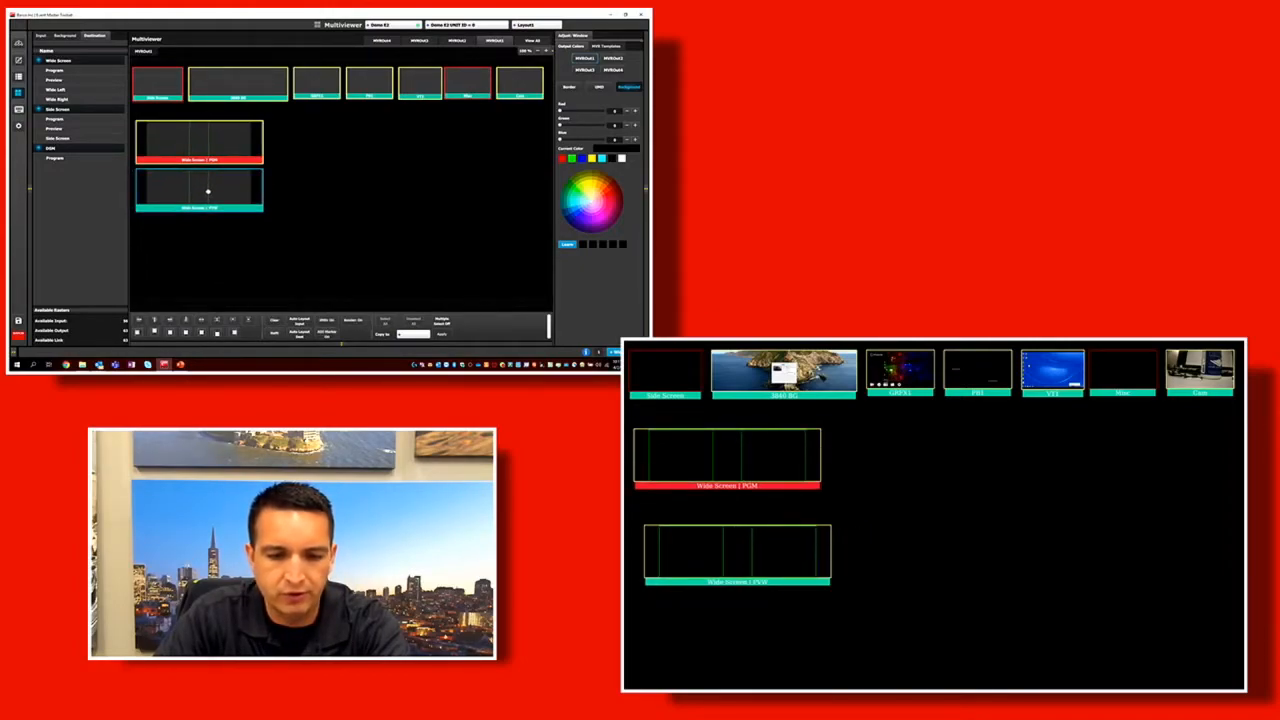
# Add the Side Screen program and preview windows beside the Wide Screen pair, and place the DSM program window beyond them.
pyautogui.moveTo(76, 120); pyautogui.dragTo(334, 134)
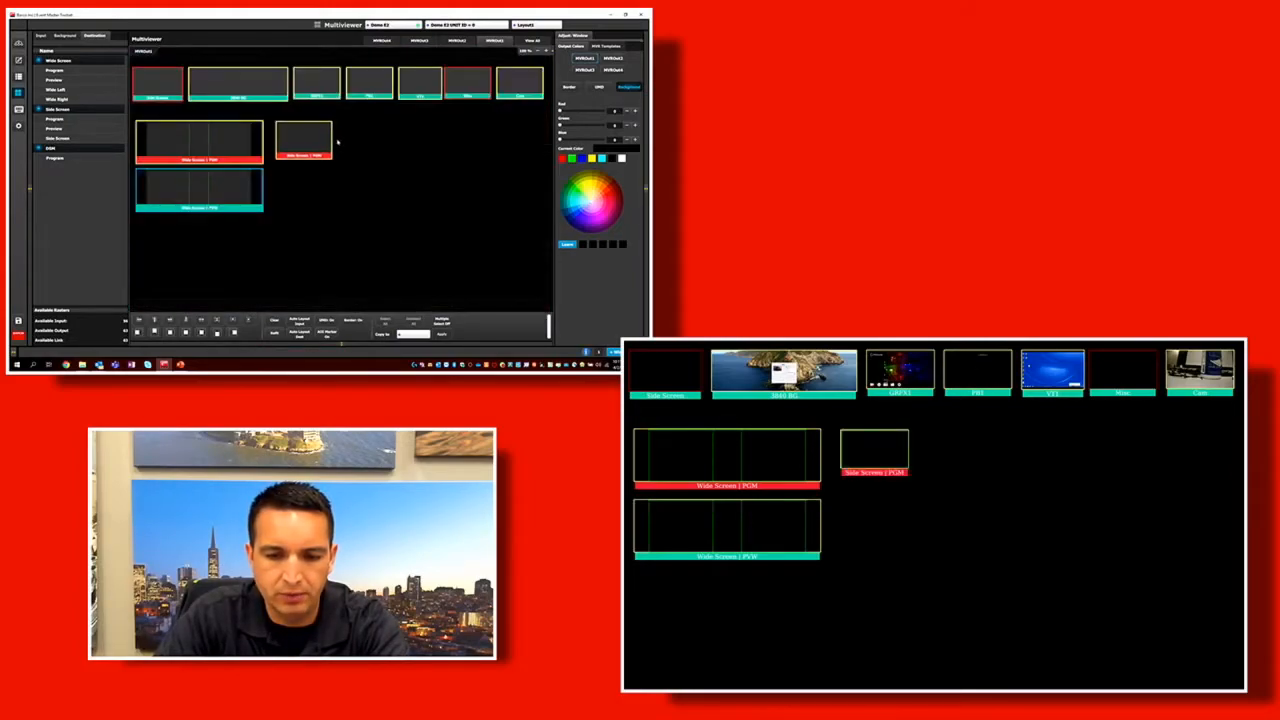
pyautogui.moveTo(83, 129); pyautogui.dragTo(305, 186)
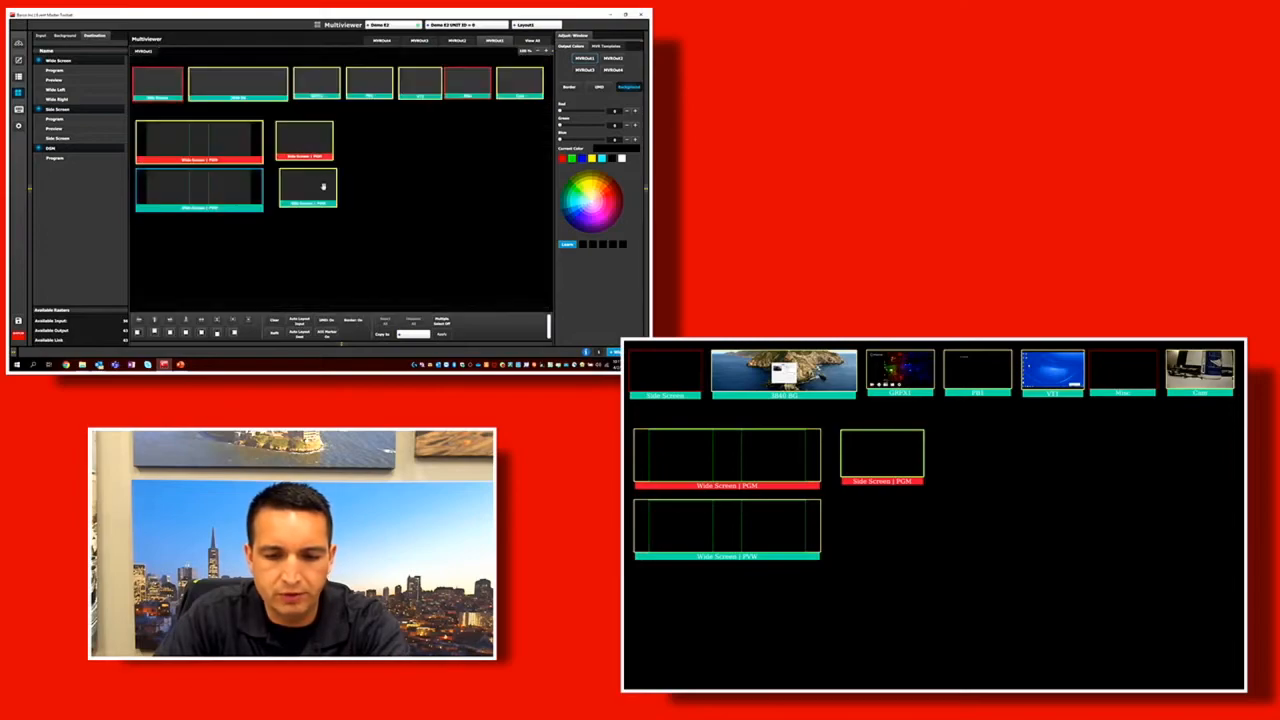
pyautogui.moveTo(54, 157); pyautogui.dragTo(452, 178)
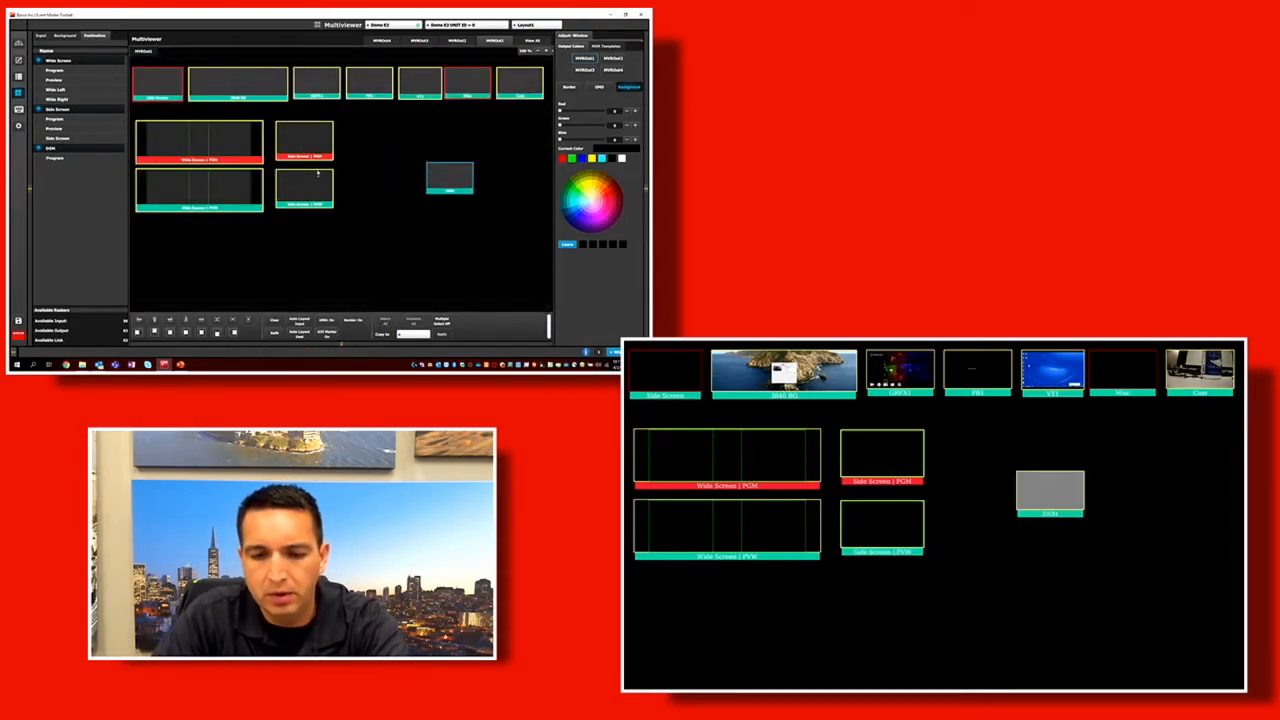
# Reposition the Side Screen and Wide Screen program and preview windows so they are spread unevenly below the input row.
pyautogui.moveTo(305, 190); pyautogui.dragTo(361, 207)
pyautogui.moveTo(310, 140); pyautogui.dragTo(364, 143)
pyautogui.moveTo(206, 134); pyautogui.dragTo(247, 130)
pyautogui.moveTo(211, 188); pyautogui.dragTo(228, 200)
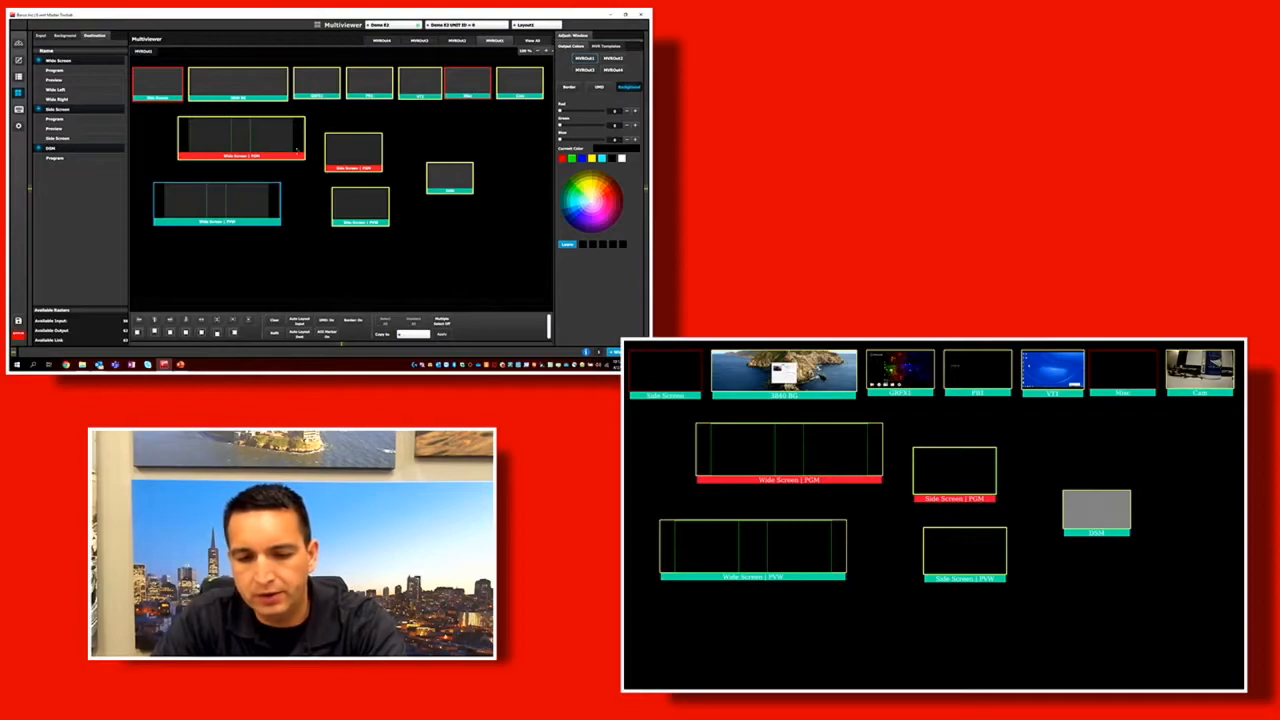
pyautogui.click(242, 145)
pyautogui.moveTo(242, 145)
pyautogui.mouseDown()
pyautogui.moveTo(218, 153)
pyautogui.moveTo(237, 152)
pyautogui.moveTo(227, 160)
pyautogui.moveTo(212, 148)
pyautogui.moveTo(232, 152)
pyautogui.mouseUp()
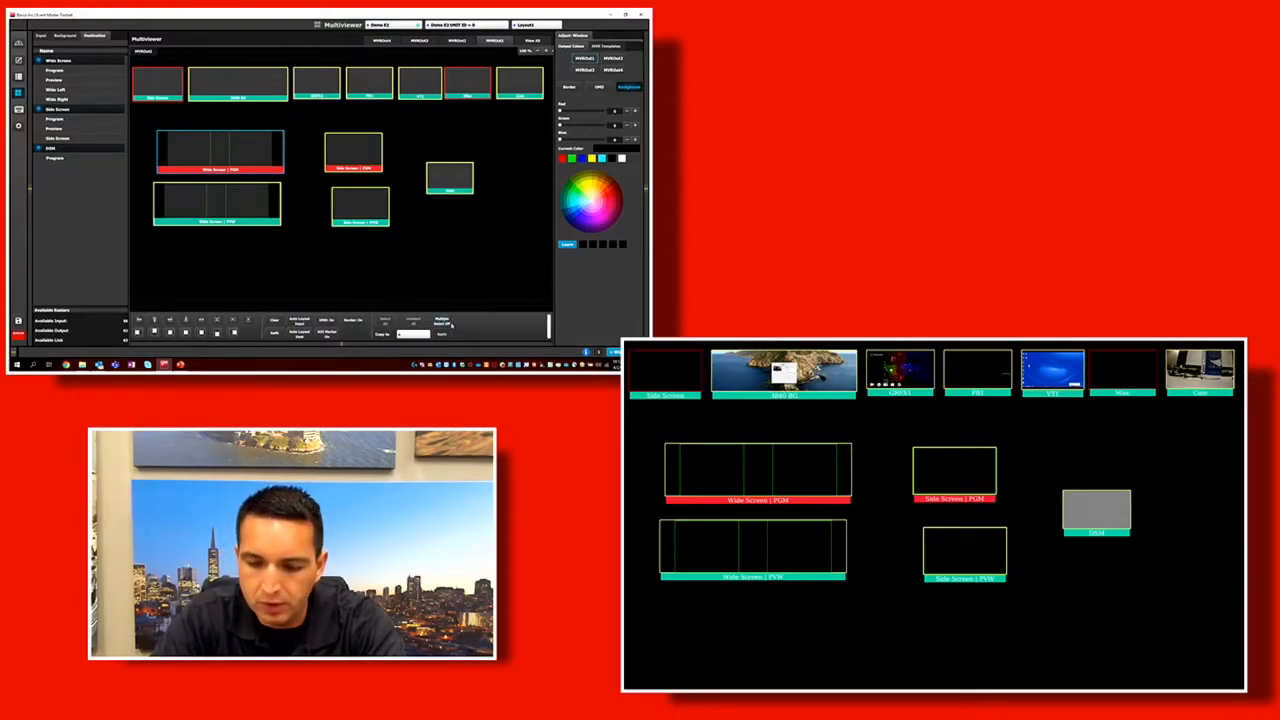
# Deselect the Wide Screen windows, multi-select 3840 BG, GRFX1 and PB1, and move them together slightly below the input row.
pyautogui.click(231, 209)
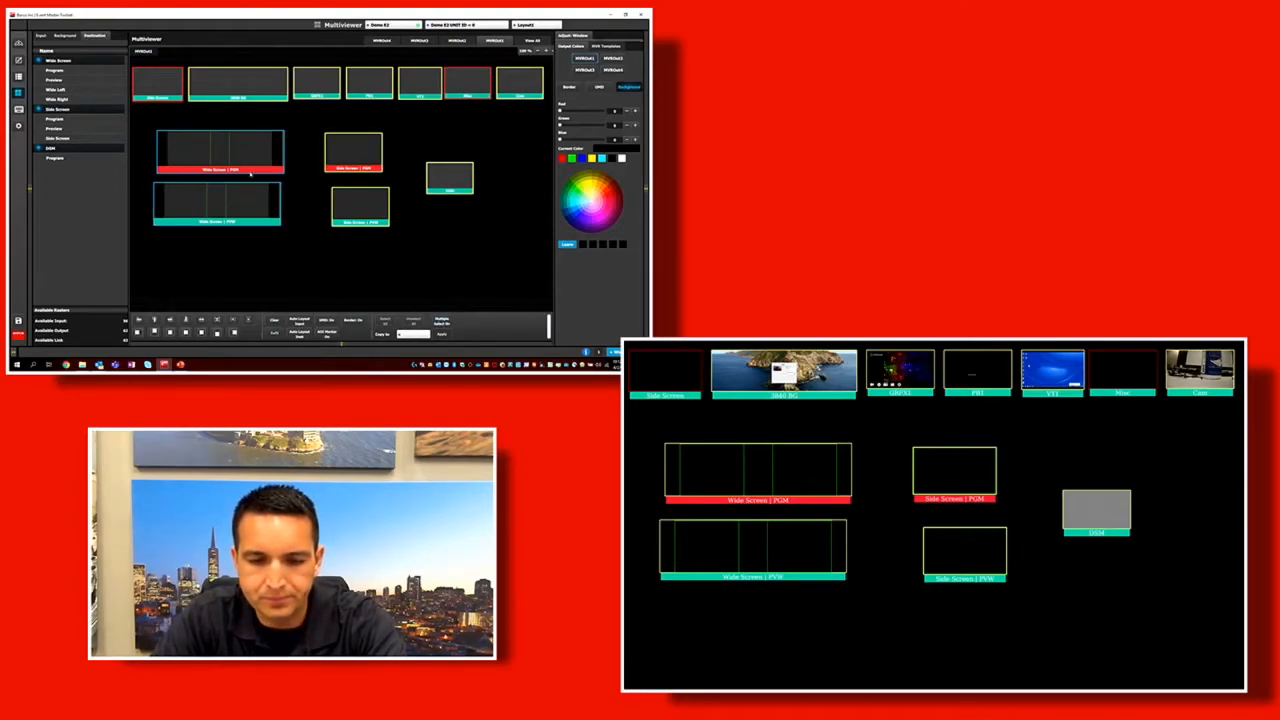
pyautogui.click(243, 158)
pyautogui.click(252, 197)
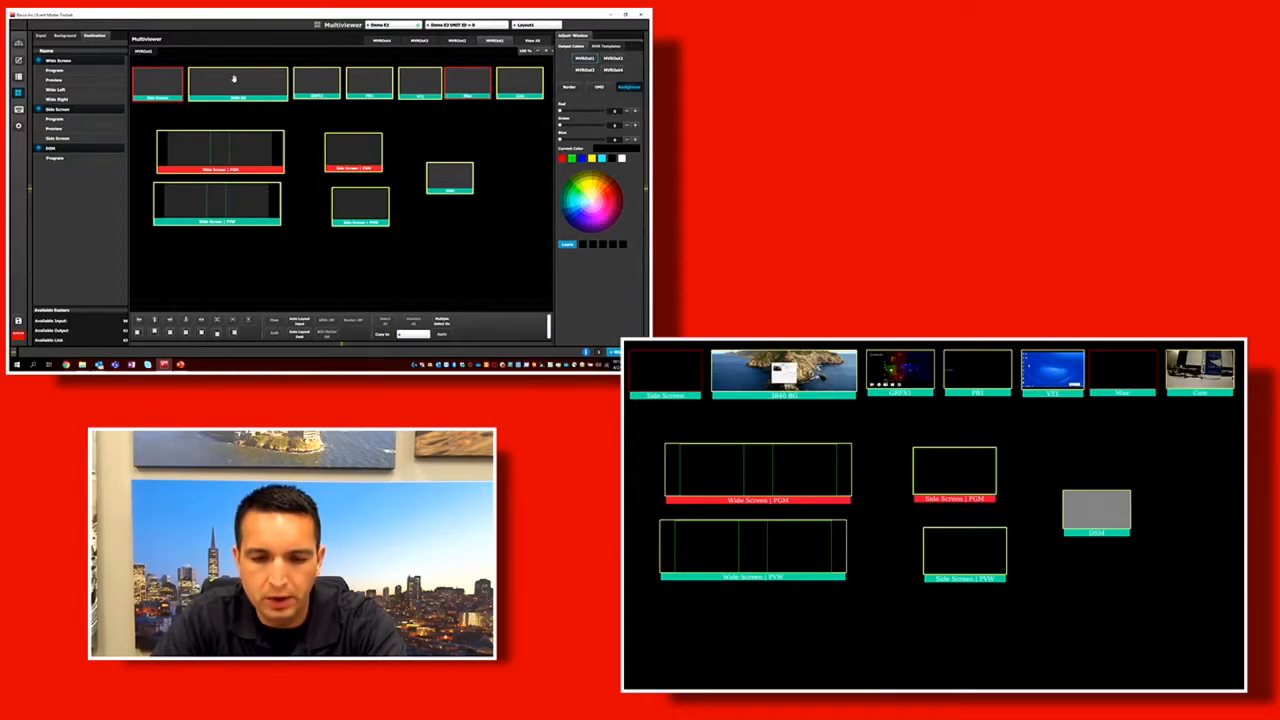
pyautogui.click(285, 86)
pyautogui.click(334, 85)
pyautogui.click(377, 88)
pyautogui.moveTo(362, 91)
pyautogui.mouseDown()
pyautogui.moveTo(366, 106)
pyautogui.moveTo(373, 90)
pyautogui.mouseUp()
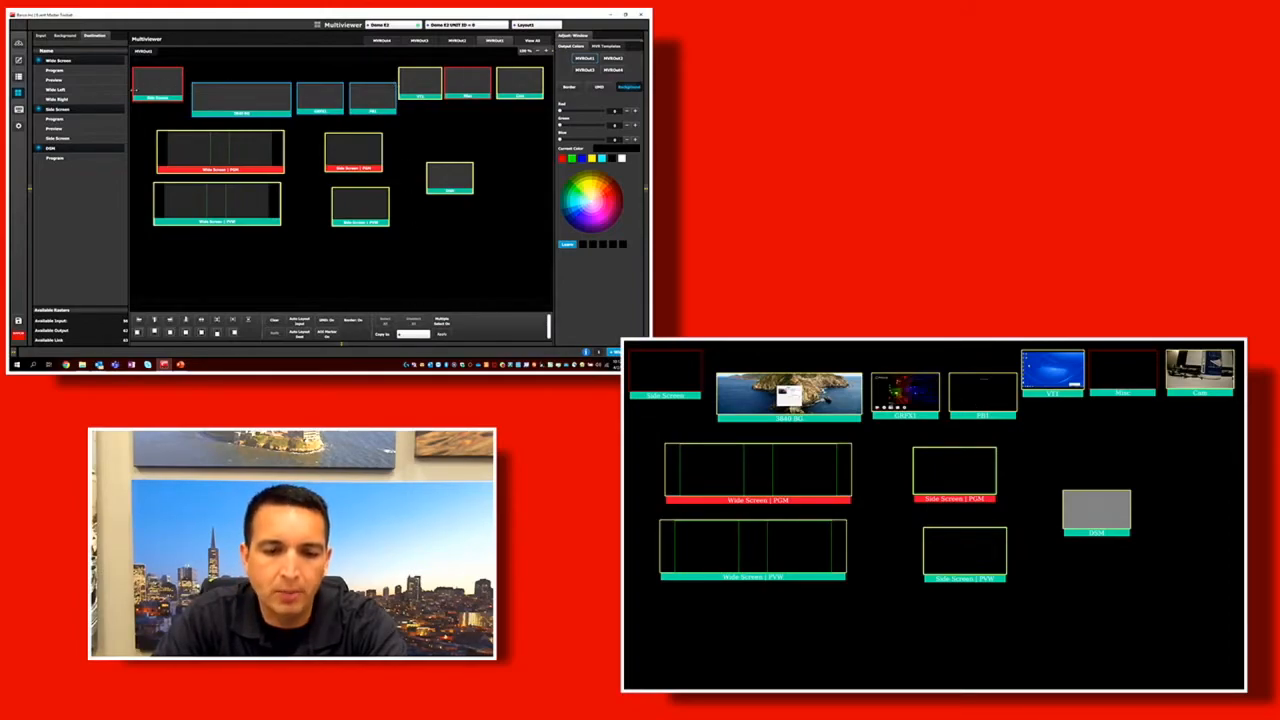
# Add VT1, Misc, Cam and Side Screen to the selection and align all selected windows to the same top edge.
pyautogui.click(422, 89)
pyautogui.click(467, 87)
pyautogui.click(508, 85)
pyautogui.click(164, 85)
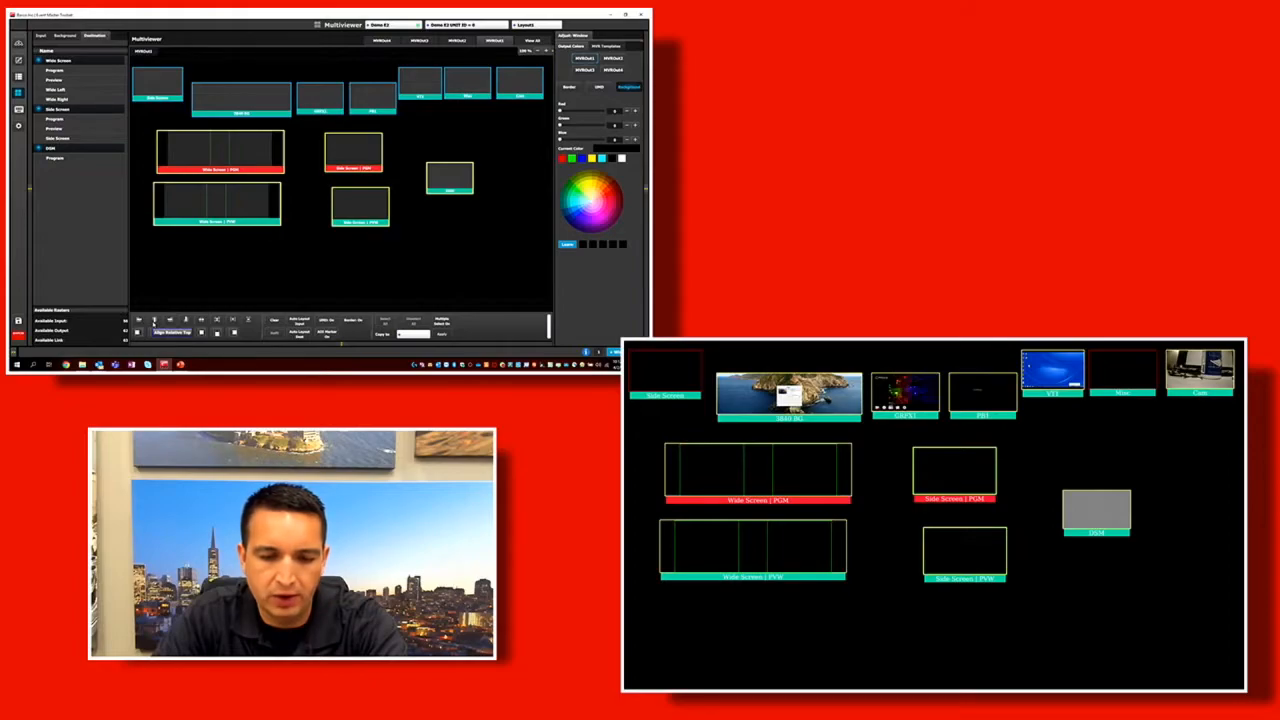
pyautogui.click(153, 320)
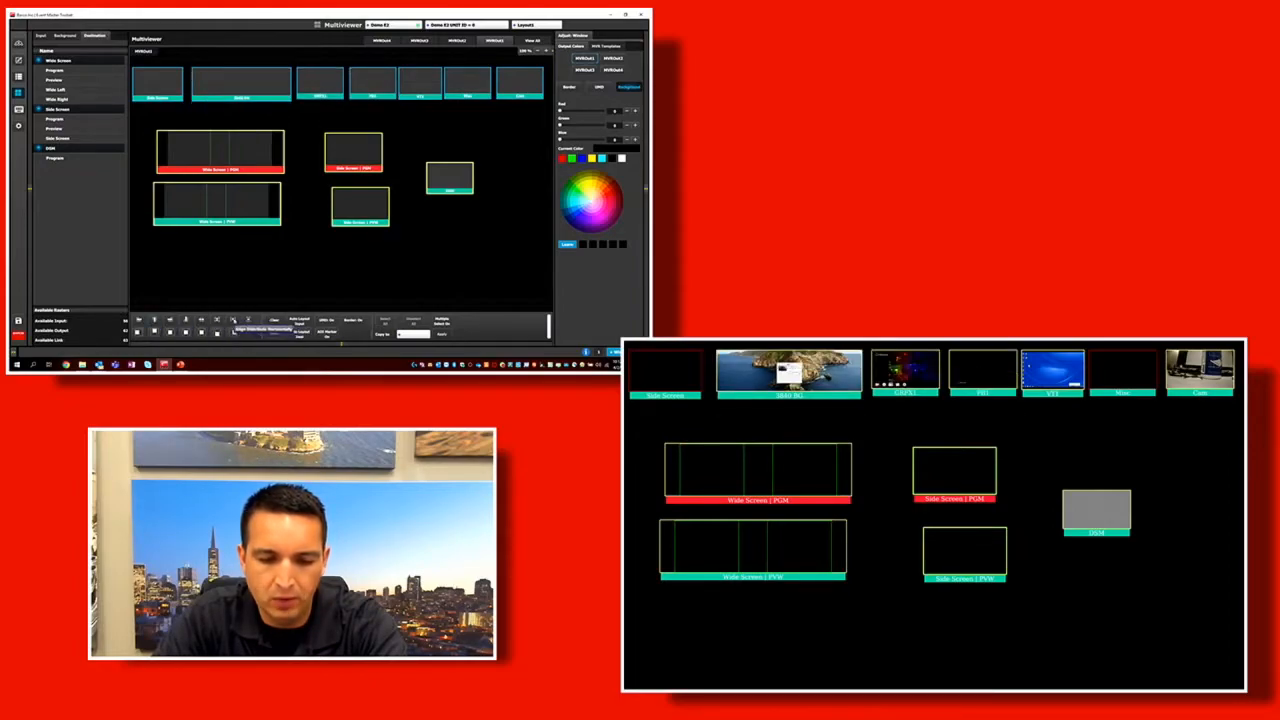
# Align the selected input-row windows edge to edge horizontally, repeat the alignment to close more gaps, and deselect all windows.
pyautogui.click(232, 320)
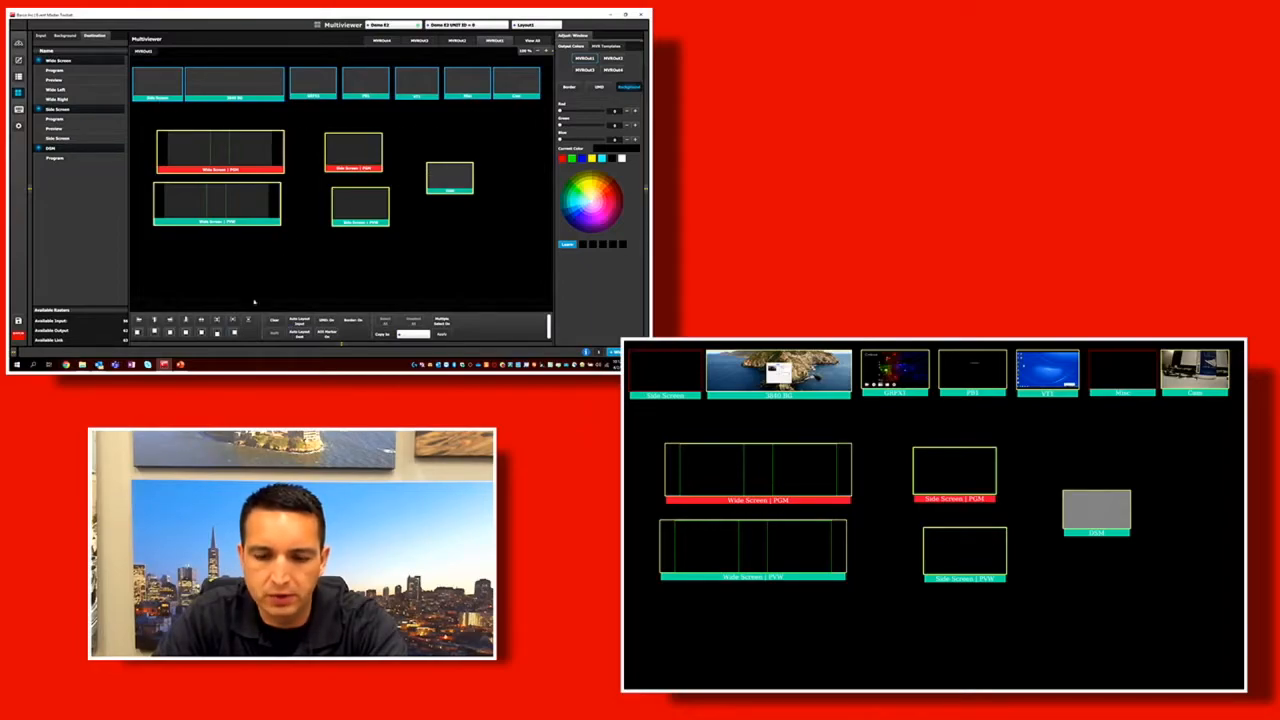
pyautogui.click(232, 320)
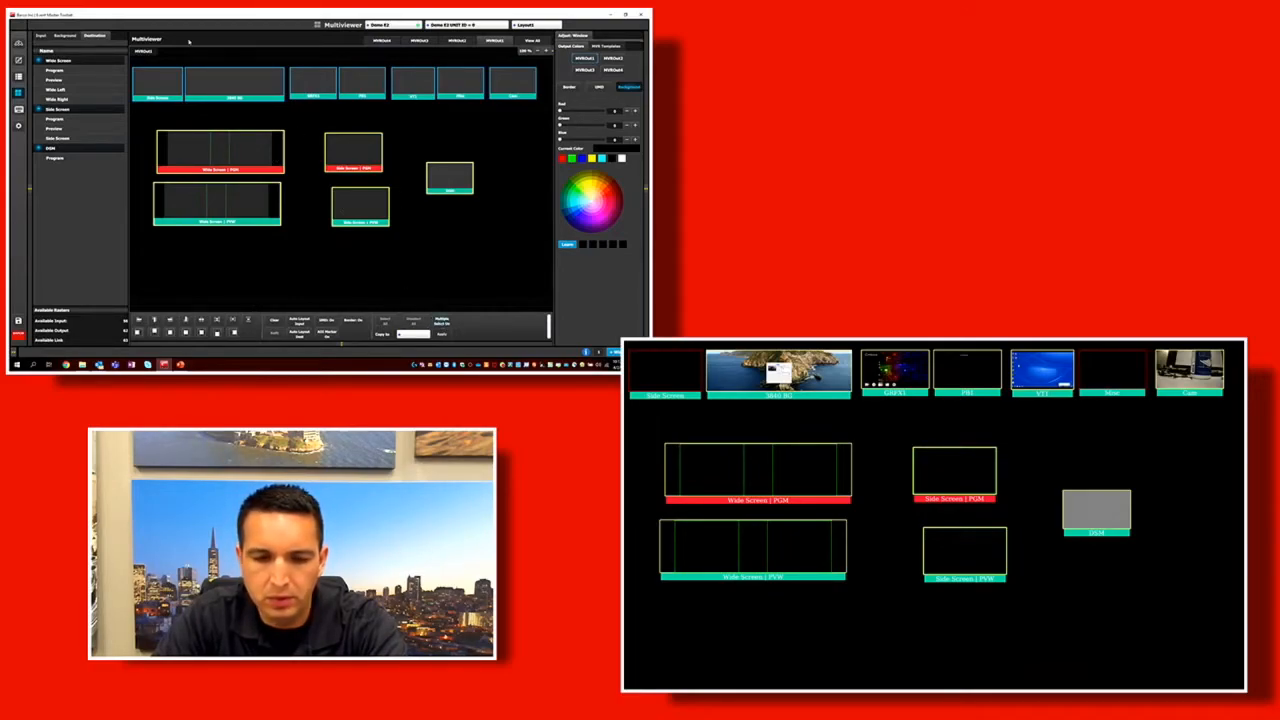
pyautogui.click(413, 323)
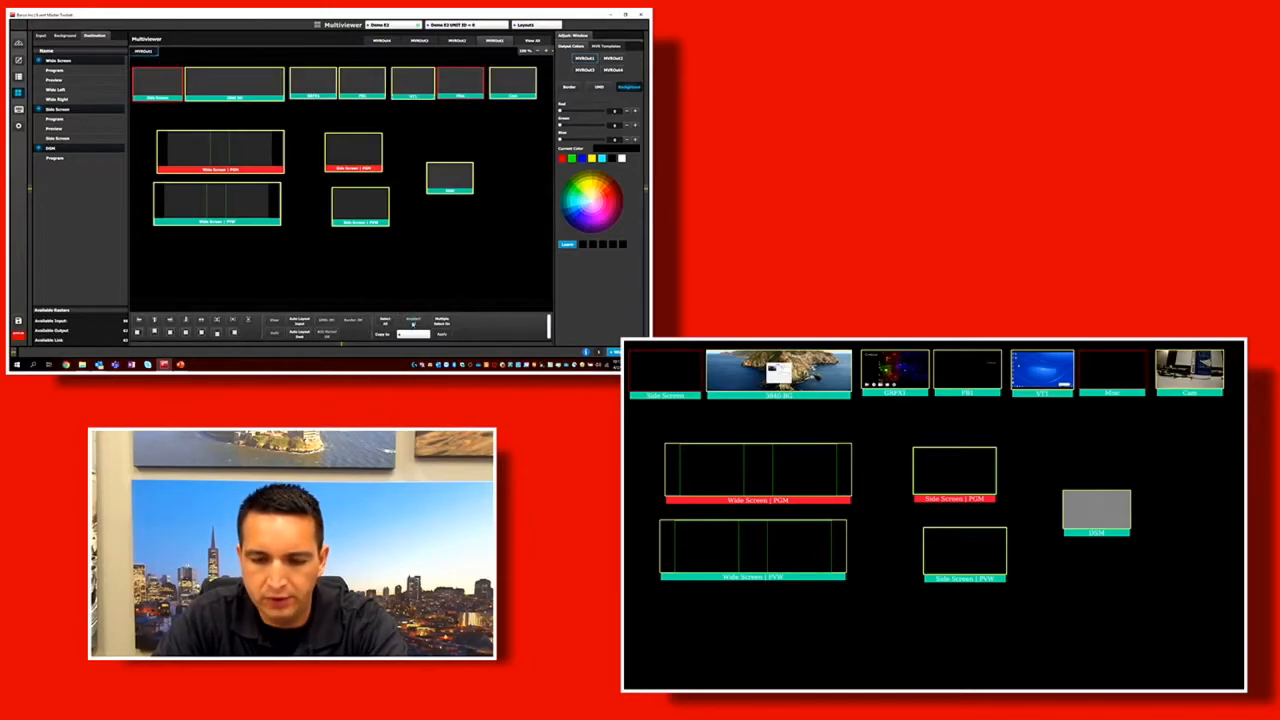
# Left-align the Wide Screen PGM and PVW windows and move the pair slightly inward from the canvas edge.
pyautogui.click(212, 157)
pyautogui.click(212, 191)
pyautogui.click(138, 331)
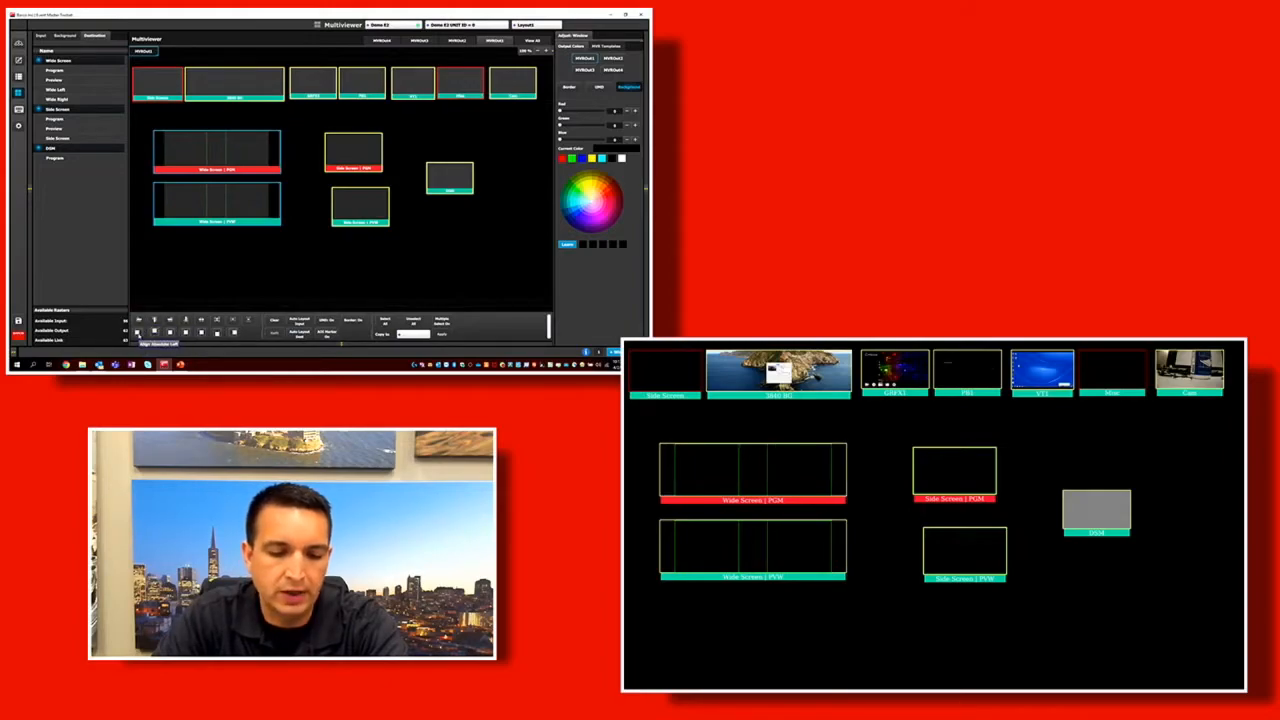
pyautogui.click(138, 332)
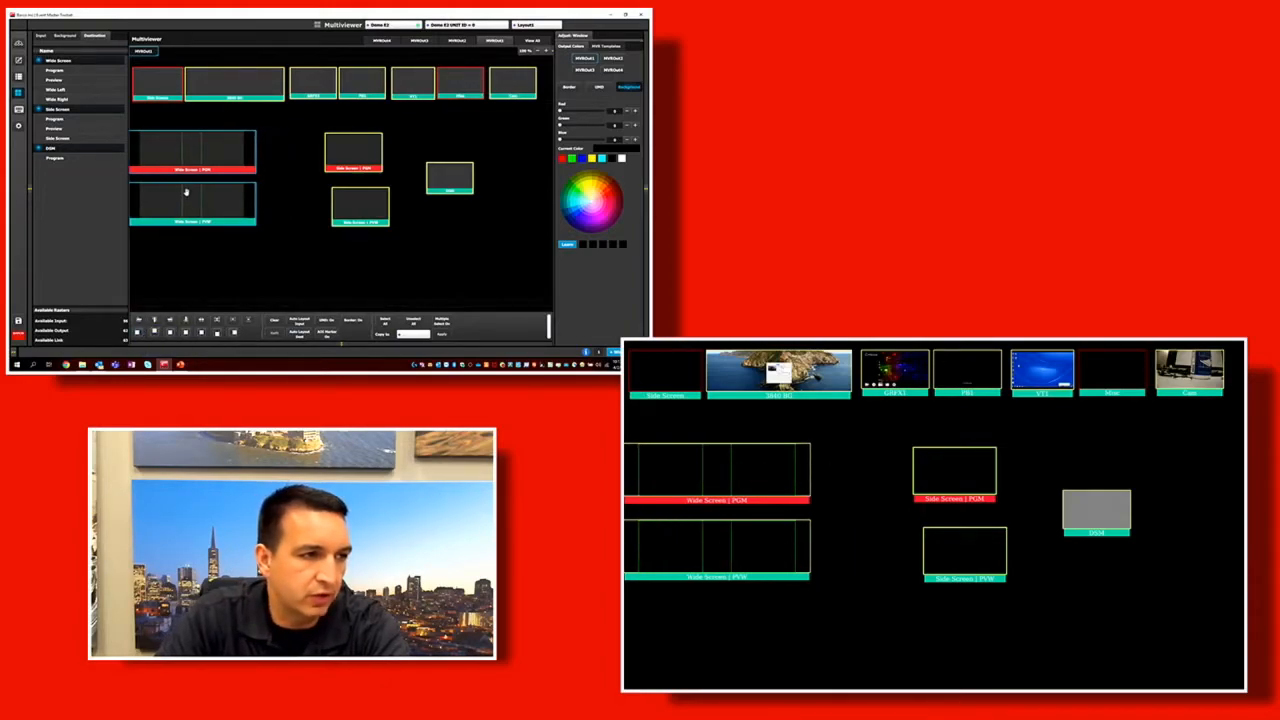
pyautogui.moveTo(203, 193); pyautogui.dragTo(234, 196)
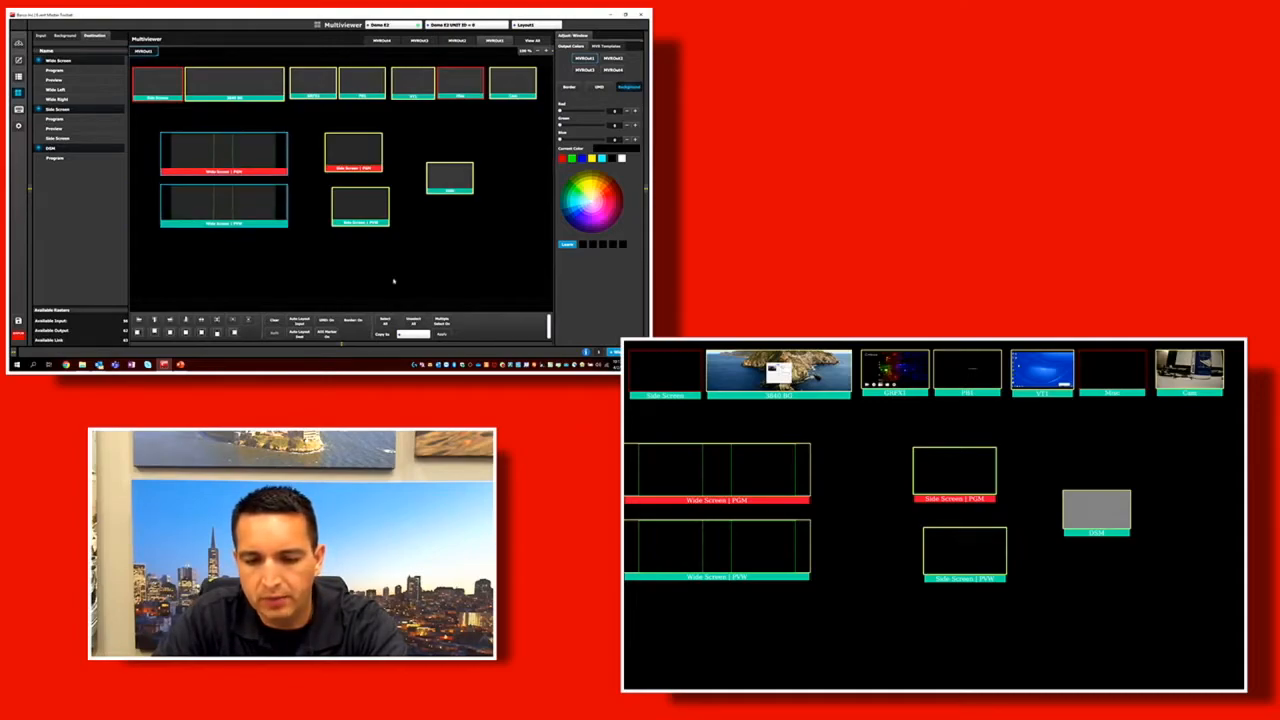
# Left-align the Side Screen PGM and PVW windows and place the pair directly beside the Wide Screen pair.
pyautogui.click(344, 153)
pyautogui.click(357, 215)
pyautogui.click(259, 203)
pyautogui.click(256, 160)
pyautogui.click(139, 320)
pyautogui.moveTo(352, 206); pyautogui.dragTo(320, 206)
# Select only the Wide Screen PGM and Side Screen PGM windows and align their top edges.
pyautogui.click(323, 214)
pyautogui.click(320, 154)
pyautogui.click(276, 151)
pyautogui.click(329, 155)
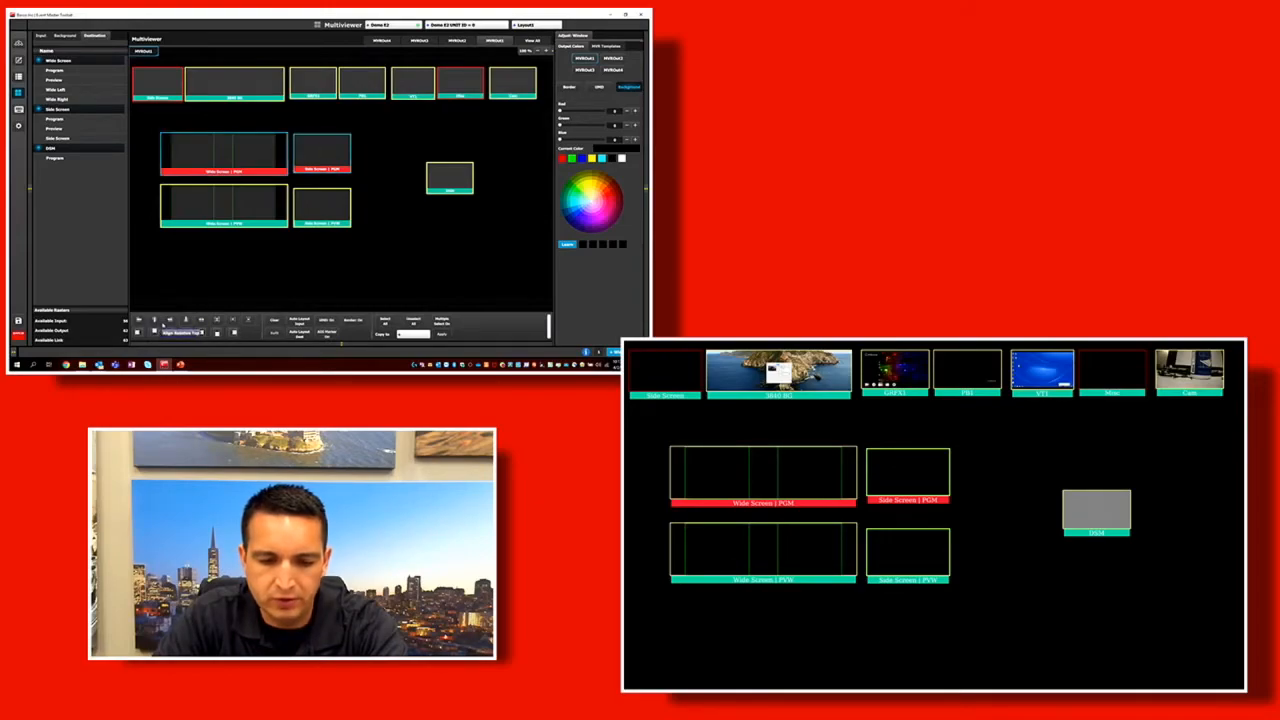
pyautogui.click(155, 320)
# Select the Wide Screen and Side Screen program and preview windows together and move them close beneath the input row.
pyautogui.click(338, 217)
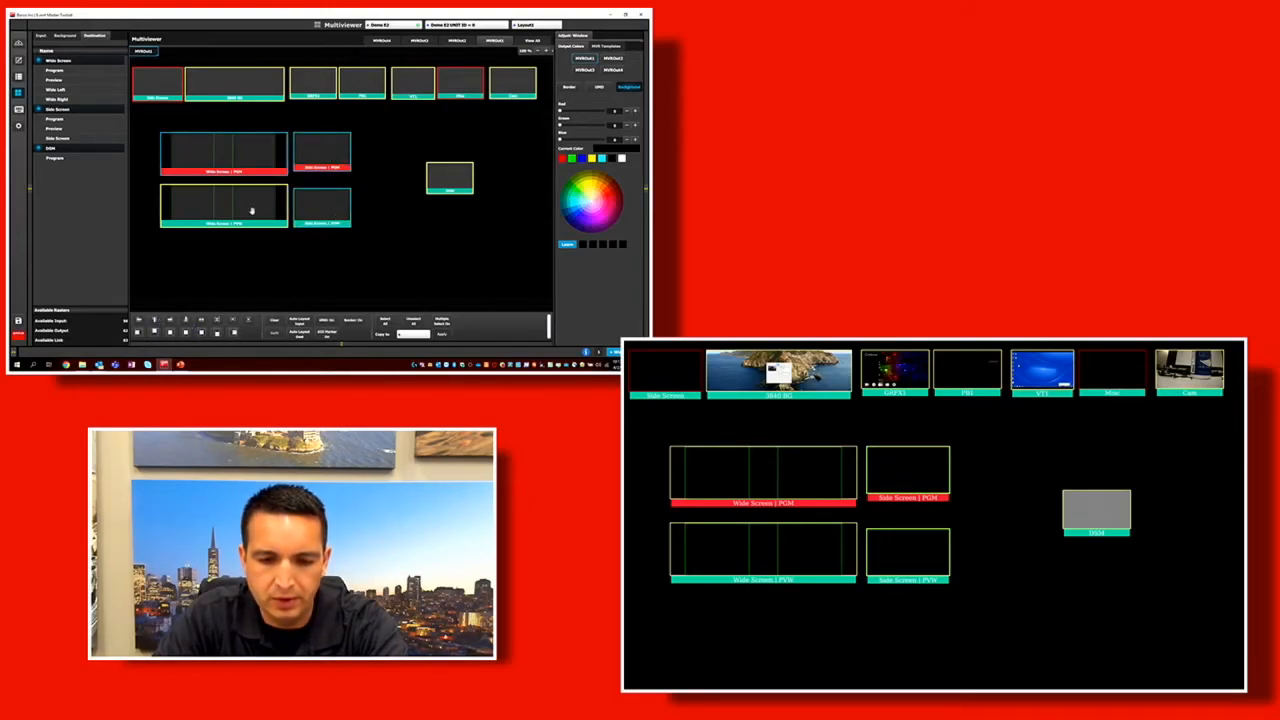
pyautogui.click(251, 149)
pyautogui.click(259, 208)
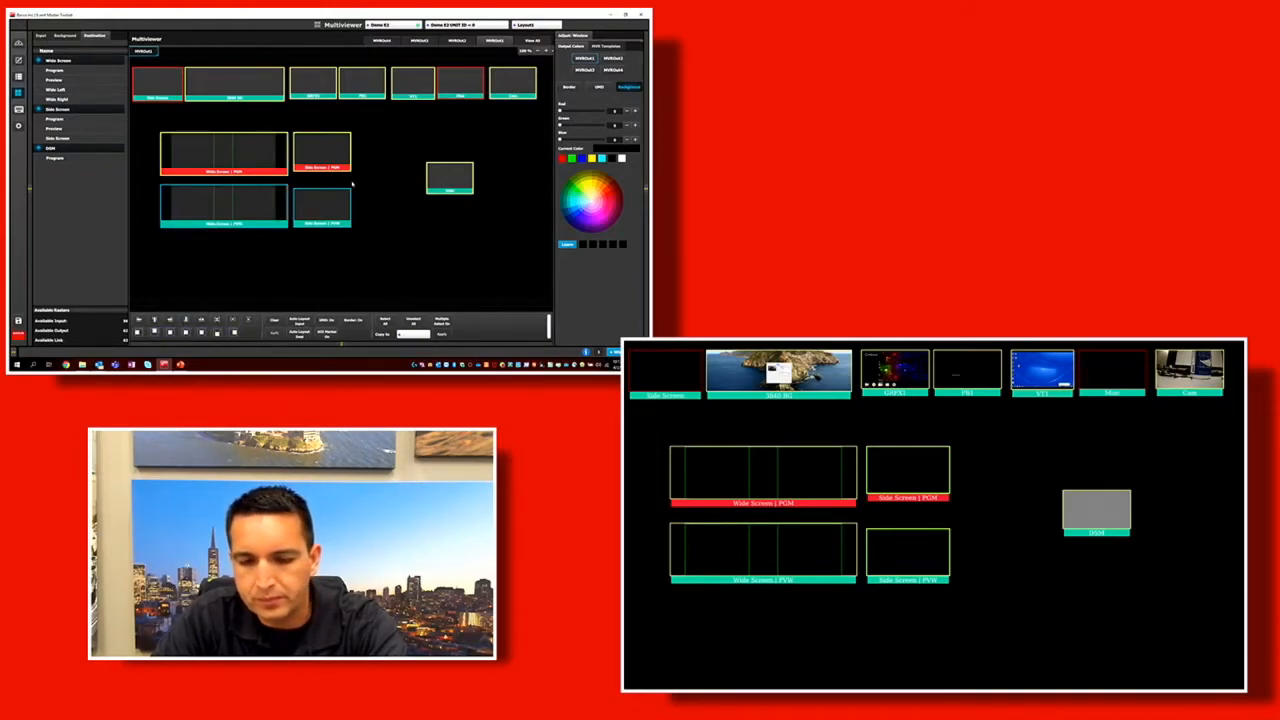
pyautogui.click(271, 209)
pyautogui.click(307, 157)
pyautogui.click(259, 156)
pyautogui.click(257, 206)
pyautogui.moveTo(259, 207); pyautogui.dragTo(235, 193)
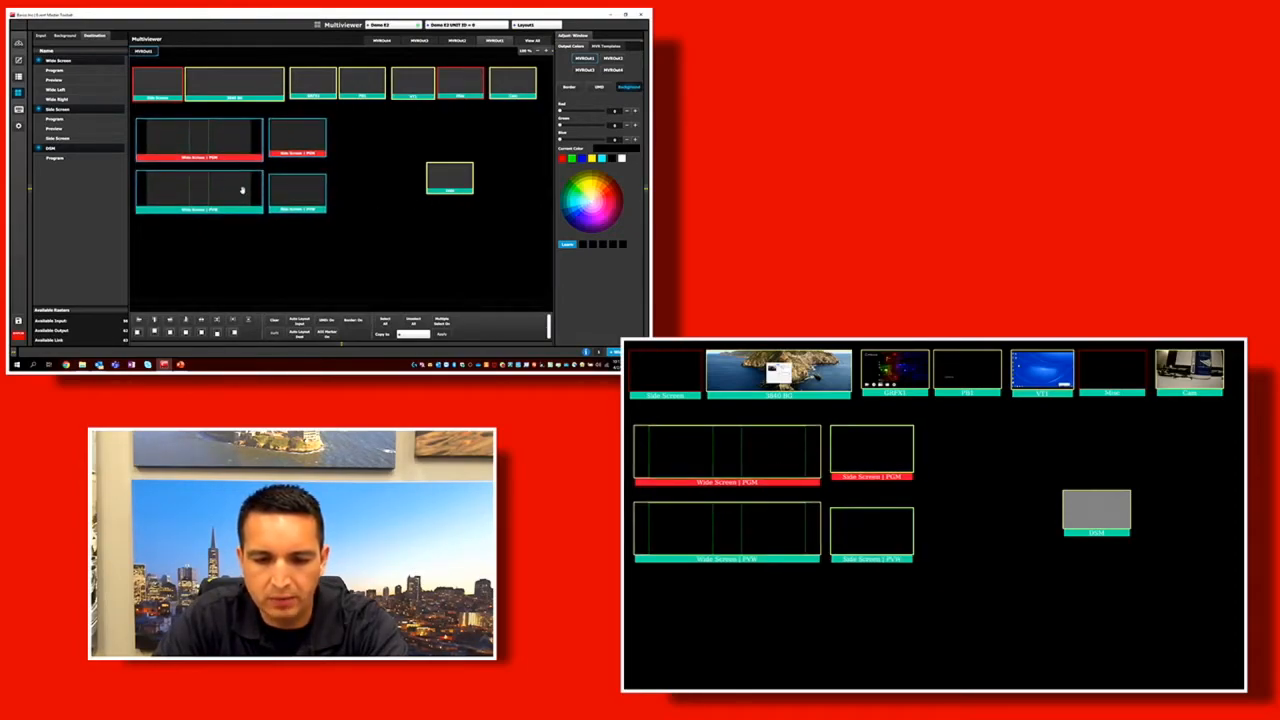
# Move the DSM window clear of the Side Screen pair and enlarge the Side Screen PGM and PVW windows.
pyautogui.moveTo(439, 174); pyautogui.dragTo(342, 160)
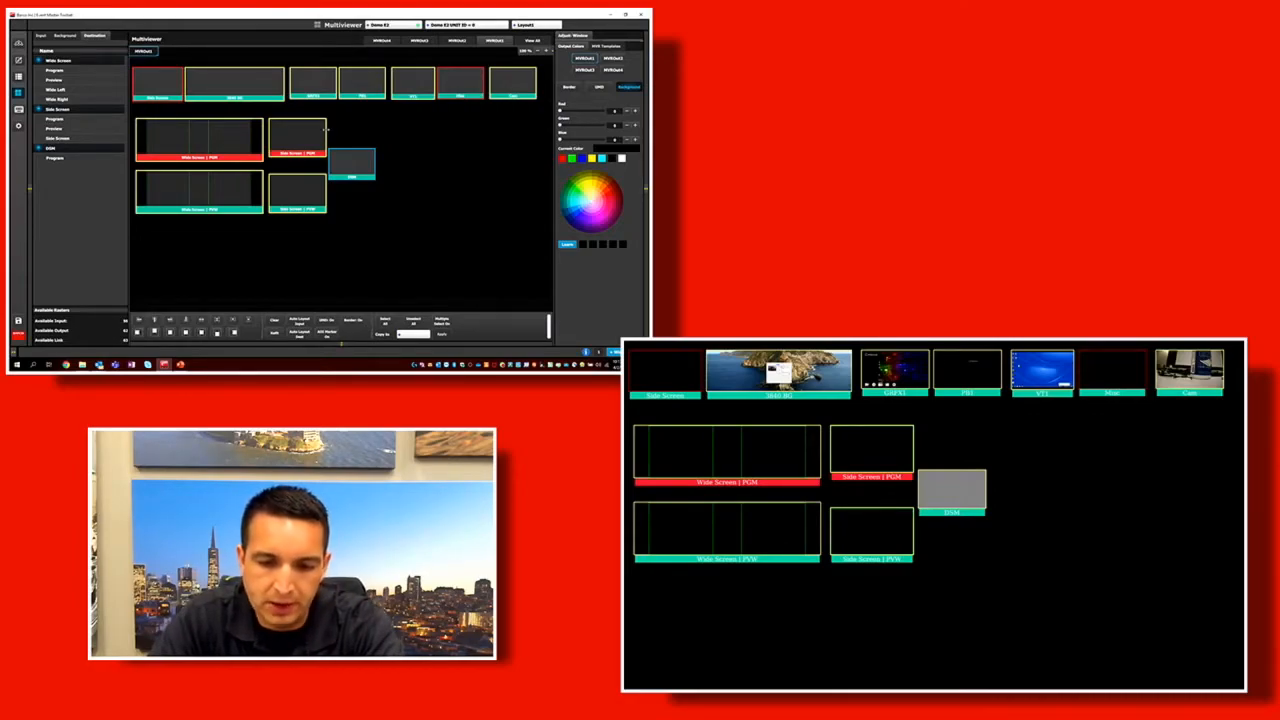
pyautogui.moveTo(330, 133); pyautogui.dragTo(427, 219)
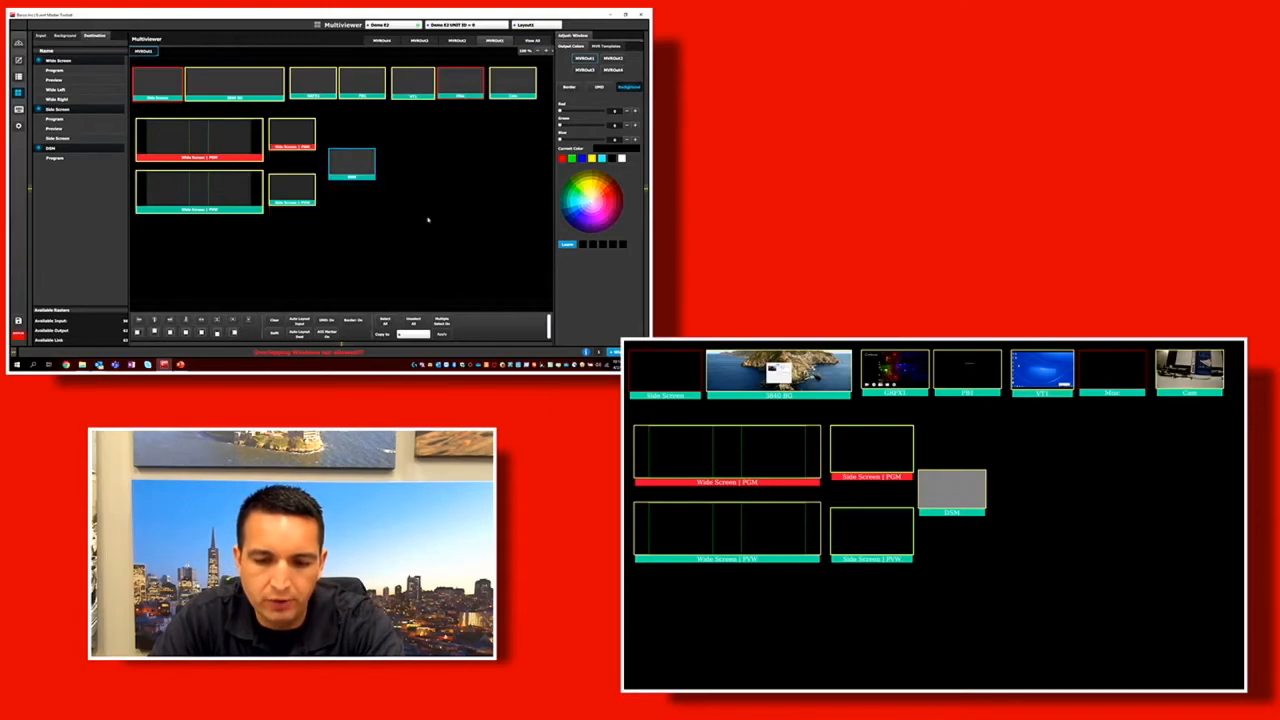
pyautogui.moveTo(339, 160); pyautogui.dragTo(416, 161)
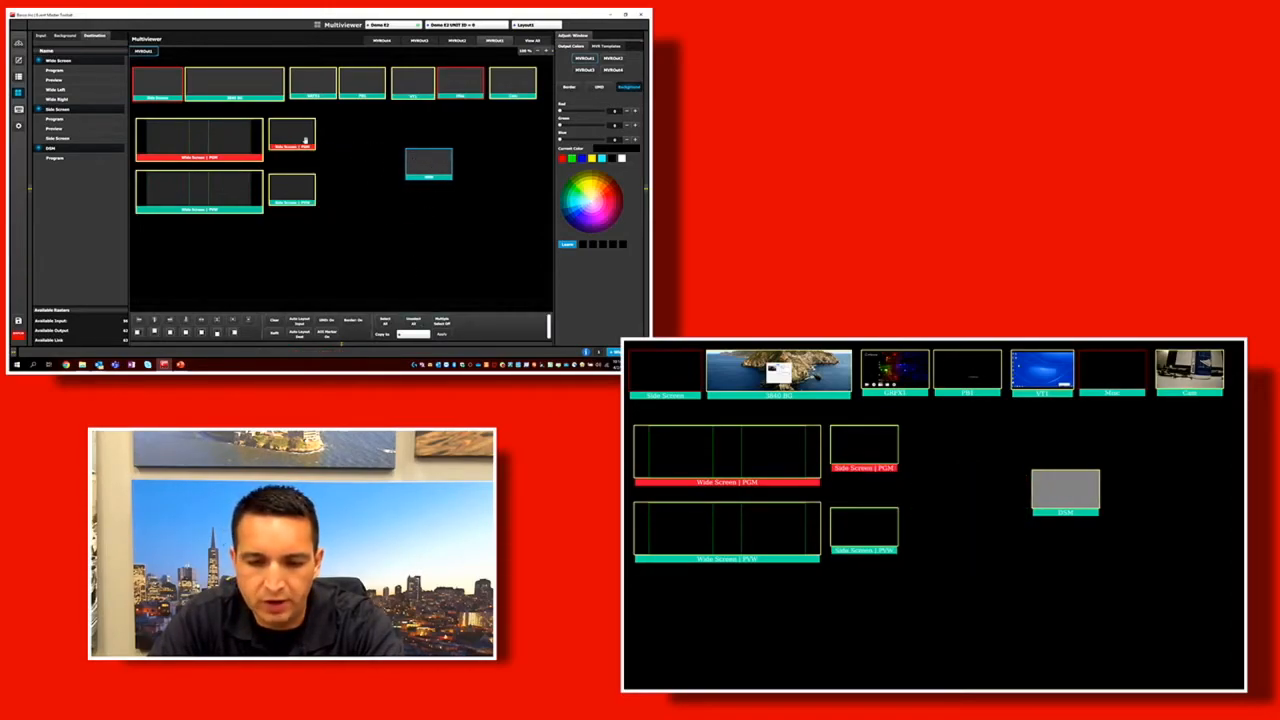
pyautogui.moveTo(316, 127); pyautogui.dragTo(353, 141)
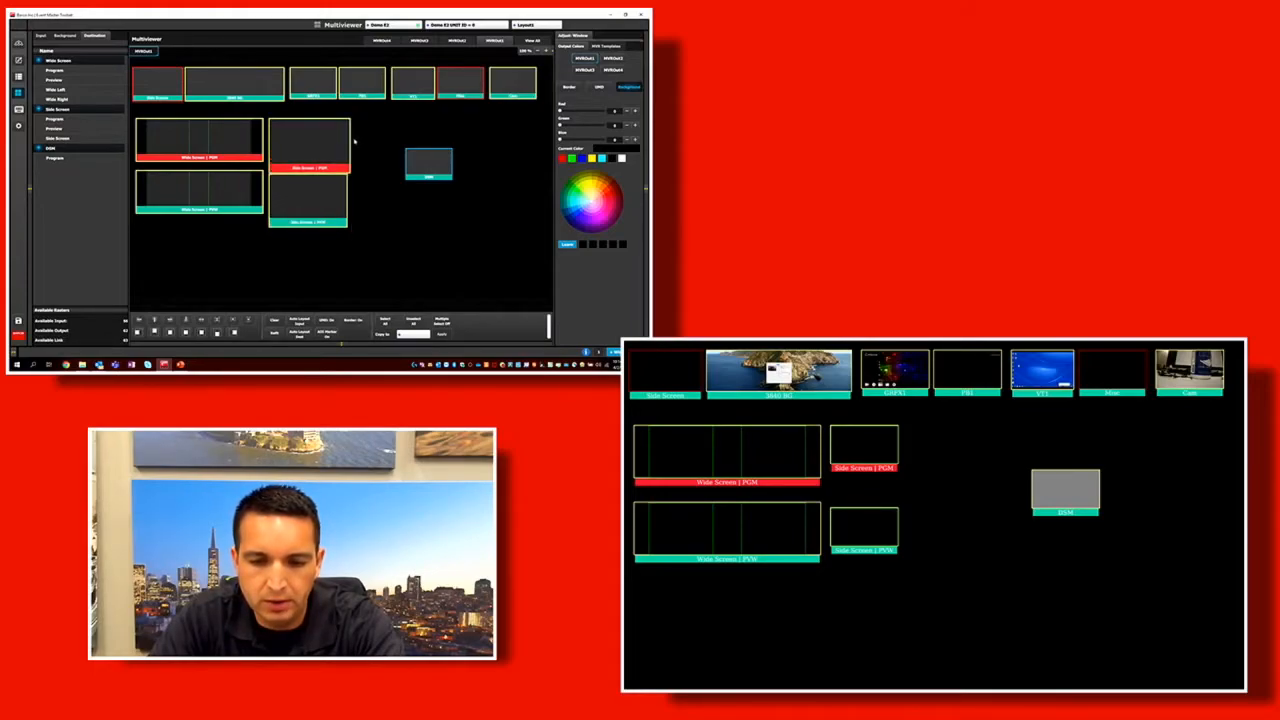
# Place the Side Screen PVW window lower and set the Wide Screen PVW window directly beneath its program window.
pyautogui.moveTo(292, 228); pyautogui.dragTo(323, 214)
pyautogui.moveTo(207, 193); pyautogui.dragTo(177, 208)
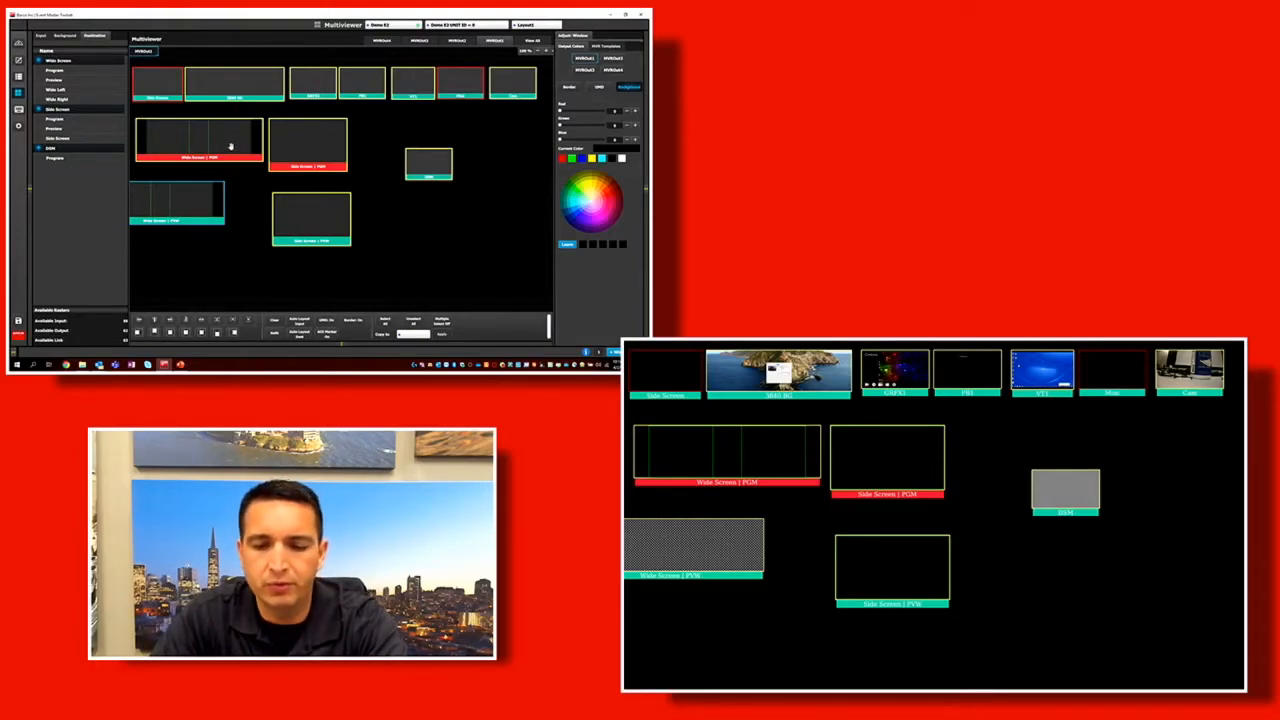
pyautogui.moveTo(166, 208); pyautogui.dragTo(203, 190)
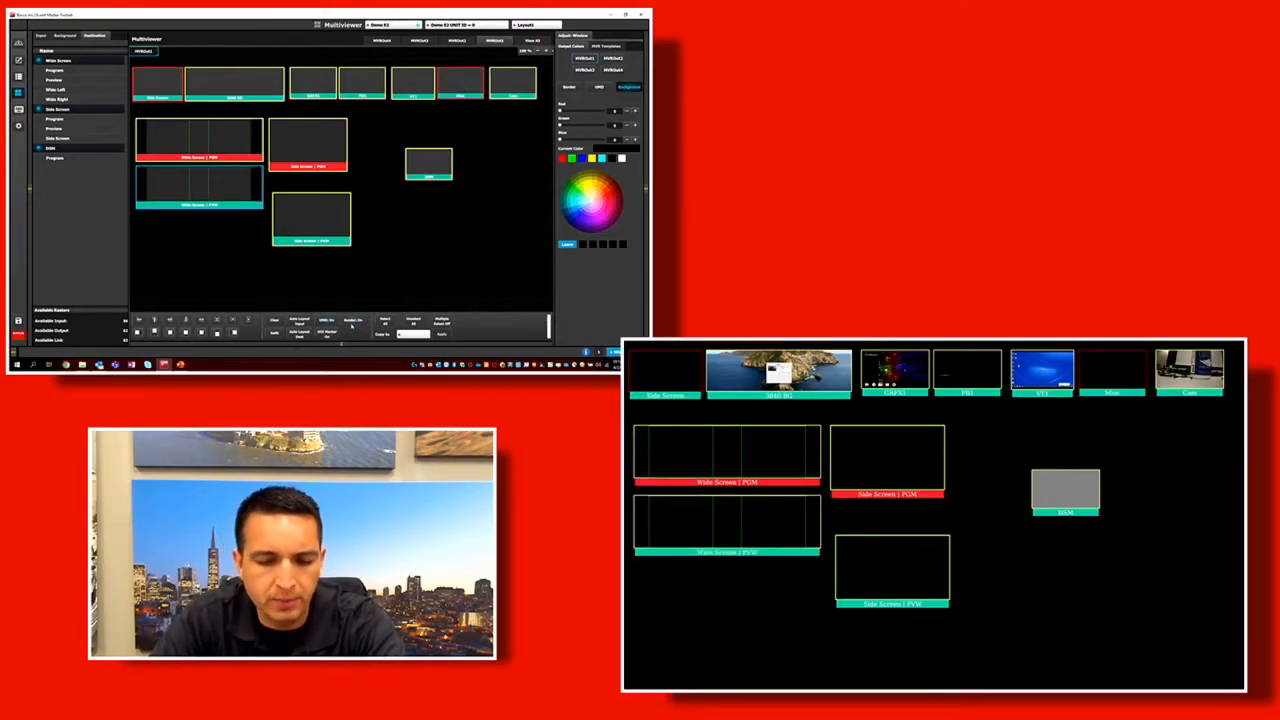
# Toggle the border off and on for the Wide Screen PVW window and all multiviewer windows, leaving the borders on.
pyautogui.click(352, 326)
pyautogui.click(352, 324)
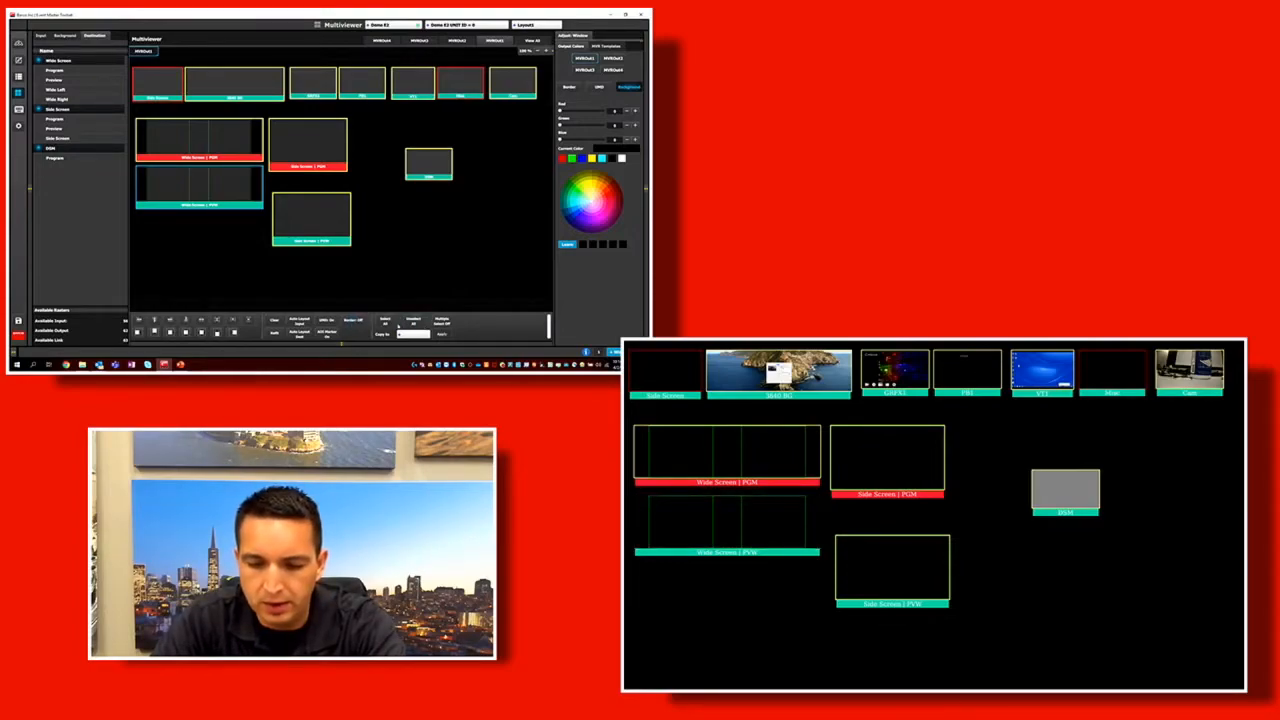
pyautogui.click(352, 324)
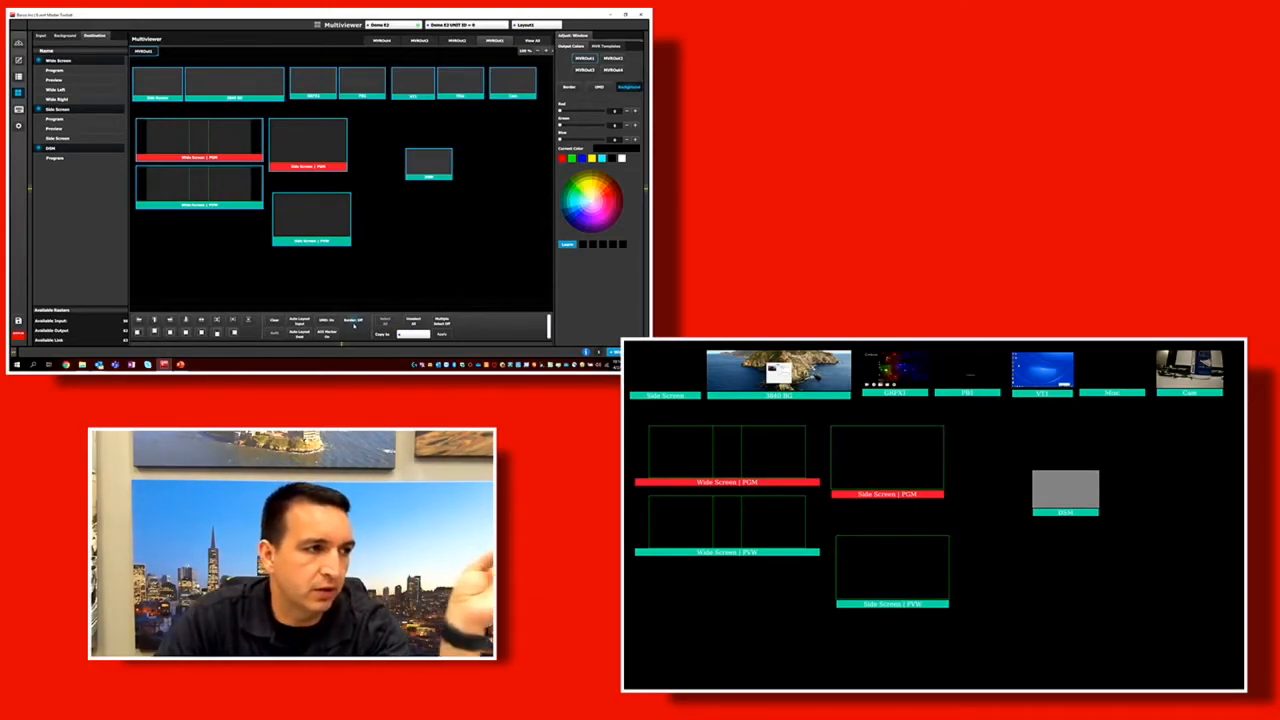
pyautogui.click(352, 323)
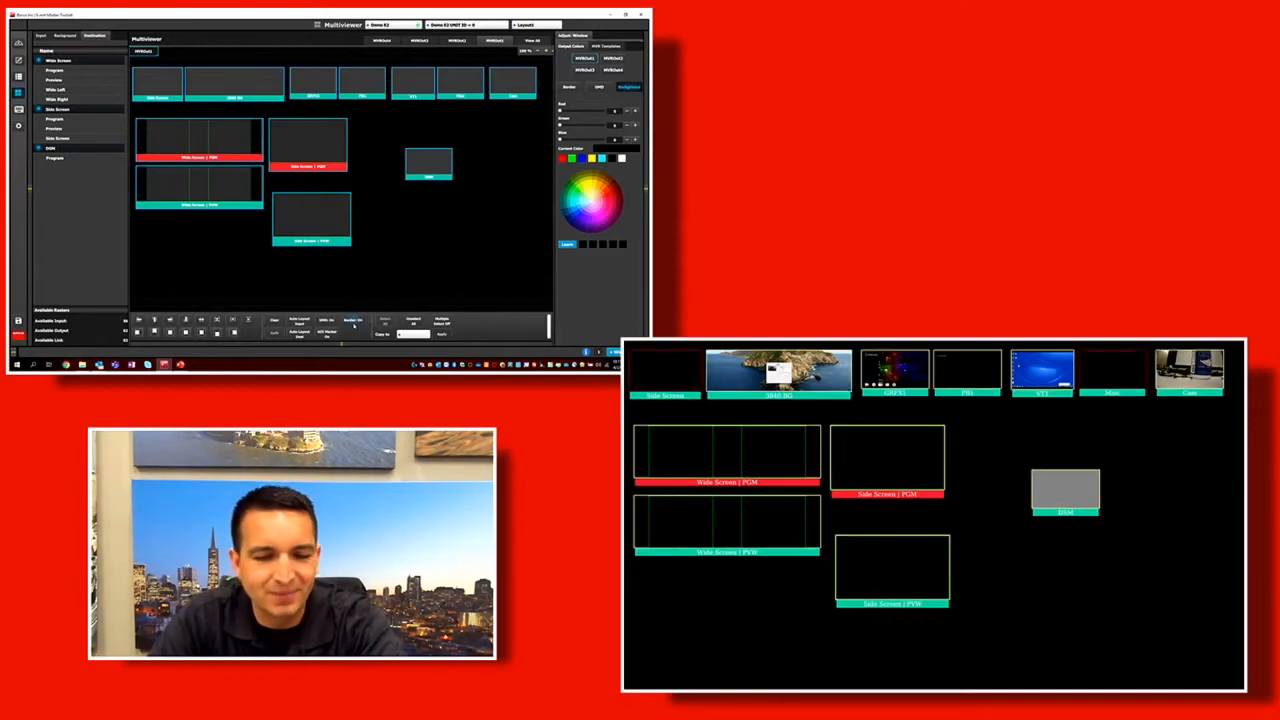
pyautogui.click(352, 323)
pyautogui.click(352, 323)
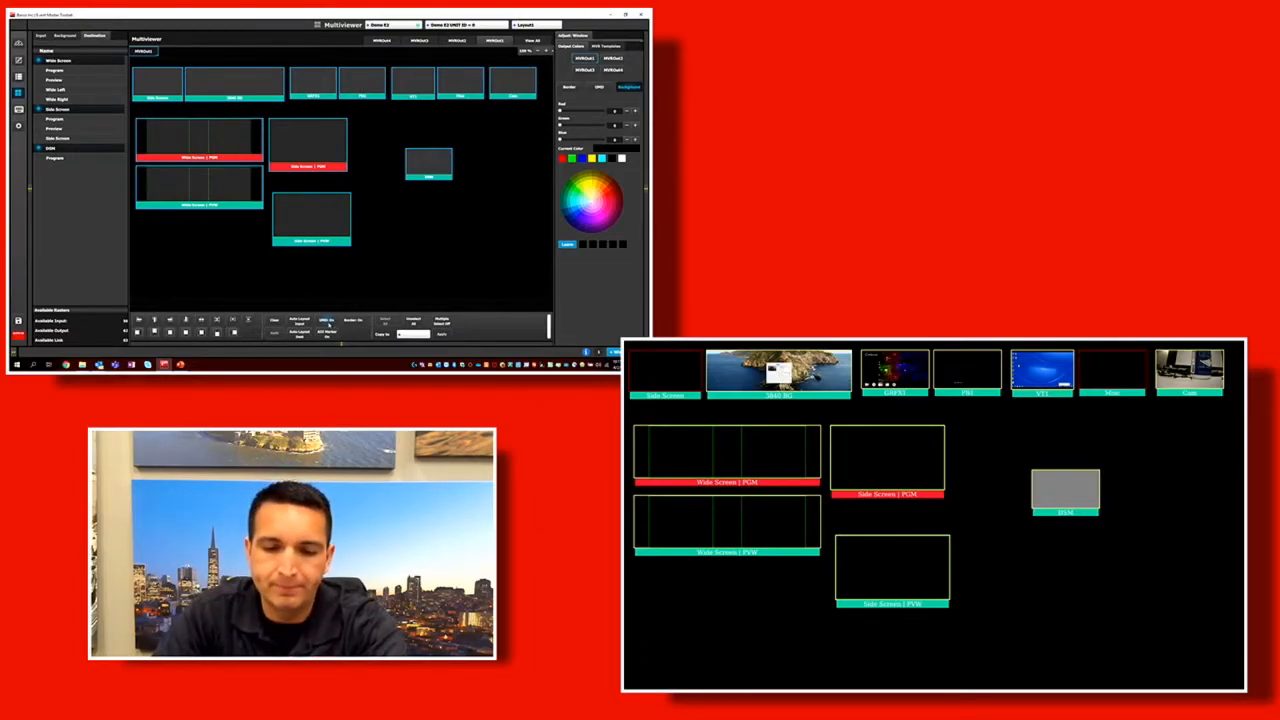
# Switch the UMD labels off and on for all windows, turn the AOI markers off, and deselect the windows.
pyautogui.click(328, 322)
pyautogui.click(328, 322)
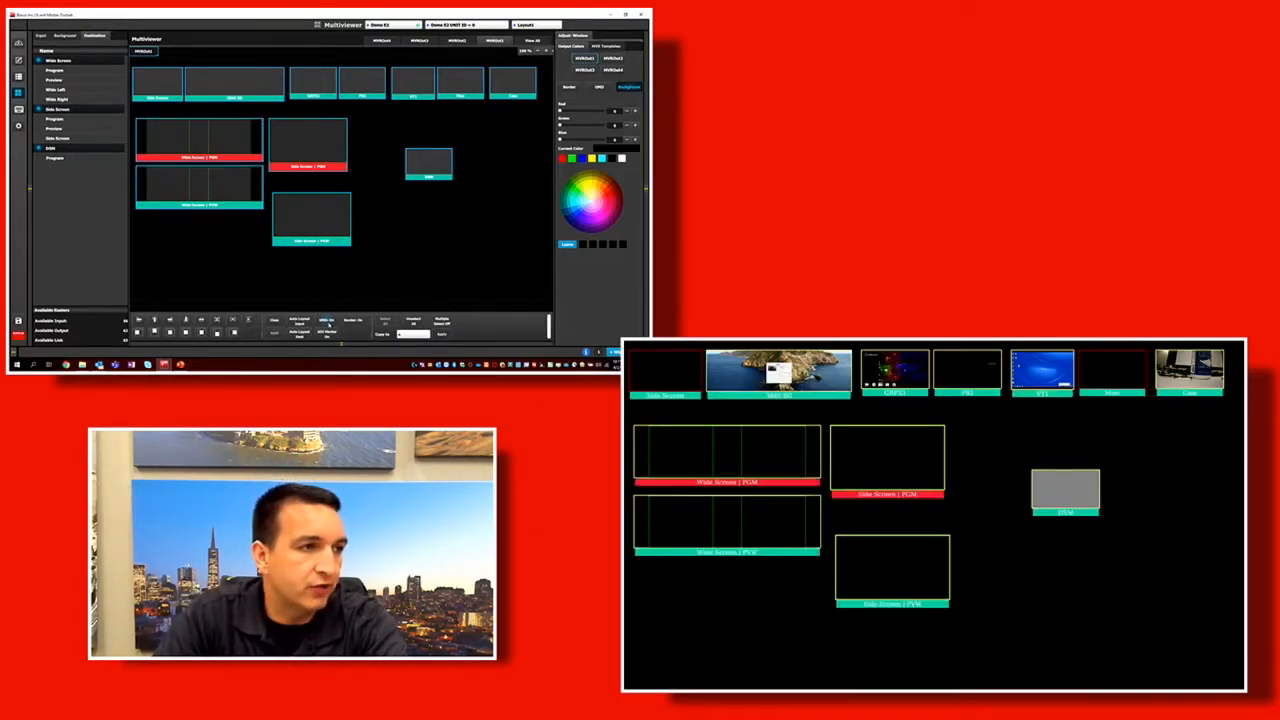
pyautogui.click(325, 336)
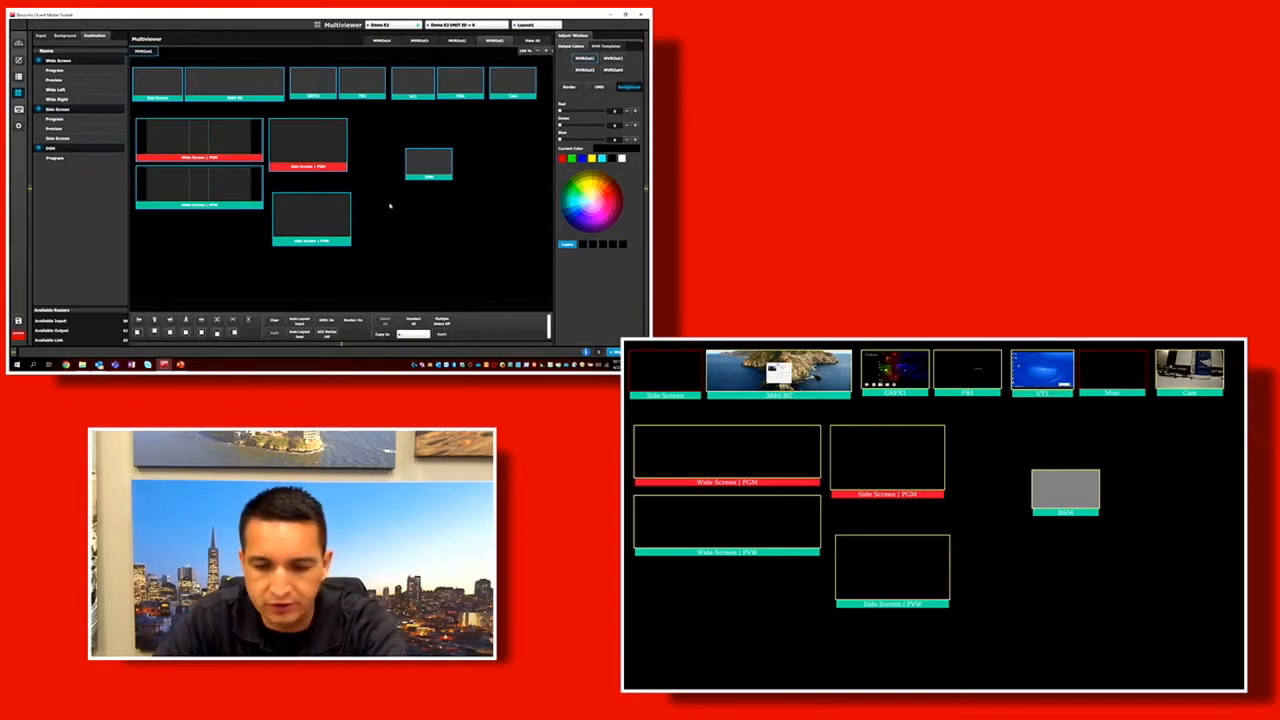
pyautogui.click(384, 321)
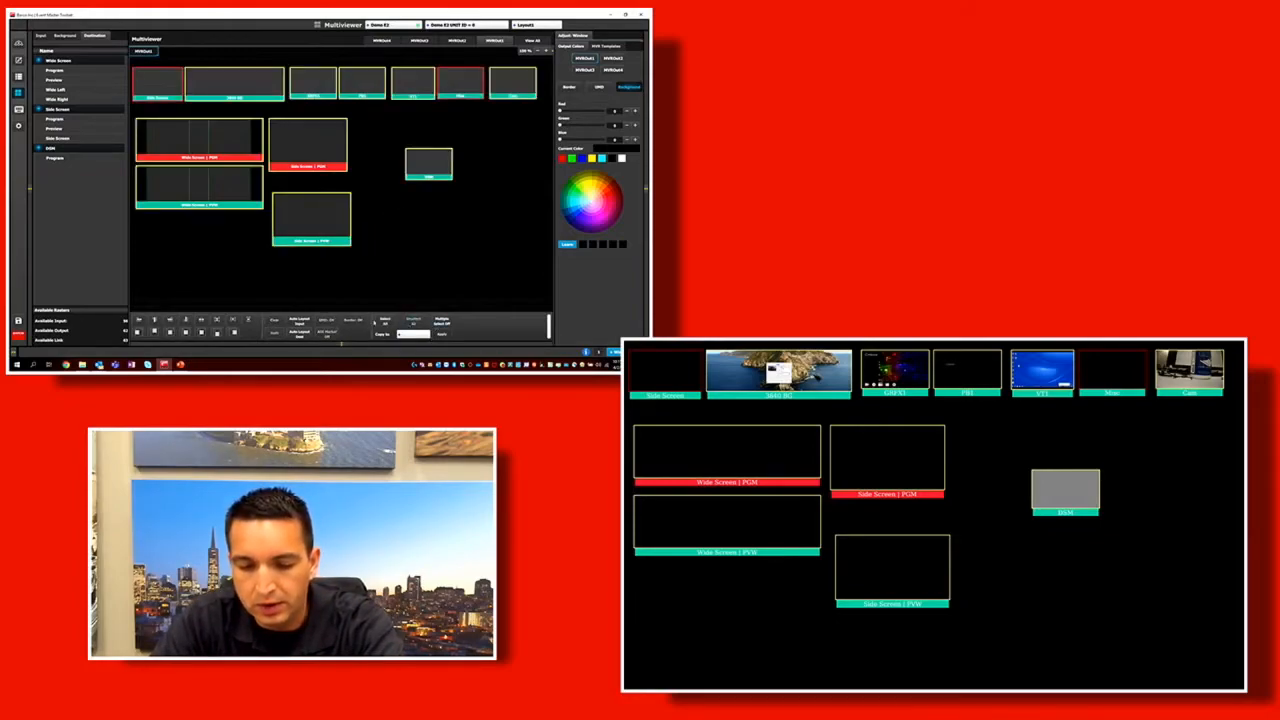
# Move the Side Screen PGM and PVW windows up so they stack closely together beside the Wide Screen pair.
pyautogui.moveTo(307, 236); pyautogui.dragTo(293, 210)
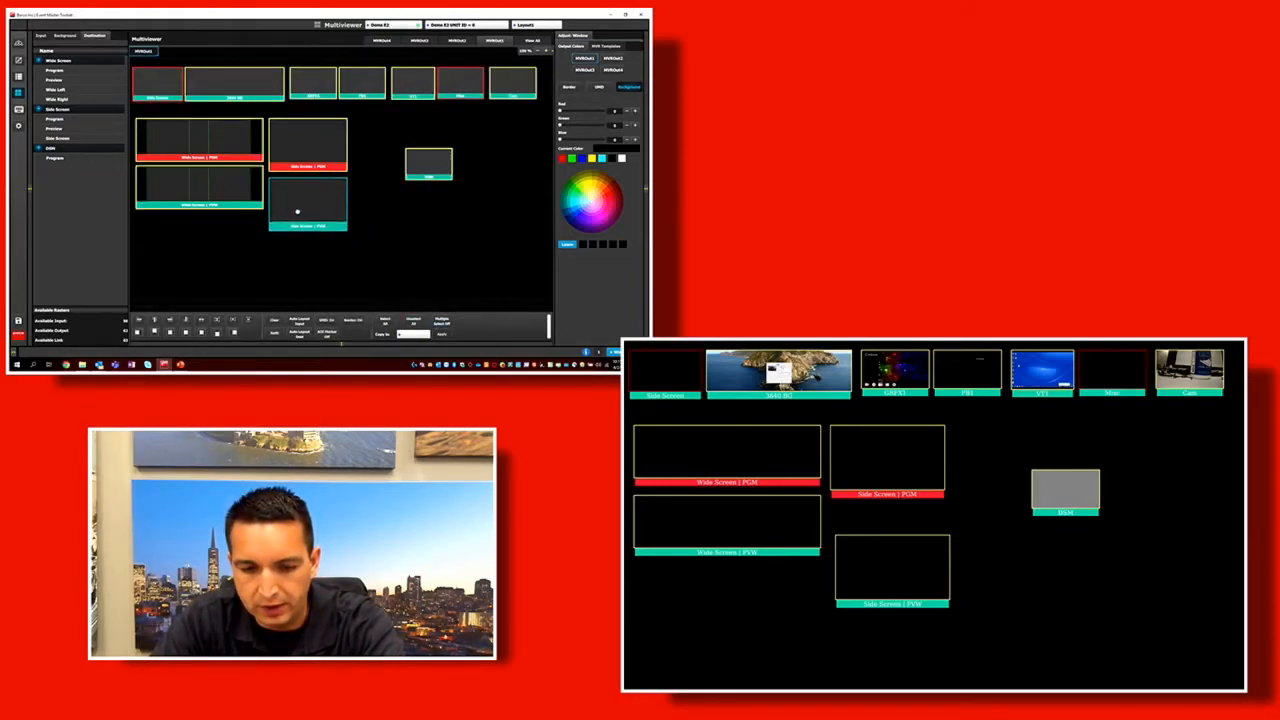
pyautogui.moveTo(302, 158); pyautogui.dragTo(303, 152)
pyautogui.moveTo(290, 212); pyautogui.dragTo(290, 204)
pyautogui.moveTo(297, 135); pyautogui.dragTo(297, 130)
pyautogui.moveTo(292, 194); pyautogui.dragTo(292, 187)
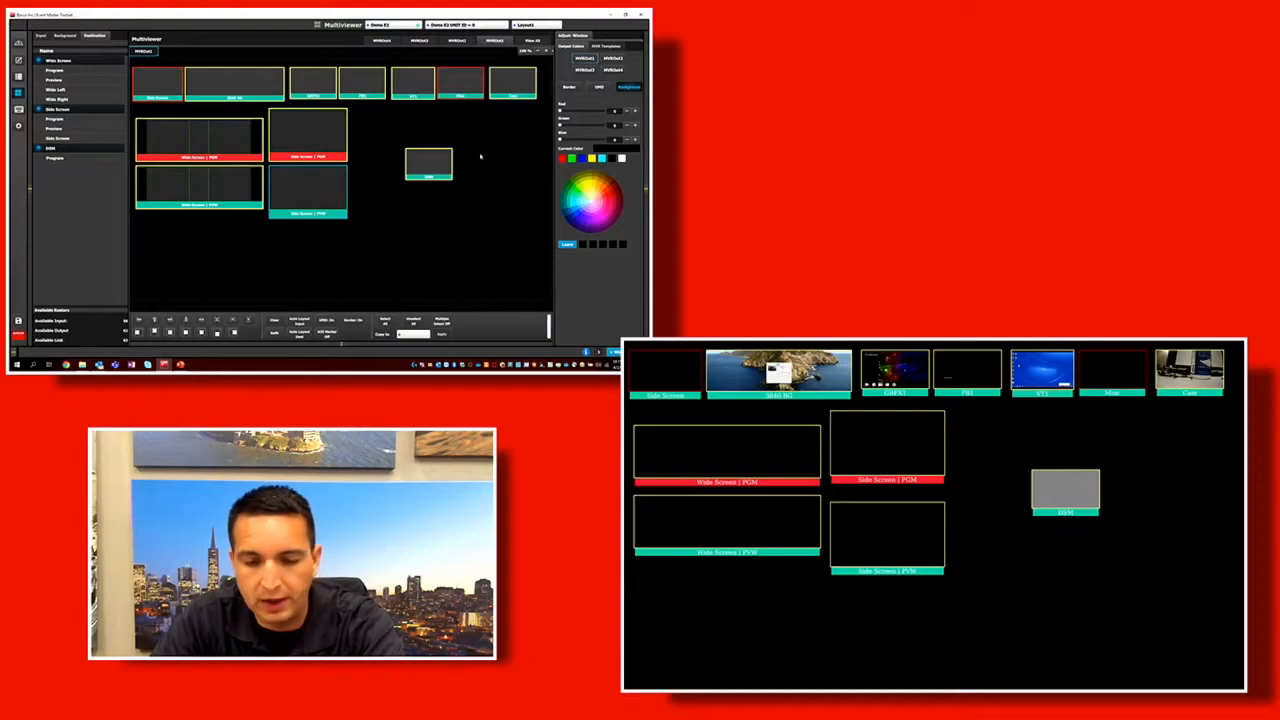
# Move the DSM window beneath the Cam window, enlarge the Side Screen pair, and stack its preview directly under its program.
pyautogui.moveTo(419, 161); pyautogui.dragTo(367, 163)
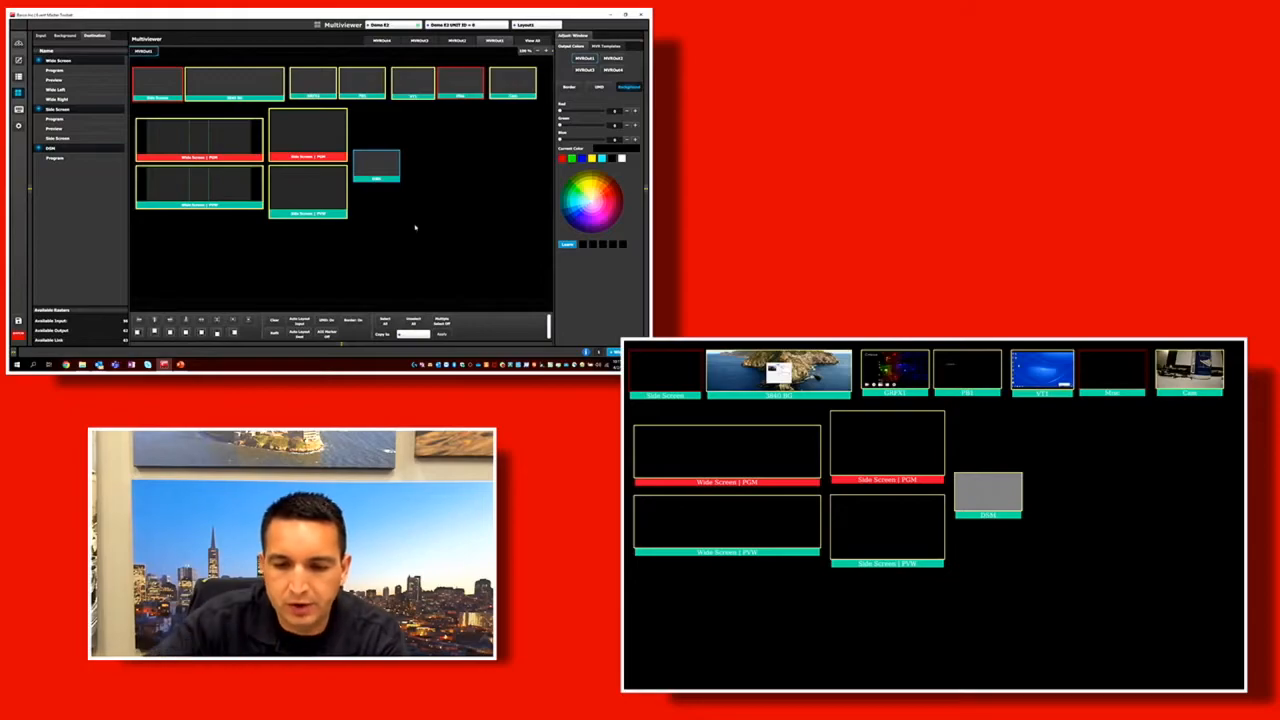
pyautogui.moveTo(375, 168); pyautogui.dragTo(389, 168)
pyautogui.moveTo(479, 163); pyautogui.dragTo(505, 145)
pyautogui.moveTo(340, 186); pyautogui.dragTo(406, 240)
pyautogui.moveTo(317, 260); pyautogui.dragTo(319, 240)
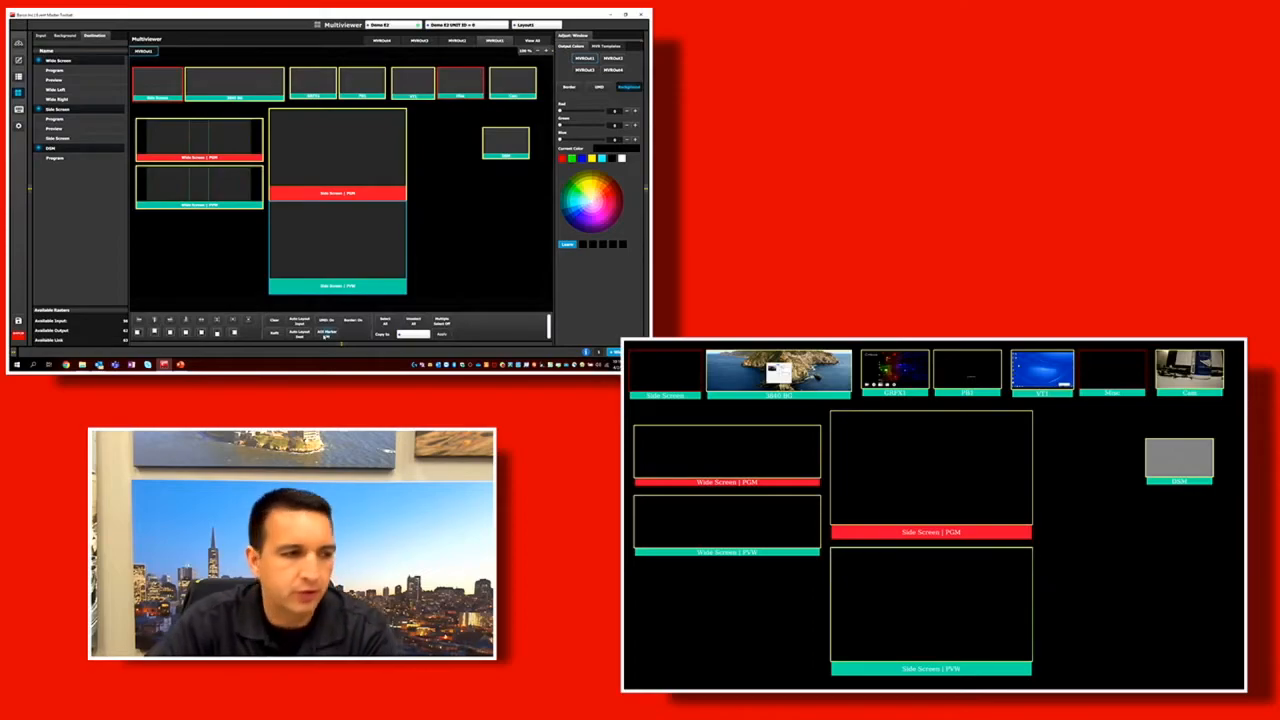
# Select all multiviewer windows and turn their AOI markers on.
pyautogui.click(363, 174)
pyautogui.click(386, 322)
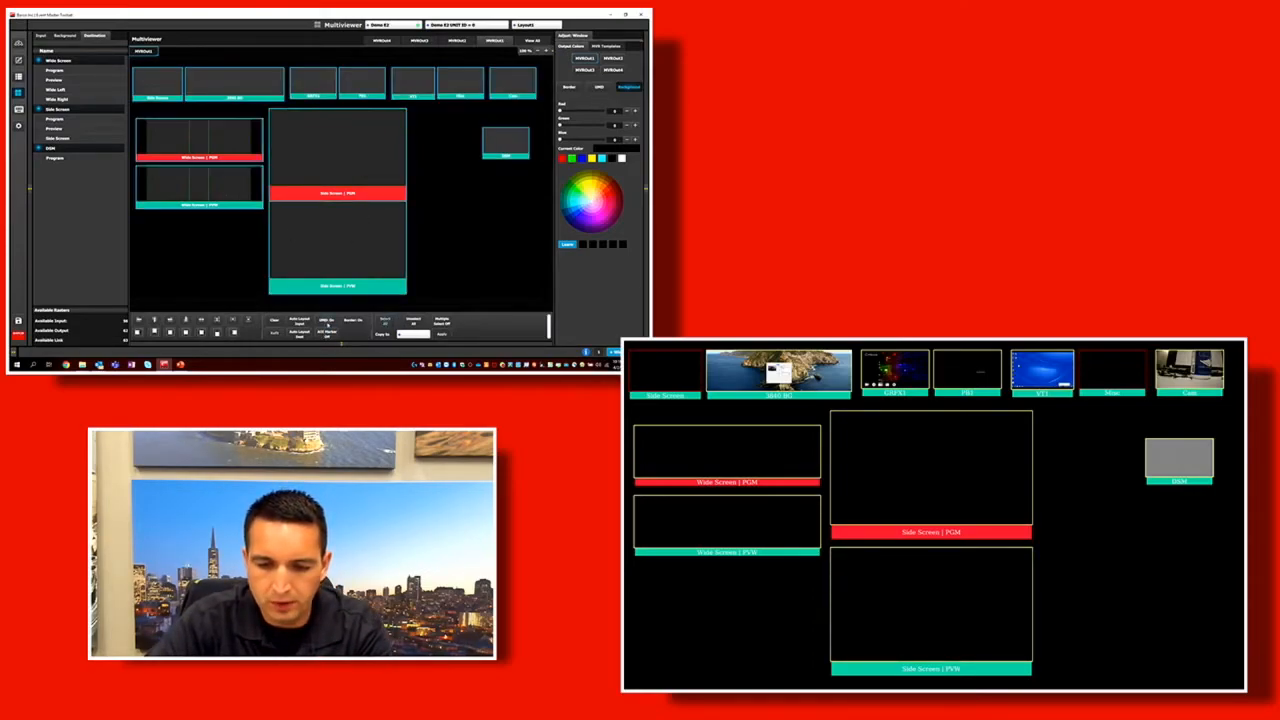
pyautogui.click(327, 334)
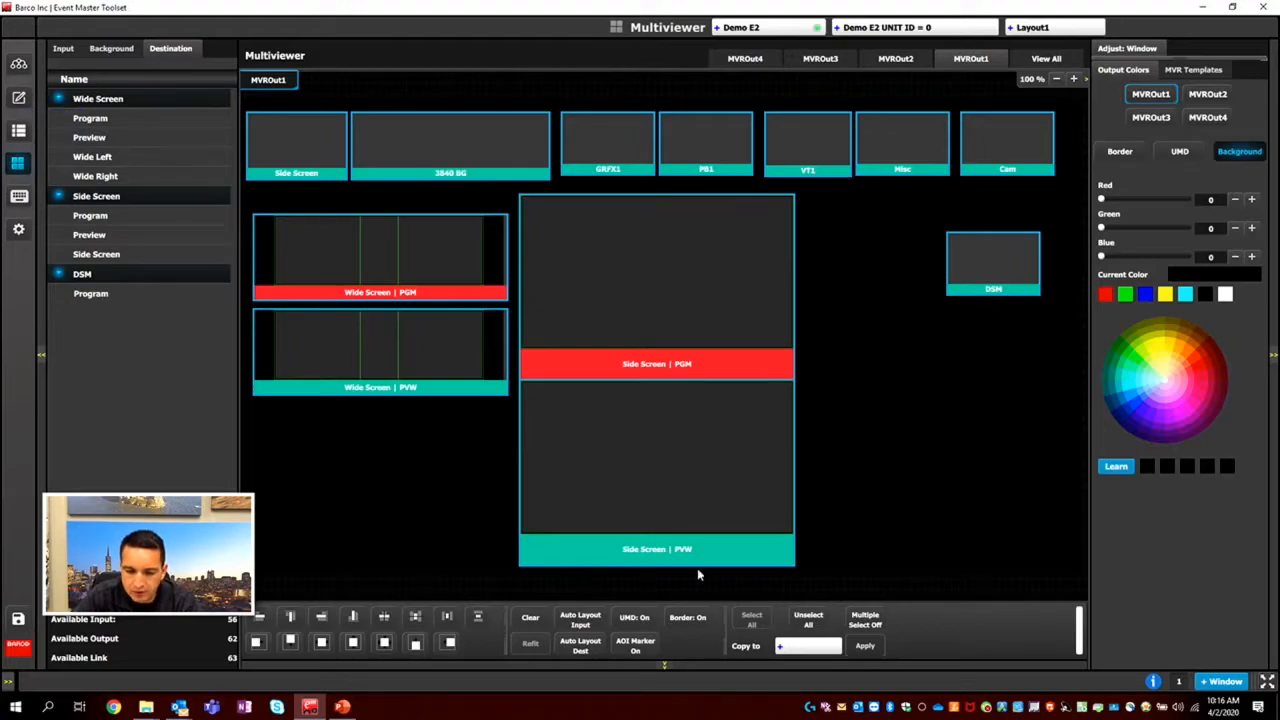
# Switch to the Programming page, view the native backgrounds, return to the inputs list, and expand and collapse the GRFX1 entry.
pyautogui.click(20, 97)
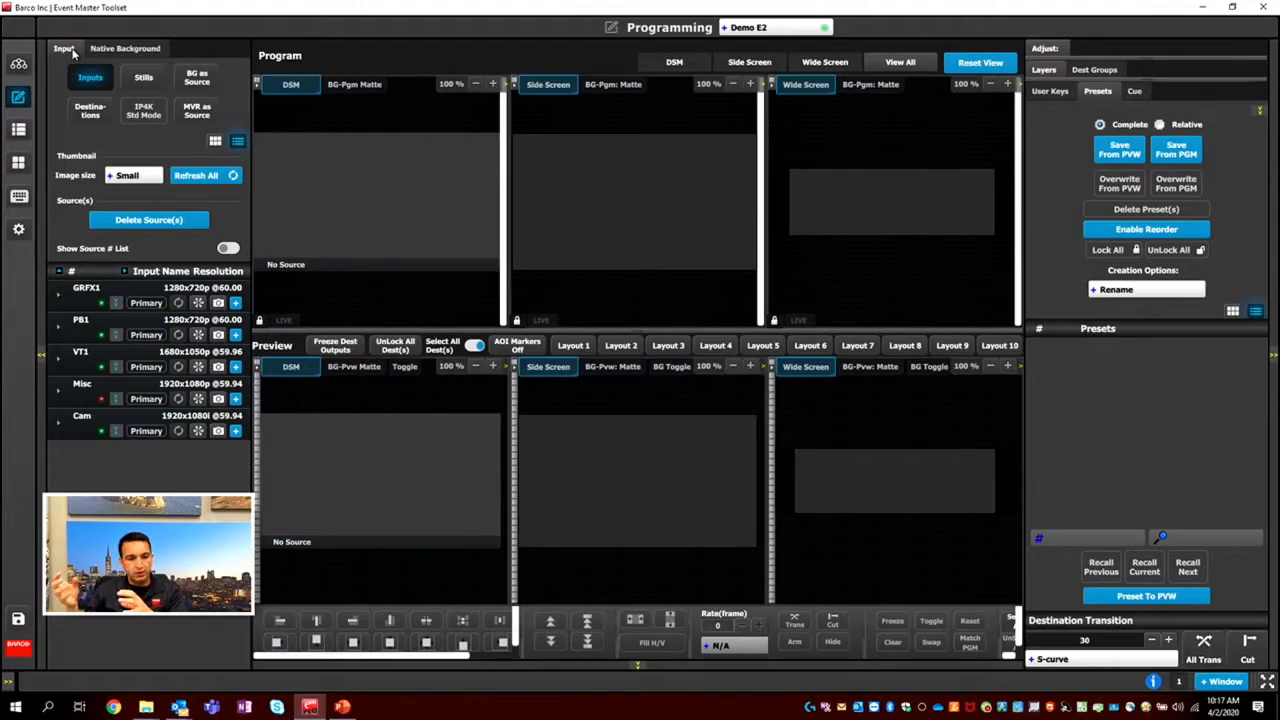
pyautogui.click(134, 48)
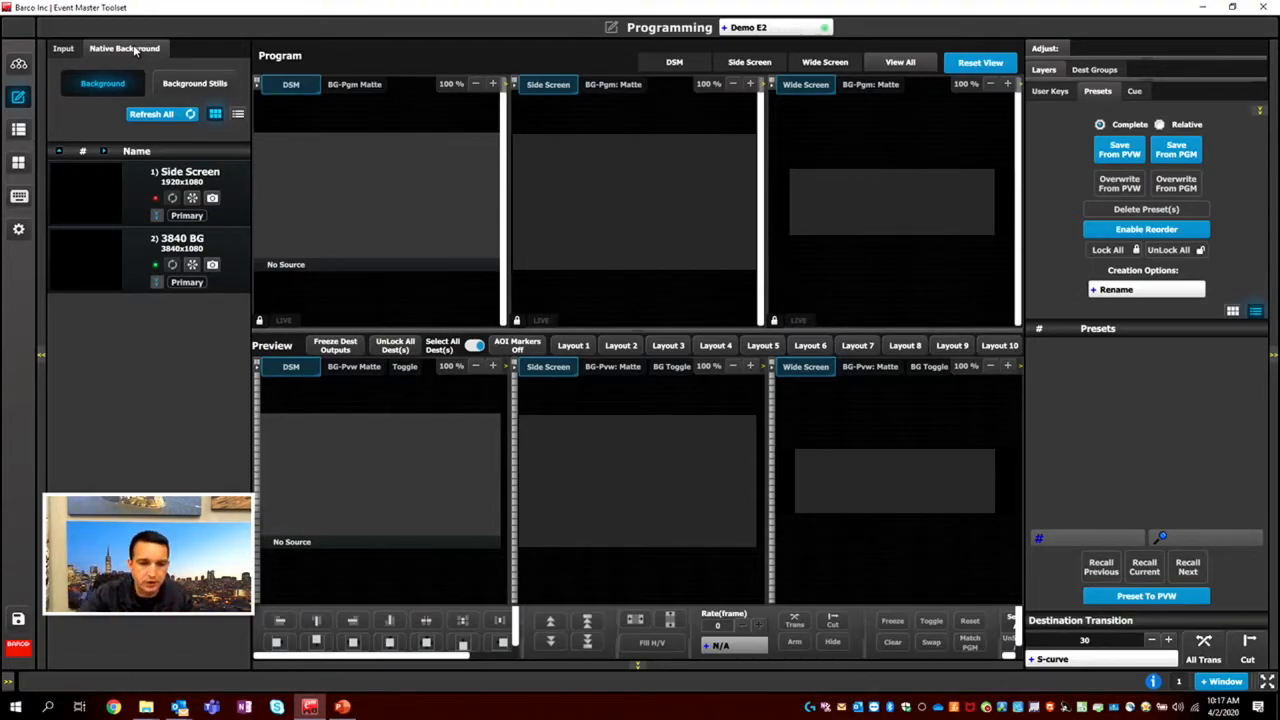
pyautogui.click(62, 49)
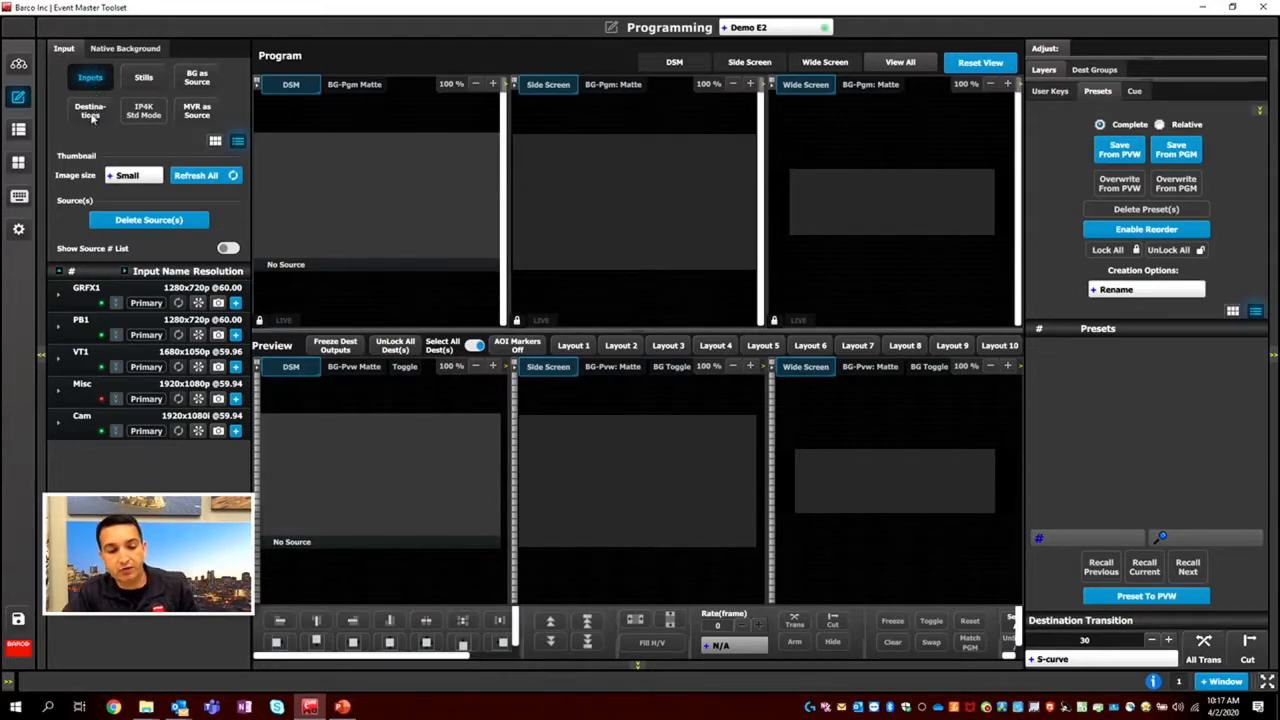
pyautogui.click(59, 296)
pyautogui.click(59, 296)
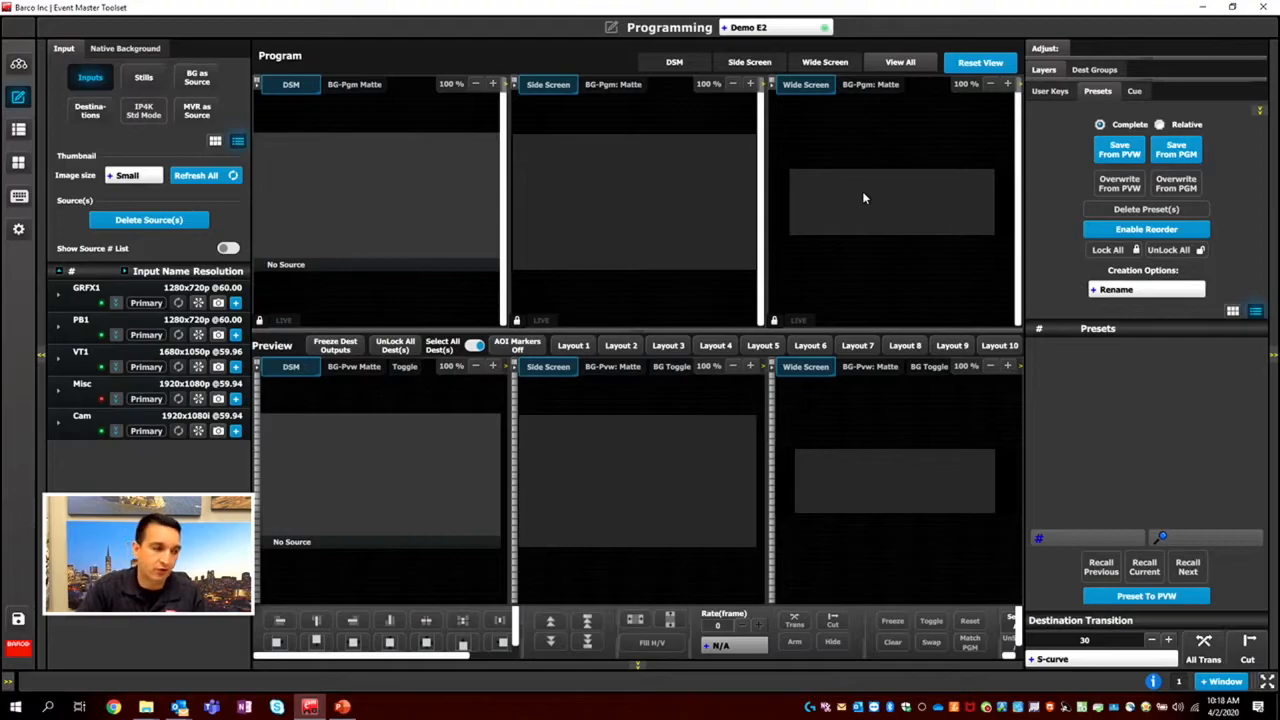
# Show the inputs list as thumbnails and assign GRFX 1.PNG from the Icons folder as the GRFX1 thumbnail.
pyautogui.click(216, 142)
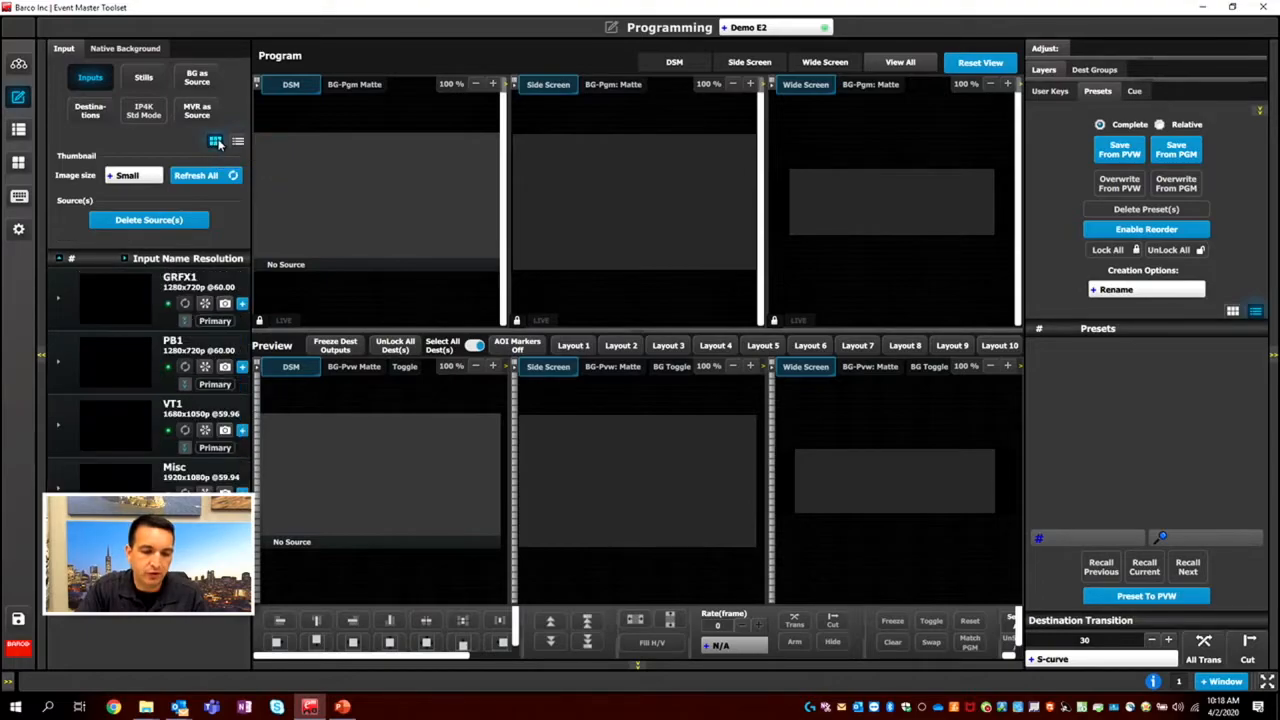
pyautogui.click(116, 305)
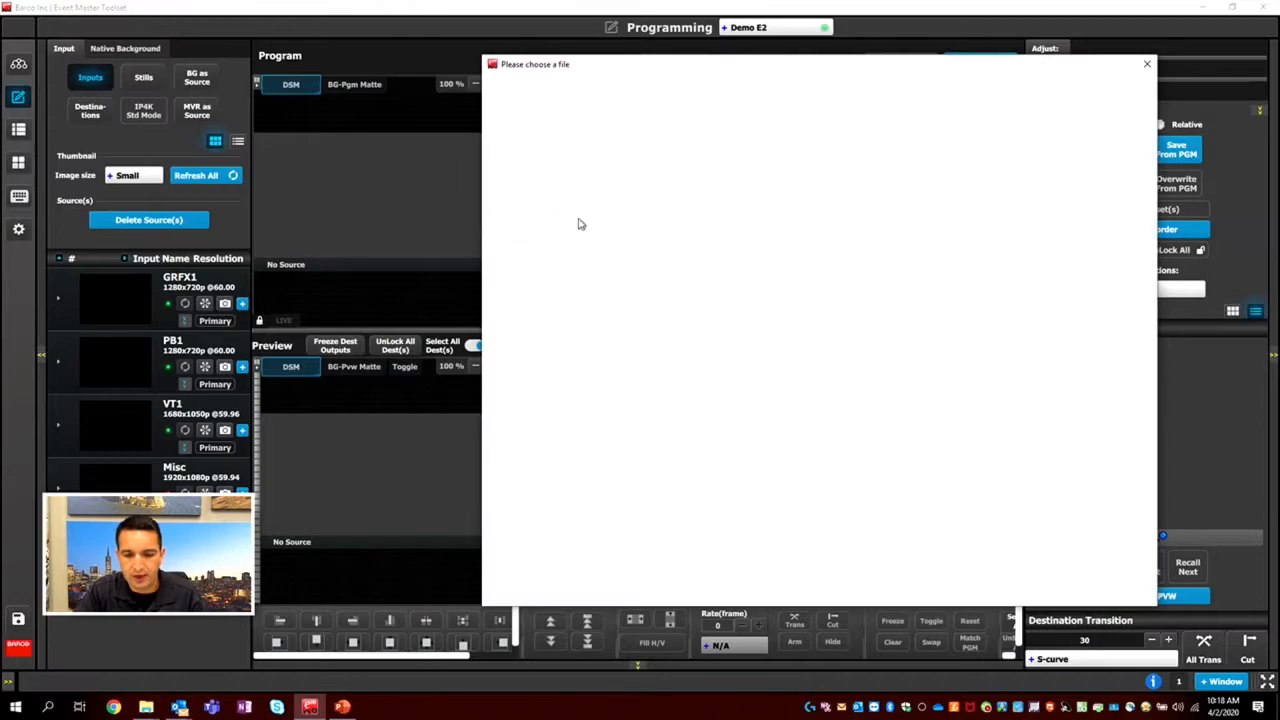
pyautogui.scroll(-5, 538, 278)
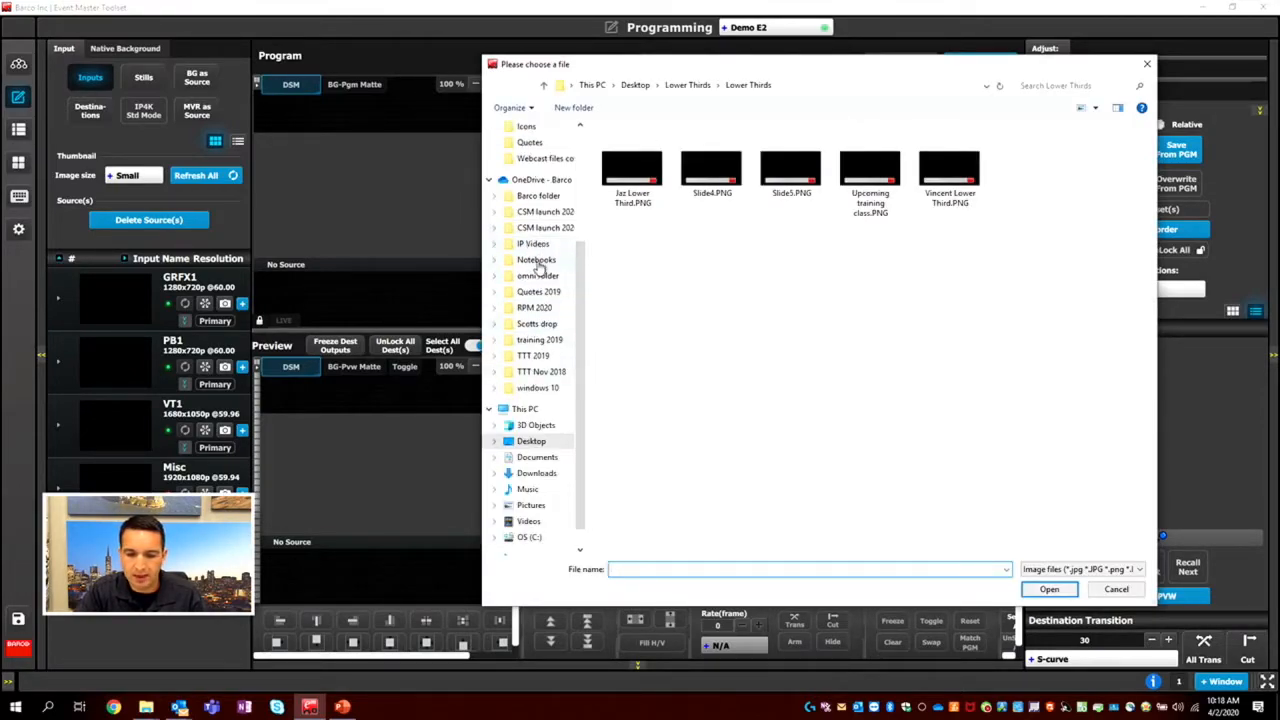
pyautogui.click(526, 128)
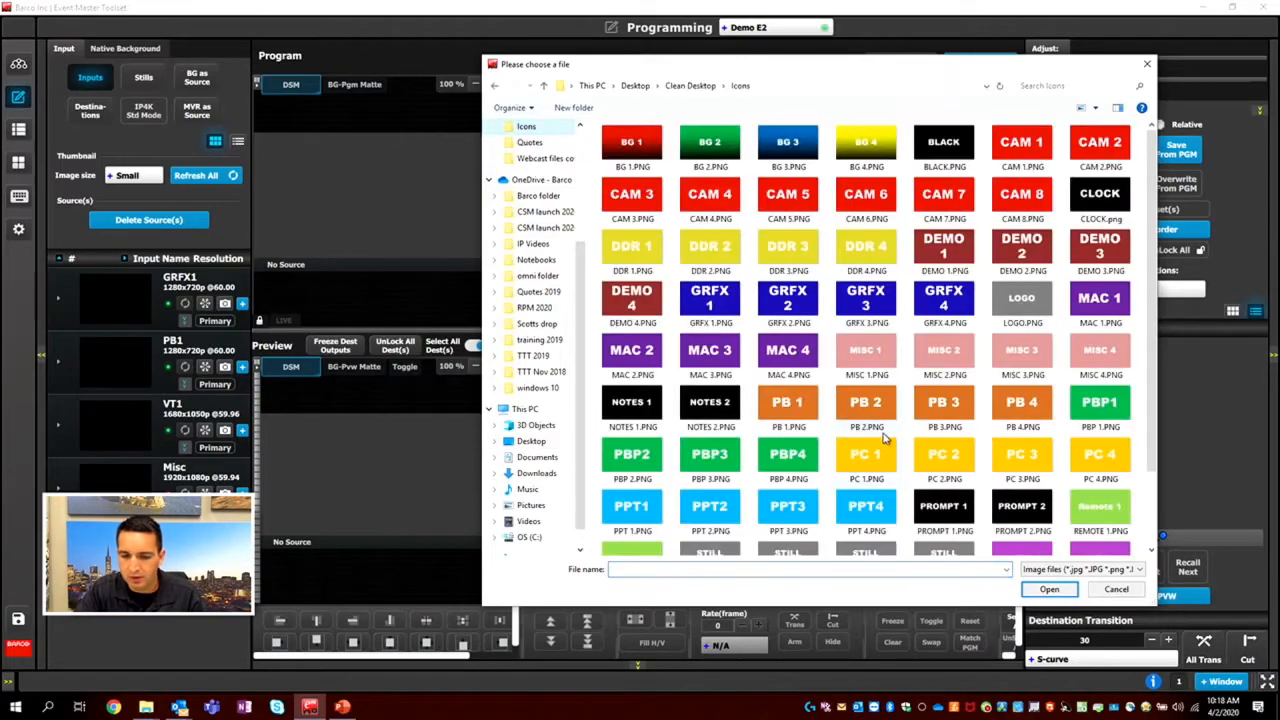
pyautogui.click(733, 308)
pyautogui.click(1049, 589)
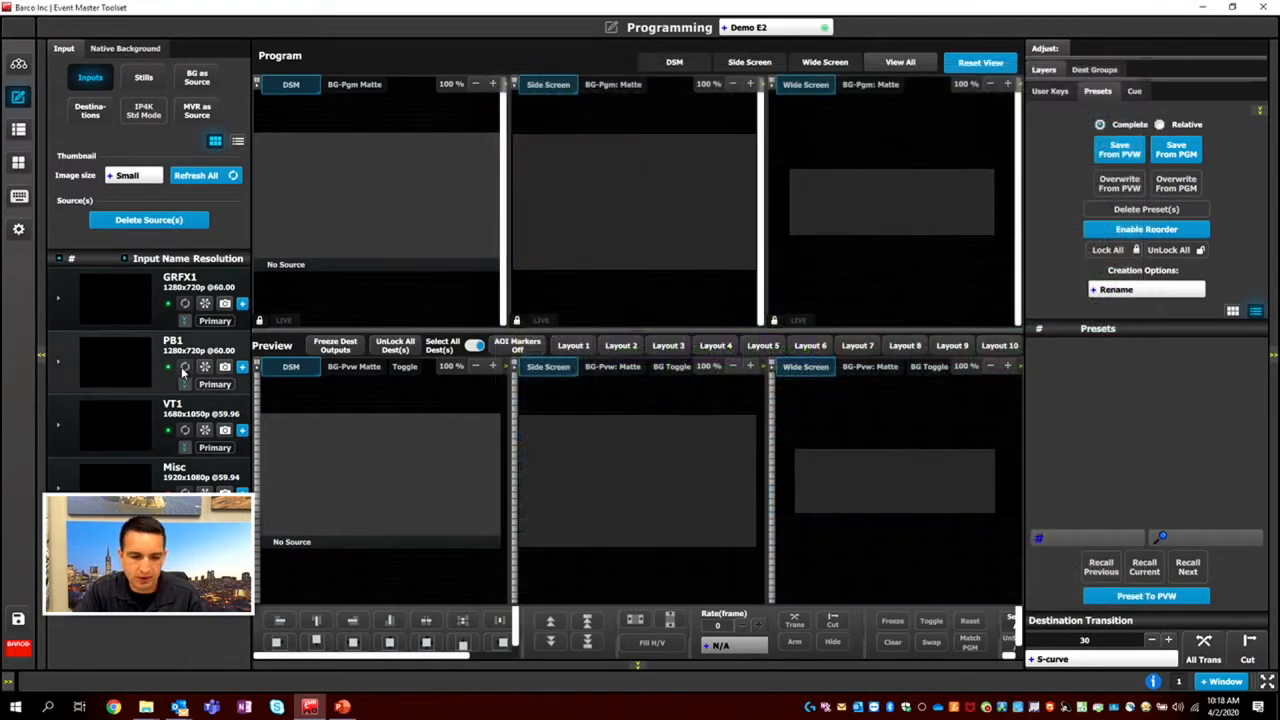
# Assign PB 1.PNG from the Icons folder as the thumbnail of the PB1 input.
pyautogui.click(117, 364)
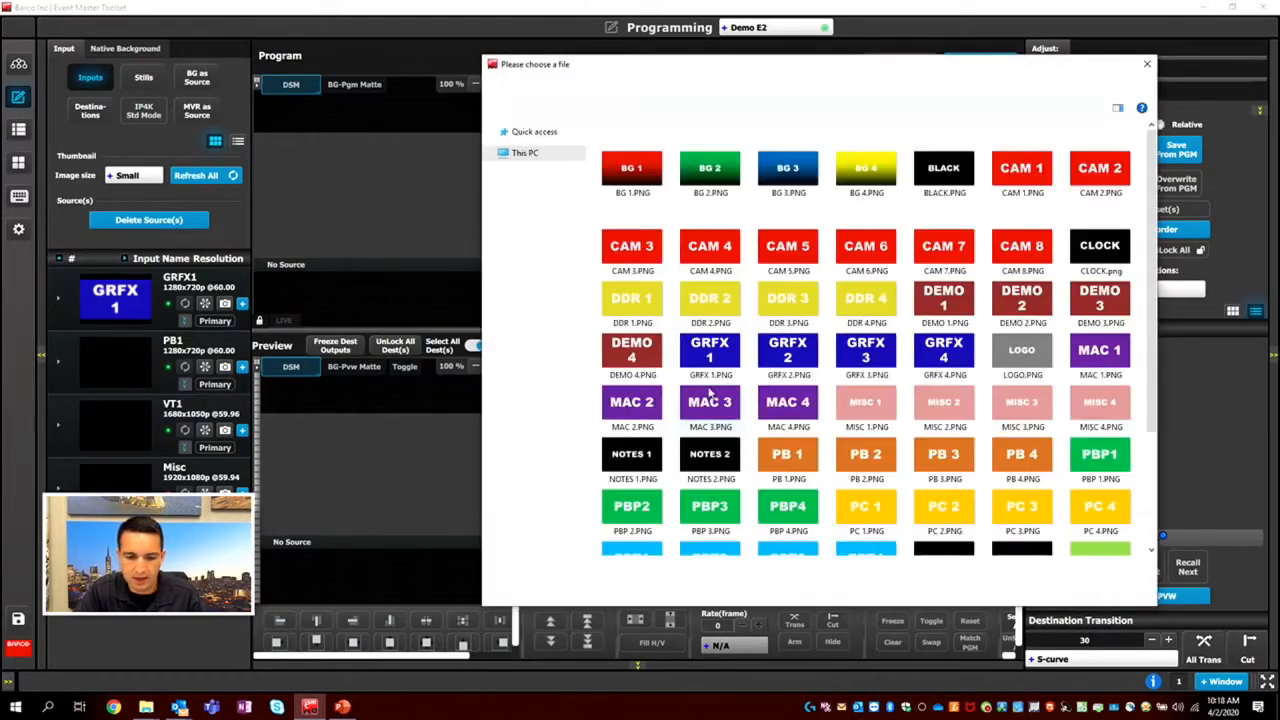
pyautogui.scroll(-3, 790, 320)
pyautogui.click(788, 308)
pyautogui.click(1049, 589)
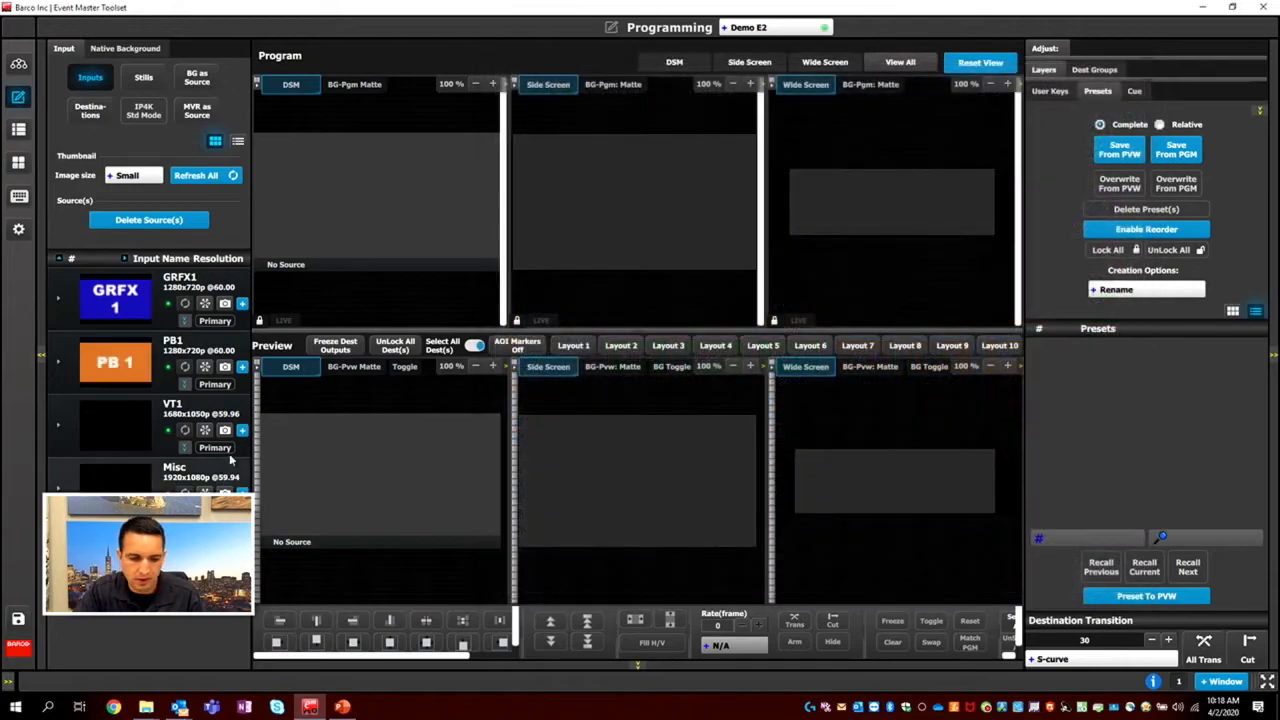
# Assign VT A.PNG from the Icons folder as the thumbnail of the VT1 input.
pyautogui.click(151, 433)
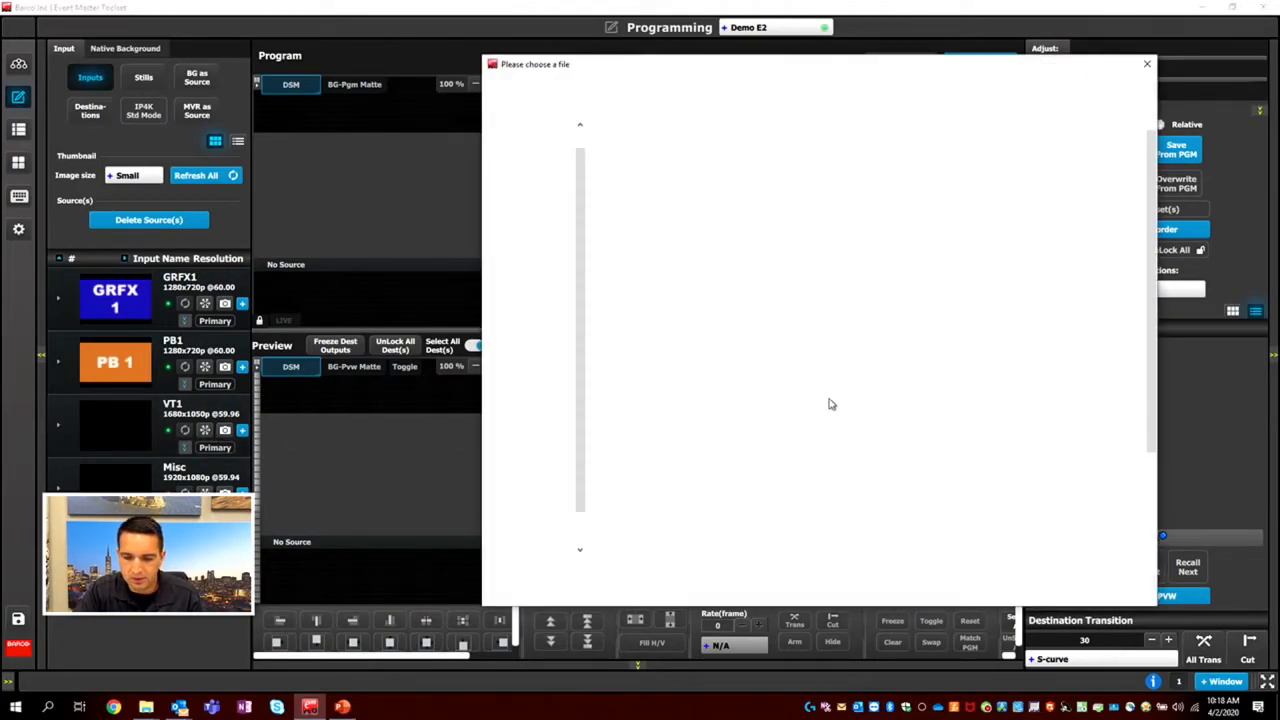
pyautogui.scroll(-2, 957, 483)
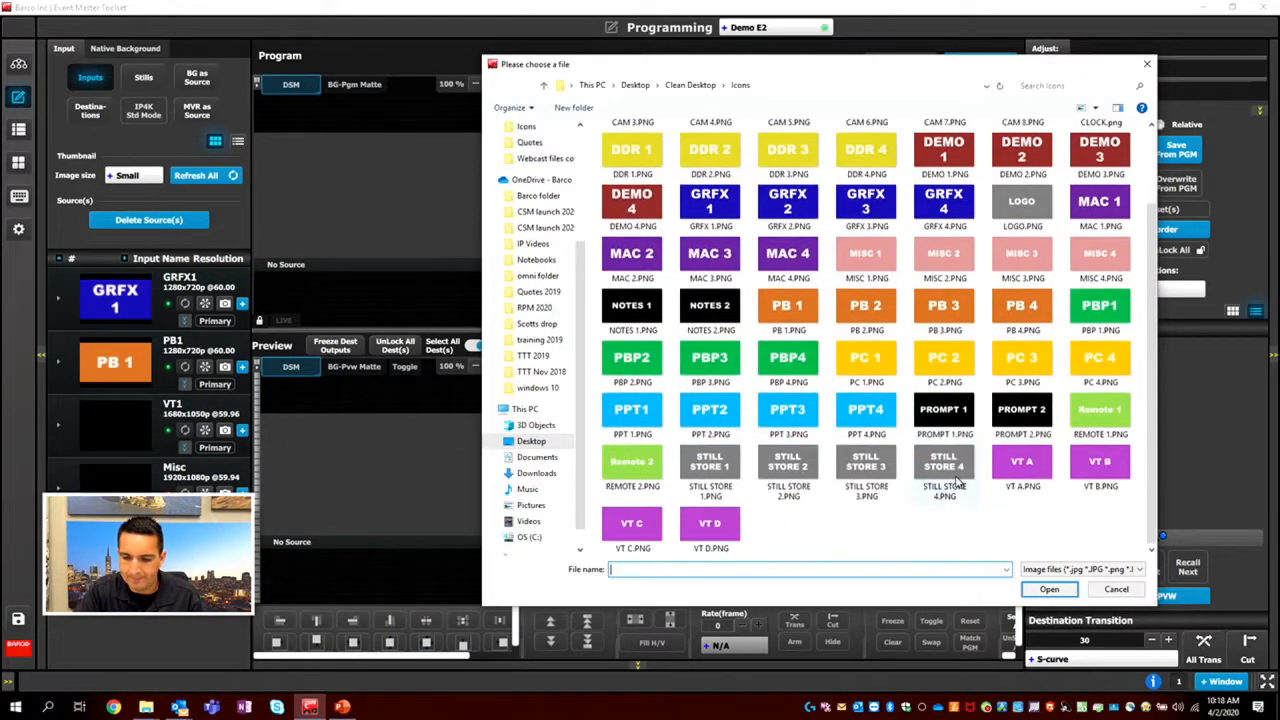
pyautogui.click(1022, 470)
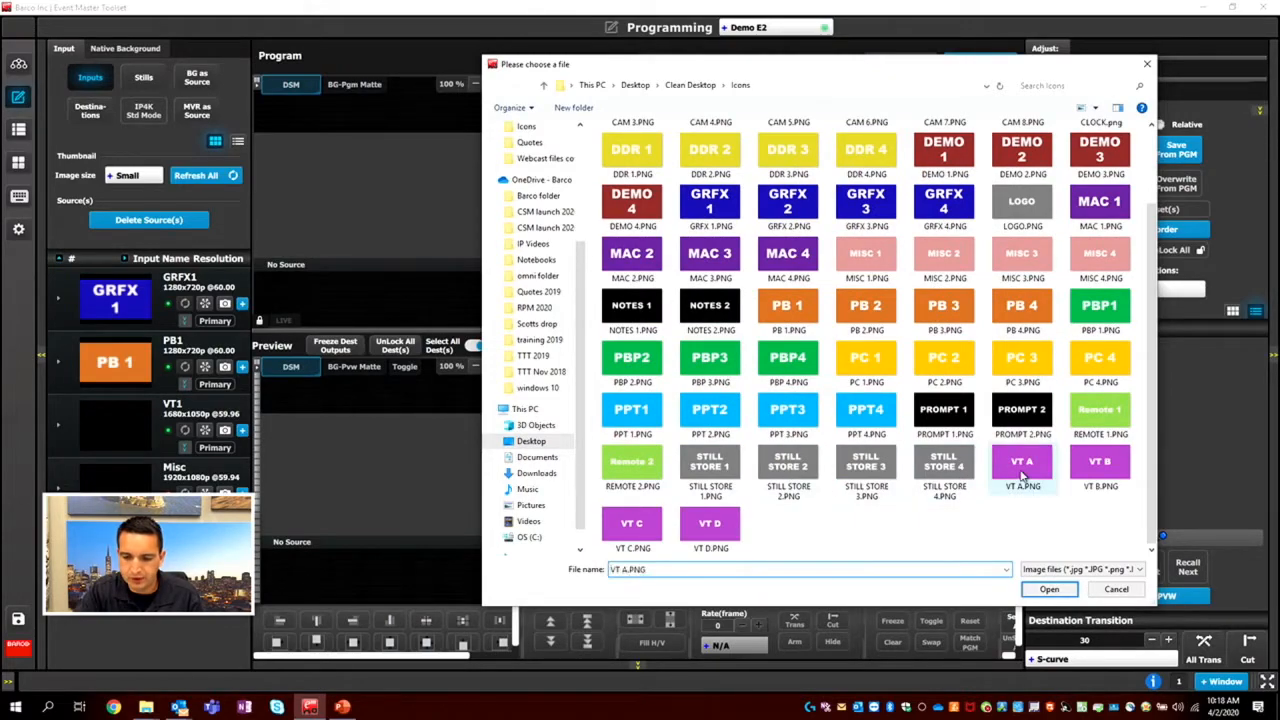
pyautogui.click(1049, 589)
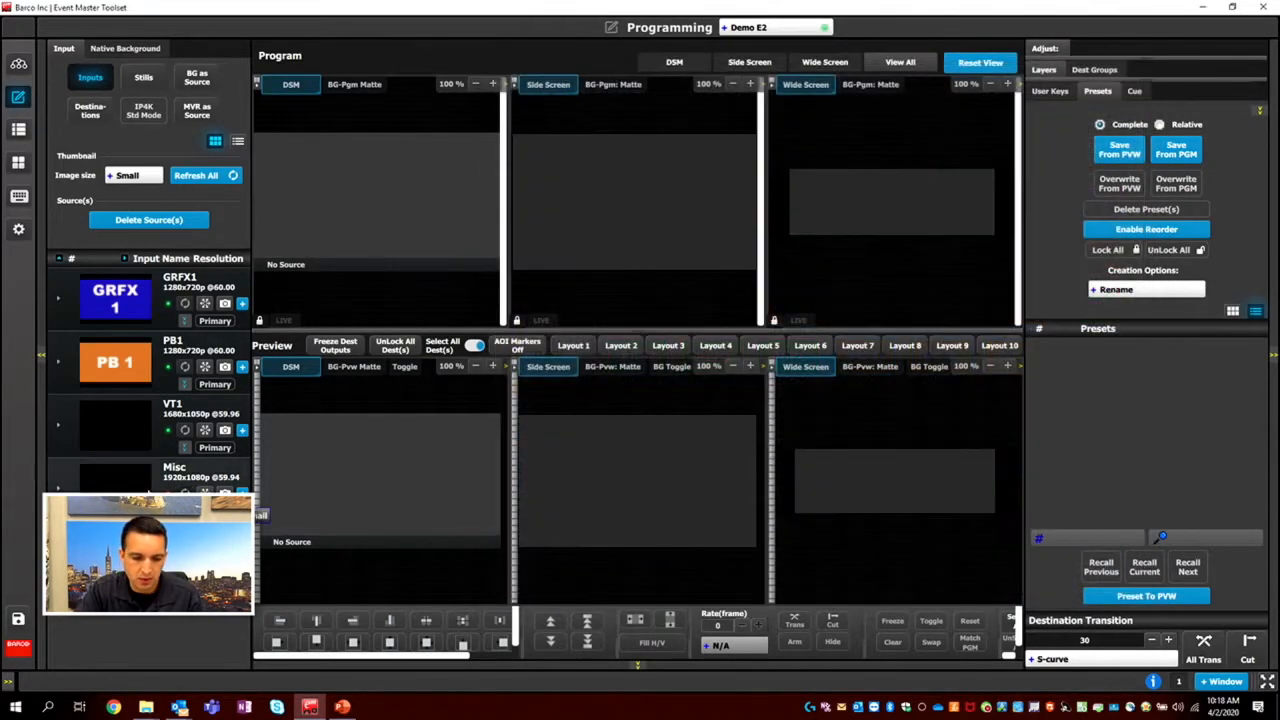
# Assign DEMO 1.PNG as the thumbnail of the Misc input and CAM 1.PNG as the thumbnail of the Cam input.
pyautogui.click(198, 515)
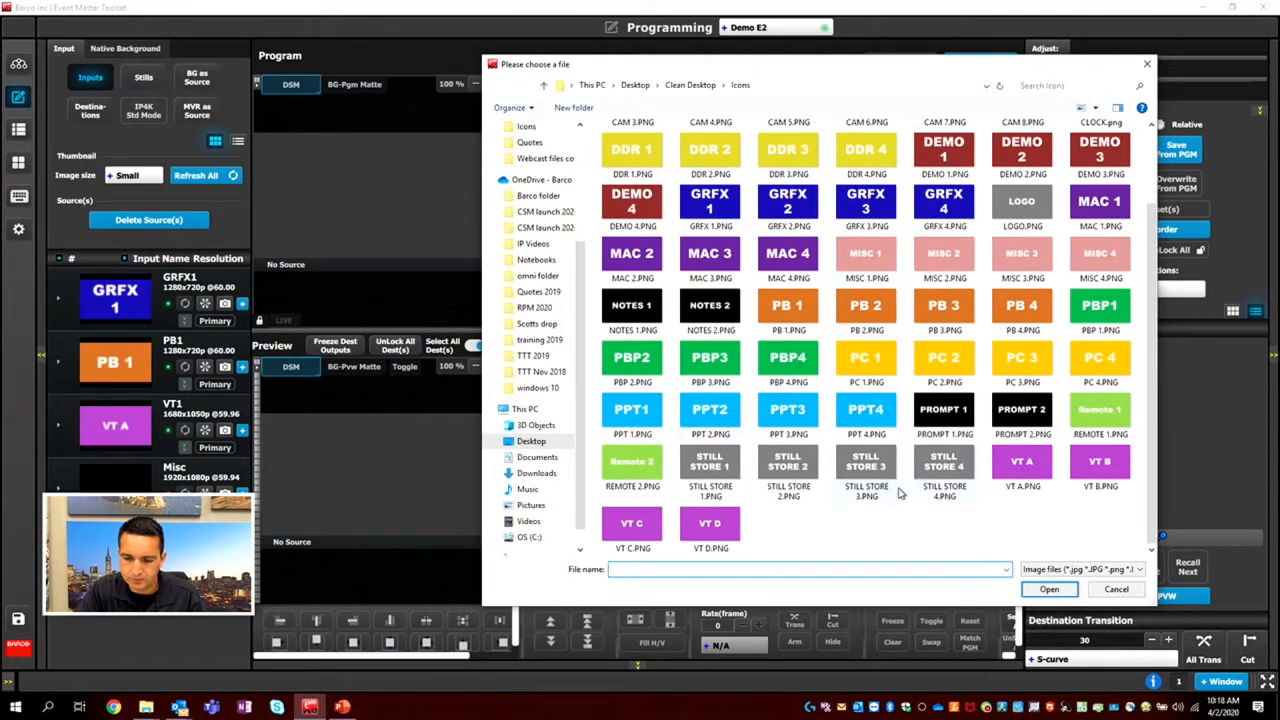
pyautogui.scroll(2, 803, 500)
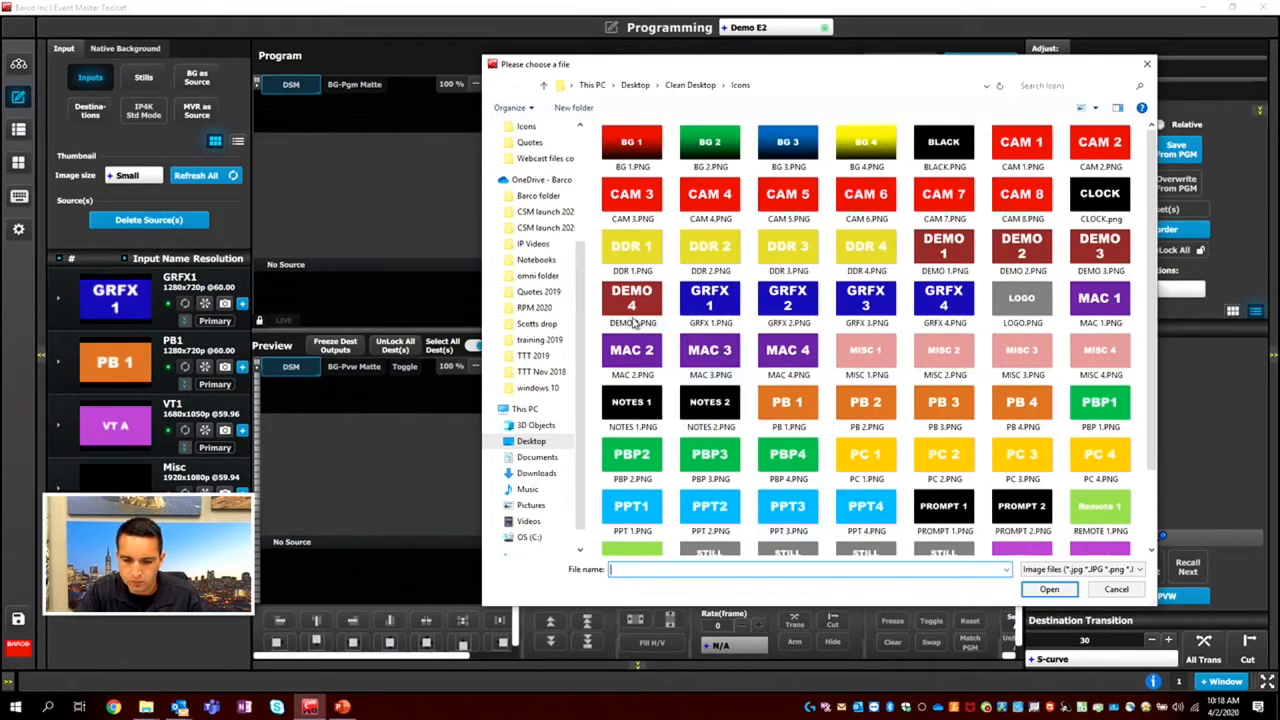
pyautogui.click(940, 258)
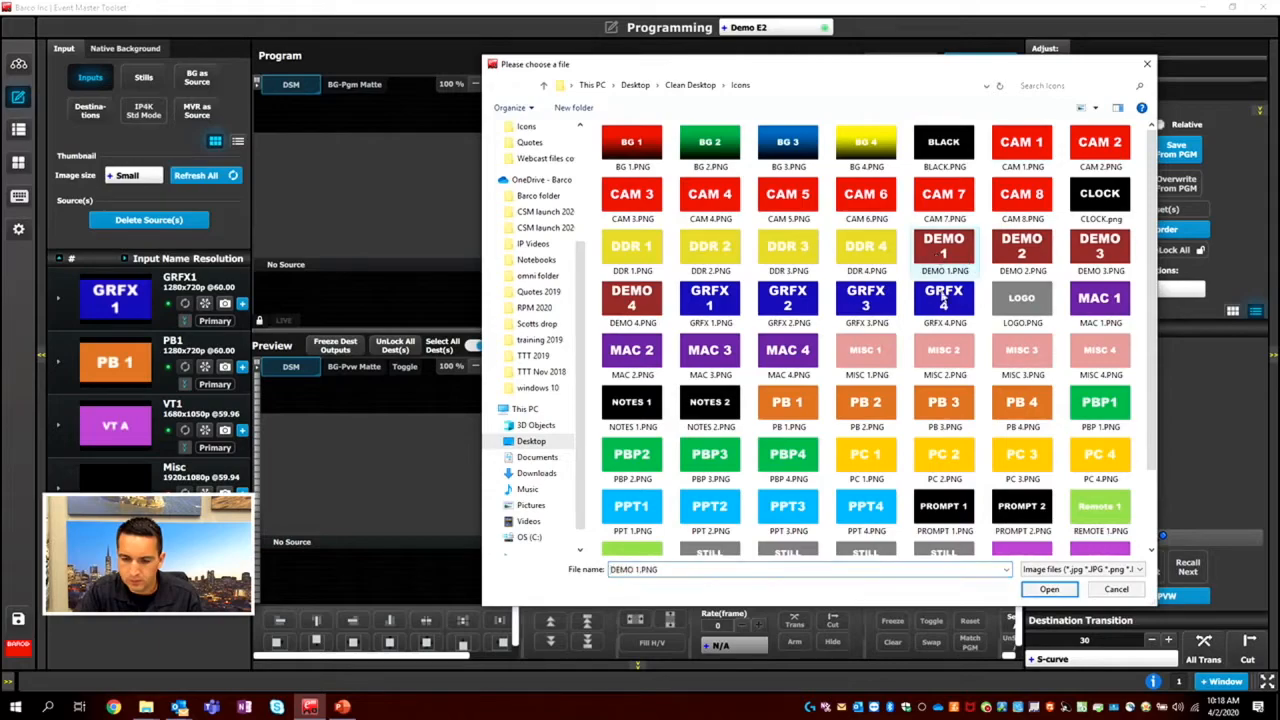
pyautogui.click(1047, 590)
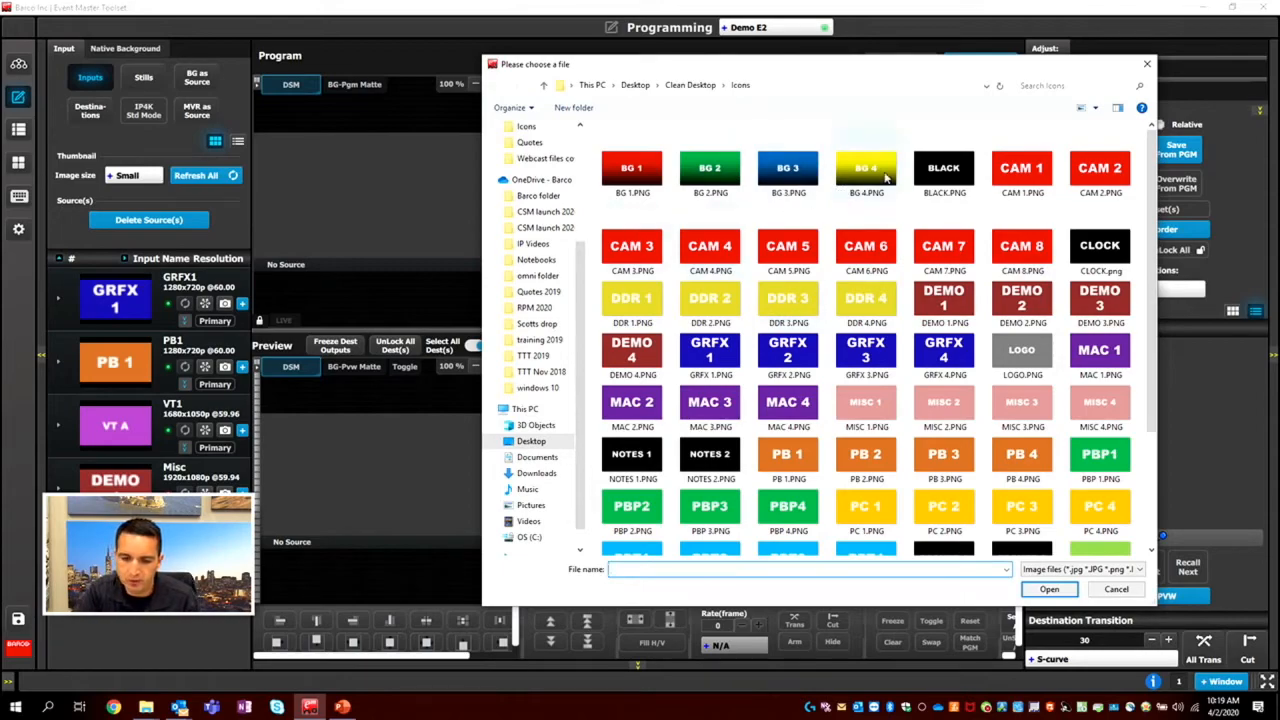
pyautogui.click(1021, 170)
pyautogui.click(1049, 589)
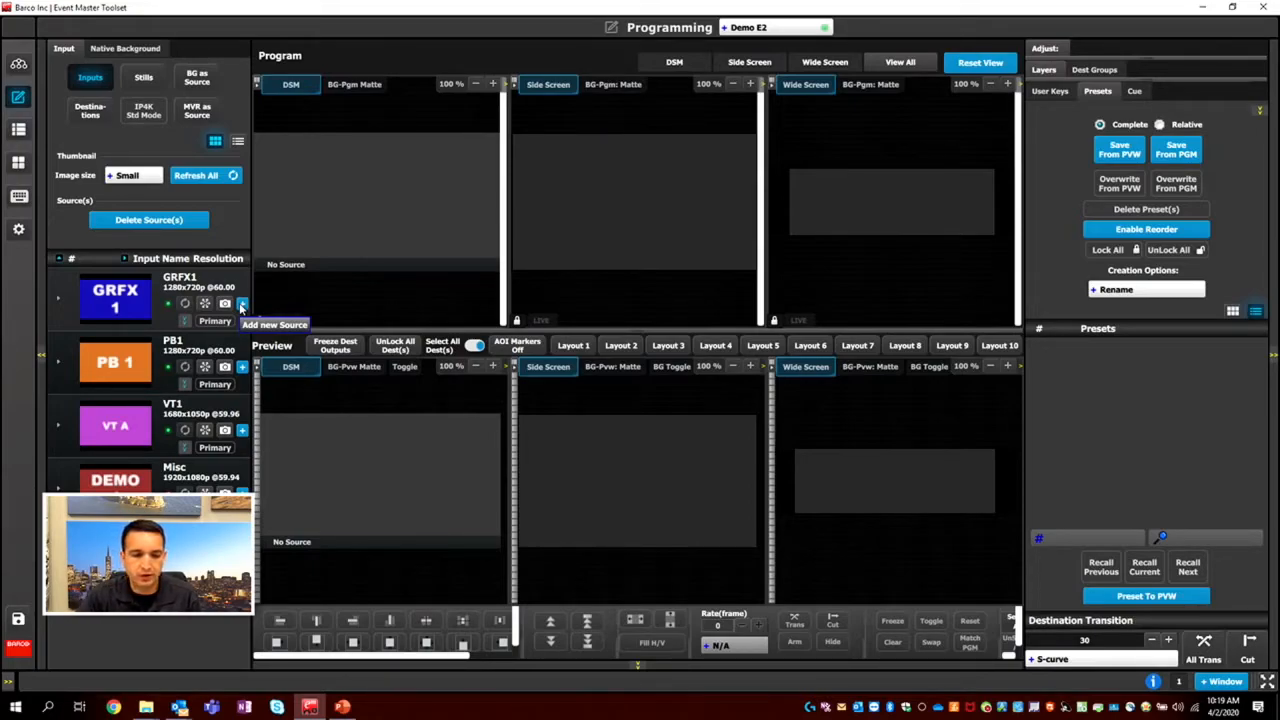
# View the stills list and the file chooser for adding a still from PNG, cancel it, and return to the inputs list.
pyautogui.click(241, 304)
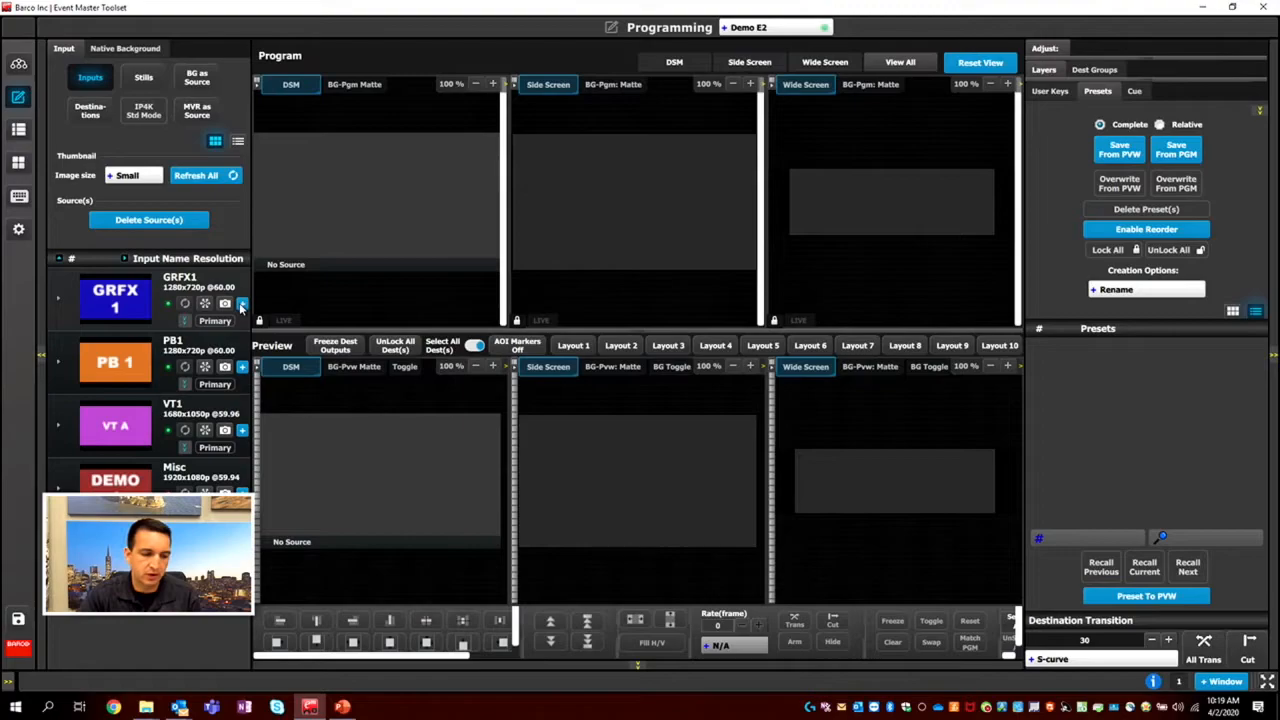
pyautogui.click(145, 79)
pyautogui.click(148, 163)
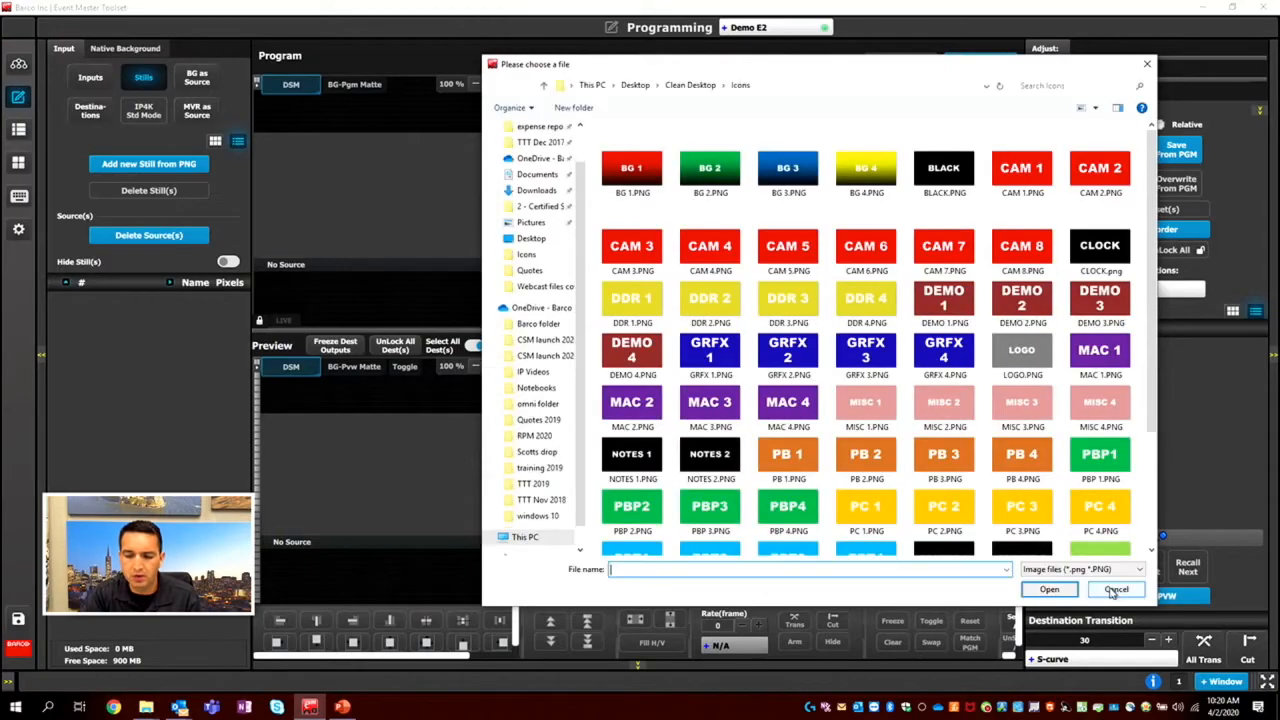
pyautogui.click(1113, 590)
pyautogui.click(98, 80)
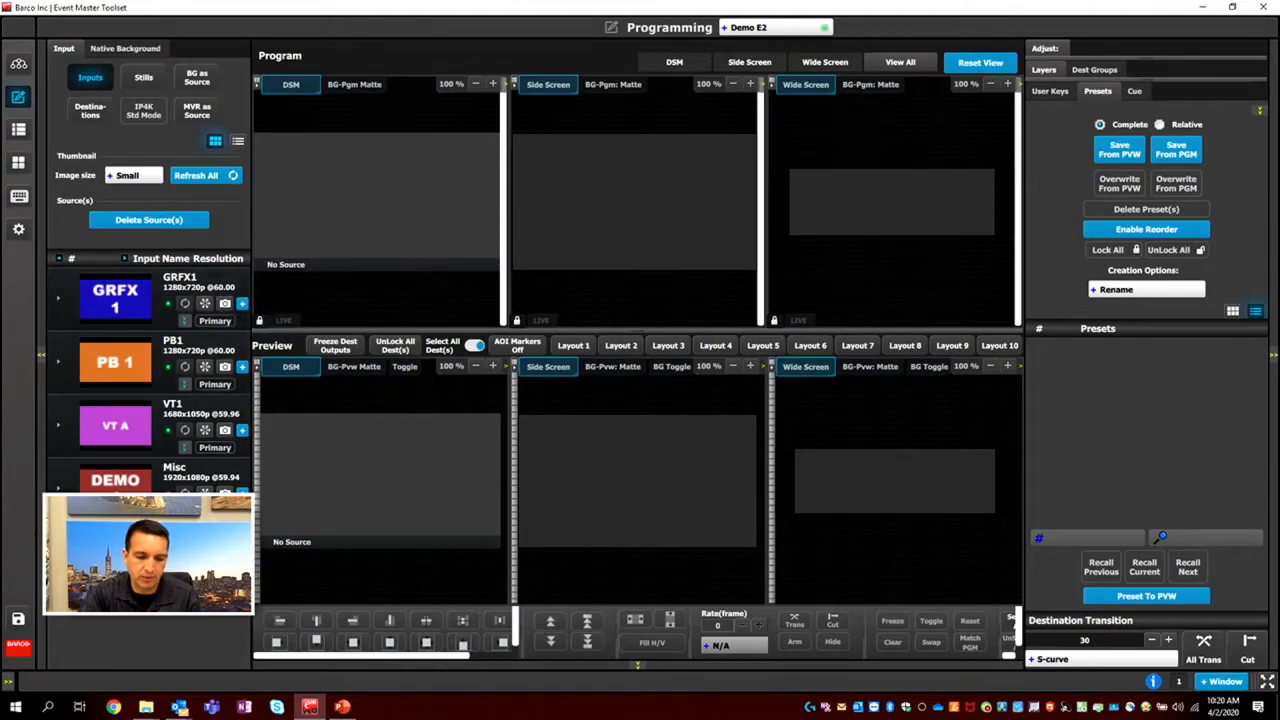
# Review the stills, background sources and destinations lists, and return to the inputs list.
pyautogui.click(143, 78)
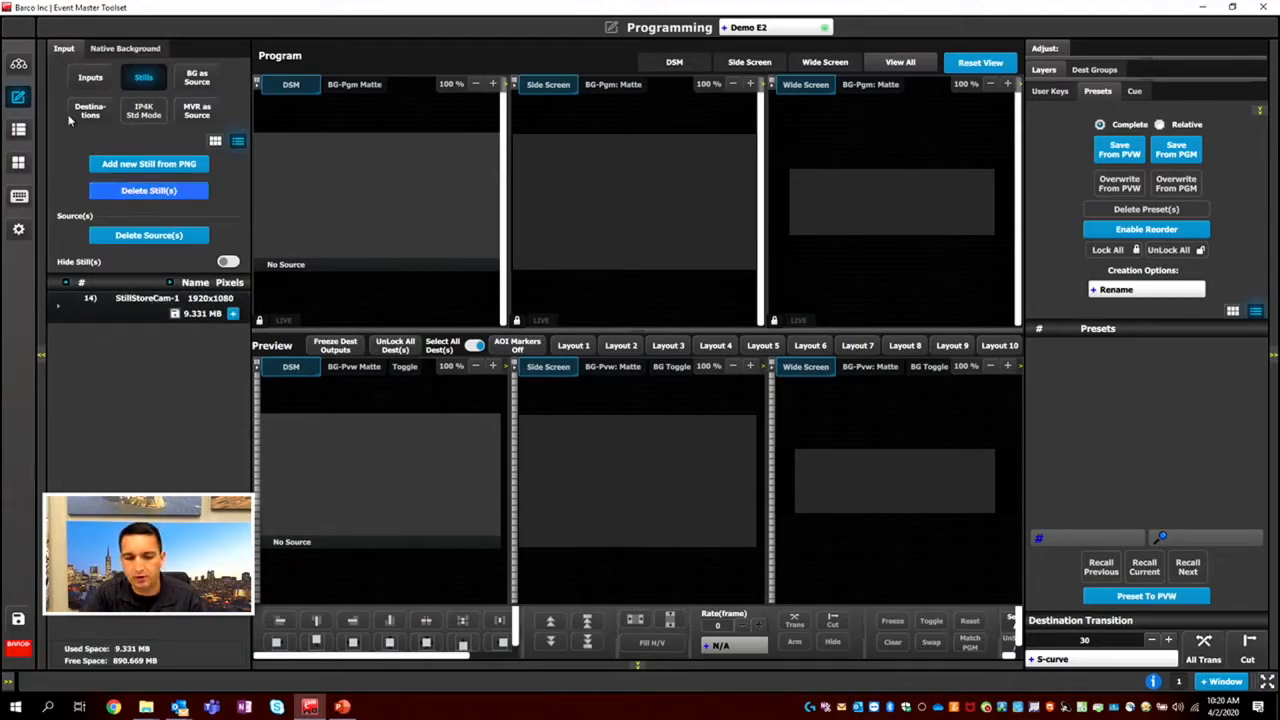
pyautogui.click(196, 84)
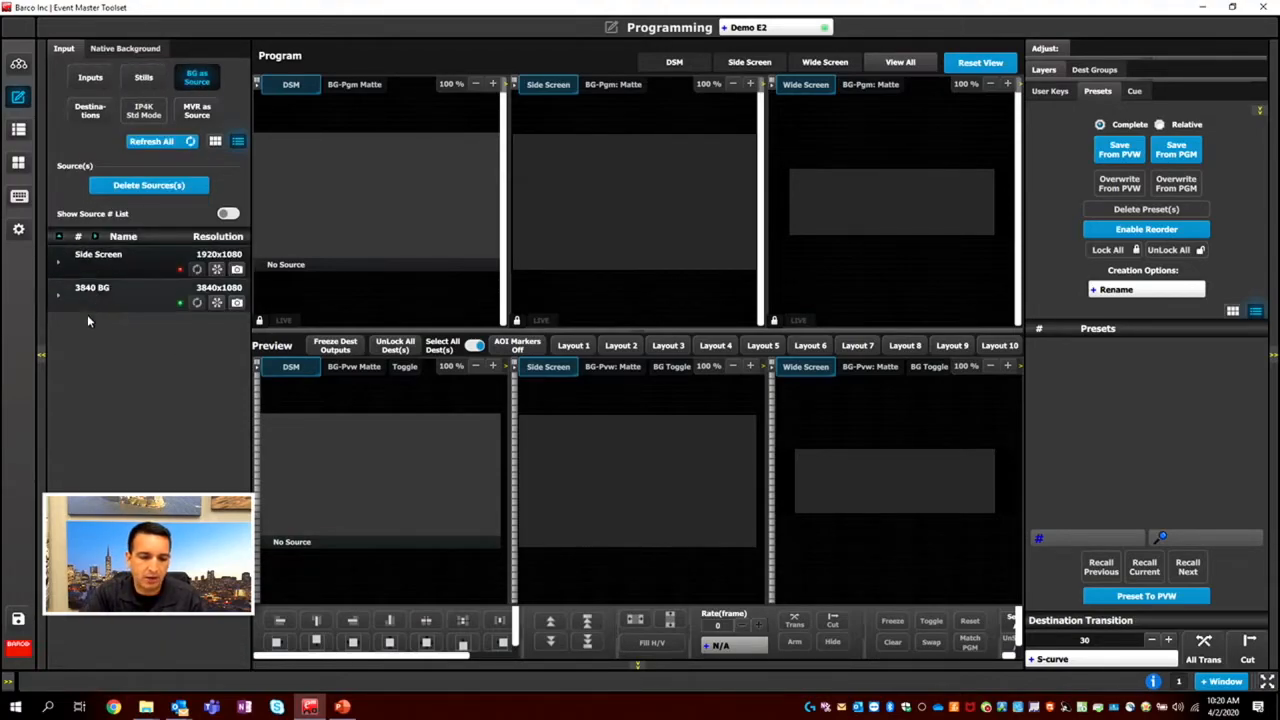
pyautogui.click(87, 113)
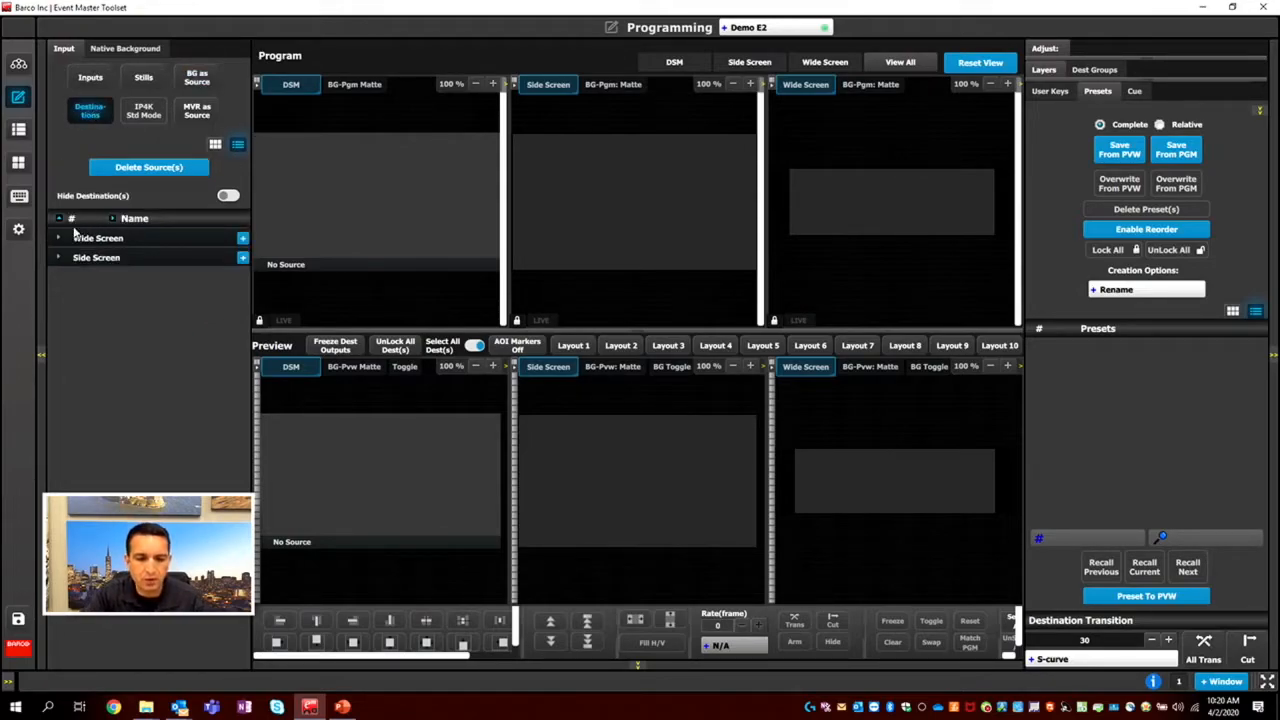
pyautogui.click(90, 78)
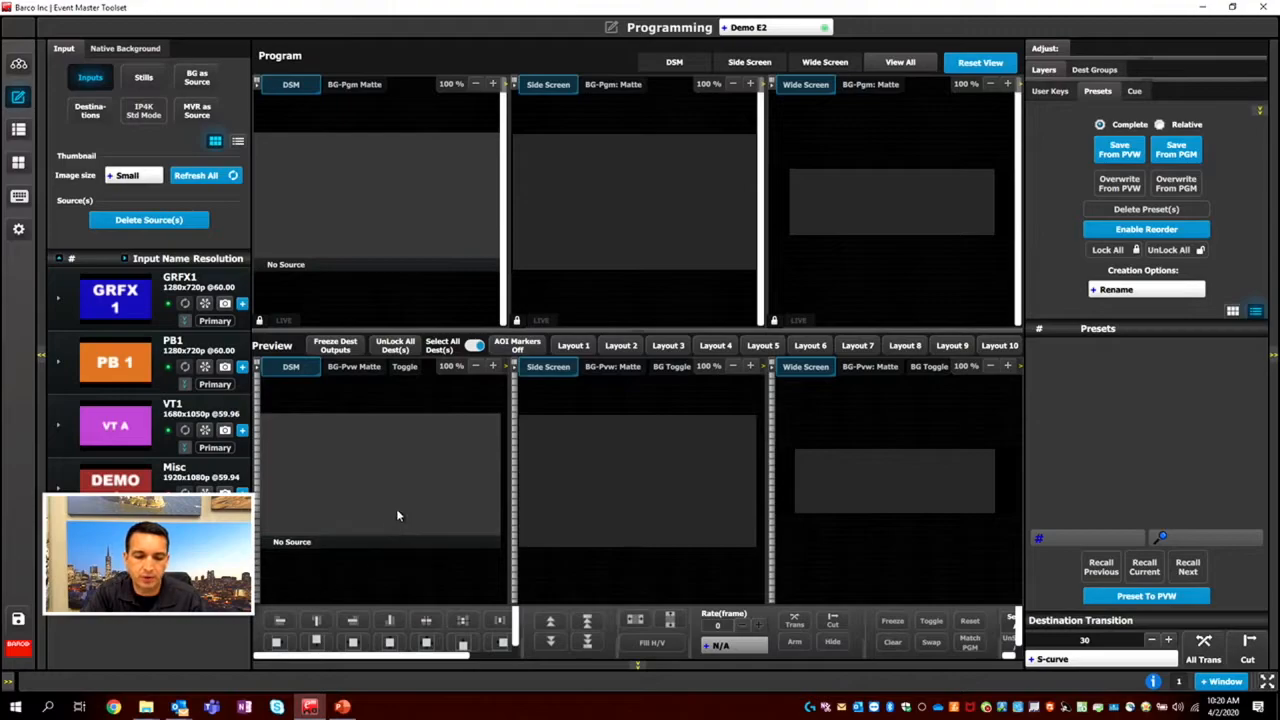
# Zoom the DSM and Side Screen program views out and back in to 100 %.
pyautogui.click(476, 84)
pyautogui.click(492, 84)
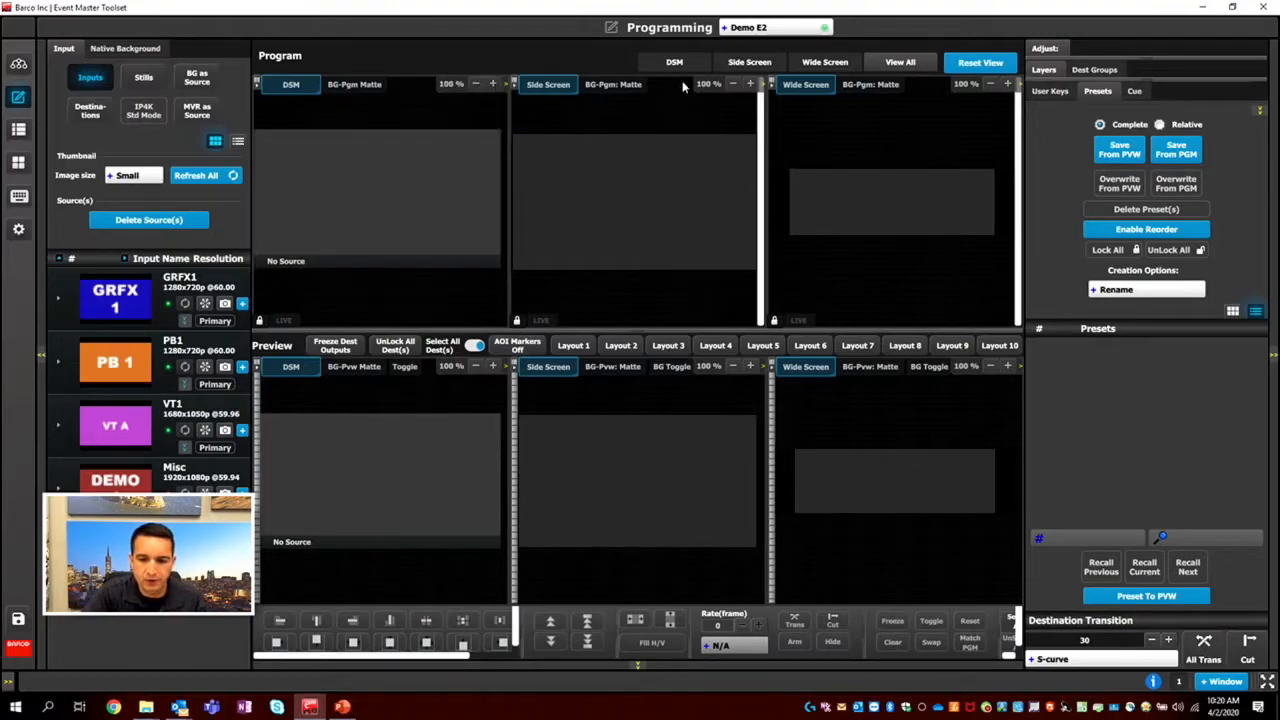
pyautogui.click(735, 84)
pyautogui.click(750, 84)
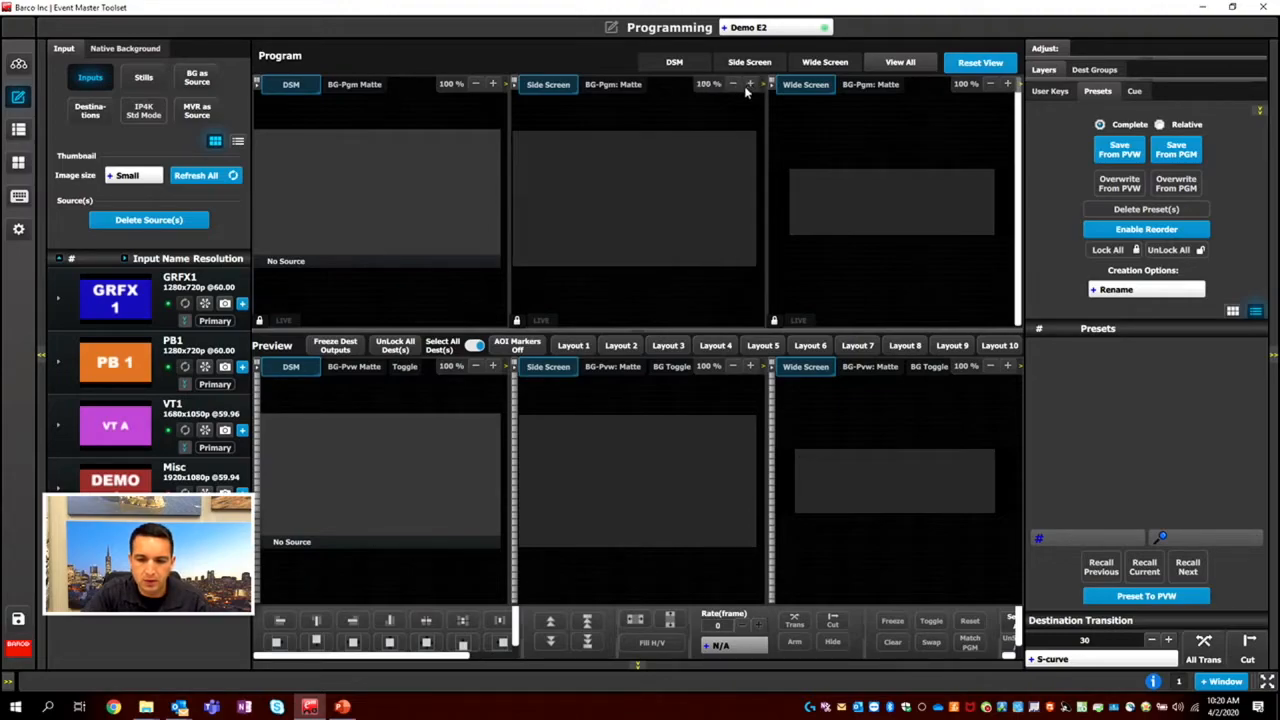
pyautogui.click(748, 85)
pyautogui.click(733, 84)
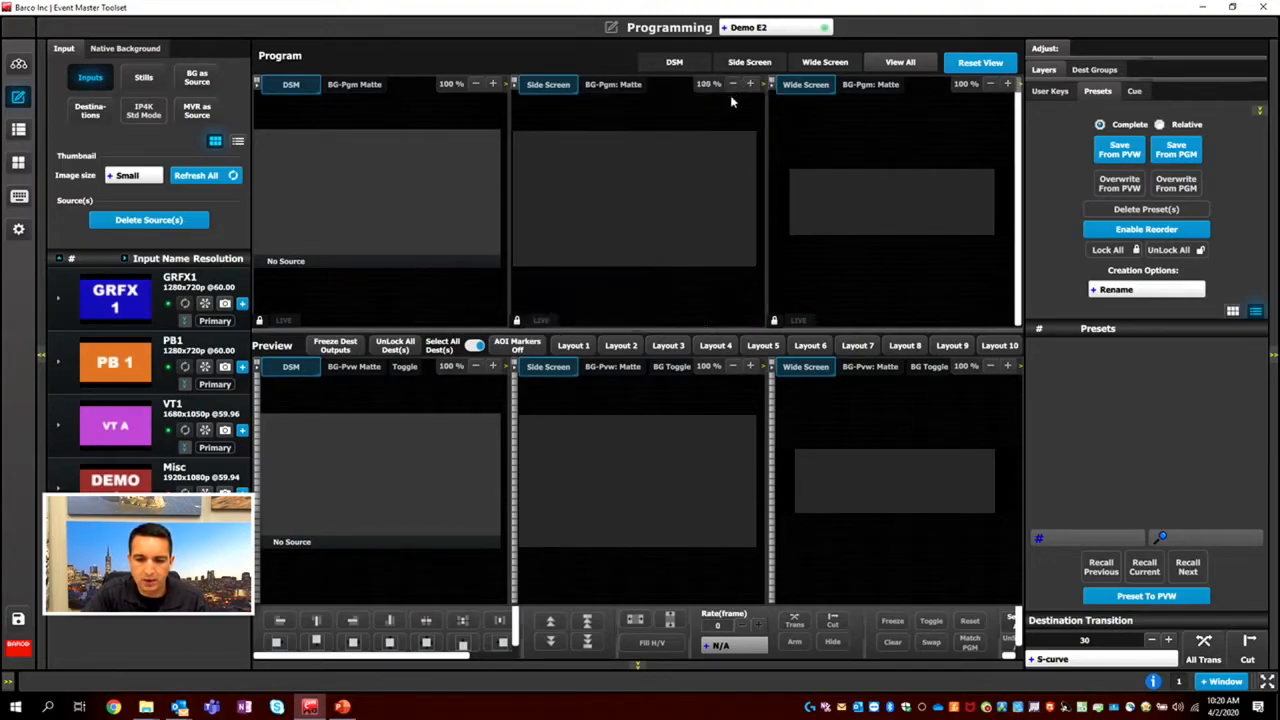
# Deselect the Side Screen and Wide Screen destinations, toggle DSM, and select all three destinations again.
pyautogui.click(548, 84)
pyautogui.click(805, 84)
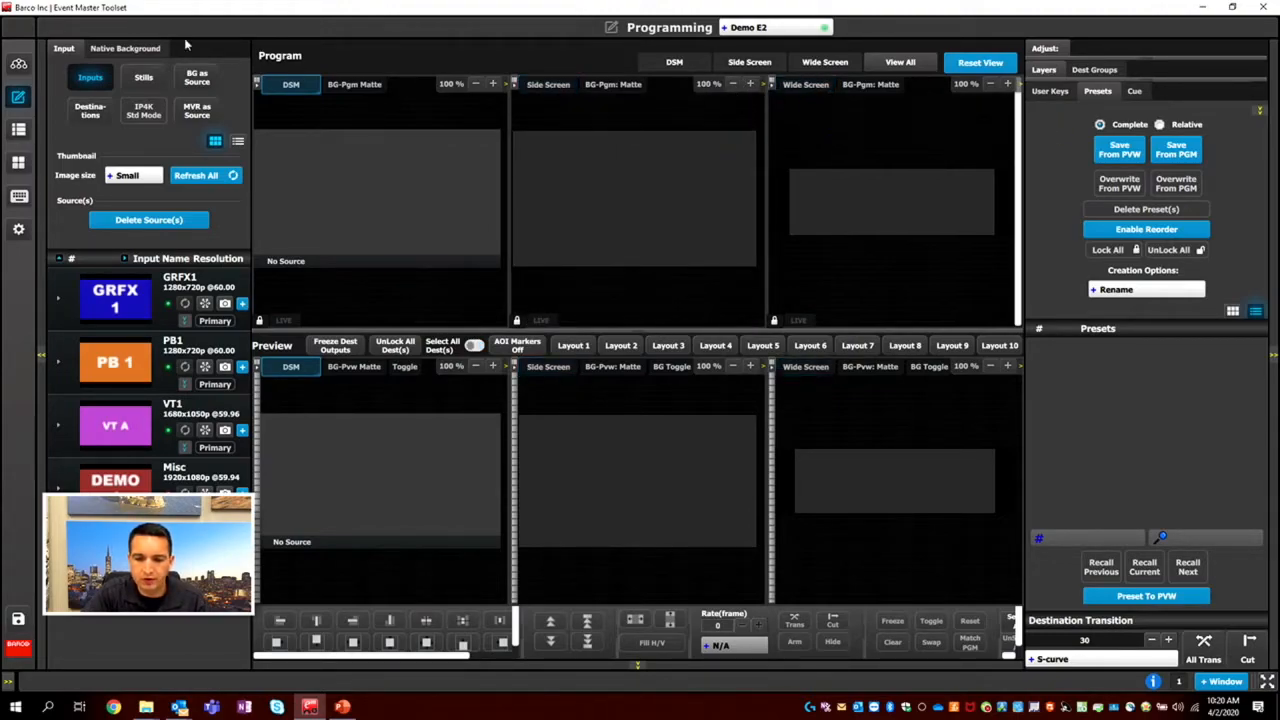
pyautogui.click(290, 84)
pyautogui.click(291, 84)
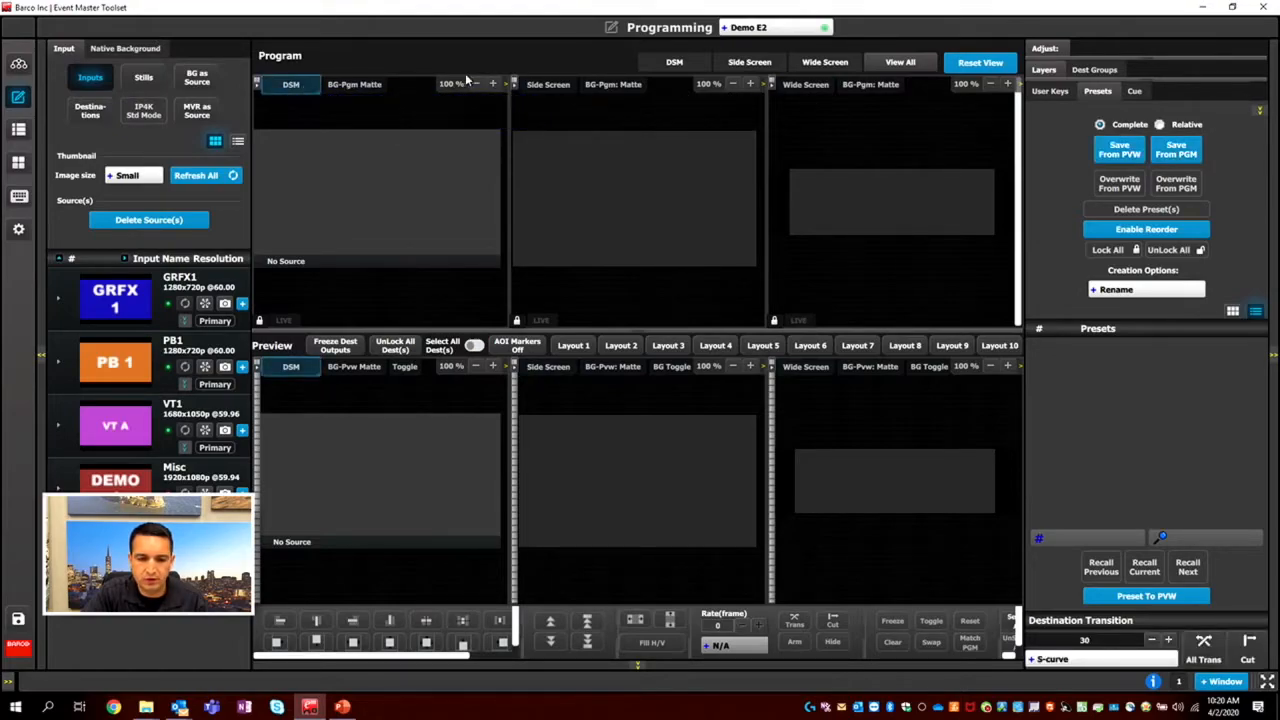
pyautogui.click(548, 84)
pyautogui.click(810, 87)
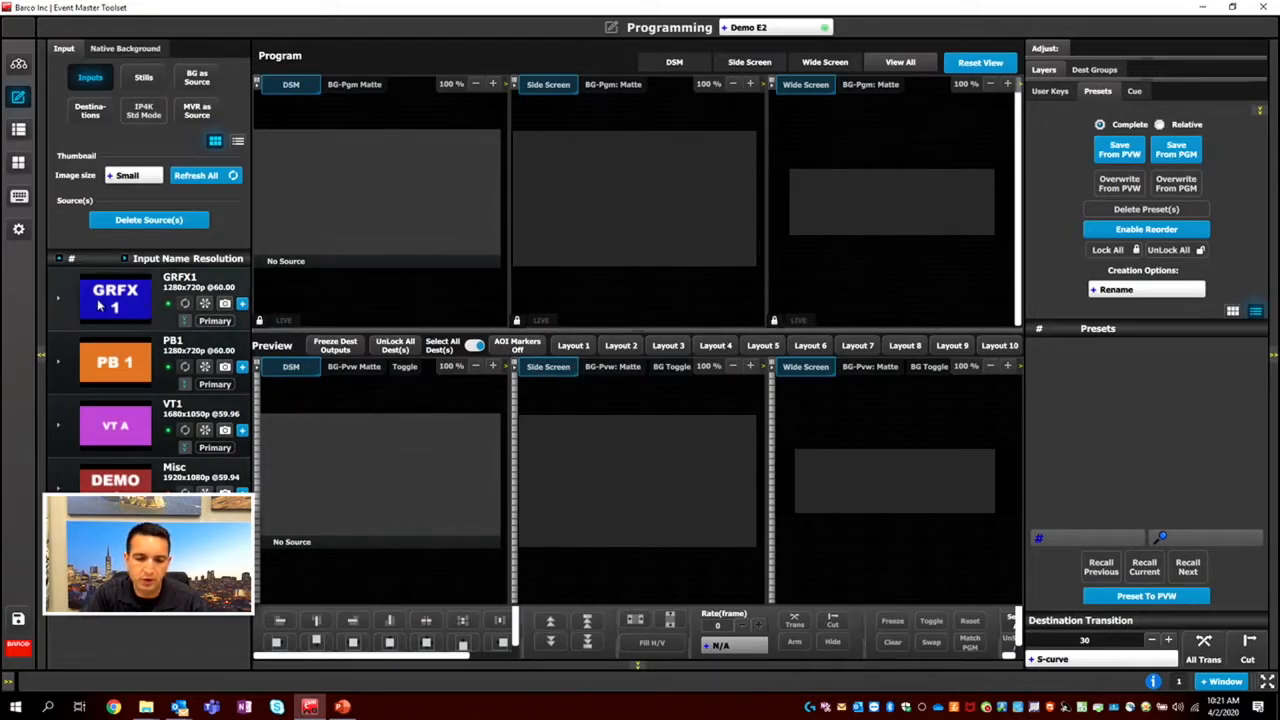
# Toggle the freezing of the destination outputs and the locking of all destinations on and back off.
pyautogui.click(343, 349)
pyautogui.click(343, 349)
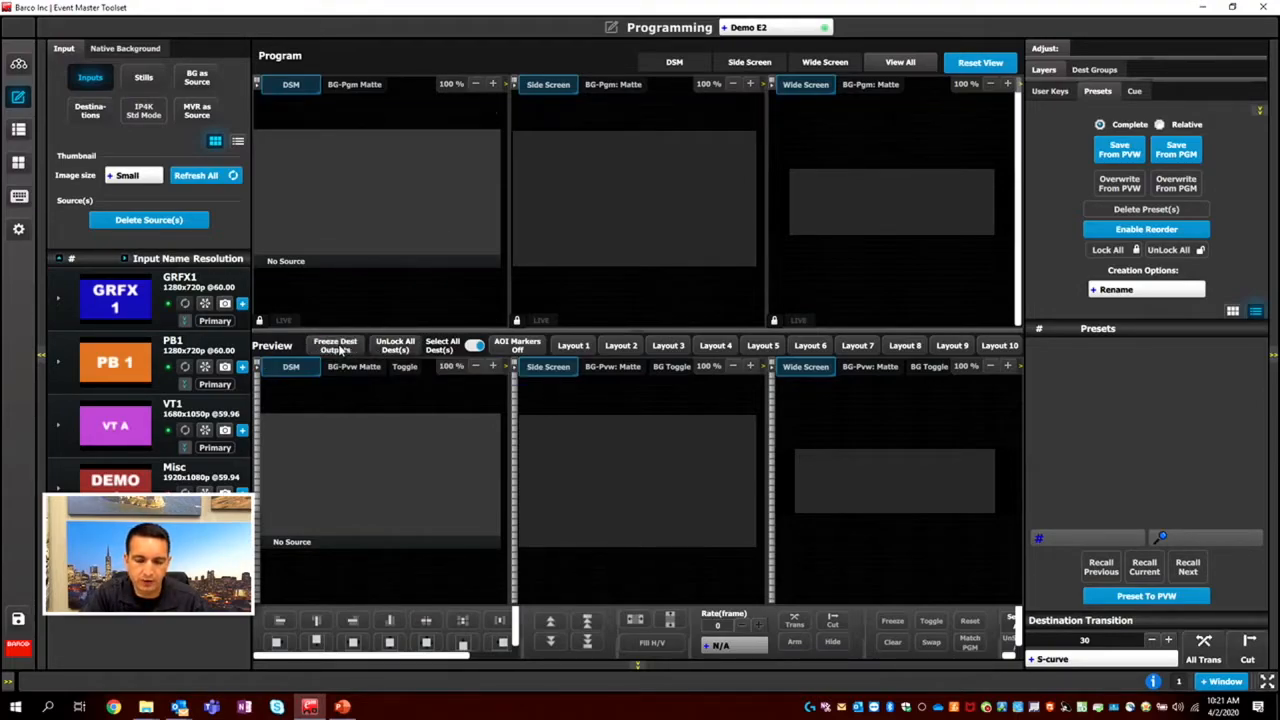
pyautogui.click(397, 345)
pyautogui.click(408, 345)
# Toggle the selection of all destinations off and on, and turn the AOI markers on and back off.
pyautogui.click(478, 349)
pyautogui.click(477, 347)
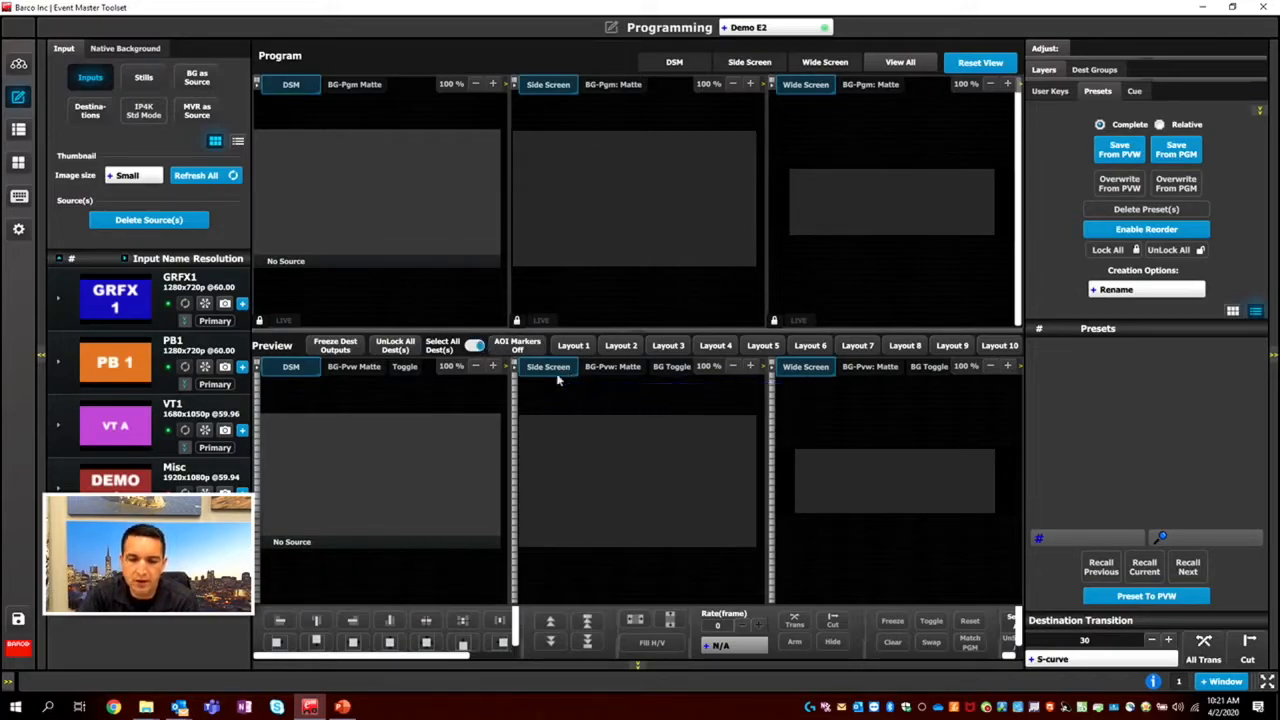
pyautogui.click(528, 345)
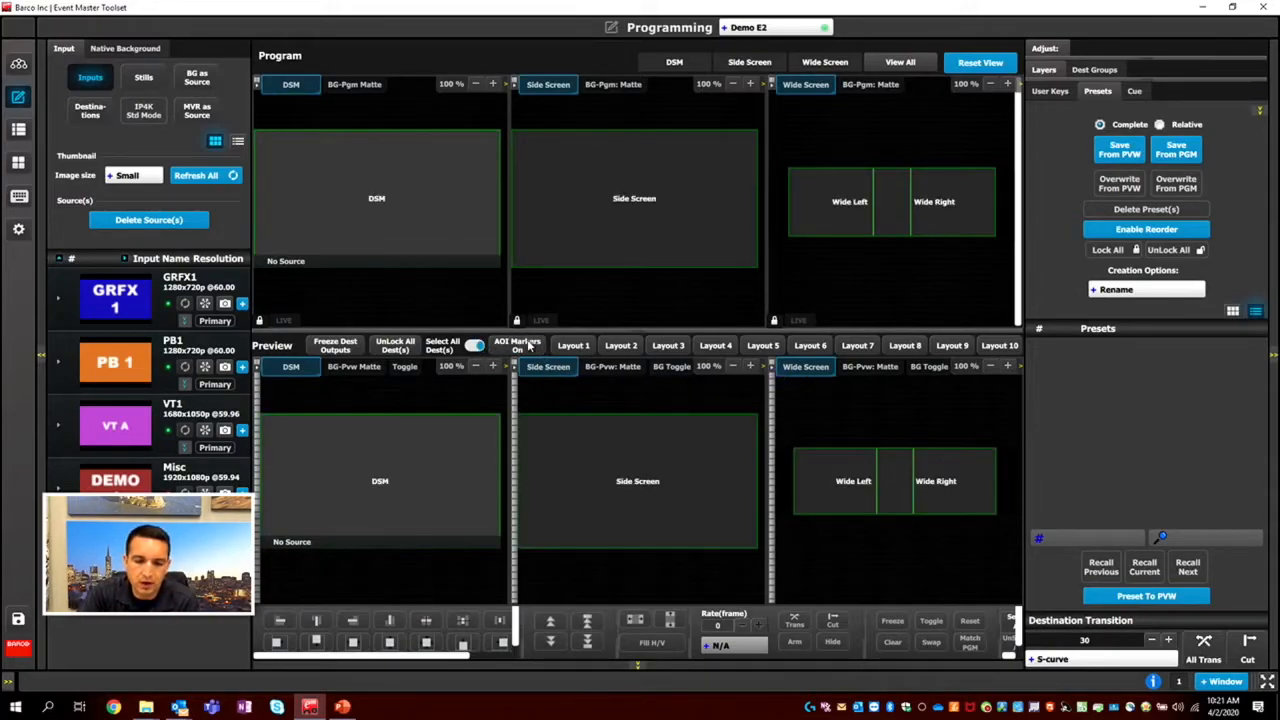
pyautogui.click(532, 347)
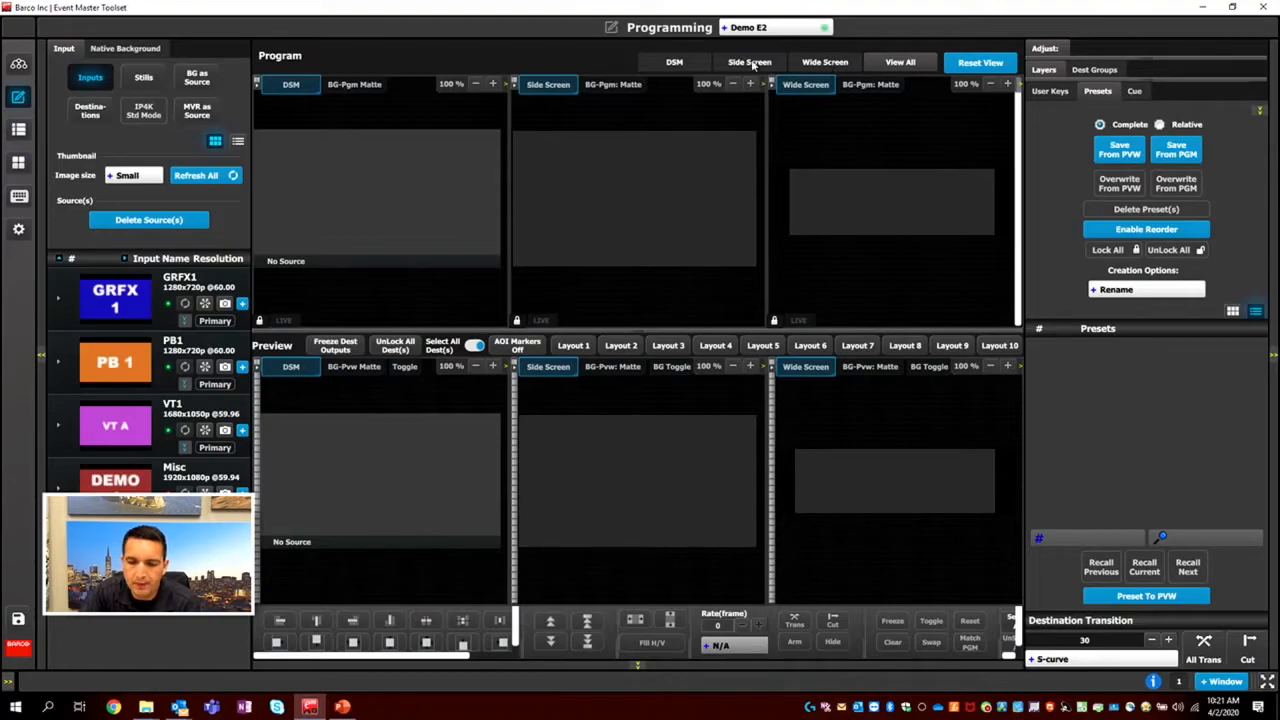
# Show the Wide Screen, Side Screen and DSM destinations one at a time, ending with Side Screen.
pyautogui.click(822, 64)
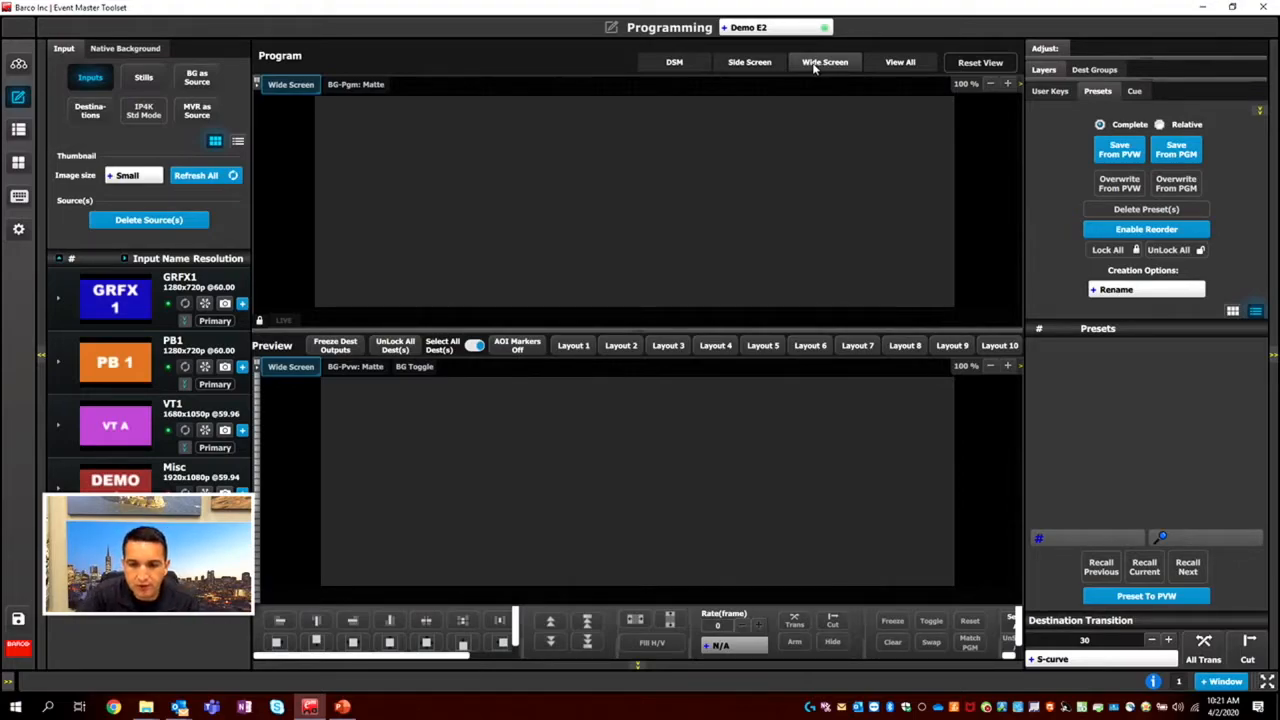
pyautogui.click(757, 62)
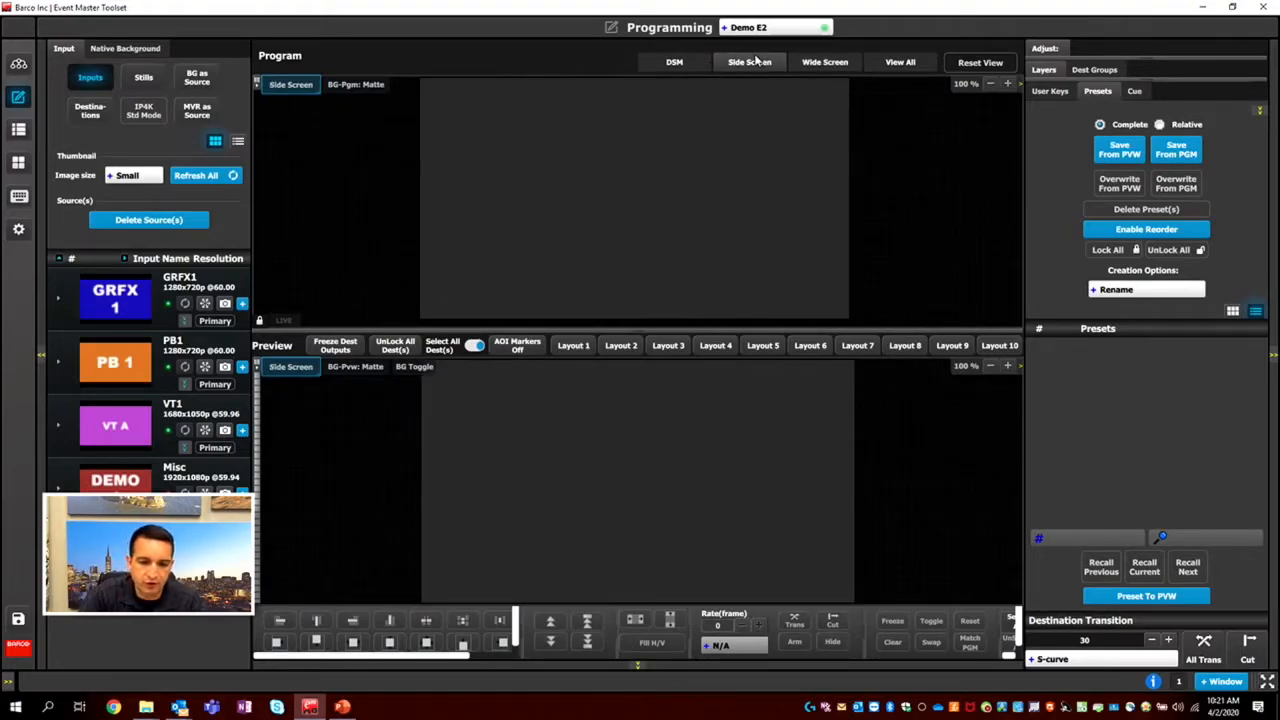
pyautogui.click(684, 62)
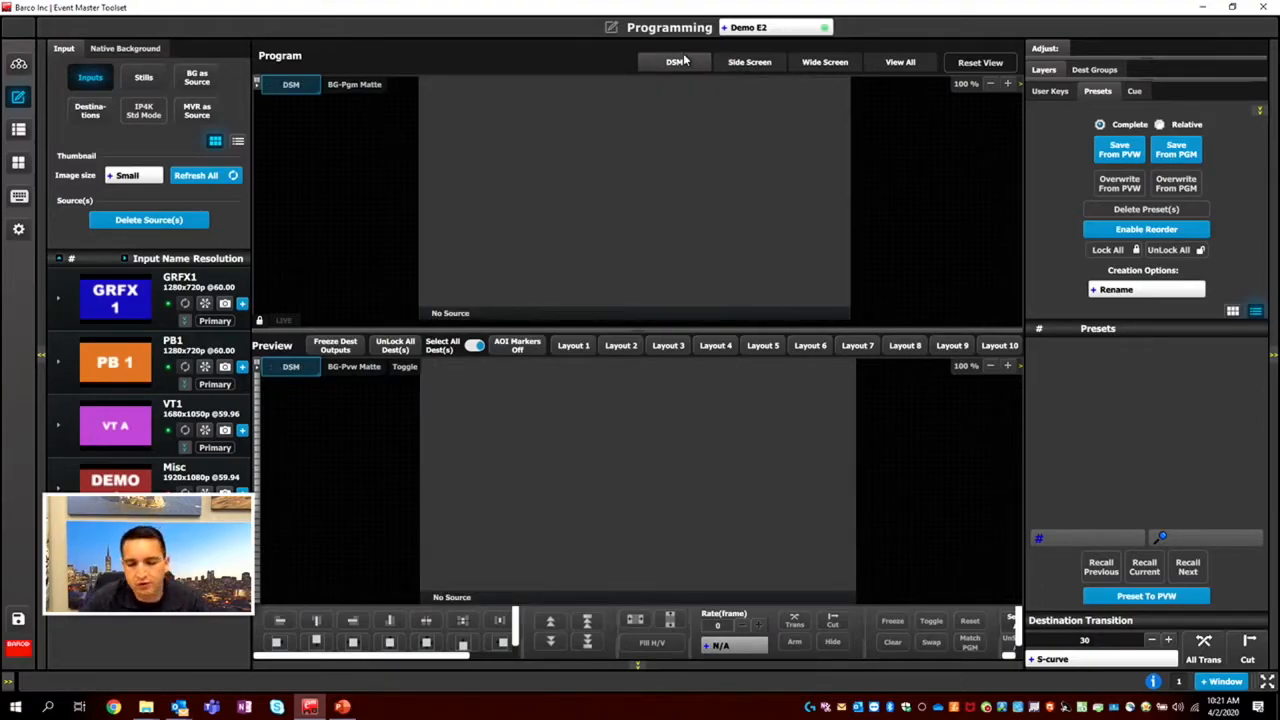
pyautogui.click(818, 63)
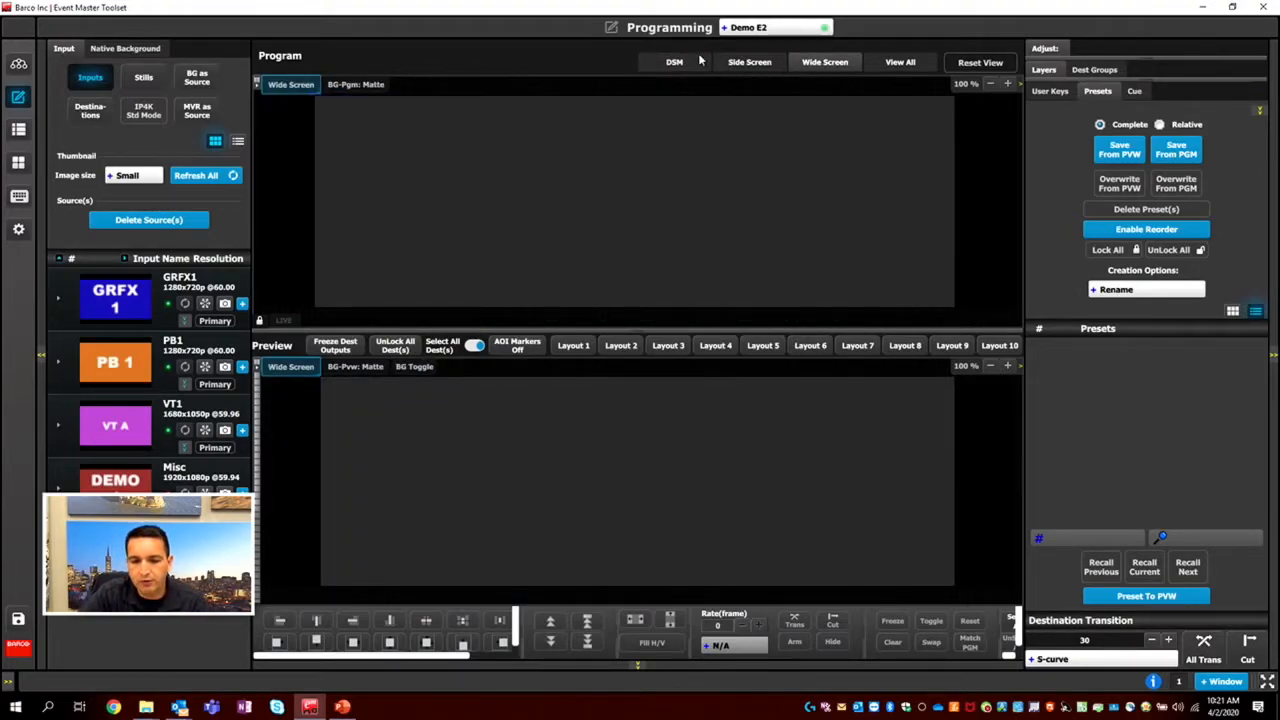
pyautogui.click(766, 64)
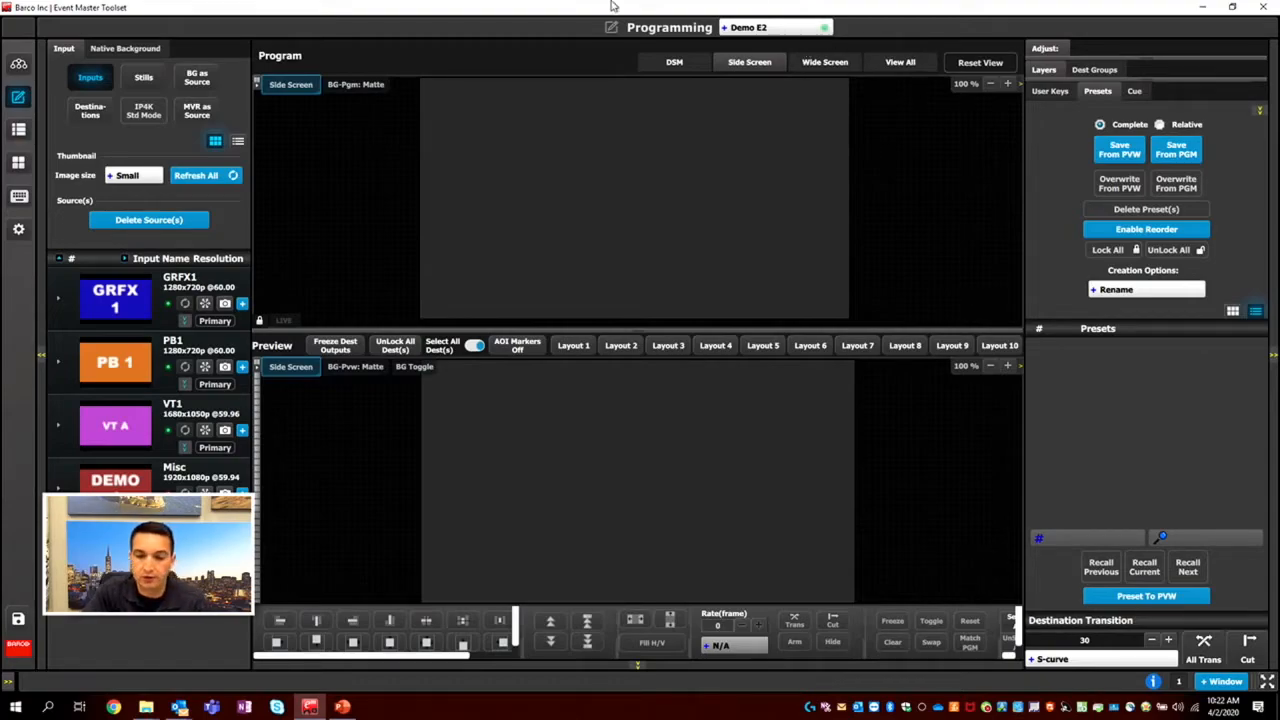
# Reorder the destination views to Wide Screen, Side Screen, DSM and show all destinations.
pyautogui.moveTo(847, 68); pyautogui.dragTo(714, 77)
pyautogui.moveTo(831, 66); pyautogui.dragTo(762, 75)
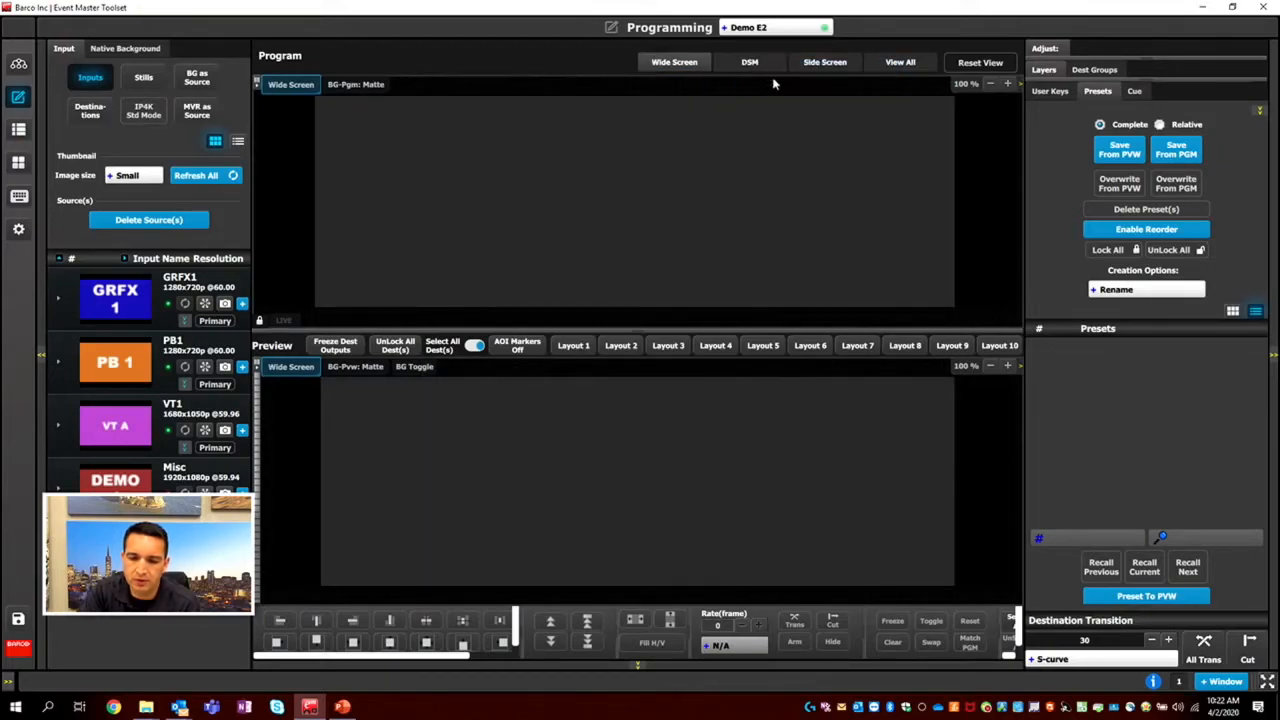
pyautogui.click(905, 66)
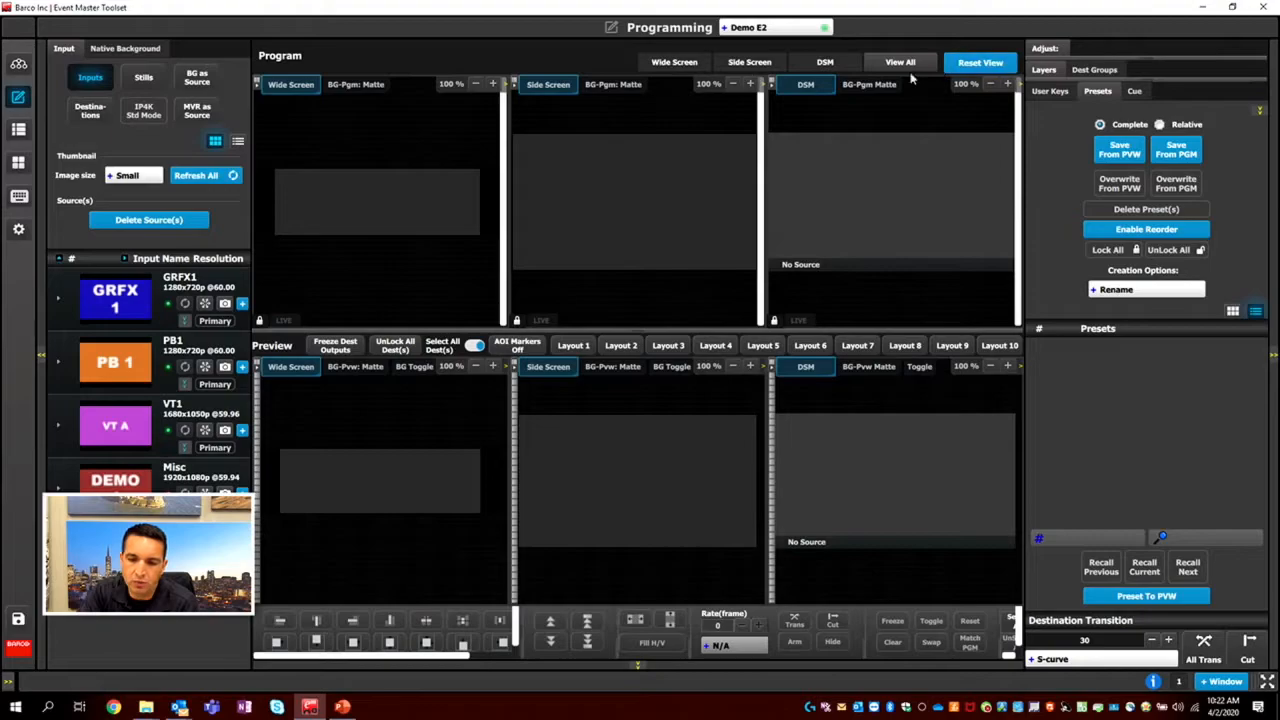
# Store the Wide Screen and Side Screen destinations in Layout 1 and place Wide Screen first.
pyautogui.moveTo(668, 63); pyautogui.dragTo(576, 350)
pyautogui.moveTo(757, 63); pyautogui.dragTo(571, 345)
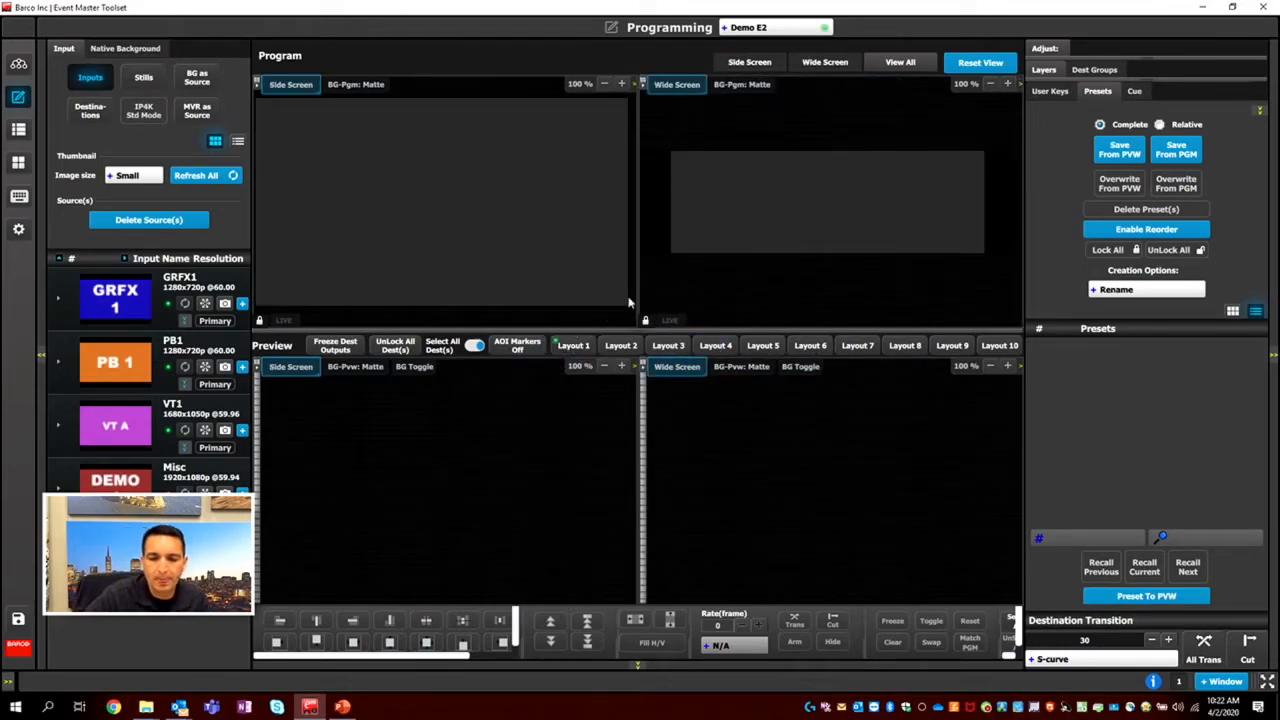
pyautogui.moveTo(845, 62); pyautogui.dragTo(748, 64)
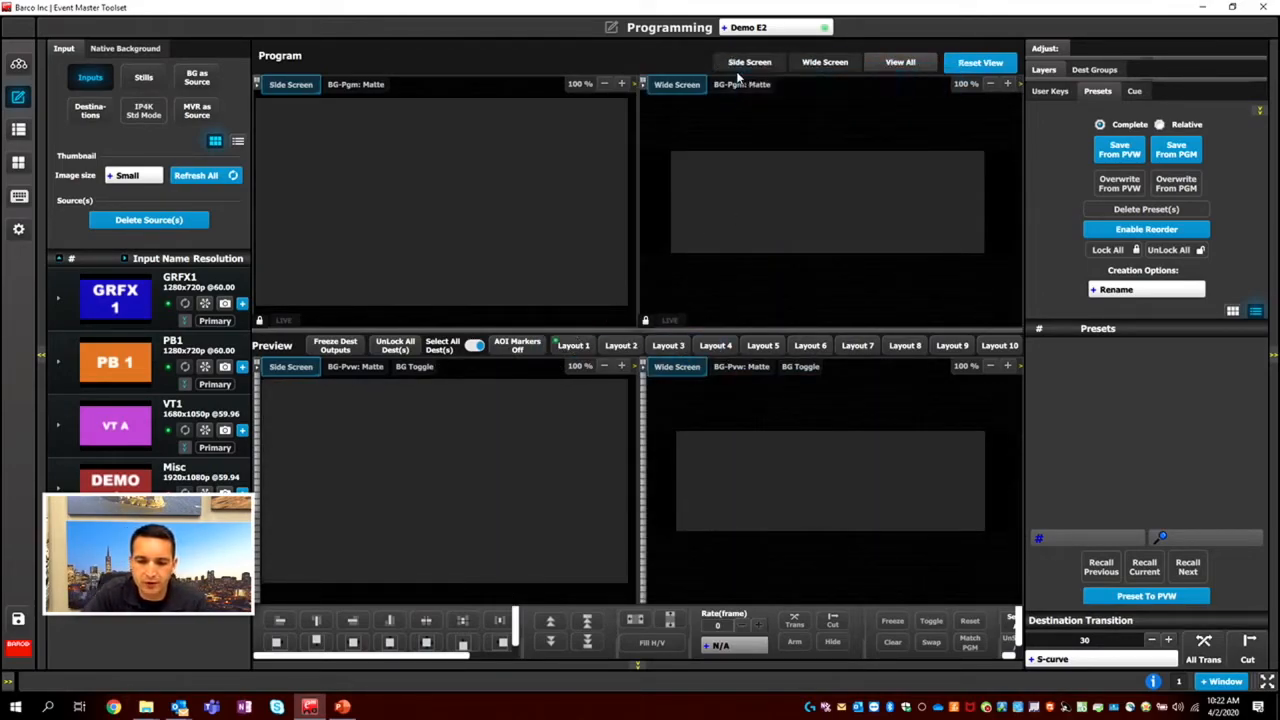
# Show all destinations, recall Layout 1, and return to the view of all destinations.
pyautogui.click(900, 62)
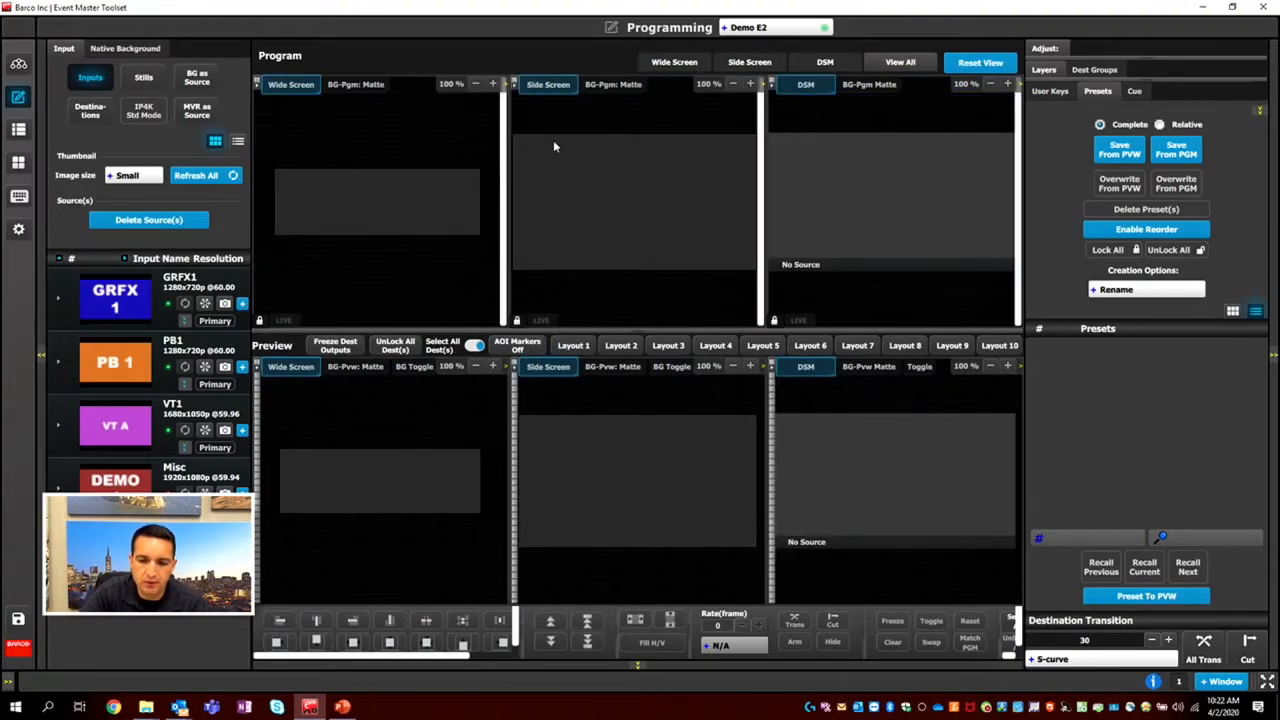
pyautogui.click(594, 347)
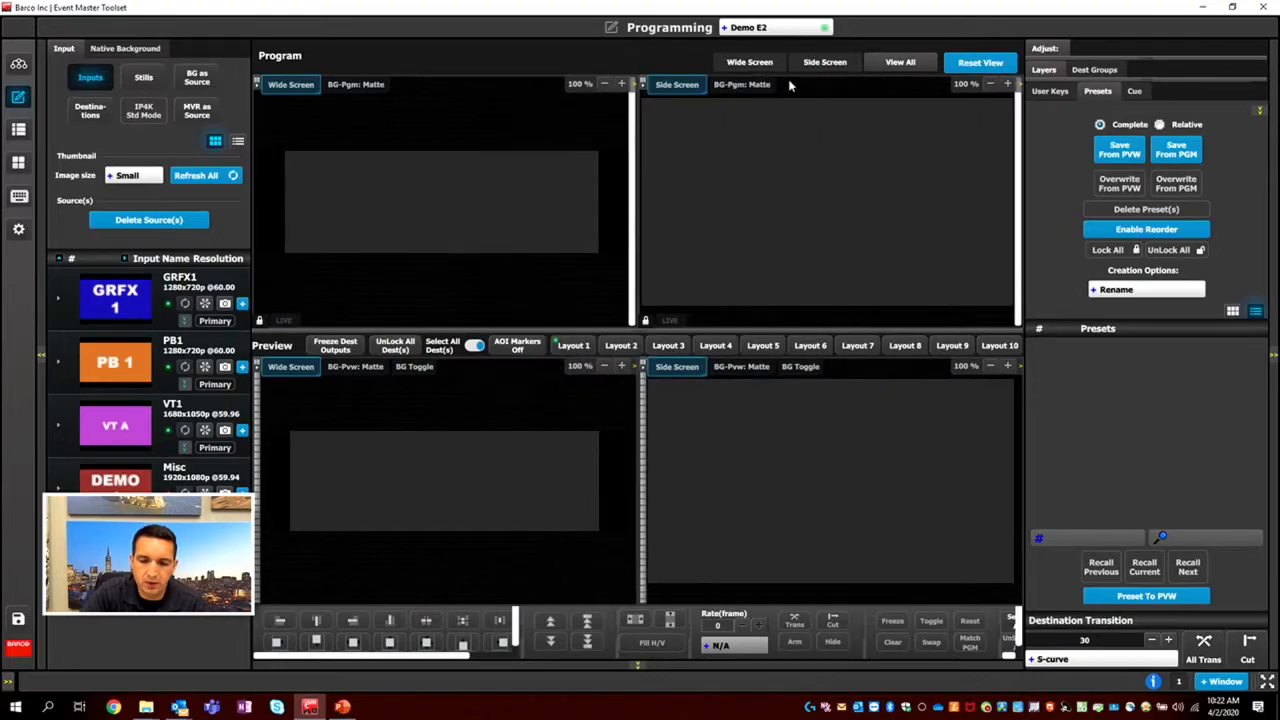
pyautogui.click(912, 63)
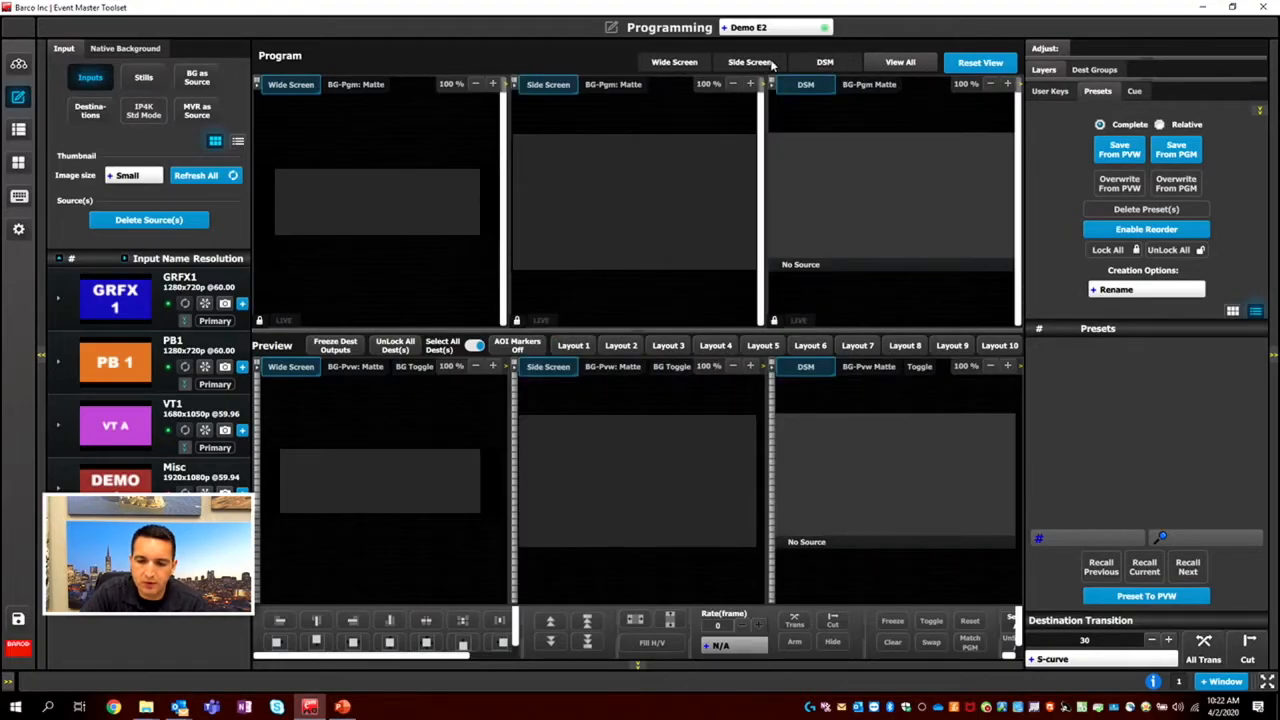
# Store the DSM and Side Screen destinations in Layout 2 and recall that layout.
pyautogui.moveTo(825, 62); pyautogui.dragTo(619, 347)
pyautogui.moveTo(751, 63); pyautogui.dragTo(629, 352)
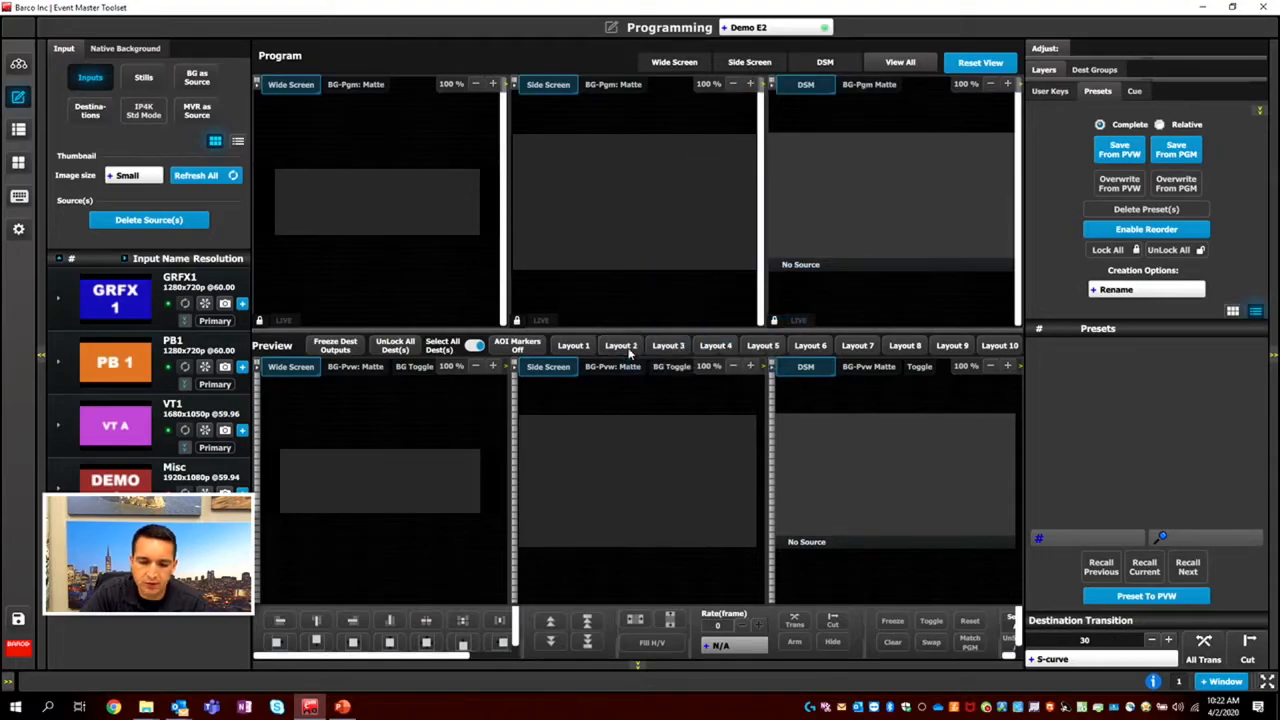
pyautogui.click(629, 352)
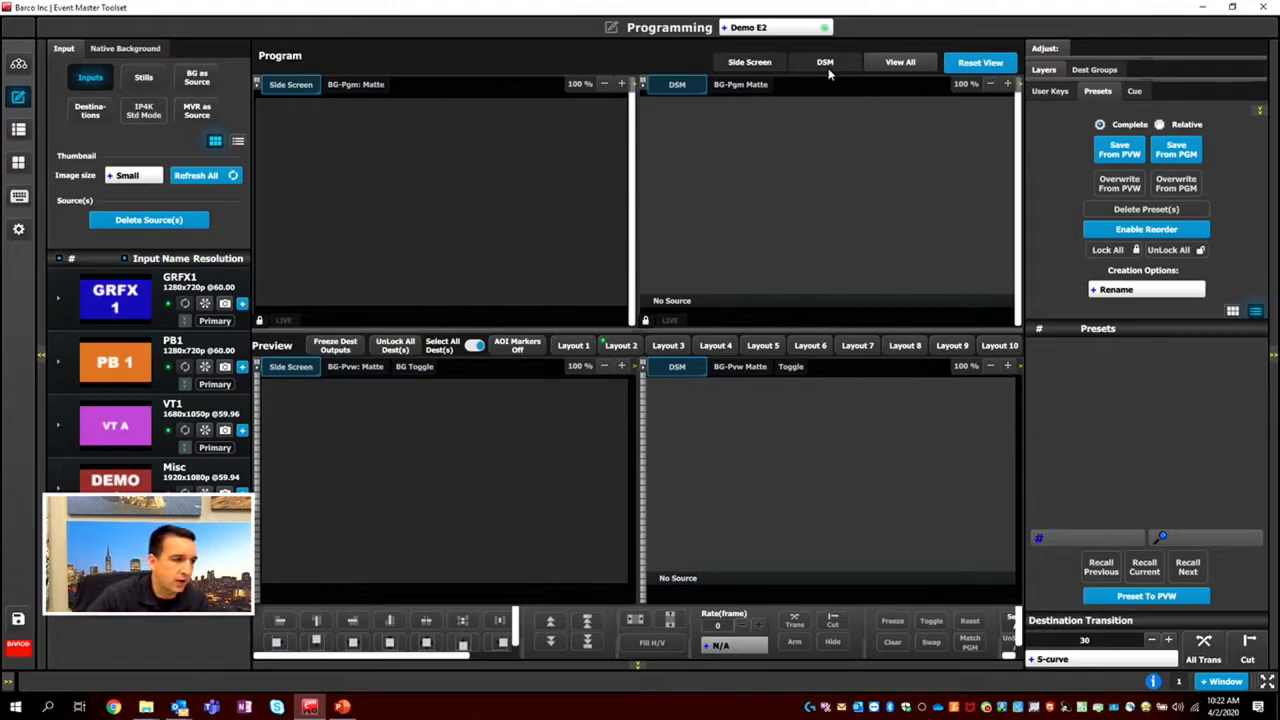
# Open the Layout 3, Layout 1 and Layout 2 names for editing, and switch between Layout 1 and all destinations.
pyautogui.doubleClick(662, 350)
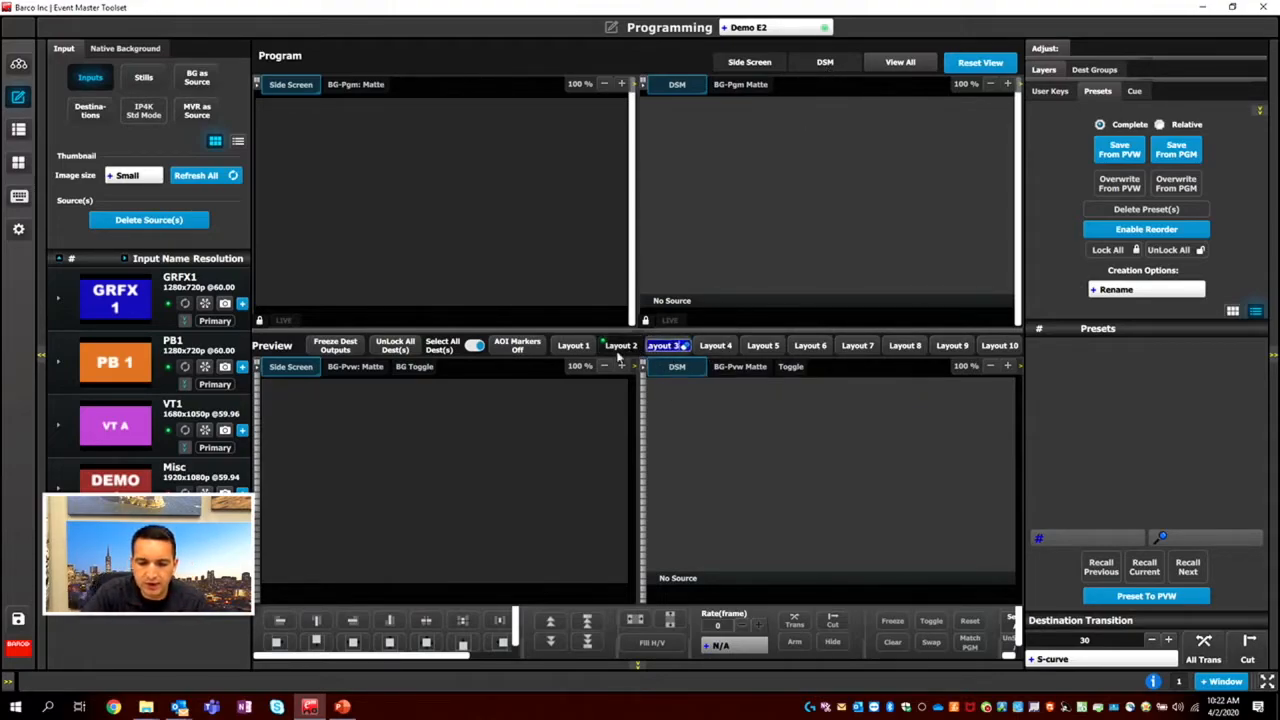
pyautogui.doubleClick(573, 348)
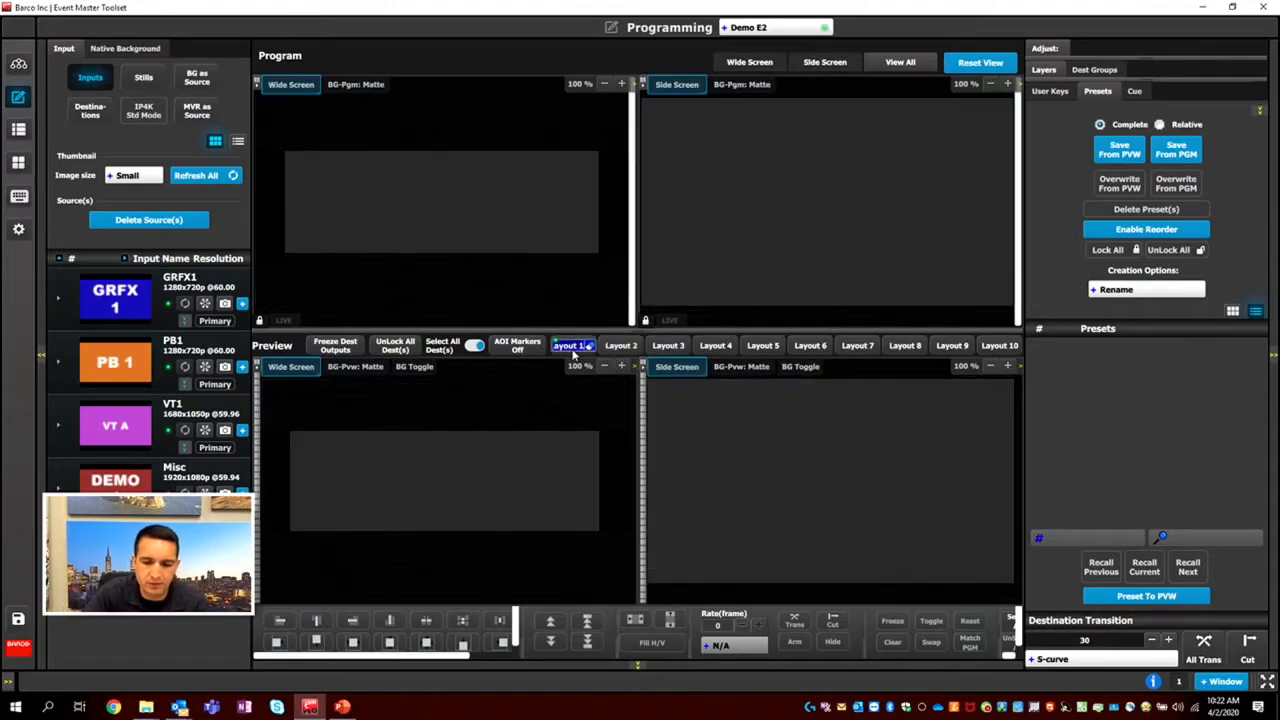
pyautogui.doubleClick(616, 347)
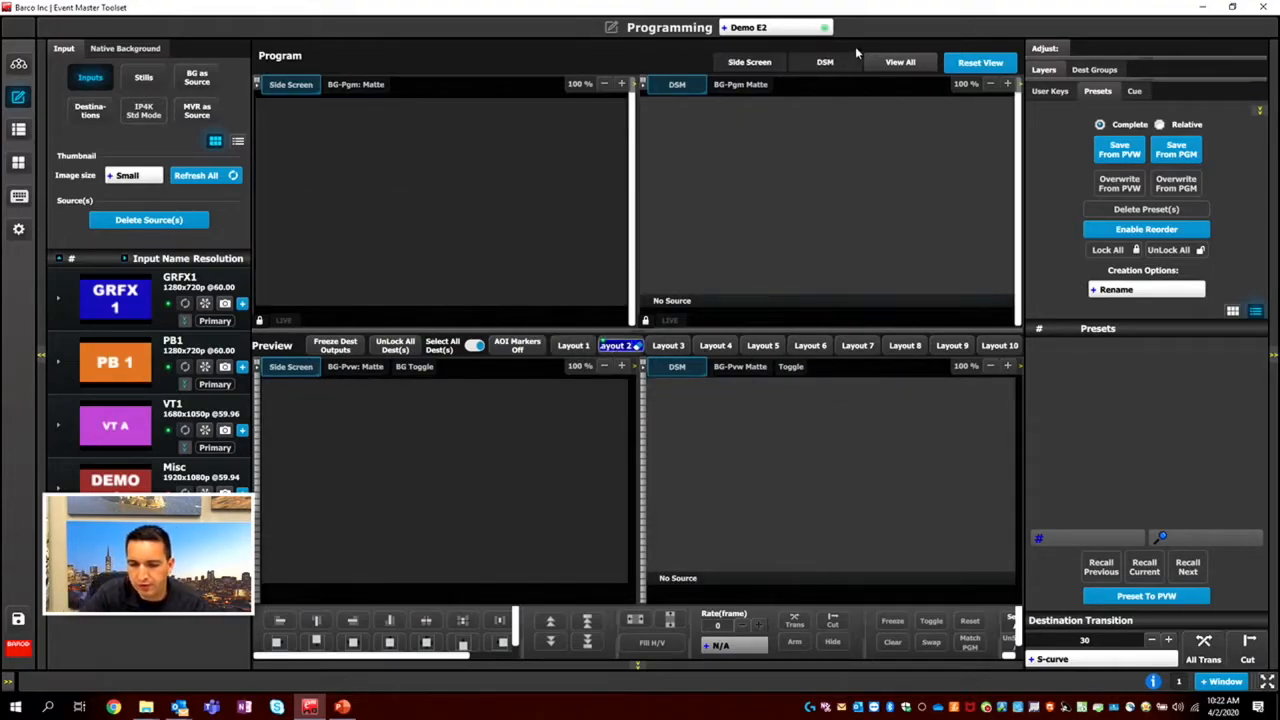
pyautogui.click(900, 62)
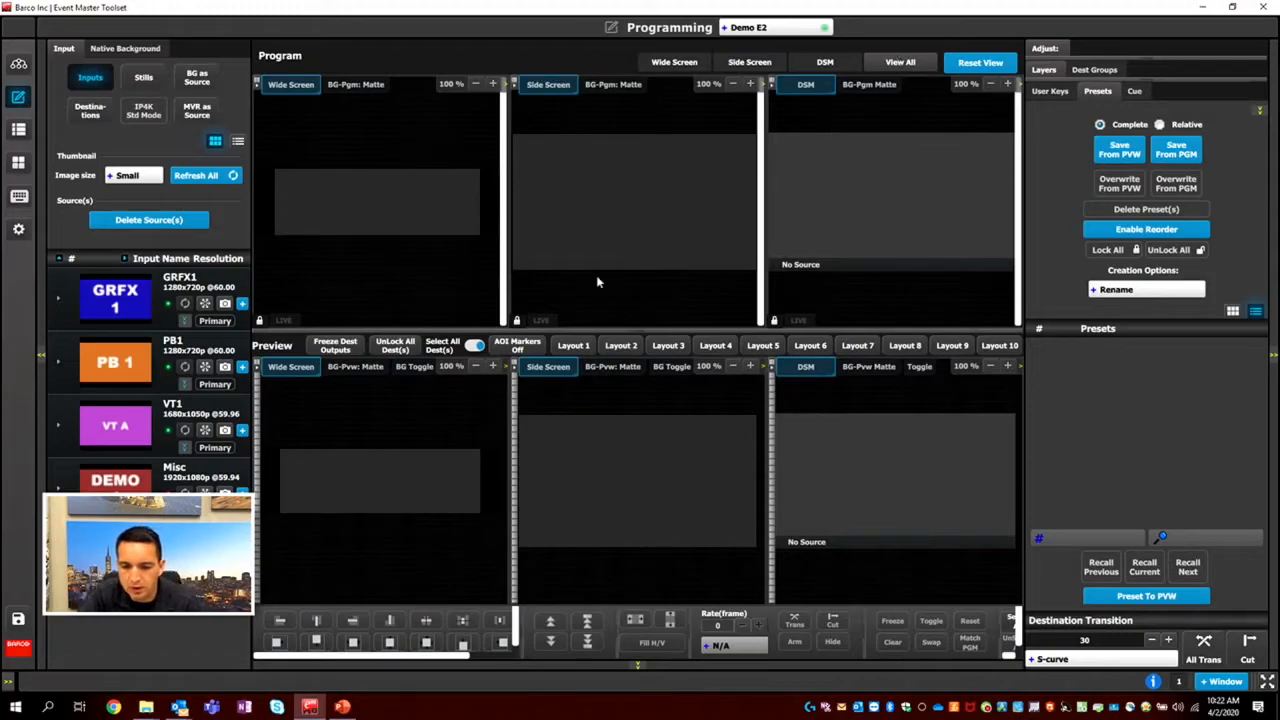
pyautogui.click(572, 346)
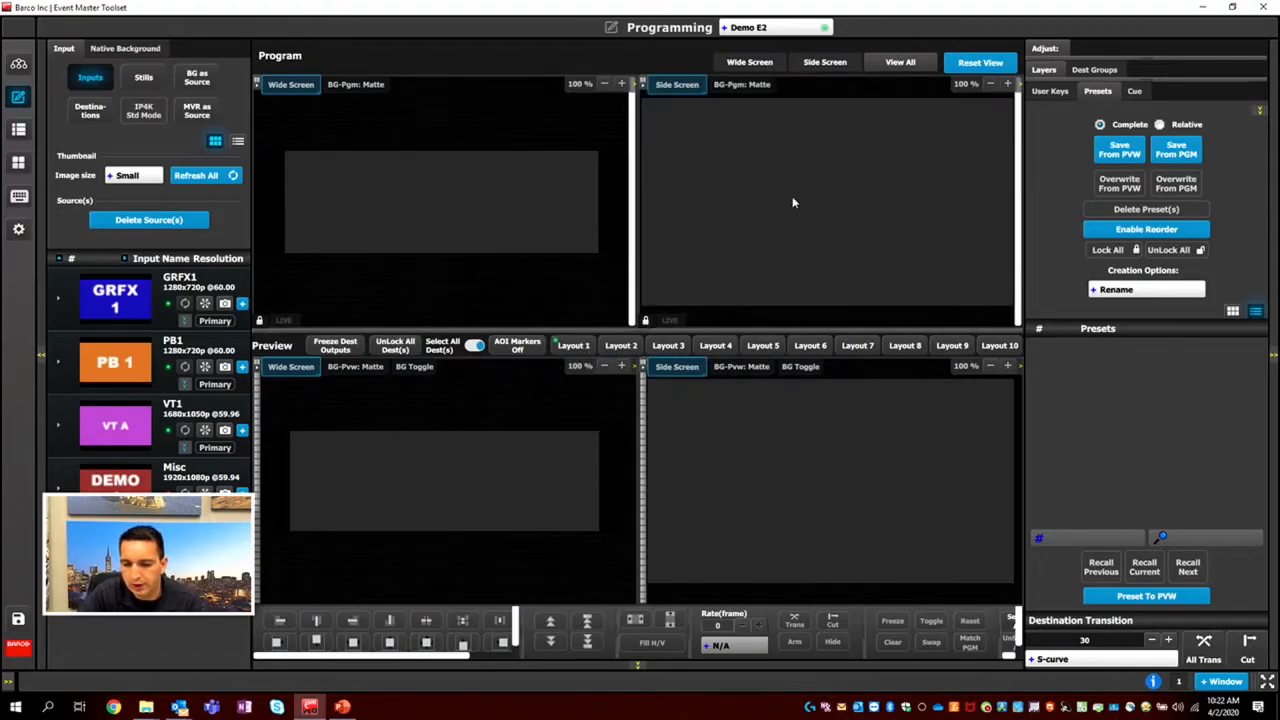
pyautogui.click(898, 62)
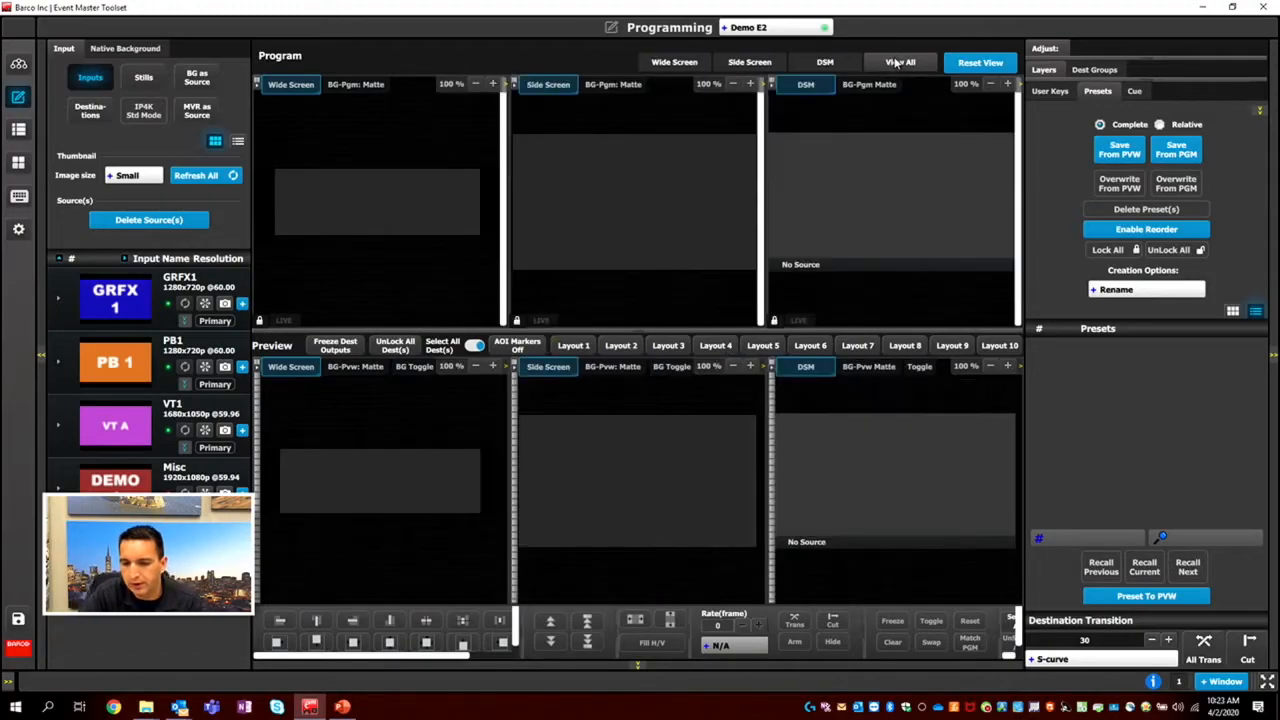
# Examine the layer lists of the Wide Screen and Side Screen destinations, including Wide Screen's Layer1-A and Layer1-B.
pyautogui.click(1045, 70)
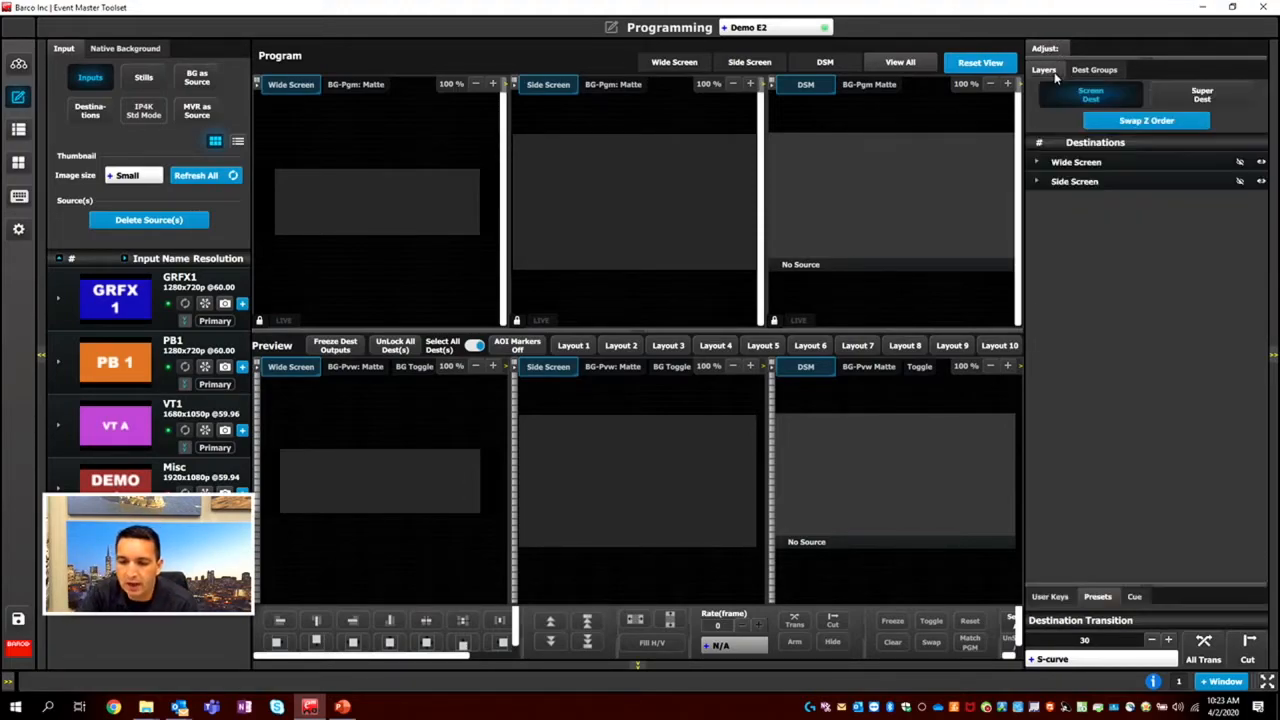
pyautogui.click(1037, 161)
pyautogui.click(1037, 258)
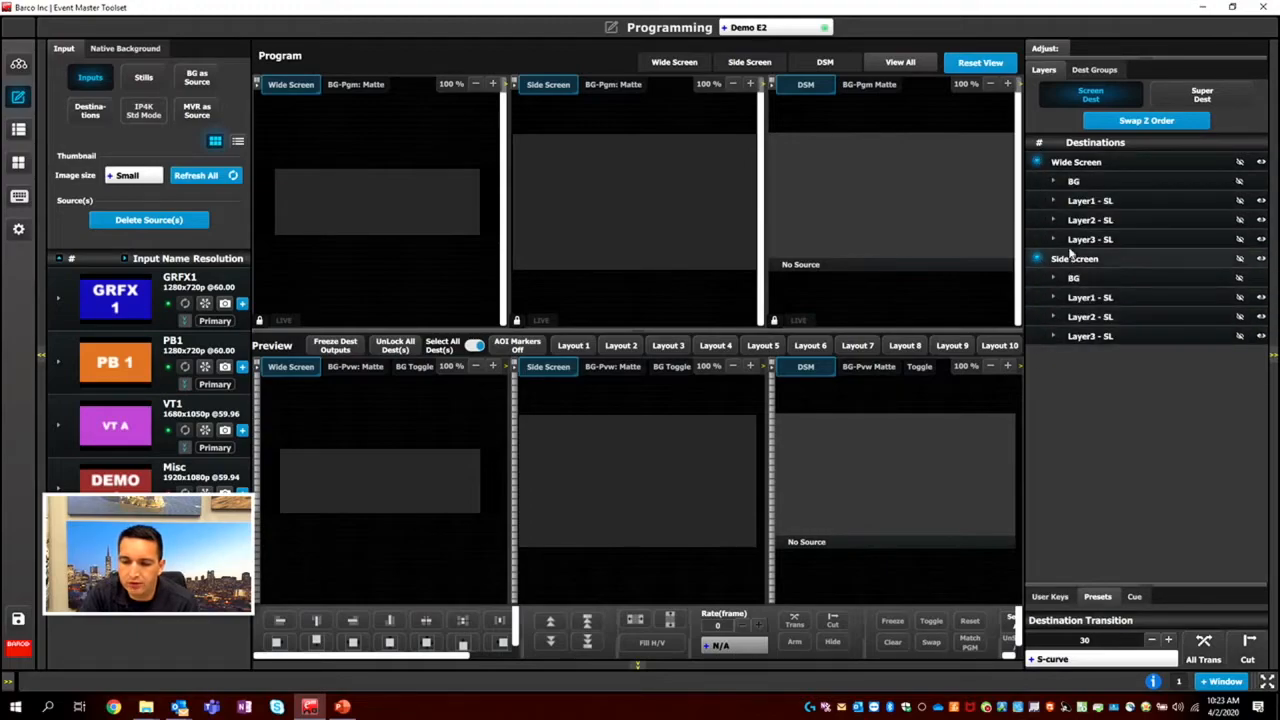
pyautogui.click(1037, 162)
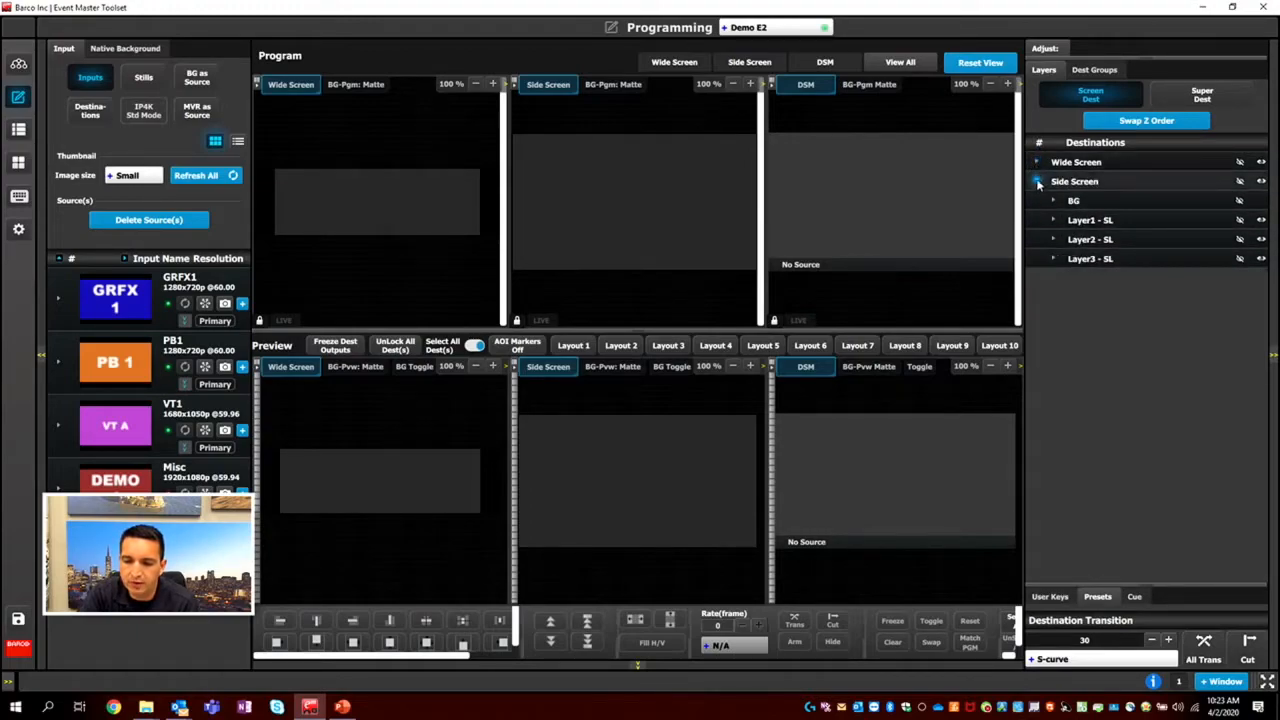
pyautogui.click(1037, 183)
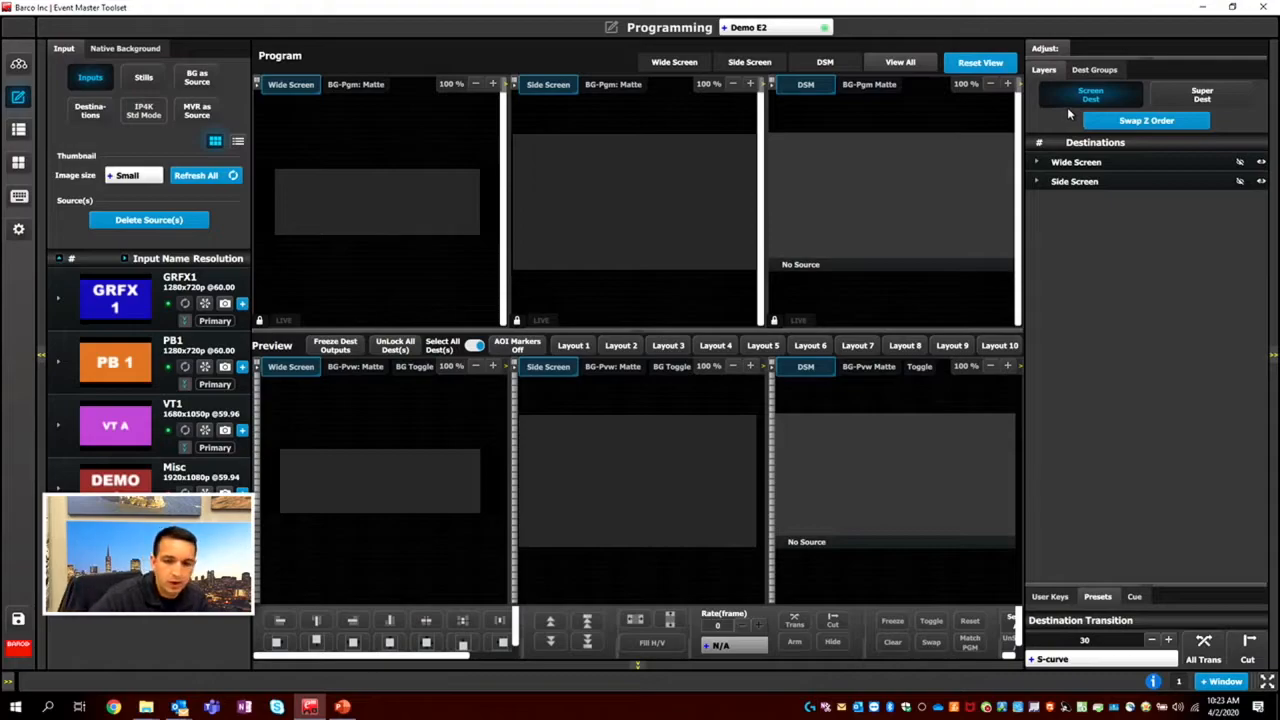
pyautogui.click(1040, 162)
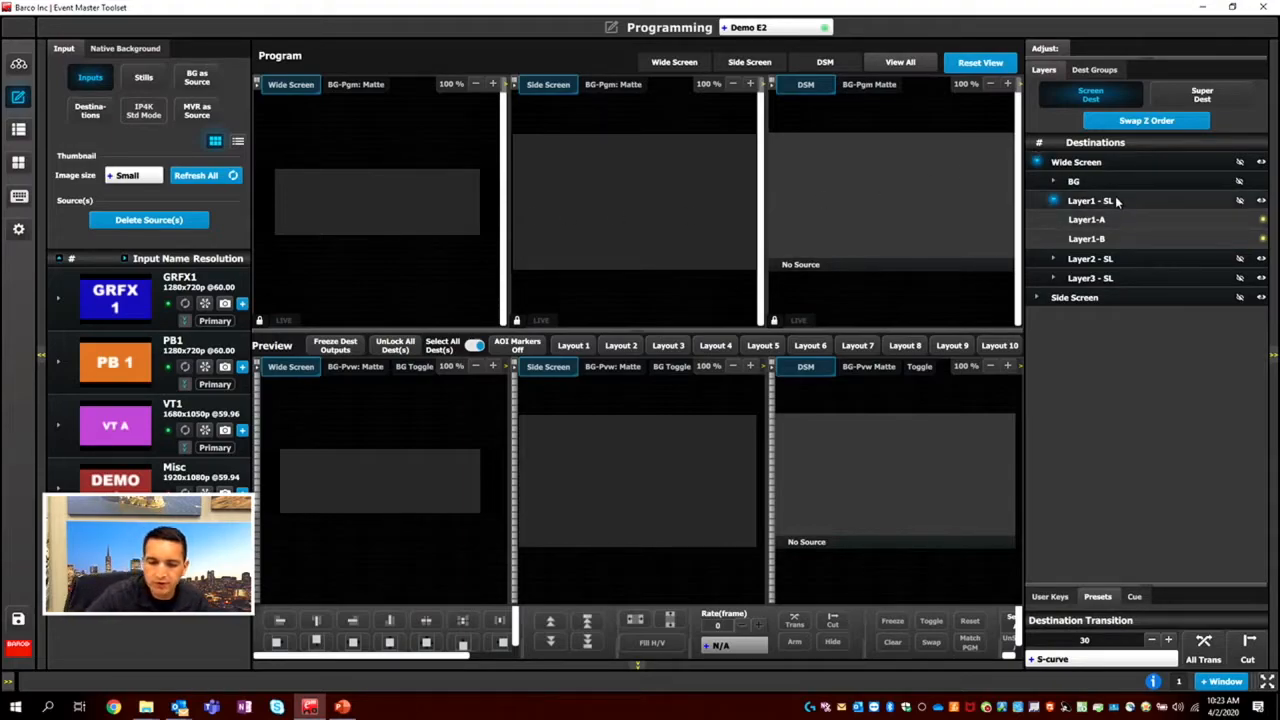
pyautogui.moveTo(1118, 219); pyautogui.dragTo(1070, 220)
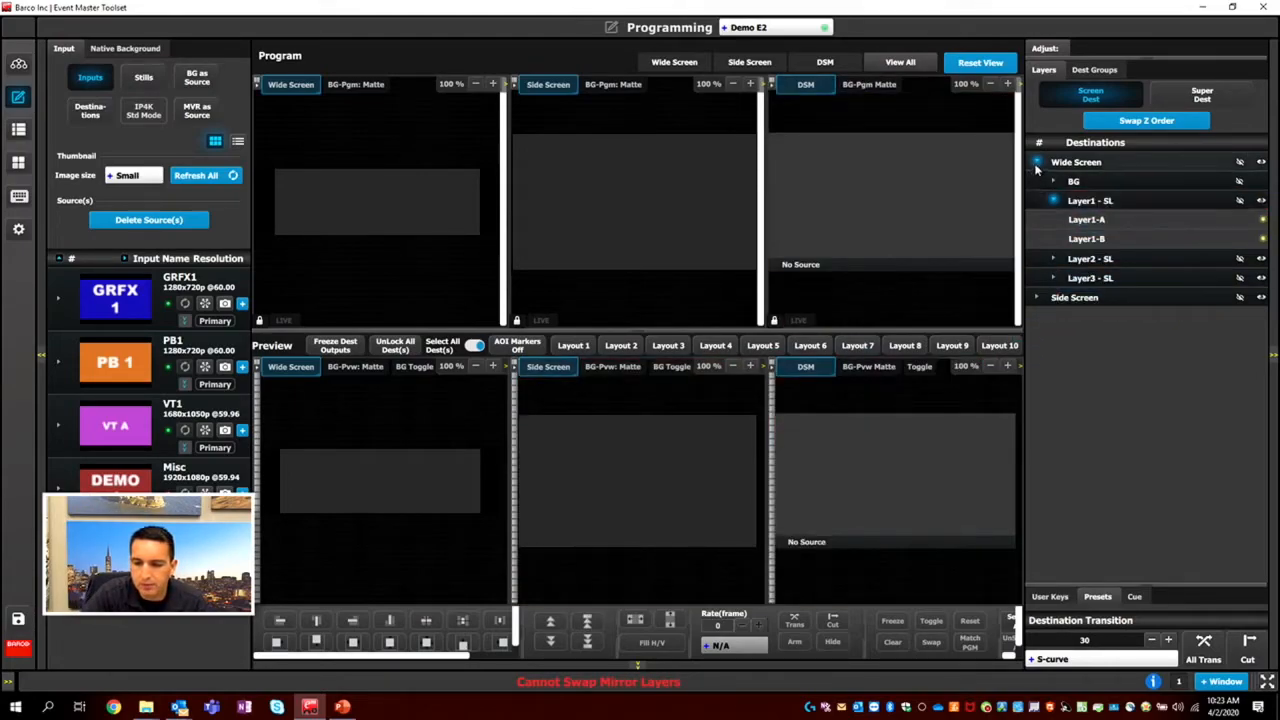
# Place Side Screen's Layer1-A in its preview, enlarge it slightly, and move it toward the canvas's left edge with only Side Screen shown.
pyautogui.click(1052, 221)
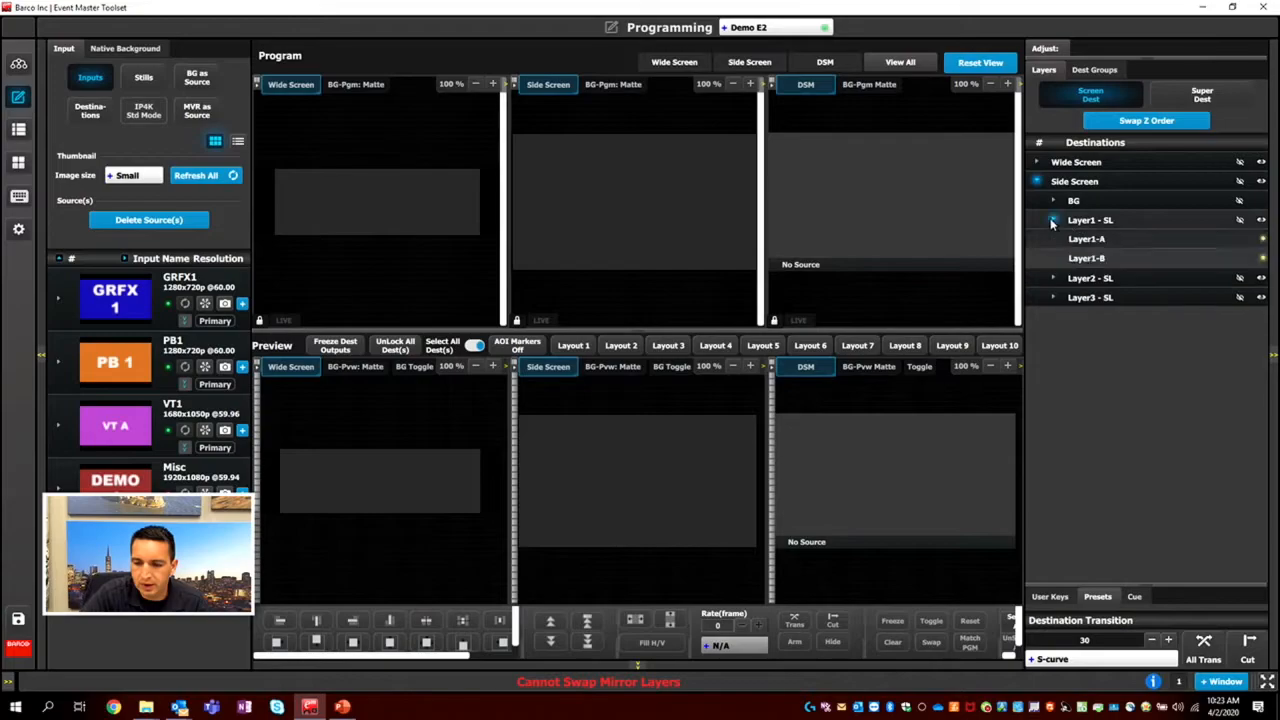
pyautogui.moveTo(1095, 239); pyautogui.dragTo(570, 458)
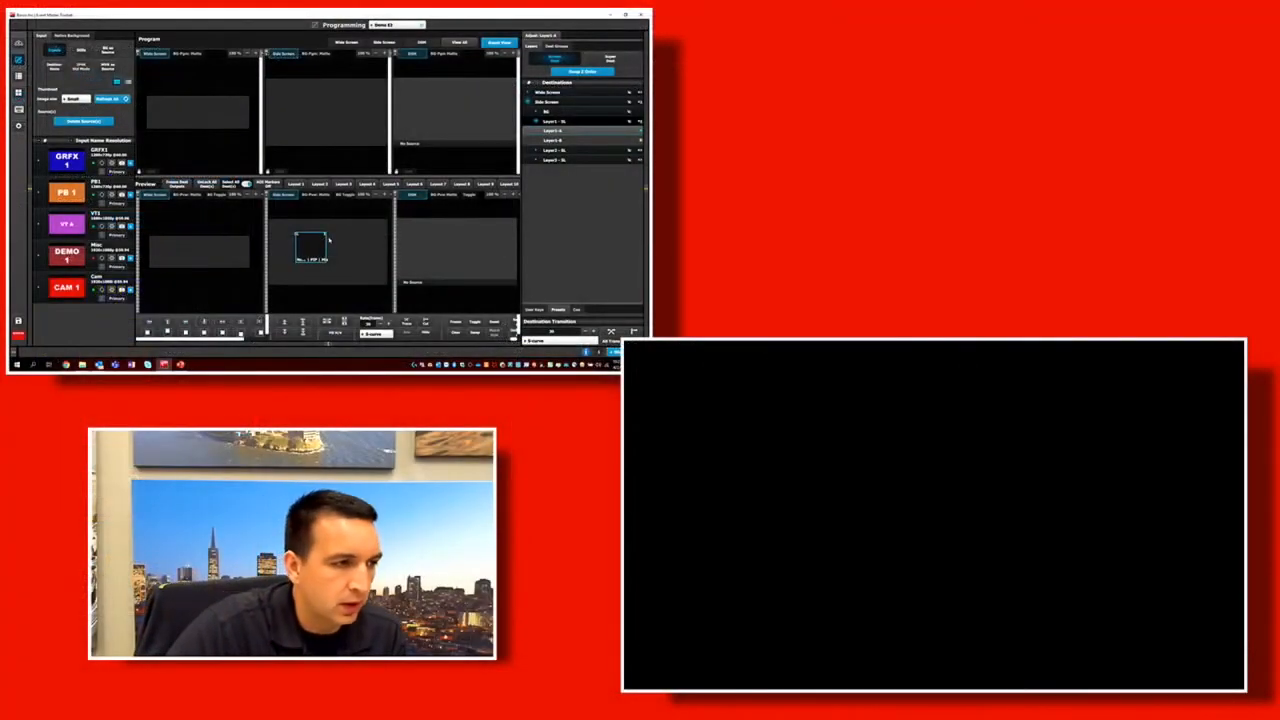
pyautogui.moveTo(328, 238)
pyautogui.mouseDown()
pyautogui.moveTo(354, 237)
pyautogui.moveTo(340, 248)
pyautogui.mouseUp()
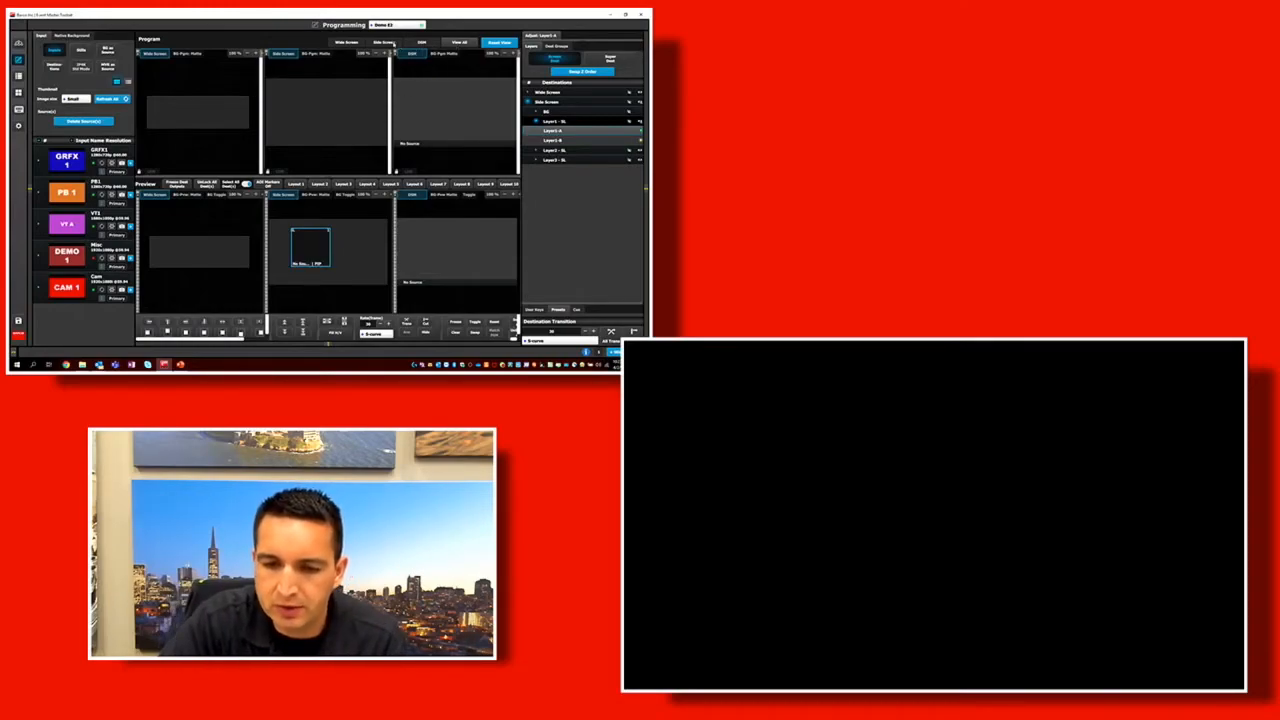
pyautogui.click(393, 43)
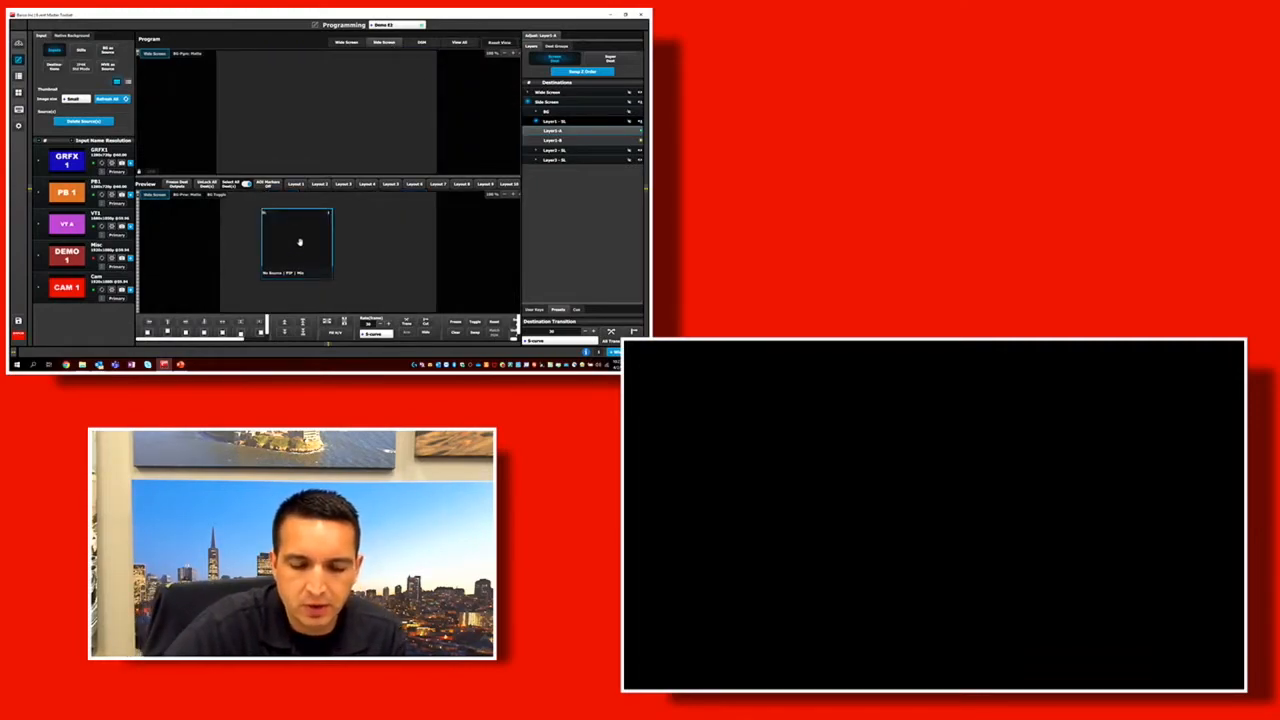
pyautogui.moveTo(305, 252); pyautogui.dragTo(273, 252)
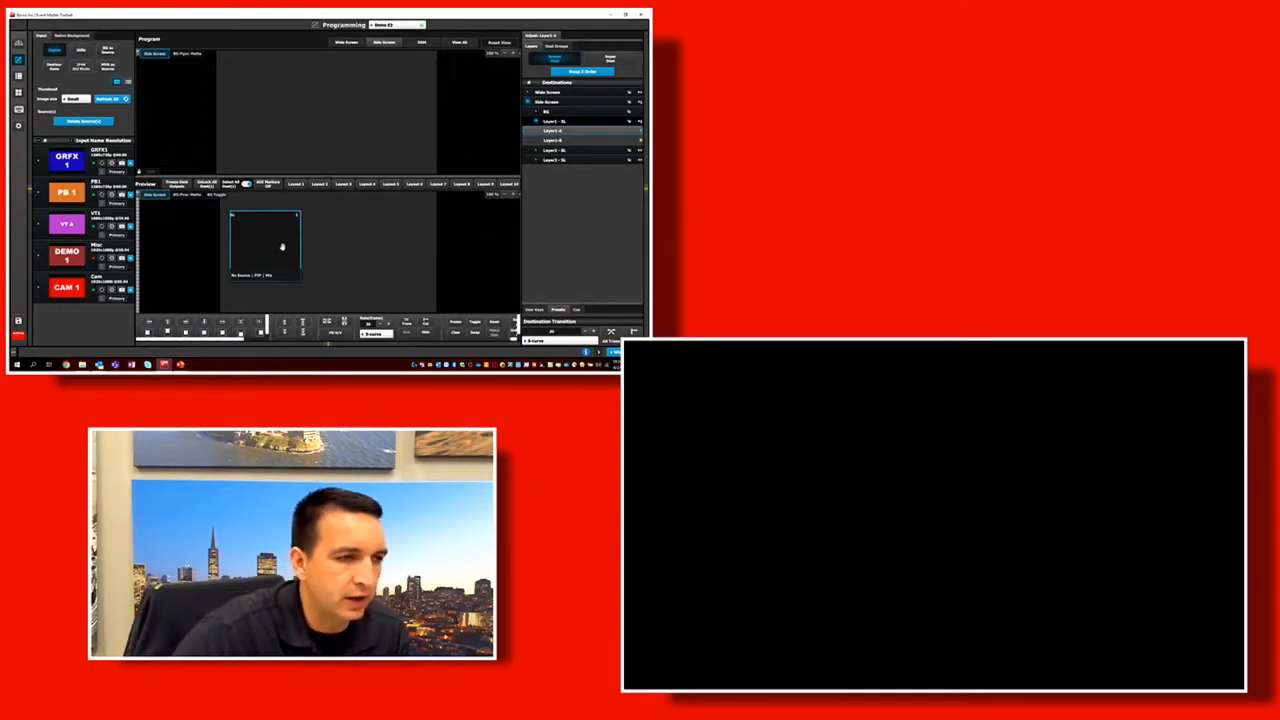
# Assign GRFX1 to the Side Screen preview layer, replace it with the CAM 1 source, and move the layer toward the canvas's lower centre.
pyautogui.moveTo(67, 160); pyautogui.dragTo(255, 240)
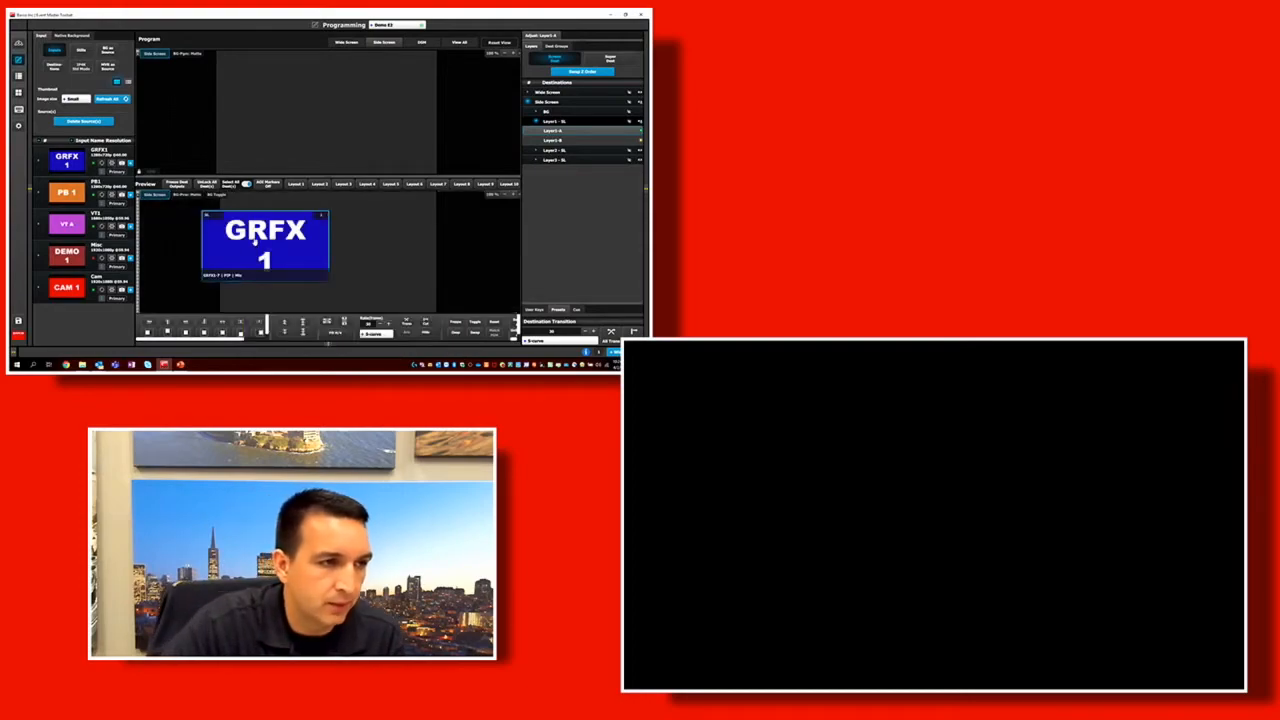
pyautogui.moveTo(67, 287); pyautogui.dragTo(277, 232)
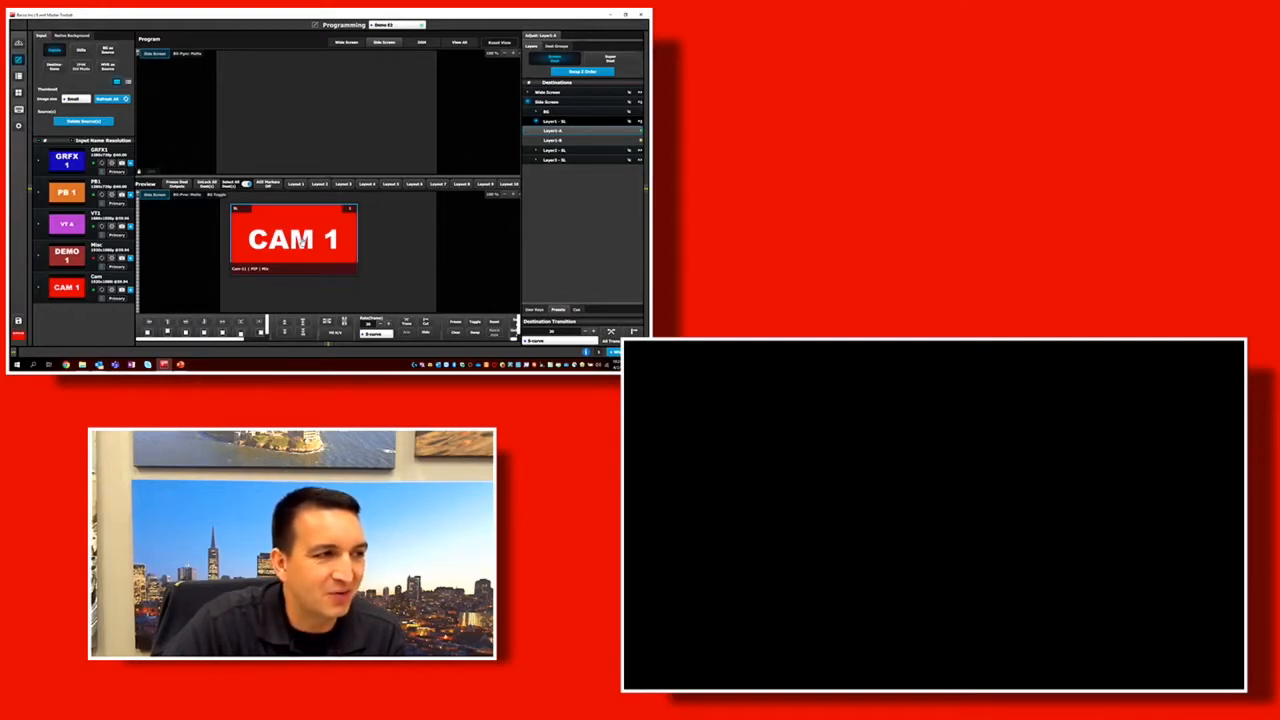
pyautogui.moveTo(300, 240)
pyautogui.mouseDown()
pyautogui.moveTo(289, 240)
pyautogui.moveTo(310, 238)
pyautogui.mouseUp()
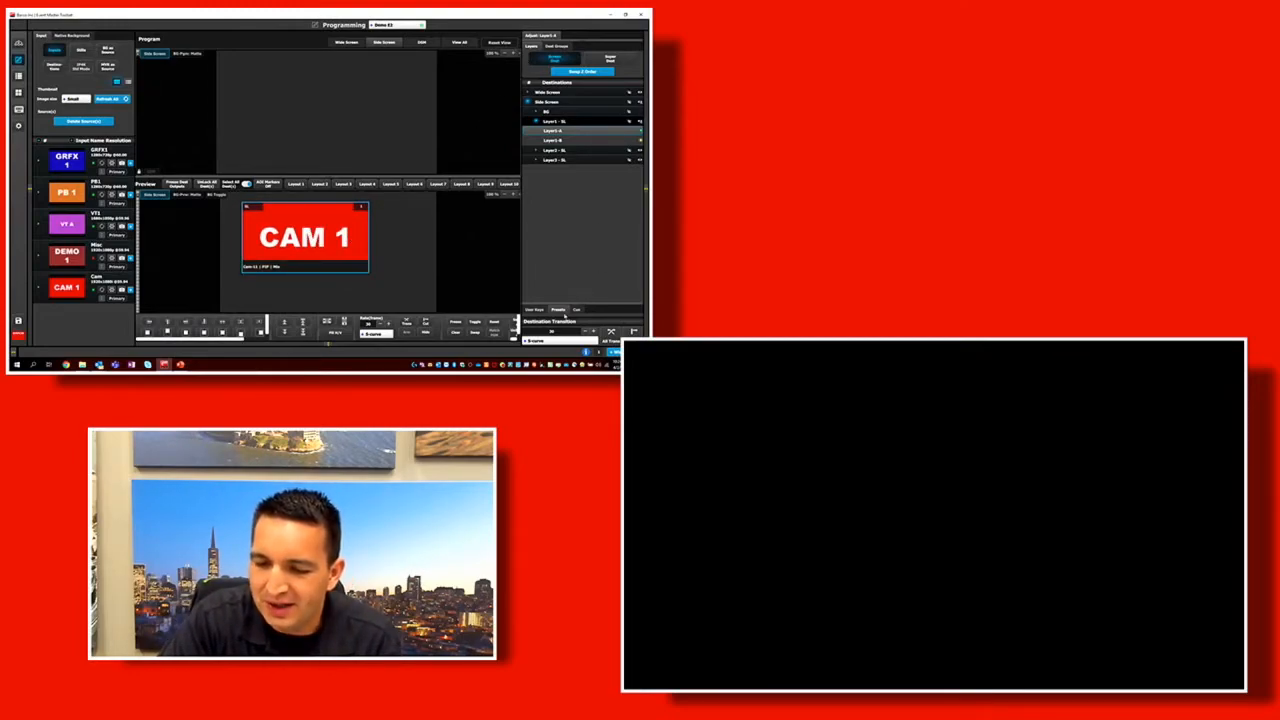
pyautogui.moveTo(306, 236)
pyautogui.mouseDown()
pyautogui.moveTo(289, 240)
pyautogui.moveTo(308, 258)
pyautogui.mouseUp()
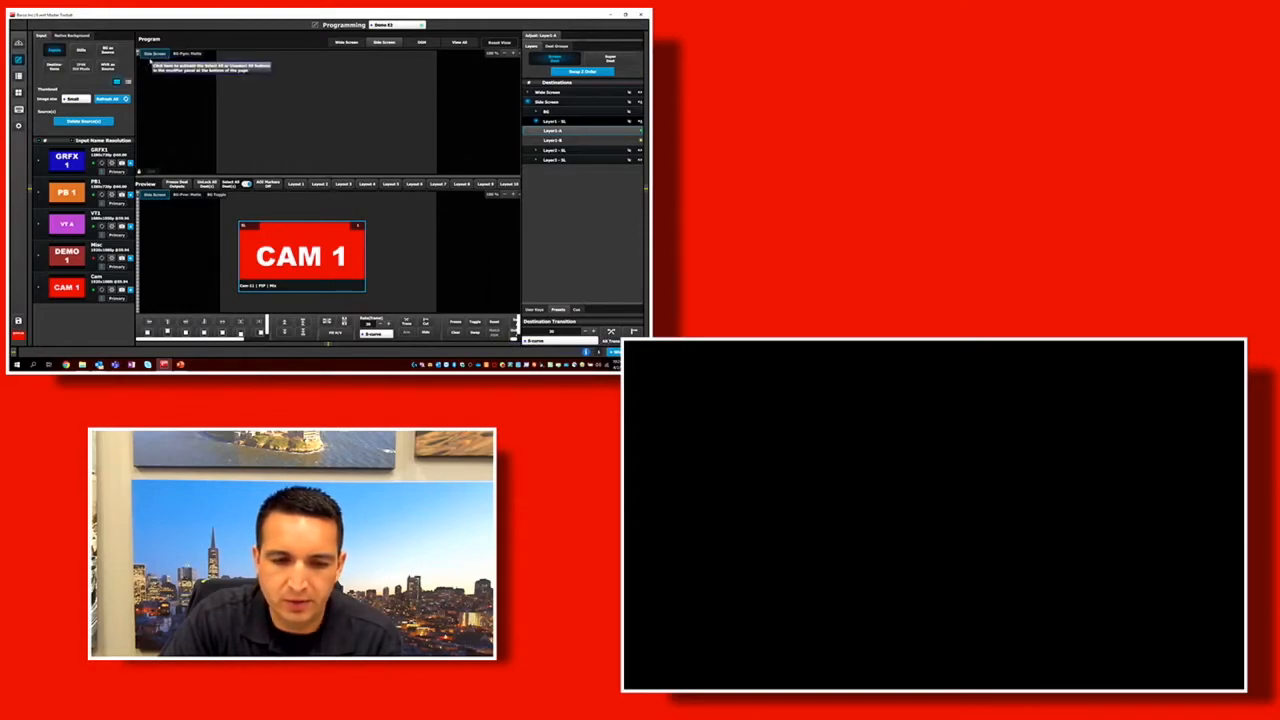
# Transition Side Screen's CAM 1 layer to program, and reposition the CAM 1 layers separately in preview and program.
pyautogui.click(611, 332)
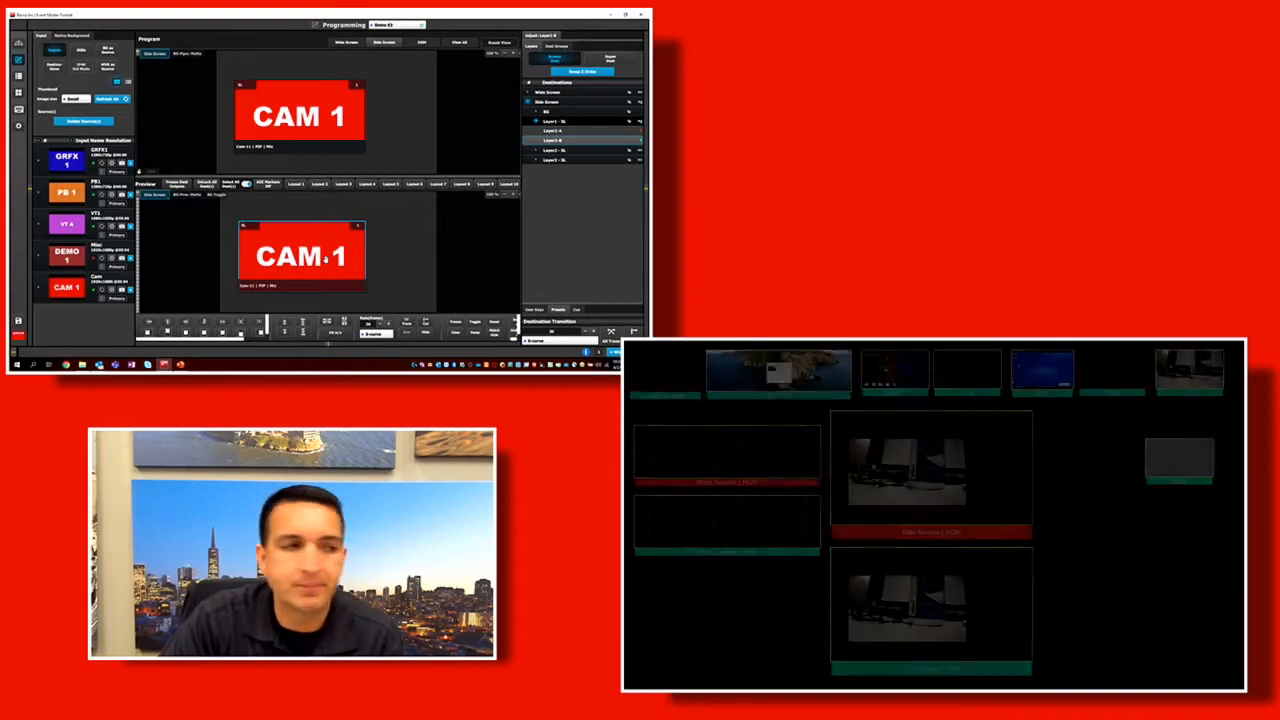
pyautogui.moveTo(300, 256)
pyautogui.mouseDown()
pyautogui.moveTo(274, 252)
pyautogui.moveTo(388, 254)
pyautogui.moveTo(292, 260)
pyautogui.mouseUp()
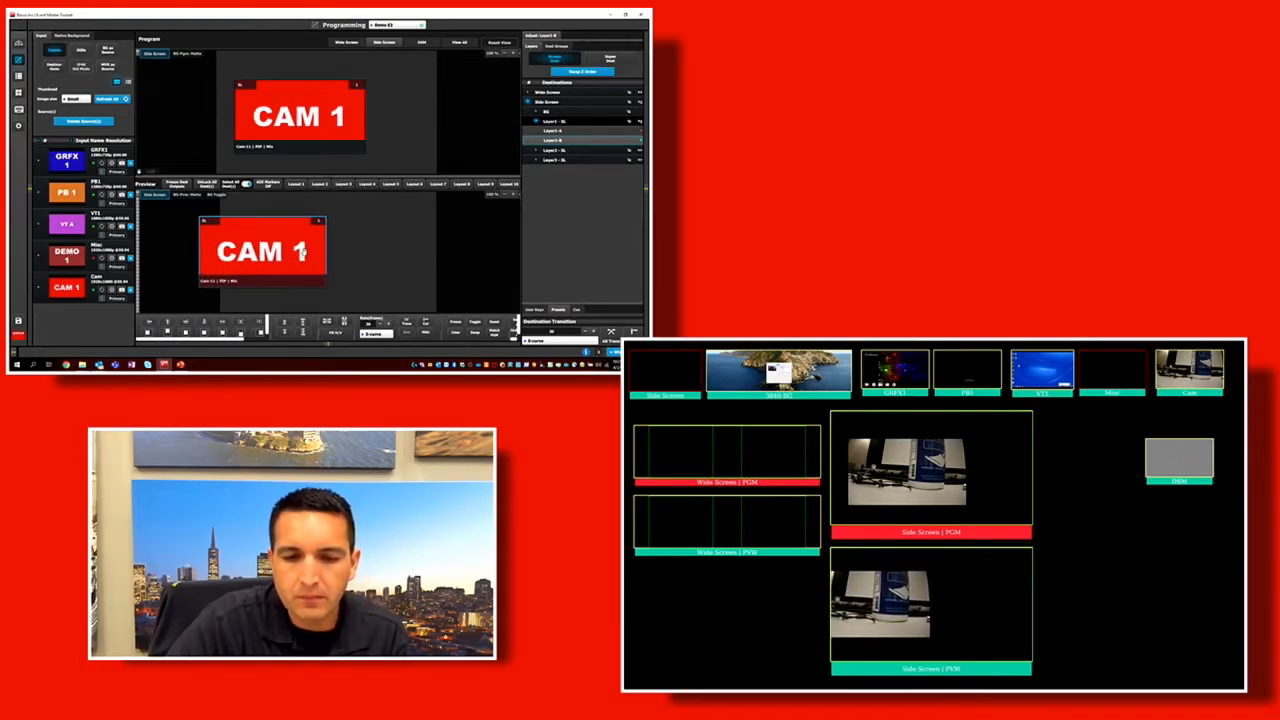
pyautogui.moveTo(326, 108); pyautogui.dragTo(391, 113)
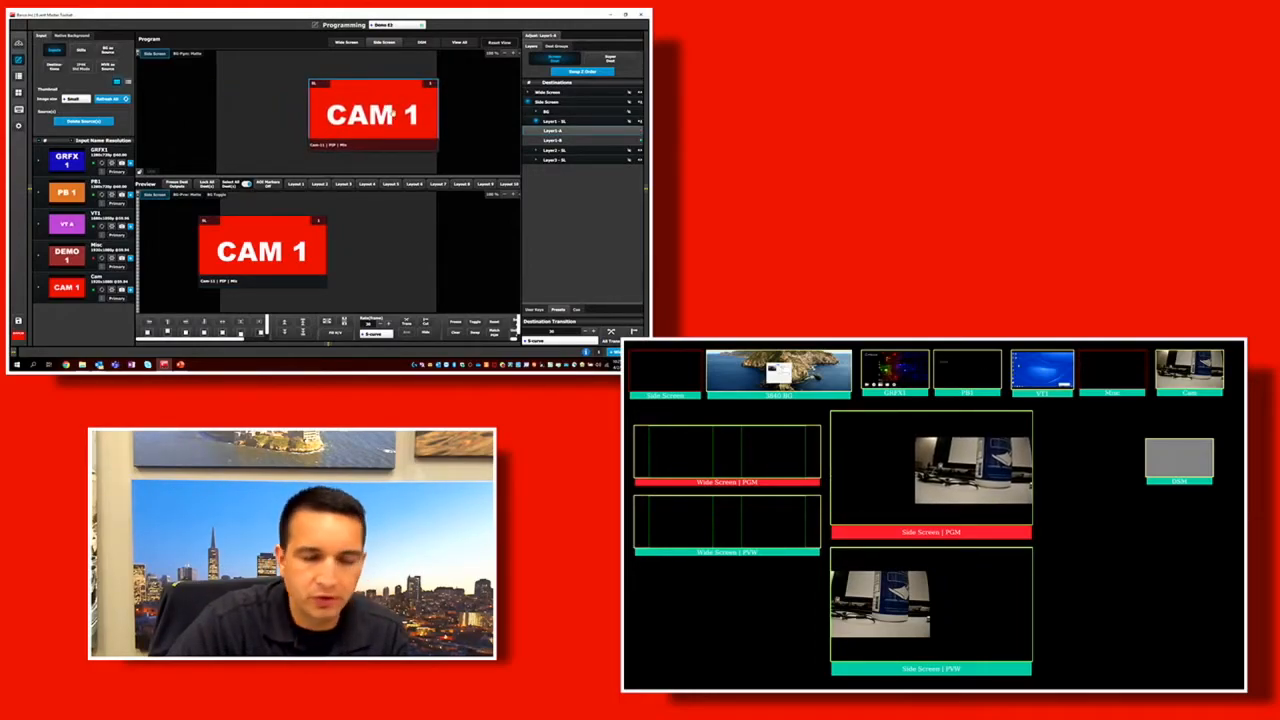
pyautogui.moveTo(278, 254); pyautogui.dragTo(391, 250)
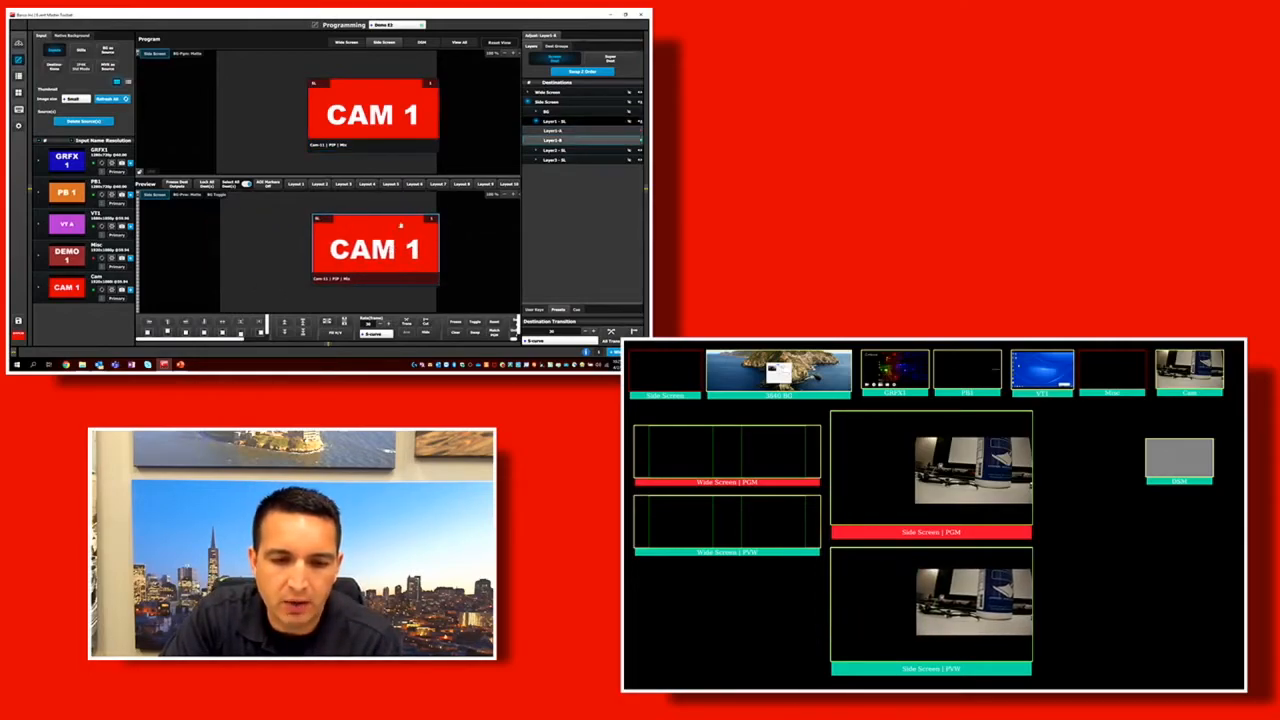
pyautogui.moveTo(385, 96); pyautogui.dragTo(330, 106)
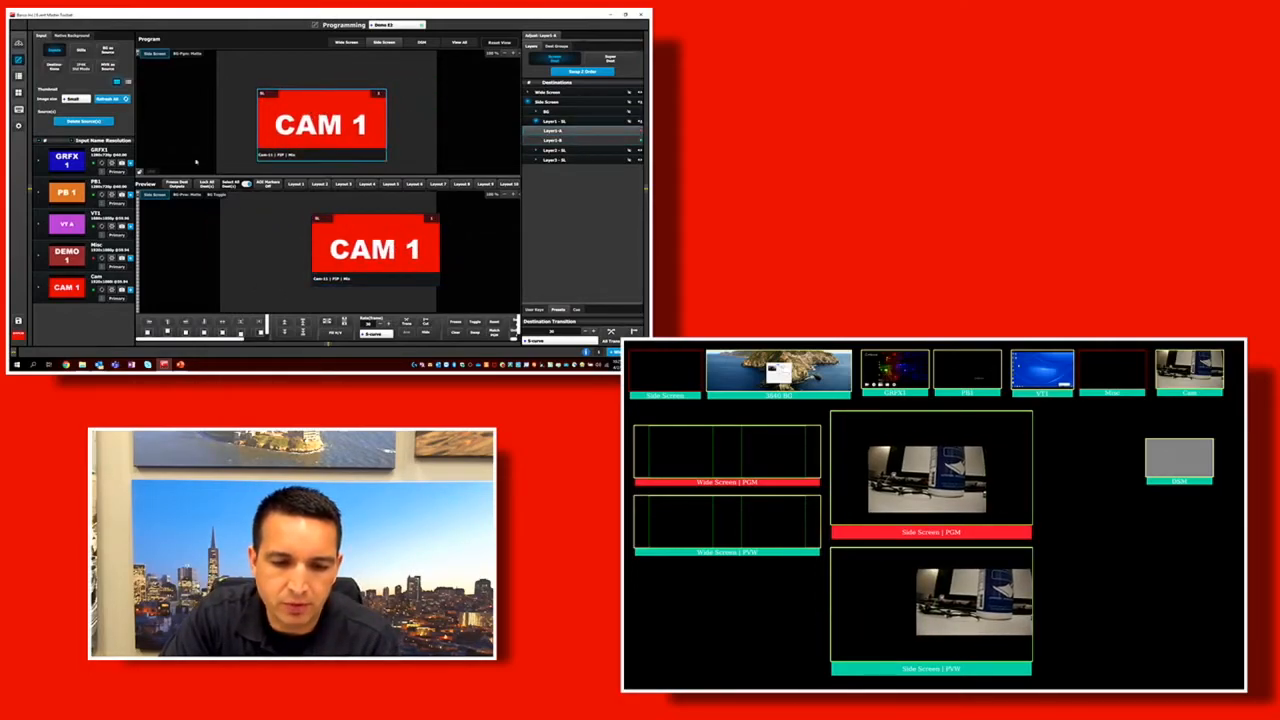
pyautogui.click(269, 93)
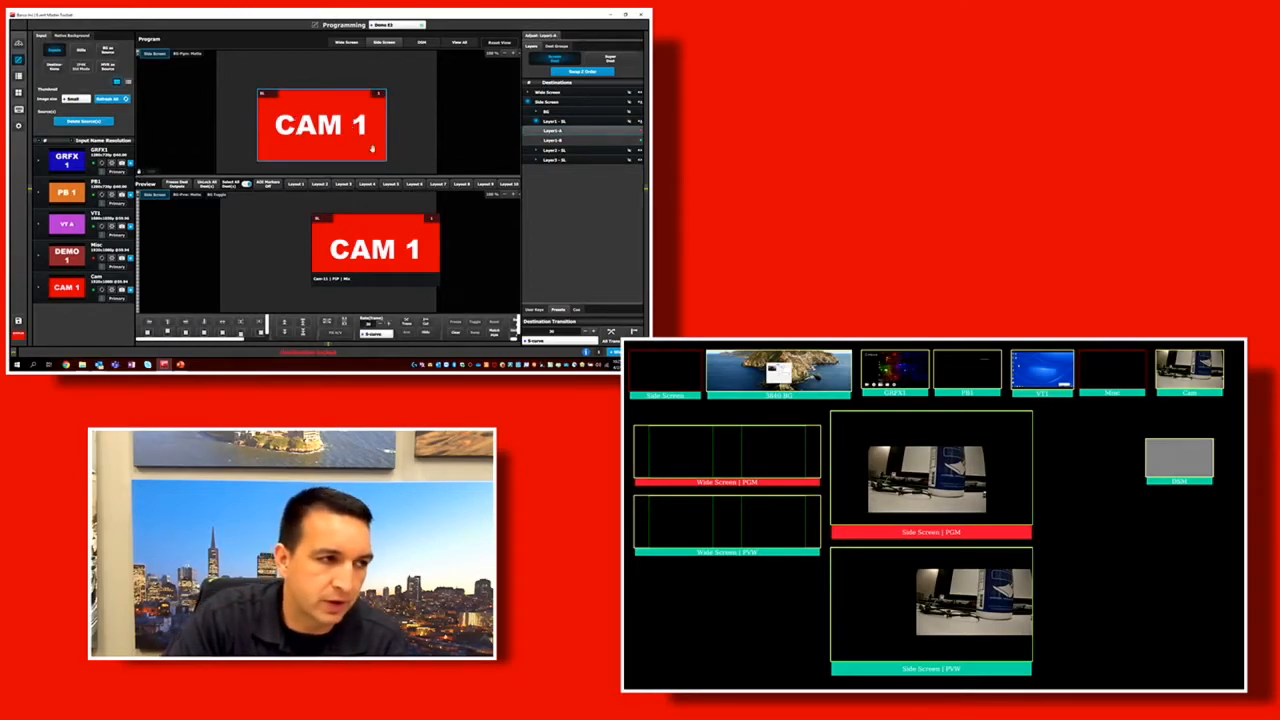
# Move the preview CAM 1 layer toward the Side Screen canvas's upper right and transition it to program.
pyautogui.moveTo(408, 250); pyautogui.dragTo(383, 266)
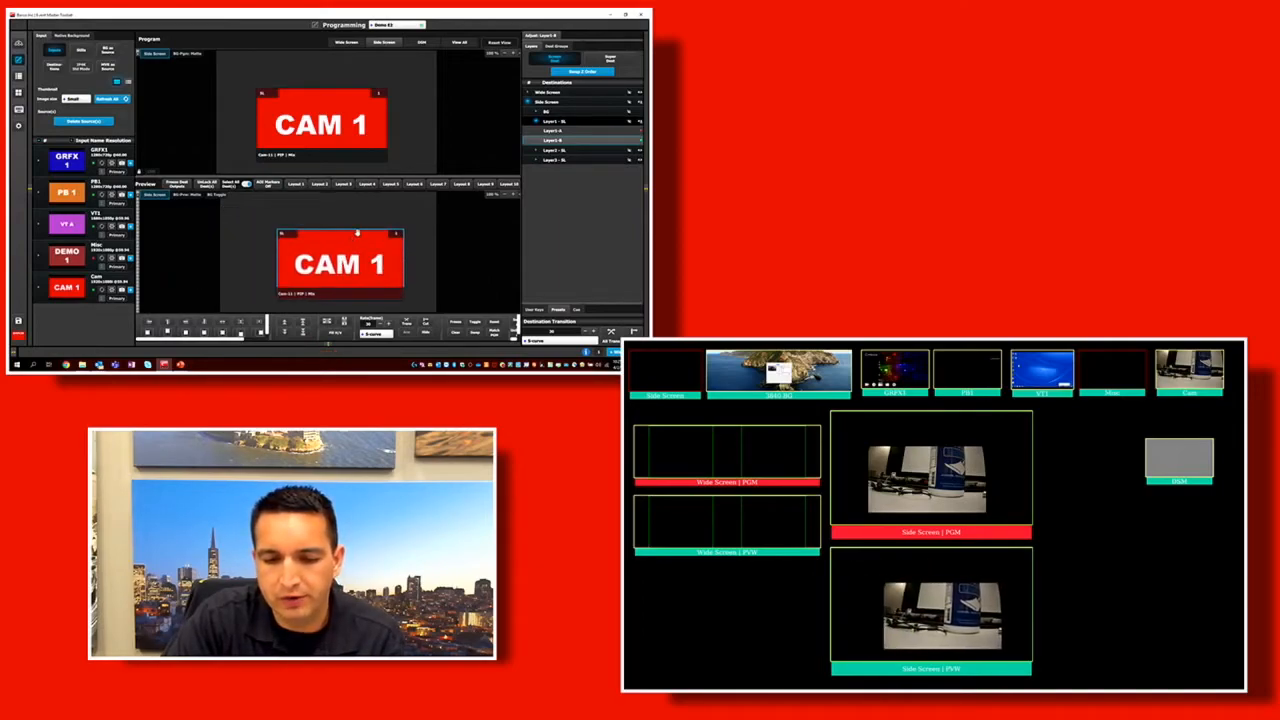
pyautogui.moveTo(358, 234); pyautogui.dragTo(401, 236)
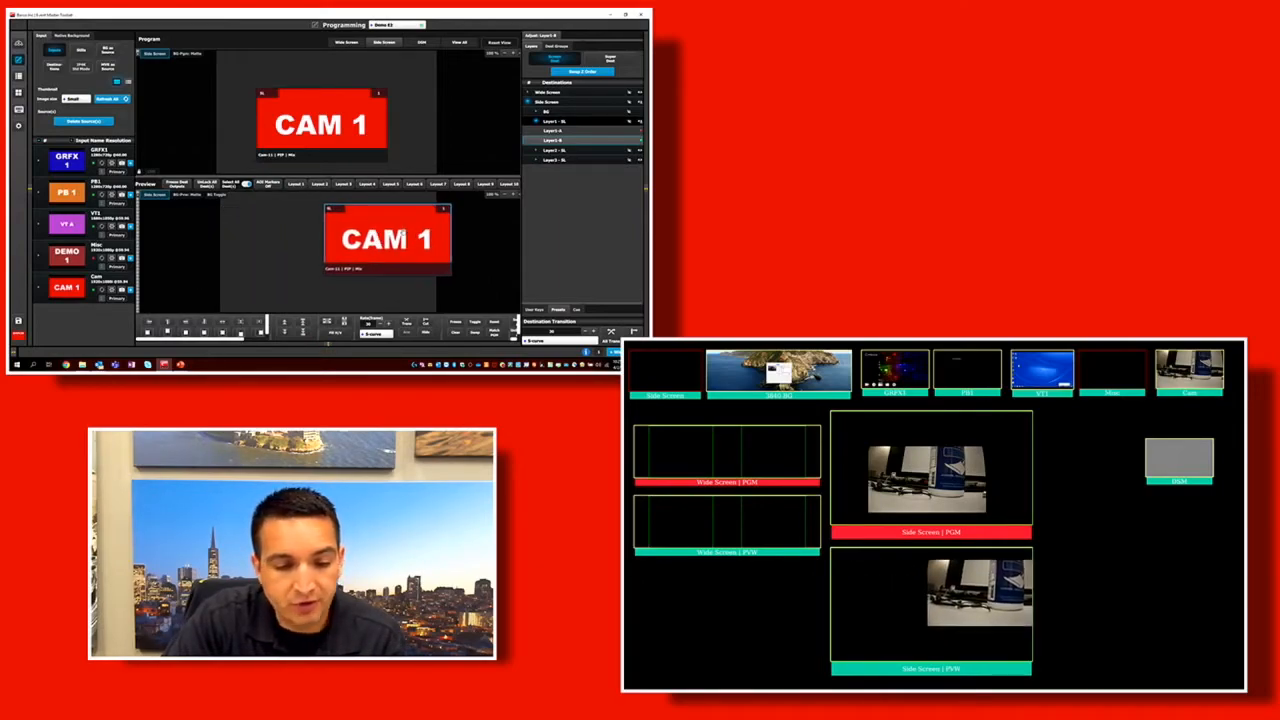
pyautogui.click(611, 334)
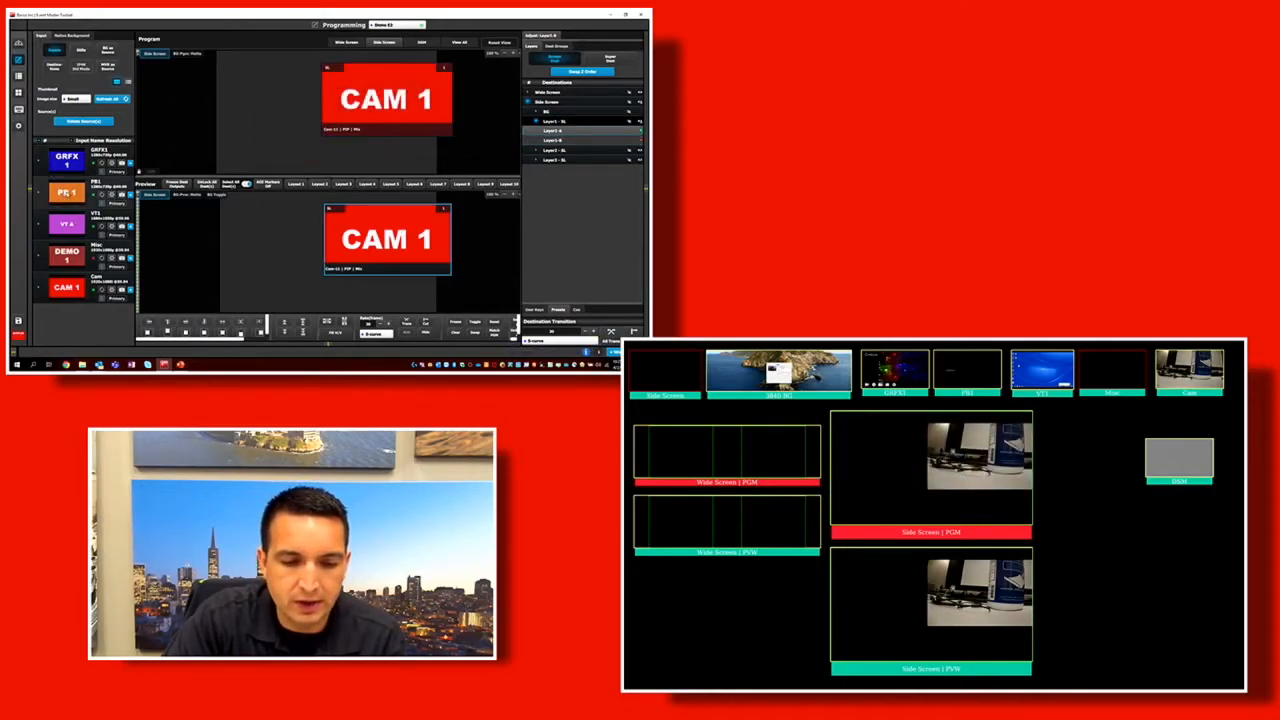
# Assign PB1 and then GRFX1 to the preview layer, move it past the canvas's left edge, and transition it to program.
pyautogui.moveTo(66, 192); pyautogui.dragTo(440, 270)
pyautogui.moveTo(66, 160); pyautogui.dragTo(421, 267)
pyautogui.moveTo(307, 247); pyautogui.dragTo(263, 245)
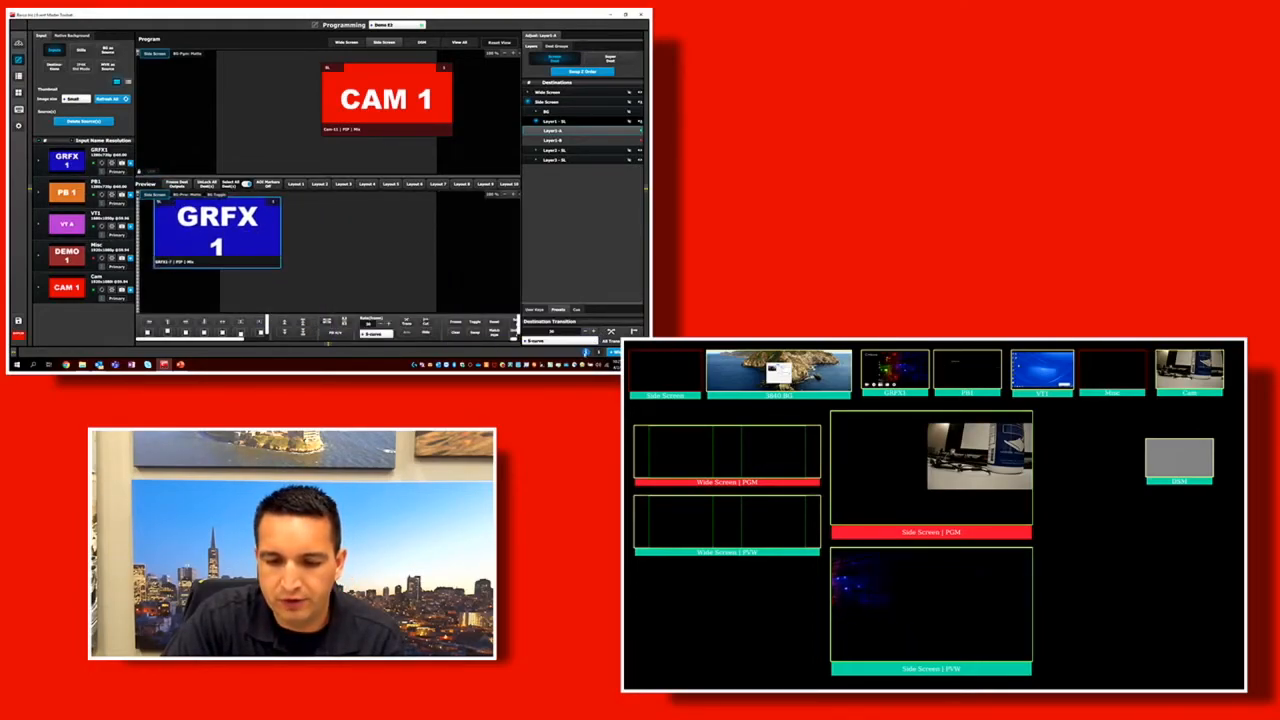
pyautogui.click(611, 341)
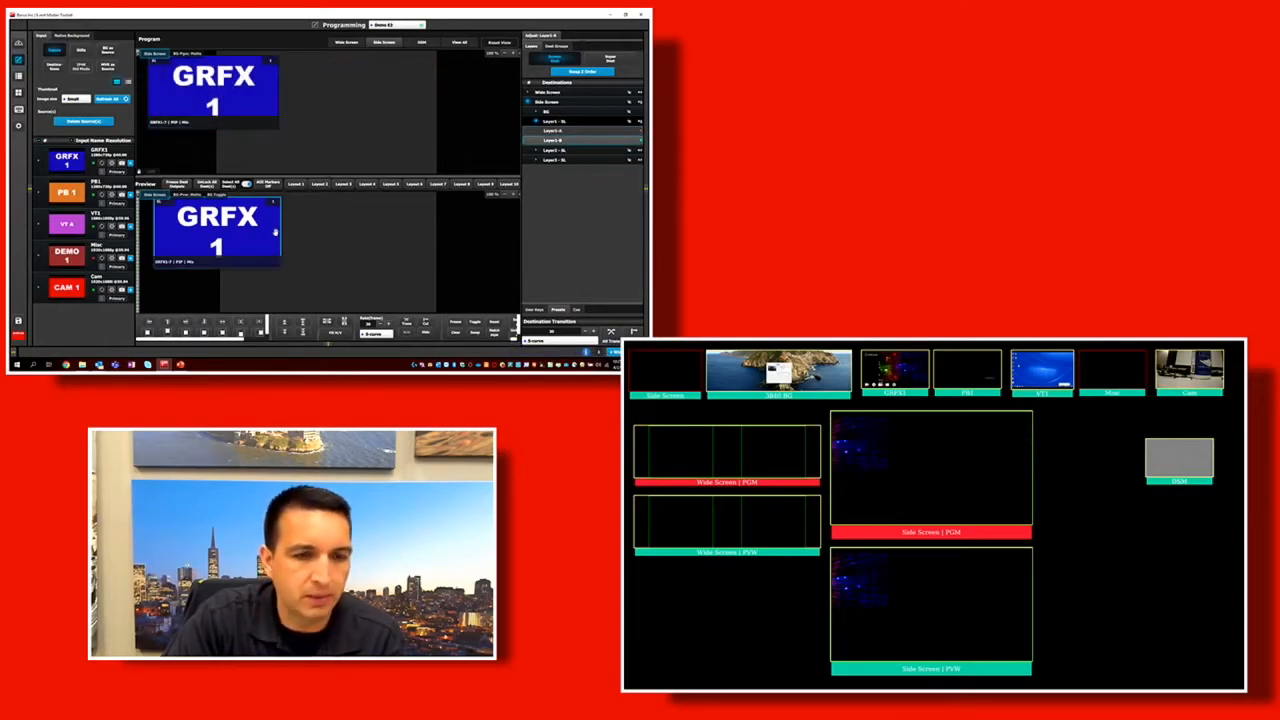
# Fill the Side Screen canvas with the GRFX1 layer and transition it, then replace its source with CAM 1 and transition again.
pyautogui.moveTo(267, 234); pyautogui.dragTo(453, 238)
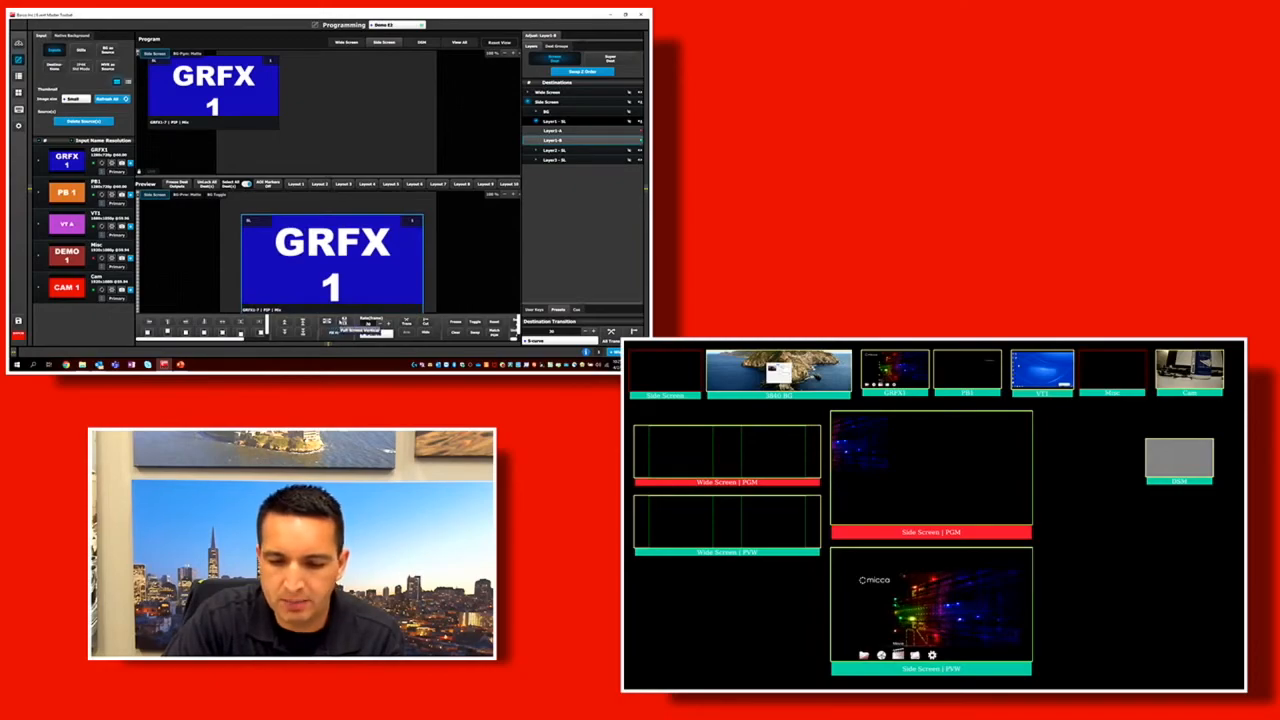
pyautogui.click(343, 323)
pyautogui.click(611, 332)
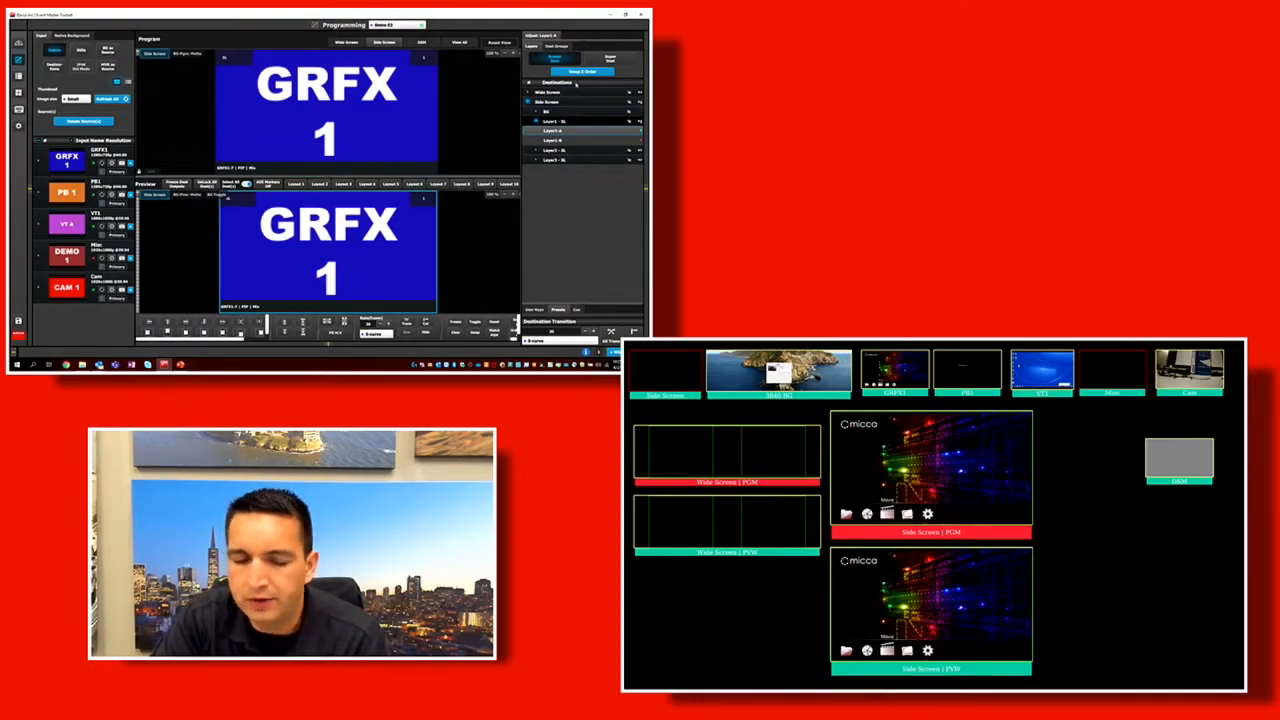
pyautogui.click(66, 287)
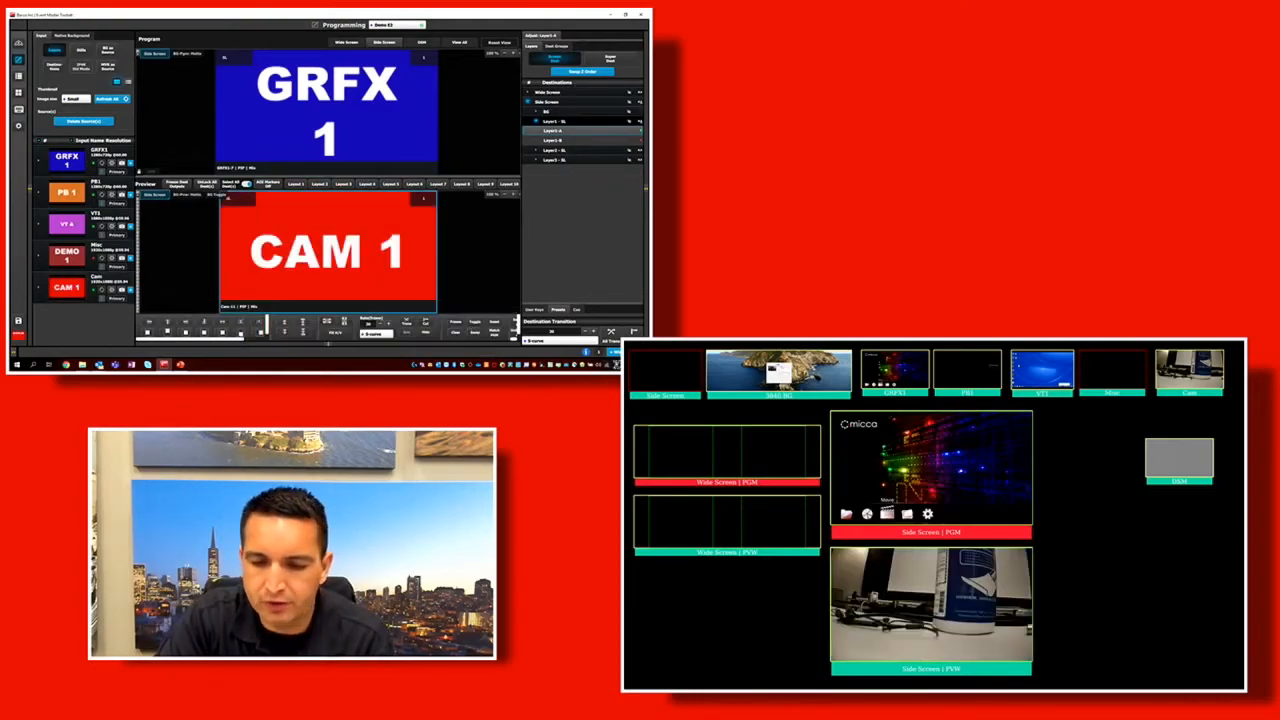
pyautogui.click(612, 333)
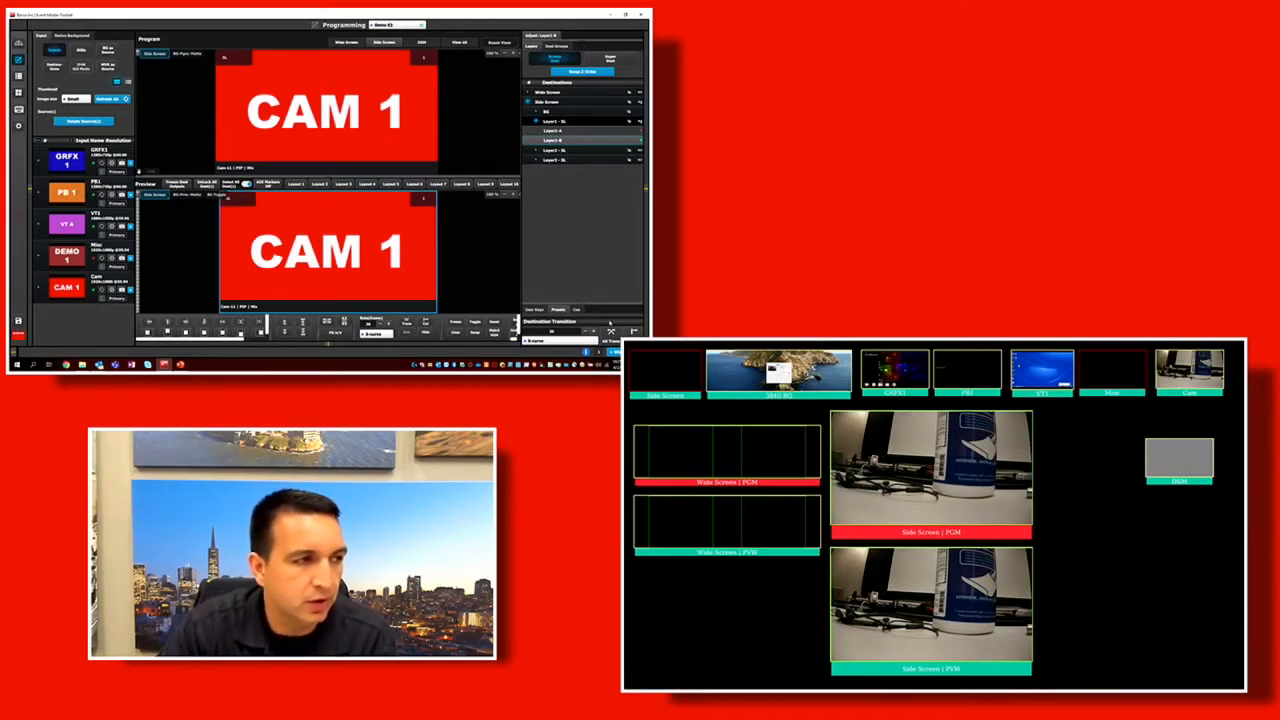
# Build a preview of a reduced CAM 1 layer overlapped by a smaller VT1 layer, and transition it to program.
pyautogui.moveTo(438, 199); pyautogui.dragTo(278, 233)
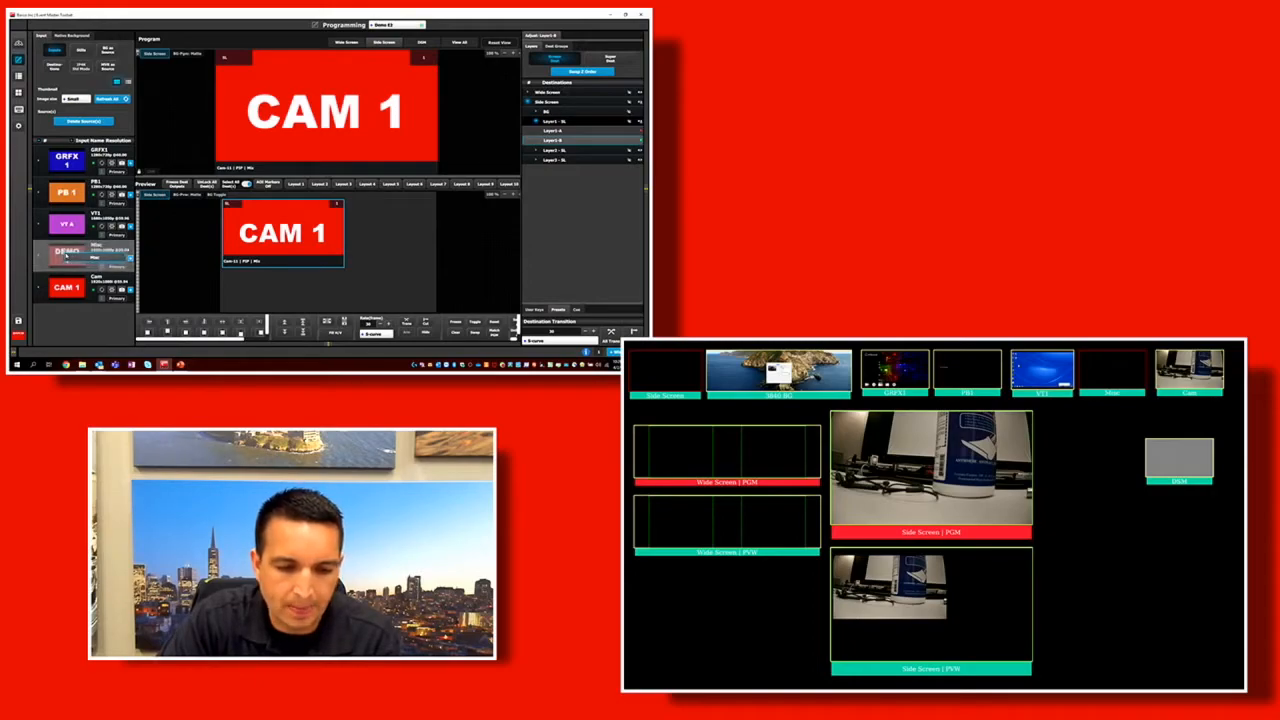
pyautogui.moveTo(66, 223); pyautogui.dragTo(325, 249)
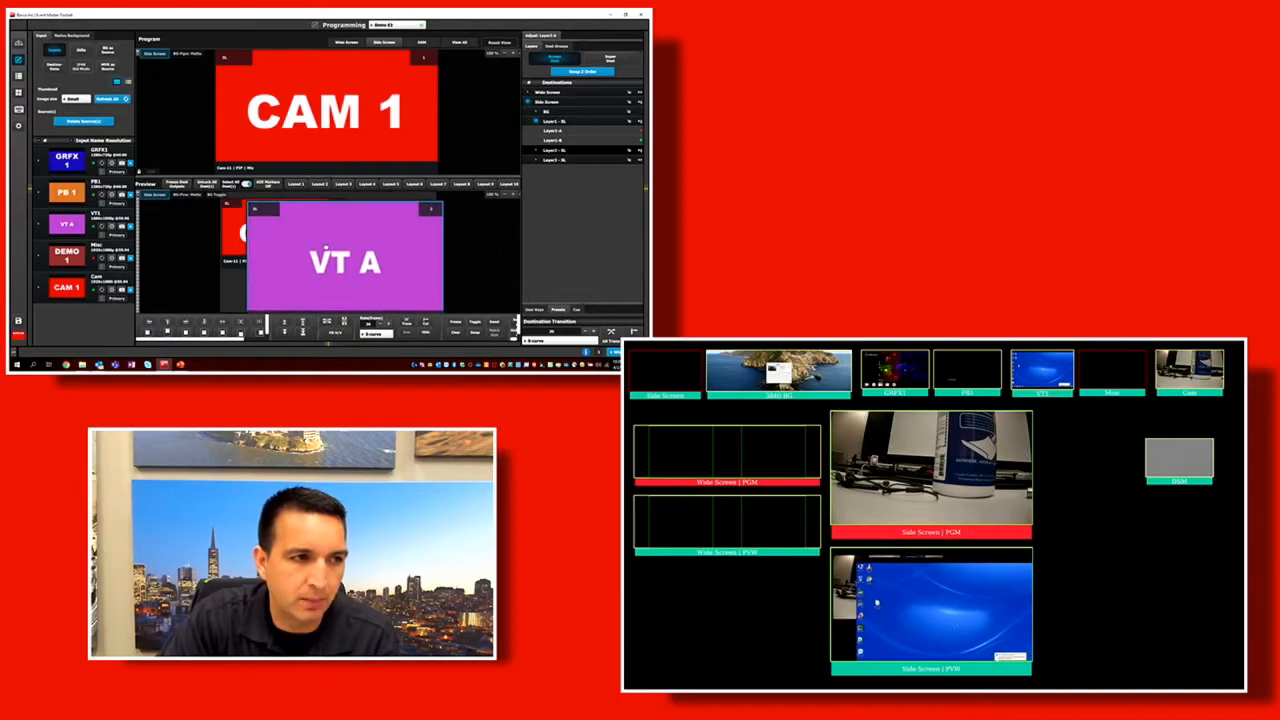
pyautogui.moveTo(359, 202); pyautogui.dragTo(348, 259)
pyautogui.click(612, 333)
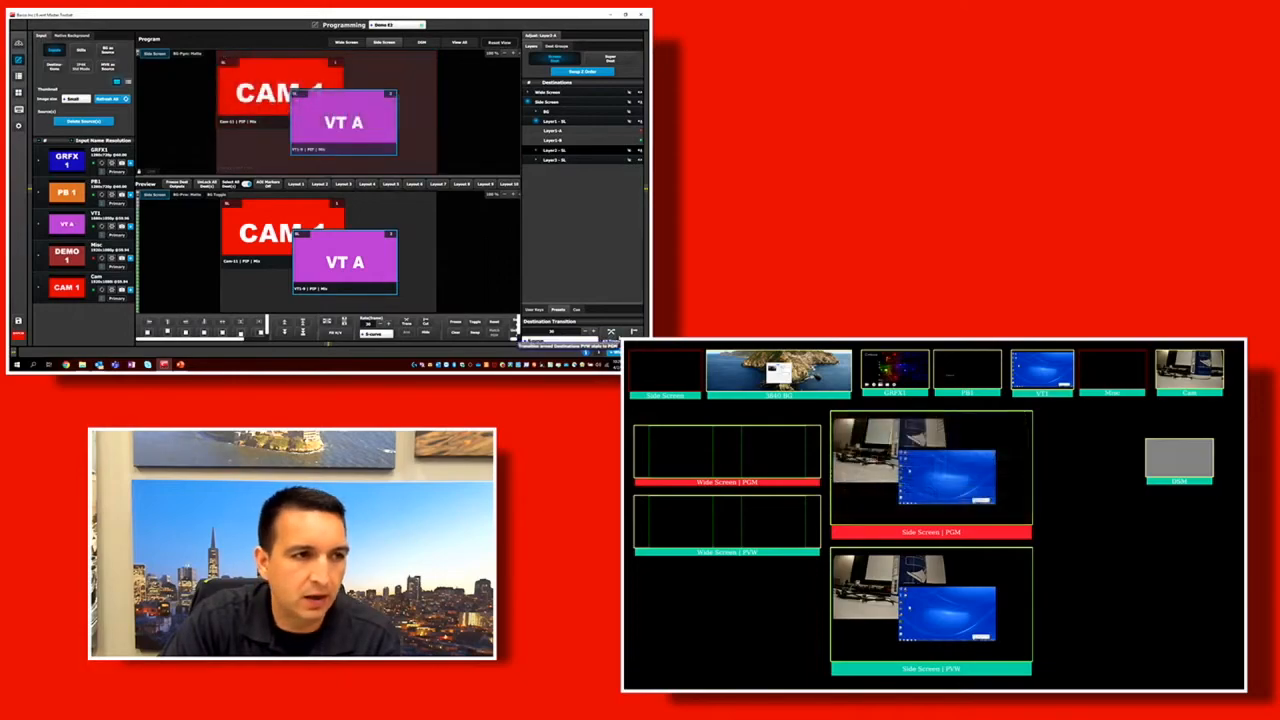
# Reposition the VT1 layer over CAM 1 in preview, sending it to the bottom of the layer order and back to the top.
pyautogui.moveTo(333, 263)
pyautogui.mouseDown()
pyautogui.moveTo(352, 241)
pyautogui.moveTo(351, 276)
pyautogui.mouseUp()
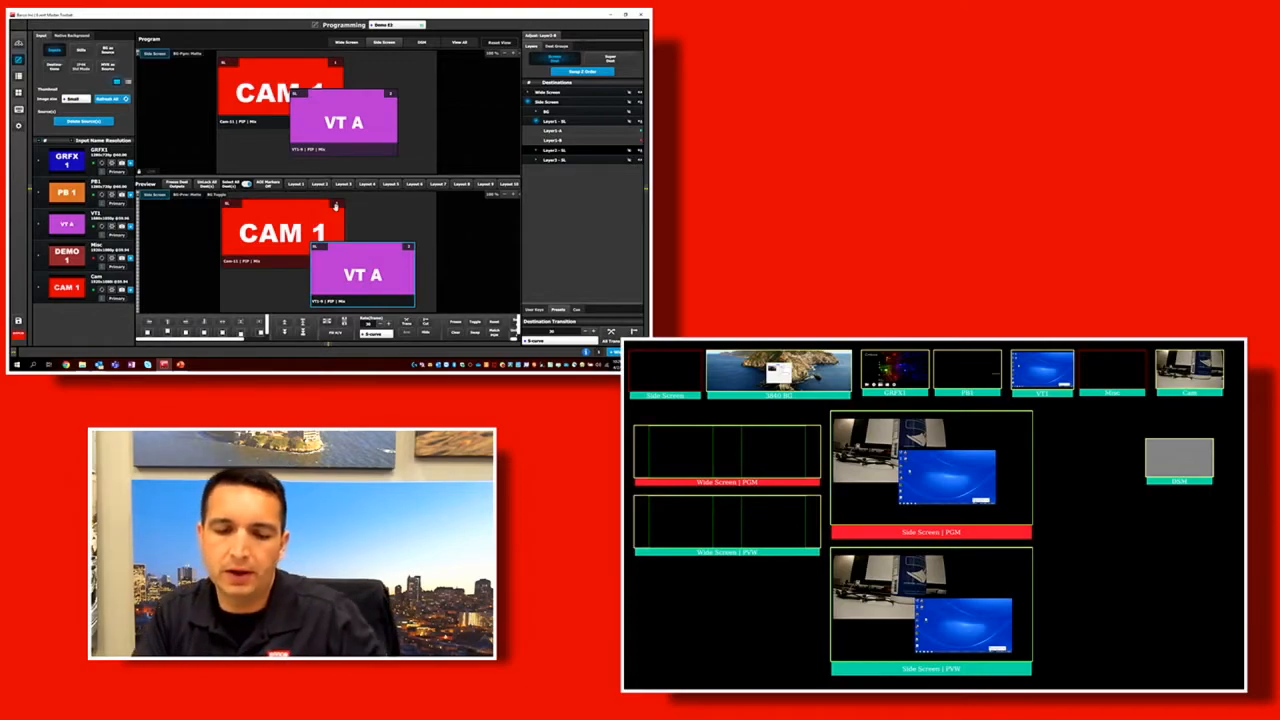
pyautogui.moveTo(343, 287); pyautogui.dragTo(331, 263)
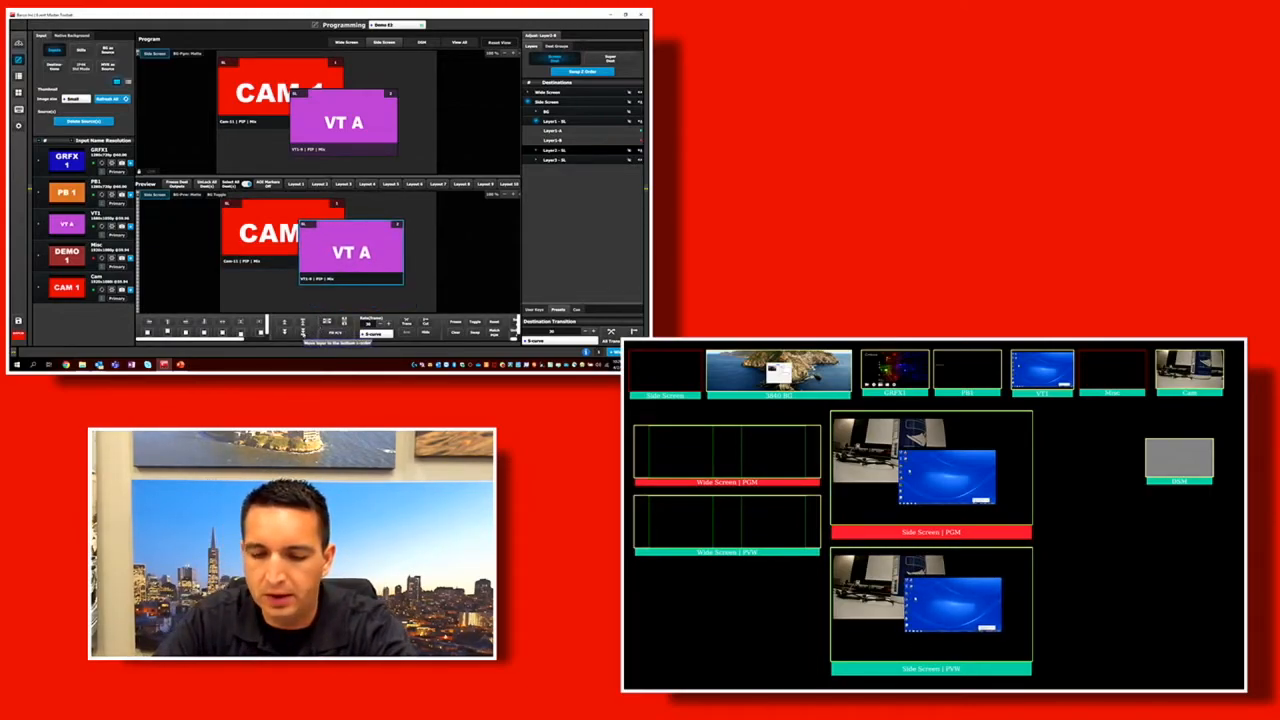
pyautogui.click(302, 331)
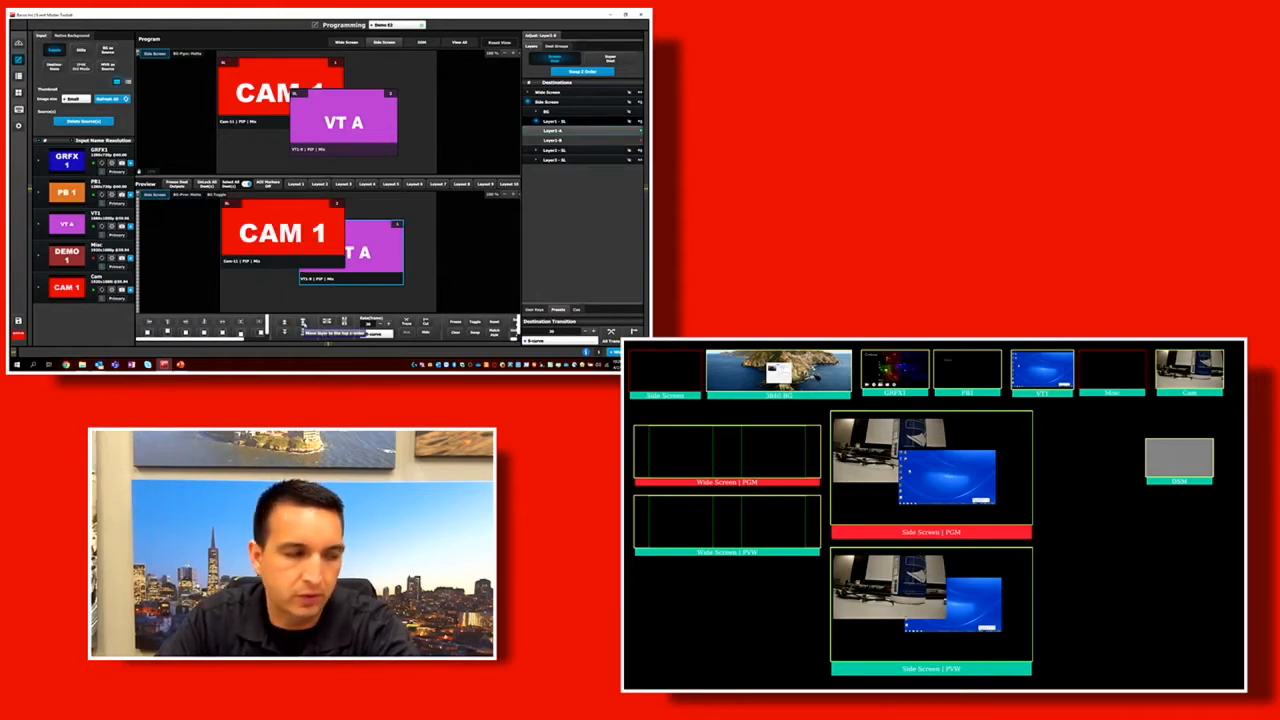
pyautogui.click(303, 326)
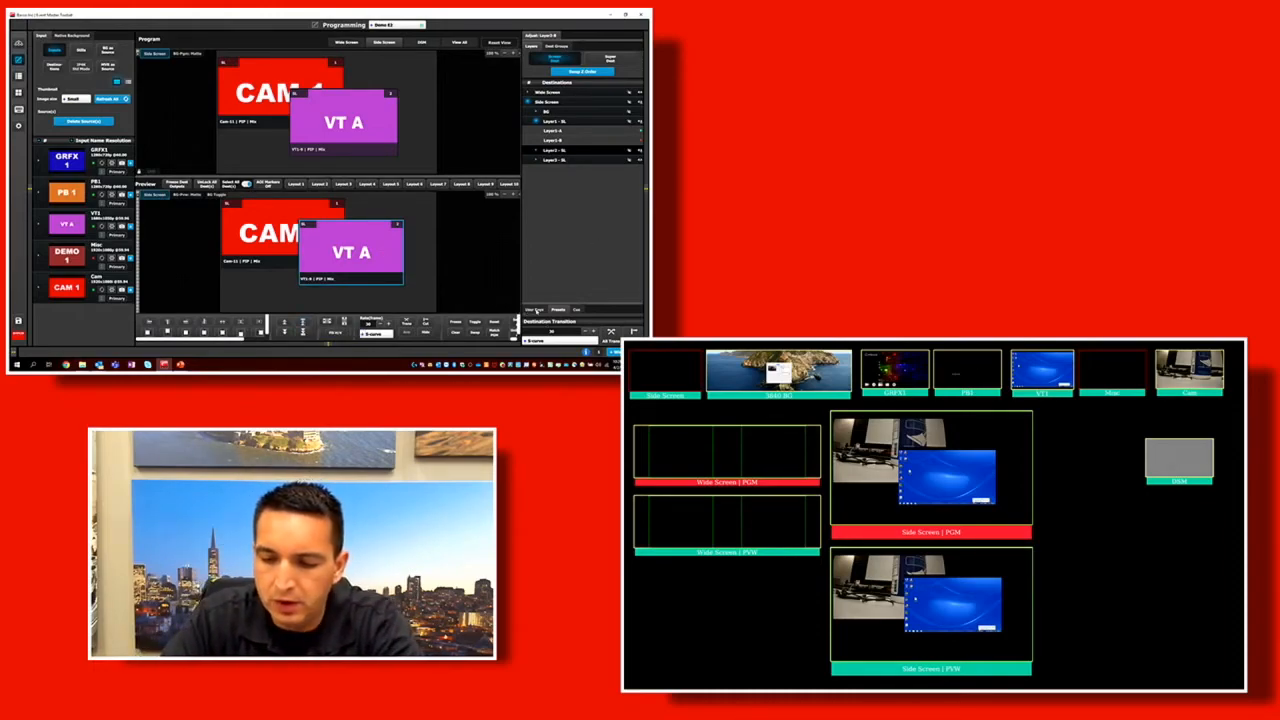
# Open the user key settings, remove CAM 1 from preview, and shrink the VT1 layer into the canvas's upper-left corner.
pyautogui.click(537, 310)
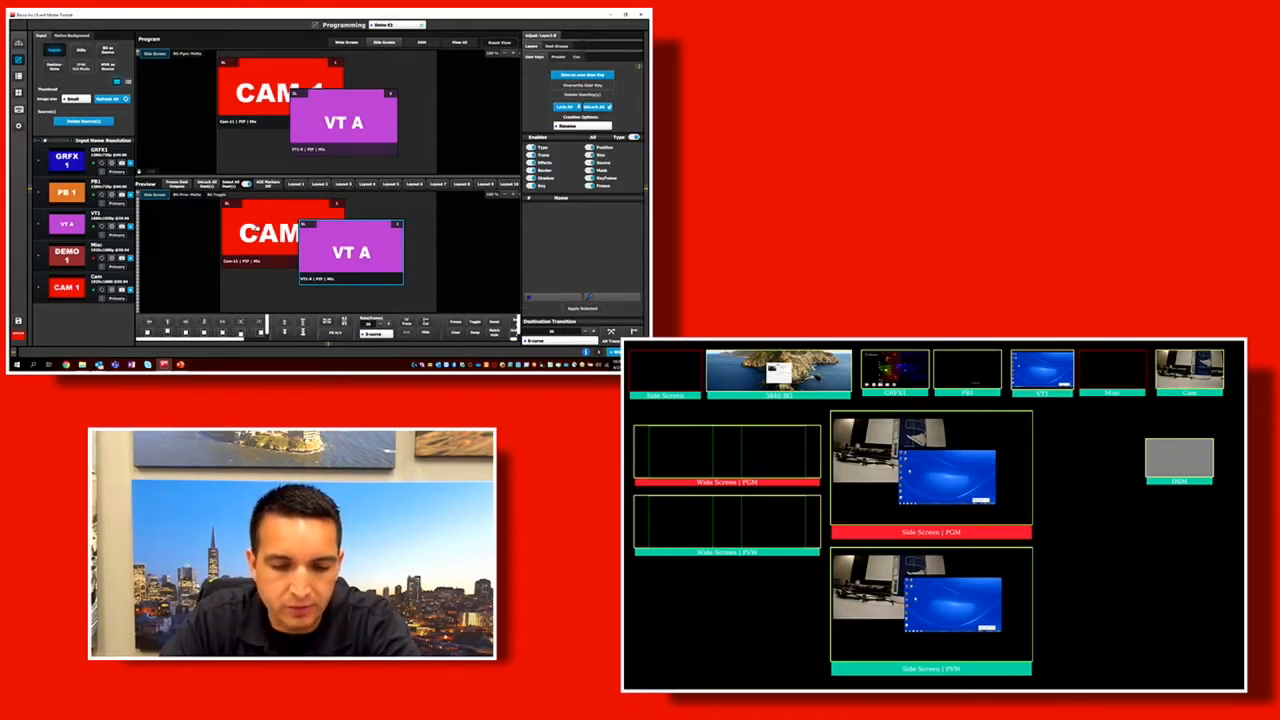
pyautogui.click(256, 232)
pyautogui.press('Delete')
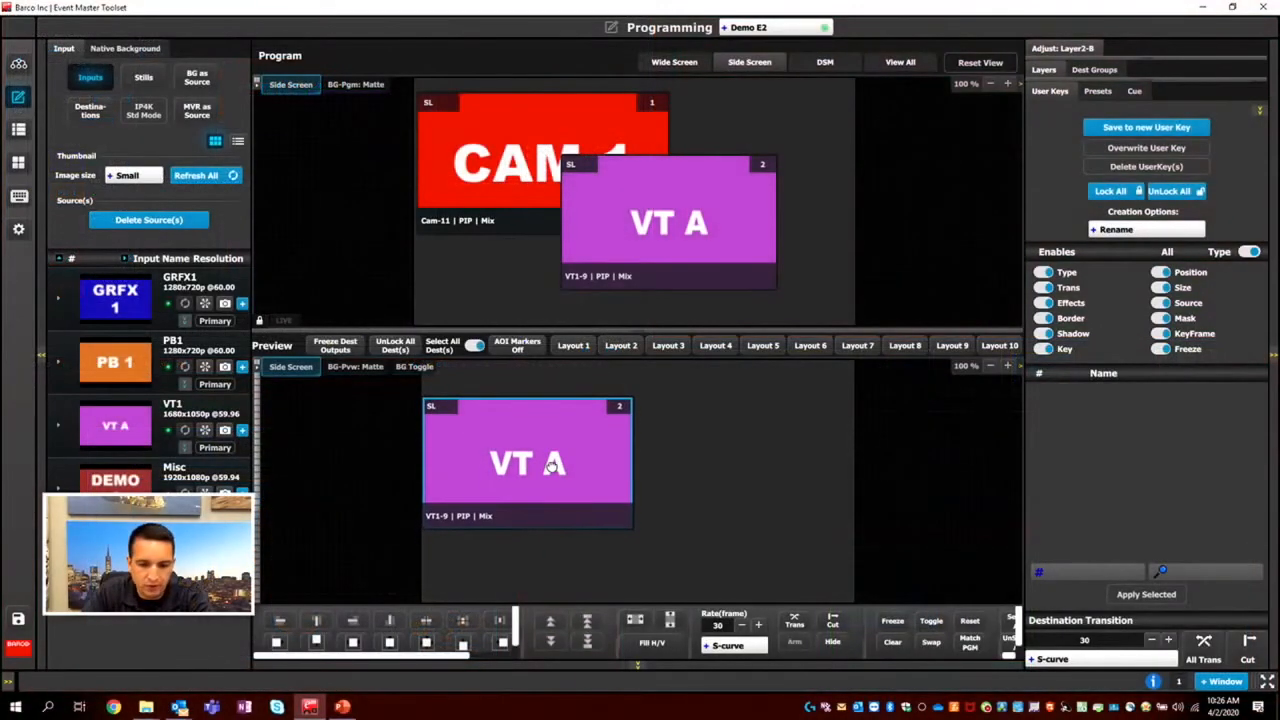
pyautogui.moveTo(551, 467); pyautogui.dragTo(557, 464)
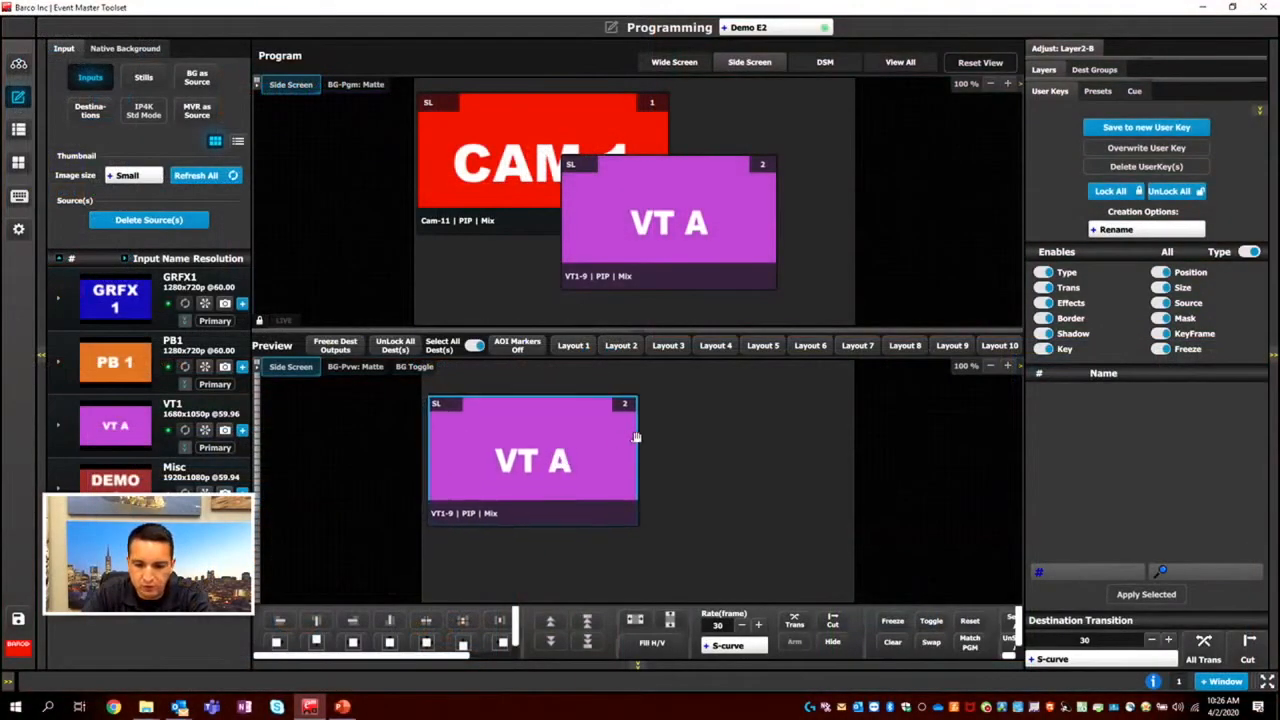
pyautogui.moveTo(643, 430); pyautogui.dragTo(677, 438)
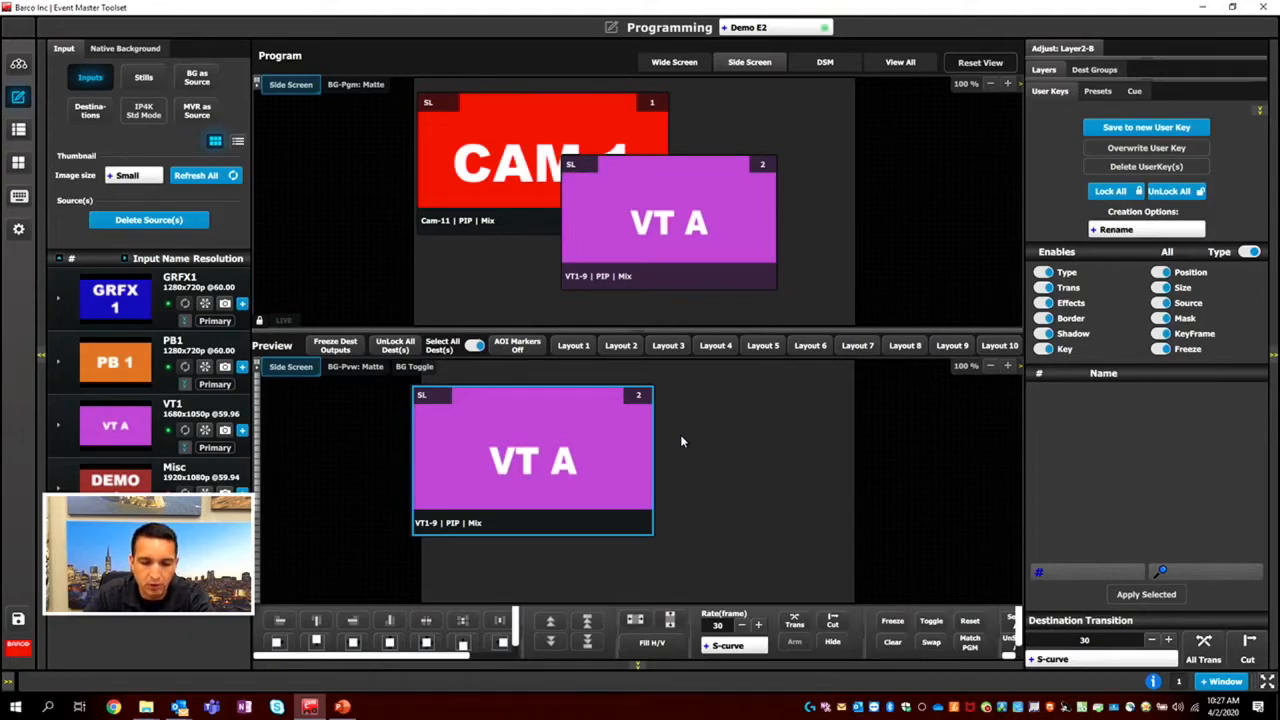
pyautogui.moveTo(592, 425)
pyautogui.mouseDown()
pyautogui.moveTo(632, 421)
pyautogui.moveTo(613, 406)
pyautogui.moveTo(614, 427)
pyautogui.mouseUp()
pyautogui.moveTo(505, 460); pyautogui.dragTo(513, 469)
pyautogui.moveTo(669, 379); pyautogui.dragTo(455, 394)
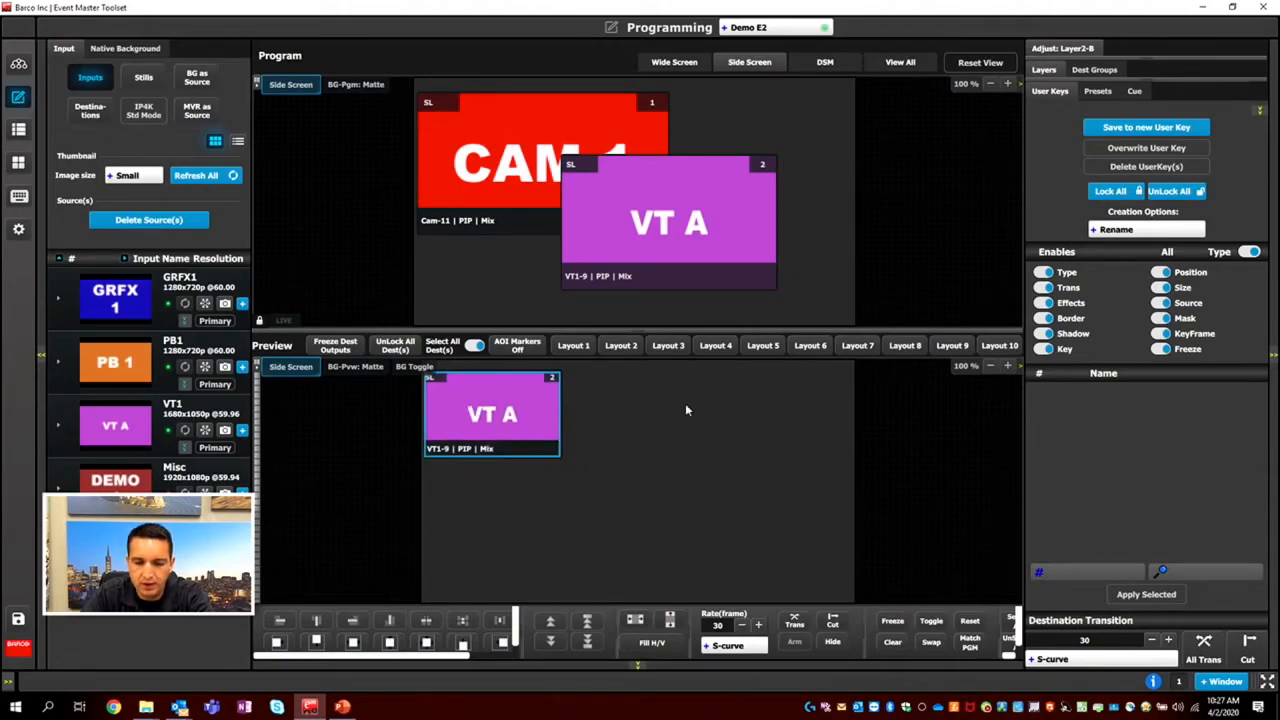
# Save the VT1 layer as a new user key with only Position and Size enabled, named Top Left small.
pyautogui.click(1249, 253)
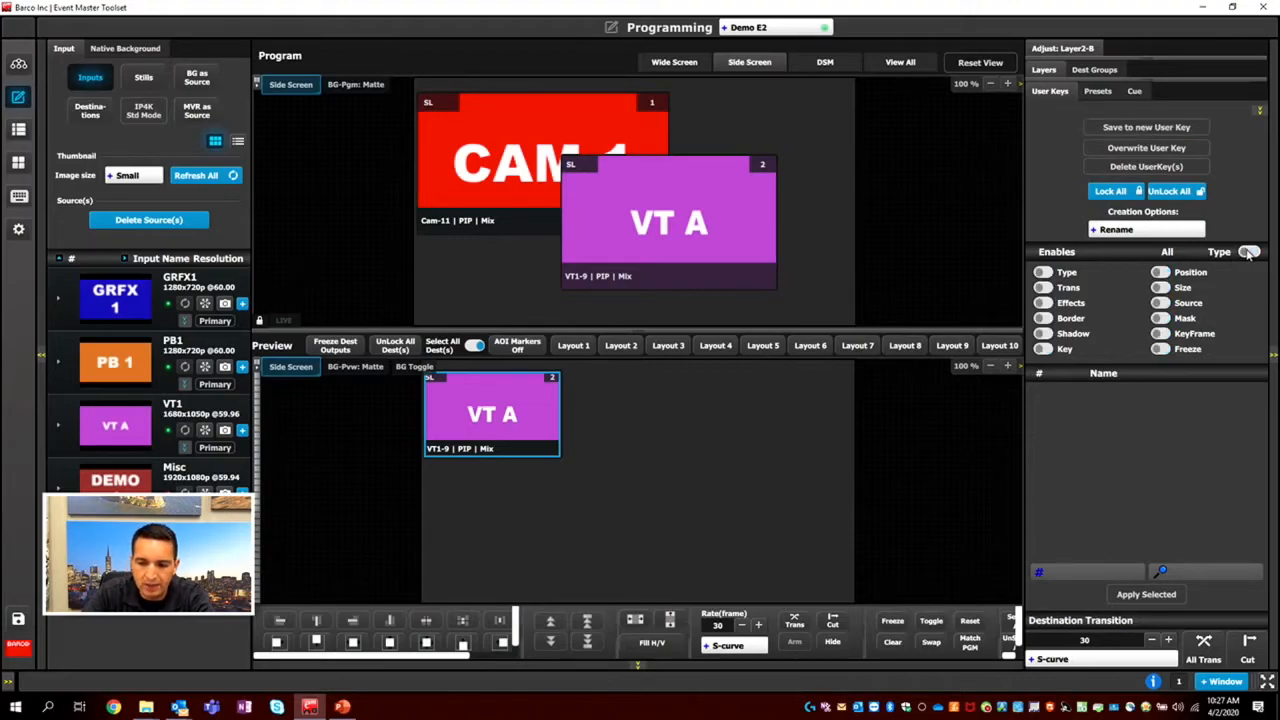
pyautogui.click(1160, 272)
pyautogui.click(1160, 287)
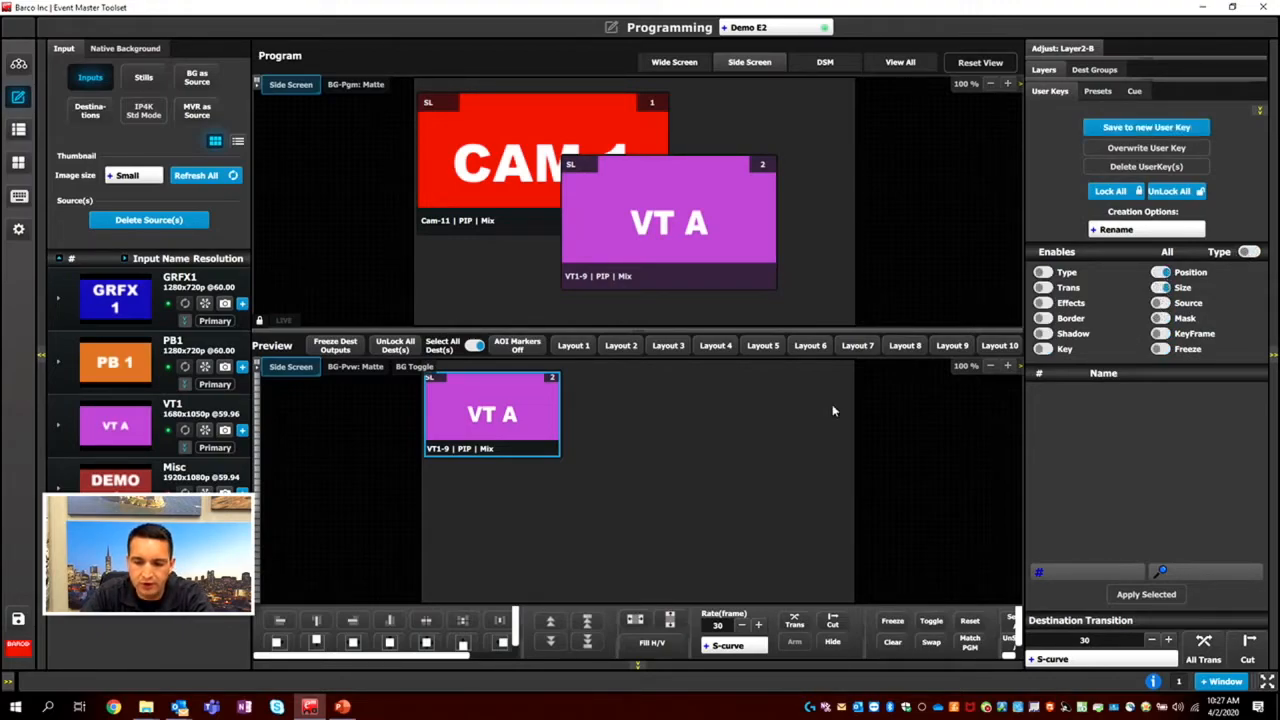
pyautogui.click(1133, 128)
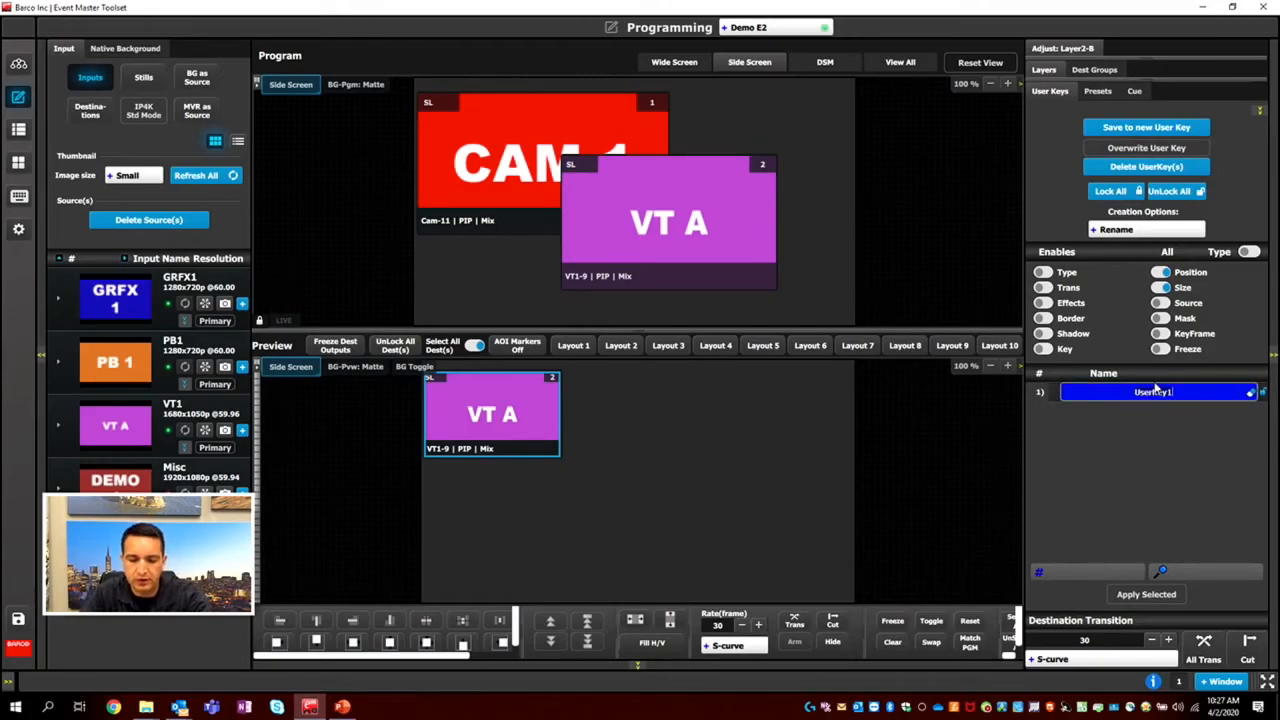
pyautogui.doubleClick(1156, 390)
pyautogui.write('Top Left')
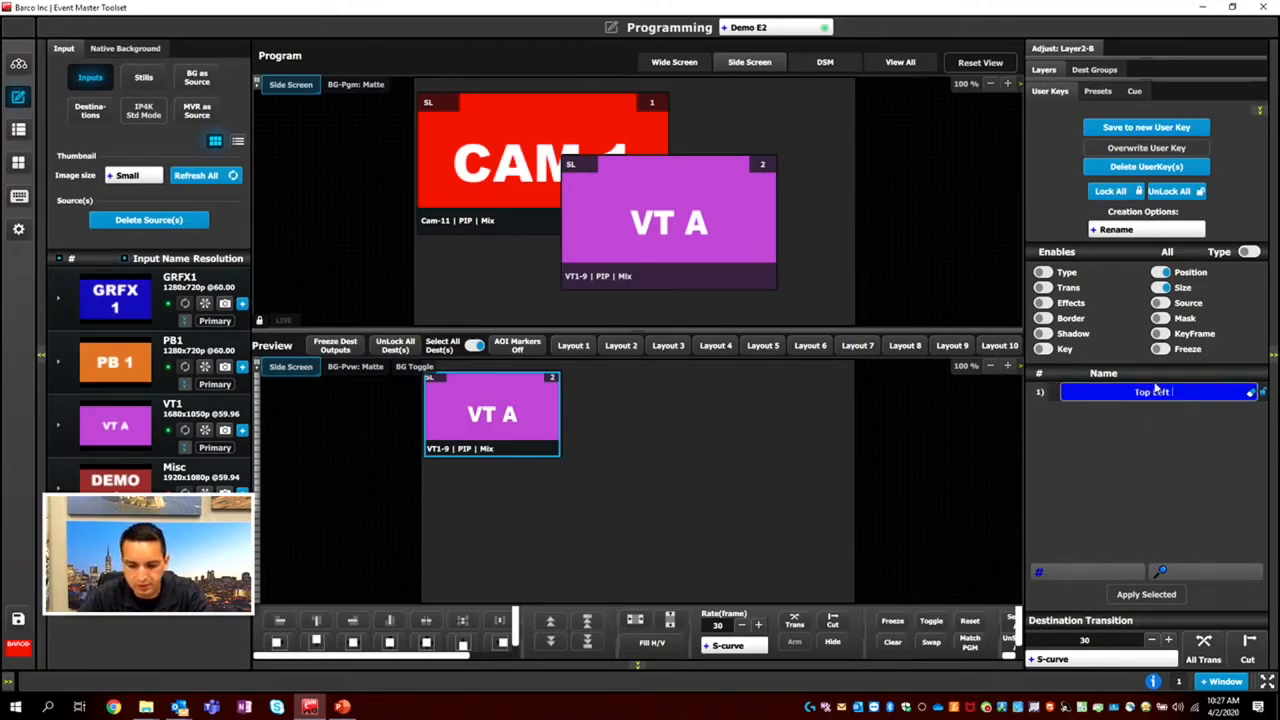
pyautogui.write(' small')
pyautogui.press('Return')
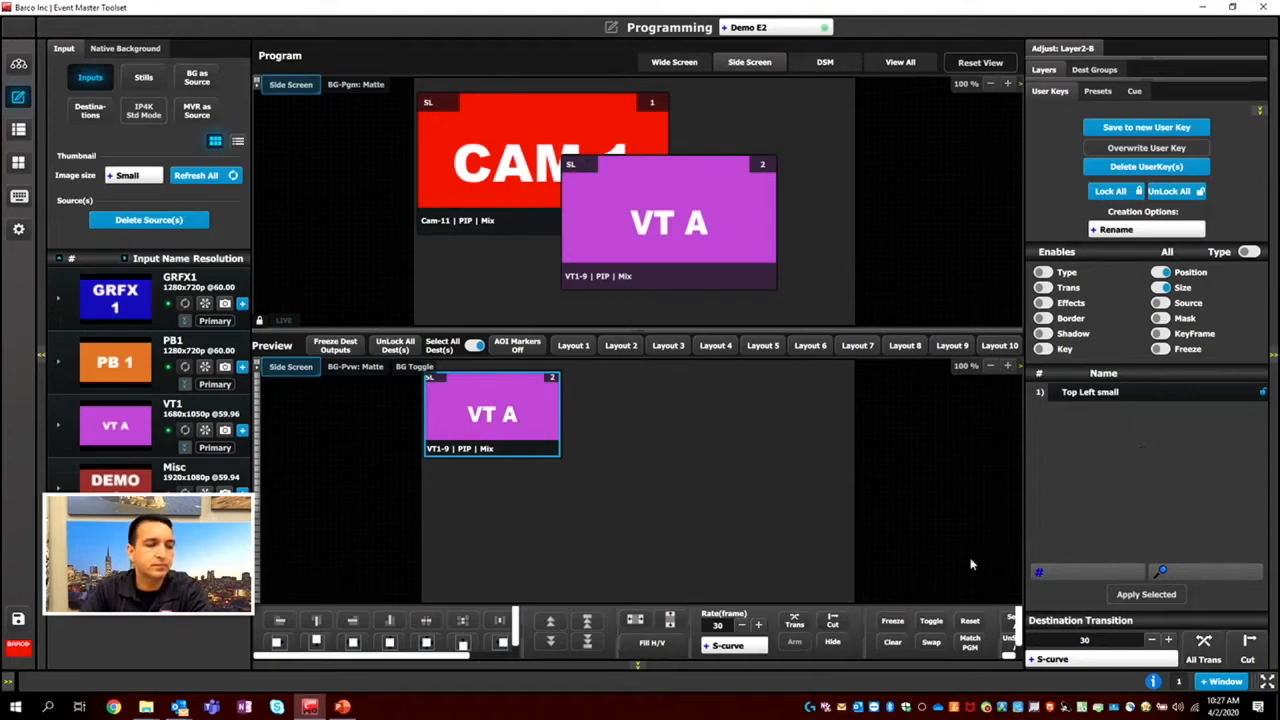
# Move the VT1 layer to the preview canvas's lower left and add a CAM 1 layer overlapping the canvas's right edge.
pyautogui.moveTo(495, 420); pyautogui.dragTo(511, 428)
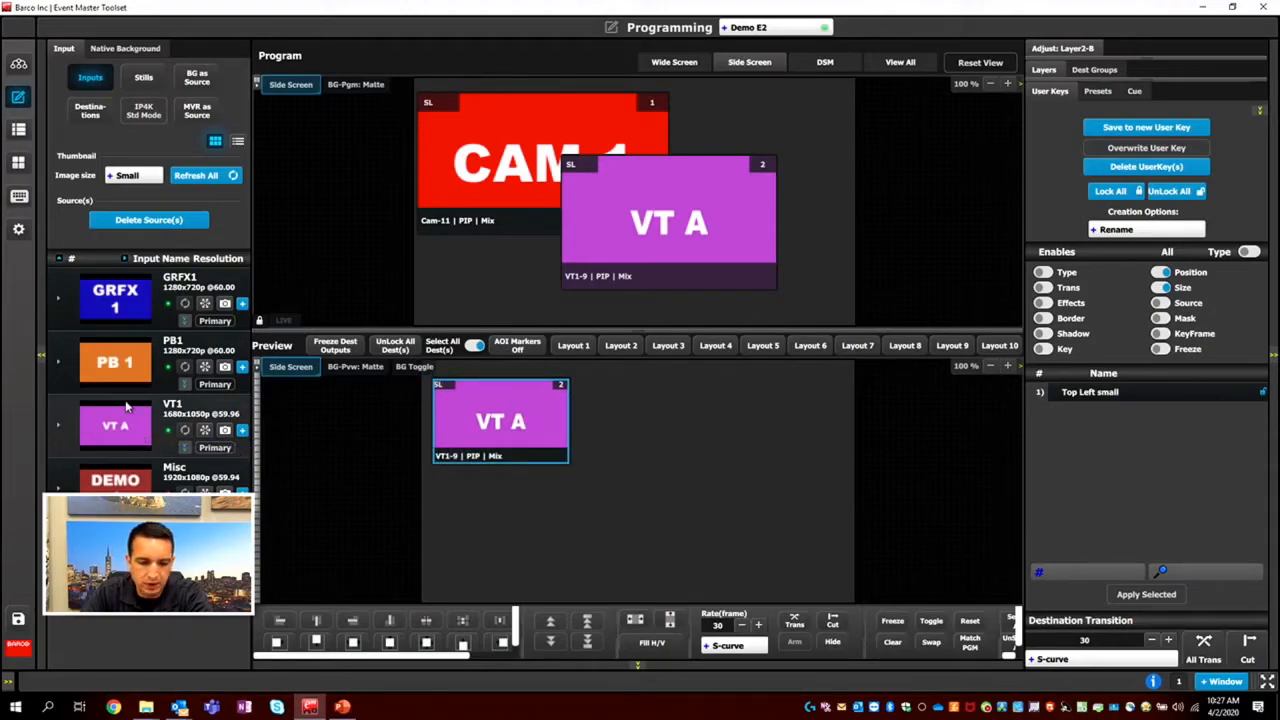
pyautogui.moveTo(122, 546); pyautogui.dragTo(728, 495)
pyautogui.moveTo(485, 421); pyautogui.dragTo(493, 533)
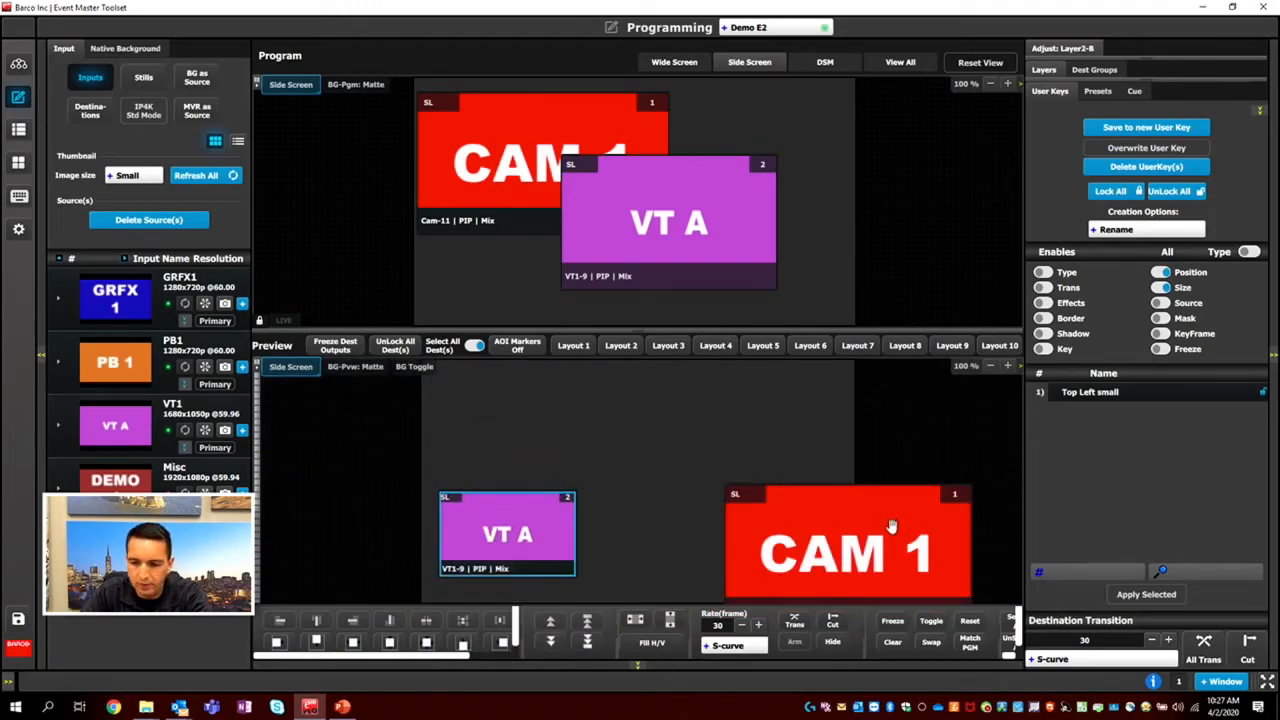
pyautogui.moveTo(848, 545); pyautogui.dragTo(826, 488)
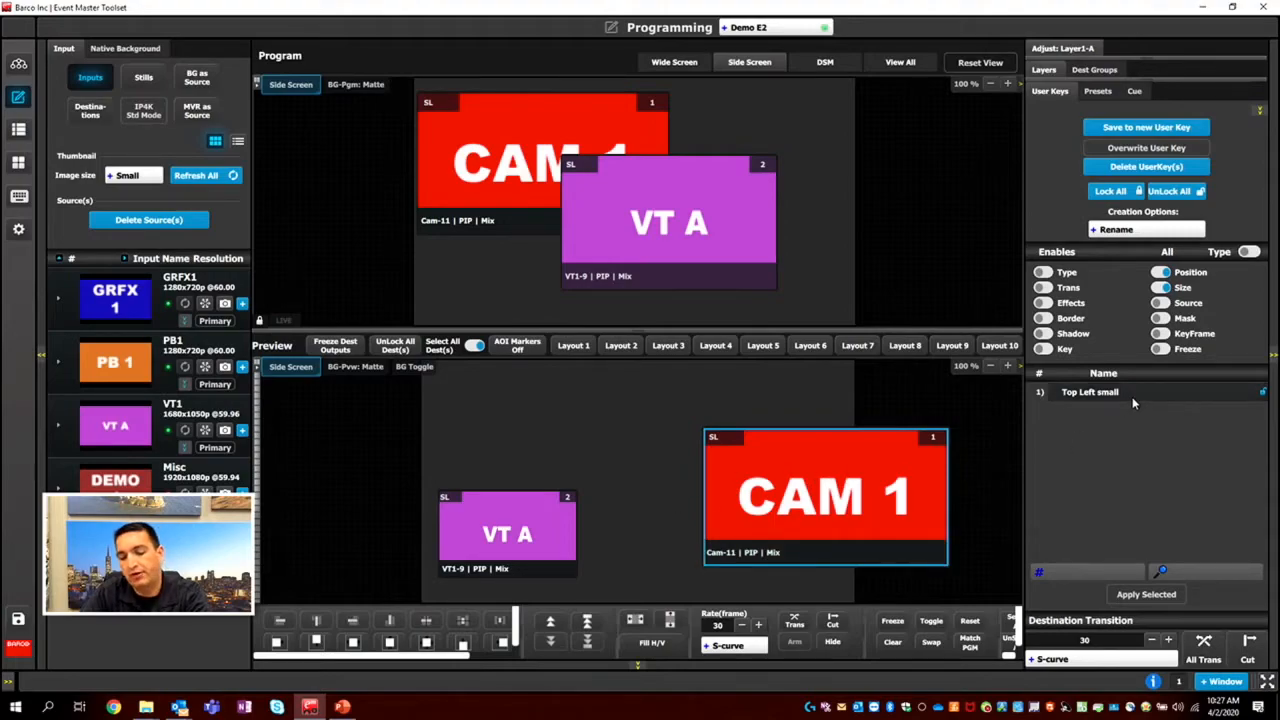
# Apply the Top Left small user key to the CAM 1 layer, then move VT1 to the canvas's right edge and CAM 1 to the lower left.
pyautogui.moveTo(1134, 400); pyautogui.dragTo(860, 491)
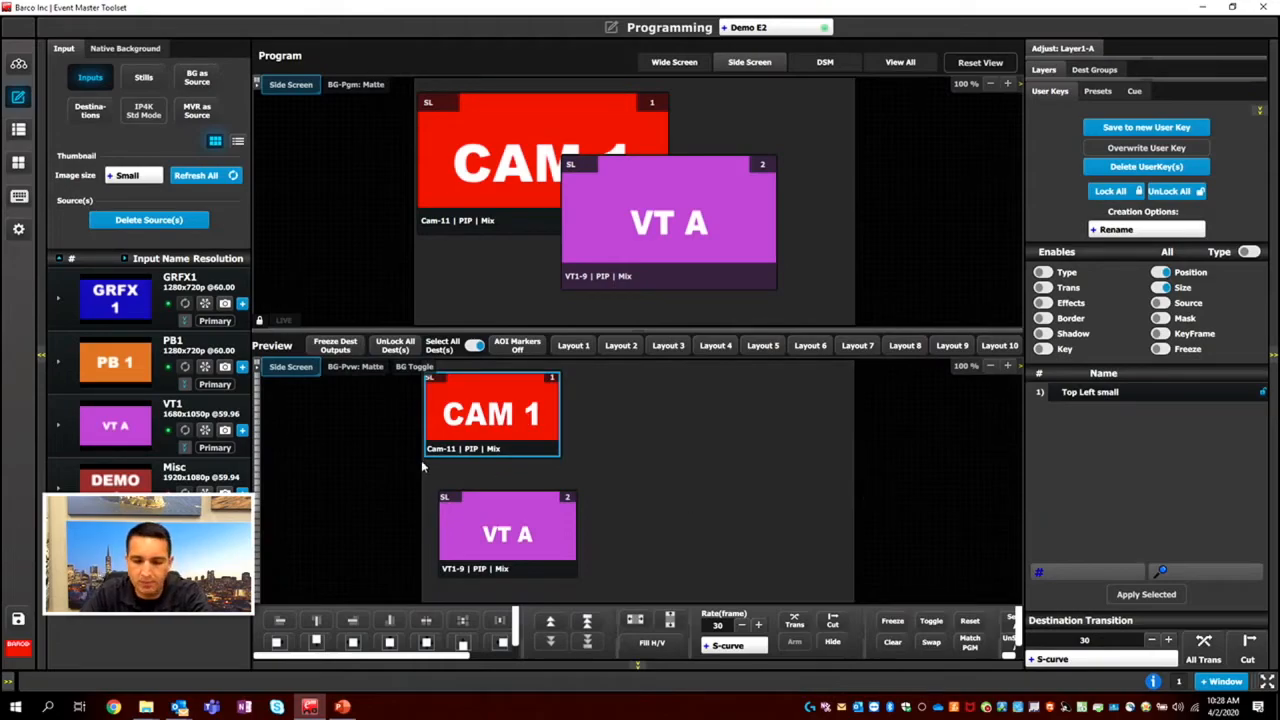
pyautogui.moveTo(489, 538); pyautogui.dragTo(769, 511)
pyautogui.moveTo(523, 440); pyautogui.dragTo(538, 484)
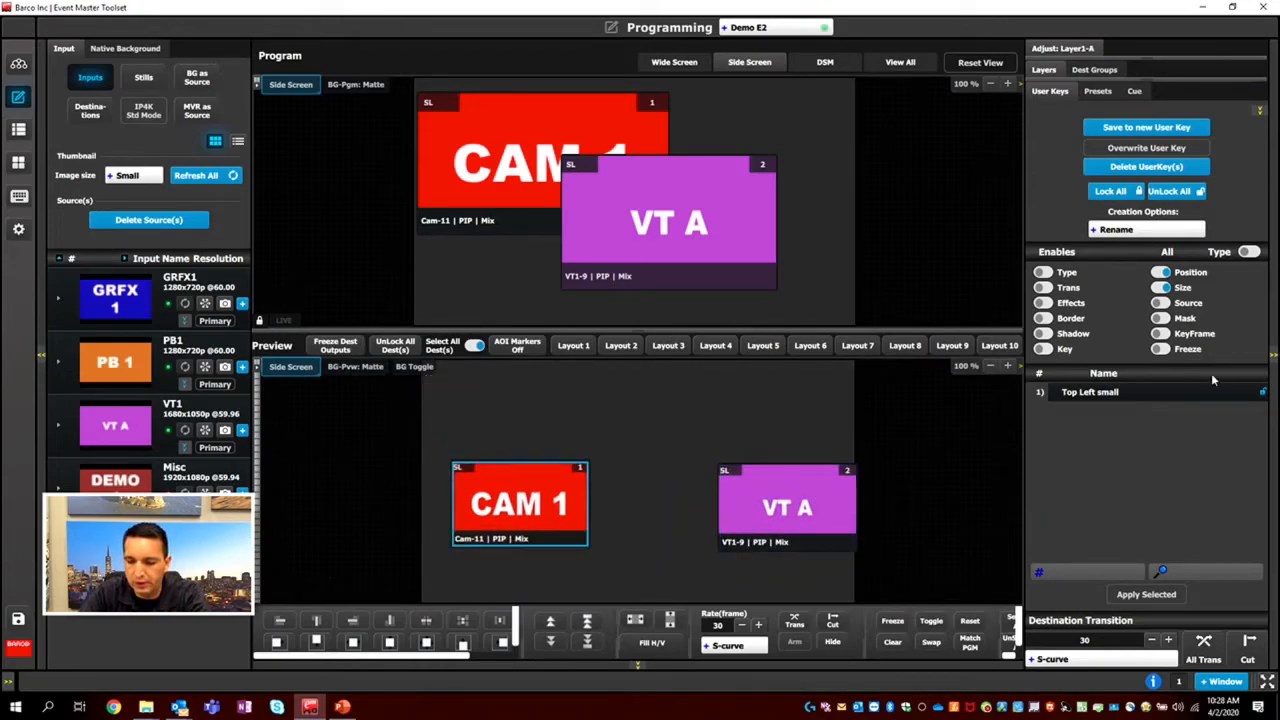
# Apply the Top Left small user key to the VT1 and CAM 1 layers, then separate them with CAM 1 higher and right of VT1.
pyautogui.moveTo(1090, 392); pyautogui.dragTo(815, 505)
pyautogui.moveTo(463, 485); pyautogui.dragTo(639, 522)
pyautogui.moveTo(1120, 395); pyautogui.dragTo(727, 518)
pyautogui.moveTo(509, 407); pyautogui.dragTo(593, 425)
pyautogui.moveTo(740, 425); pyautogui.dragTo(740, 449)
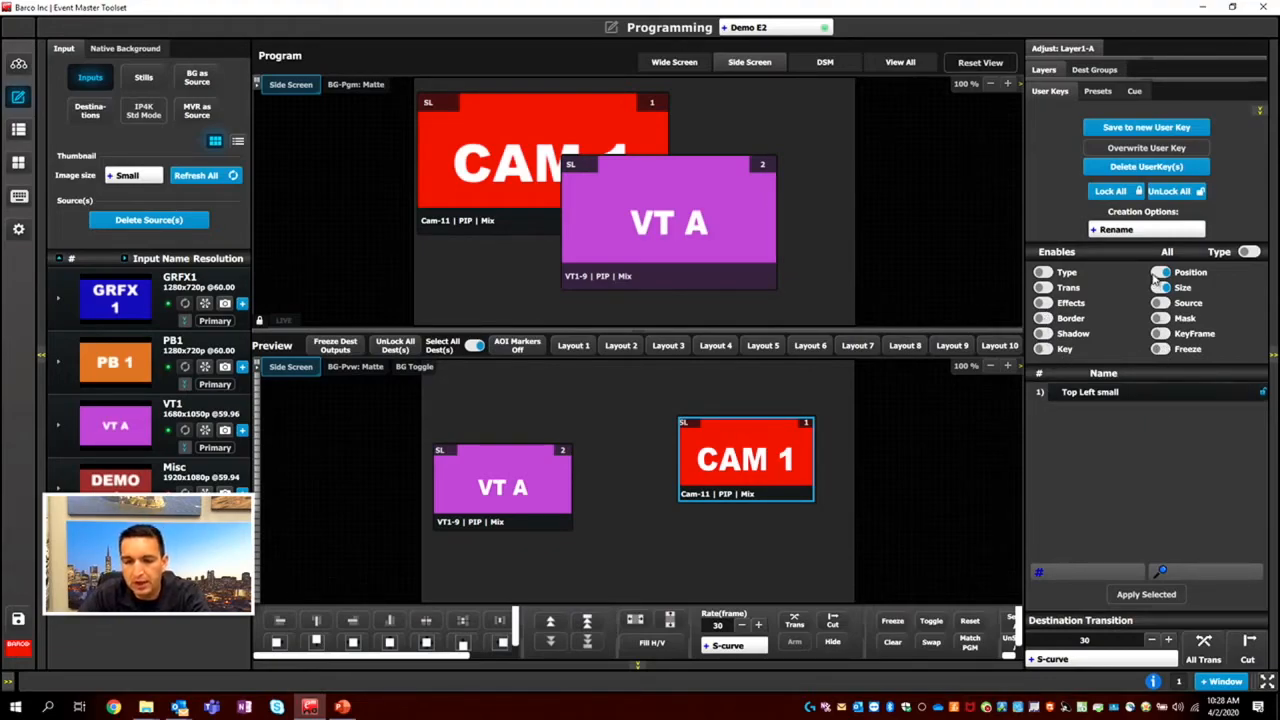
pyautogui.click(1159, 273)
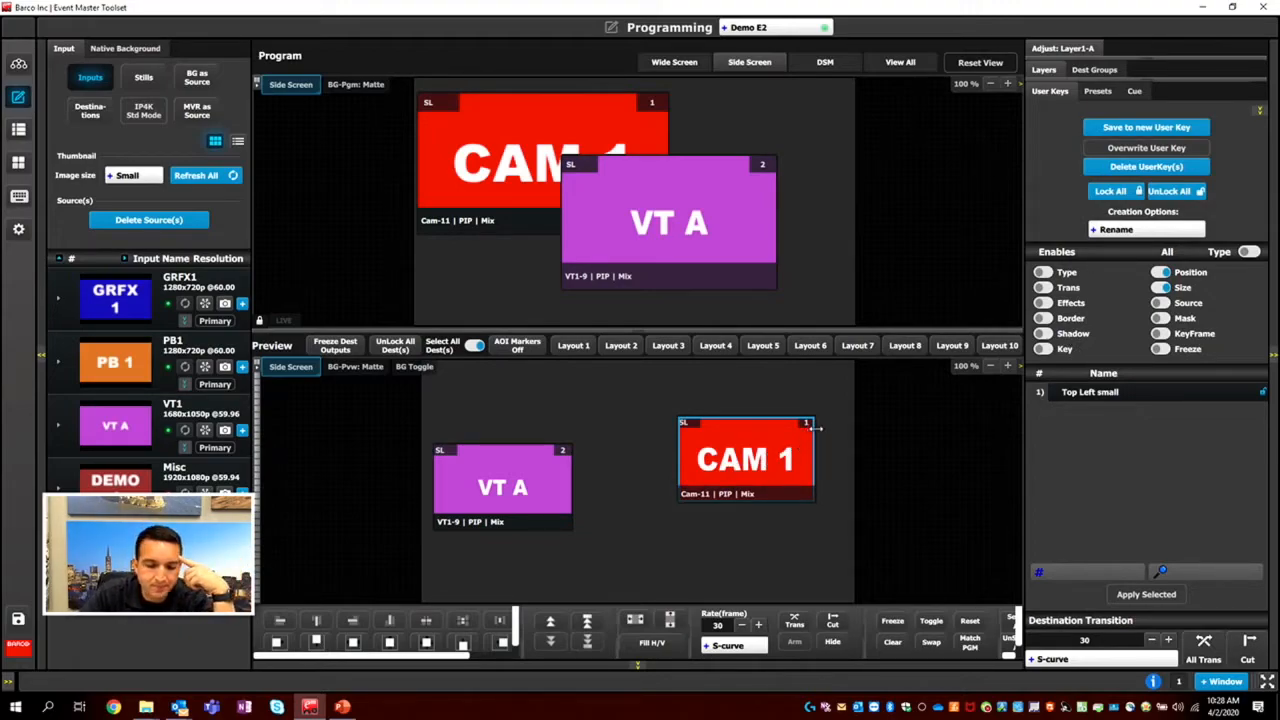
pyautogui.moveTo(718, 463); pyautogui.dragTo(660, 422)
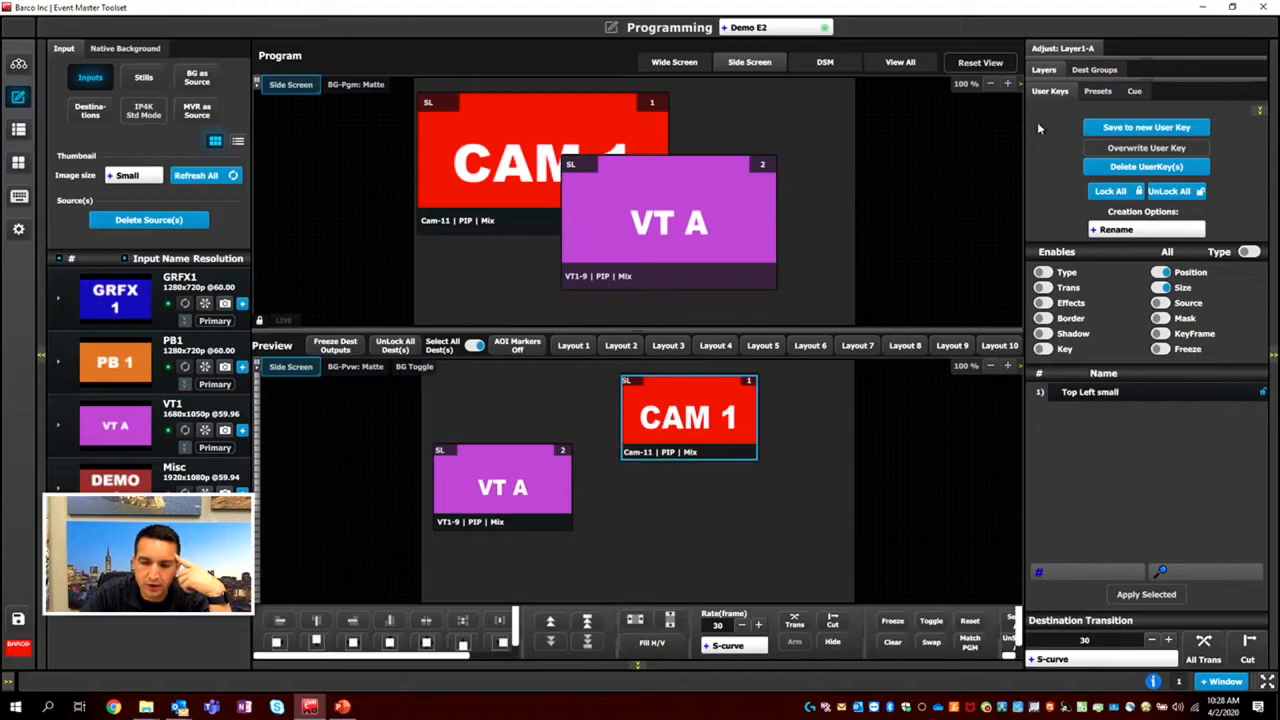
# Open the layer adjustment settings for CAM 1 and give the layer a Hard border.
pyautogui.click(1059, 49)
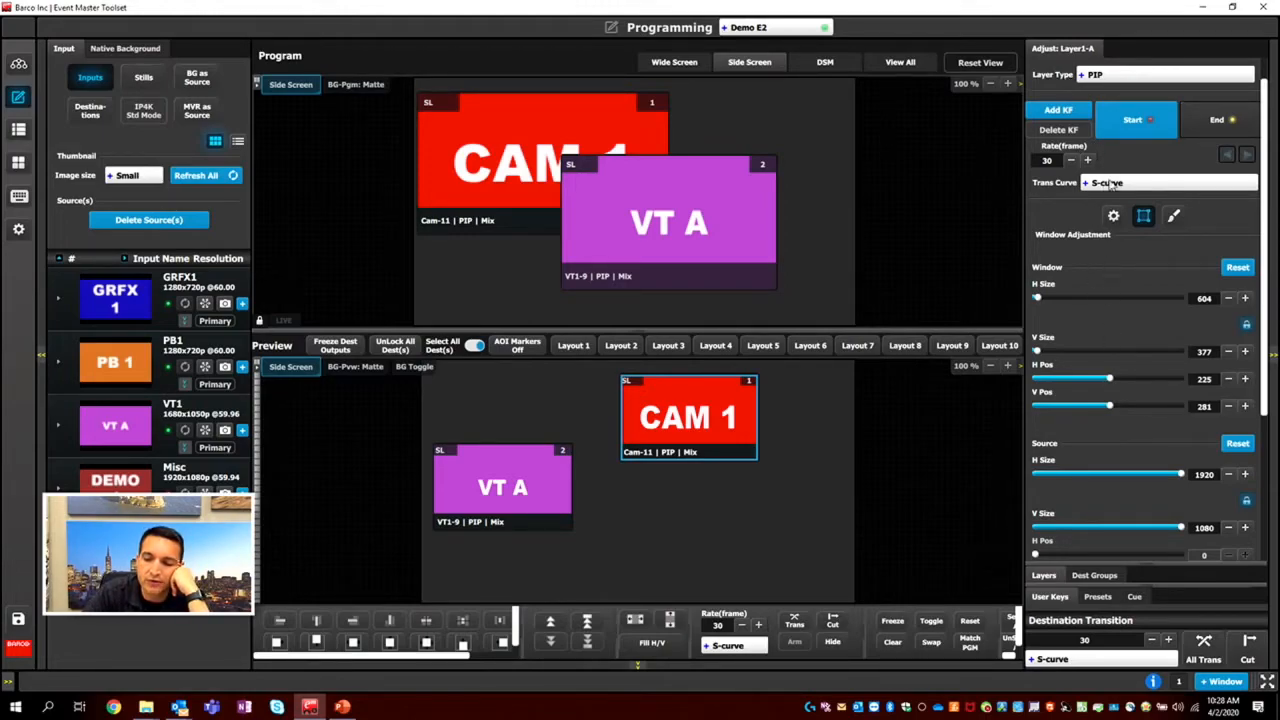
pyautogui.click(1104, 82)
pyautogui.click(1104, 82)
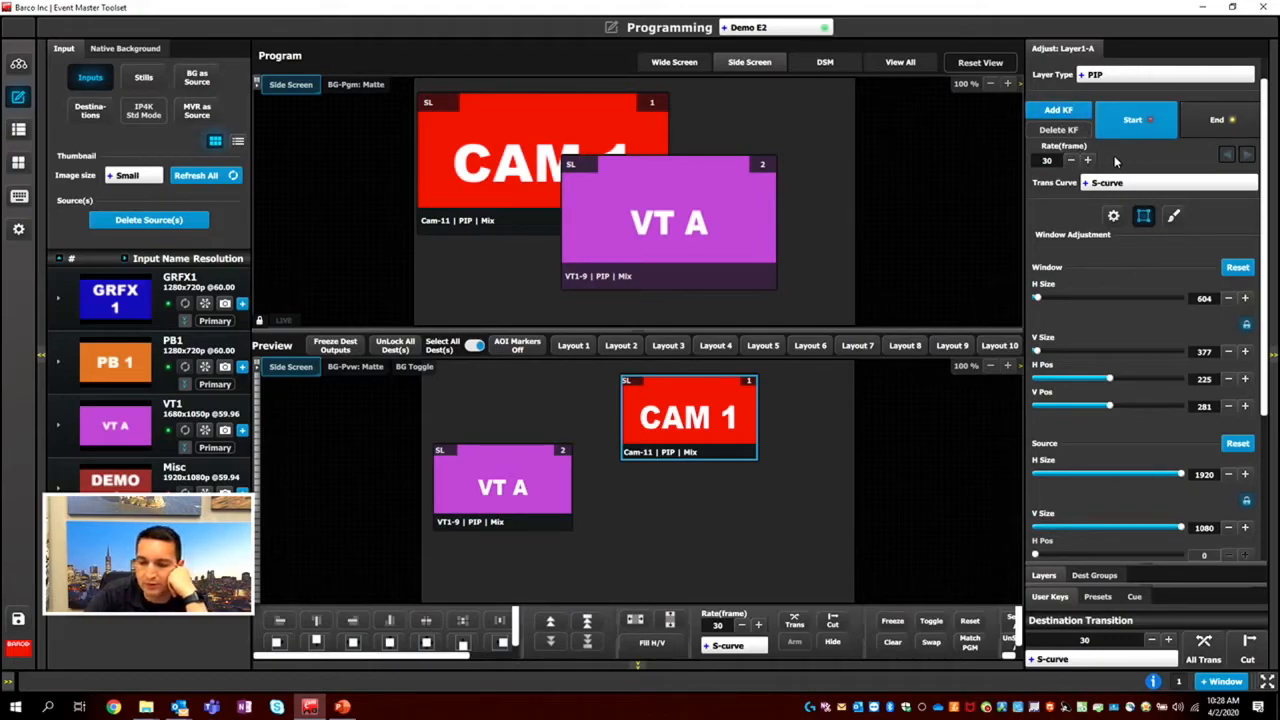
pyautogui.click(1113, 217)
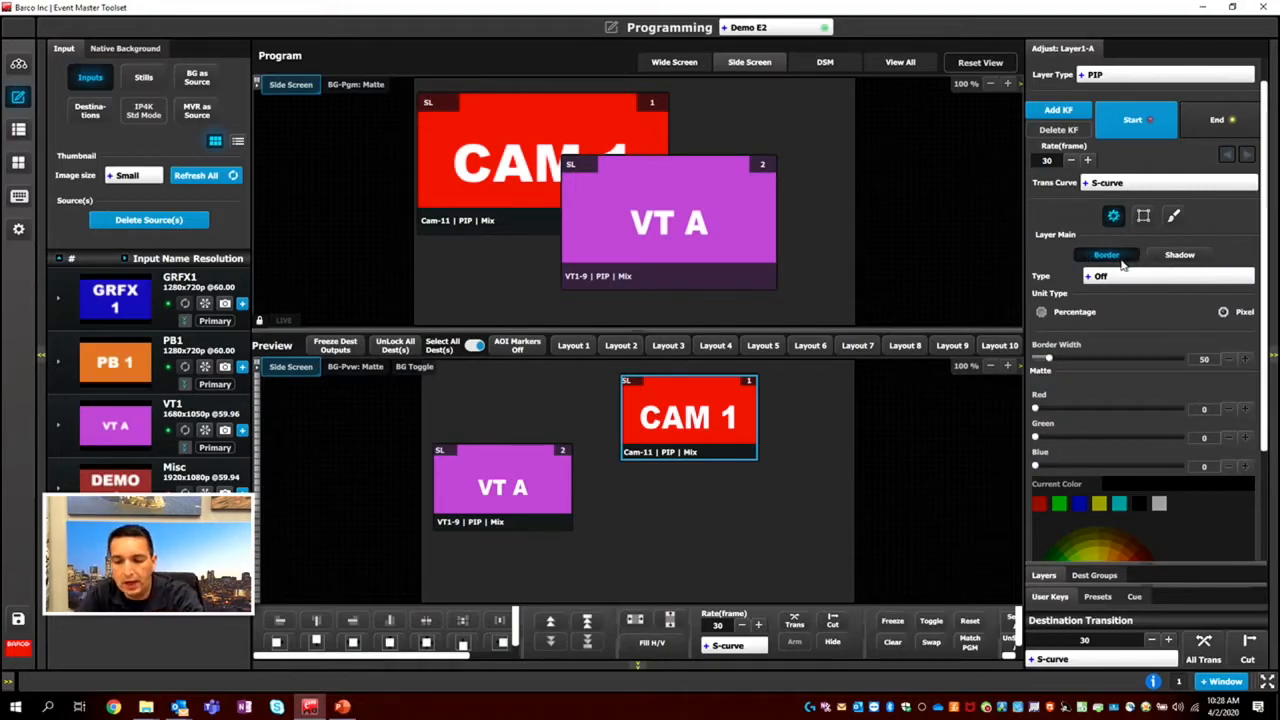
pyautogui.click(1162, 255)
pyautogui.click(1137, 262)
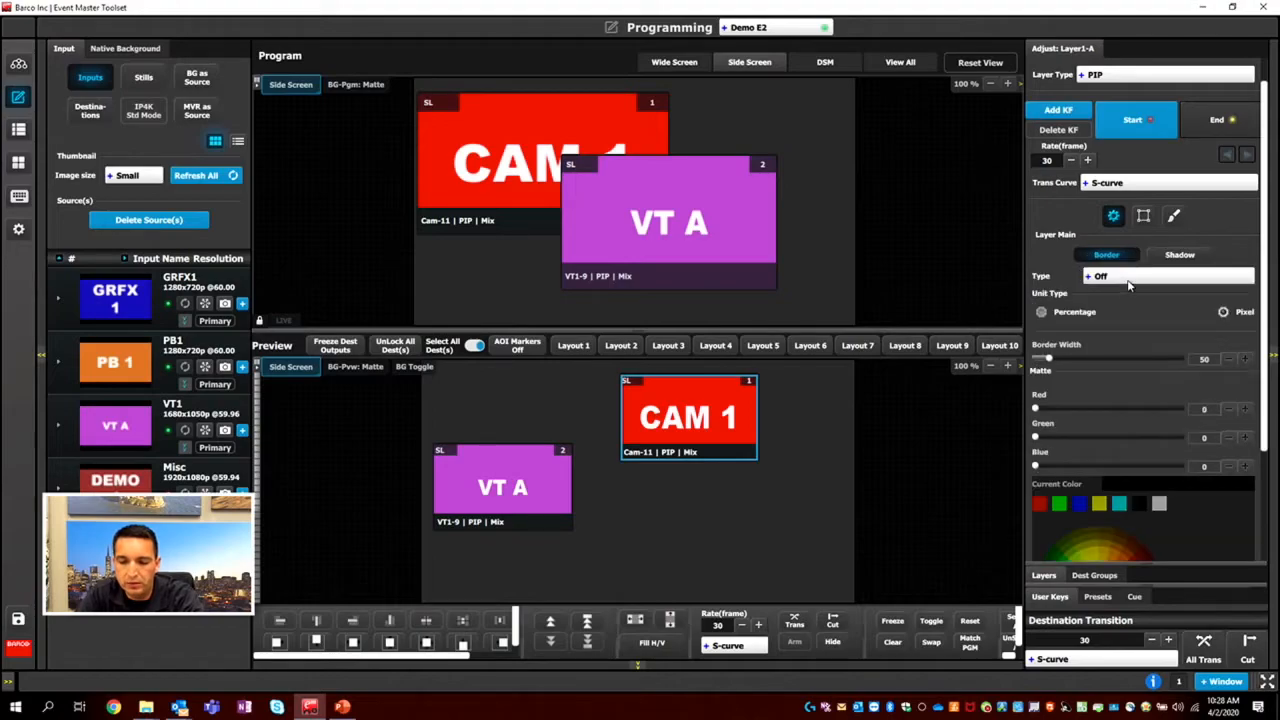
pyautogui.click(1130, 280)
pyautogui.click(1129, 300)
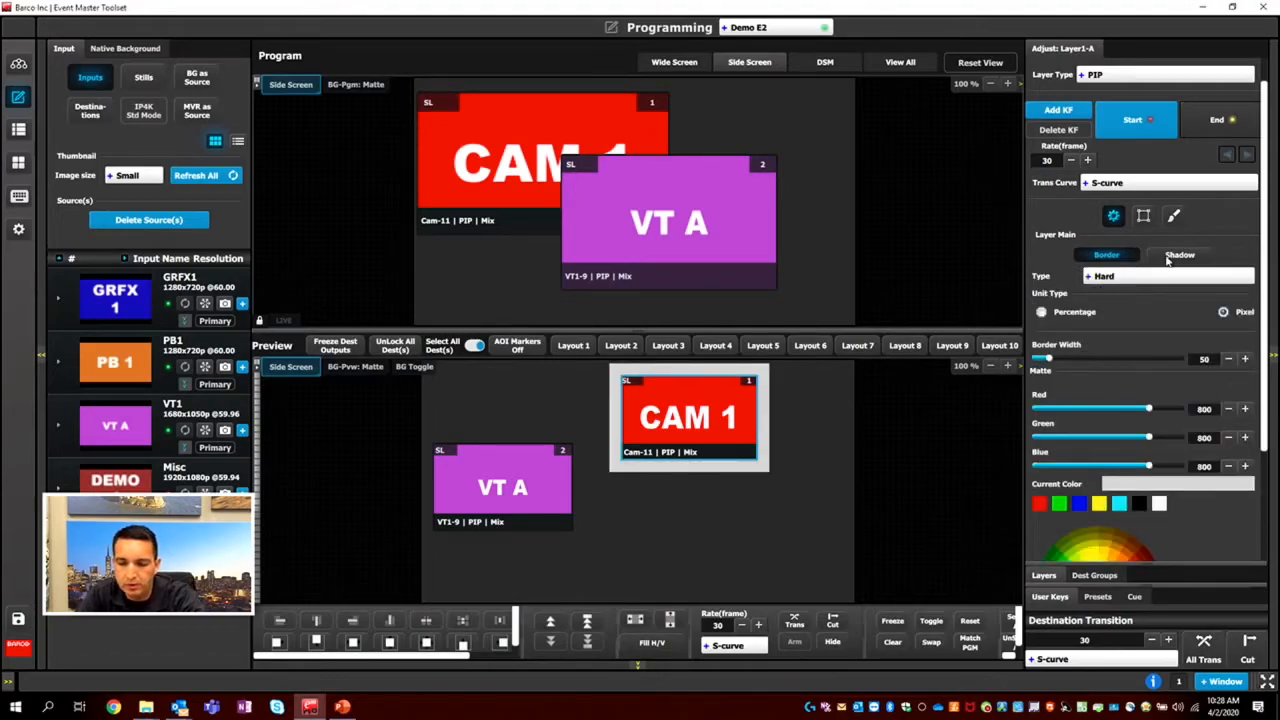
# Enable the CAM 1 layer's shadow and try blue, then white, as the shadow color.
pyautogui.click(1167, 258)
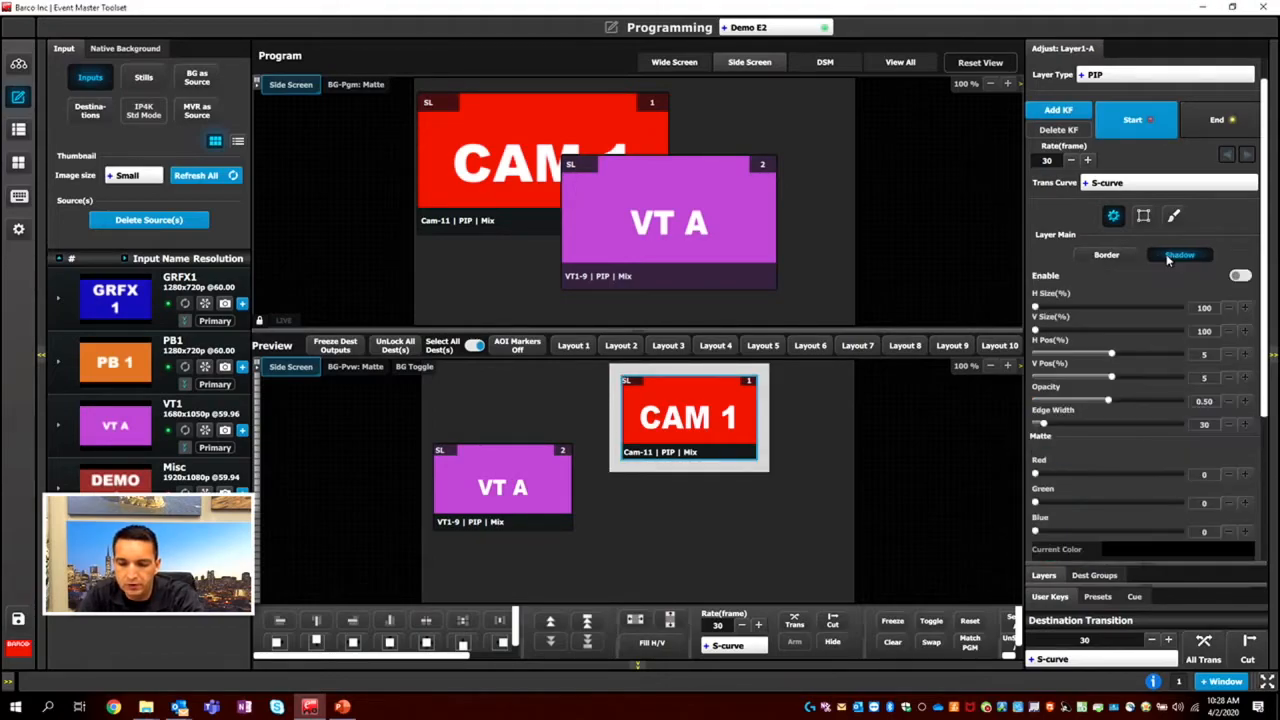
pyautogui.click(1237, 276)
pyautogui.scroll(-1, 1154, 458)
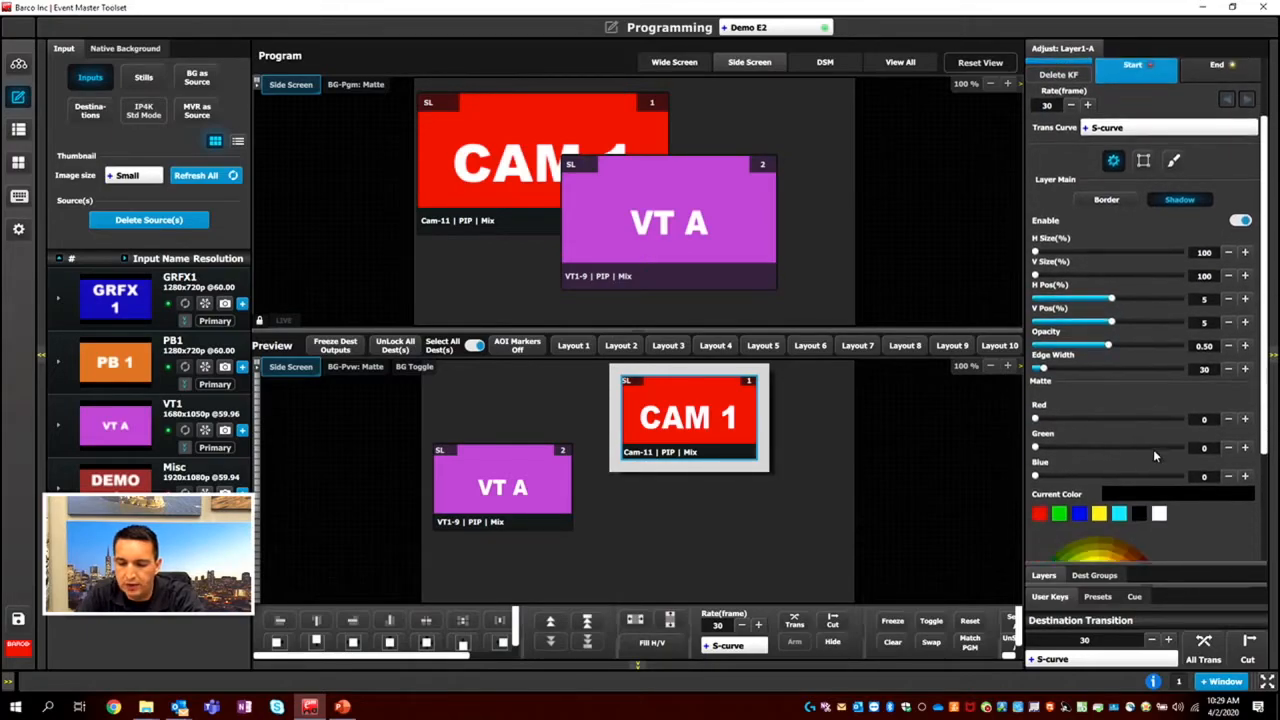
pyautogui.click(1076, 516)
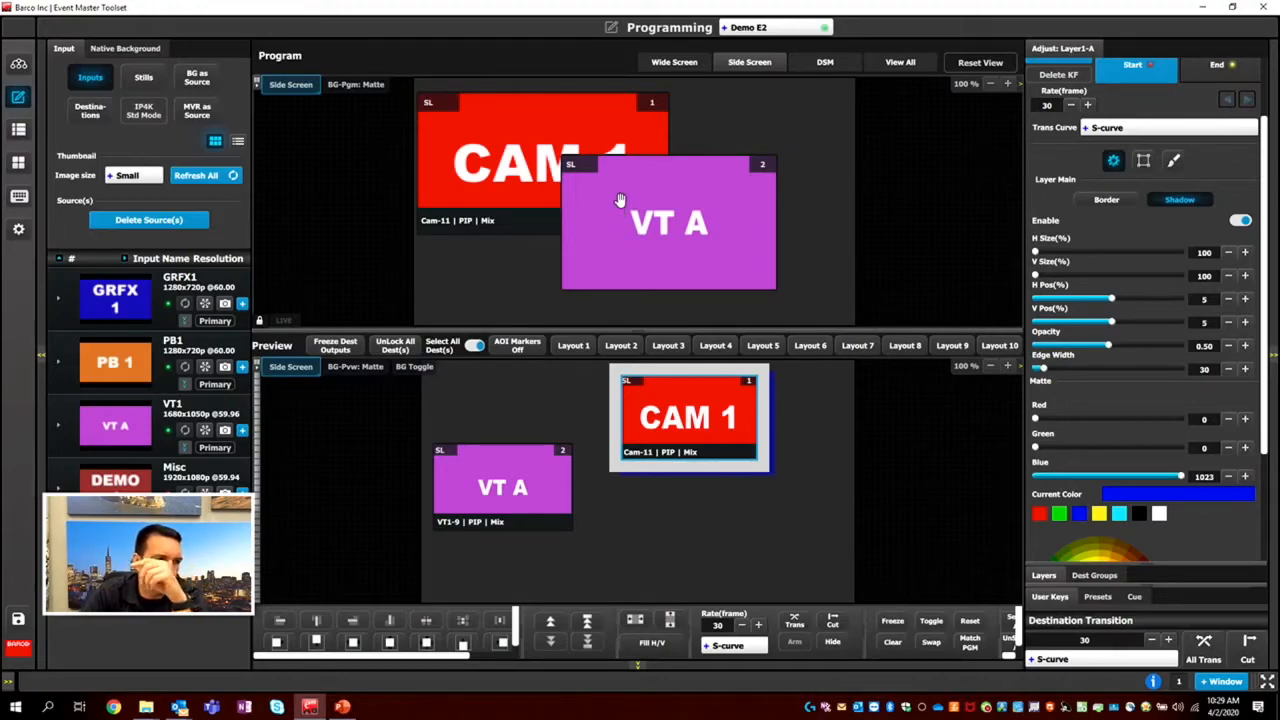
pyautogui.click(1160, 514)
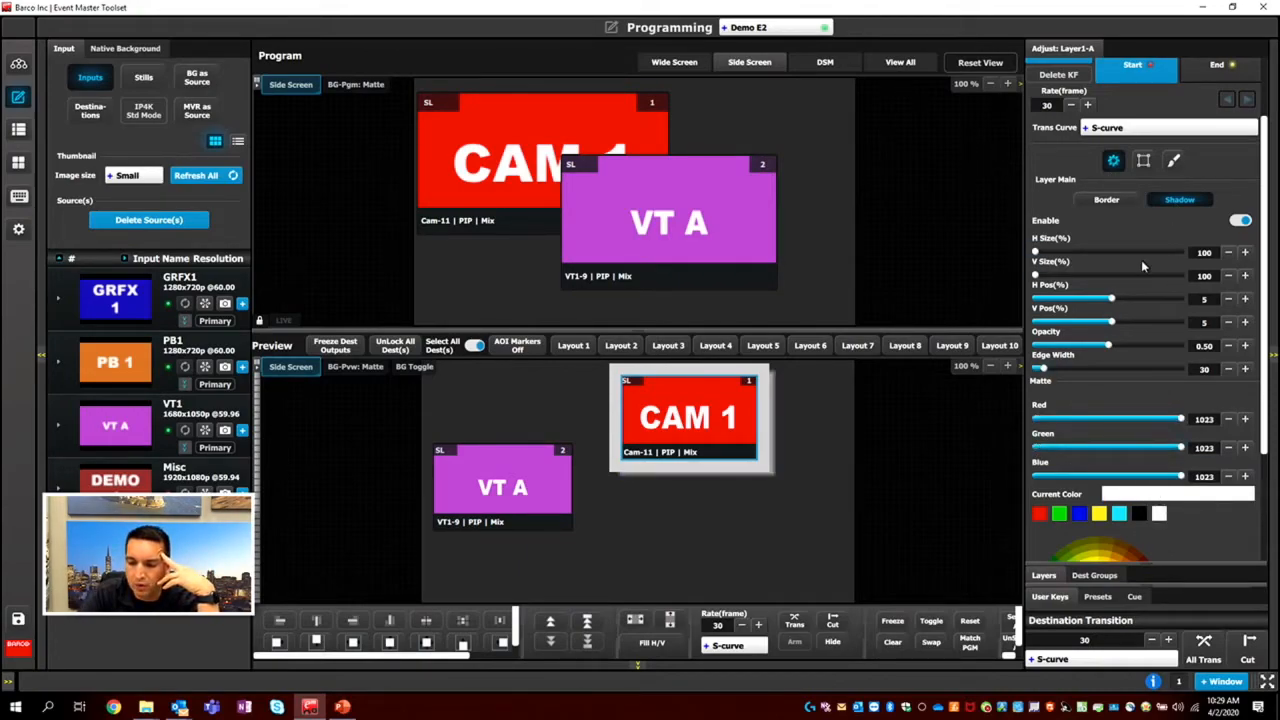
# Disable the CAM 1 layer's shadow and set its border type to Off.
pyautogui.click(1238, 221)
pyautogui.click(1112, 199)
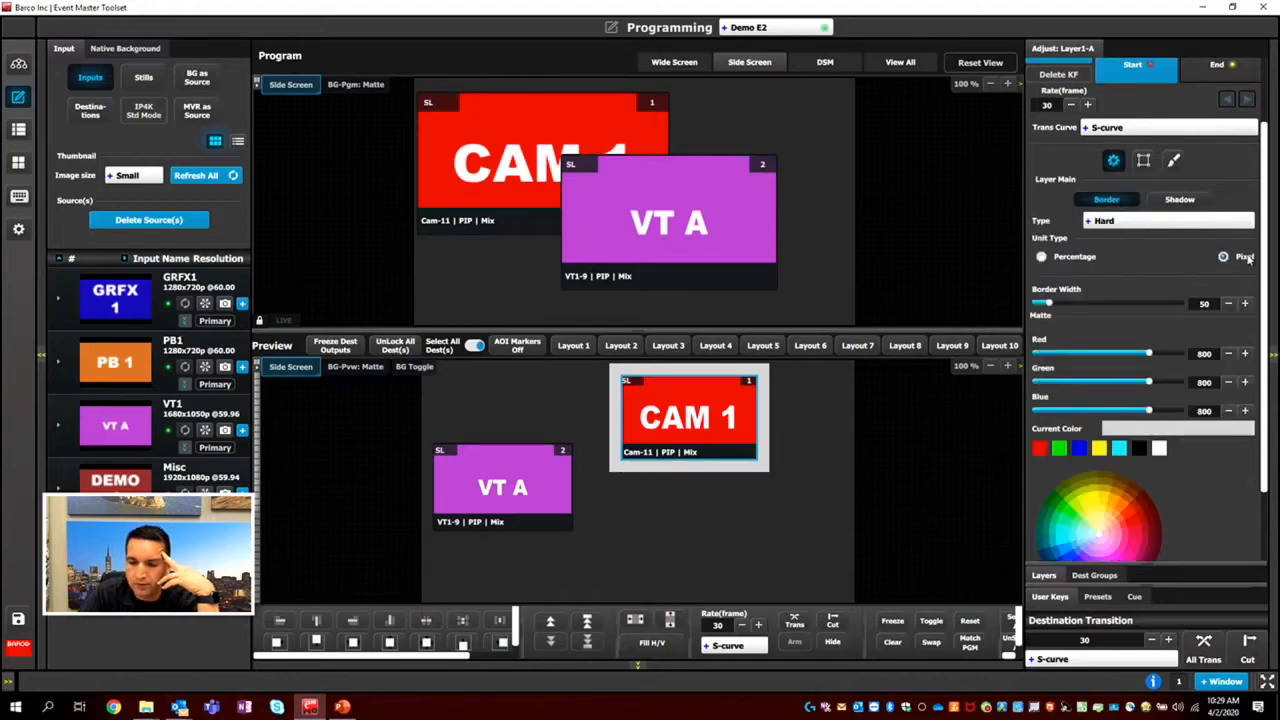
pyautogui.click(1157, 224)
pyautogui.click(1116, 252)
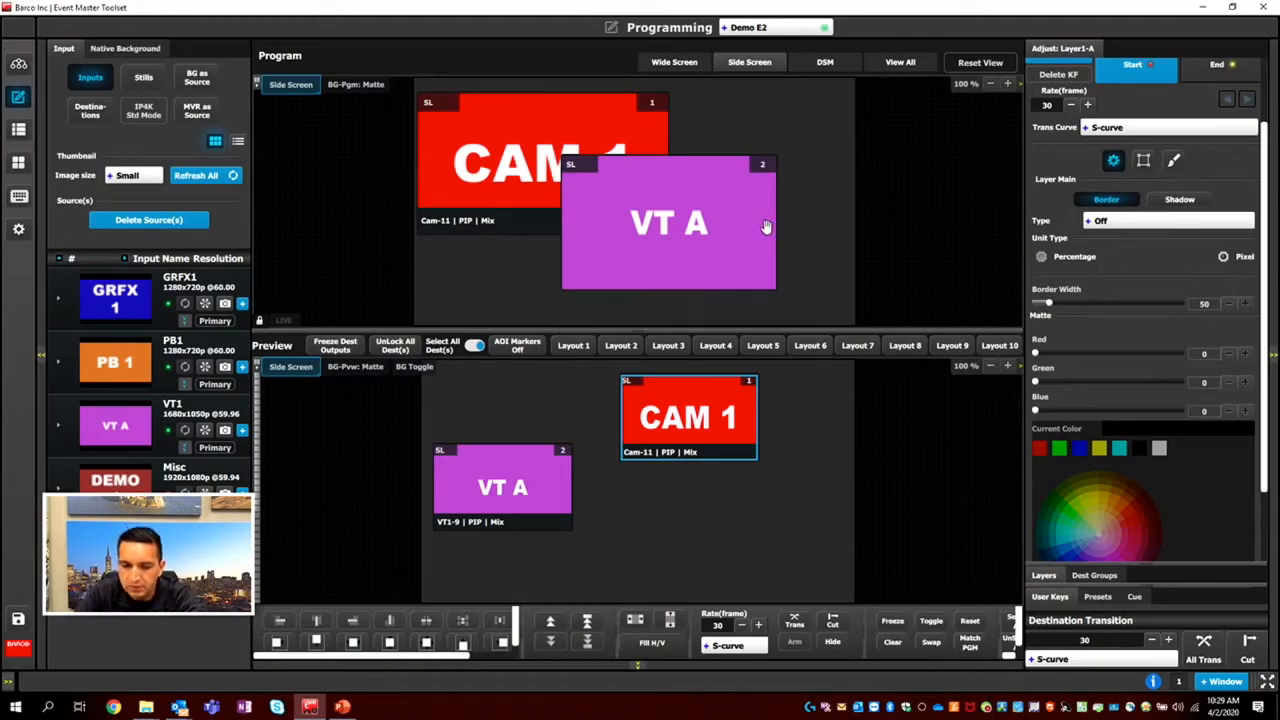
# Enlarge the CAM 1 layer to about 897 × 560, place it just right of VT1, and show its window adjustment settings.
pyautogui.moveTo(708, 434); pyautogui.dragTo(649, 455)
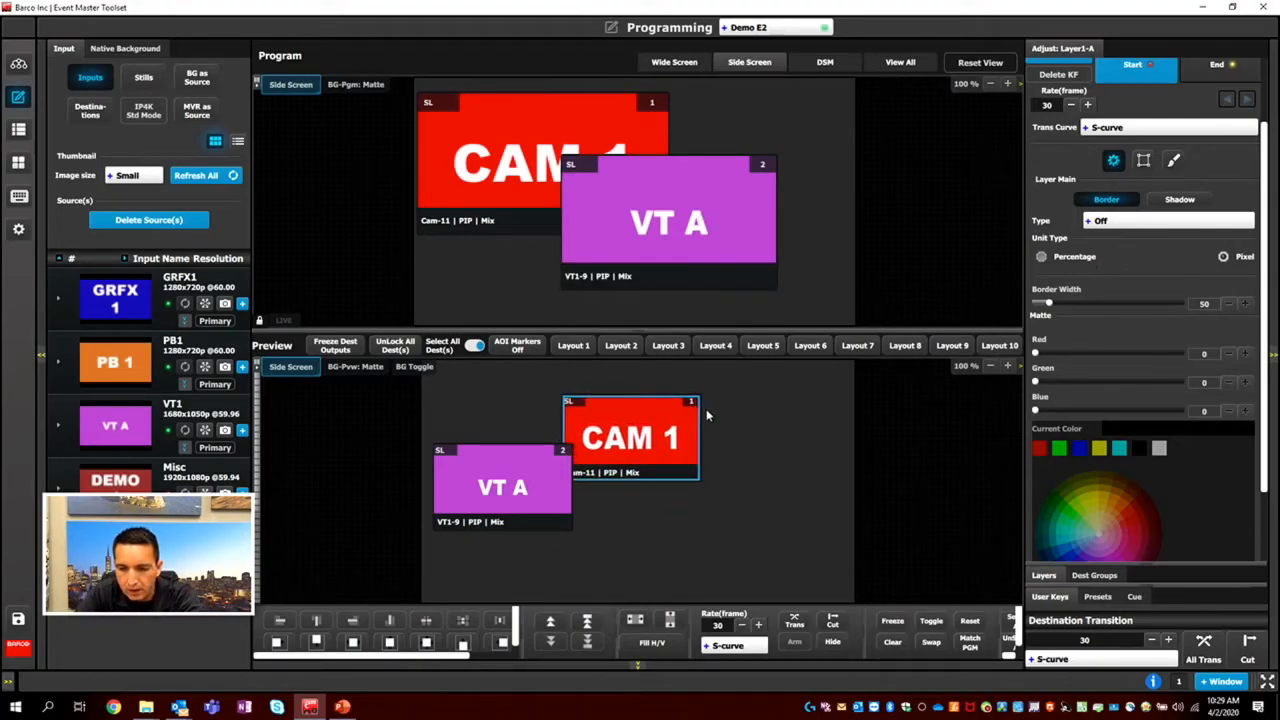
pyautogui.moveTo(701, 405); pyautogui.dragTo(766, 392)
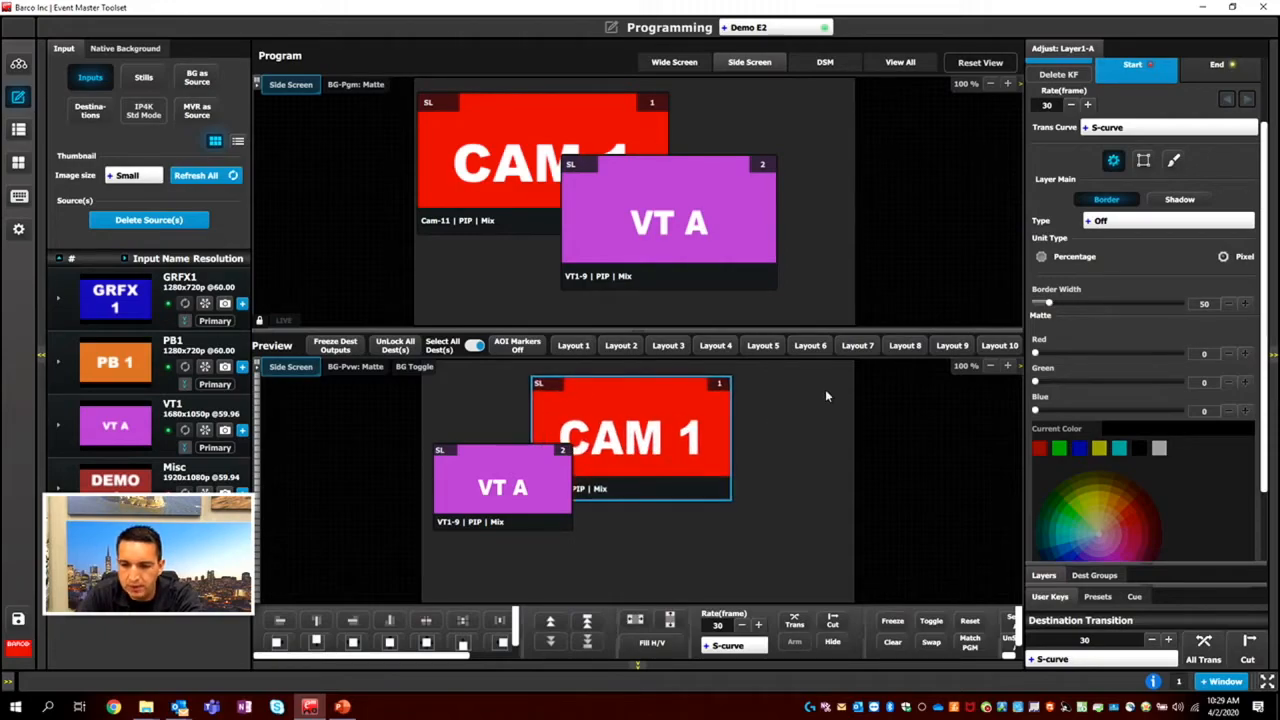
pyautogui.click(1144, 161)
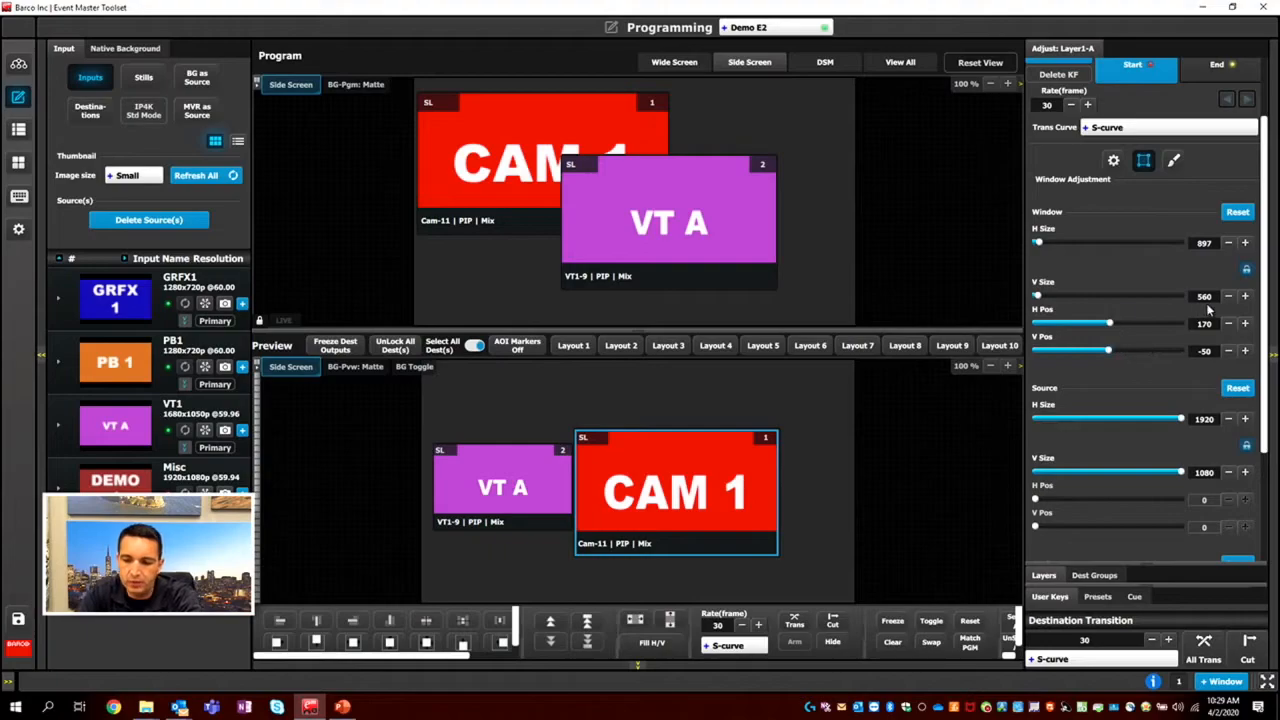
# Try fine-tuning the CAM 1 window size, enlarging it to 1196 × 747 and shifting its horizontal position to 86.
pyautogui.click(1232, 245)
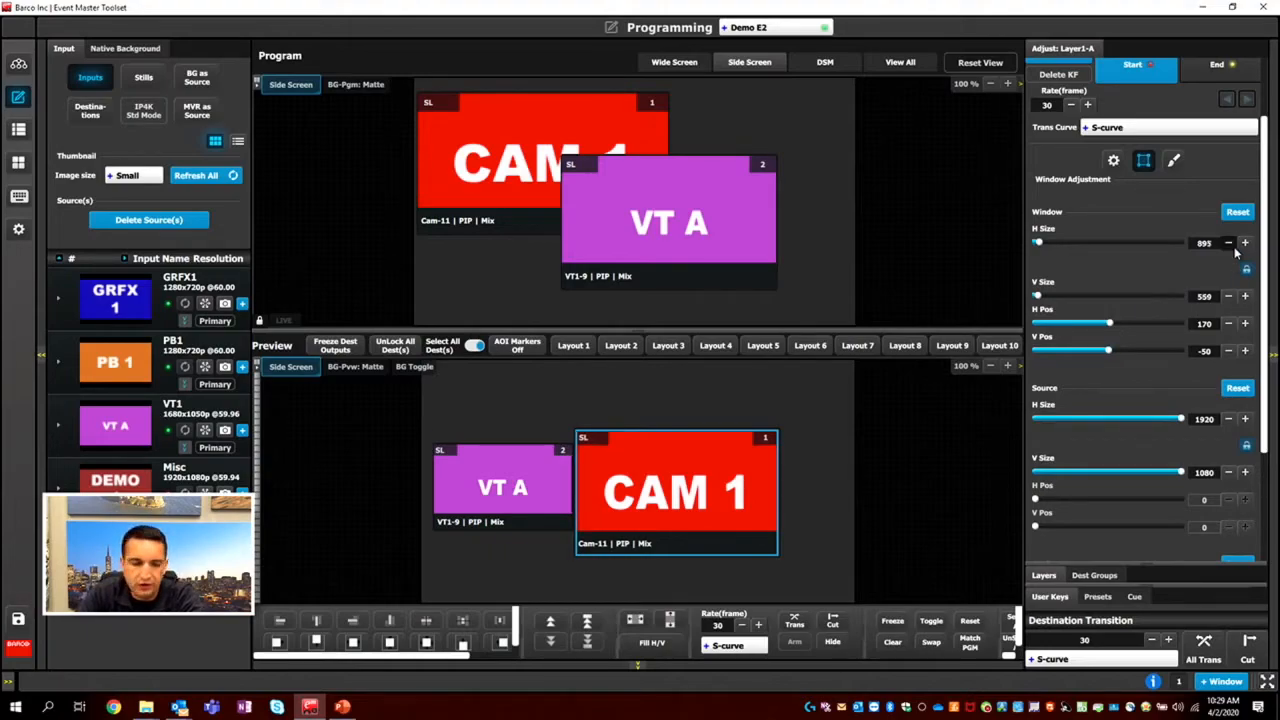
pyautogui.click(1229, 243)
pyautogui.click(1229, 243)
pyautogui.moveTo(1040, 245)
pyautogui.mouseDown()
pyautogui.moveTo(1032, 252)
pyautogui.moveTo(1051, 264)
pyautogui.mouseUp()
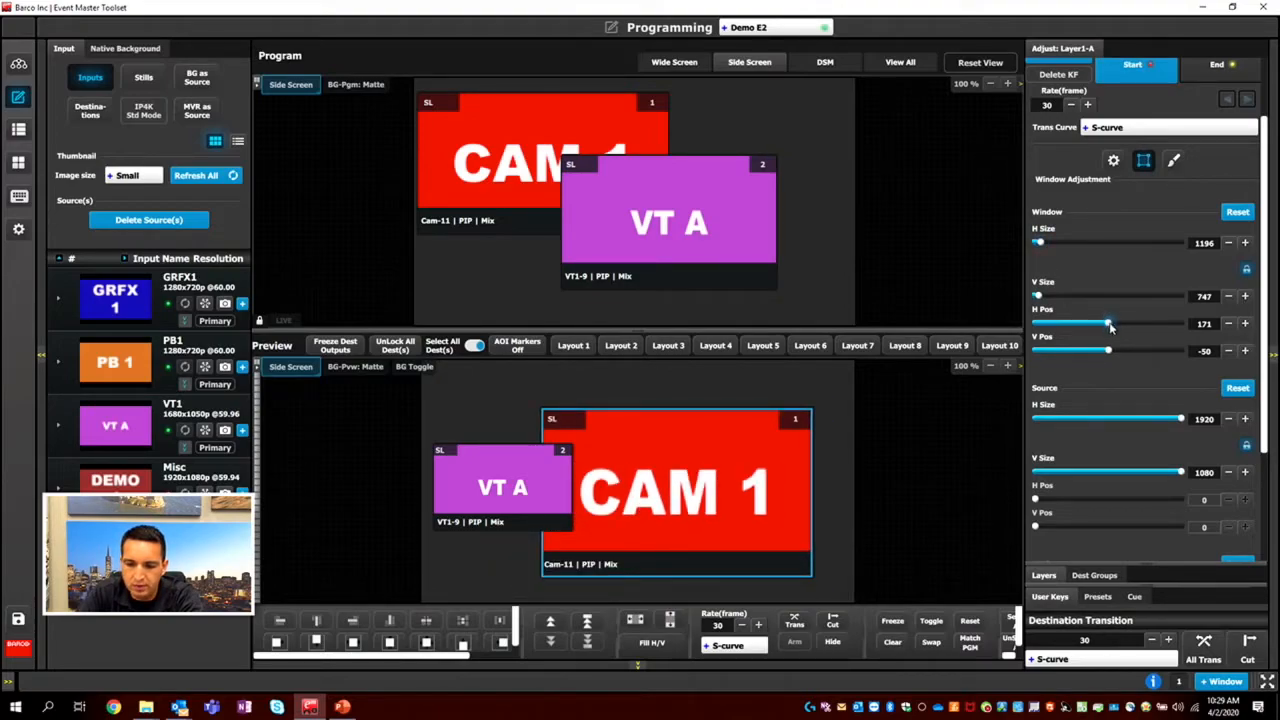
pyautogui.moveTo(1108, 326); pyautogui.dragTo(1110, 328)
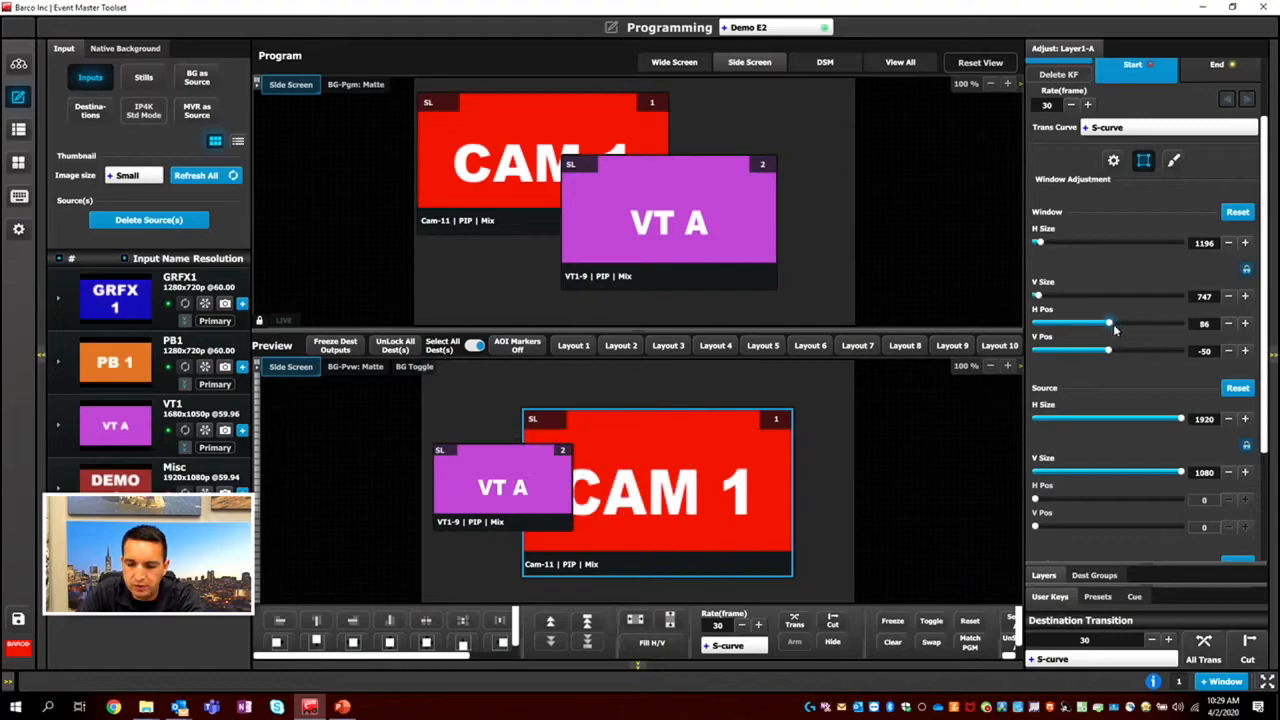
pyautogui.write('86')
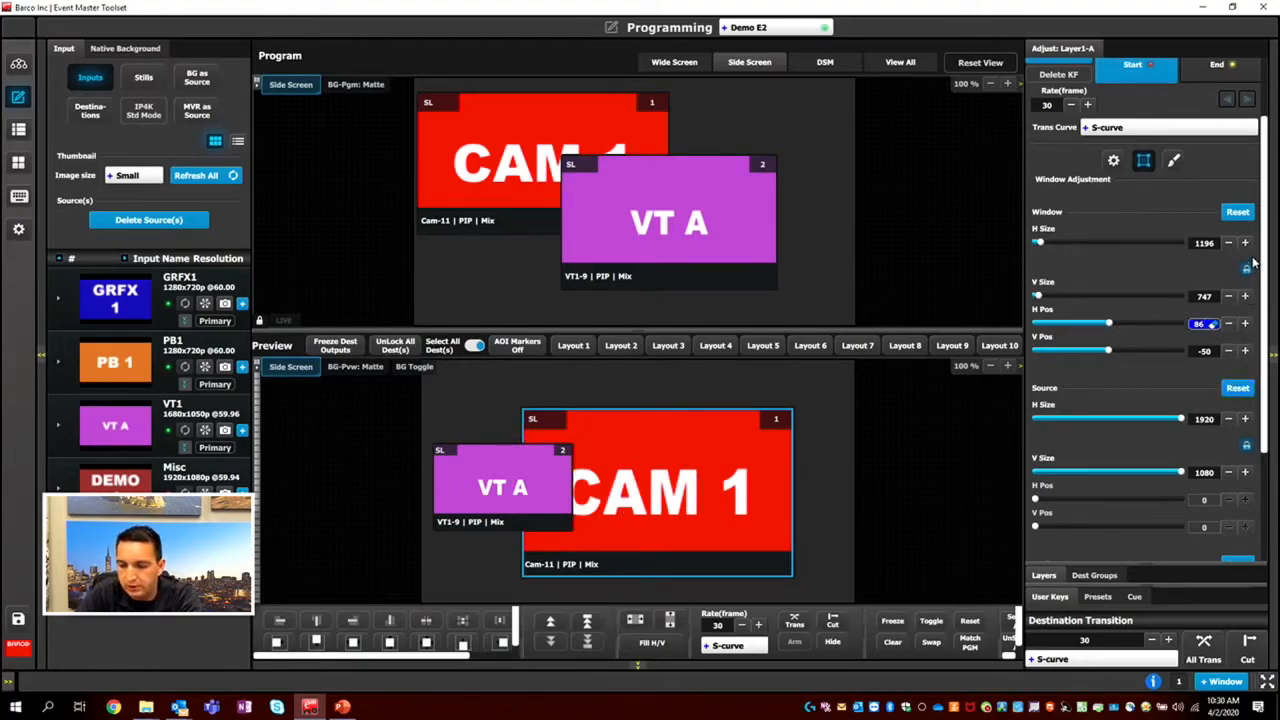
# Reset the CAM 1 layer's window adjustment and try out its mask settings.
pyautogui.click(1245, 213)
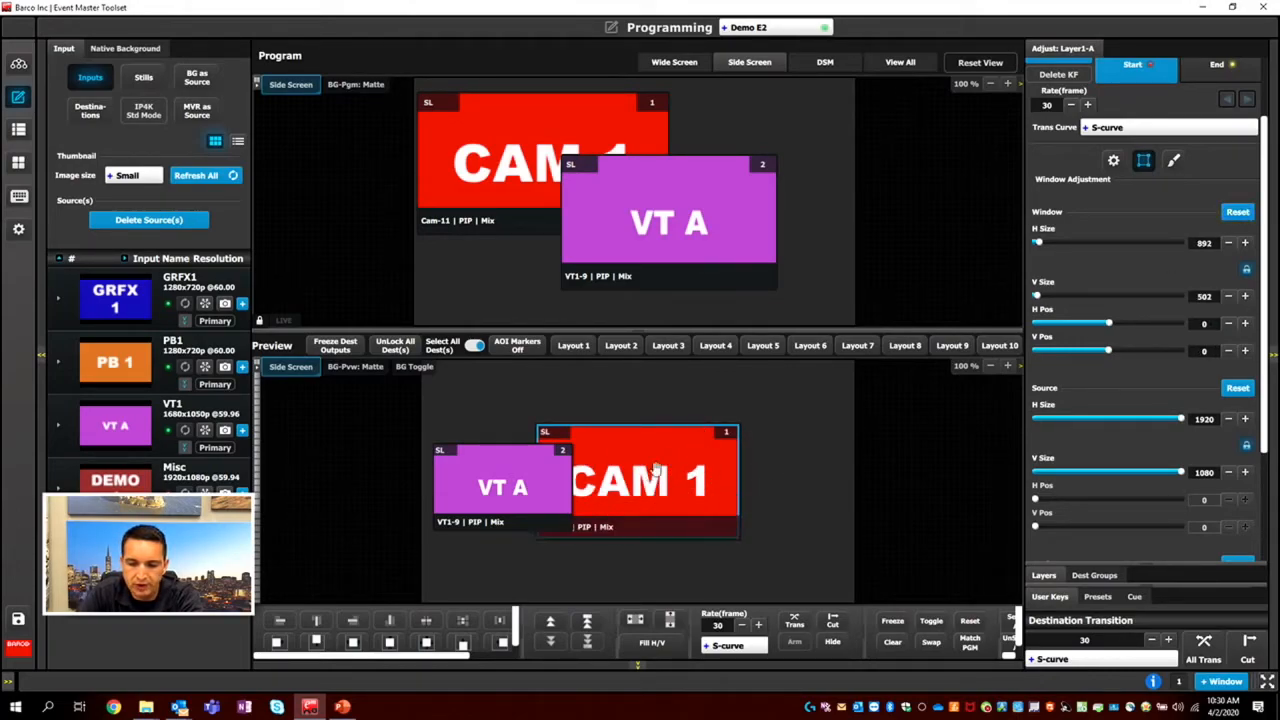
pyautogui.scroll(-3, 1130, 400)
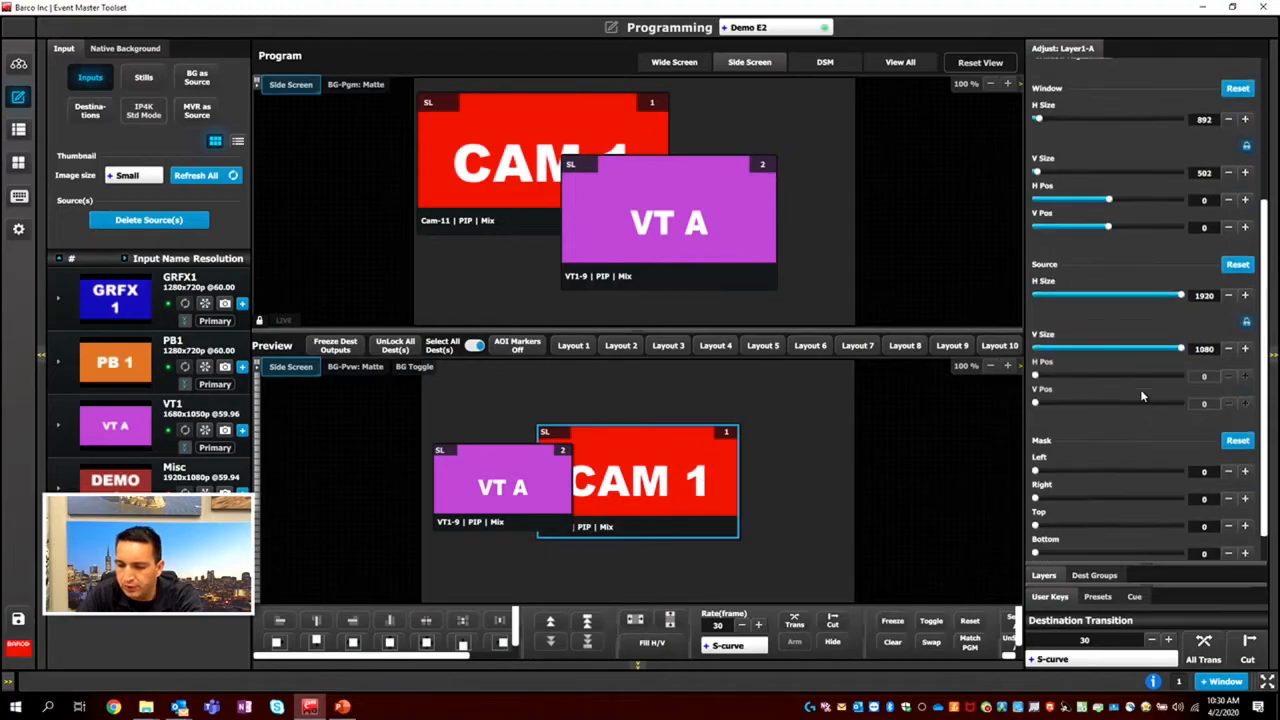
pyautogui.moveTo(1036, 438); pyautogui.dragTo(1001, 476)
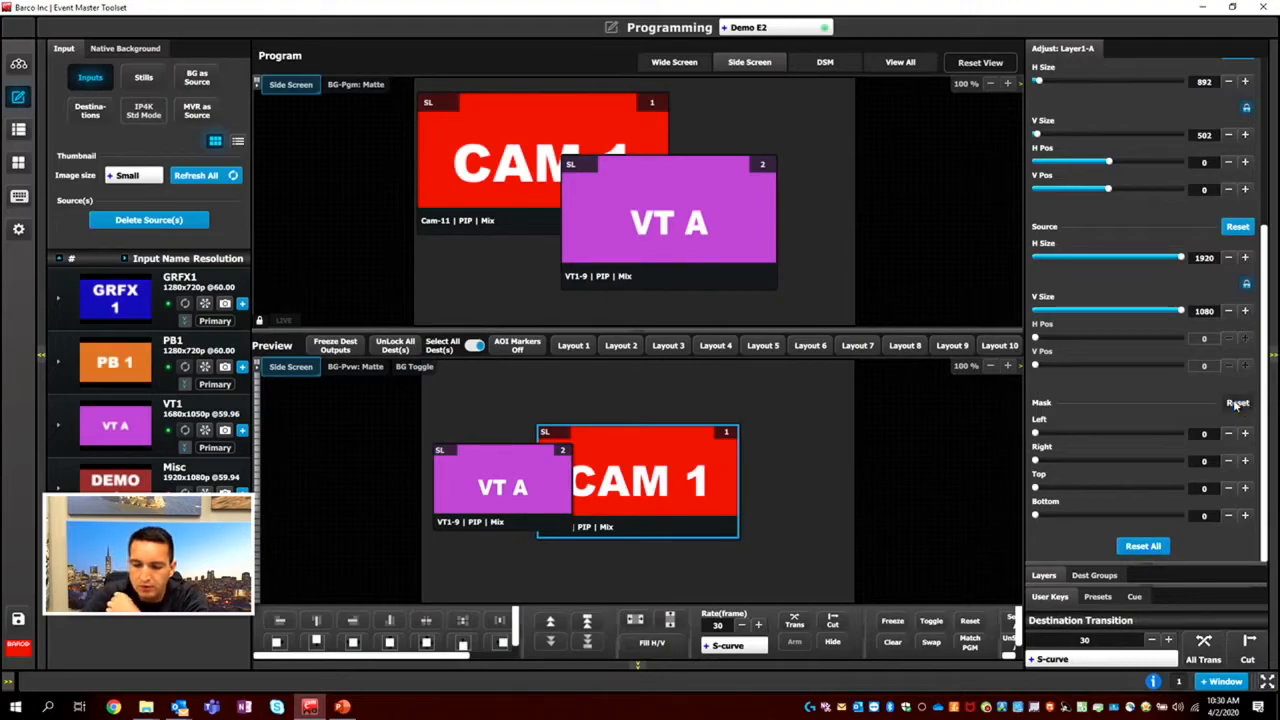
# Move the CAM 1 layer to about H Pos 96, V Pos 155, and reopen the user key settings.
pyautogui.moveTo(648, 442); pyautogui.dragTo(668, 408)
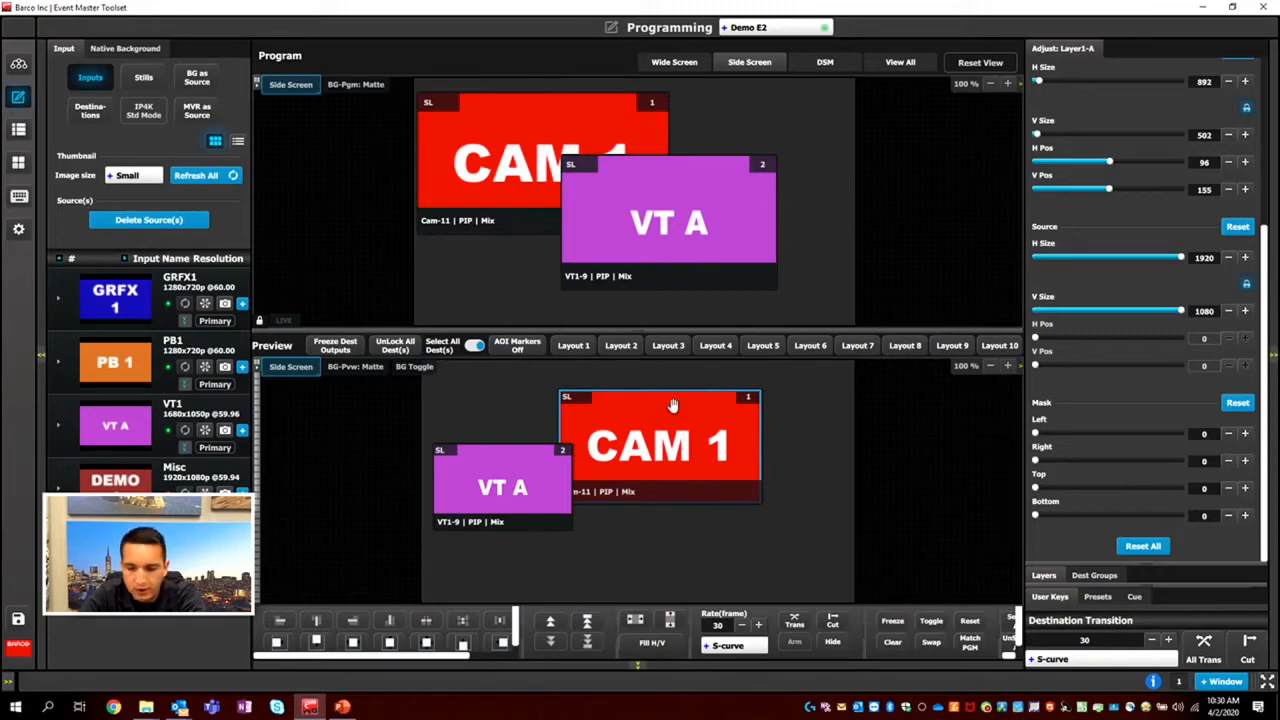
pyautogui.click(1044, 576)
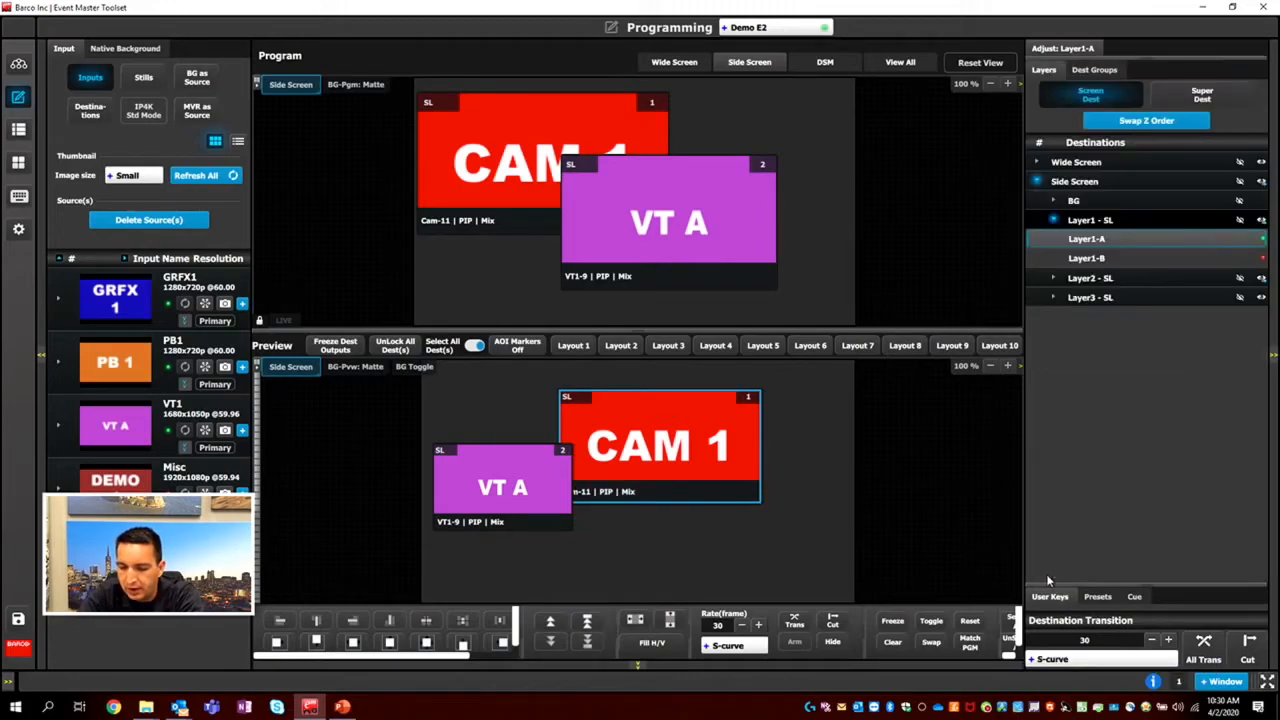
pyautogui.click(1048, 598)
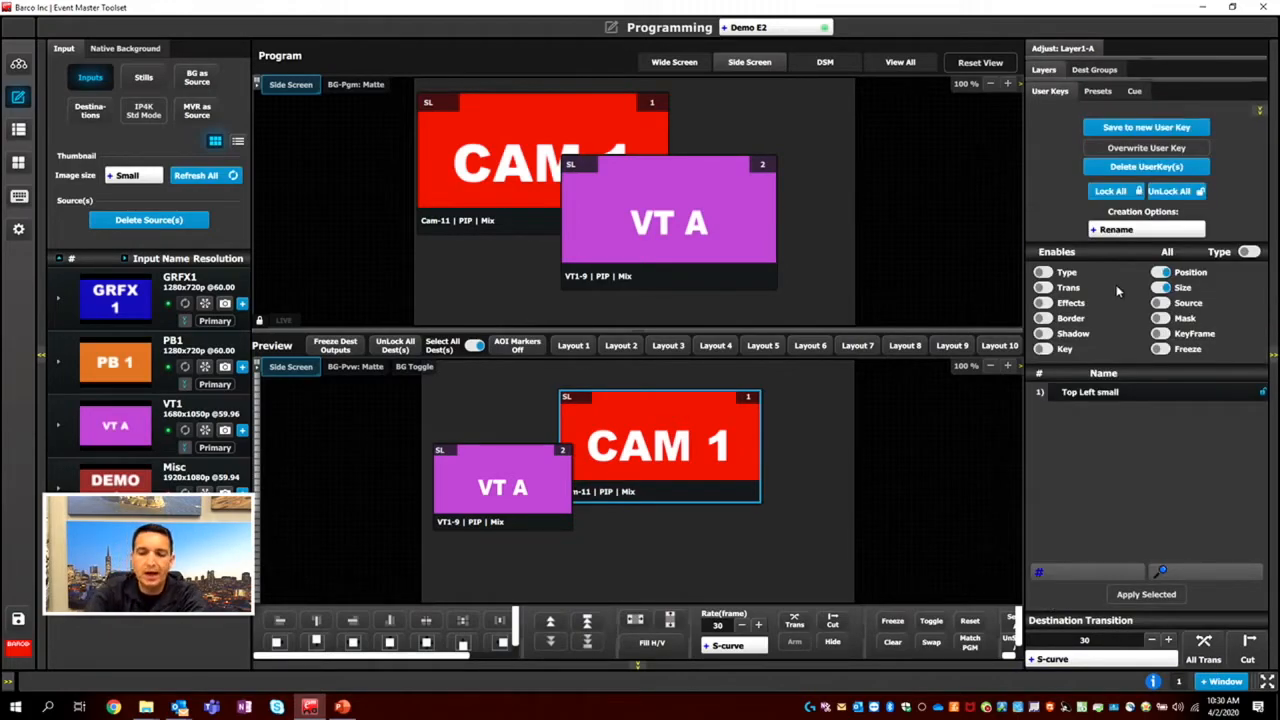
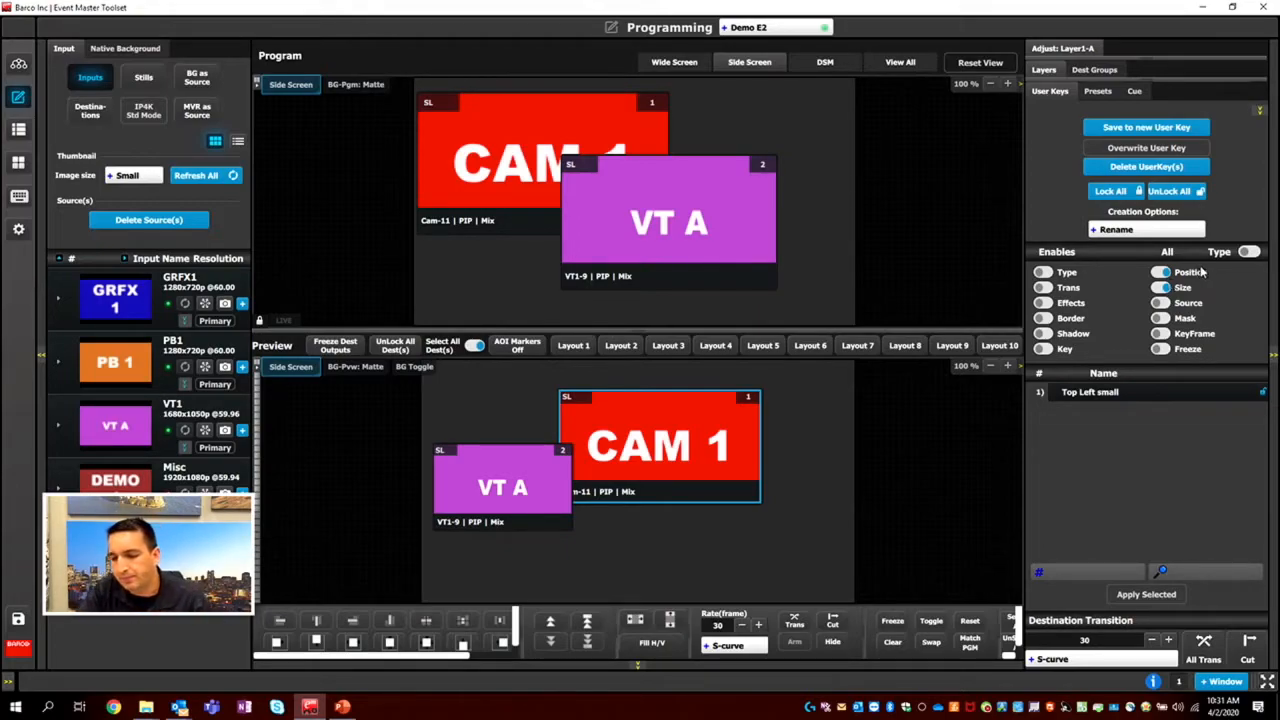
# Enable all user key attributes and bring up the preset settings with all destinations in view.
pyautogui.click(1248, 253)
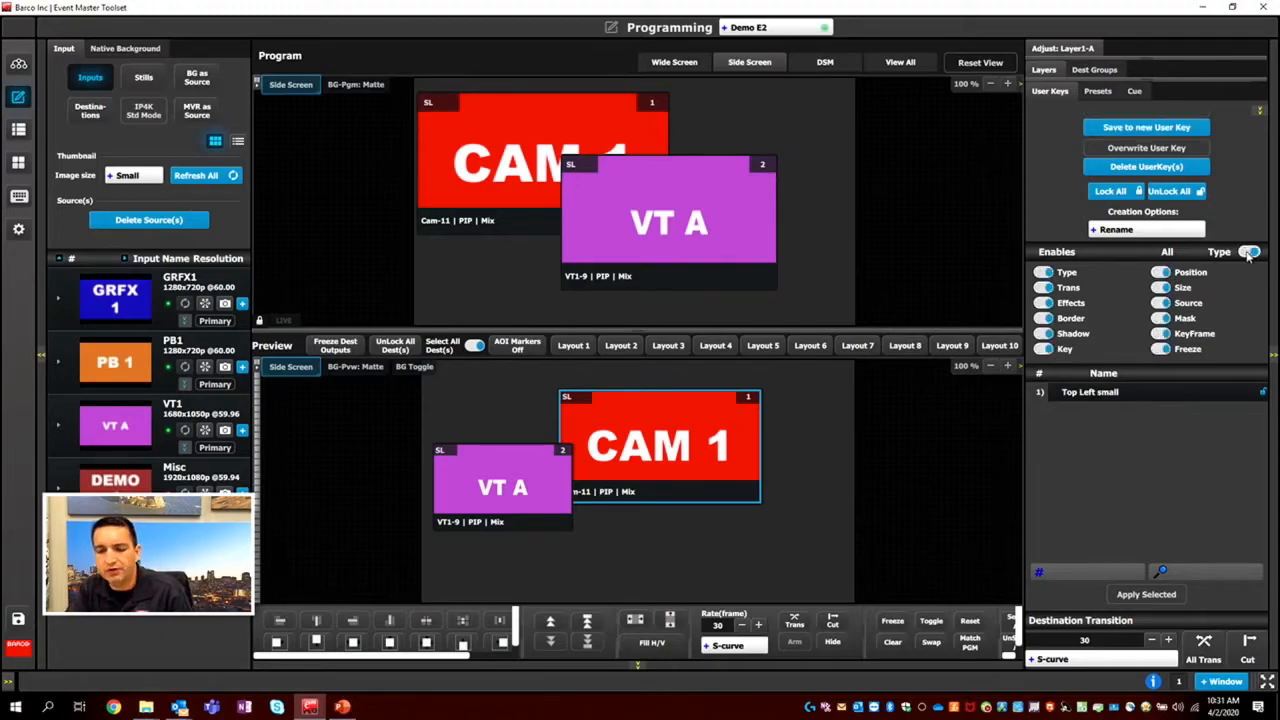
pyautogui.click(1098, 92)
pyautogui.click(900, 62)
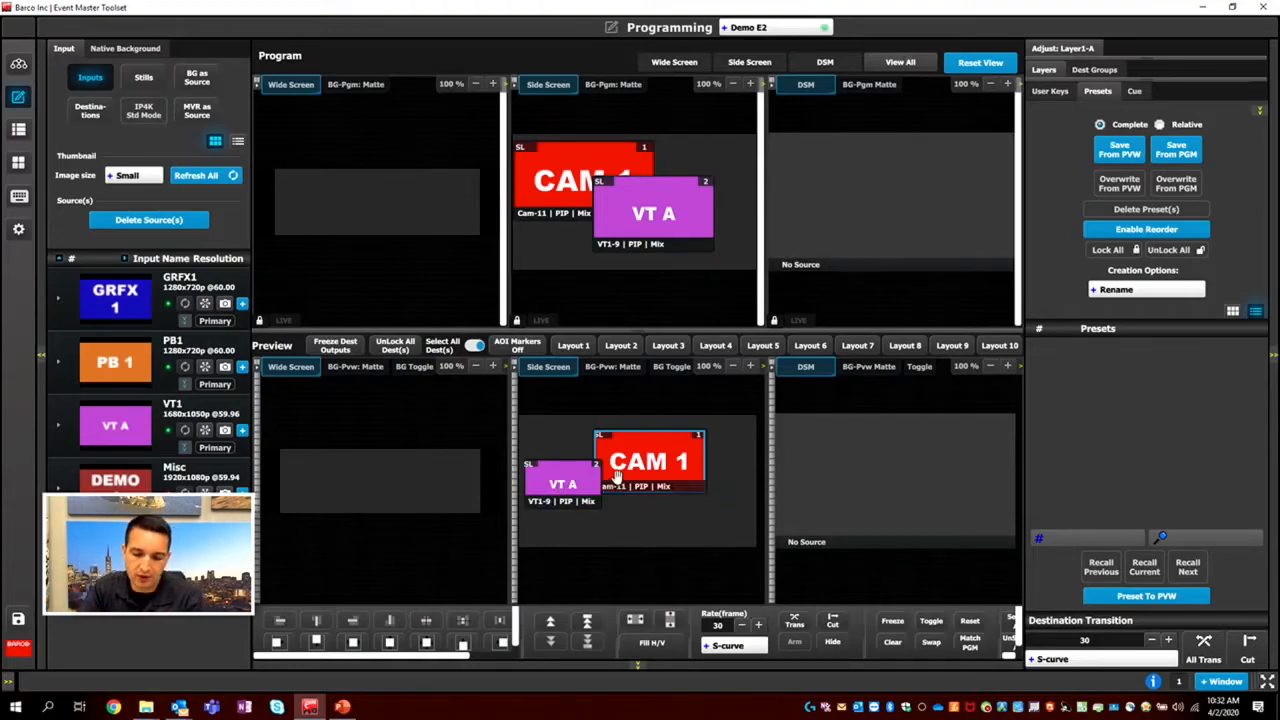
# Make CAM 1 full screen on the Side Screen preview, and add a small VT1 layer in the Wide Screen preview's left half.
pyautogui.click(669, 622)
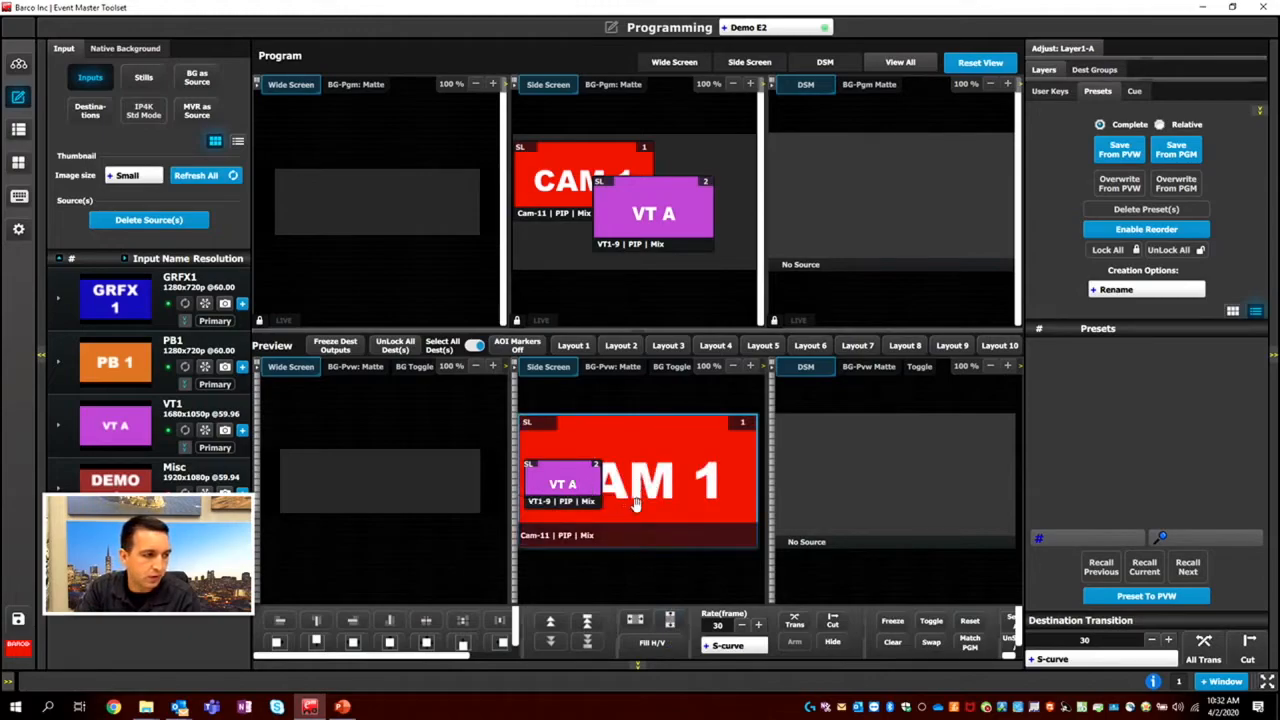
pyautogui.moveTo(130, 425); pyautogui.dragTo(320, 457)
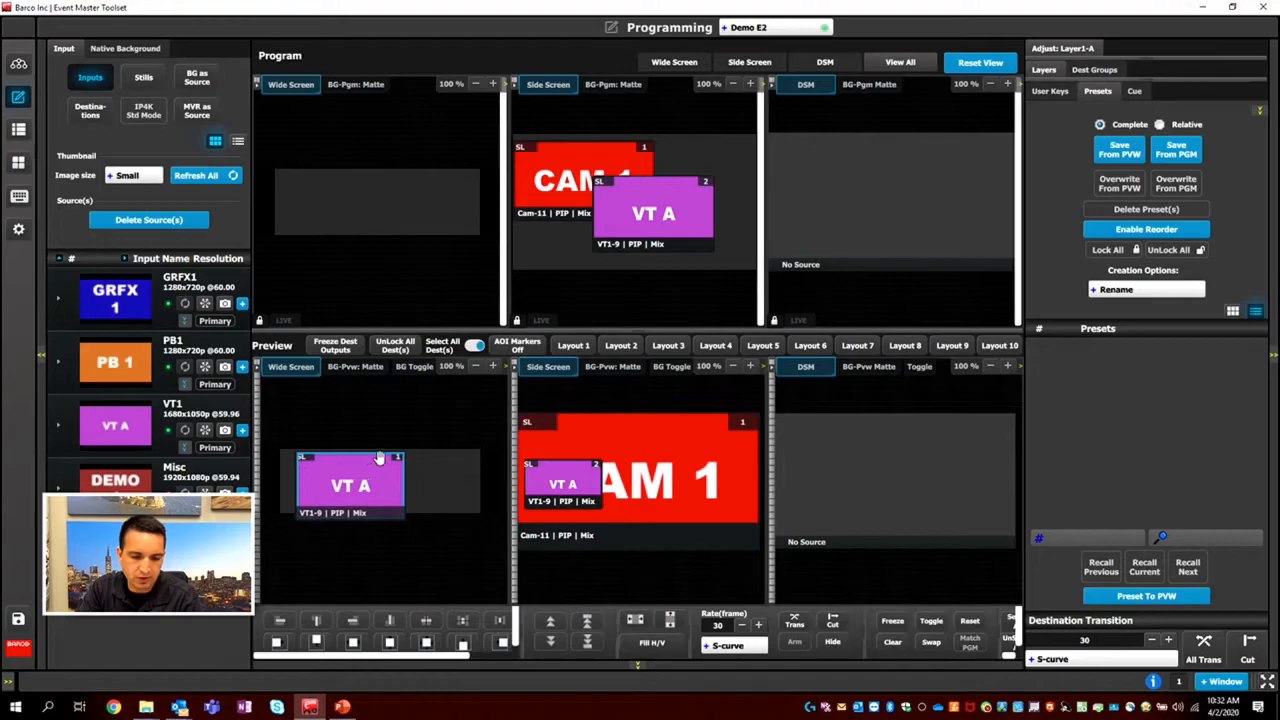
pyautogui.moveTo(403, 454); pyautogui.dragTo(325, 482)
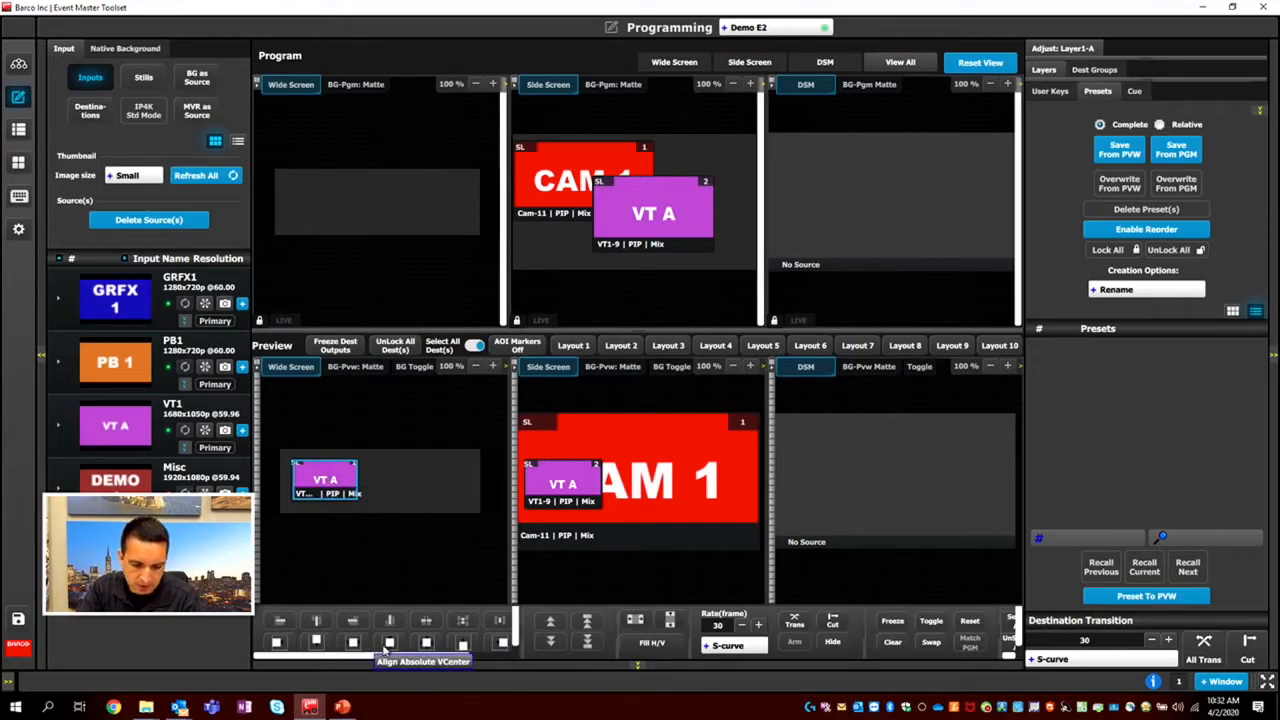
# Add a second VT1 layer of about 978 × 611 on Wide Screen preview at H Pos 975, V Pos 1, and show its adjustments.
pyautogui.moveTo(100, 425); pyautogui.dragTo(428, 456)
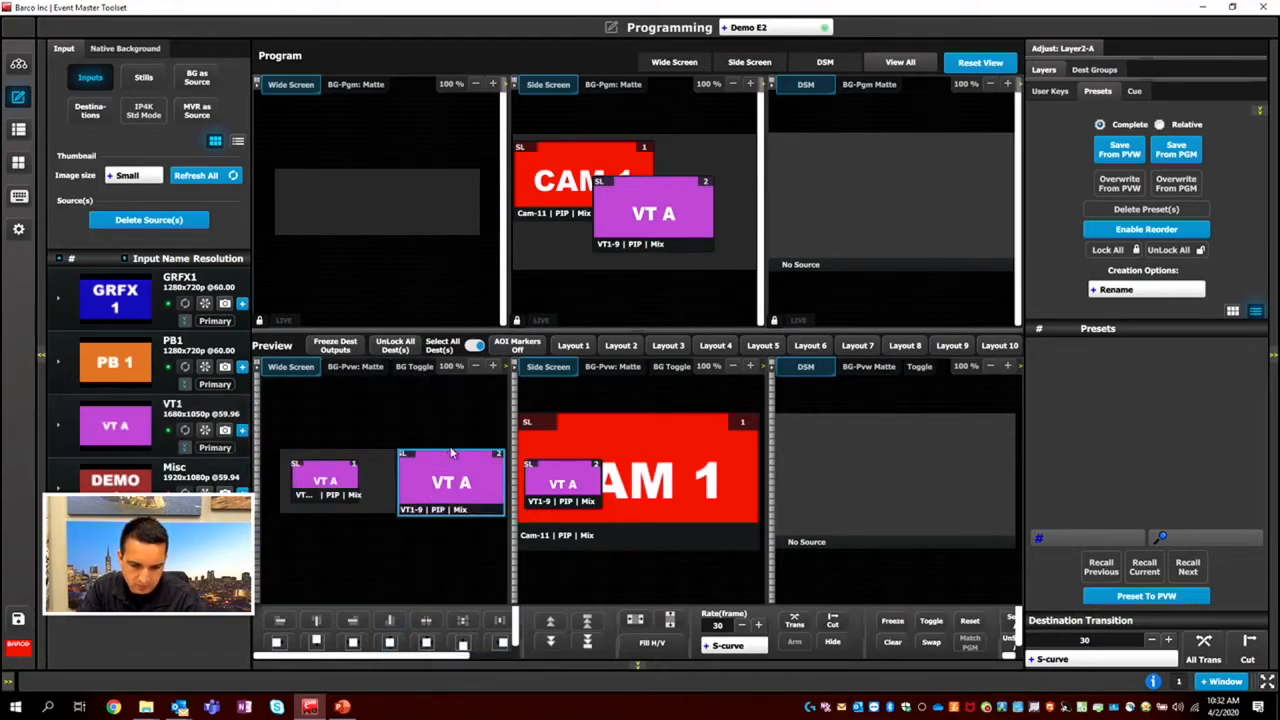
pyautogui.moveTo(450, 447); pyautogui.dragTo(451, 479)
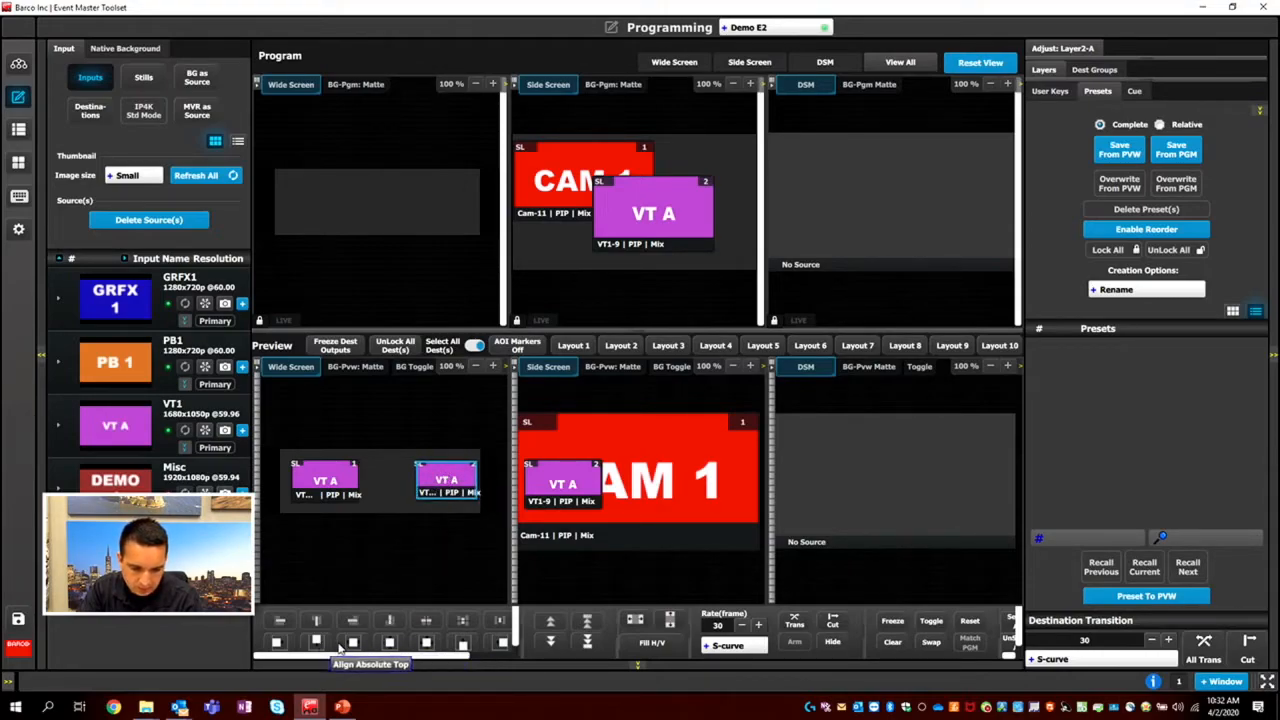
pyautogui.moveTo(449, 480); pyautogui.dragTo(447, 482)
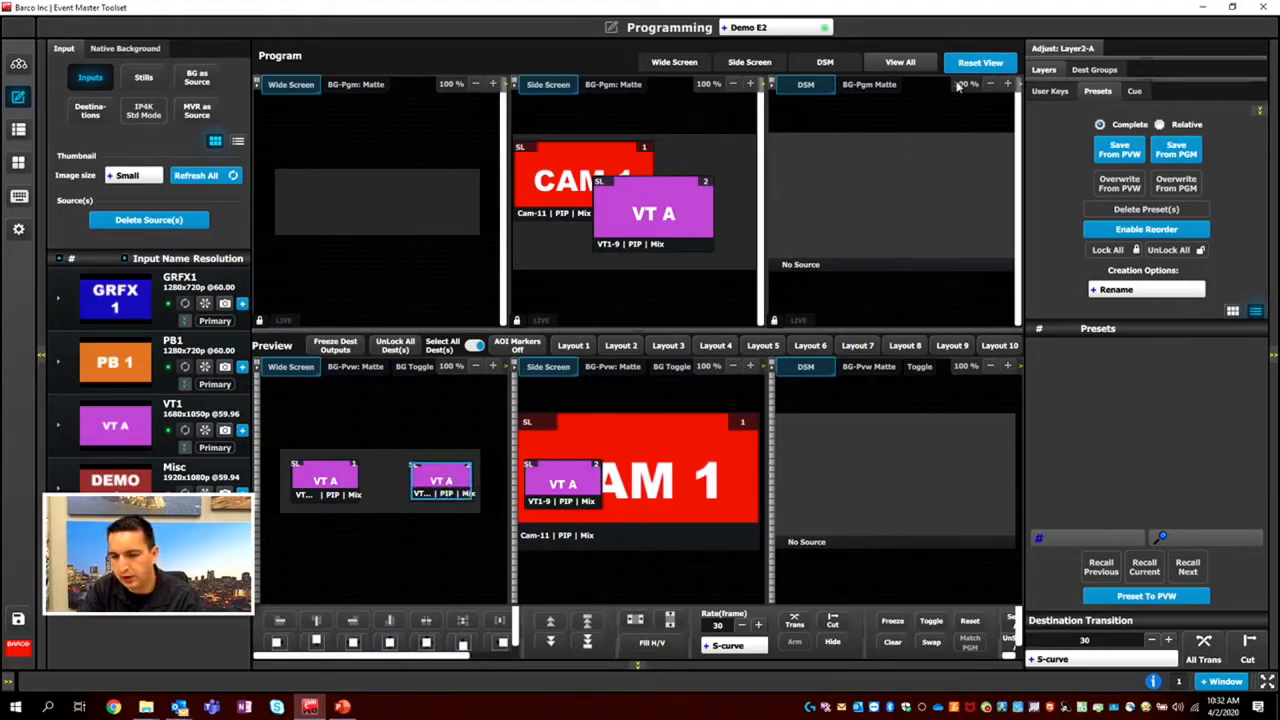
pyautogui.click(1053, 48)
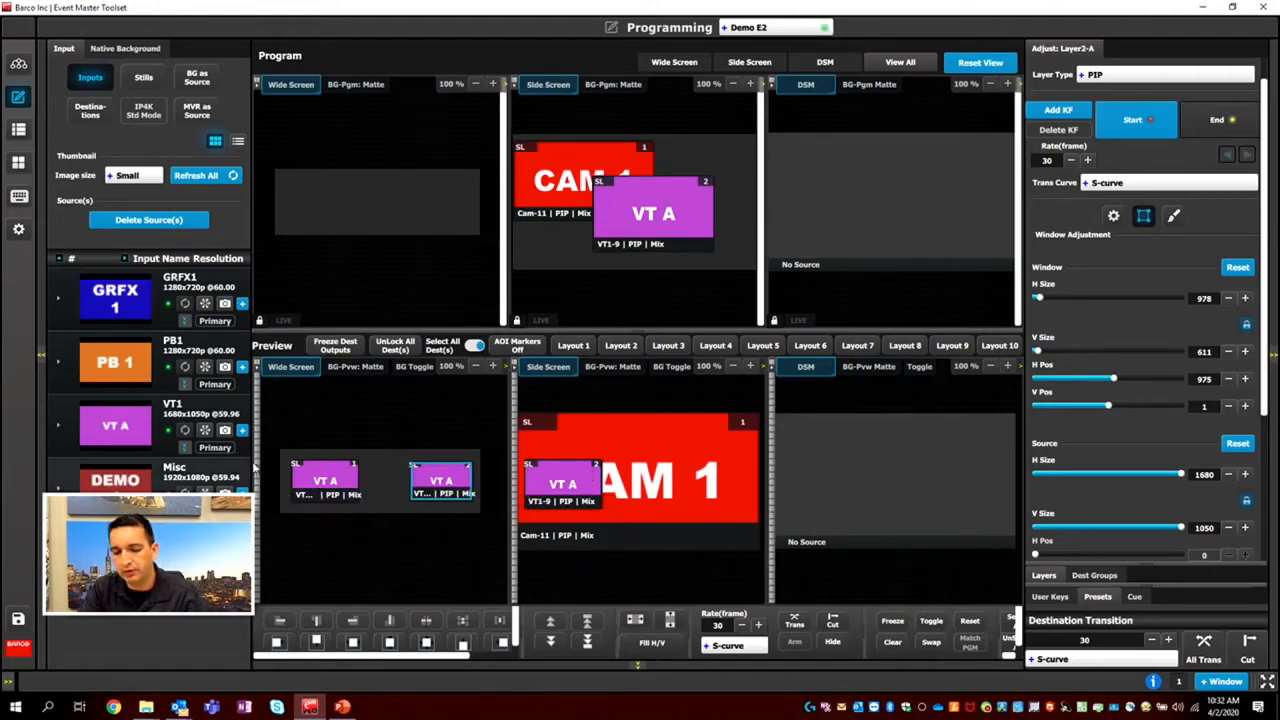
# Place Side Screen's small layer at CAM 1's lower-right corner with GRFX1 as its source, and put GRFX1 on the DSM preview.
pyautogui.click(596, 486)
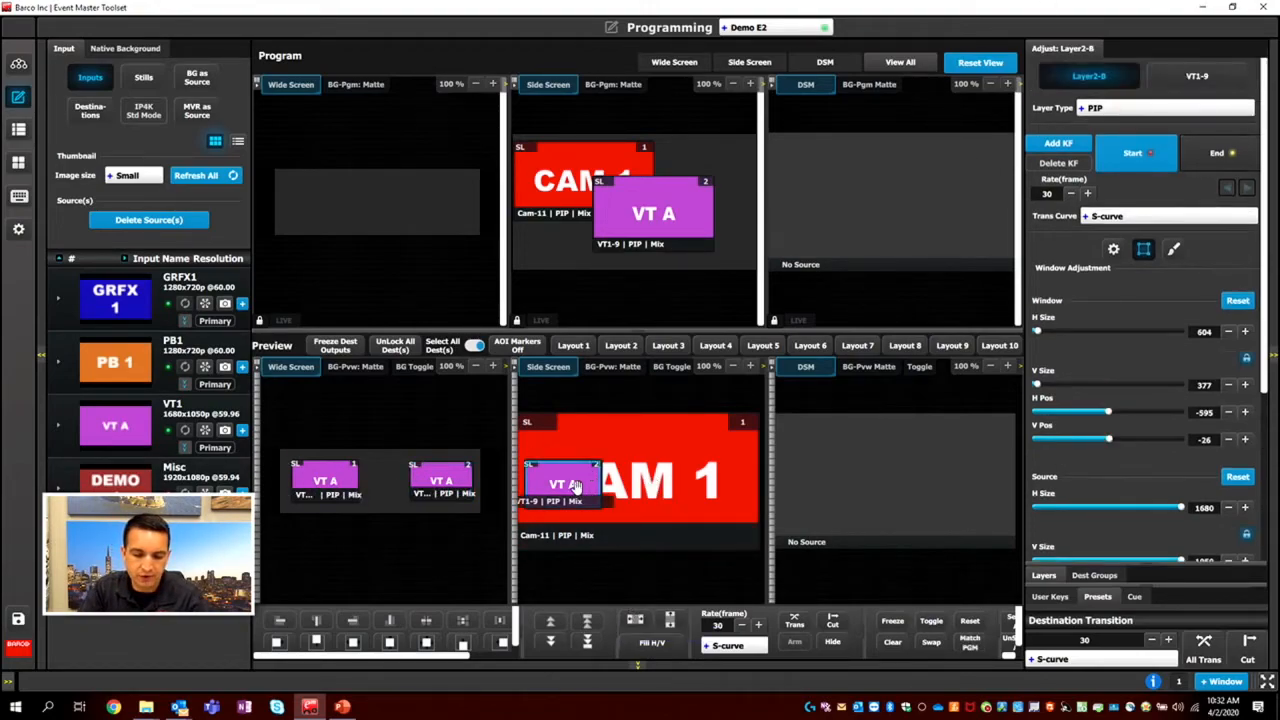
pyautogui.moveTo(608, 494); pyautogui.dragTo(714, 515)
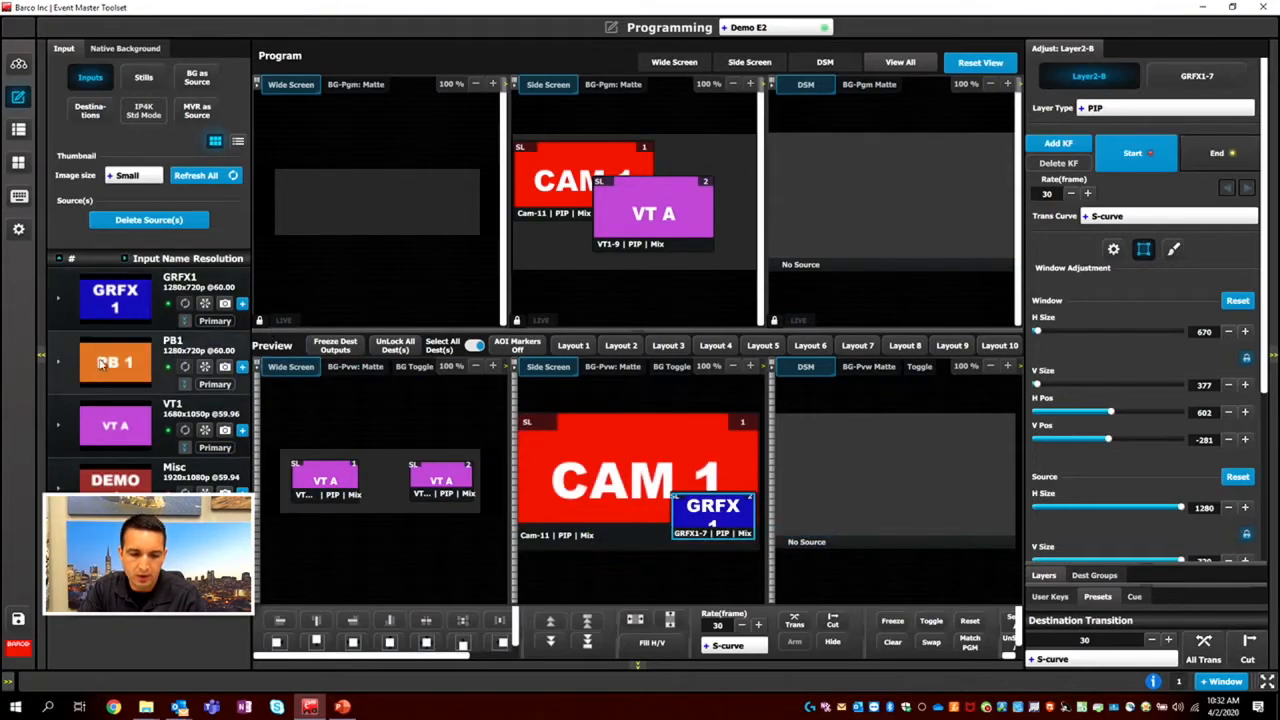
pyautogui.moveTo(117, 306); pyautogui.dragTo(842, 466)
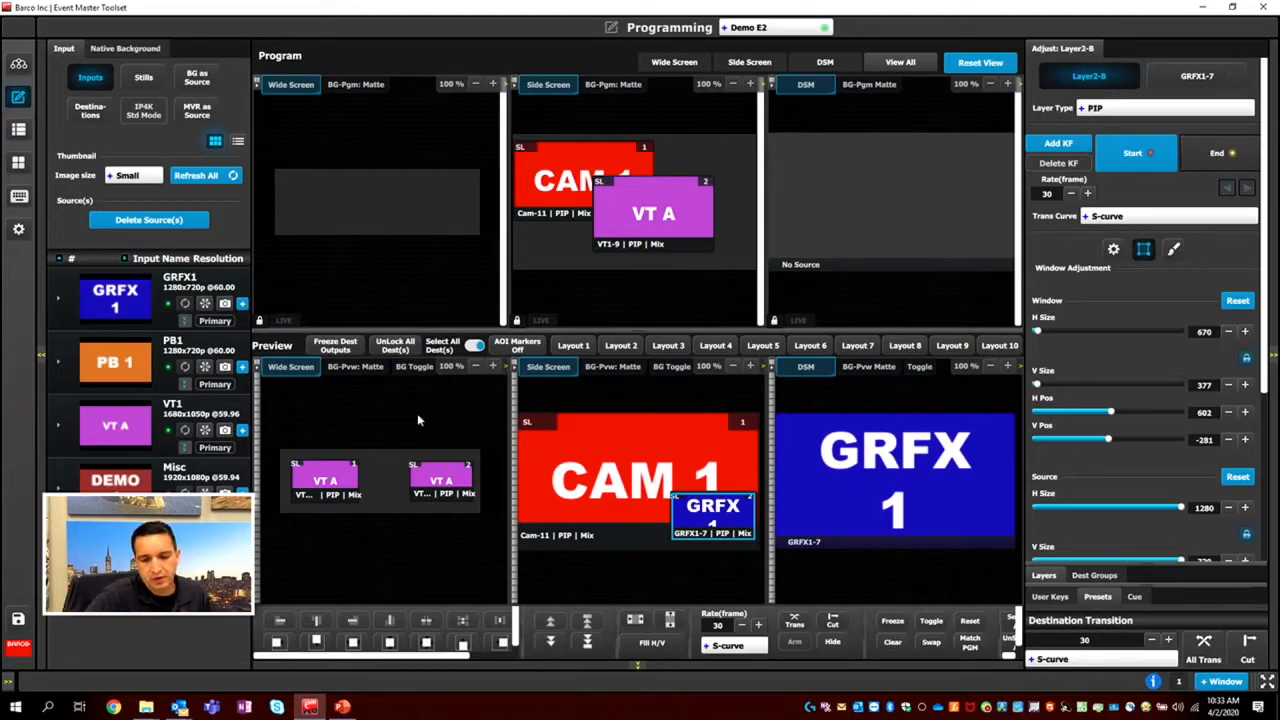
# Set the Wide Screen preview background to the 3840 BG native background.
pyautogui.click(355, 366)
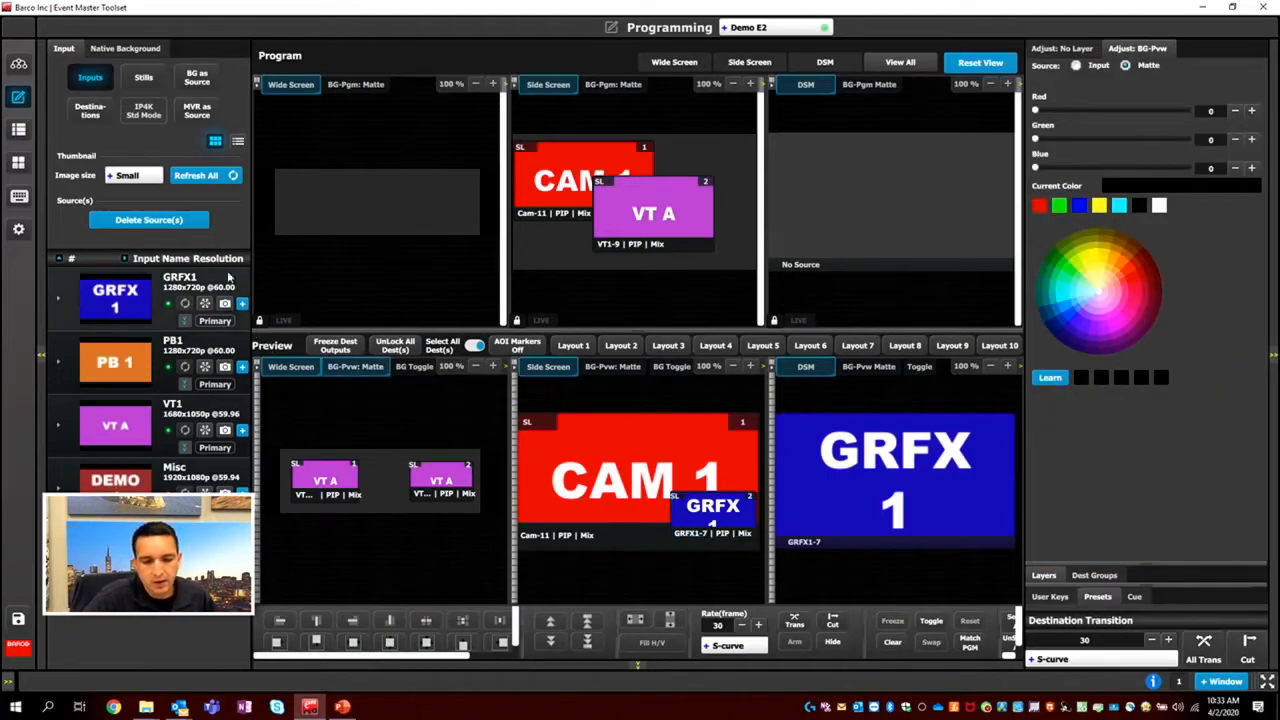
pyautogui.click(140, 48)
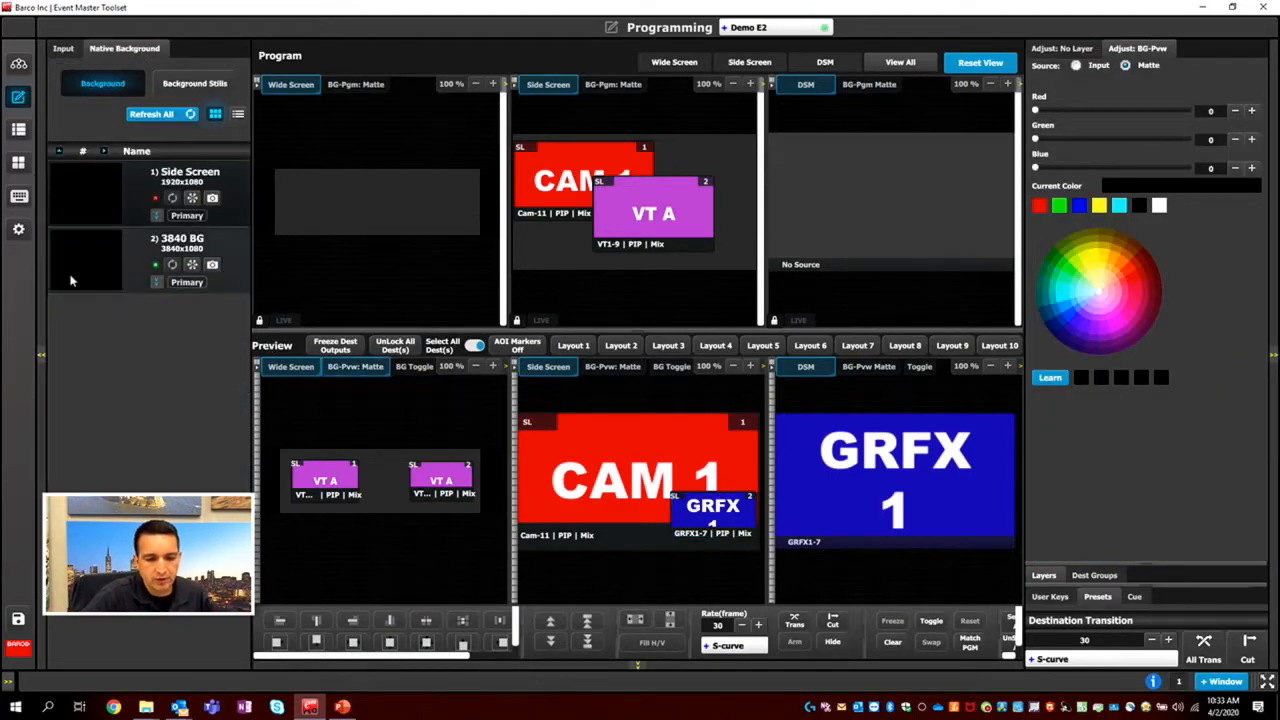
pyautogui.moveTo(81, 277); pyautogui.dragTo(378, 484)
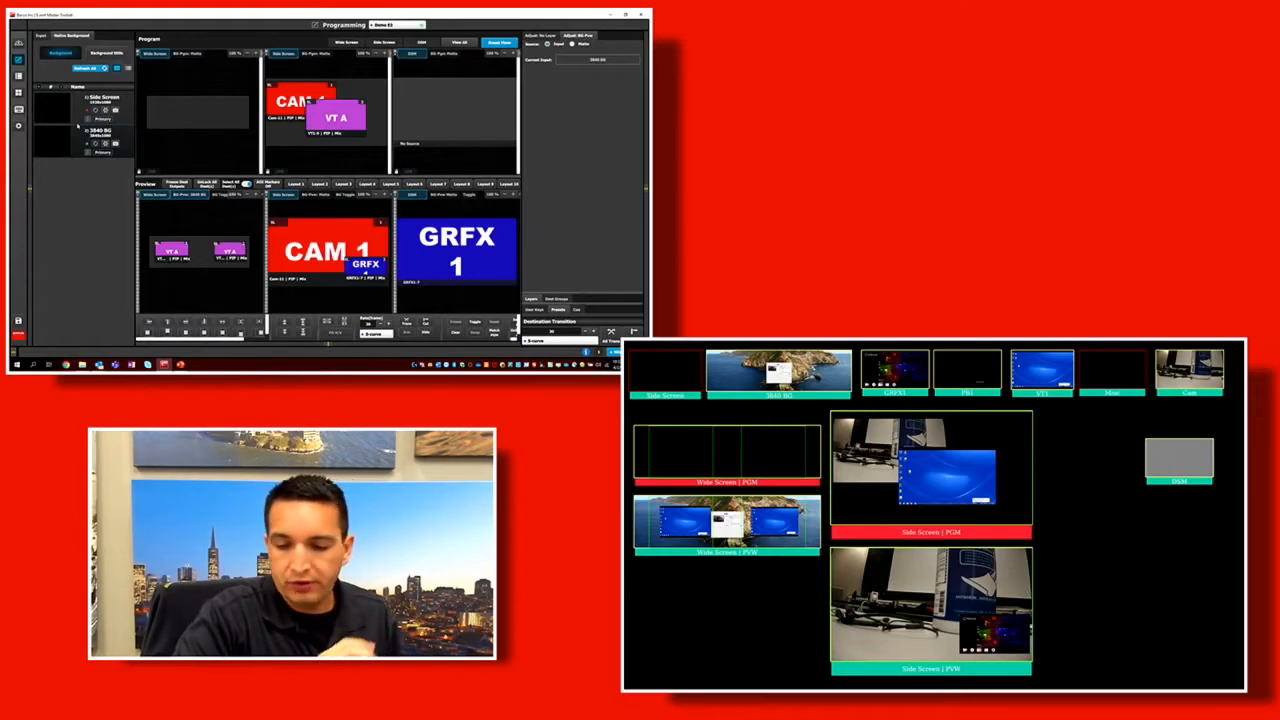
# Save the preview state of all destinations as a new preset named Look 1.
pyautogui.click(558, 310)
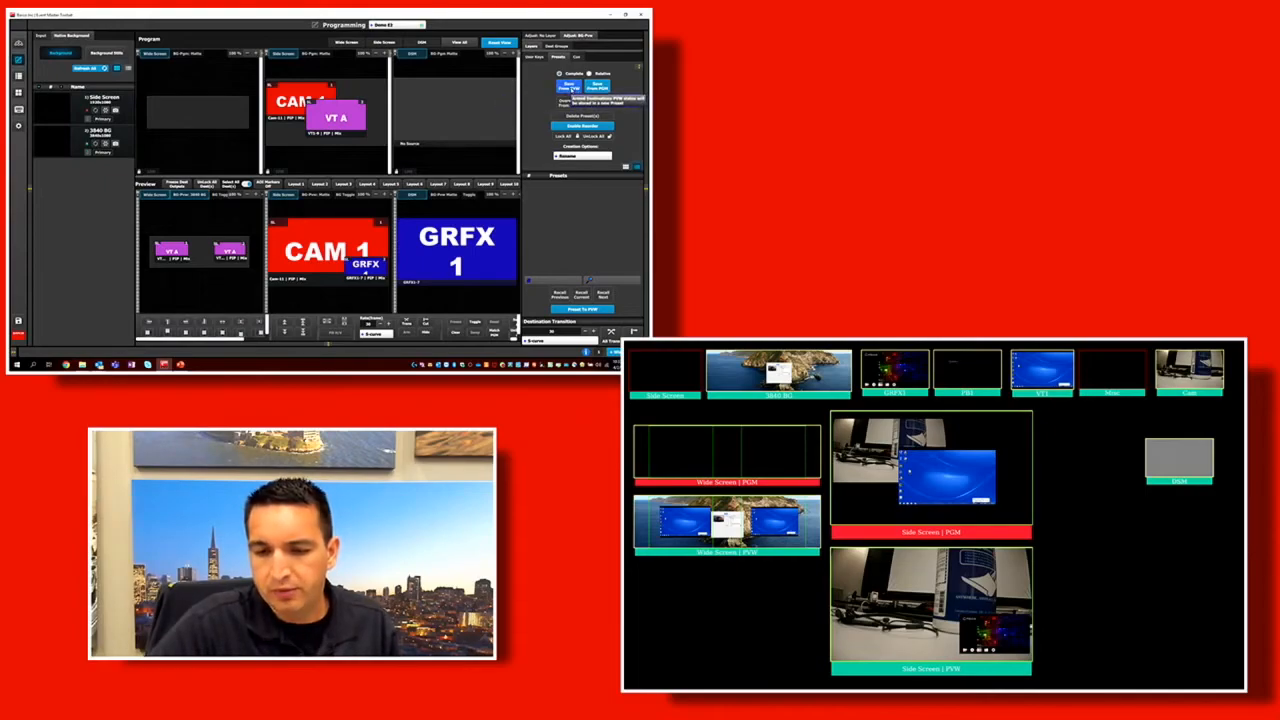
pyautogui.click(569, 87)
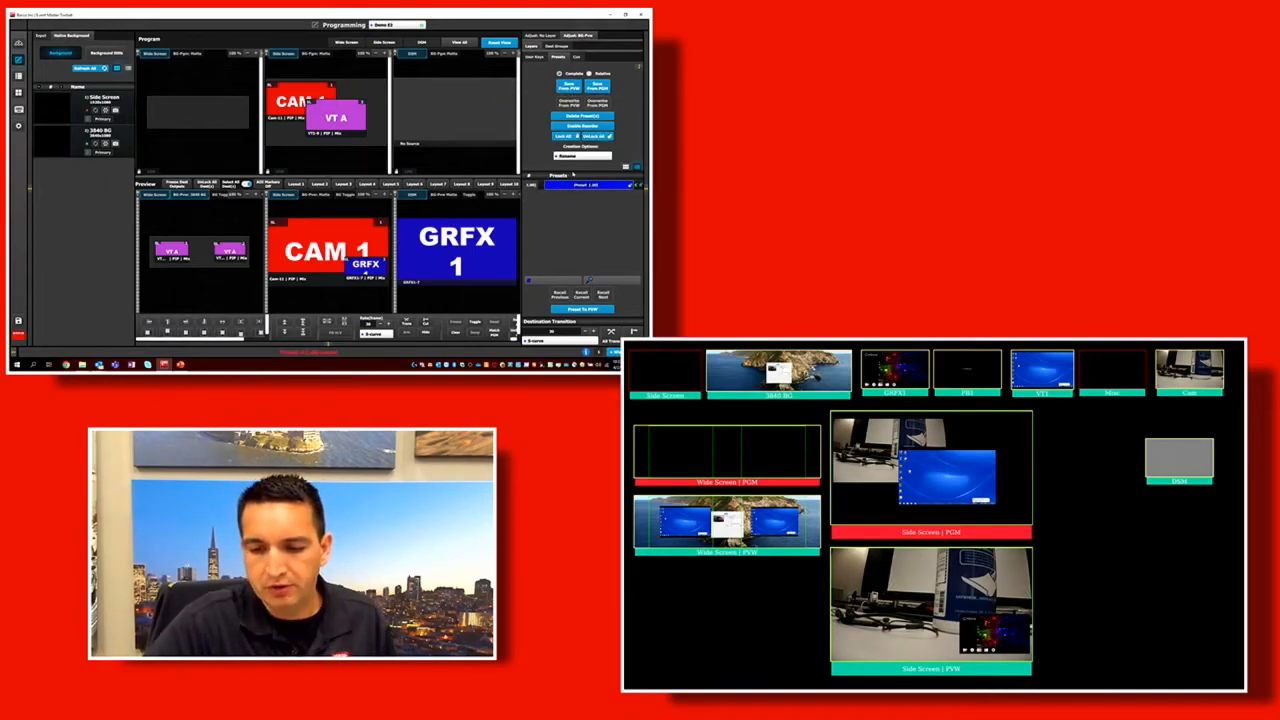
pyautogui.write('VT A')
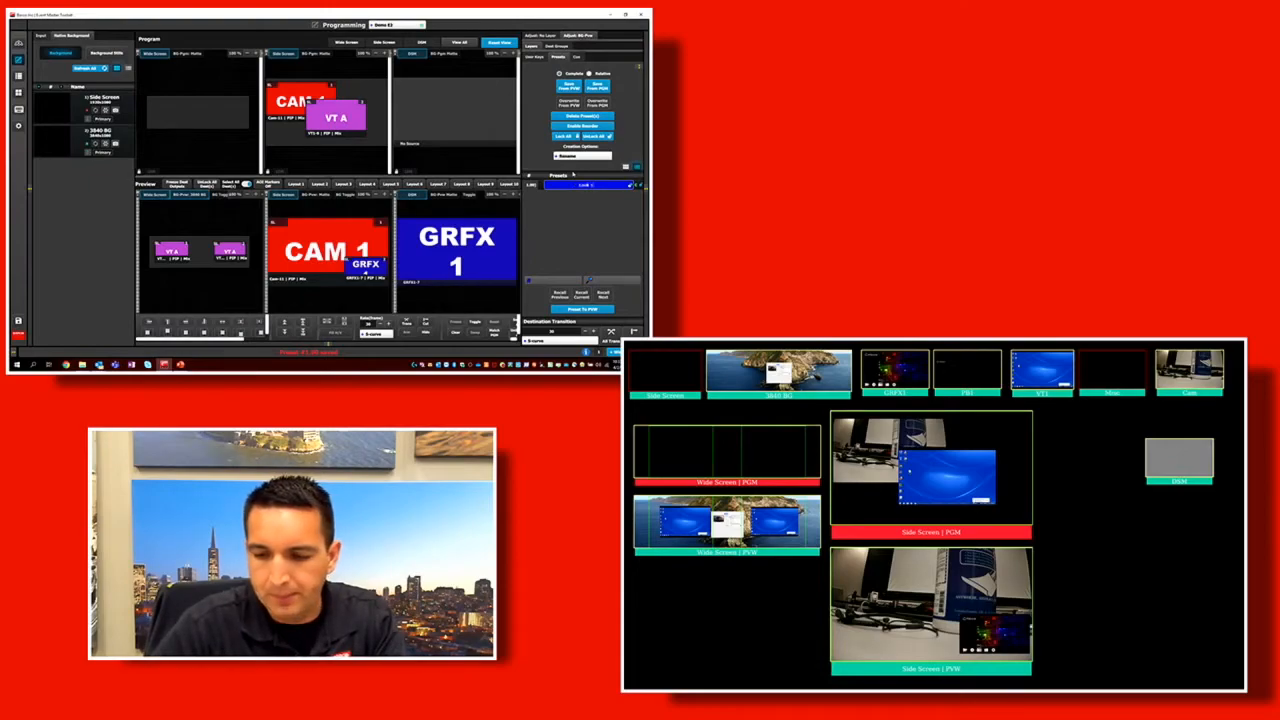
pyautogui.press('Return')
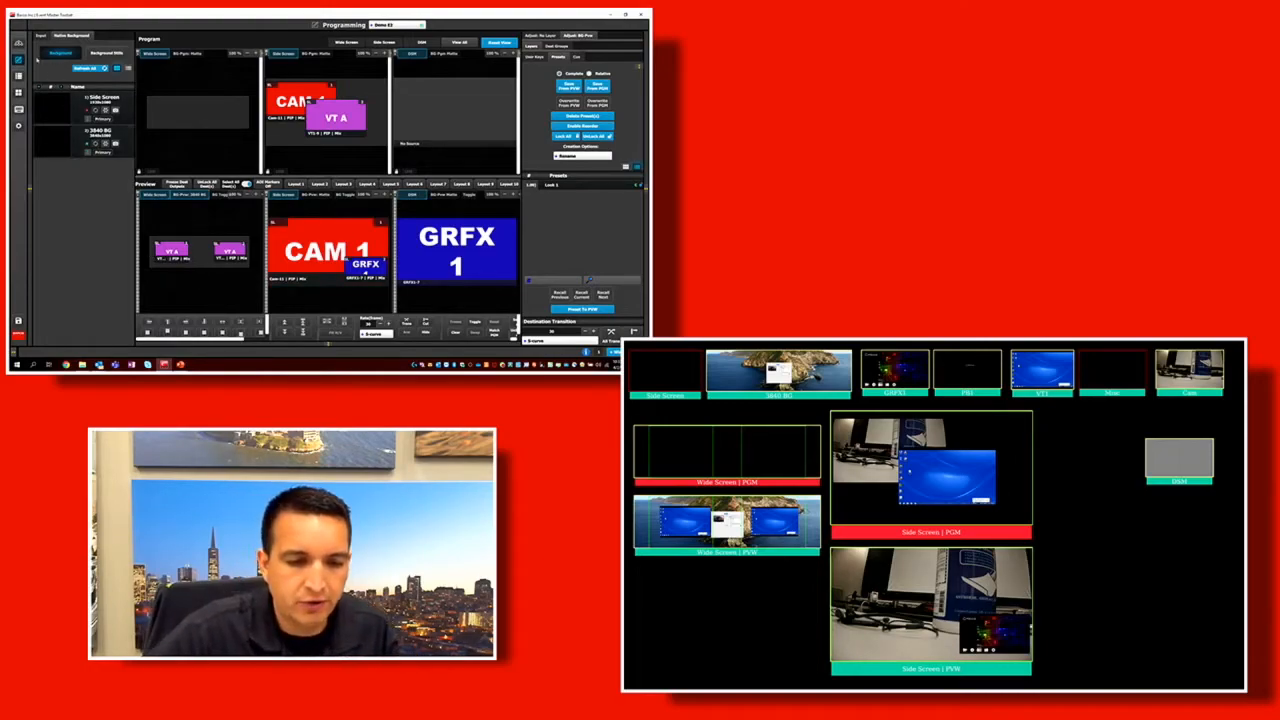
# Replace the source of both Wide Screen preview layers with CAM 1.
pyautogui.click(40, 35)
pyautogui.moveTo(66, 287); pyautogui.dragTo(170, 252)
pyautogui.moveTo(74, 291); pyautogui.dragTo(229, 252)
# Change the Wide Screen preview background from the 3840 BG input to a red matte.
pyautogui.click(188, 197)
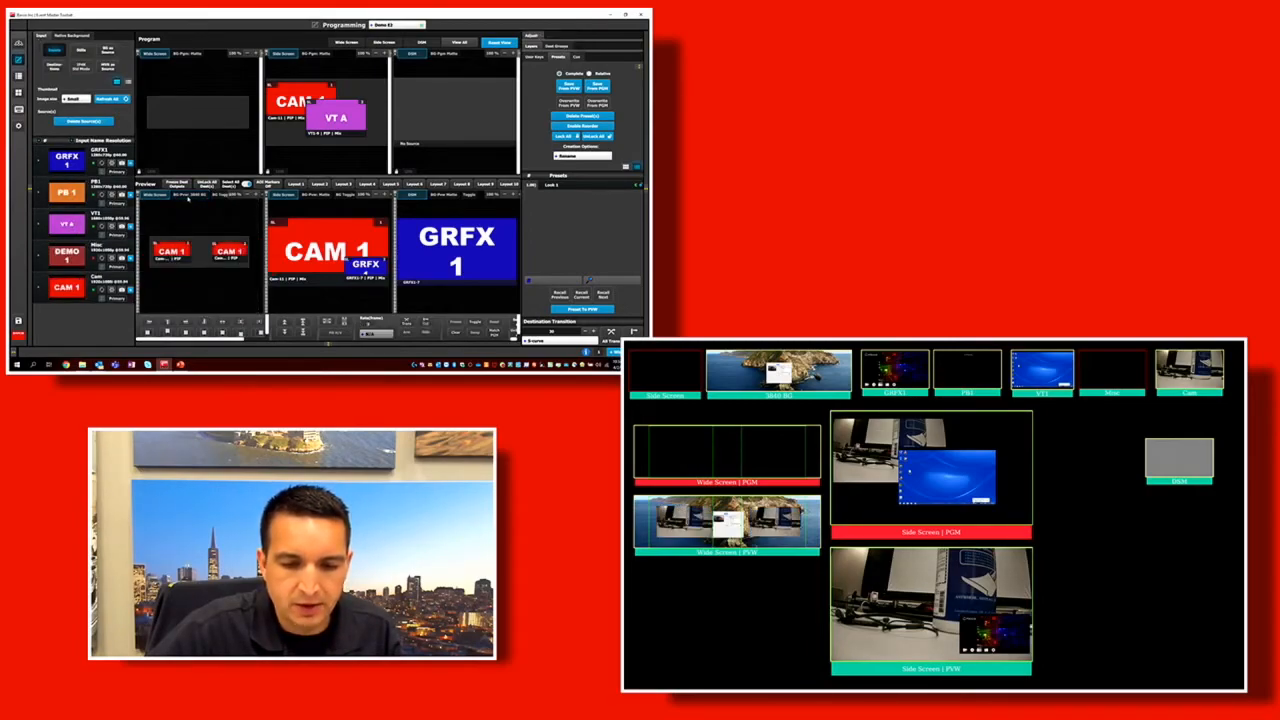
pyautogui.click(188, 197)
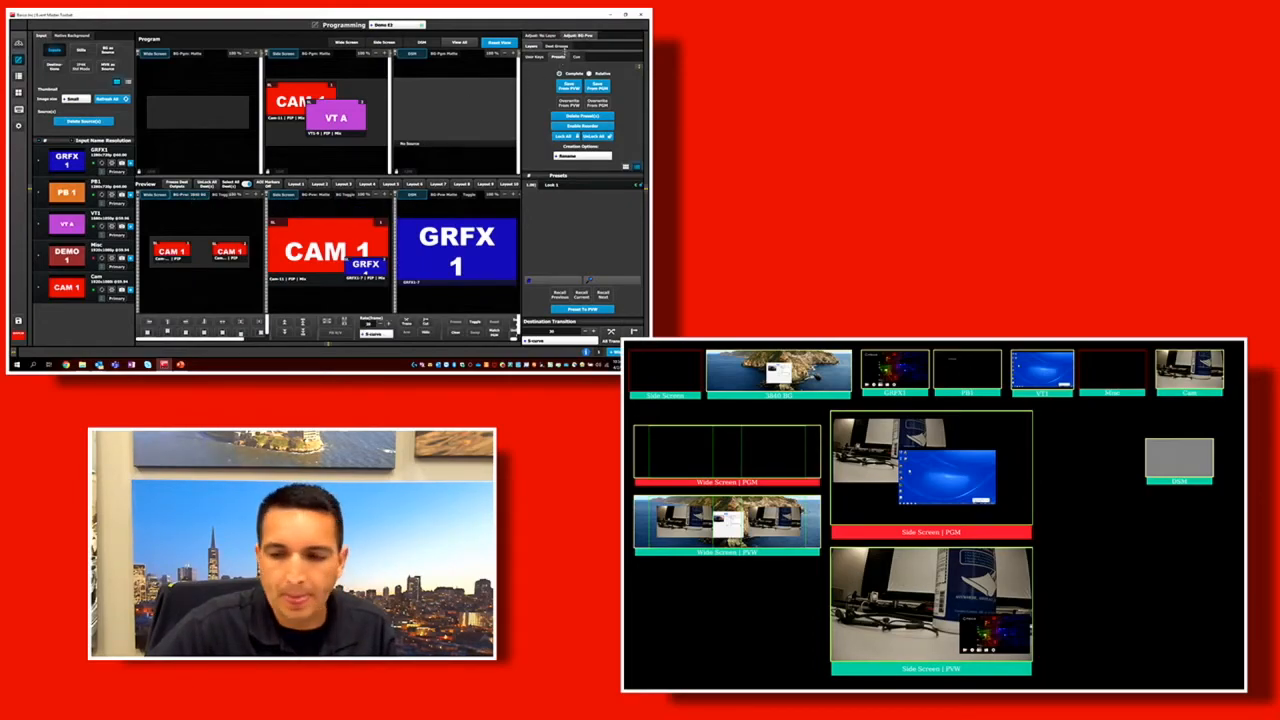
pyautogui.click(576, 36)
pyautogui.click(572, 44)
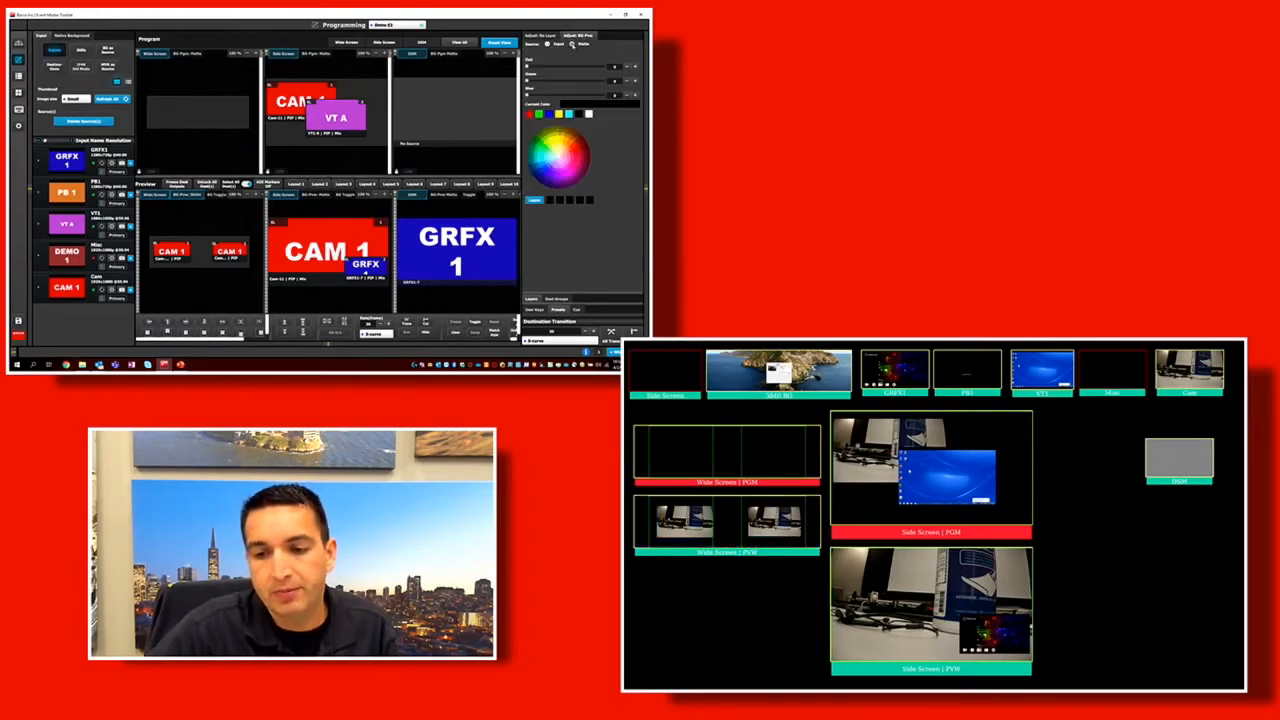
pyautogui.click(531, 115)
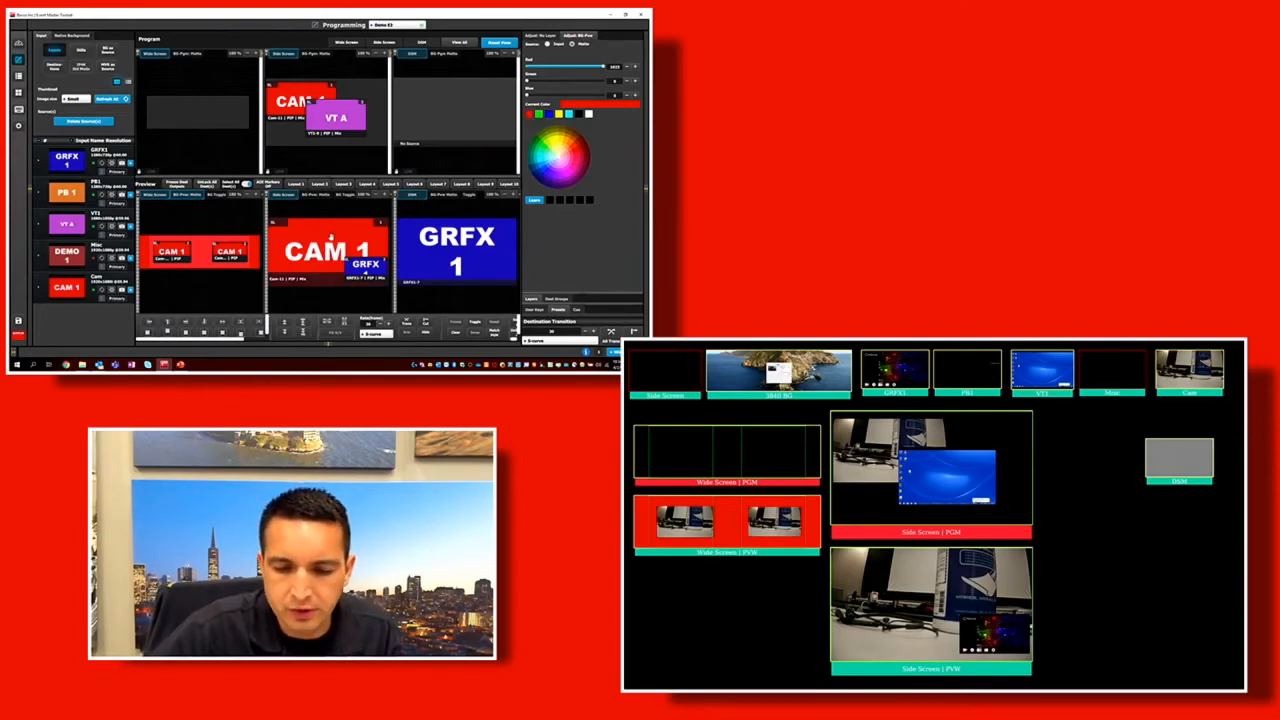
# On Side Screen preview, remove CAM 1 and make the GRFX1 layer full screen, and put PB1 on the DSM preview.
pyautogui.click(319, 254)
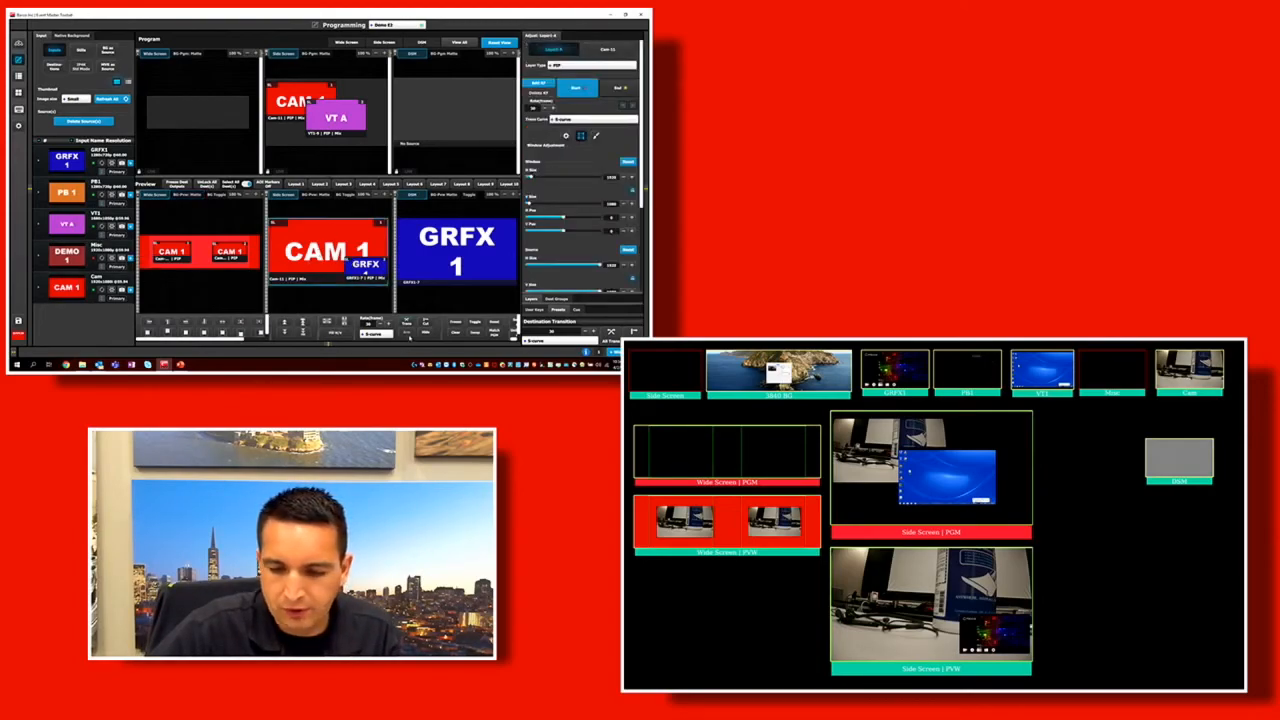
pyautogui.click(455, 332)
pyautogui.click(374, 272)
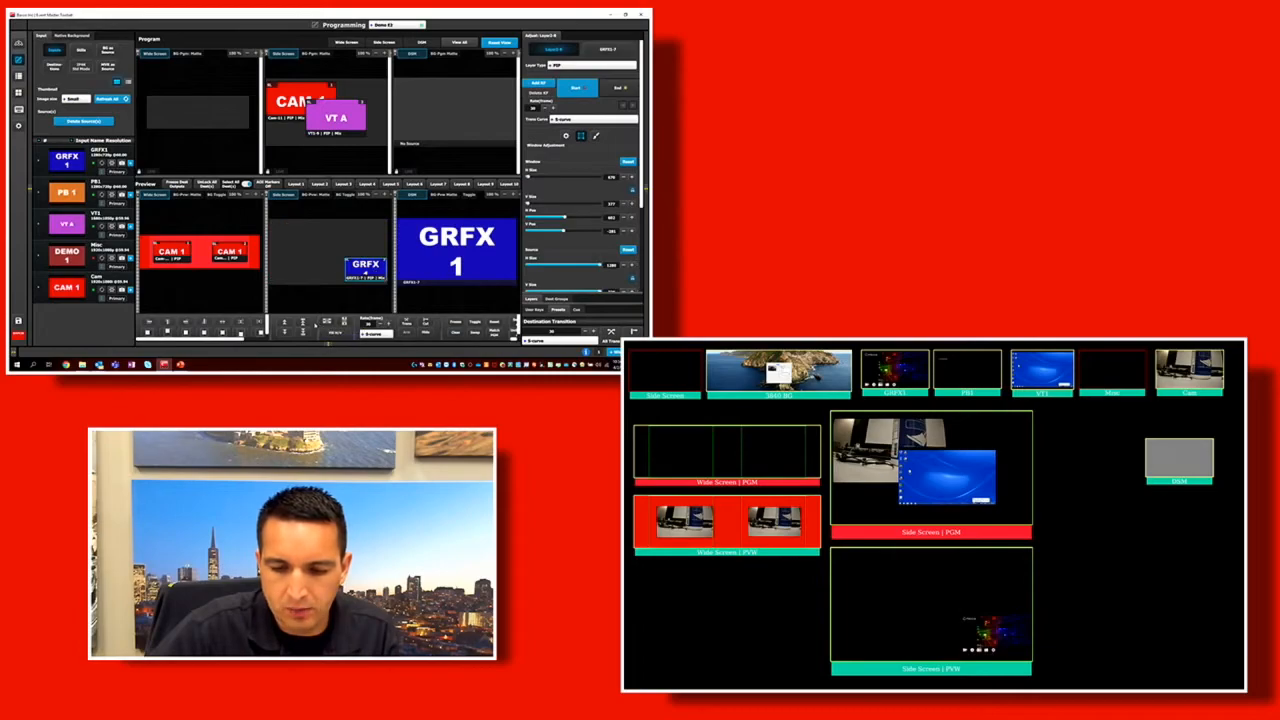
pyautogui.click(368, 322)
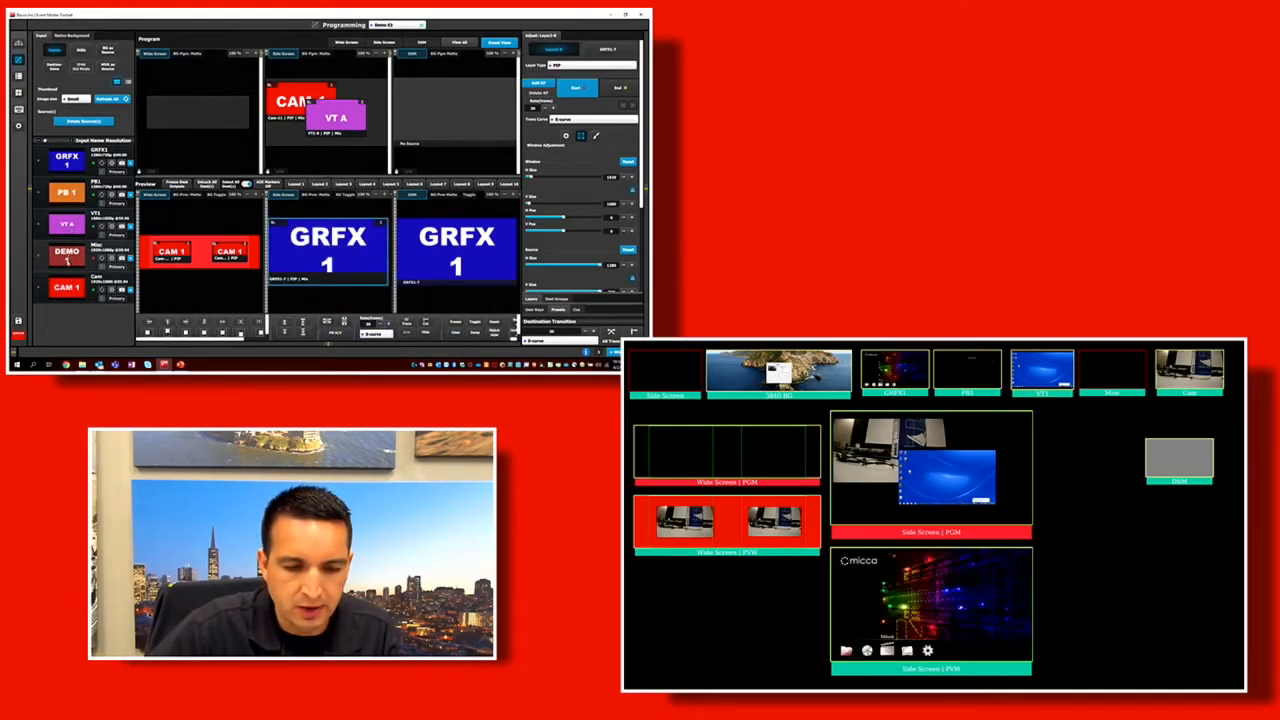
pyautogui.moveTo(69, 199); pyautogui.dragTo(460, 268)
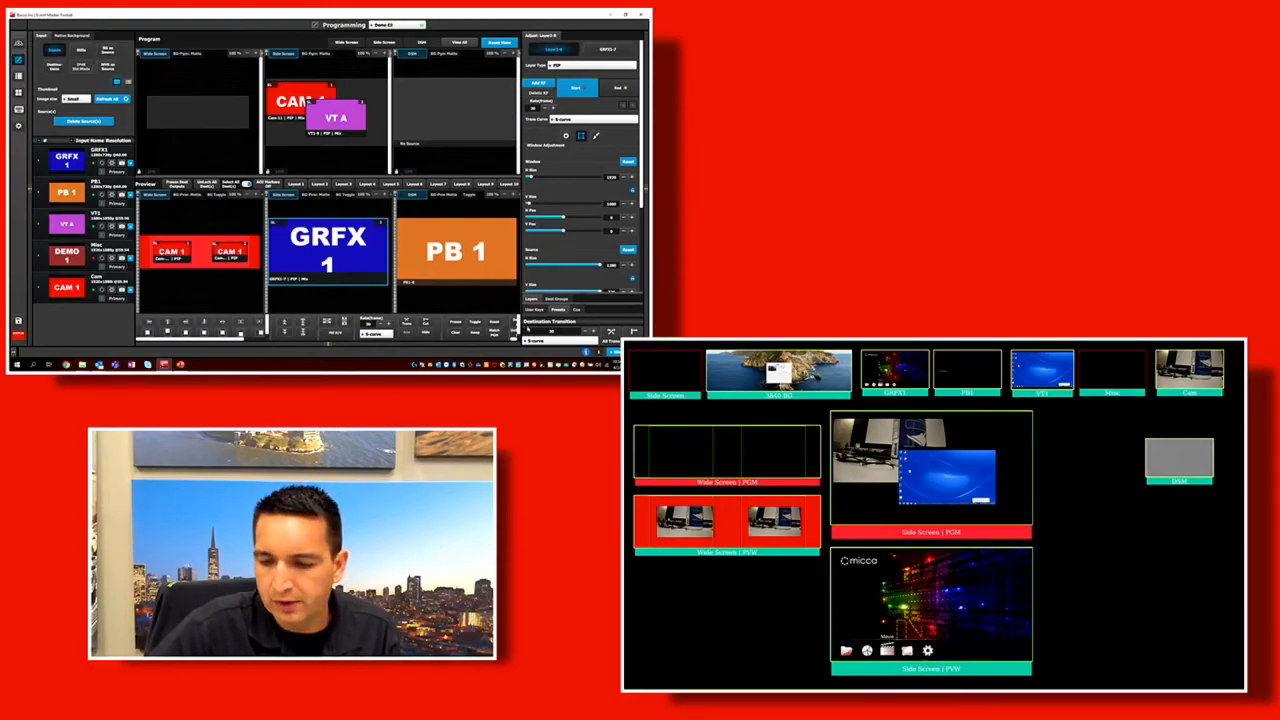
# Save the changed preview state as a second preset named Look 2.
pyautogui.click(559, 310)
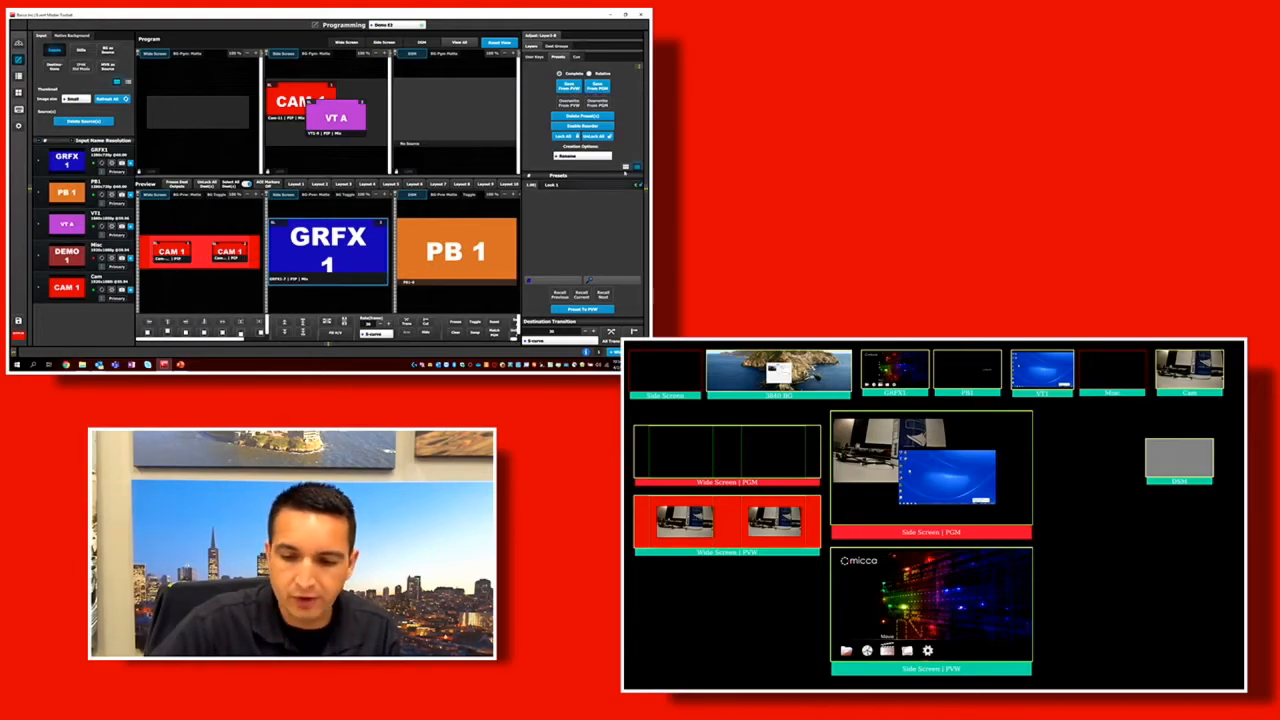
pyautogui.click(568, 85)
pyautogui.click(572, 195)
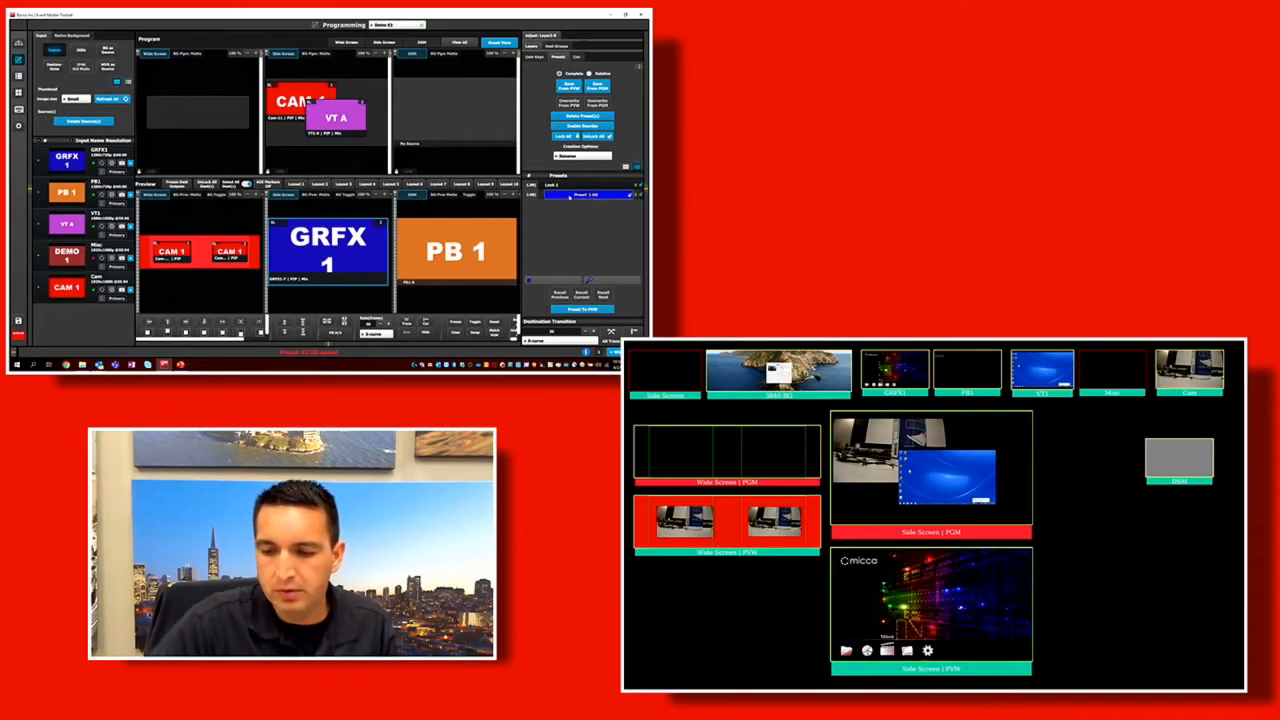
pyautogui.press('Return')
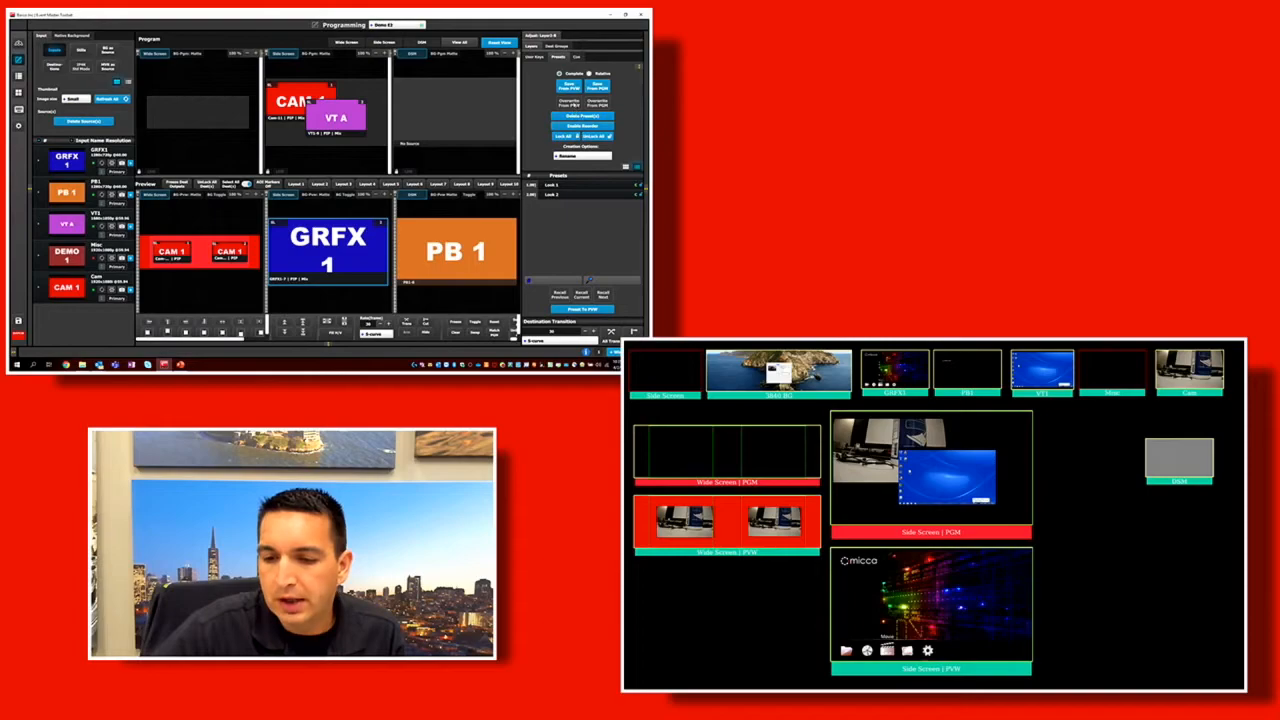
# Select the Look 2 preset and try locking and unlocking all presets.
pyautogui.click(574, 195)
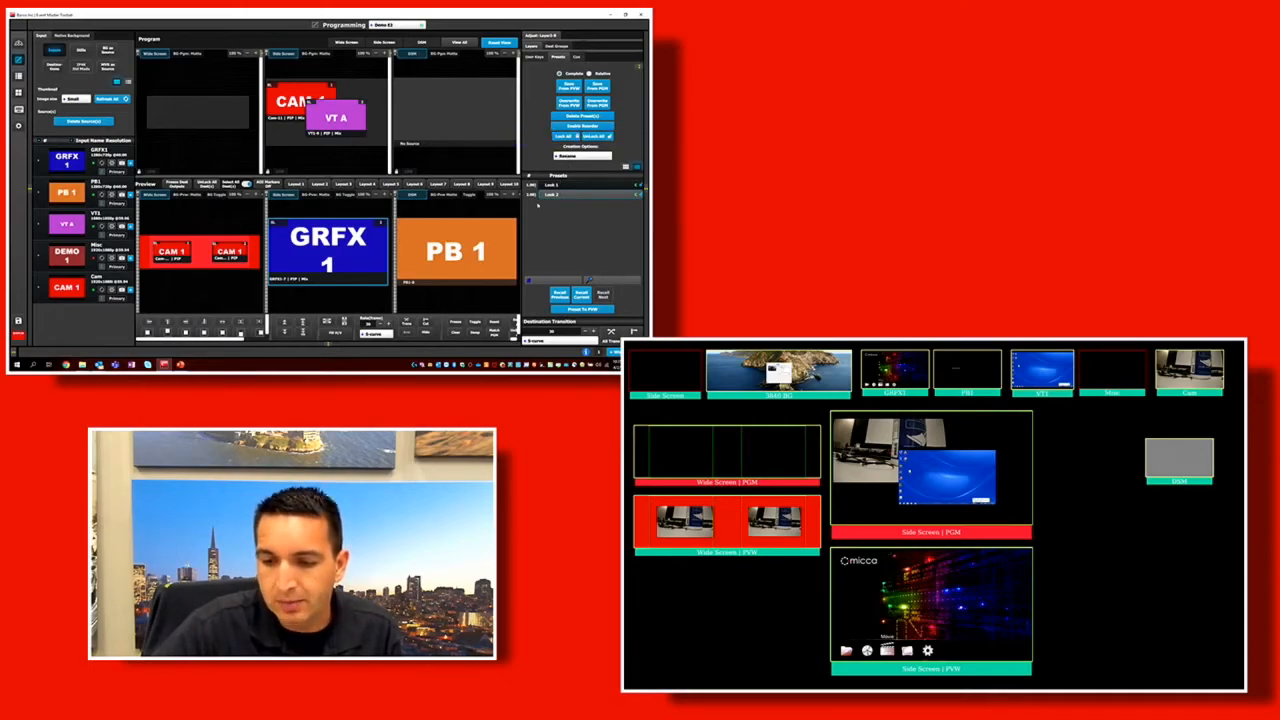
pyautogui.click(567, 136)
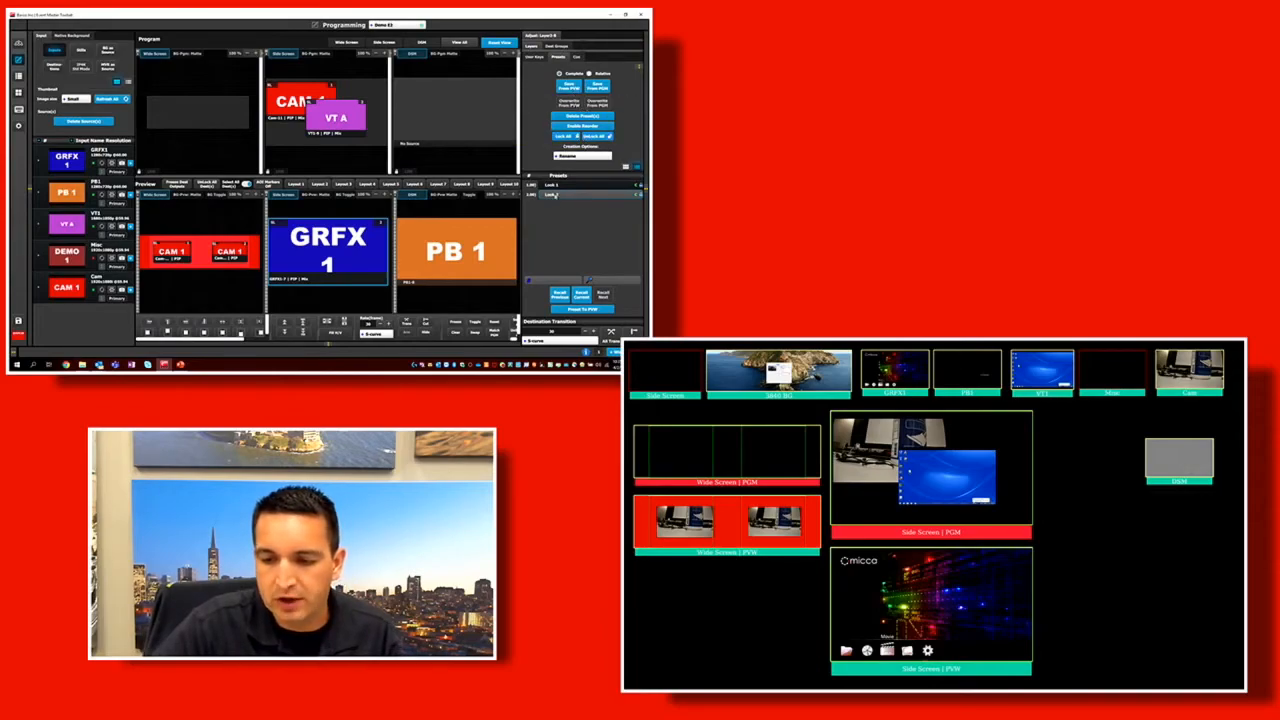
pyautogui.click(598, 136)
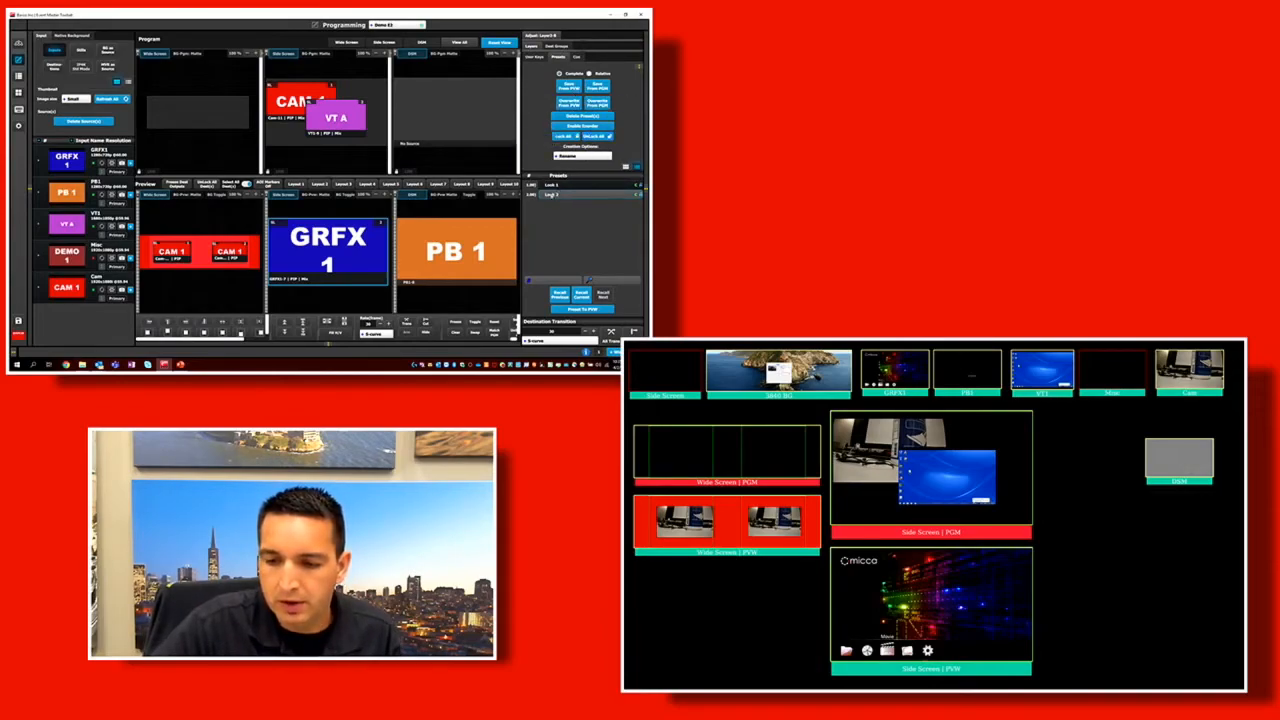
# Select the Look 1 preset and recall it to preview.
pyautogui.click(590, 185)
pyautogui.press('Return')
pyautogui.doubleClick(530, 187)
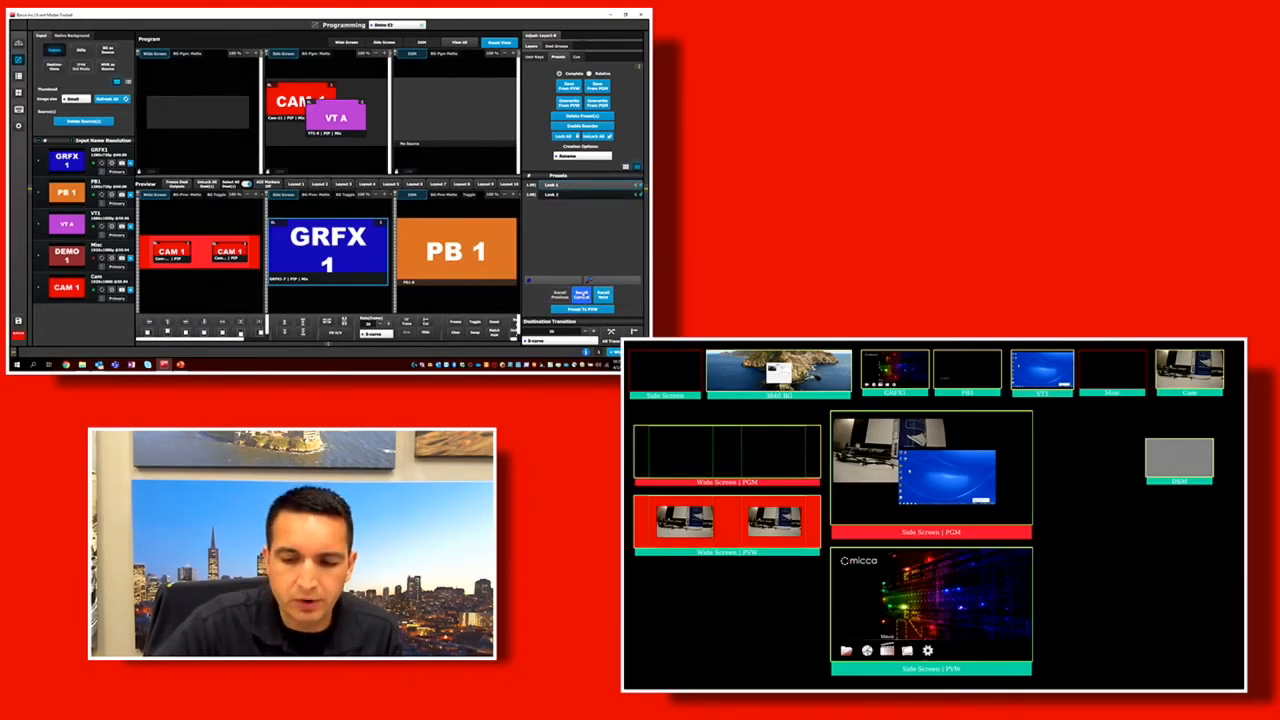
pyautogui.click(581, 294)
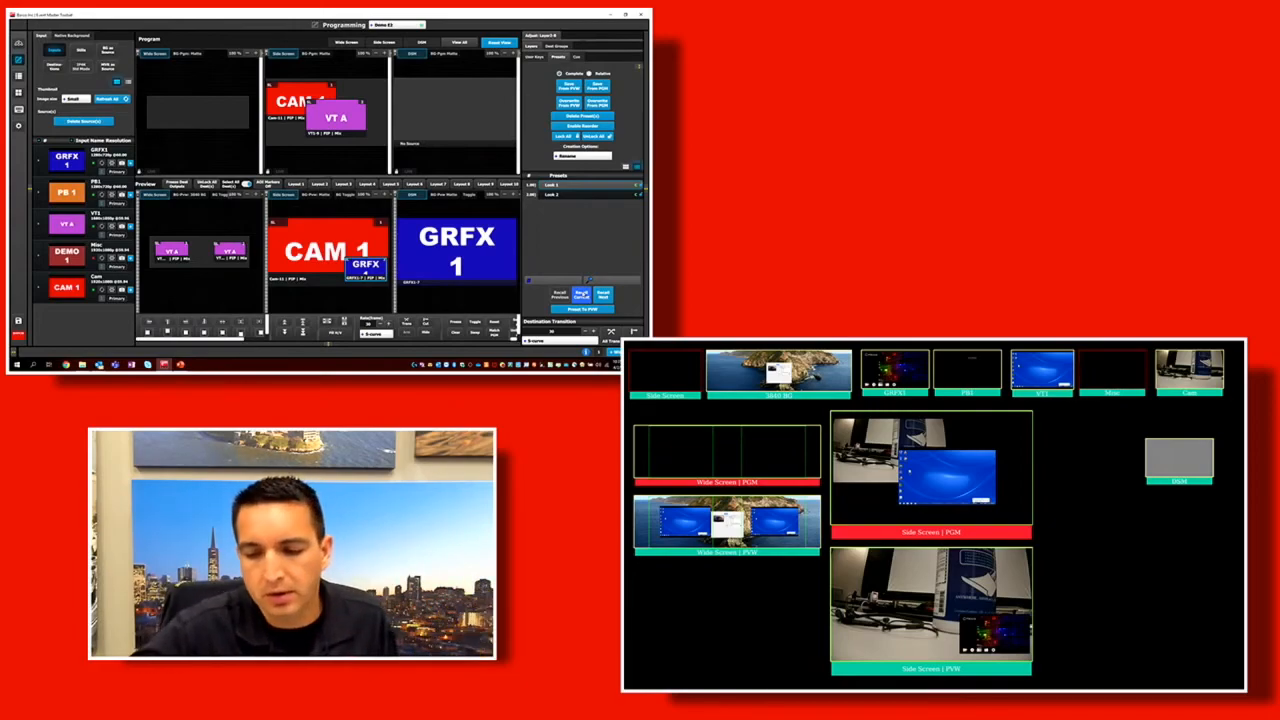
# Recall Look 2 and Look 1 in turn to preview, transitioning all destinations to program after each recall.
pyautogui.click(572, 196)
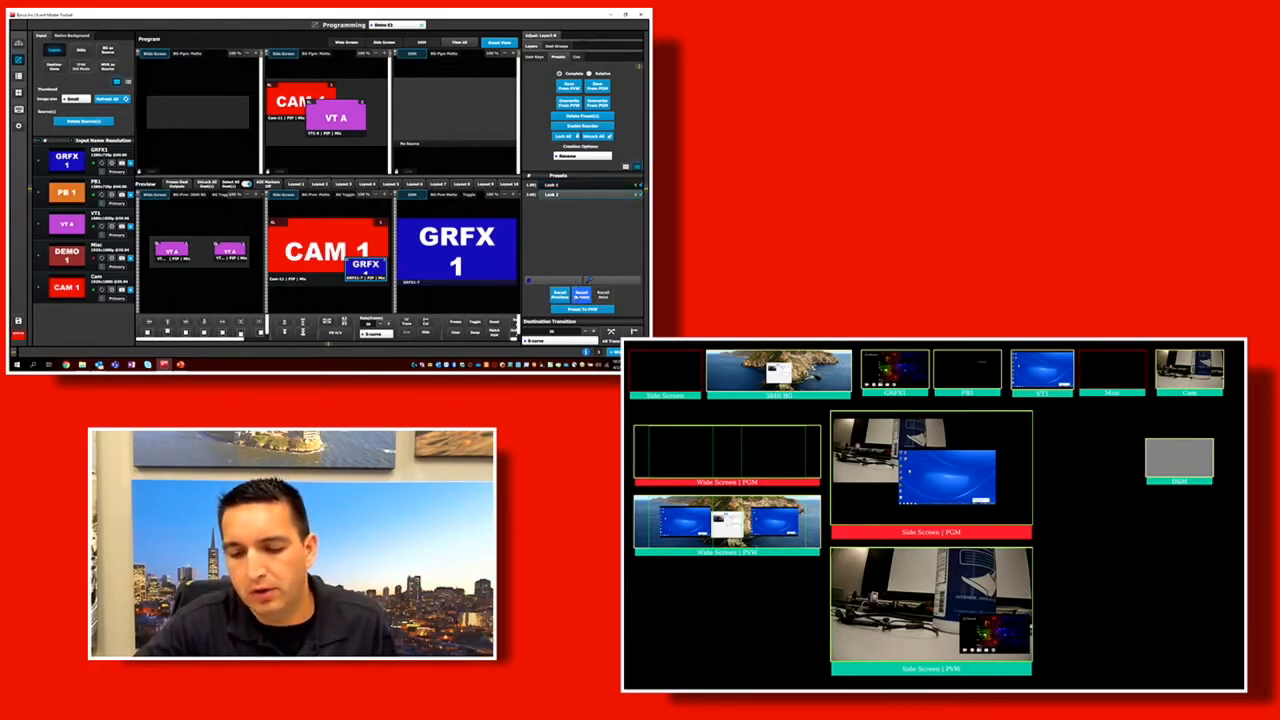
pyautogui.click(581, 295)
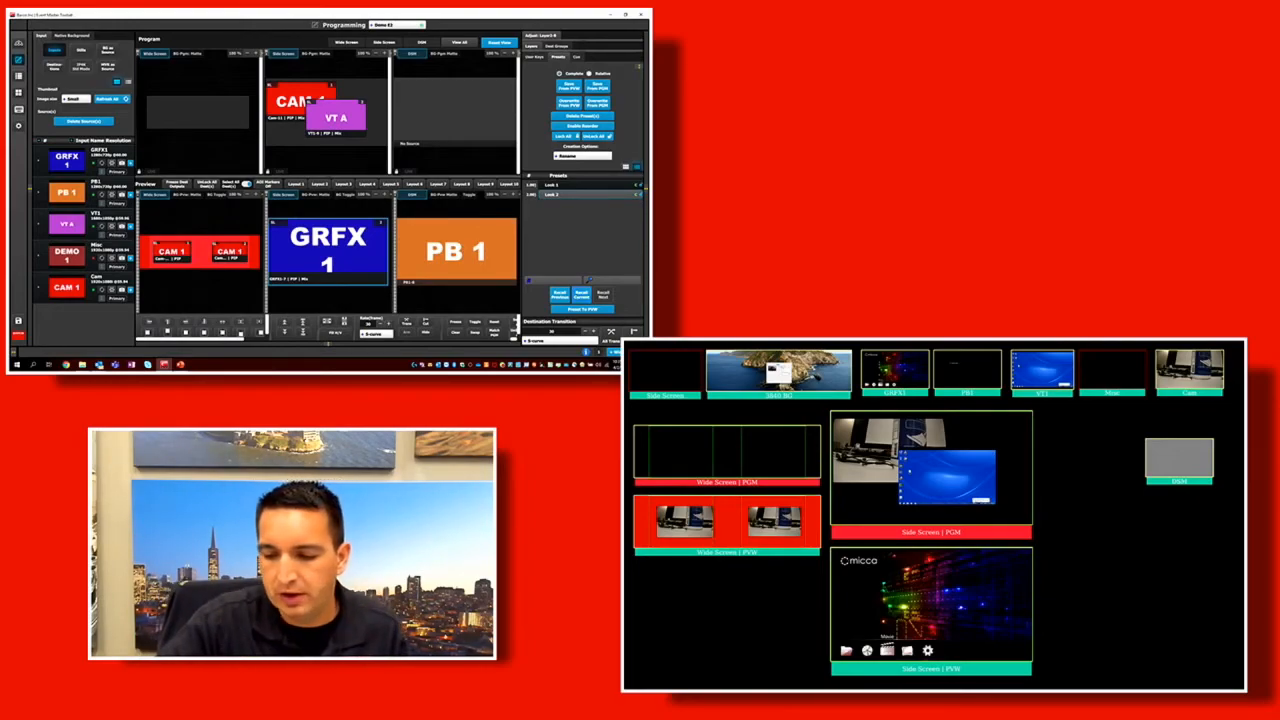
pyautogui.click(611, 331)
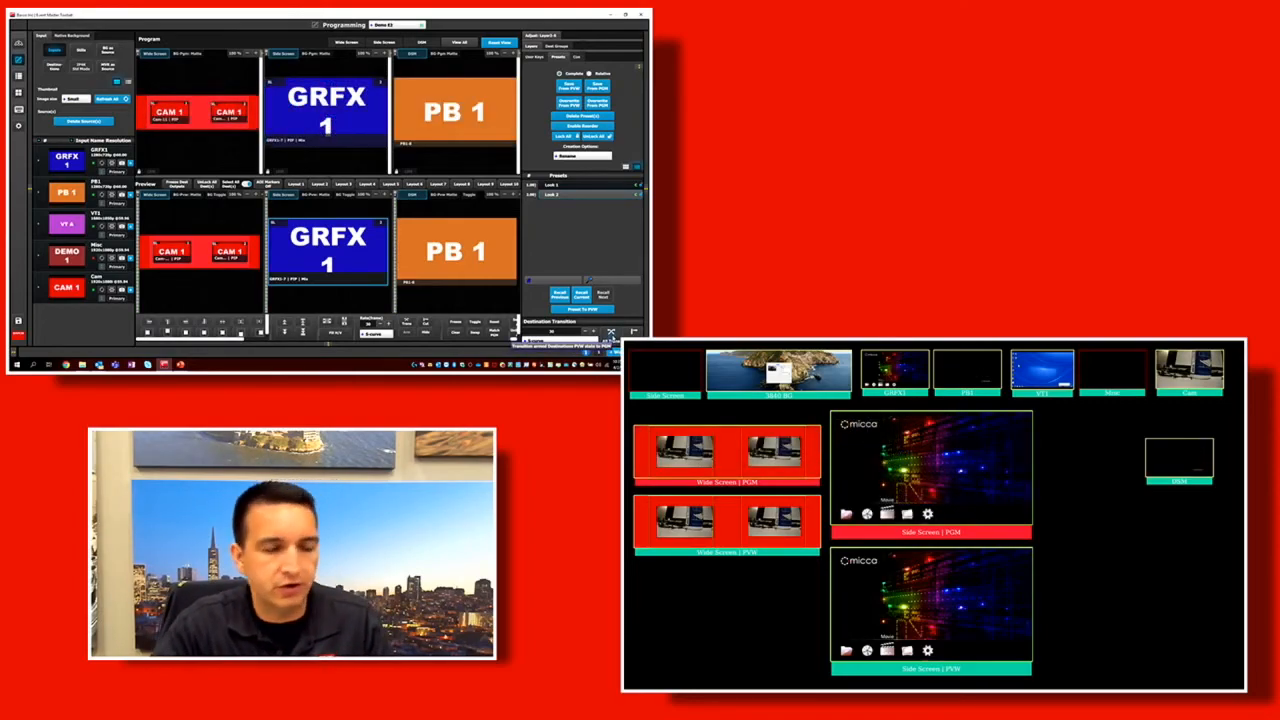
pyautogui.doubleClick(555, 185)
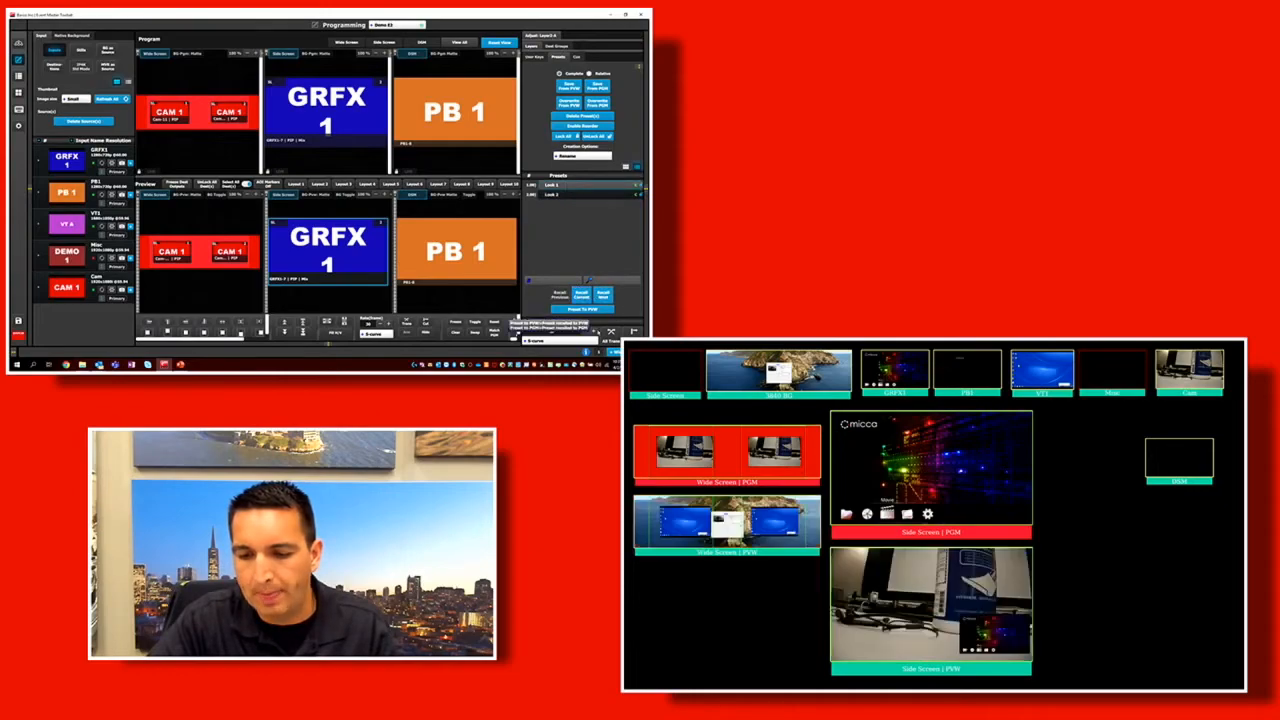
pyautogui.click(611, 331)
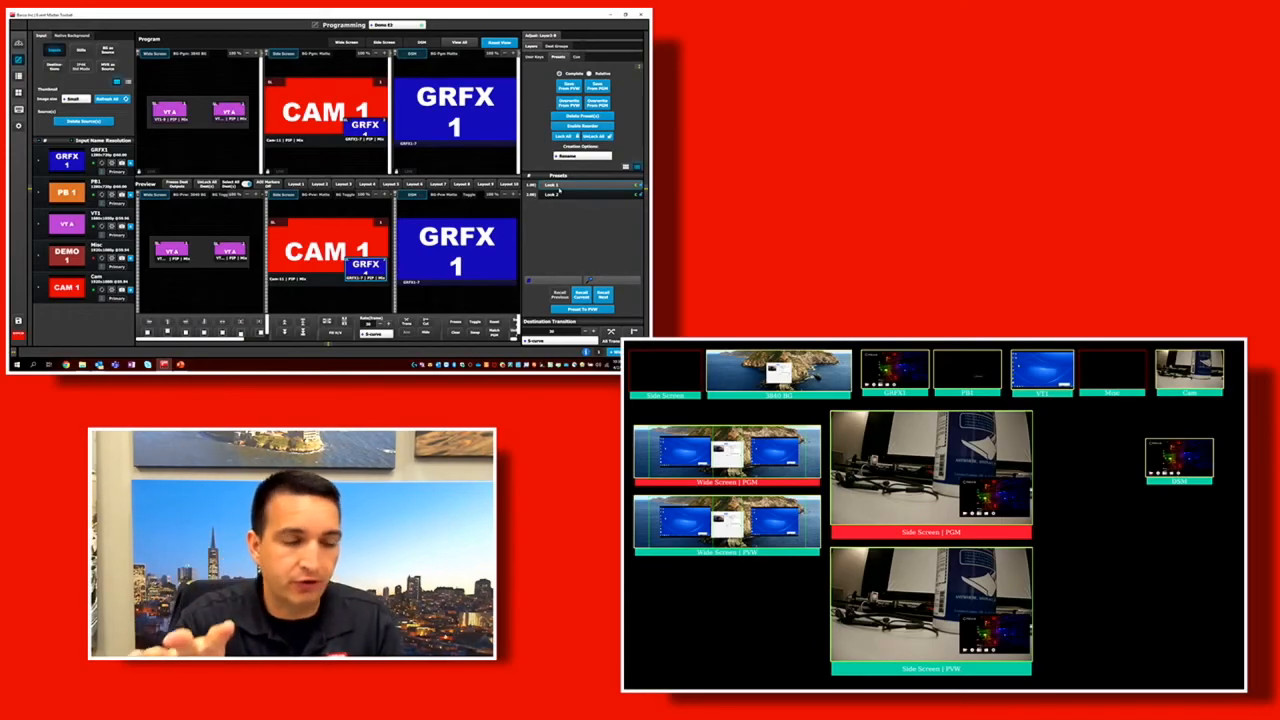
# Recall Look 1 and Look 2 by placing them straight onto preview, and alternately from the presets' thumbnail view.
pyautogui.moveTo(565, 187); pyautogui.dragTo(481, 238)
pyautogui.moveTo(552, 195); pyautogui.dragTo(455, 249)
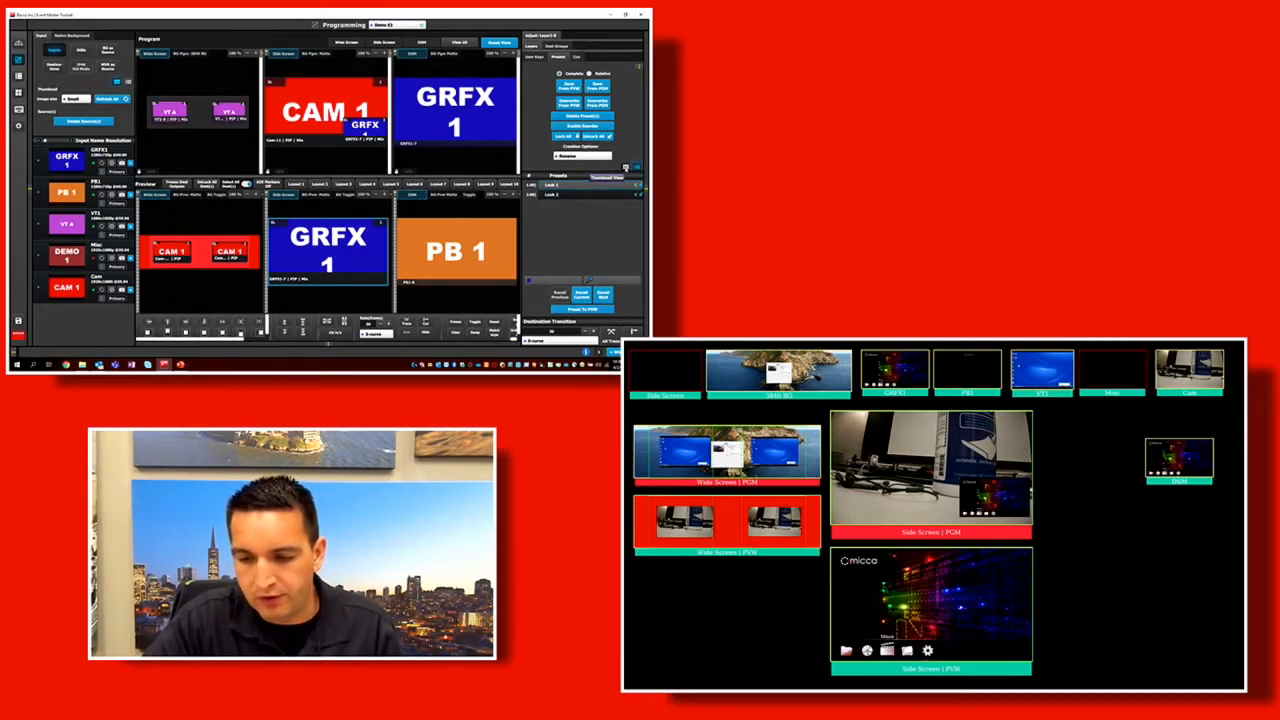
pyautogui.click(625, 168)
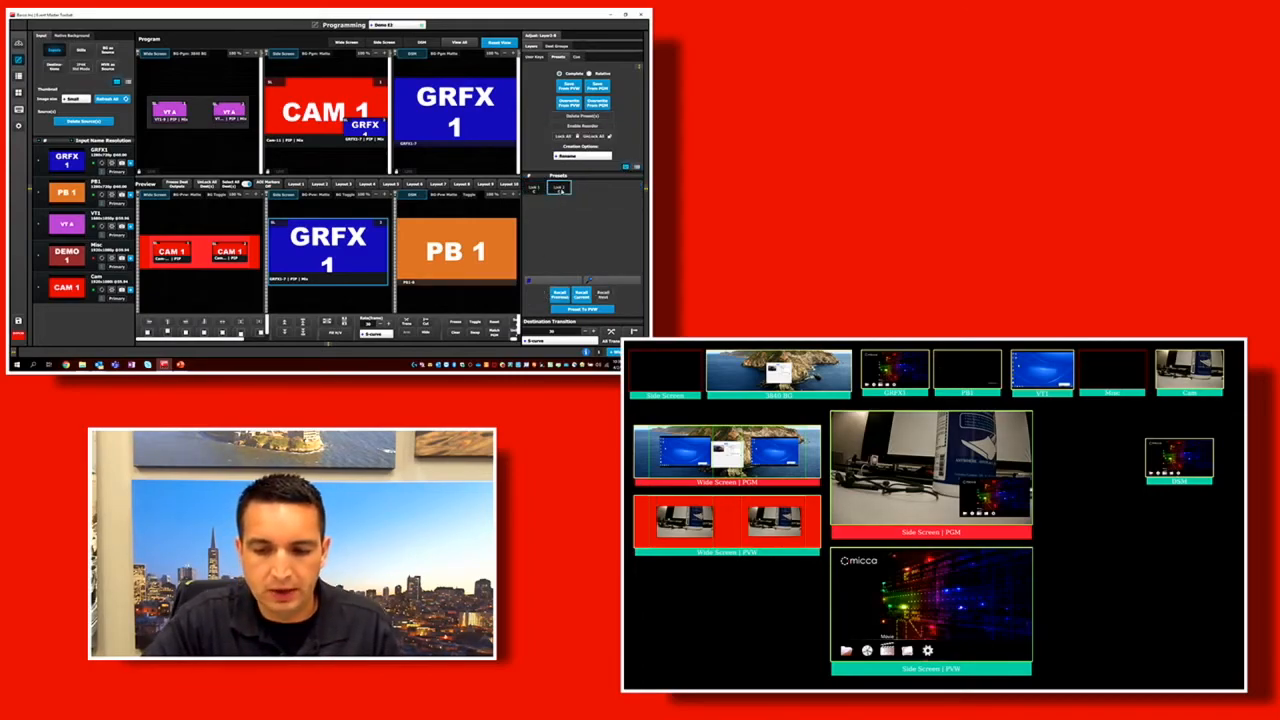
pyautogui.click(535, 188)
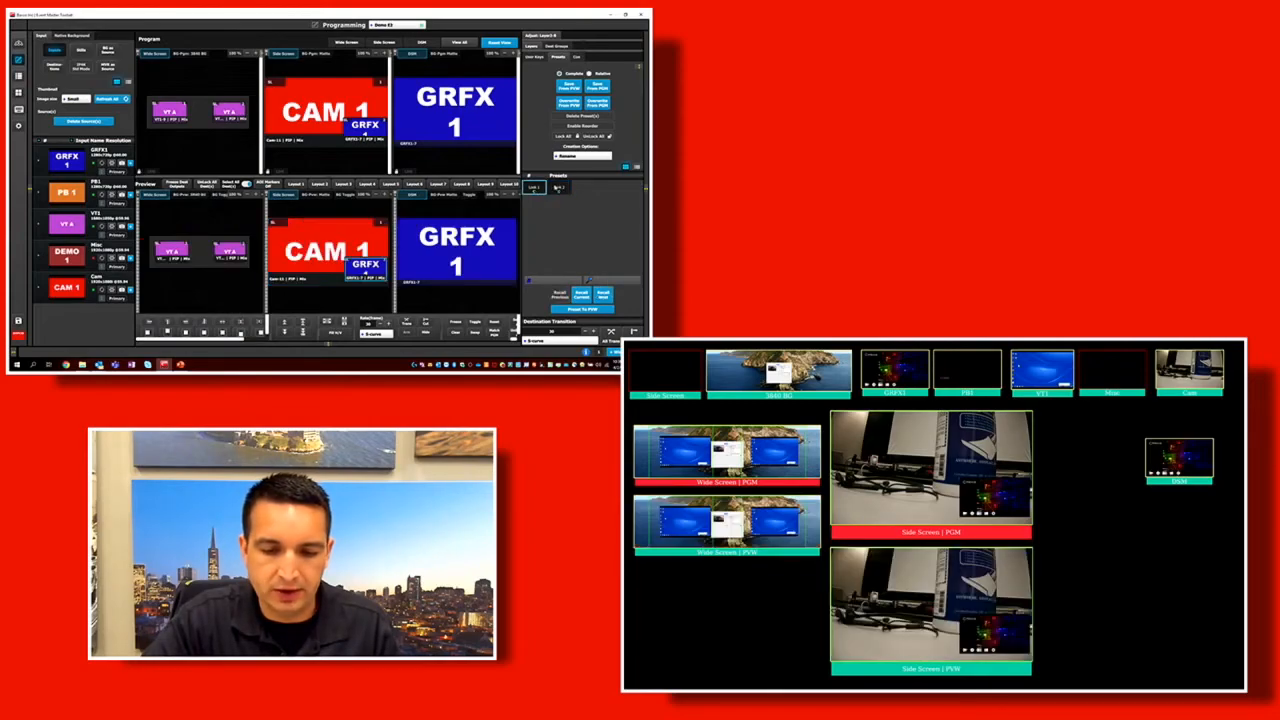
pyautogui.click(560, 188)
pyautogui.click(538, 189)
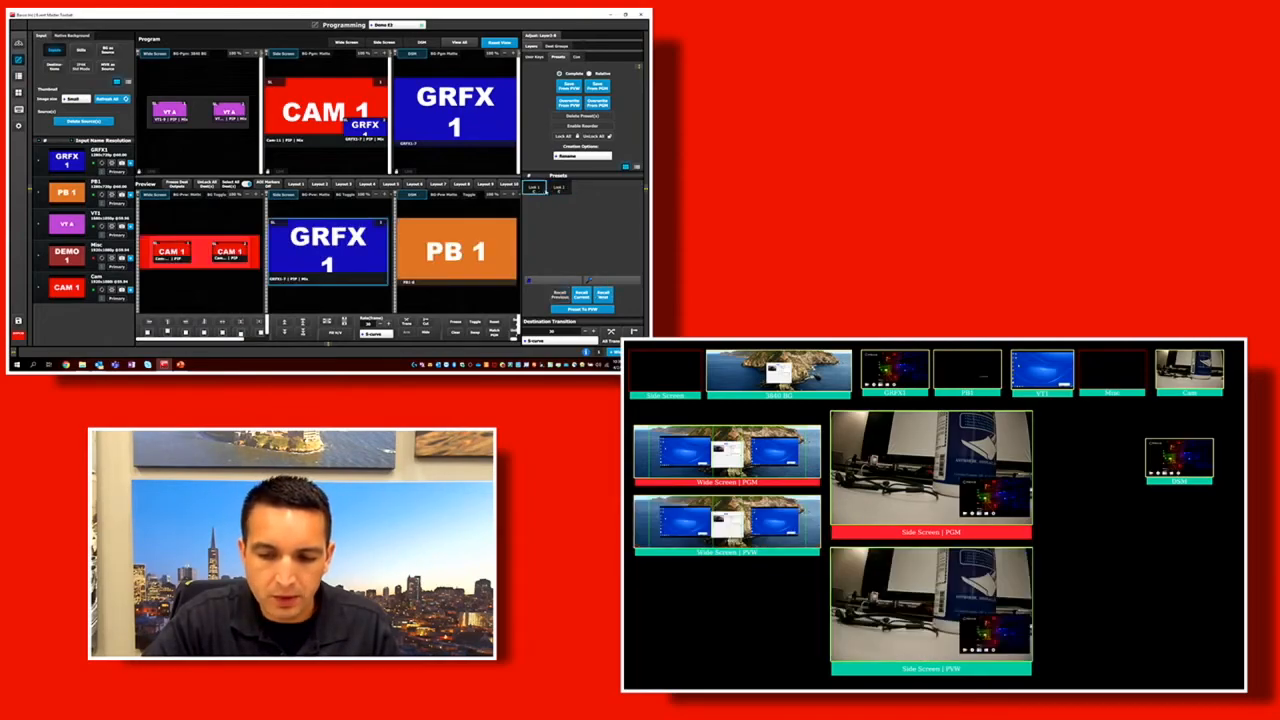
pyautogui.click(560, 188)
pyautogui.click(537, 189)
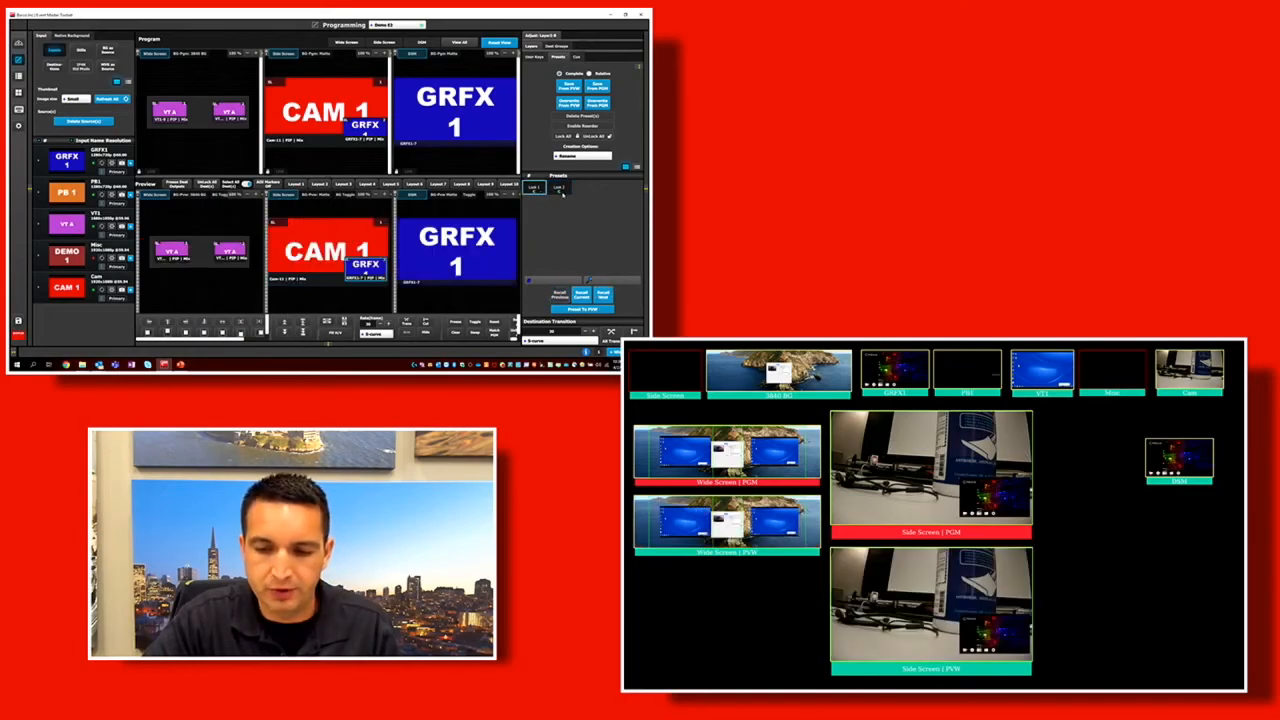
pyautogui.click(560, 188)
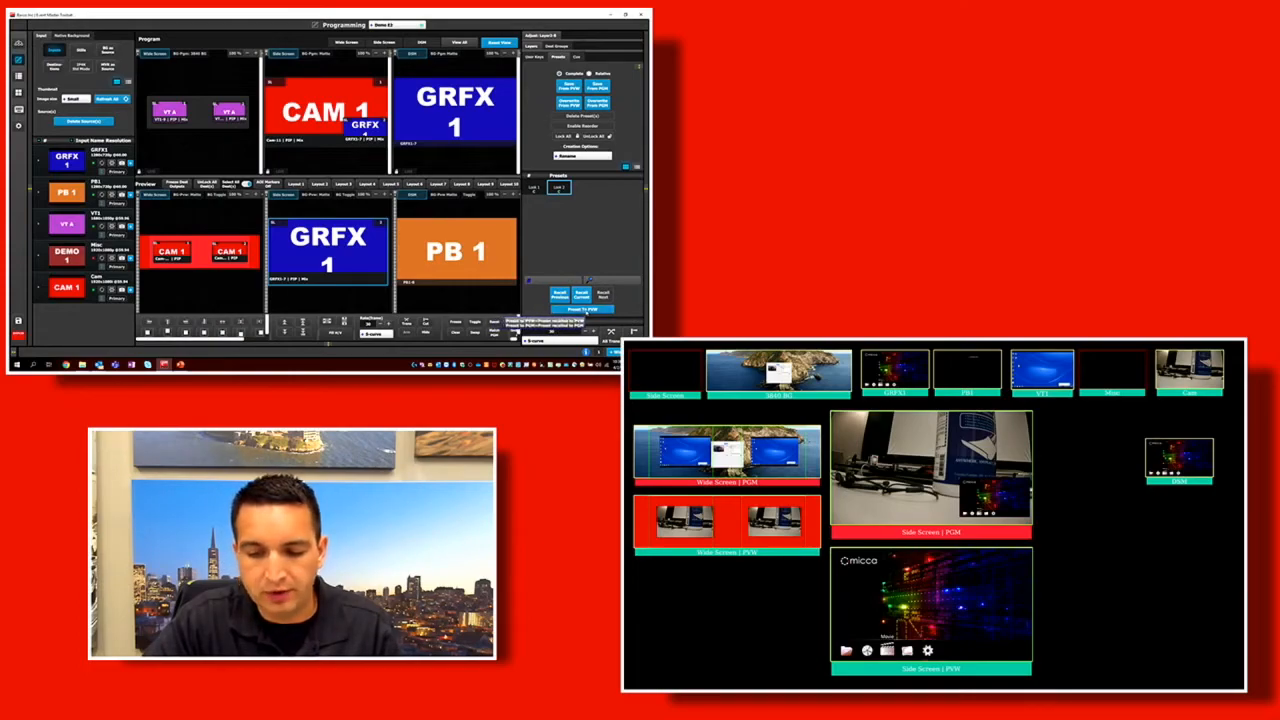
# Recall Look 1 and Look 2 alternately straight to program, and return the presets to preview recall and list view.
pyautogui.click(583, 309)
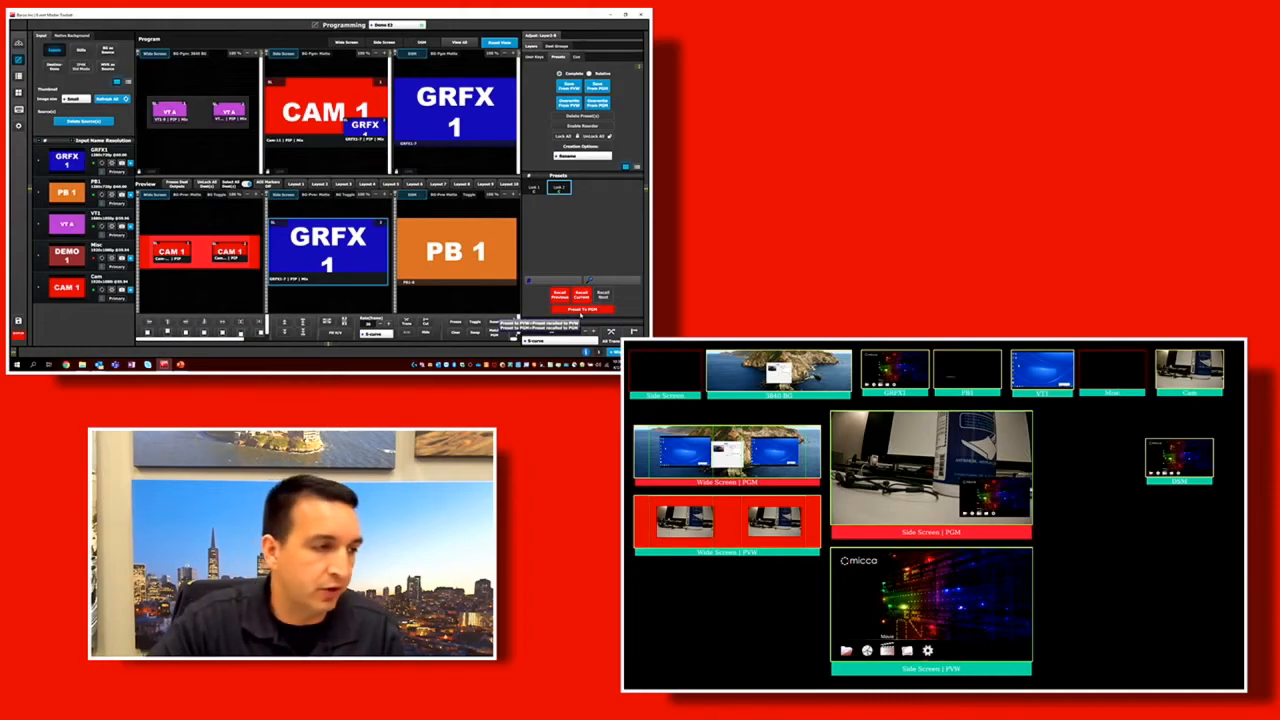
pyautogui.click(536, 190)
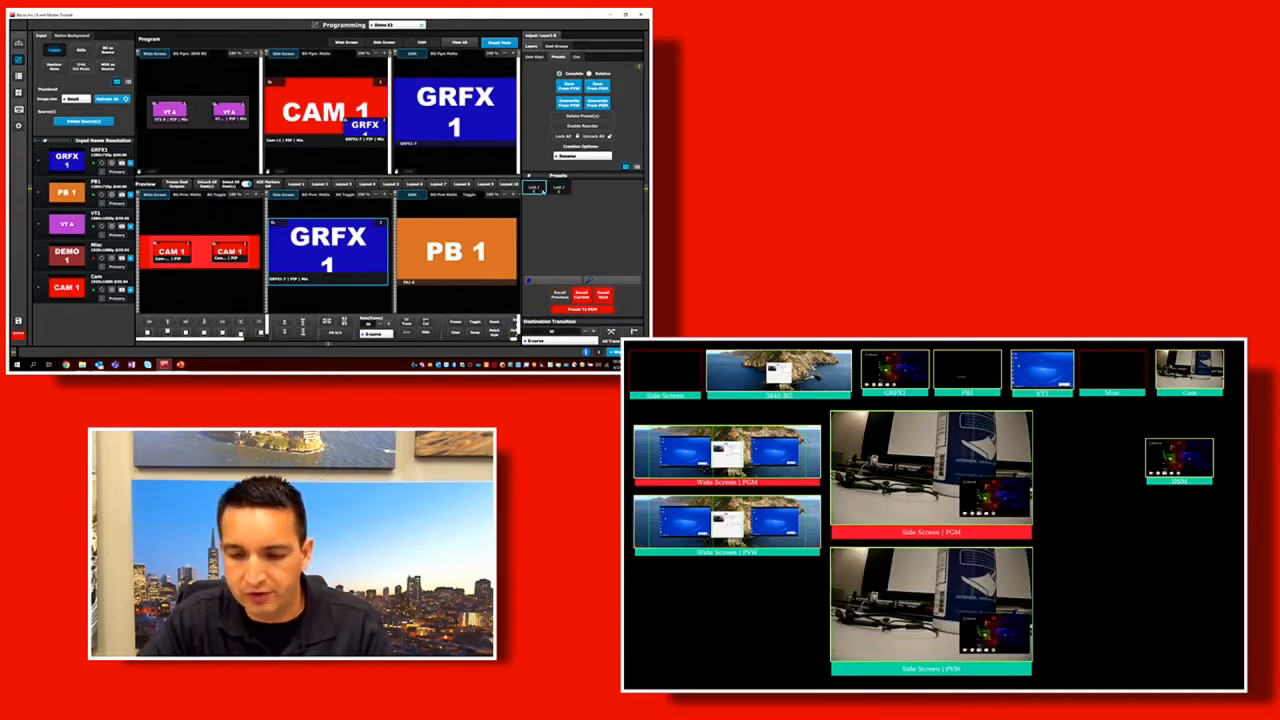
pyautogui.click(557, 192)
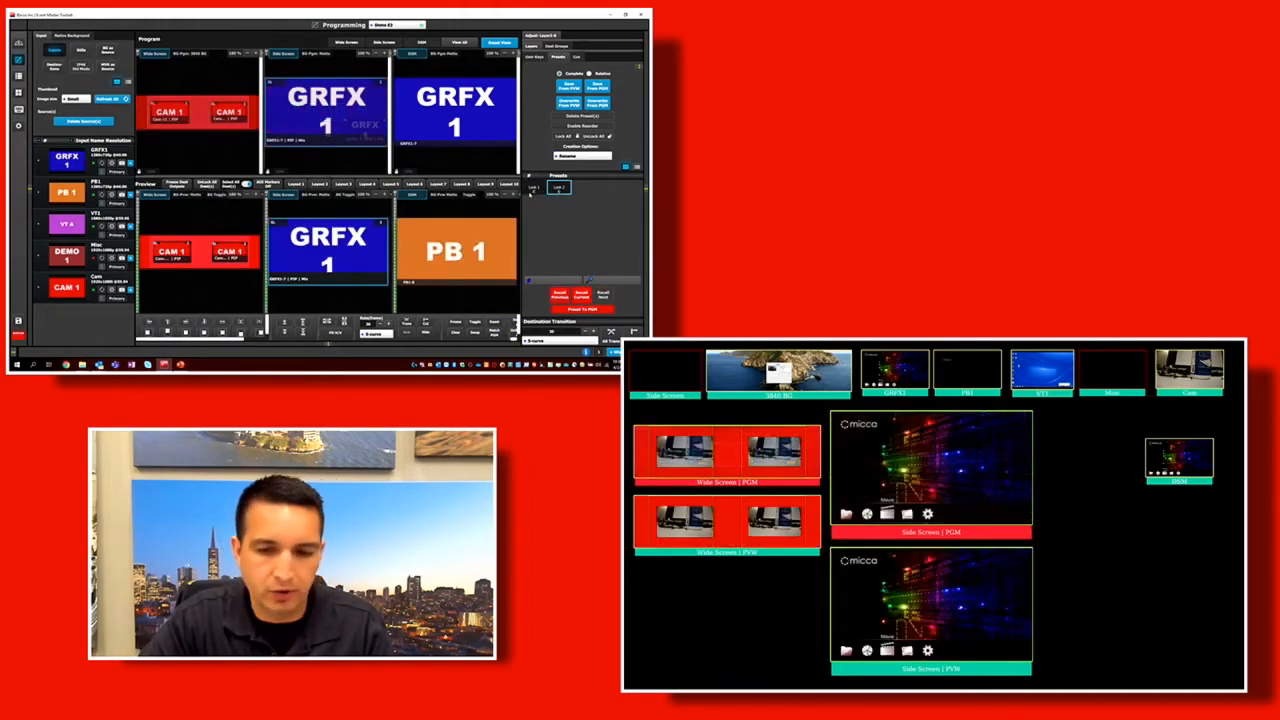
pyautogui.click(536, 190)
pyautogui.click(561, 191)
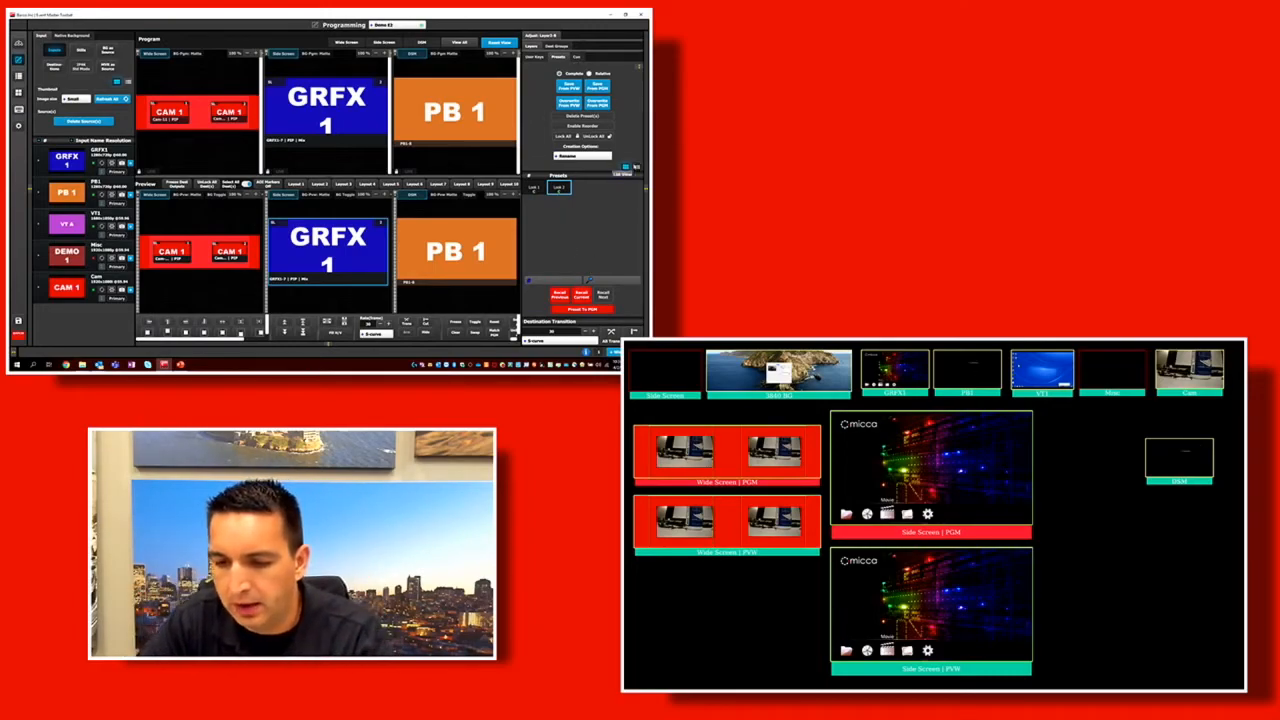
pyautogui.click(579, 310)
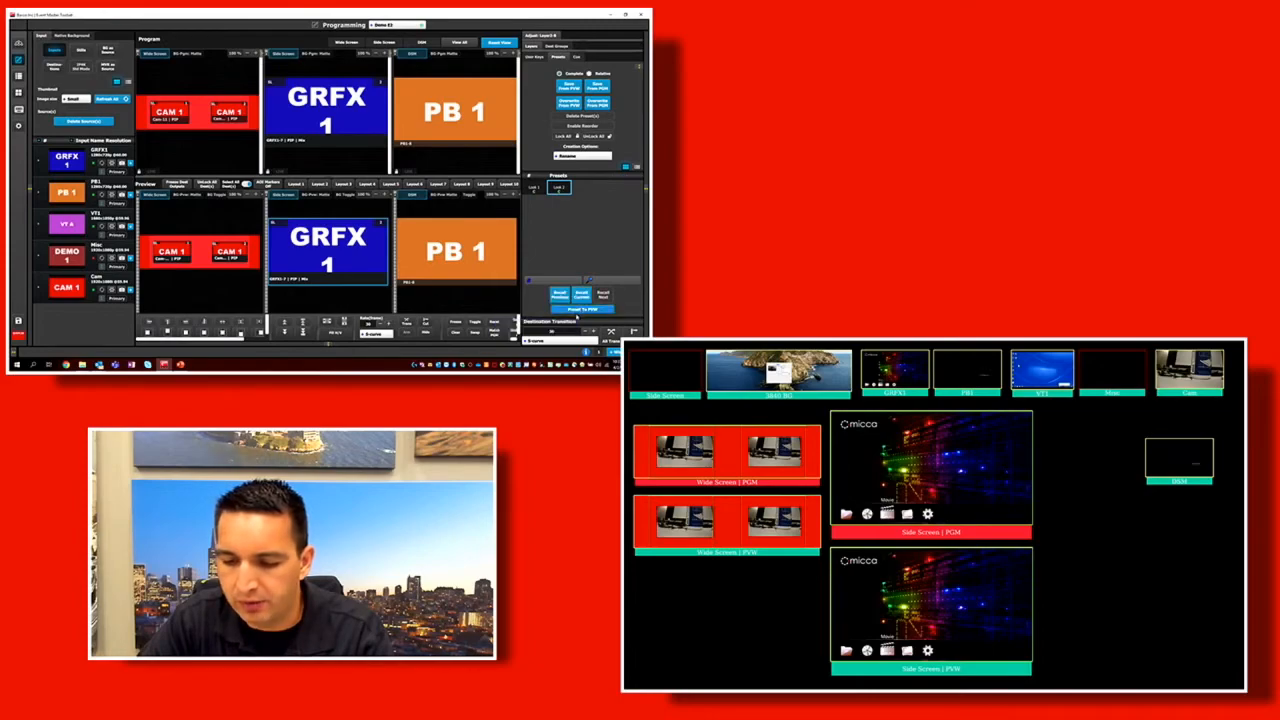
pyautogui.click(638, 169)
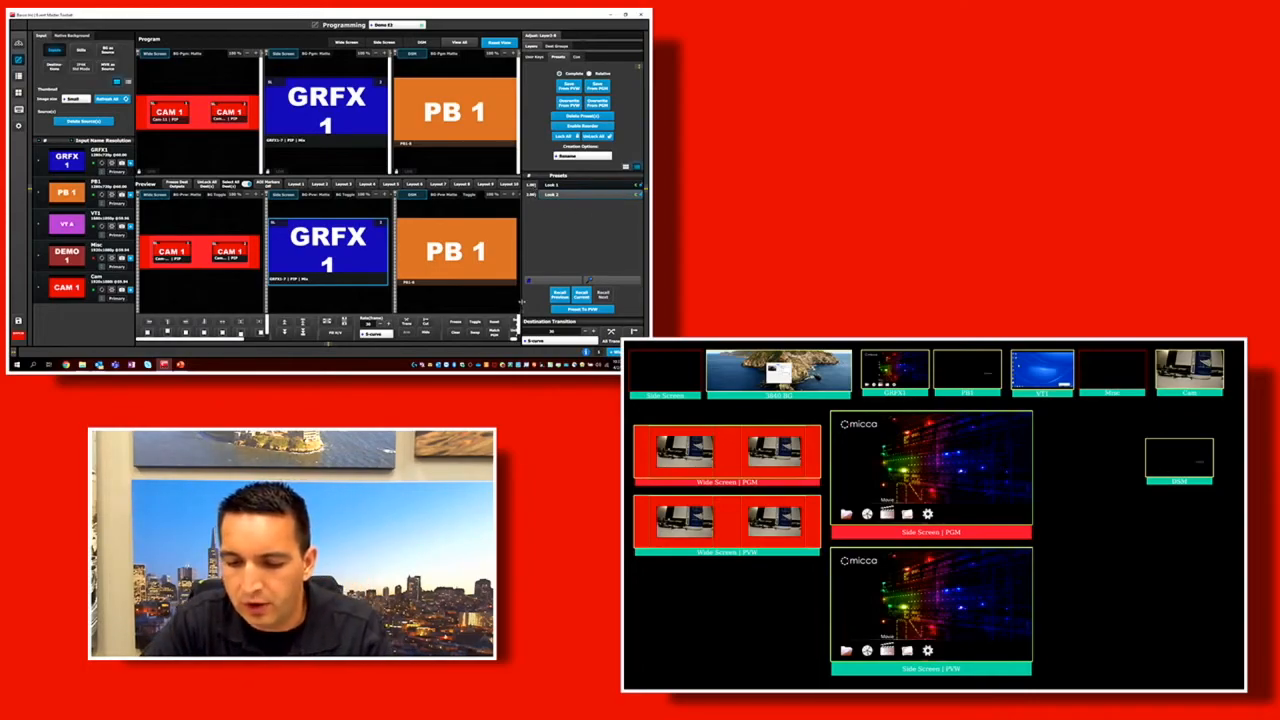
# Widen the destination area to reveal more layer tools, and multi-select the preview's two CAM 1 layers and the GRFX1 layer.
pyautogui.moveTo(521, 300); pyautogui.dragTo(567, 309)
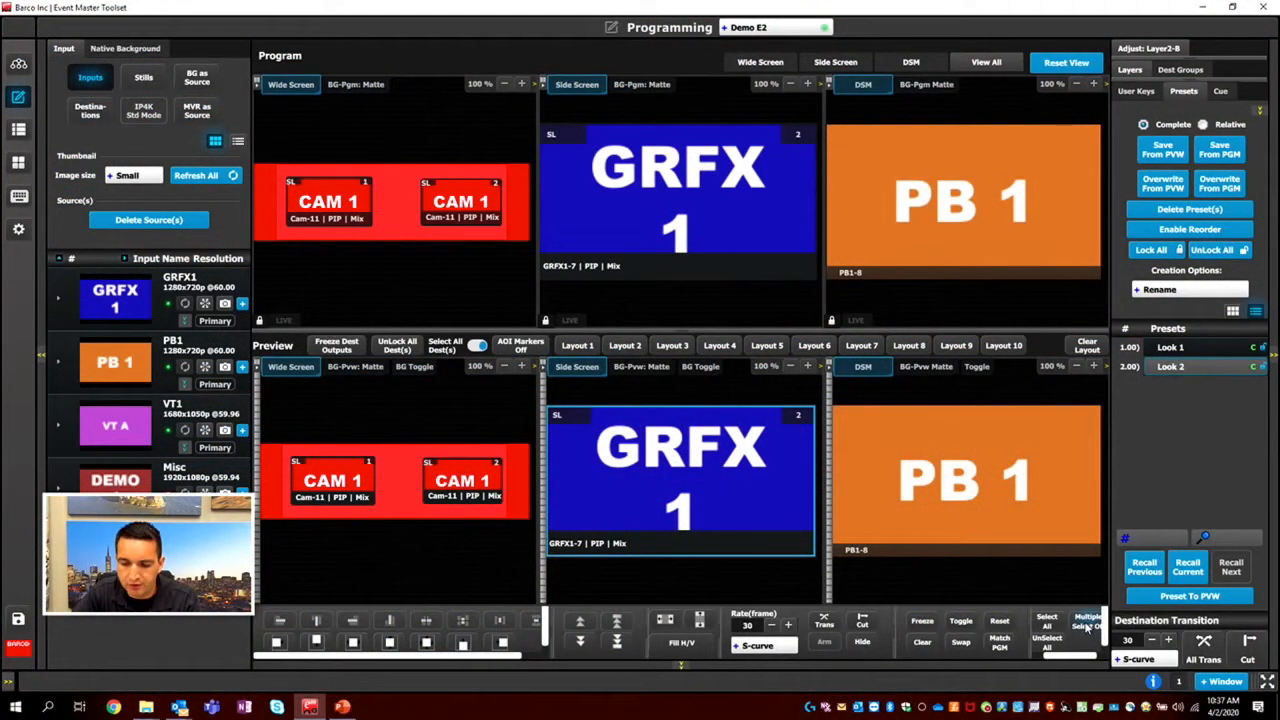
pyautogui.click(1088, 625)
pyautogui.click(455, 482)
pyautogui.click(313, 485)
pyautogui.moveTo(482, 481)
pyautogui.mouseDown()
pyautogui.moveTo(461, 477)
pyautogui.moveTo(491, 503)
pyautogui.moveTo(470, 484)
pyautogui.mouseUp()
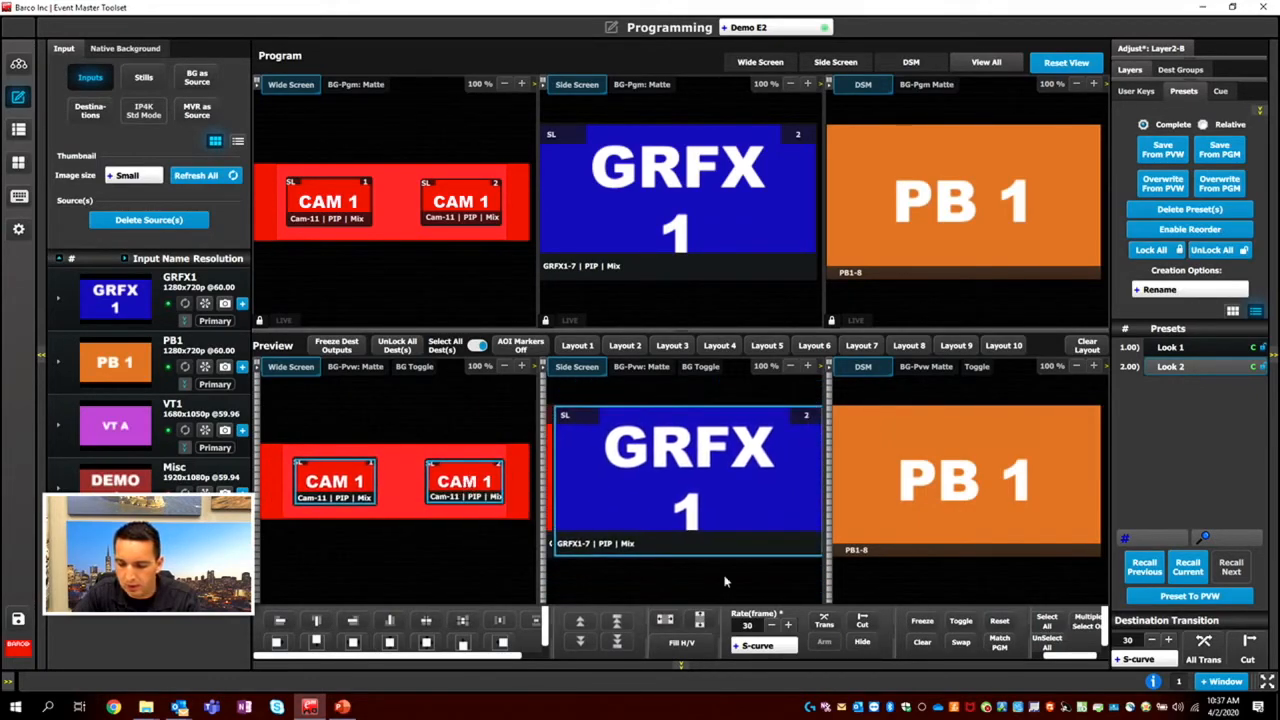
# Try unselecting everything, and select all layers on preview and clear them.
pyautogui.click(1046, 640)
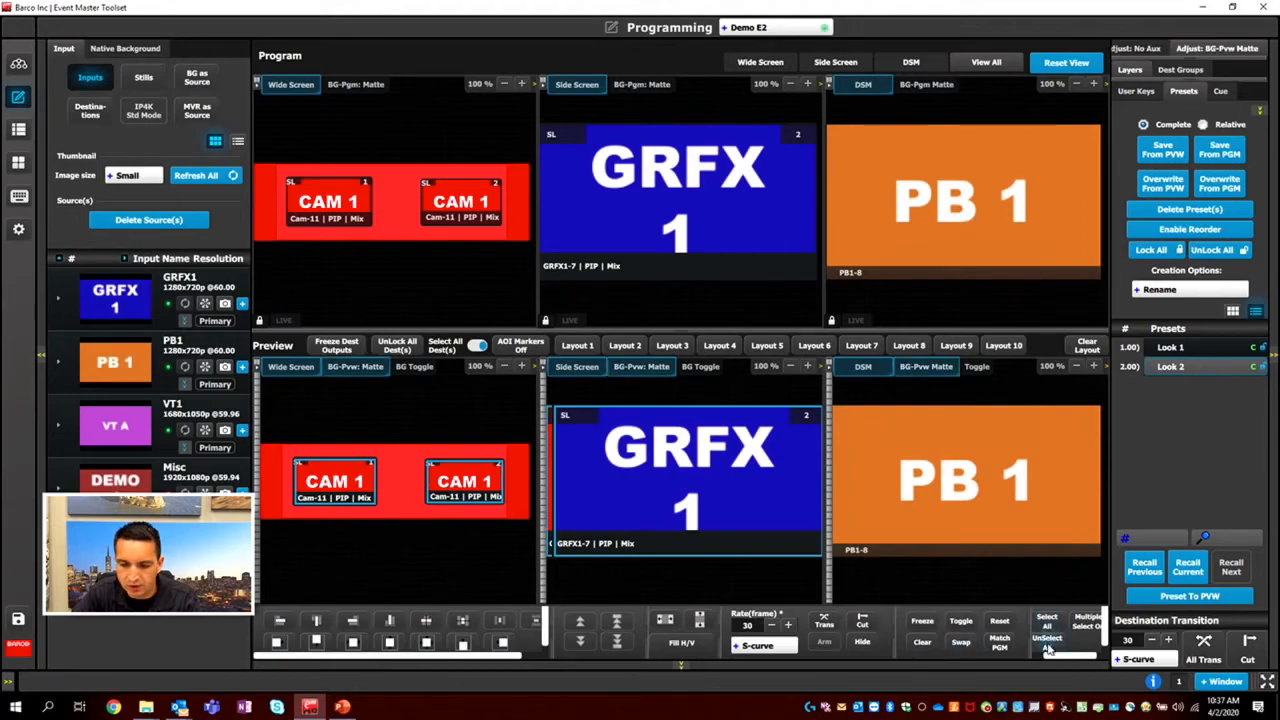
pyautogui.click(1048, 647)
pyautogui.click(1047, 624)
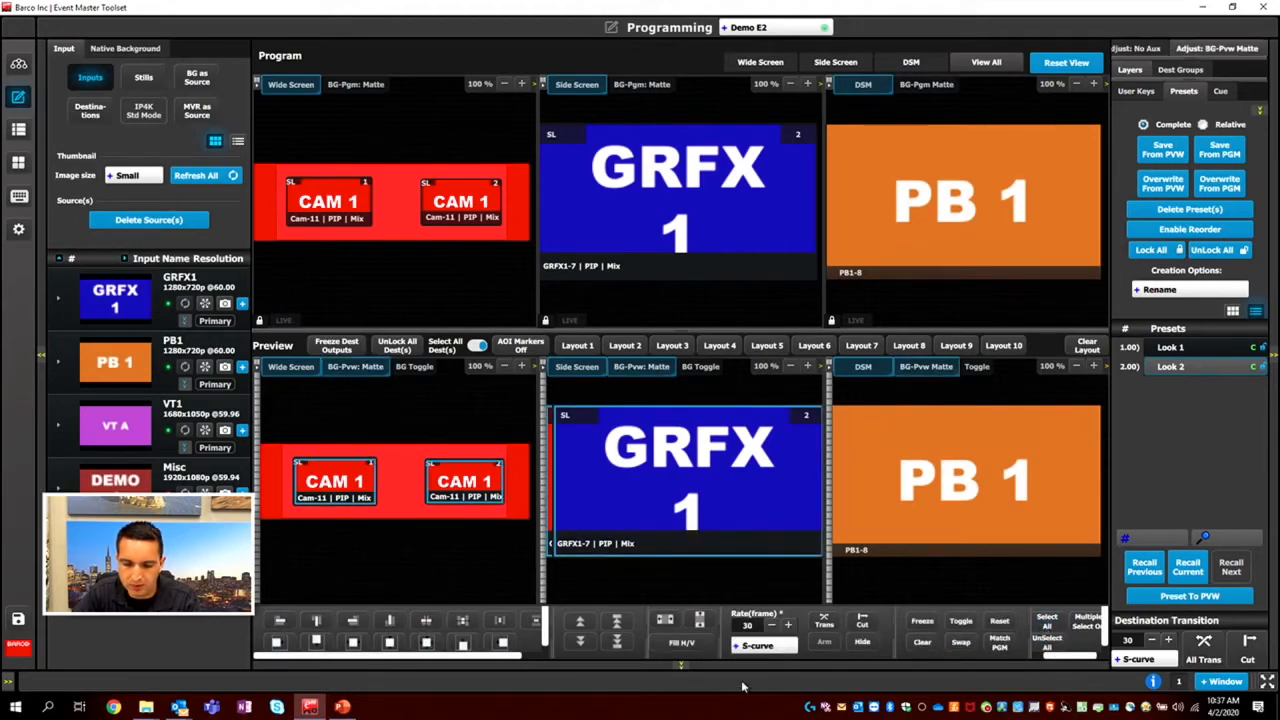
pyautogui.click(922, 642)
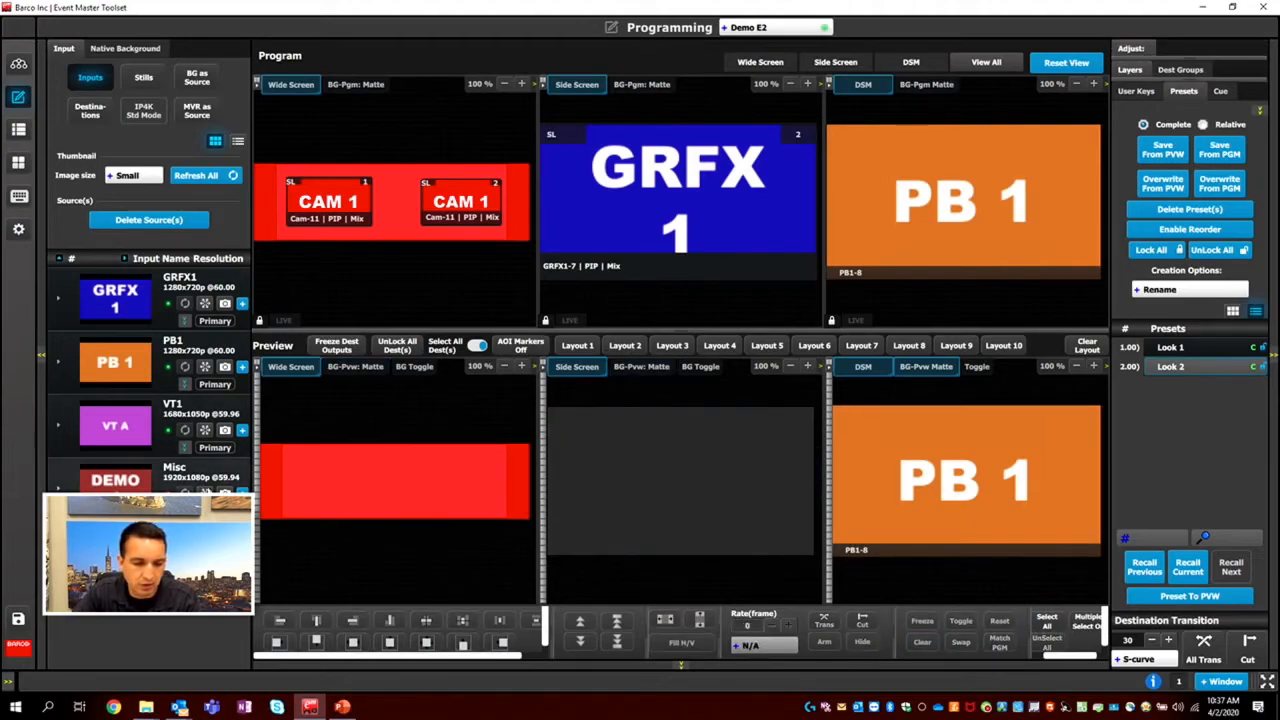
# Transition the cleared preview to program, and bring the Look 2 content back to program on all destinations.
pyautogui.click(372, 370)
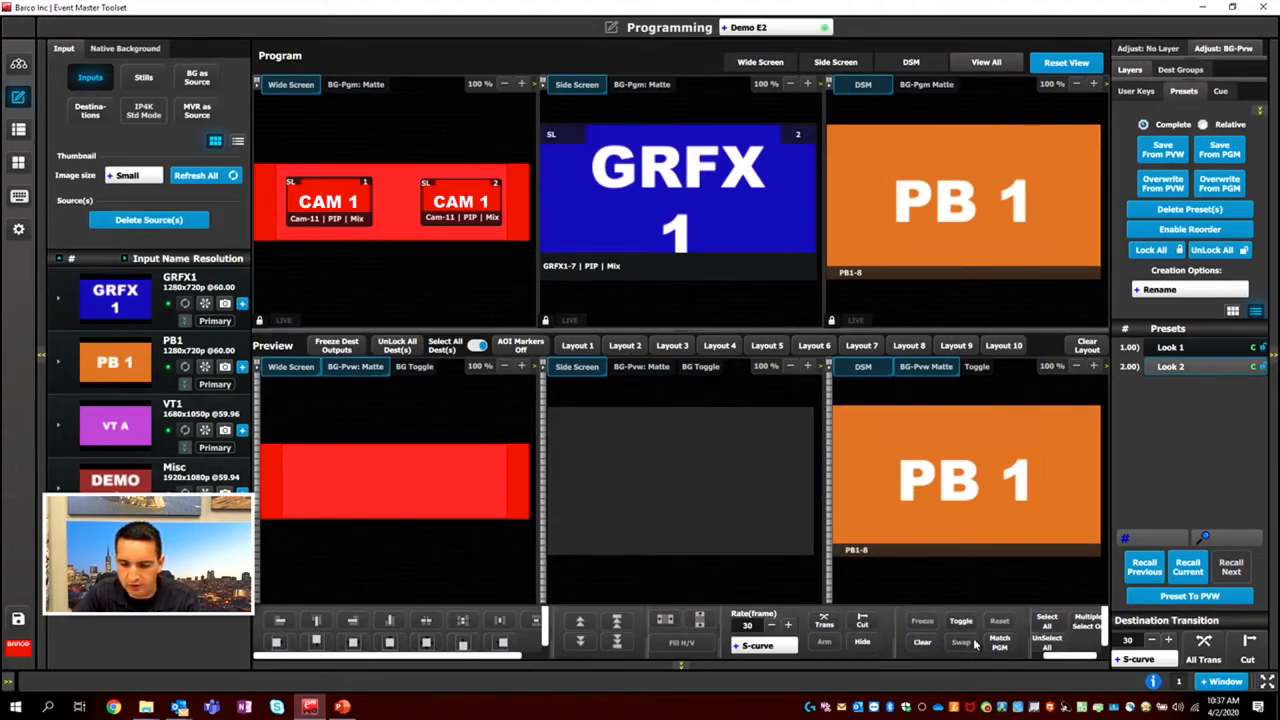
pyautogui.click(1203, 659)
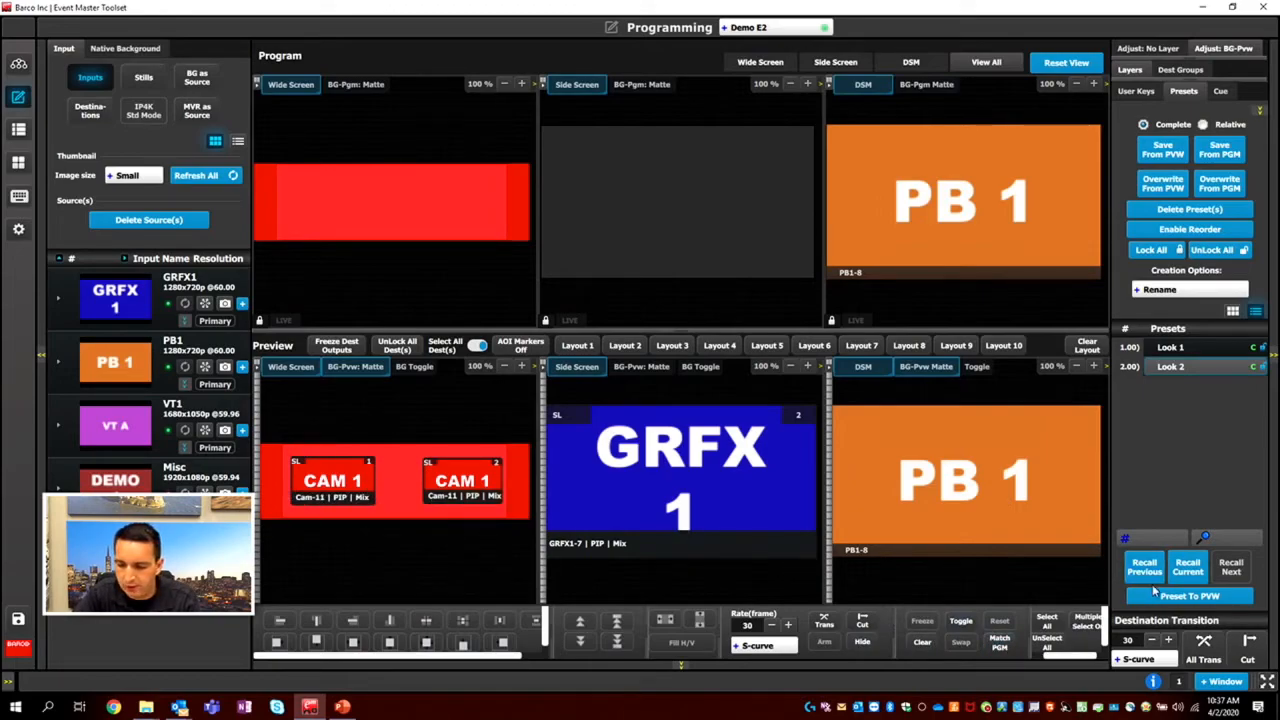
pyautogui.click(1203, 648)
# Move the two CAM 1 layers out of place on Wide Screen preview, match them to program and unselect all.
pyautogui.moveTo(295, 480); pyautogui.dragTo(522, 426)
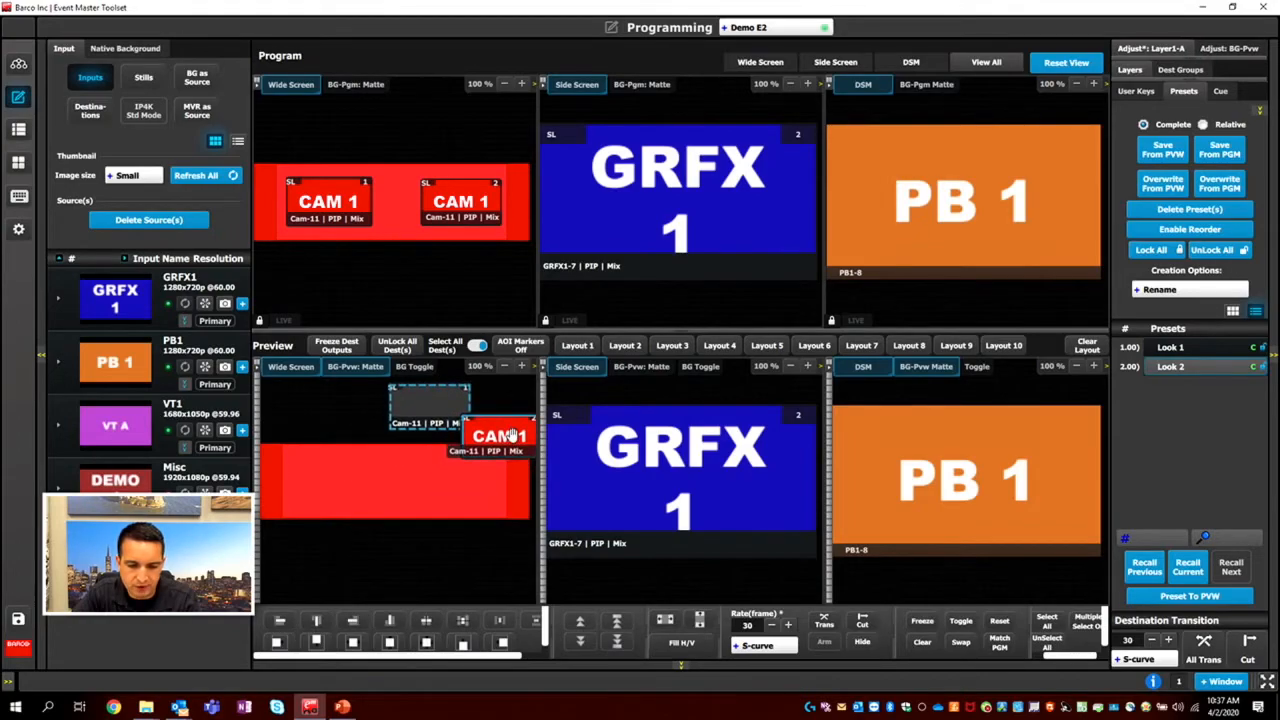
pyautogui.click(999, 642)
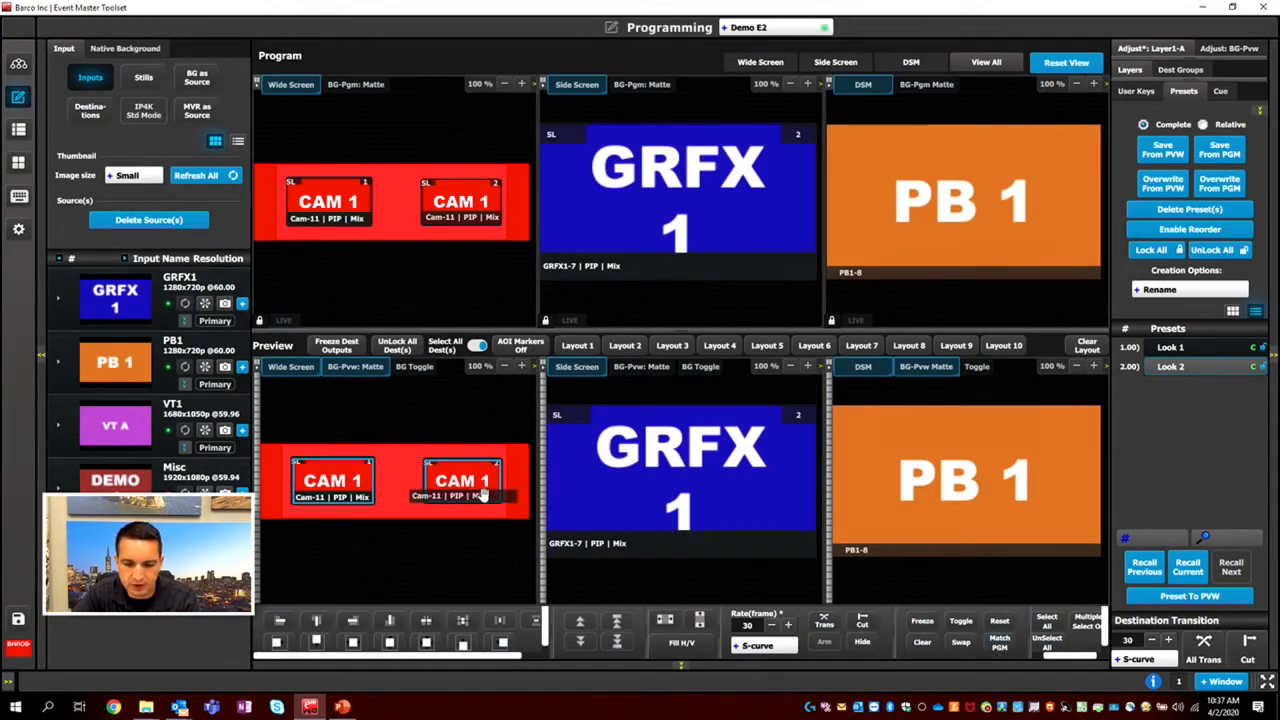
pyautogui.click(1047, 646)
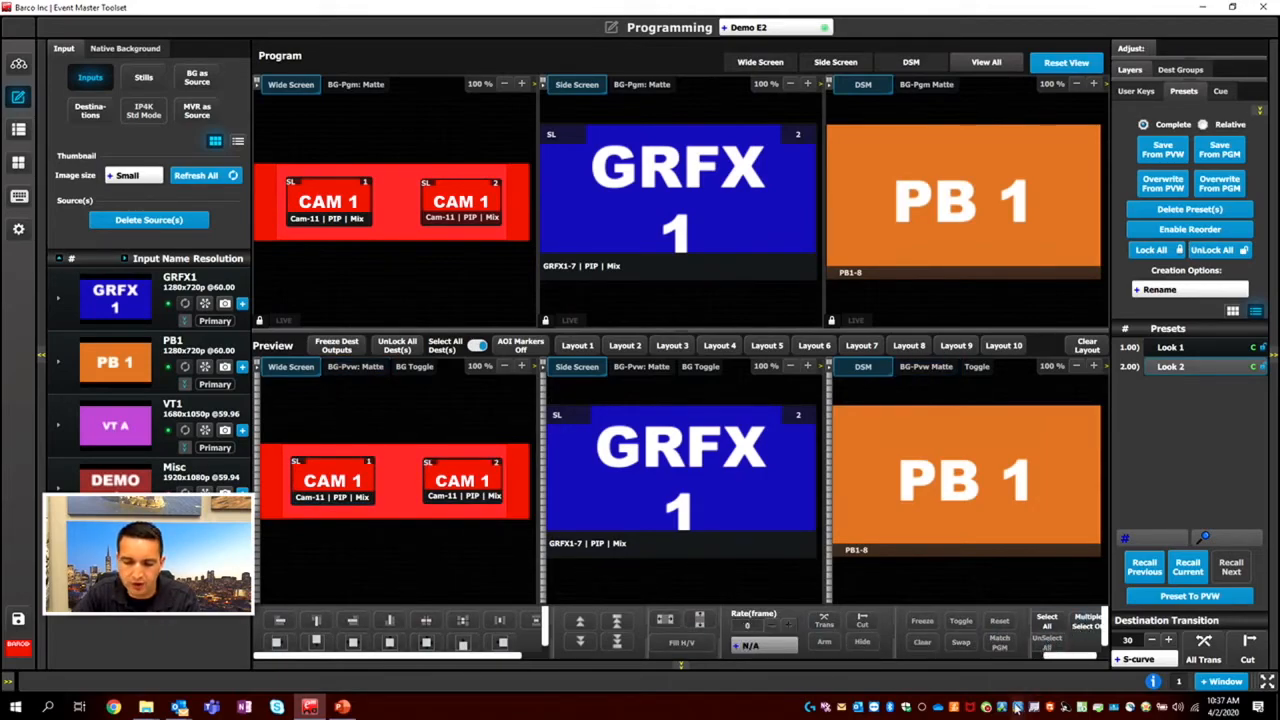
# Clear the second CAM 1 layer from Wide Screen preview, and freeze and unfreeze the remaining CAM 1 layer.
pyautogui.click(450, 487)
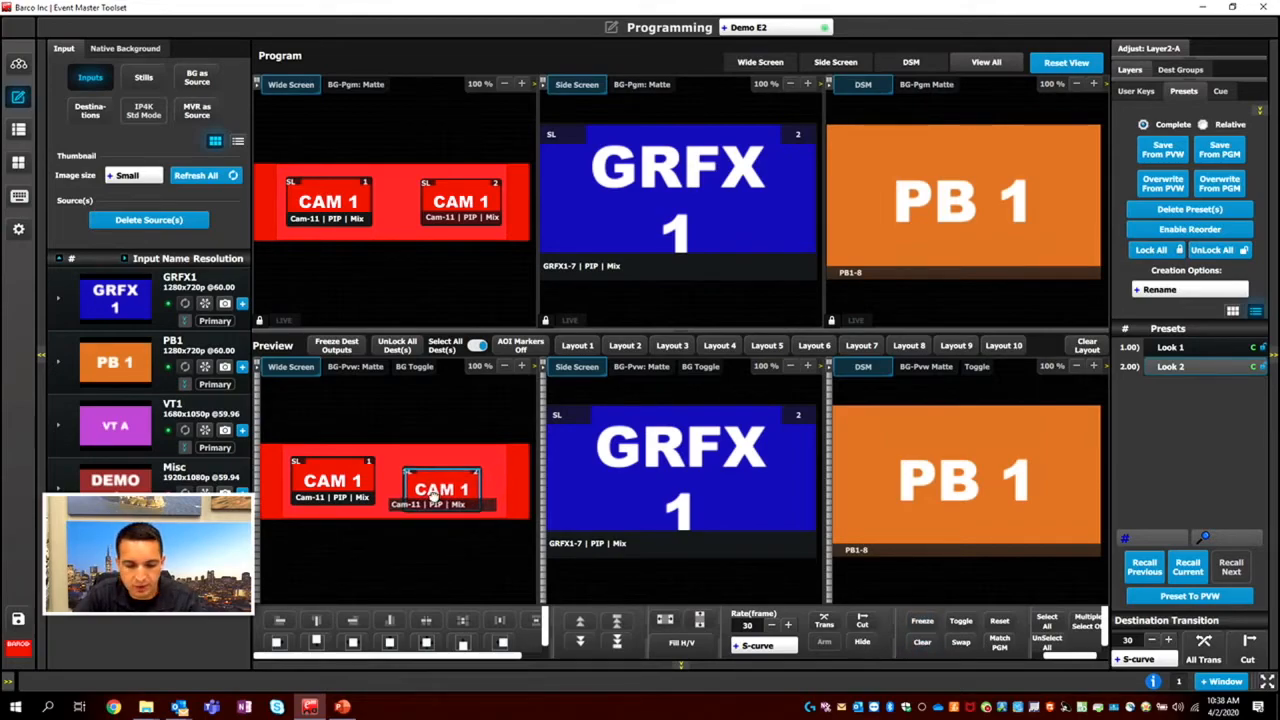
pyautogui.click(924, 643)
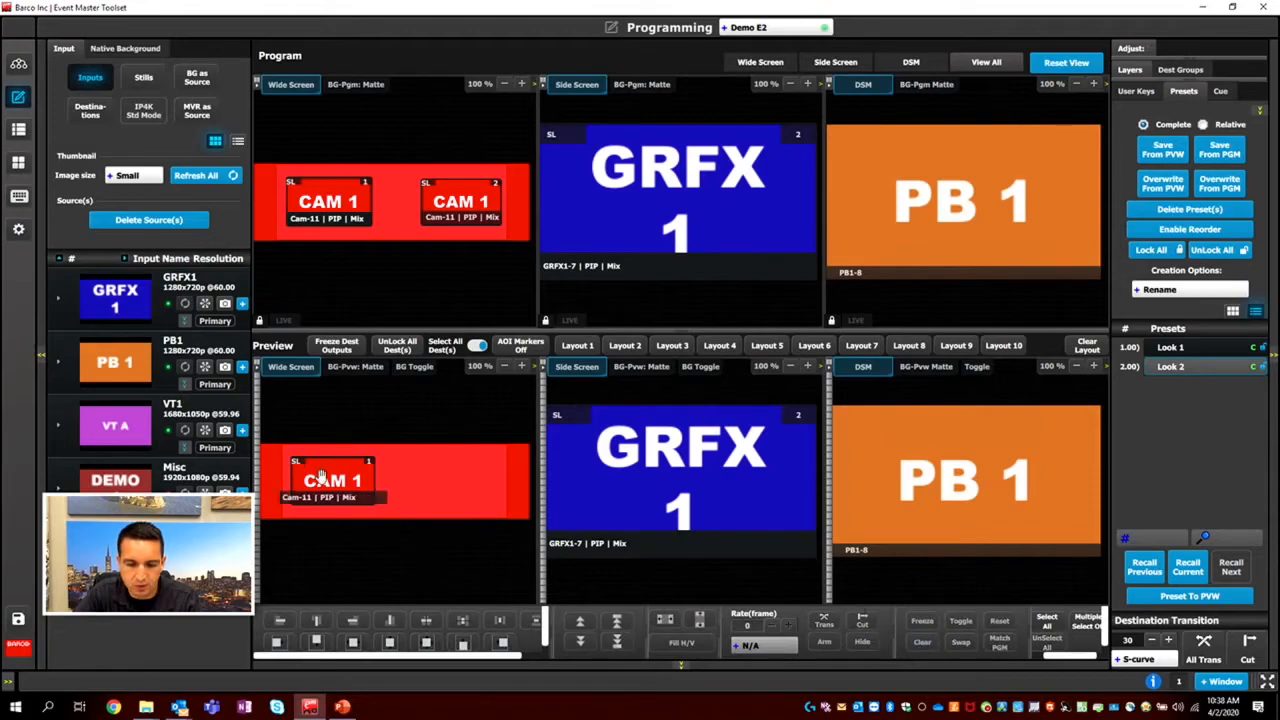
pyautogui.click(918, 624)
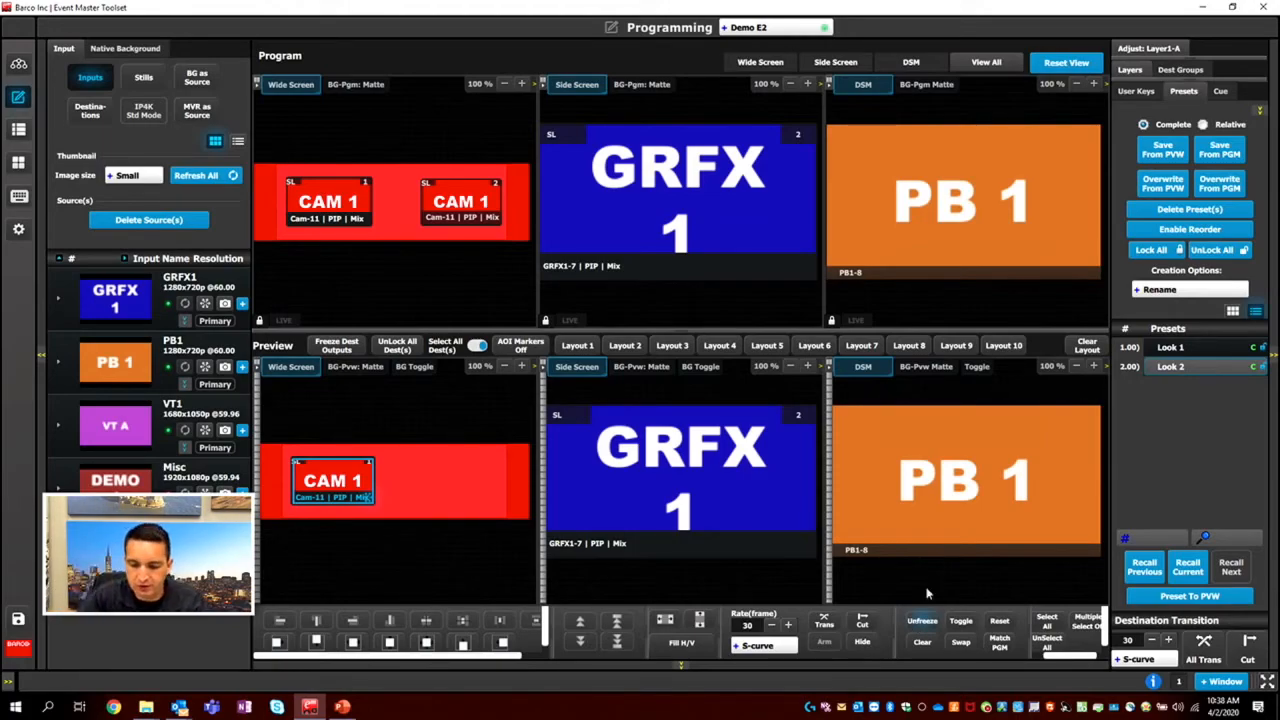
pyautogui.click(922, 621)
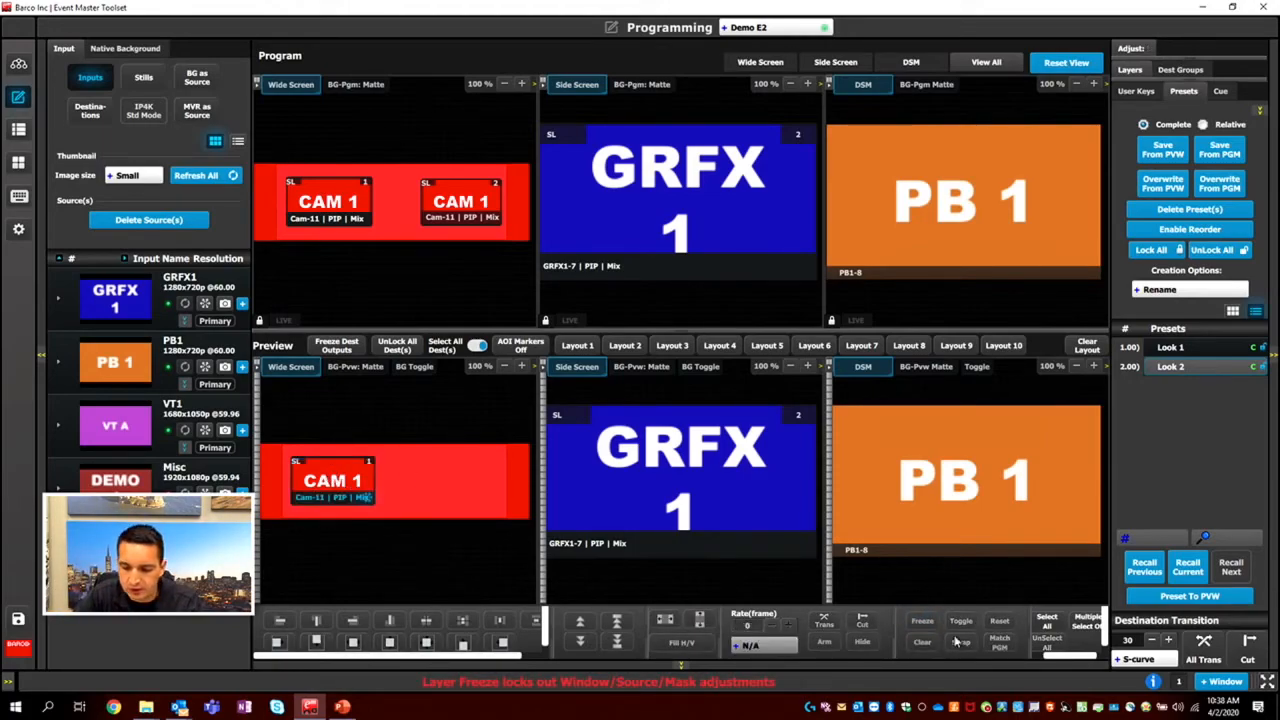
# Move the remaining CAM 1 layer to the middle of Wide Screen preview and replace its source with Misc.
pyautogui.click(365, 474)
pyautogui.moveTo(368, 472); pyautogui.dragTo(426, 473)
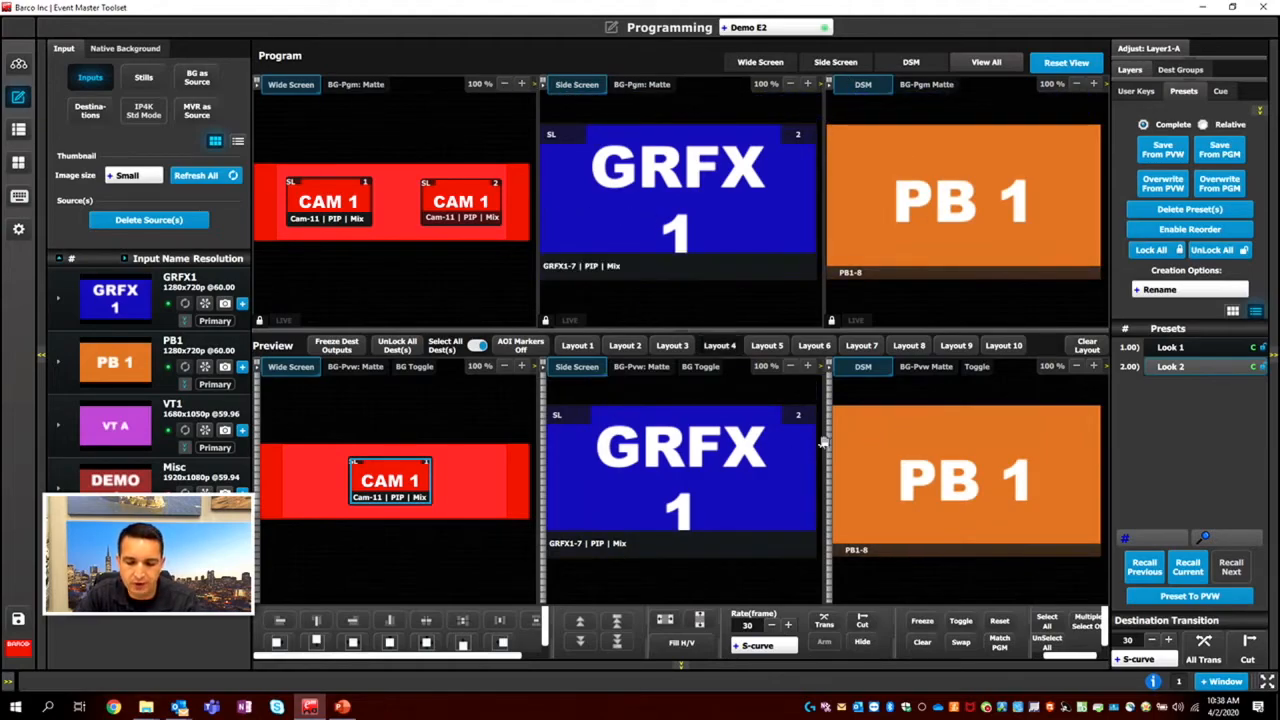
pyautogui.moveTo(388, 482)
pyautogui.mouseDown()
pyautogui.moveTo(425, 484)
pyautogui.moveTo(404, 483)
pyautogui.mouseUp()
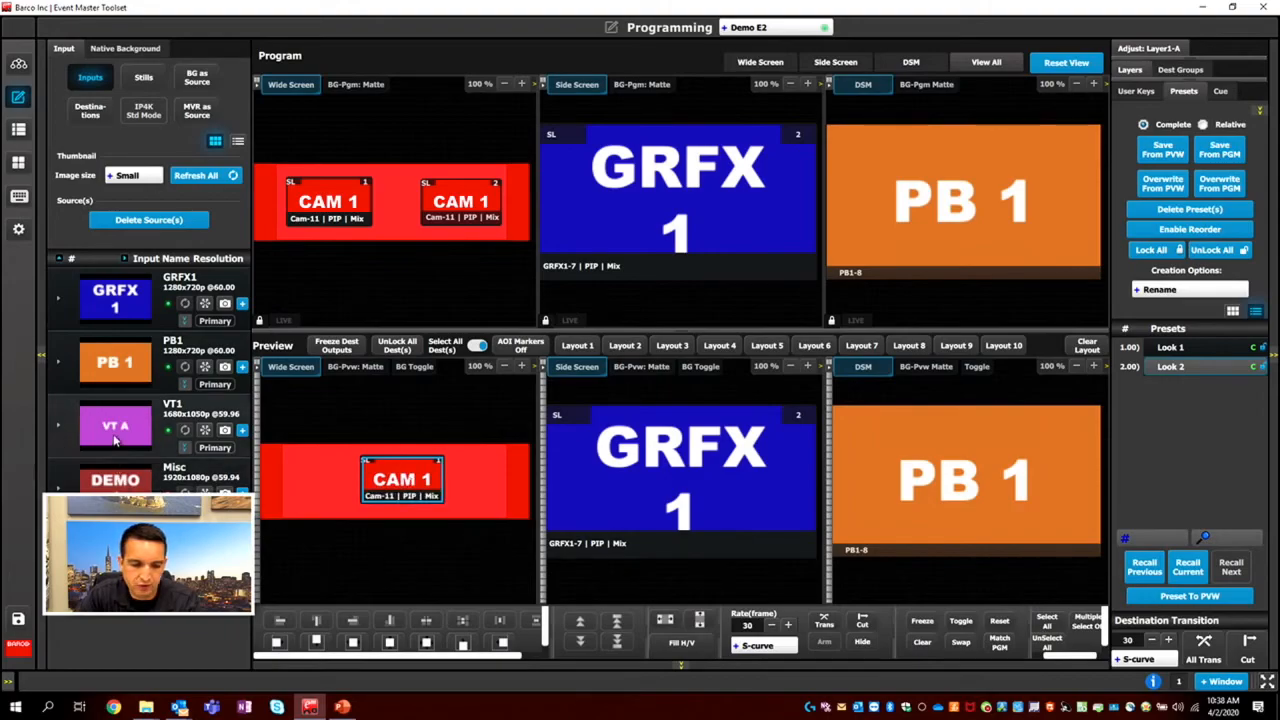
pyautogui.doubleClick(402, 485)
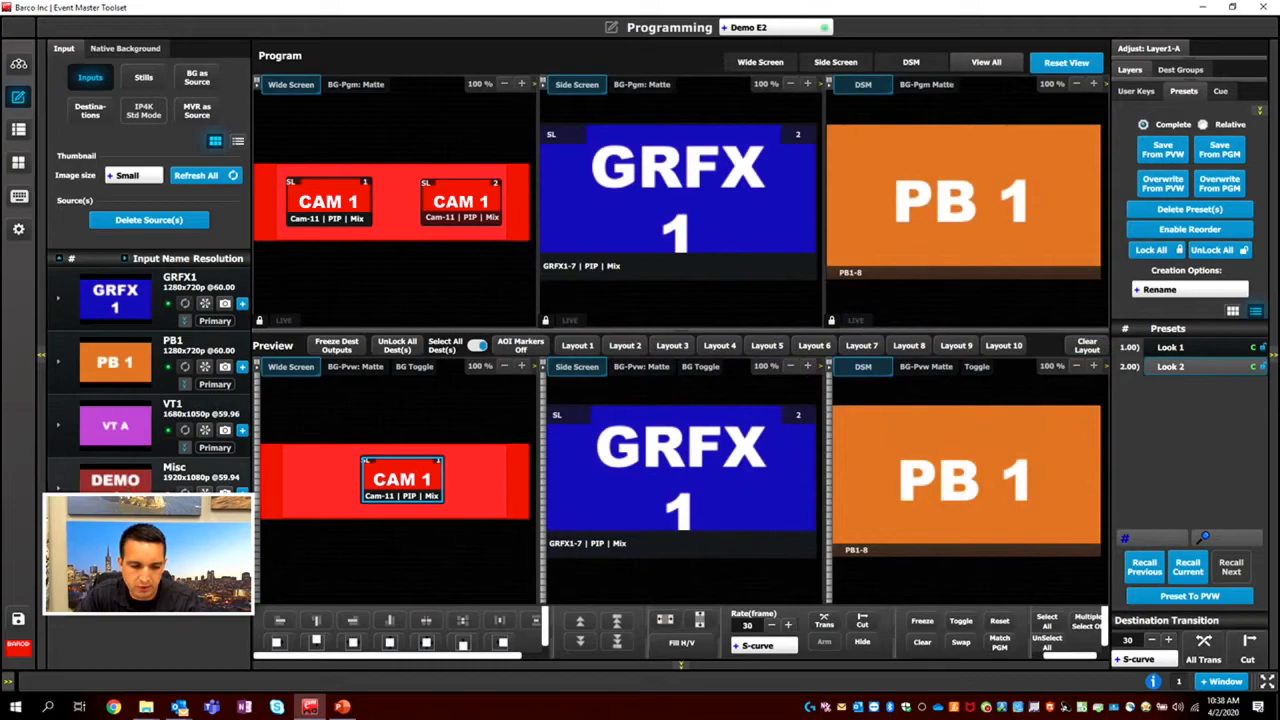
pyautogui.moveTo(115, 480); pyautogui.dragTo(411, 481)
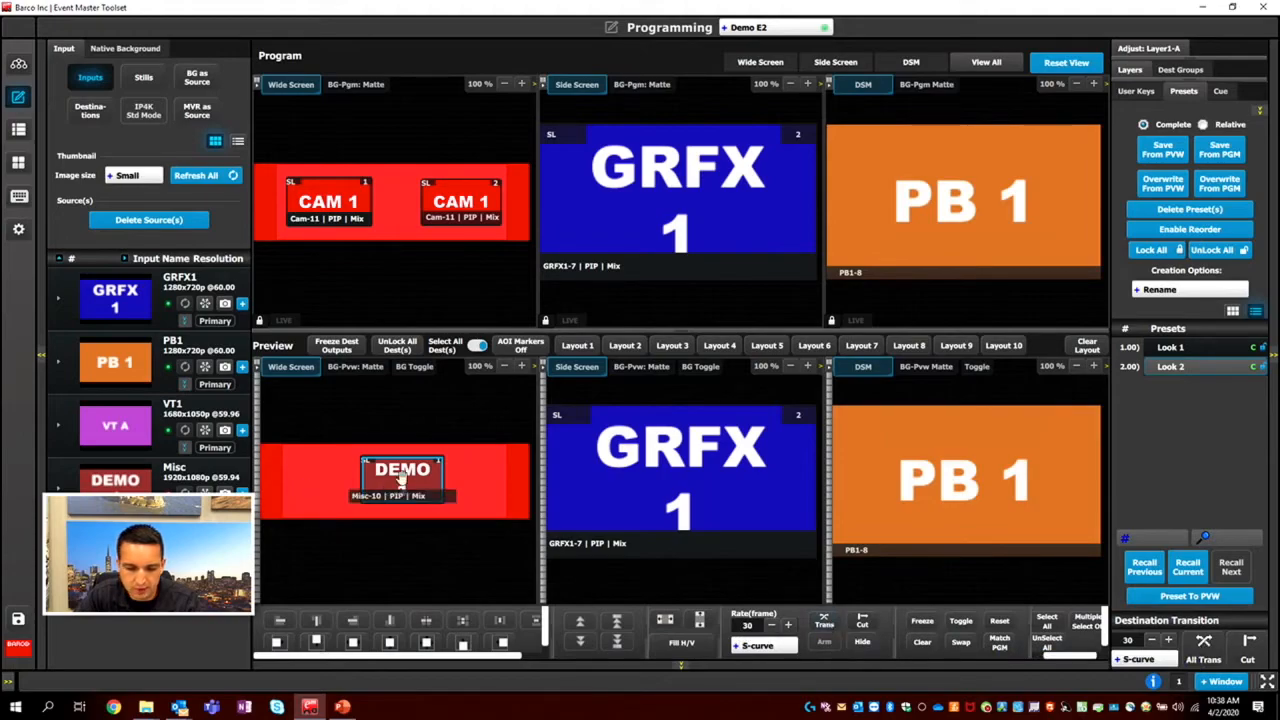
# Transition only the Misc layer to Wide Screen program, and repeat the layer transition with it moved to the left end of preview.
pyautogui.click(824, 622)
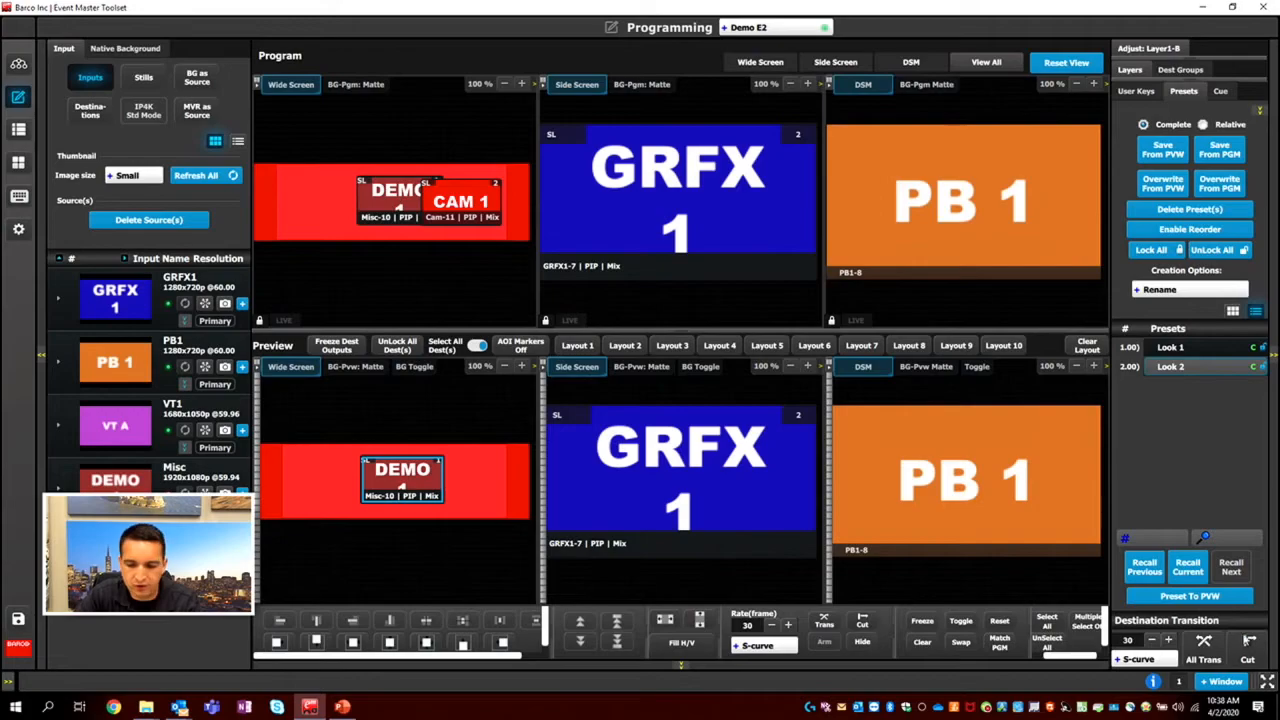
pyautogui.moveTo(415, 474); pyautogui.dragTo(322, 474)
pyautogui.click(823, 624)
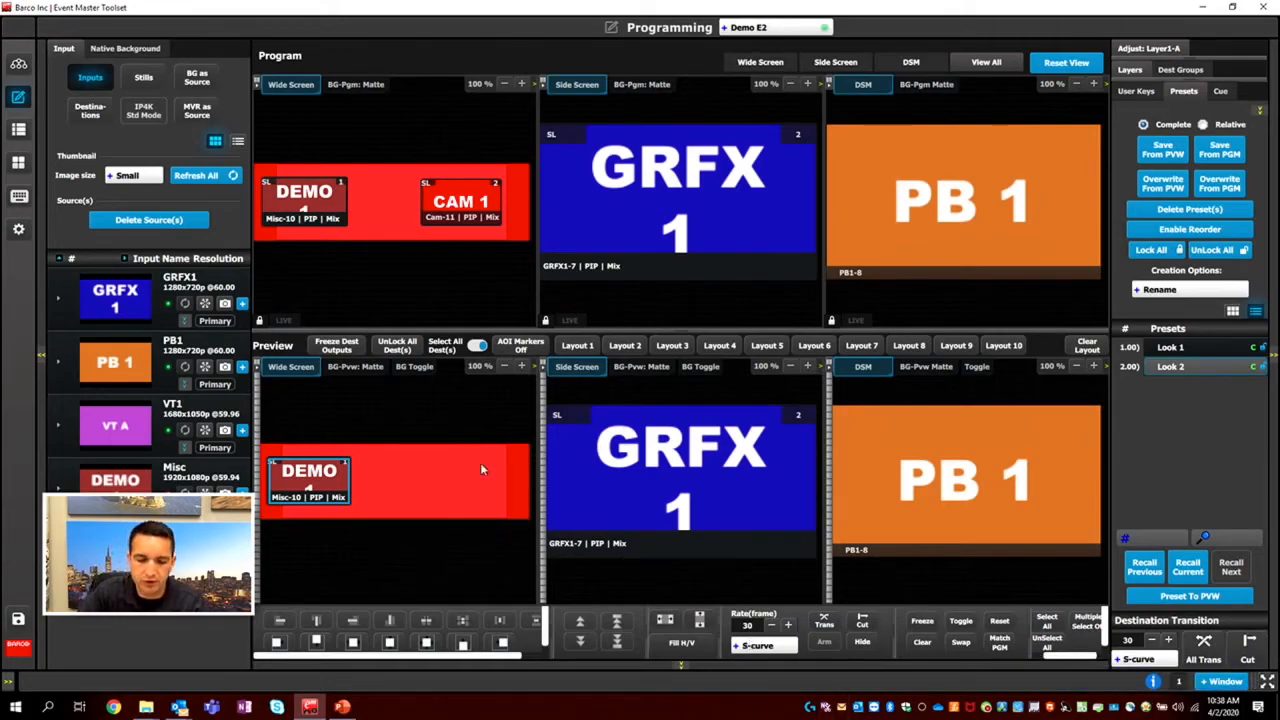
# Apply full screen vertical and full screen horizontal sizing to the Misc layer twice, reducing the Wide Screen preview zoom to 50 % in between.
pyautogui.click(700, 621)
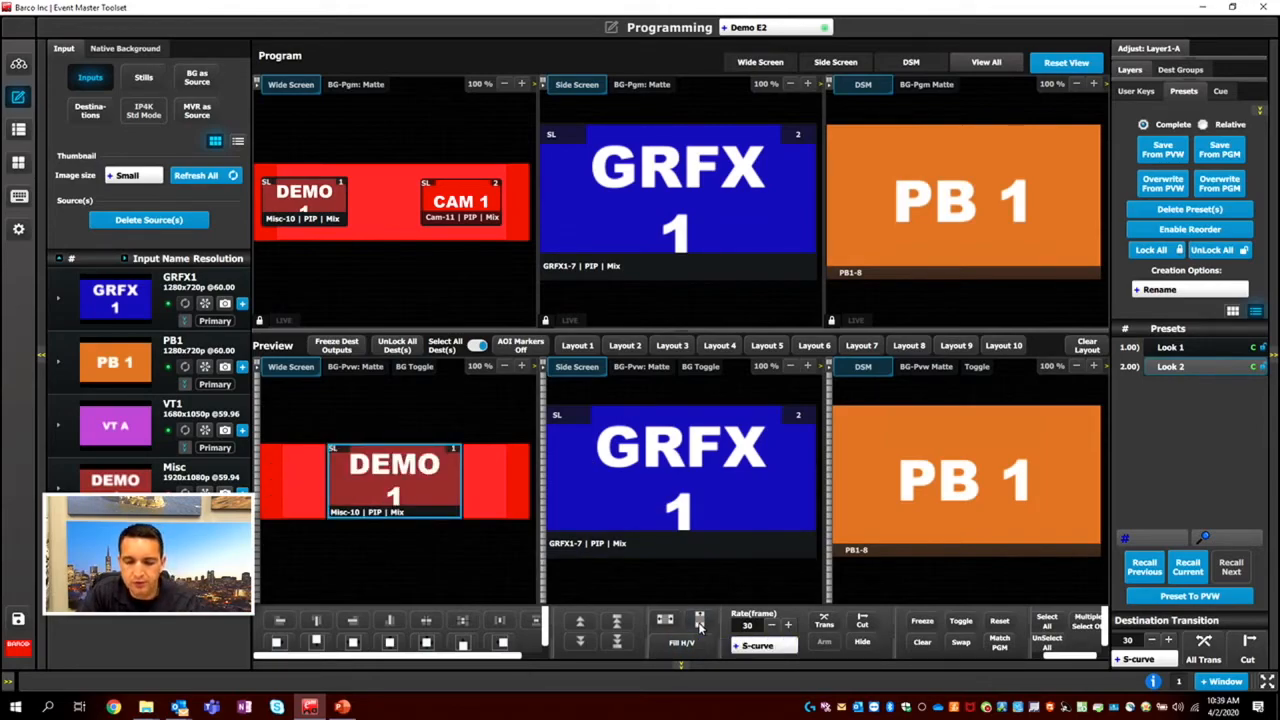
pyautogui.click(699, 621)
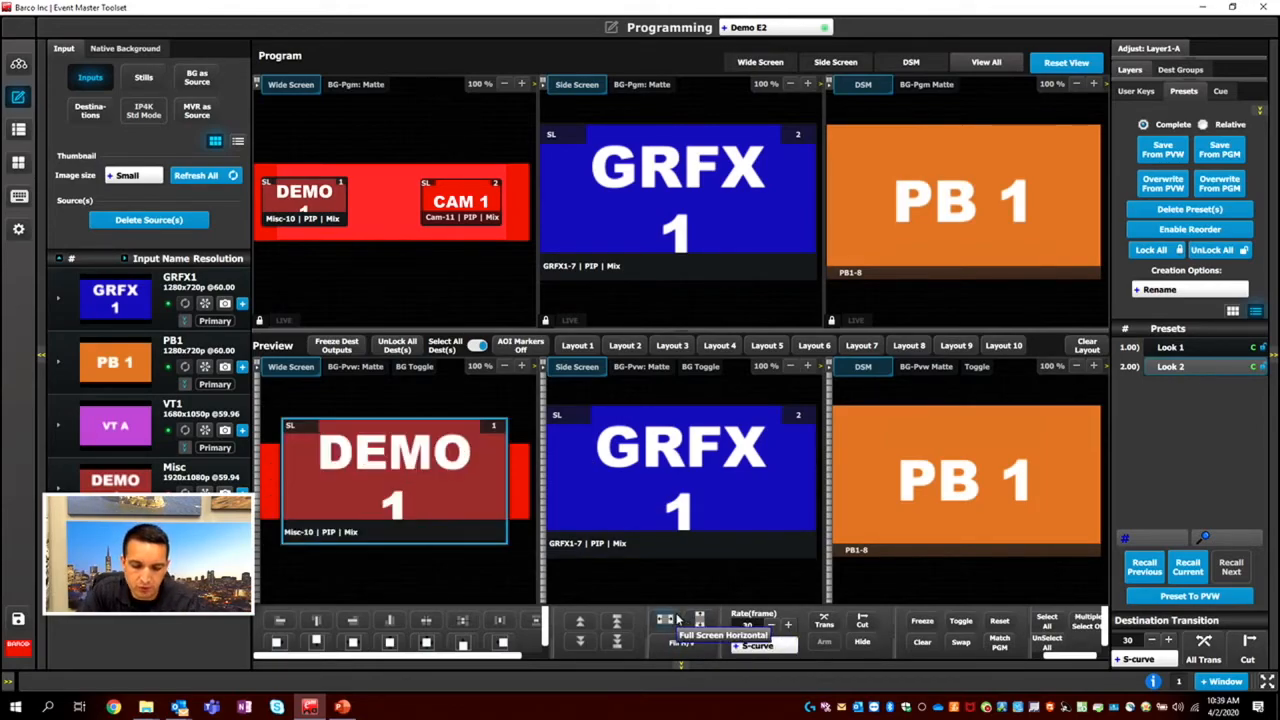
pyautogui.click(500, 366)
pyautogui.click(500, 366)
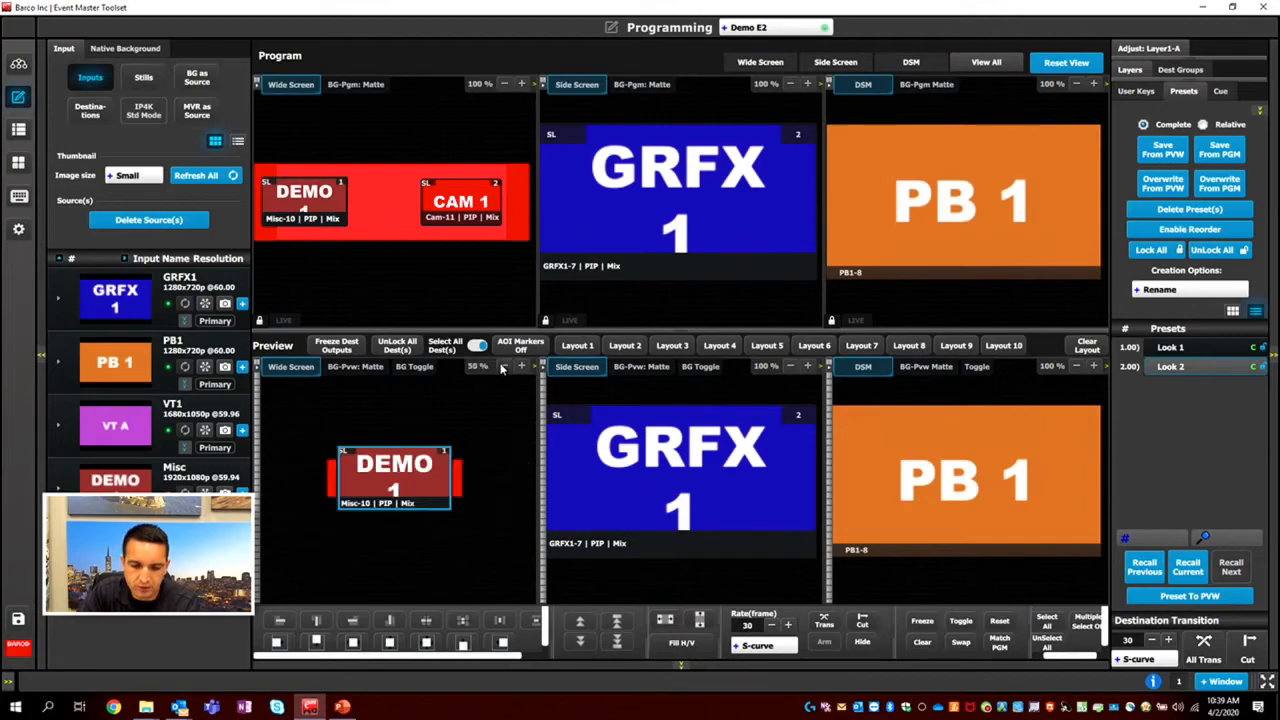
pyautogui.click(698, 621)
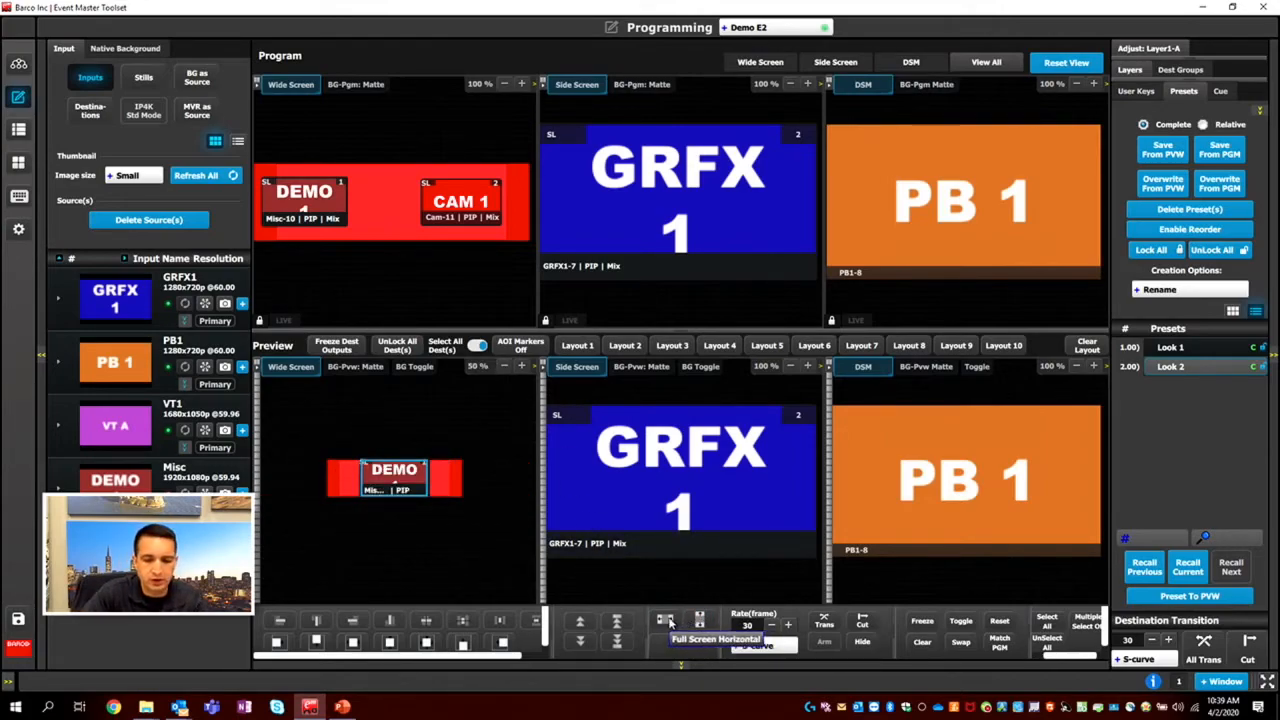
pyautogui.click(667, 621)
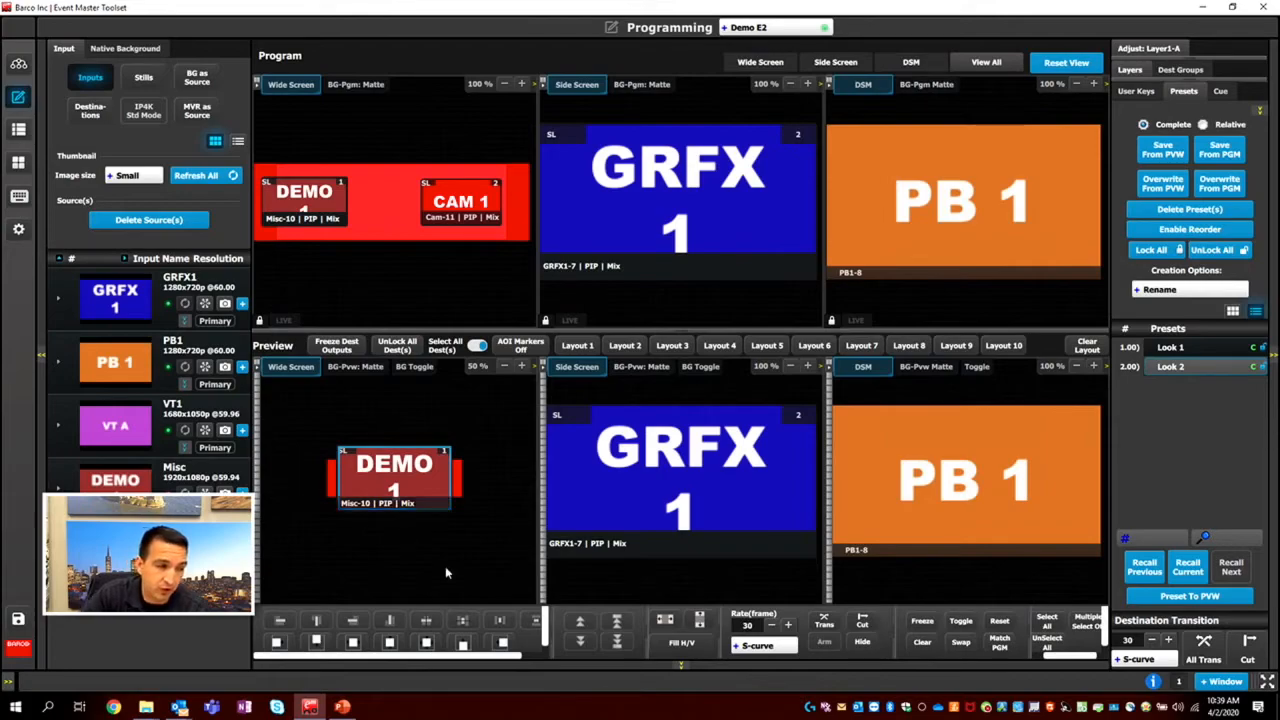
# Fill the Misc layer horizontally and vertically, replace its source with CAM 1, and apply Fill H/V again.
pyautogui.click(672, 646)
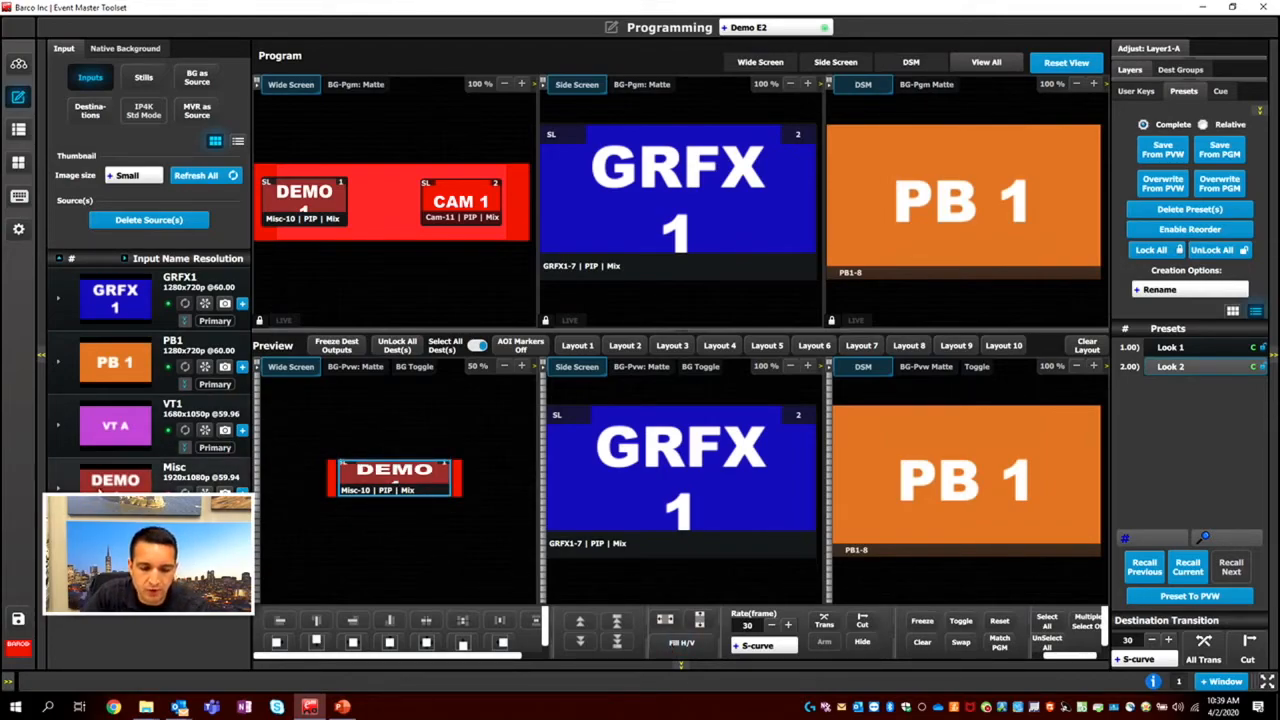
pyautogui.moveTo(115, 550); pyautogui.dragTo(403, 485)
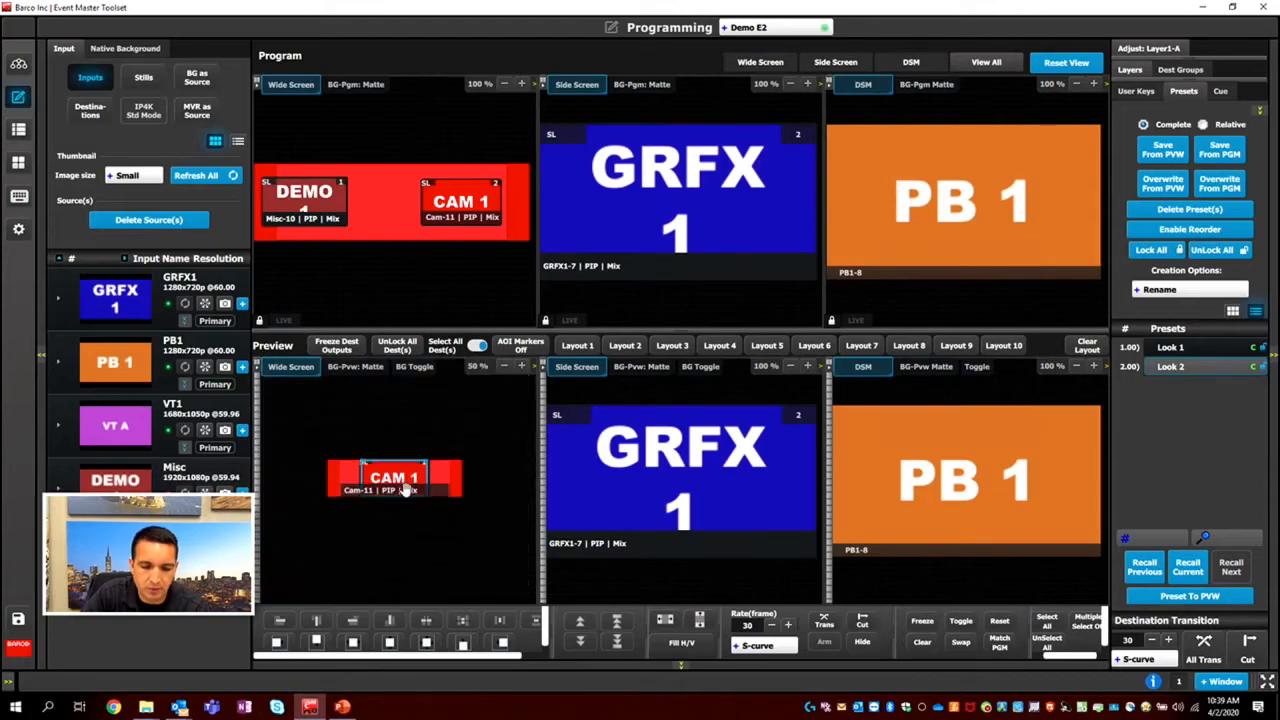
pyautogui.click(670, 648)
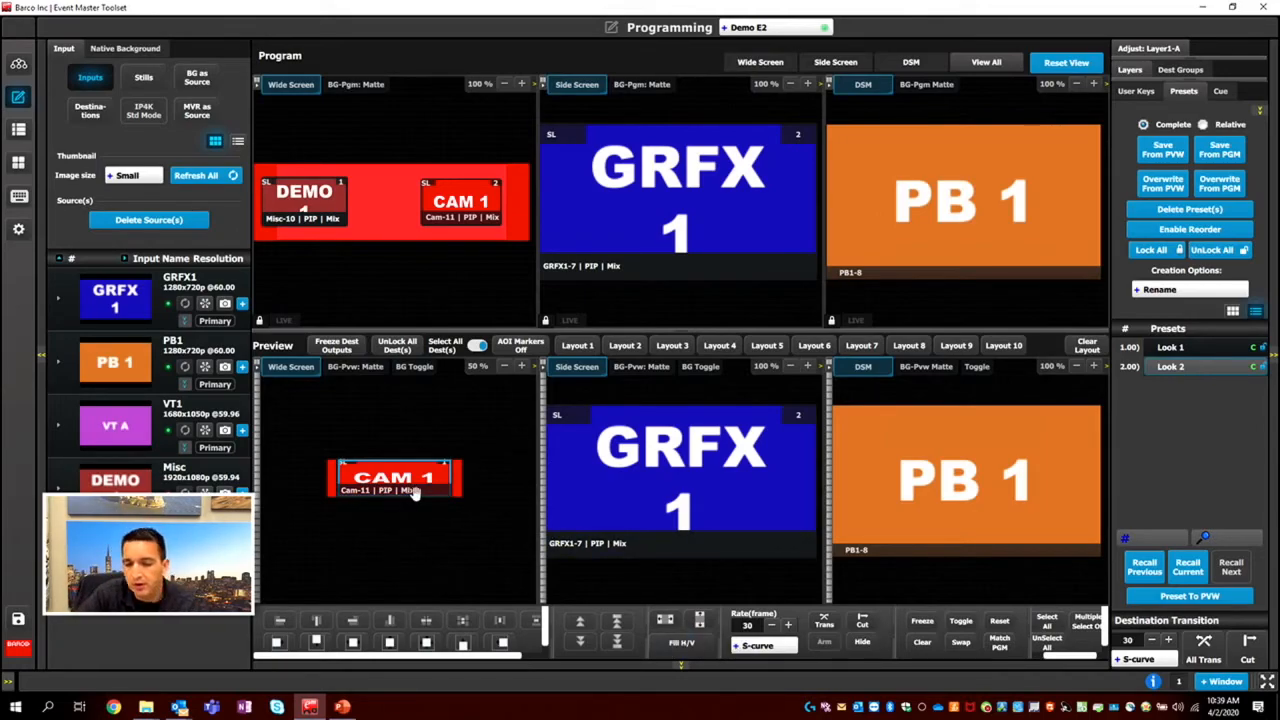
# Move the GRFX1 layer down on Side Screen preview and pull in its upper edge, restoring it each time with Fill H/V.
pyautogui.click(641, 512)
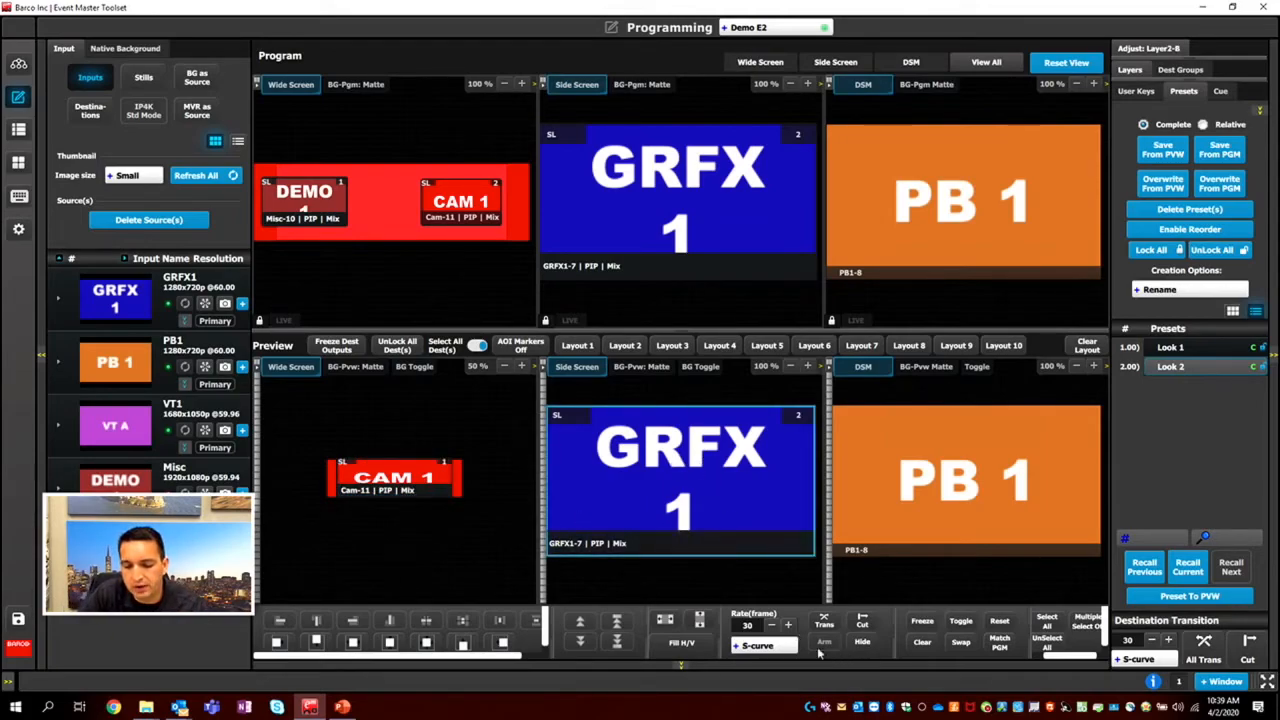
pyautogui.moveTo(700, 488); pyautogui.dragTo(700, 525)
pyautogui.click(678, 642)
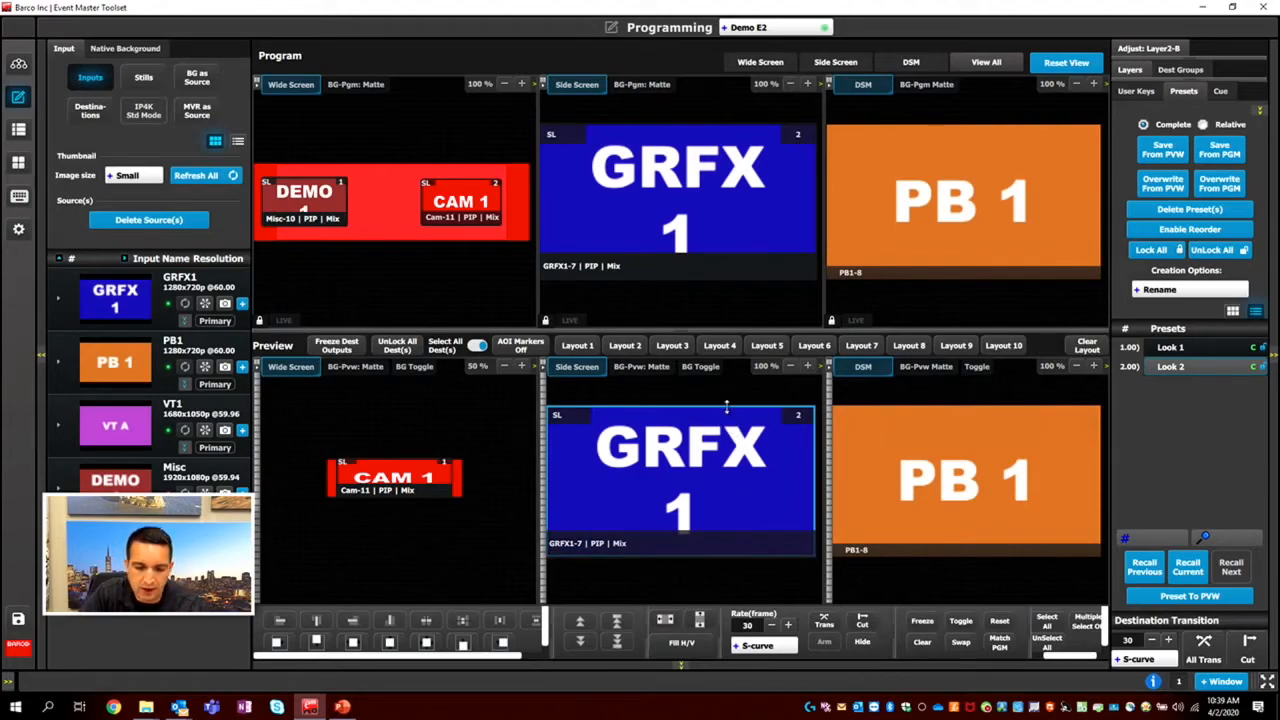
pyautogui.moveTo(726, 405); pyautogui.dragTo(726, 440)
pyautogui.click(681, 642)
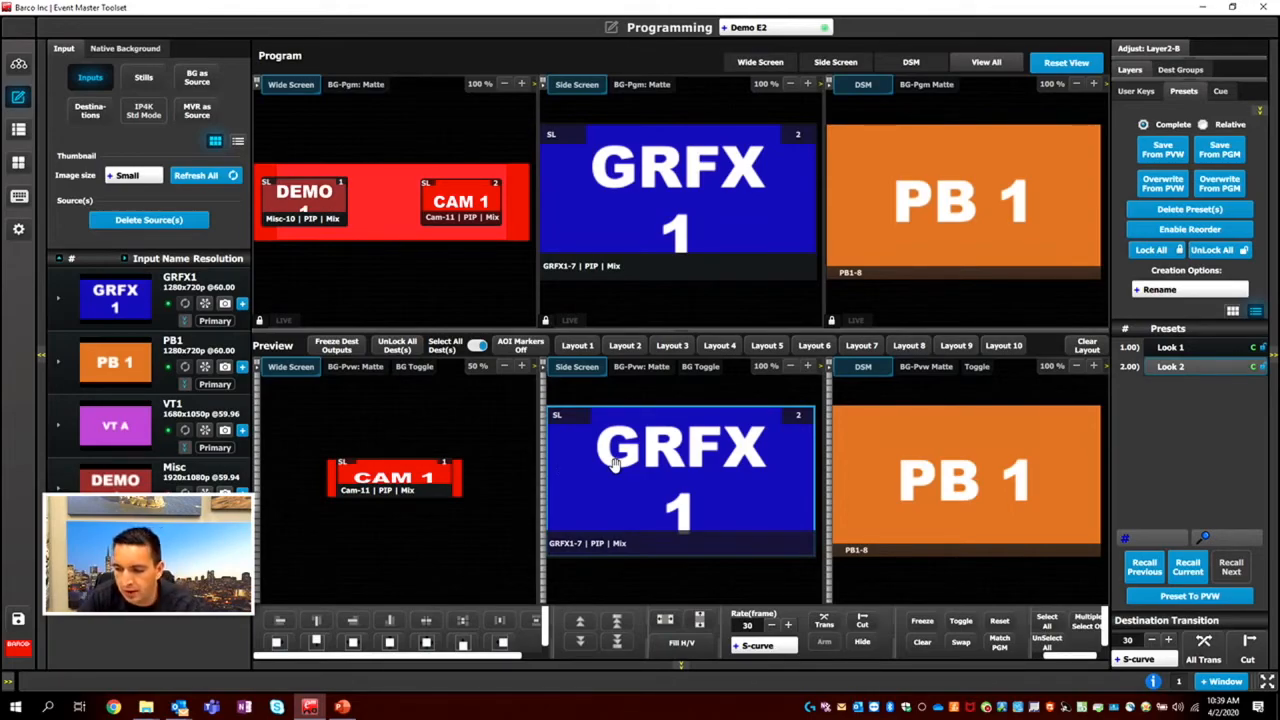
# Move the CAM 1 layer down on Wide Screen preview and make it fill the destination horizontally and vertically again.
pyautogui.click(410, 470)
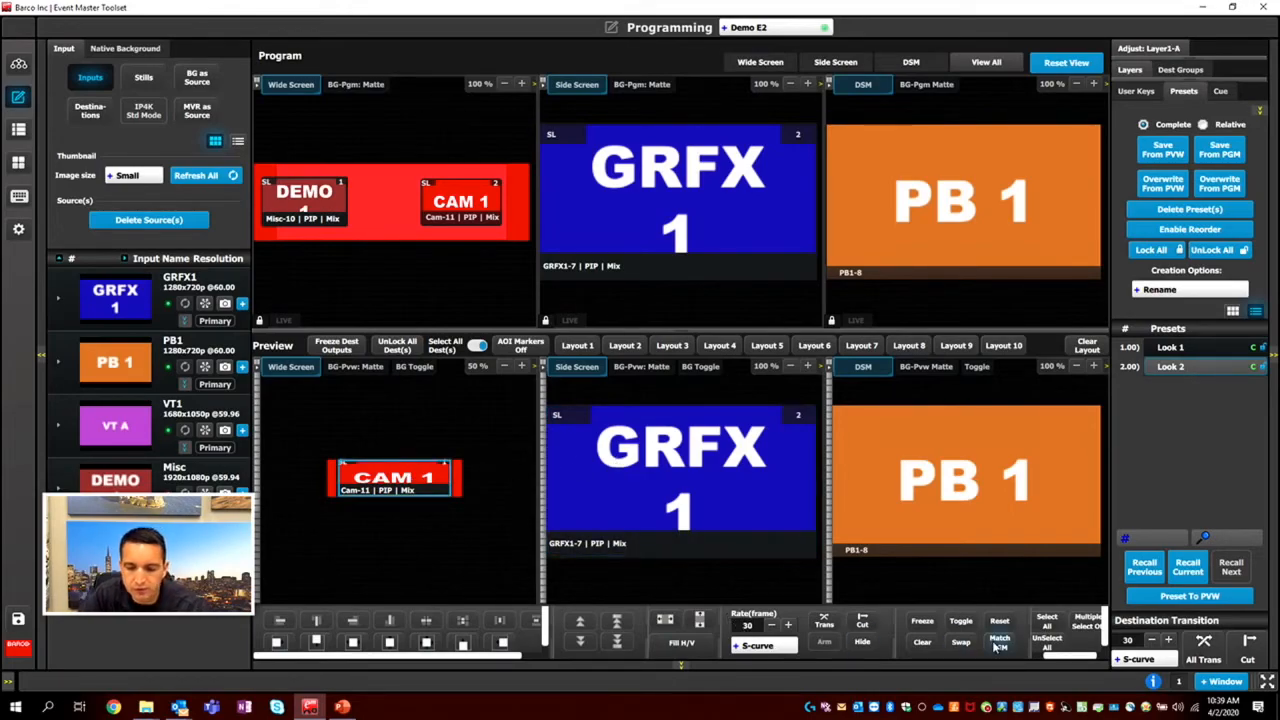
pyautogui.moveTo(398, 480); pyautogui.dragTo(398, 497)
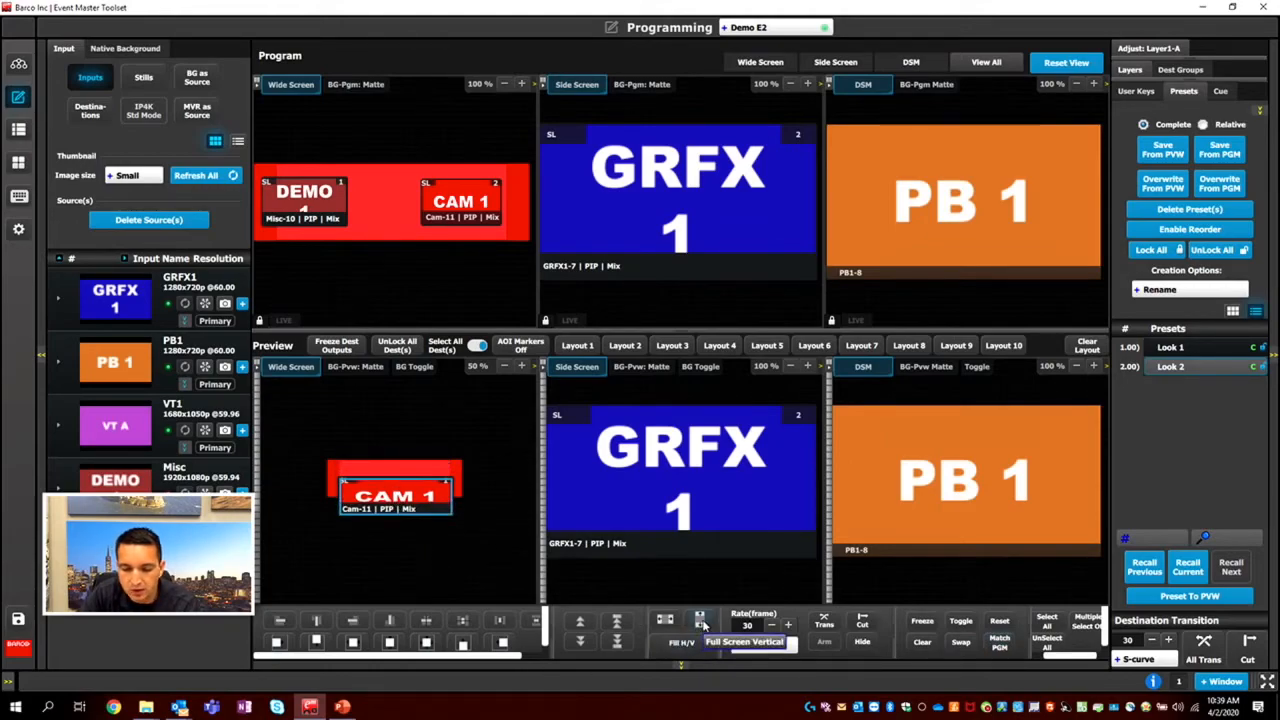
pyautogui.click(668, 624)
pyautogui.click(668, 624)
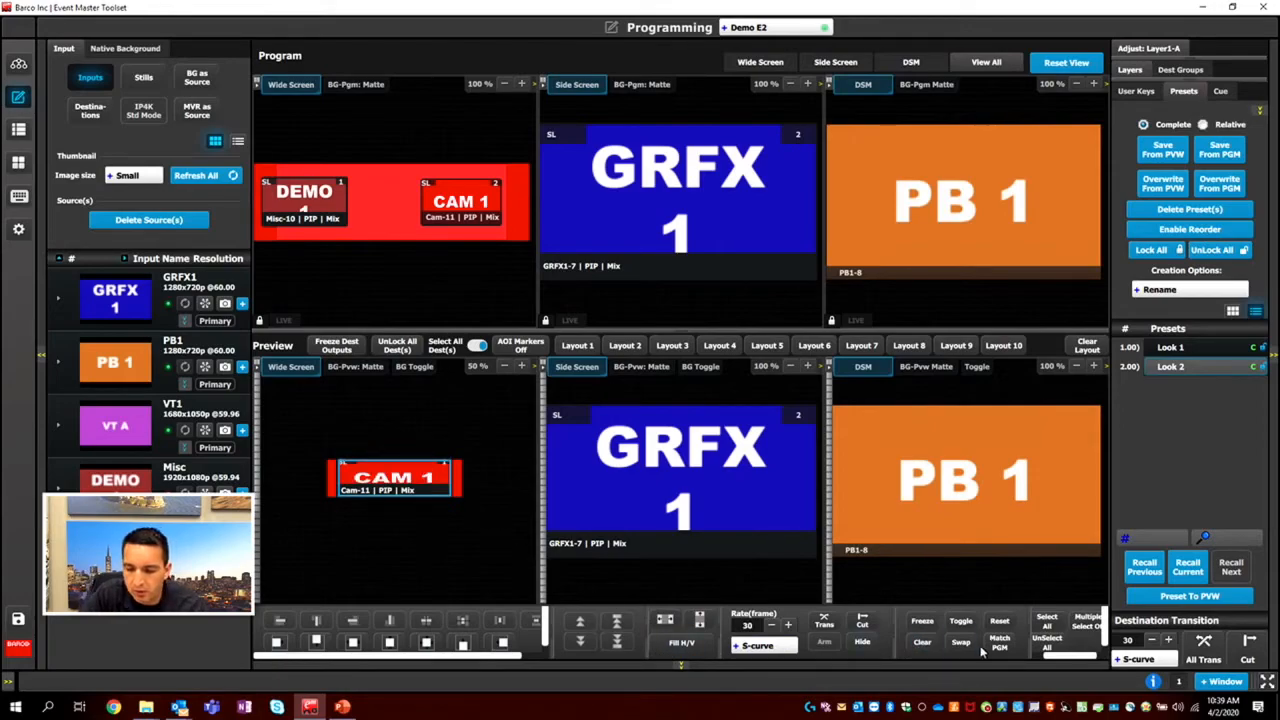
# Reset and enlarge the CAM 1 layer on Wide Screen preview, aligning it absolute left and then absolute right.
pyautogui.click(1000, 623)
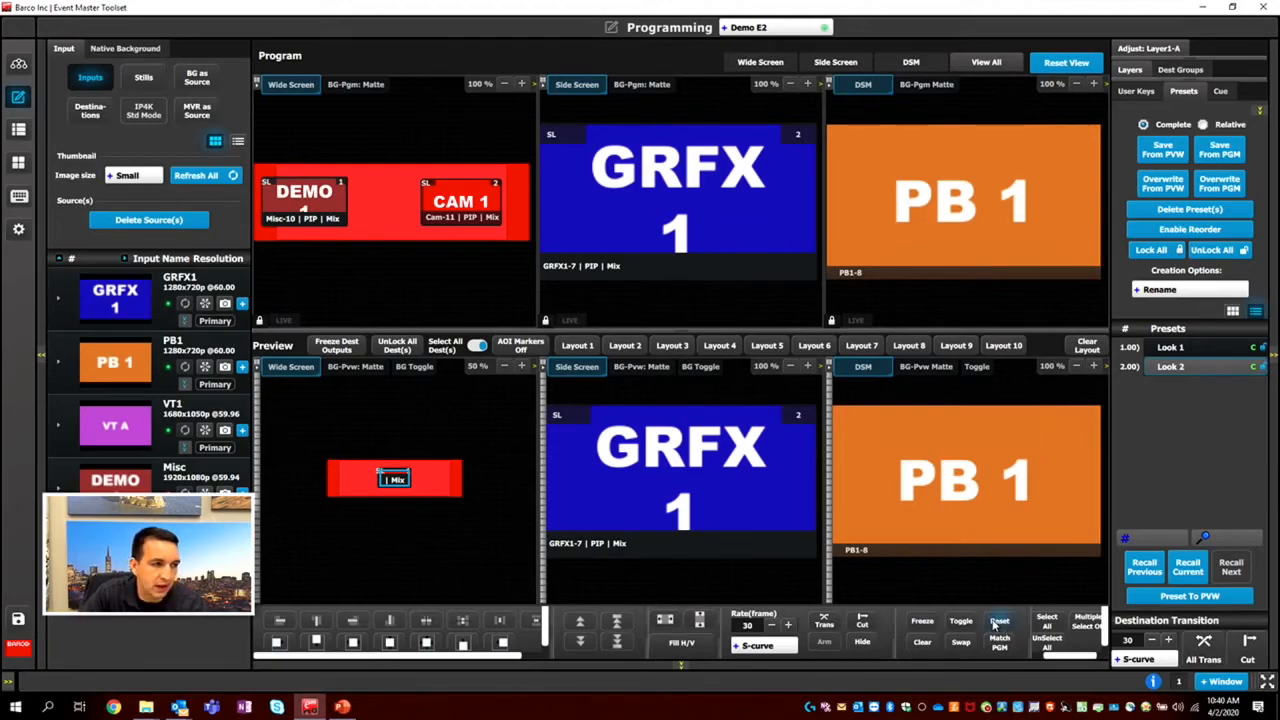
pyautogui.moveTo(406, 478)
pyautogui.mouseDown()
pyautogui.moveTo(525, 494)
pyautogui.moveTo(406, 514)
pyautogui.moveTo(490, 521)
pyautogui.moveTo(400, 484)
pyautogui.mouseUp()
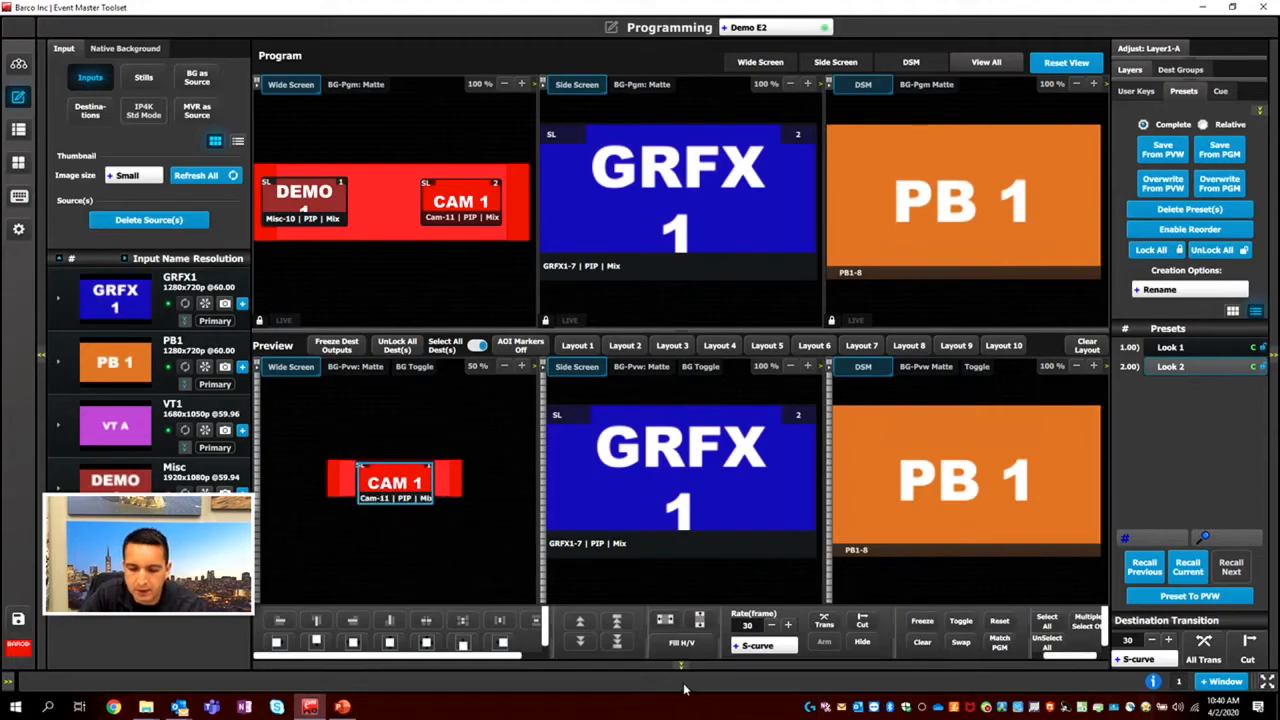
pyautogui.click(277, 643)
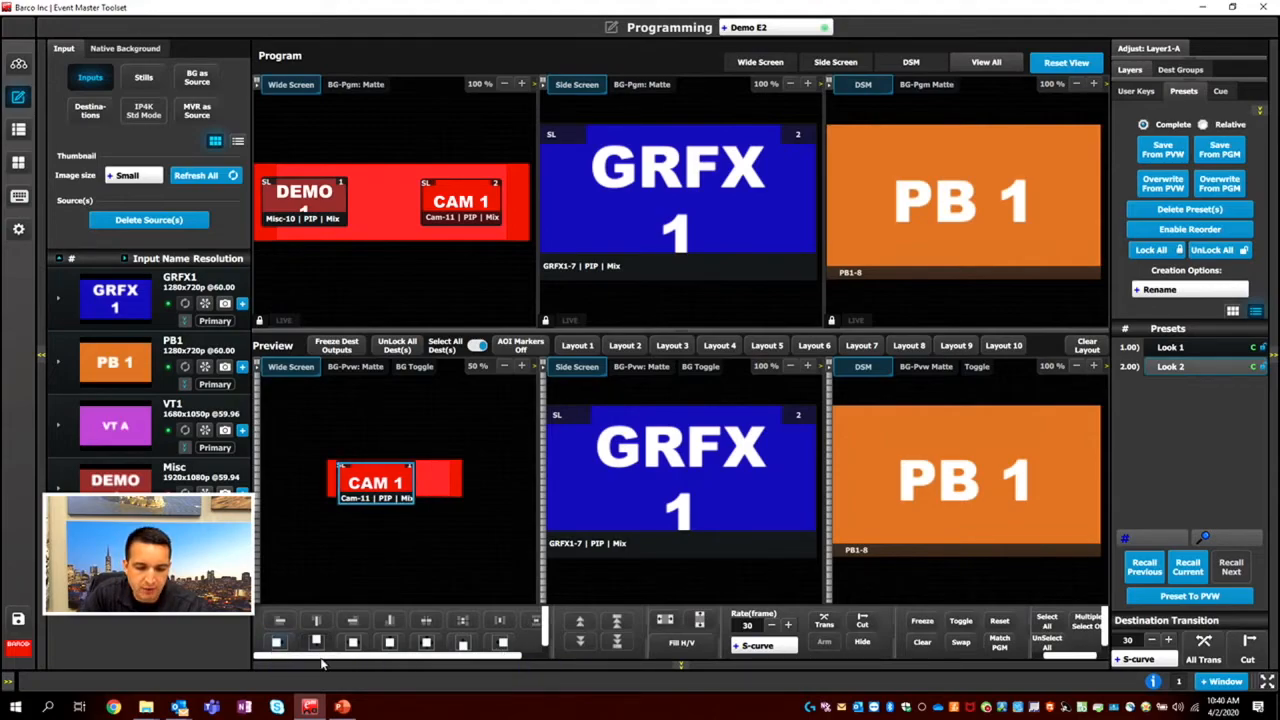
pyautogui.click(503, 645)
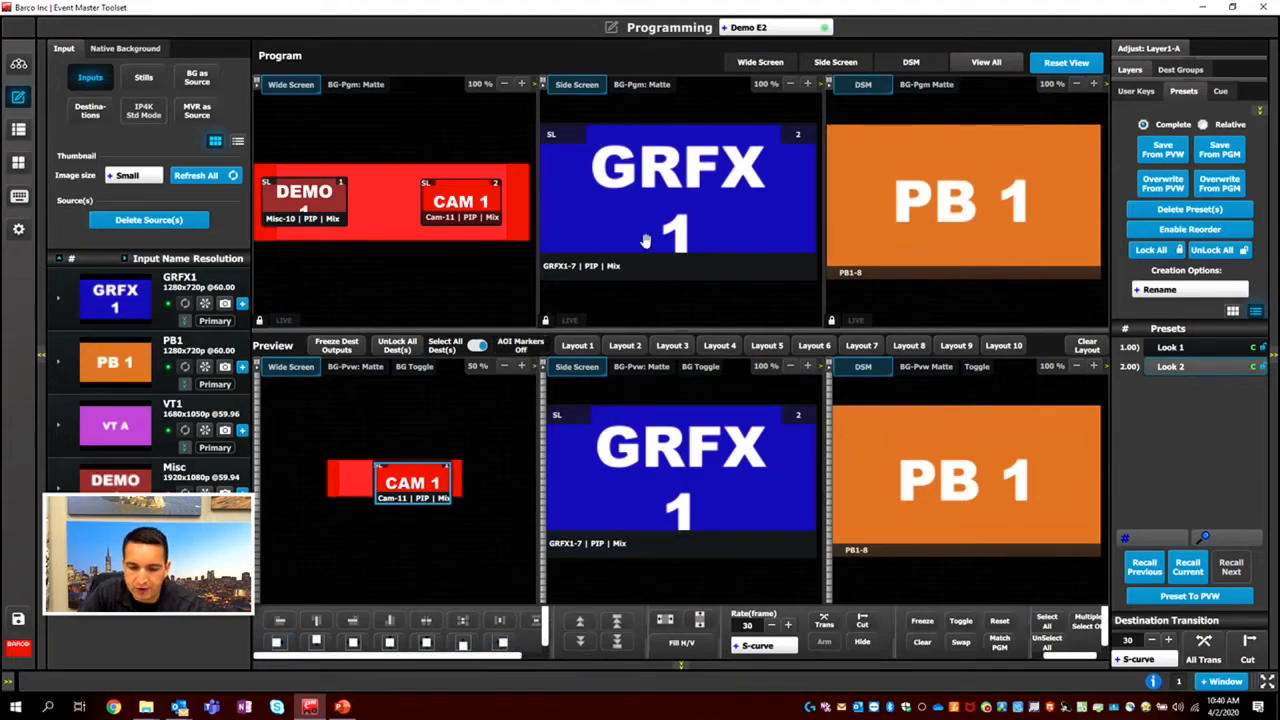
# Show only the Wide Screen destination, shrink the CAM 1 layer near its left end, and add GRFX1 as a second layer at the right.
pyautogui.click(781, 62)
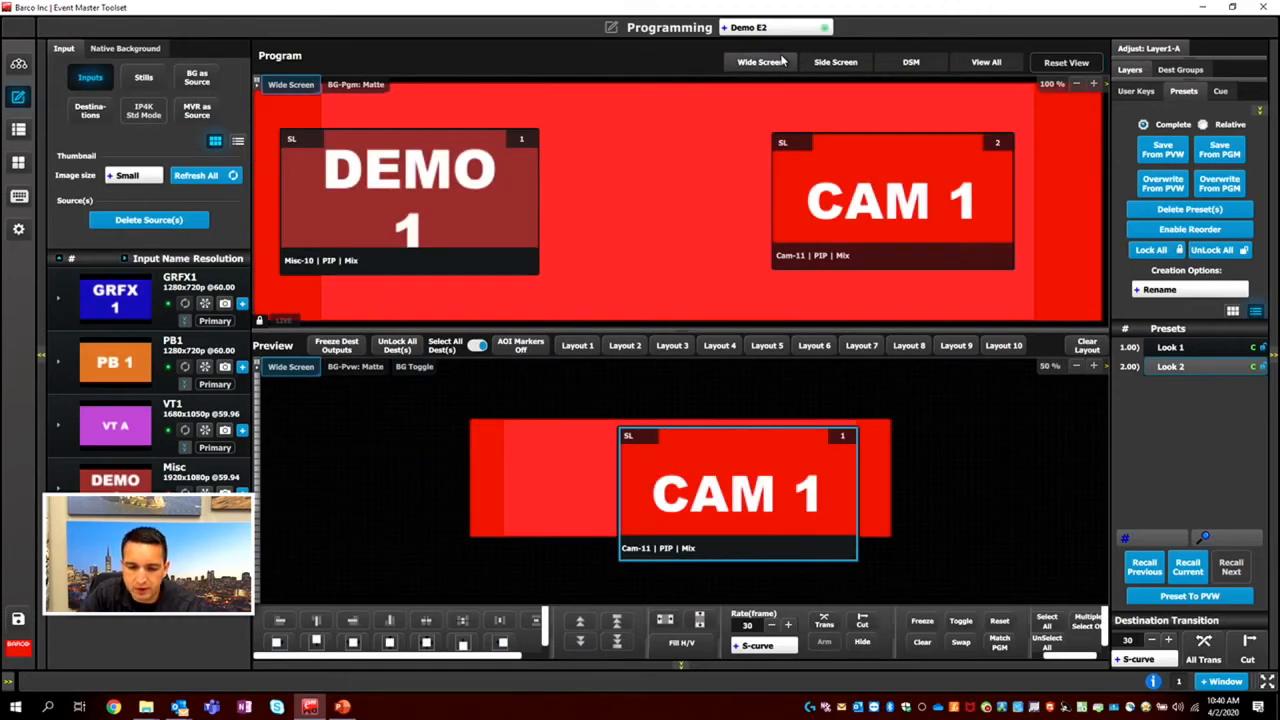
pyautogui.moveTo(716, 478); pyautogui.dragTo(533, 475)
pyautogui.scroll(-10, 610, 485)
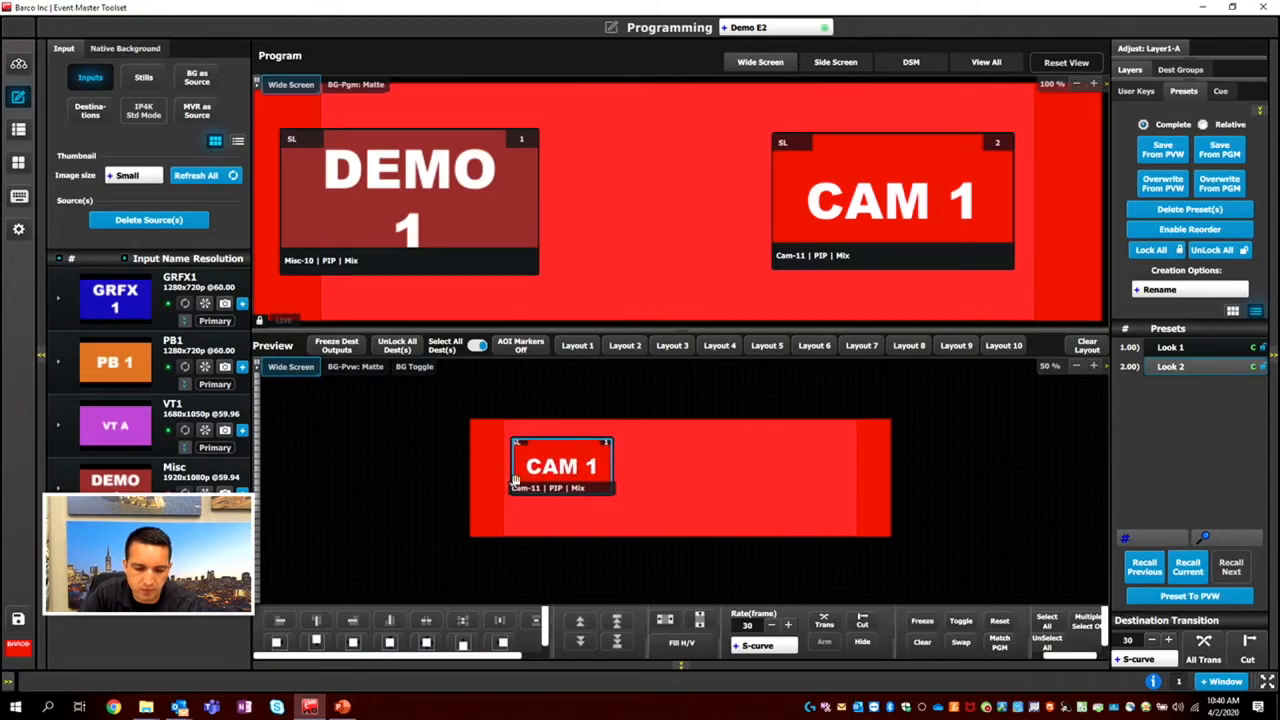
pyautogui.moveTo(128, 295); pyautogui.dragTo(642, 490)
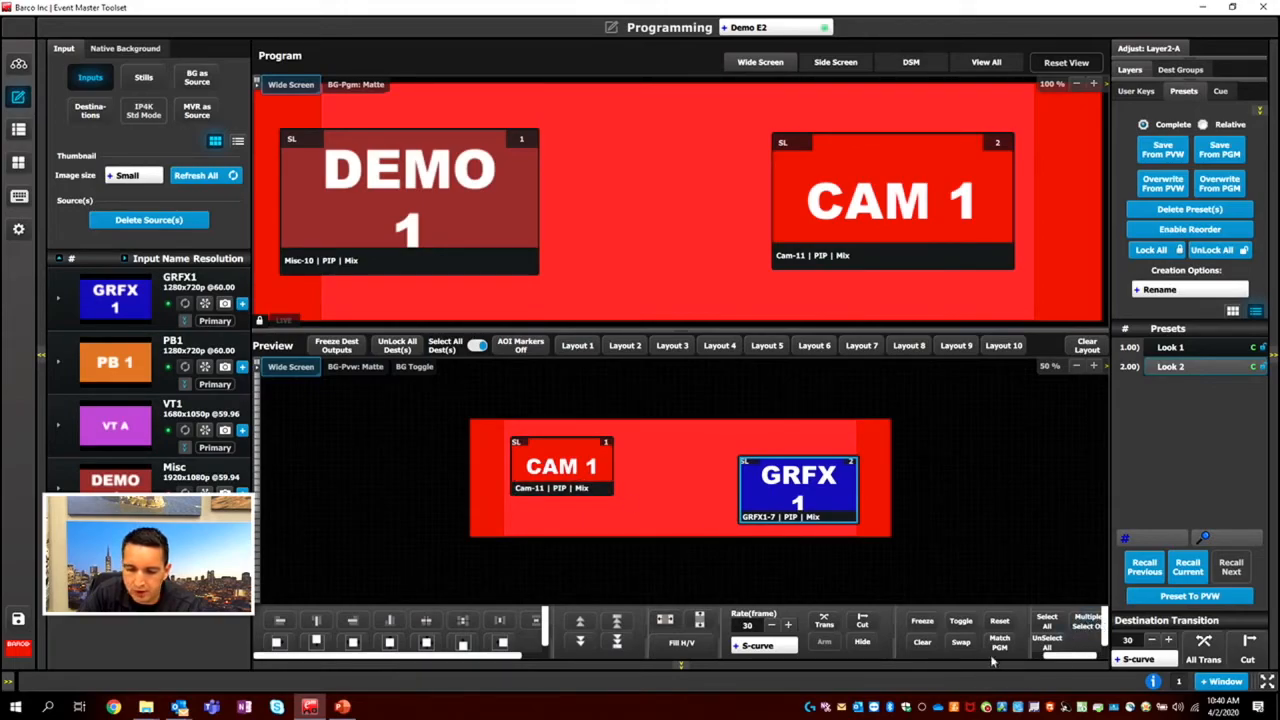
# Select both Wide Screen preview layers, align GRFX1 relative top to CAM 1, and align CAM 1 relative bottom to GRFX1.
pyautogui.keyDown('ctrl'); pyautogui.click(549, 467); pyautogui.keyUp('ctrl')
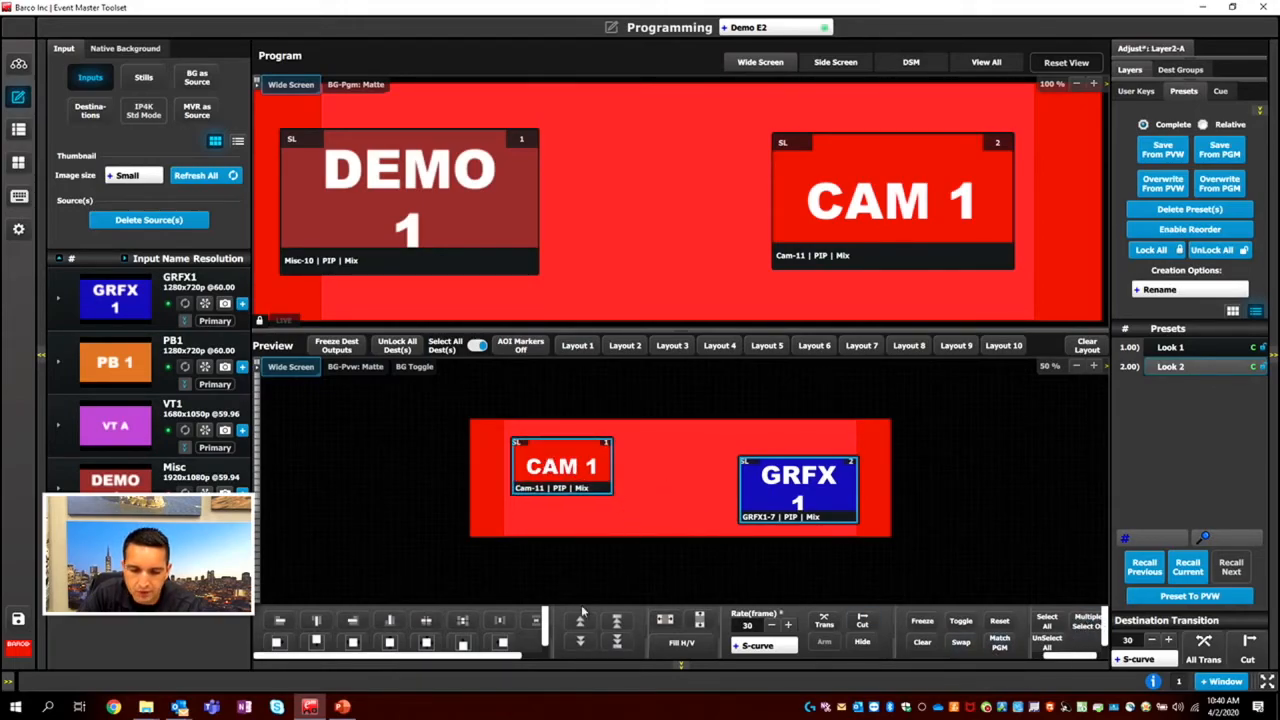
pyautogui.click(321, 619)
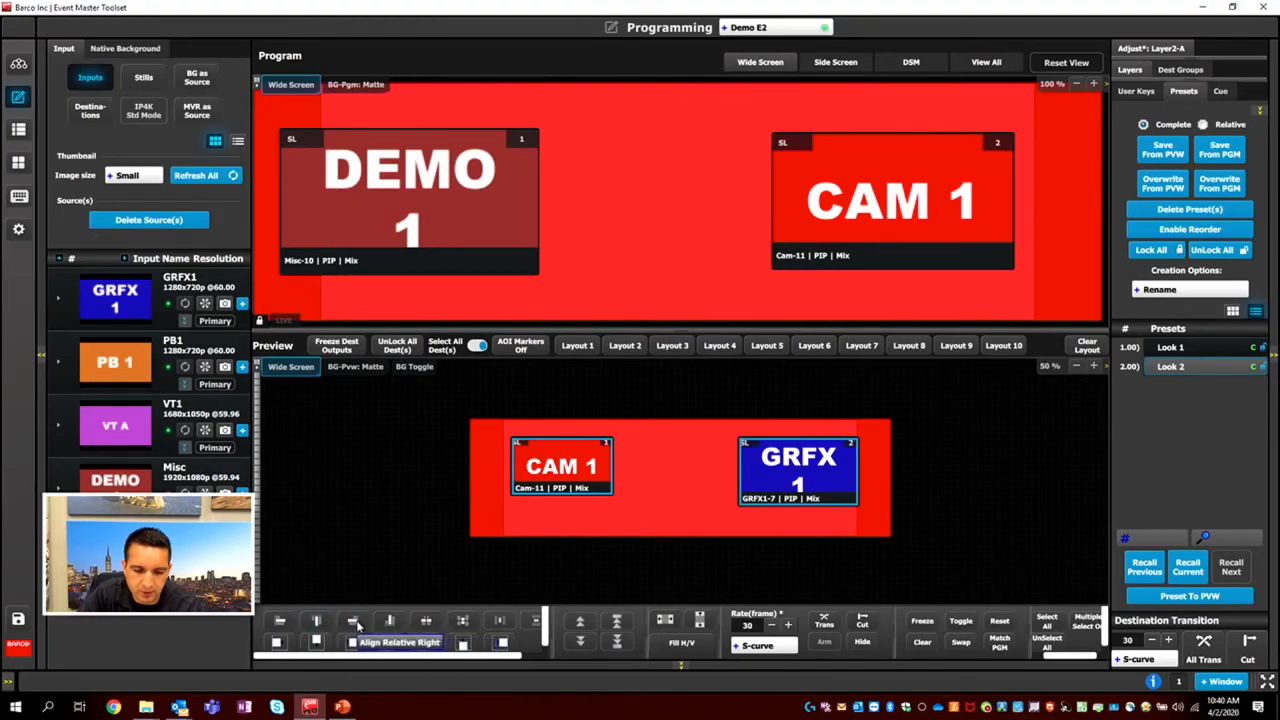
pyautogui.keyDown('ctrl'); pyautogui.click(792, 467); pyautogui.keyUp('ctrl')
pyautogui.keyDown('ctrl'); pyautogui.click(769, 479); pyautogui.keyUp('ctrl')
pyautogui.click(352, 620)
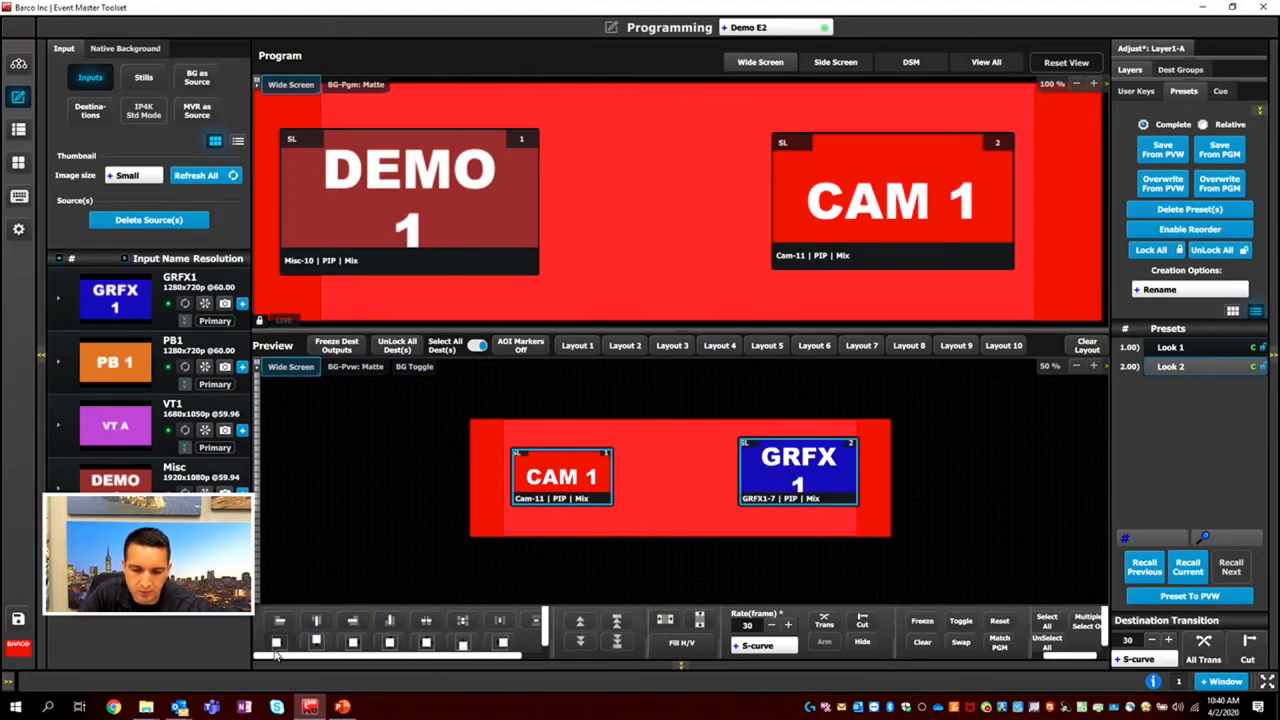
# Align both selected Wide Screen preview layers absolute bottom, absolute top and absolute right.
pyautogui.click(463, 643)
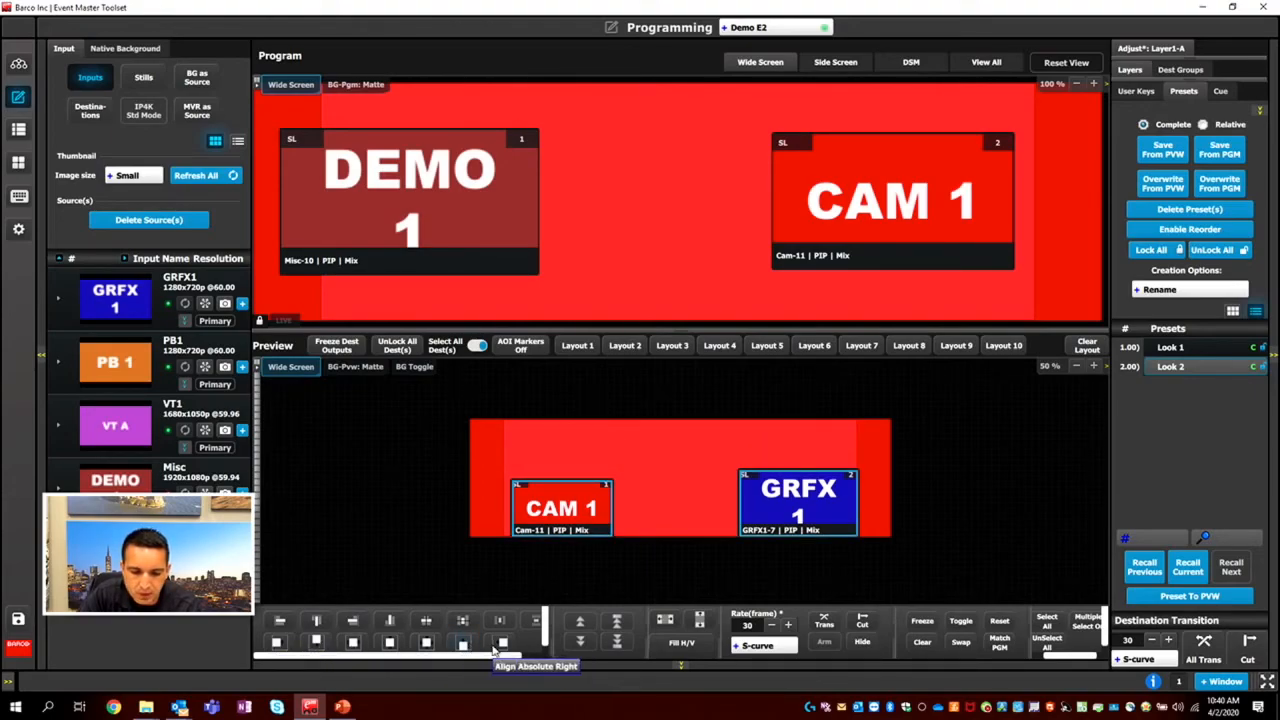
pyautogui.click(353, 643)
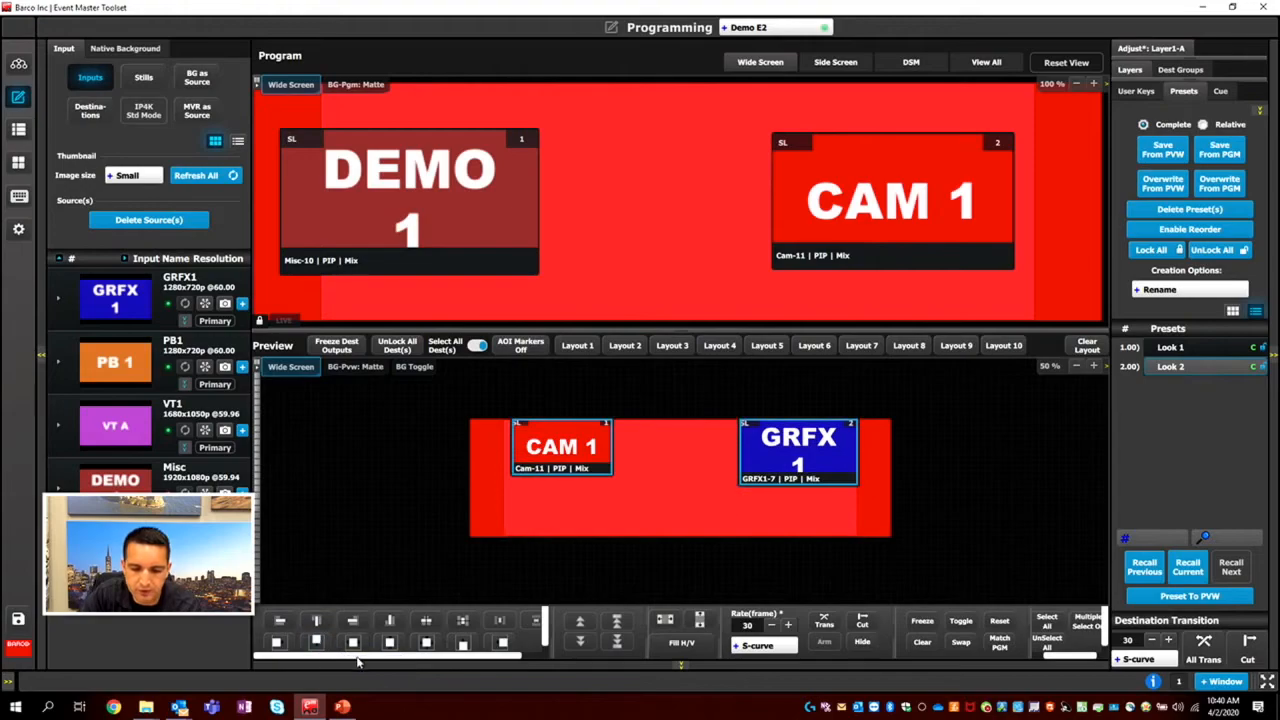
pyautogui.click(503, 643)
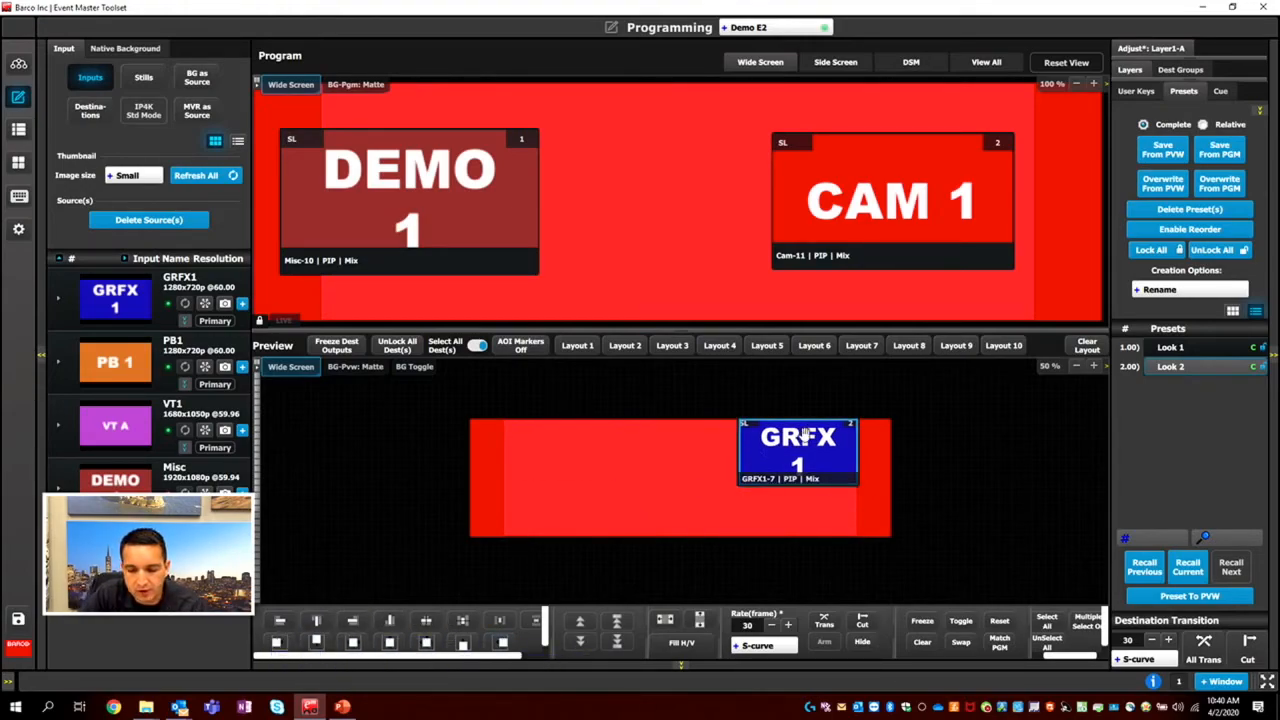
# Move the GRFX1 layer below CAM 1, select both layers, and align them absolute left and then absolute right.
pyautogui.moveTo(756, 452); pyautogui.dragTo(753, 502)
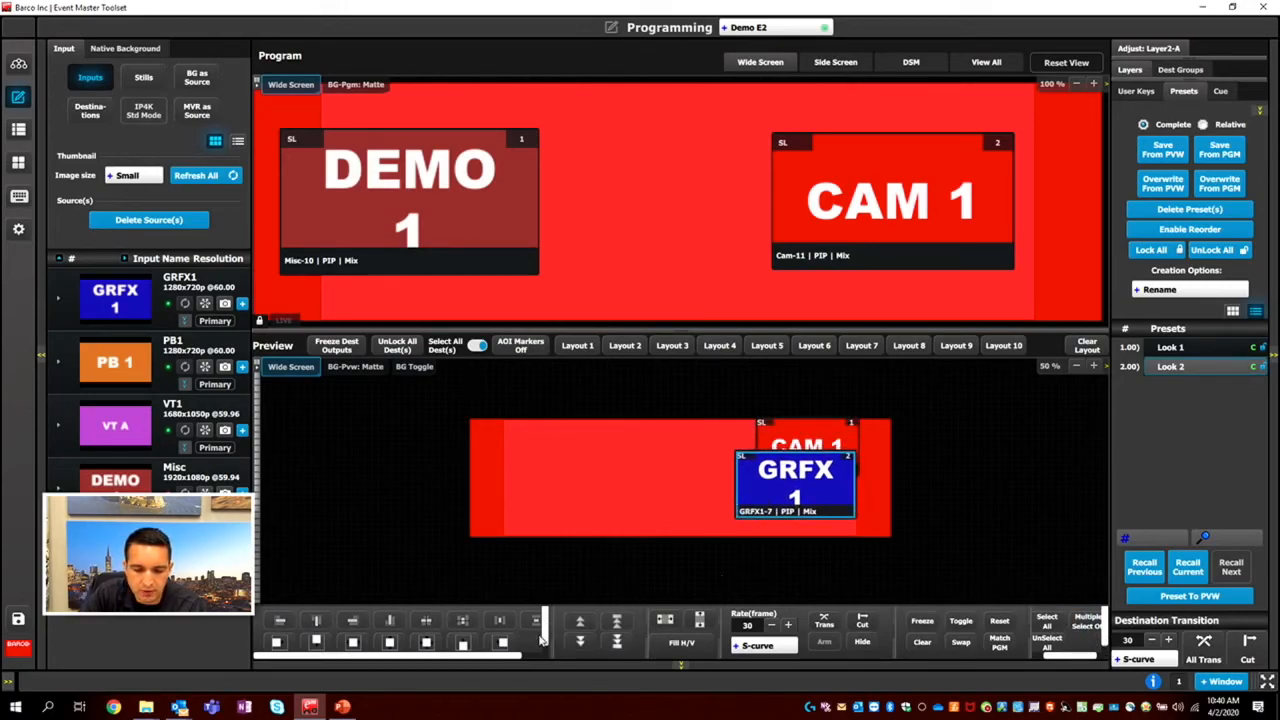
pyautogui.click(851, 425)
pyautogui.click(1092, 623)
pyautogui.click(774, 471)
pyautogui.click(277, 643)
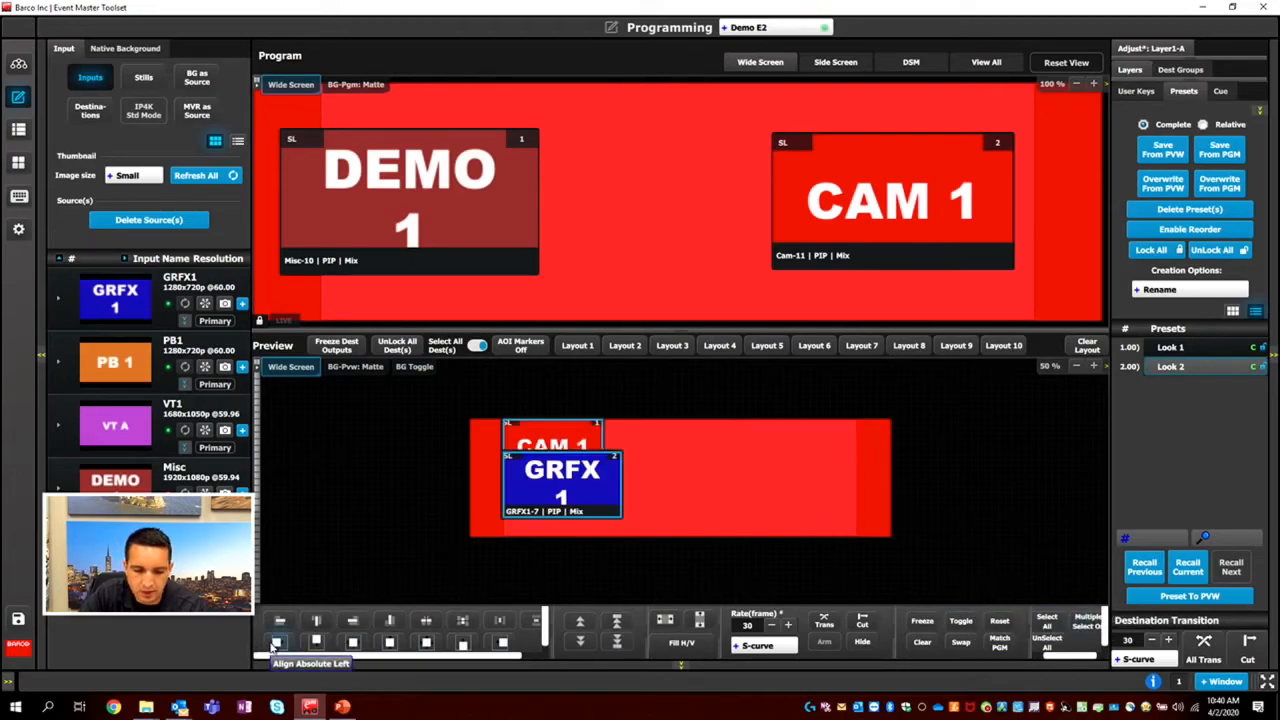
pyautogui.click(503, 643)
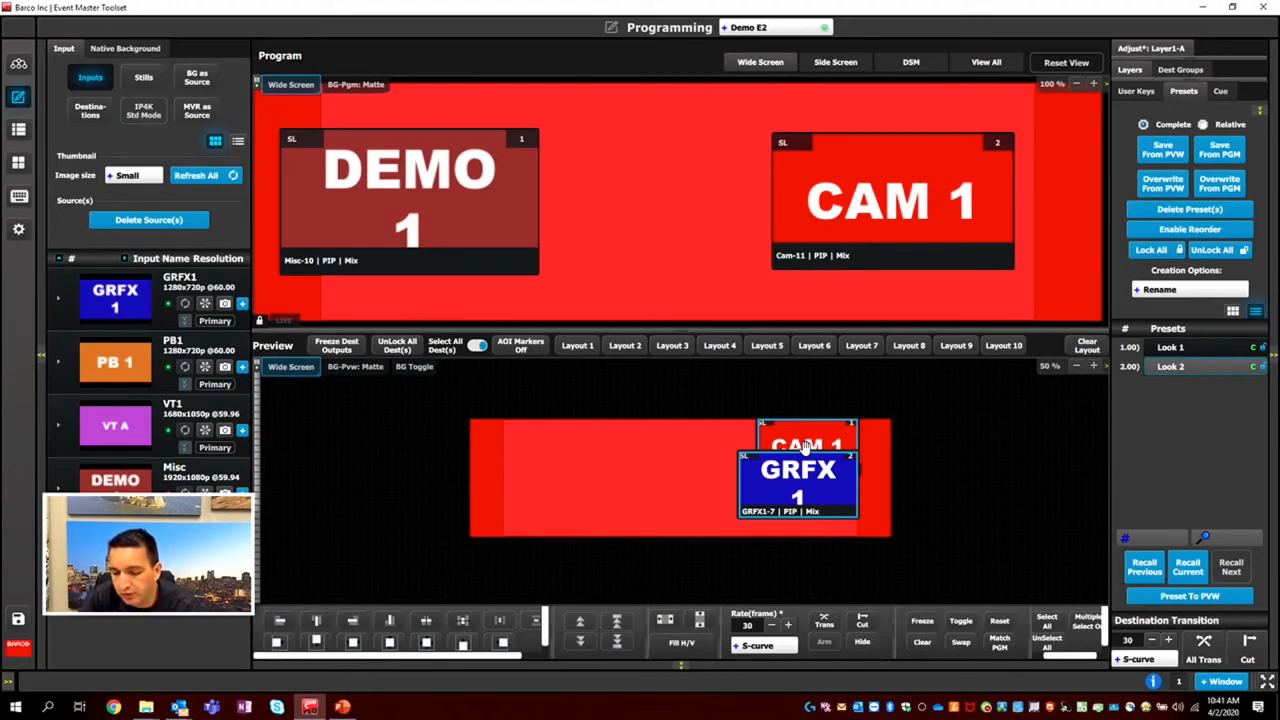
# Move both selected Wide Screen layers together, then show all destinations and move the GRFX1 layer down on Side Screen preview.
pyautogui.moveTo(793, 473); pyautogui.dragTo(778, 464)
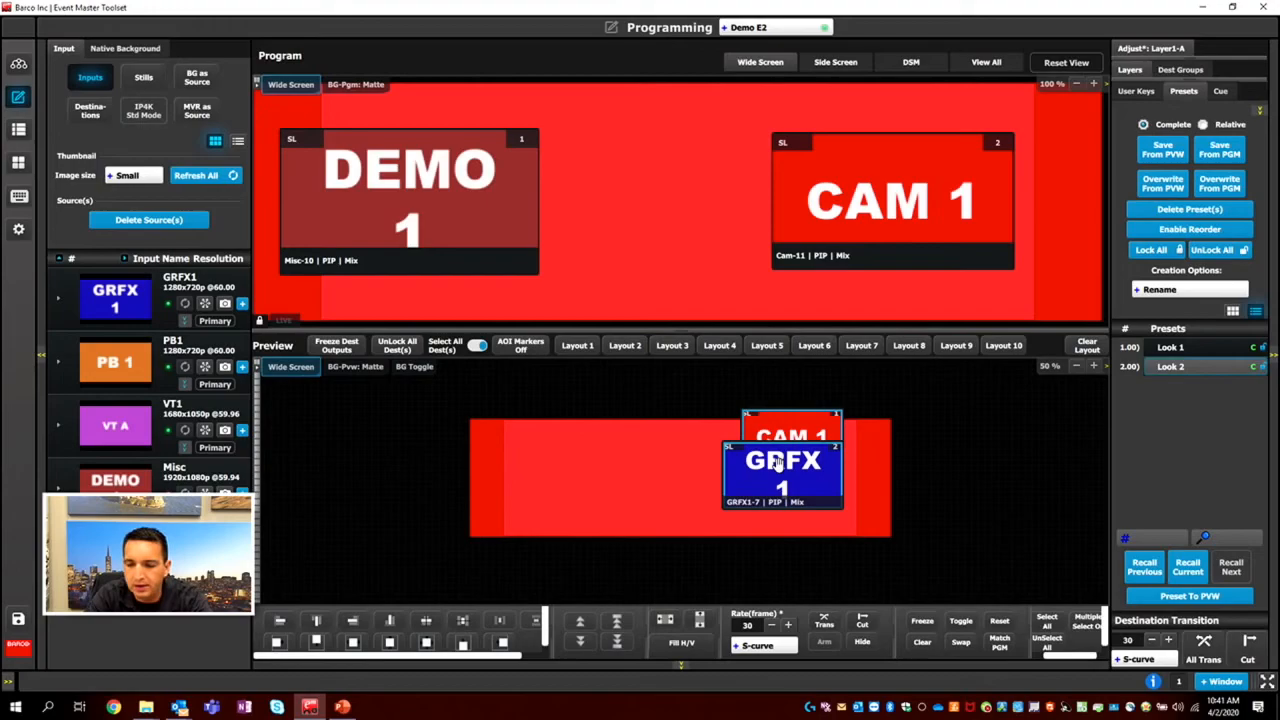
pyautogui.click(988, 64)
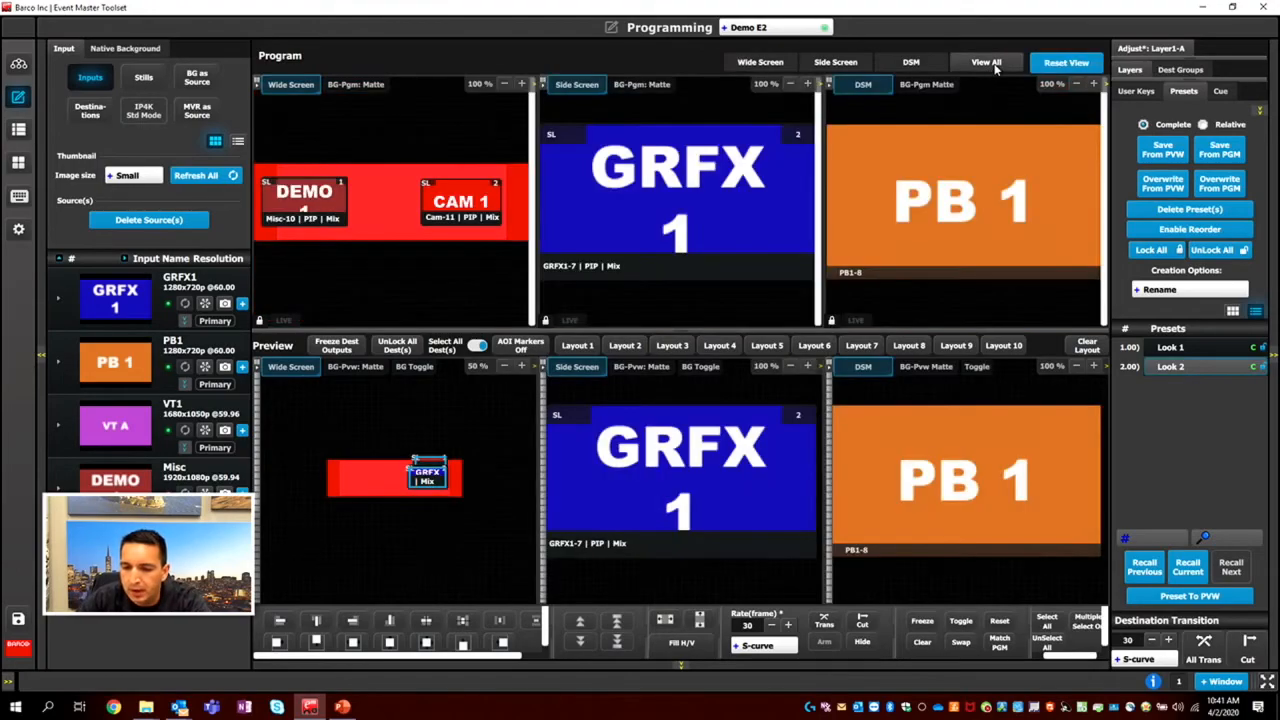
pyautogui.moveTo(687, 438); pyautogui.dragTo(688, 468)
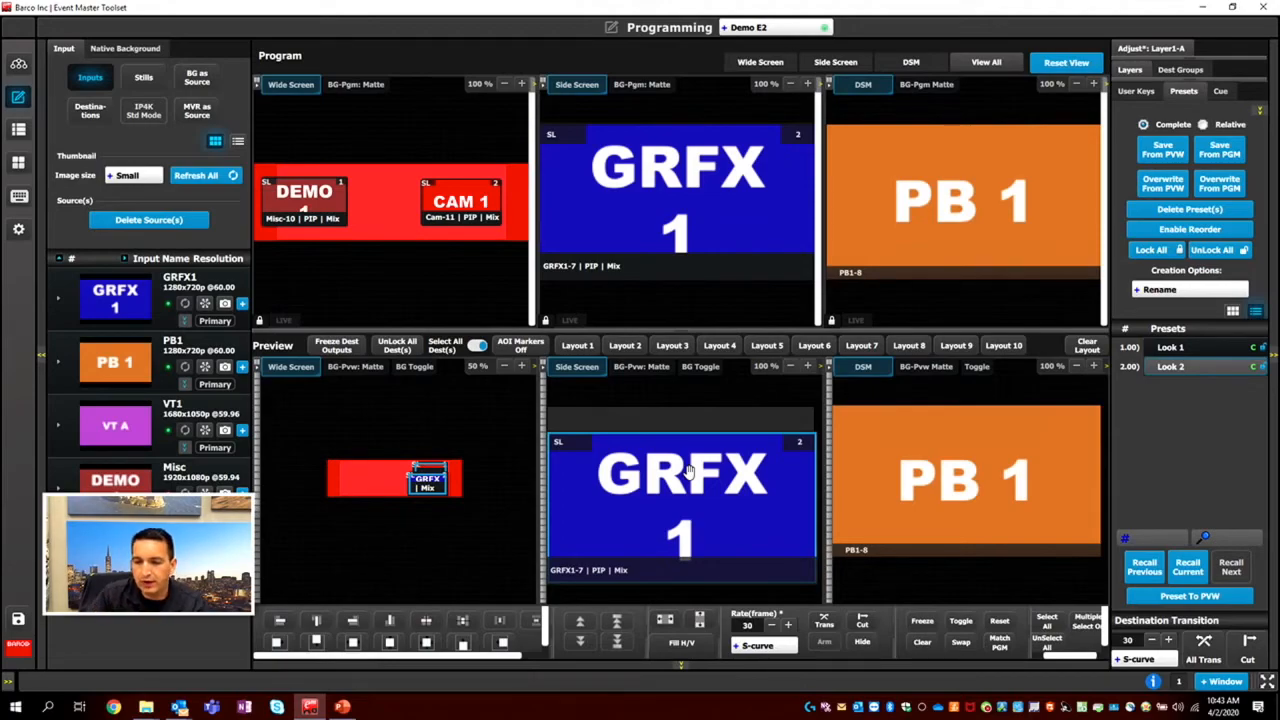
# Open the user keys, shift the selected Wide Screen preview layers together, turn off multiple selection, and reposition GRFX1 on Side Screen preview.
pyautogui.click(1146, 94)
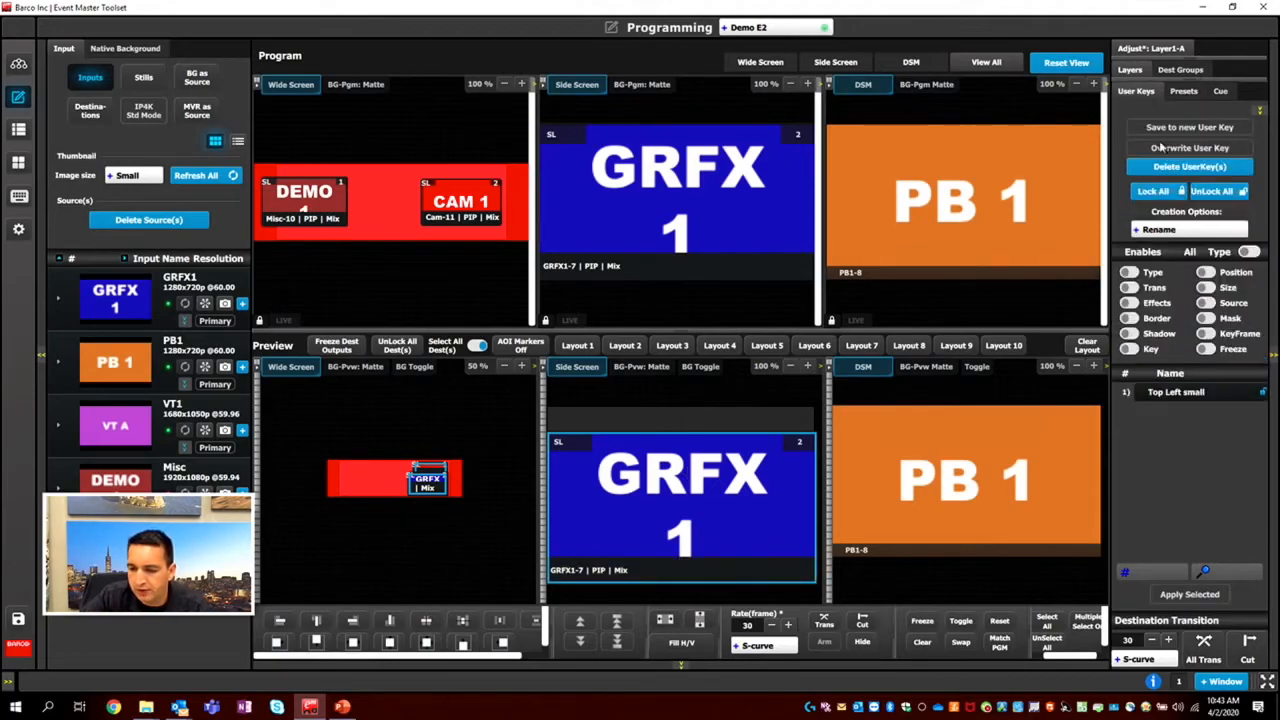
pyautogui.moveTo(427, 483)
pyautogui.mouseDown()
pyautogui.moveTo(343, 457)
pyautogui.moveTo(424, 477)
pyautogui.mouseUp()
pyautogui.click(1084, 621)
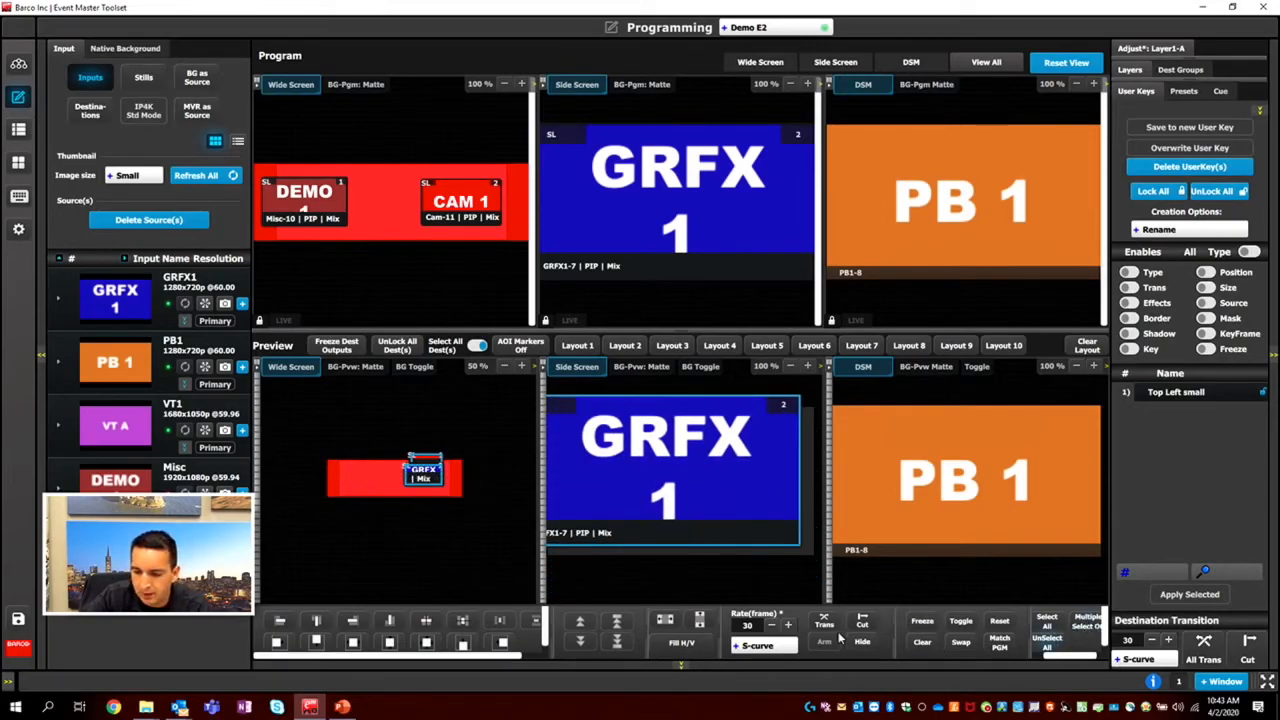
pyautogui.moveTo(621, 485); pyautogui.dragTo(628, 504)
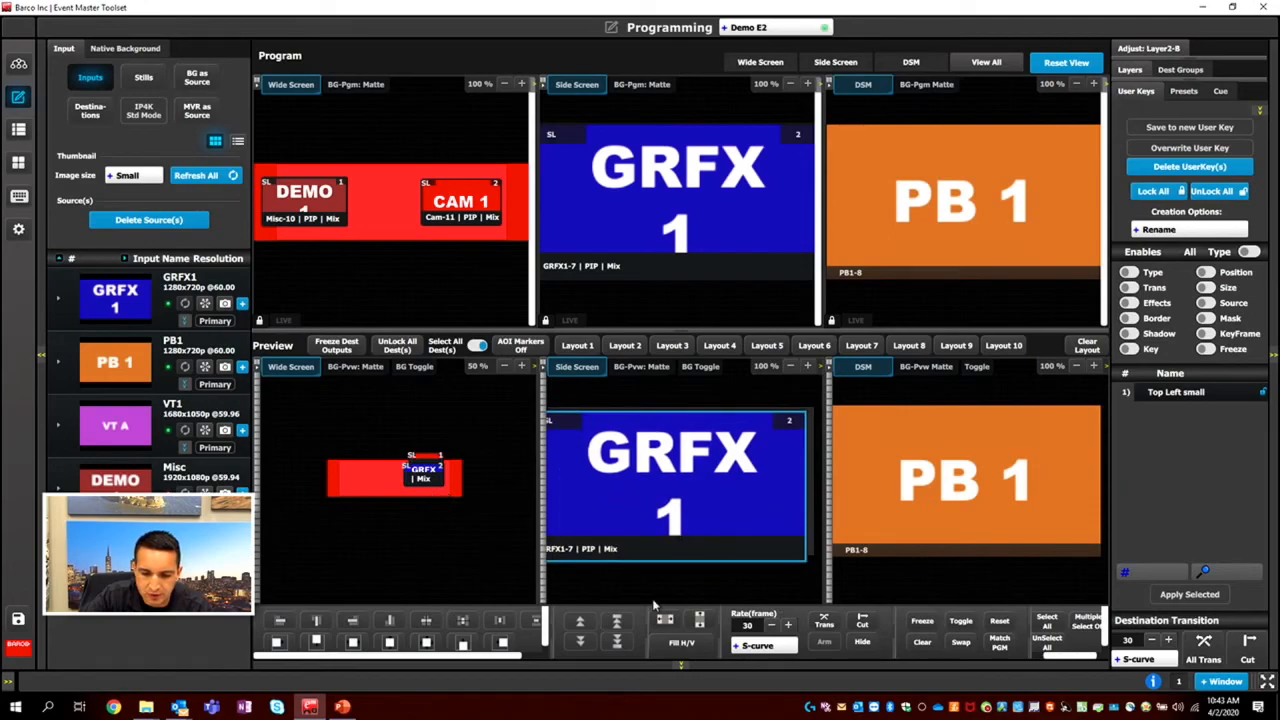
# Show only Wide Screen and place GRFX1 in the left half and CAM 1 in the right half of its preview.
pyautogui.click(760, 62)
pyautogui.moveTo(671, 520); pyautogui.dragTo(583, 494)
pyautogui.moveTo(774, 437); pyautogui.dragTo(793, 517)
pyautogui.moveTo(779, 498); pyautogui.dragTo(773, 500)
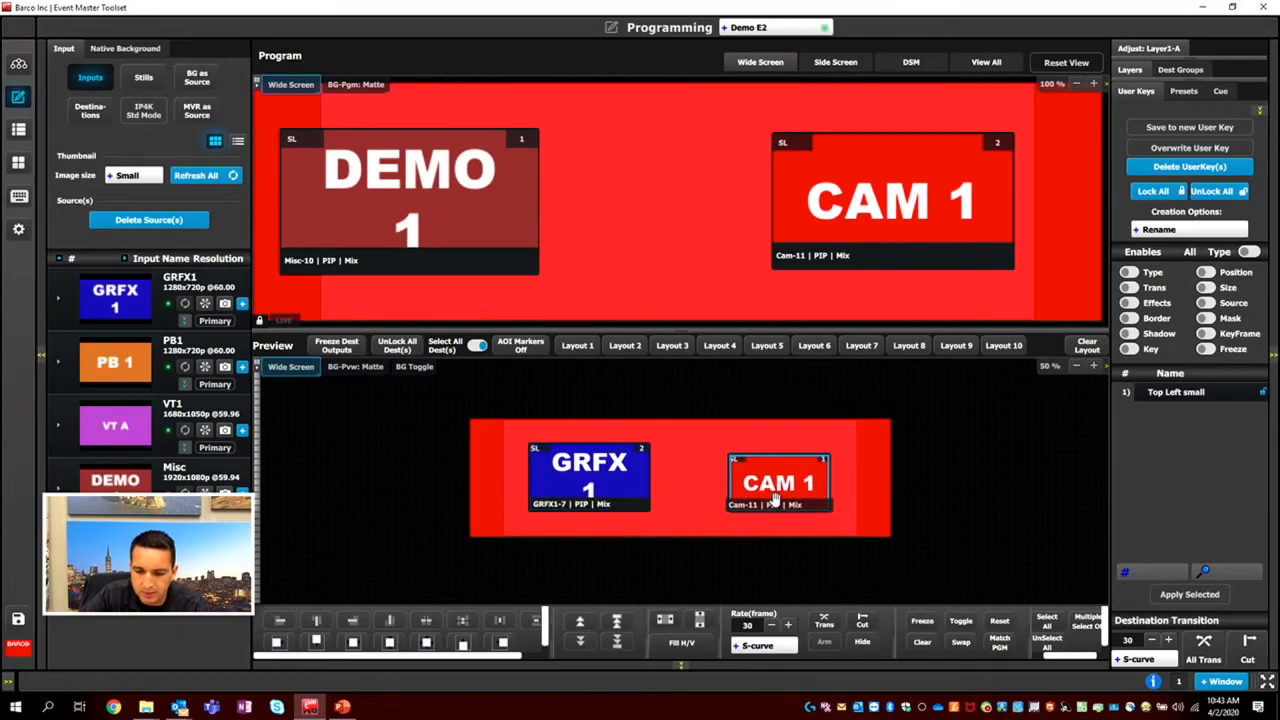
pyautogui.moveTo(579, 487); pyautogui.dragTo(558, 480)
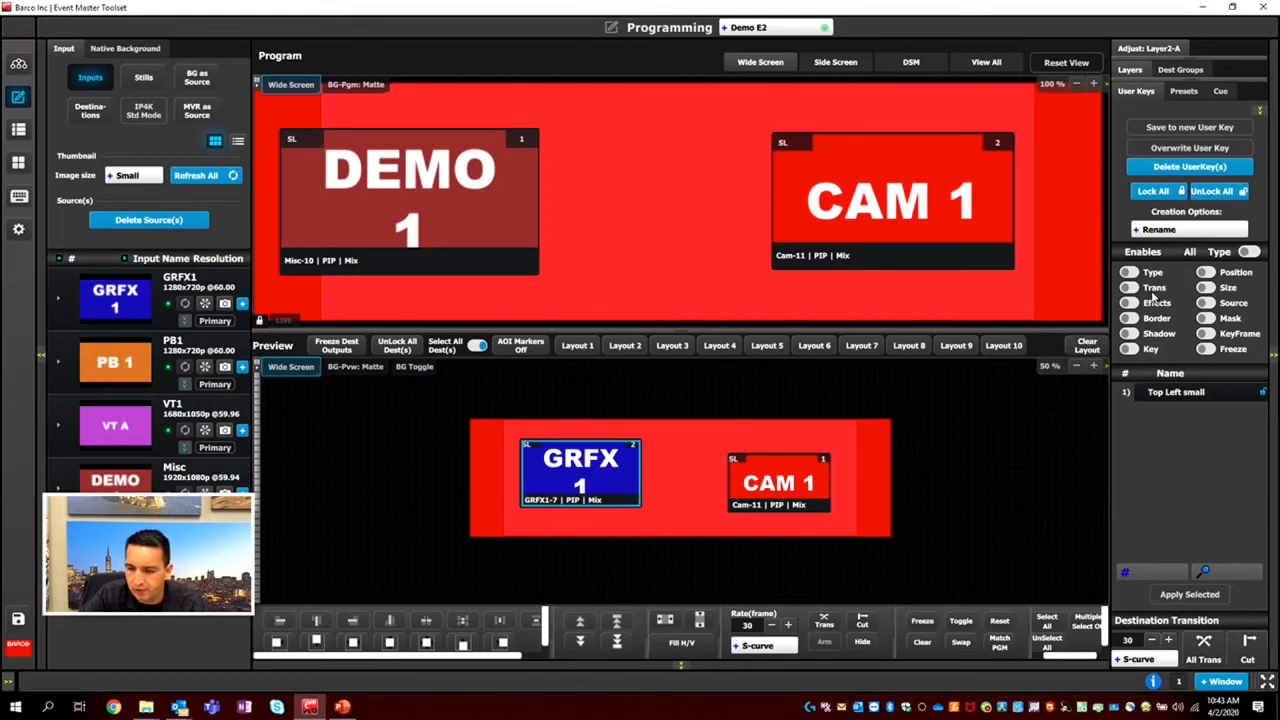
# Enable only Position and Size for user keys and save the GRFX1 layer as a user key named Left.
pyautogui.click(1247, 251)
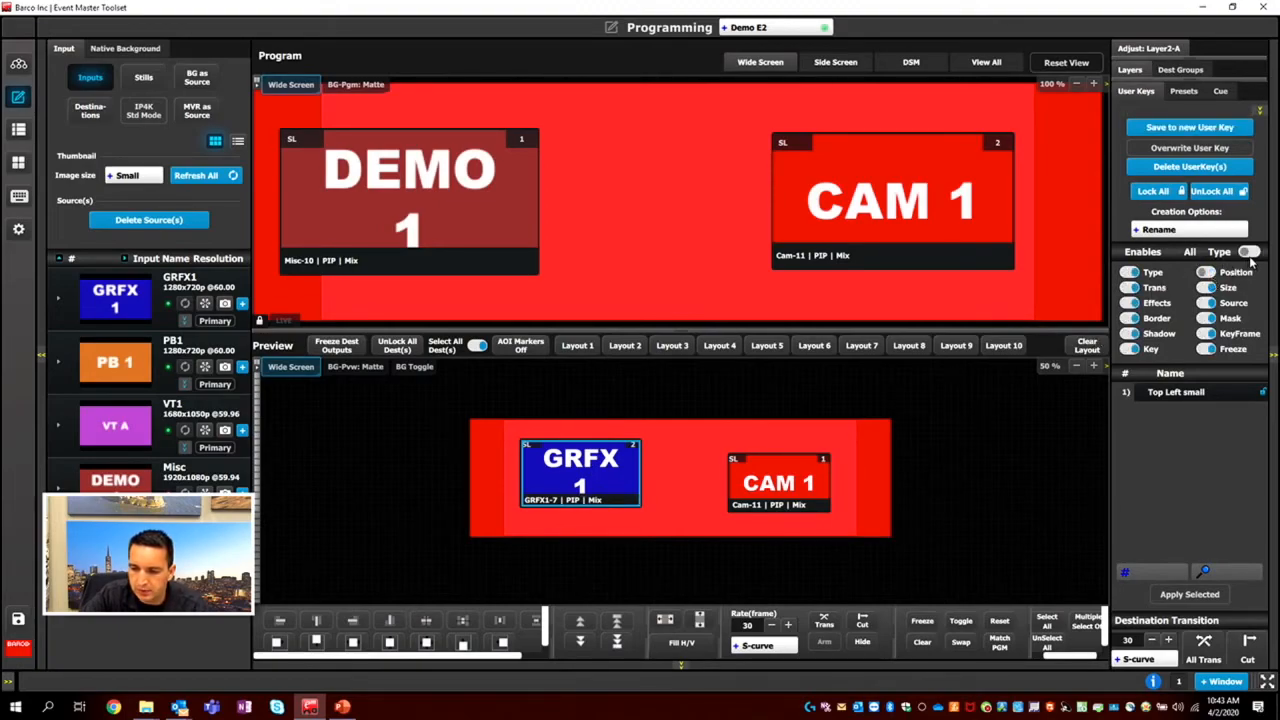
pyautogui.click(1247, 251)
pyautogui.click(1208, 278)
pyautogui.click(1207, 287)
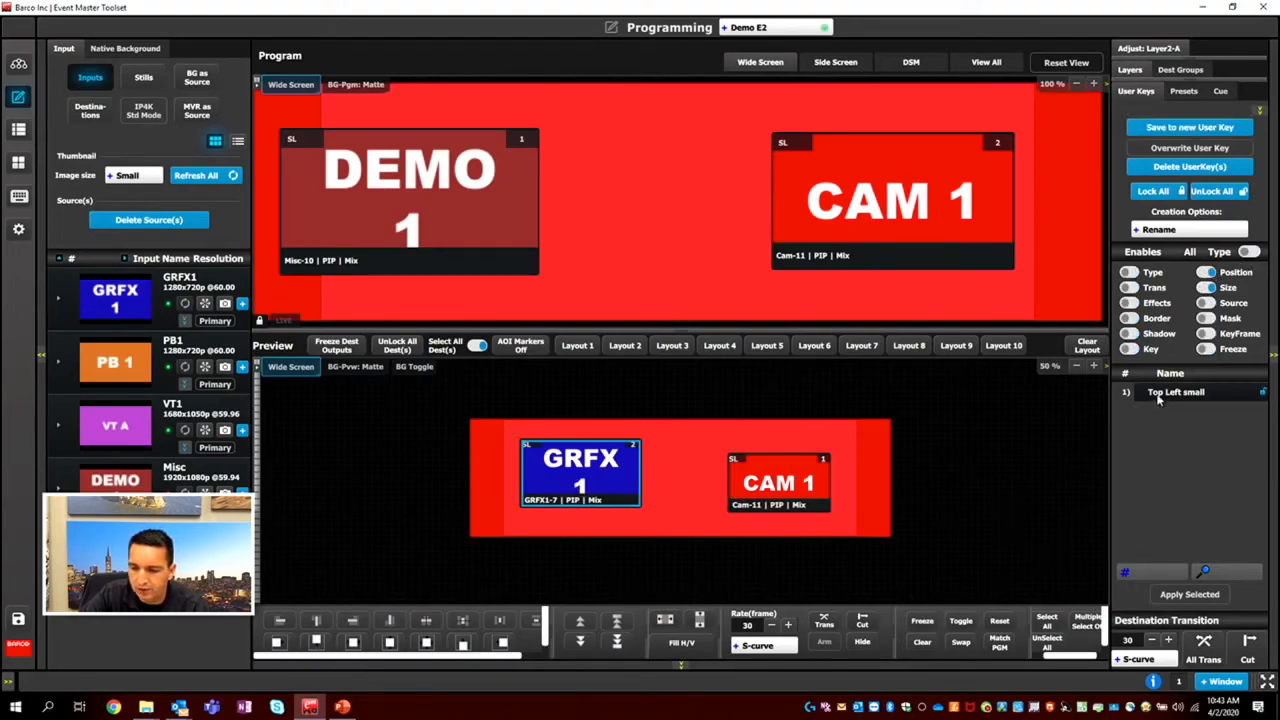
pyautogui.click(1156, 129)
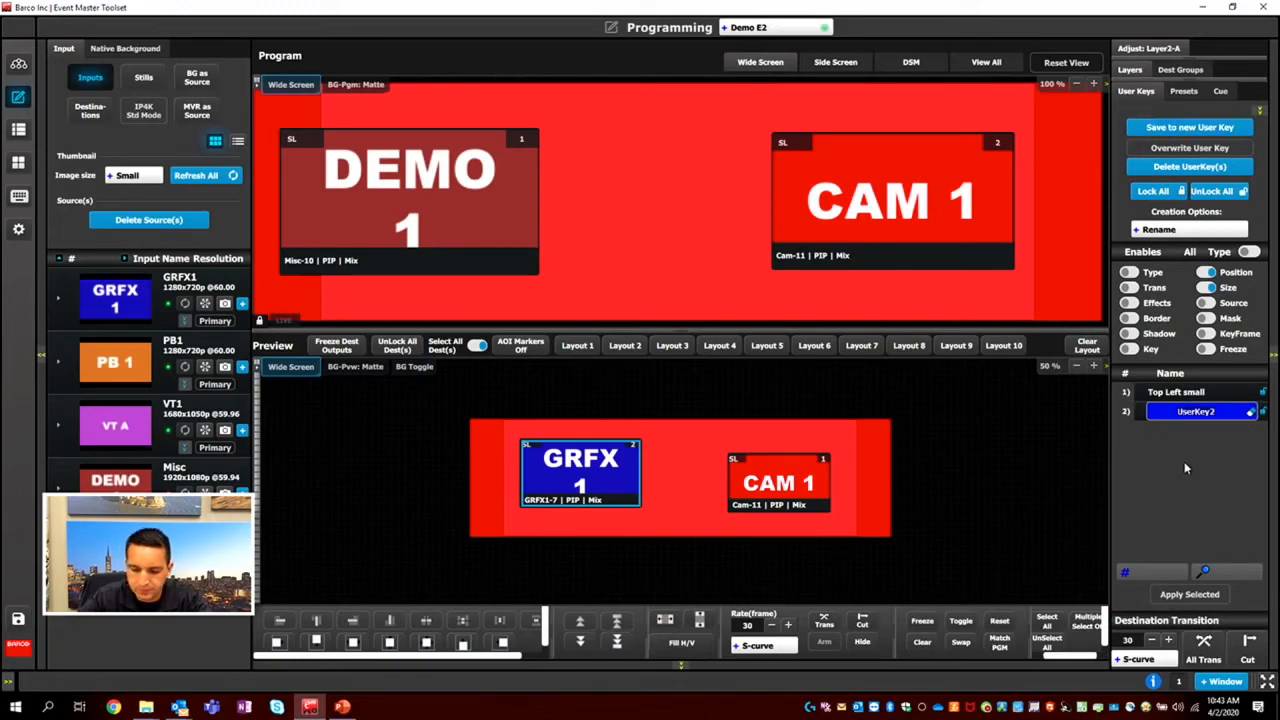
pyautogui.click(1250, 413)
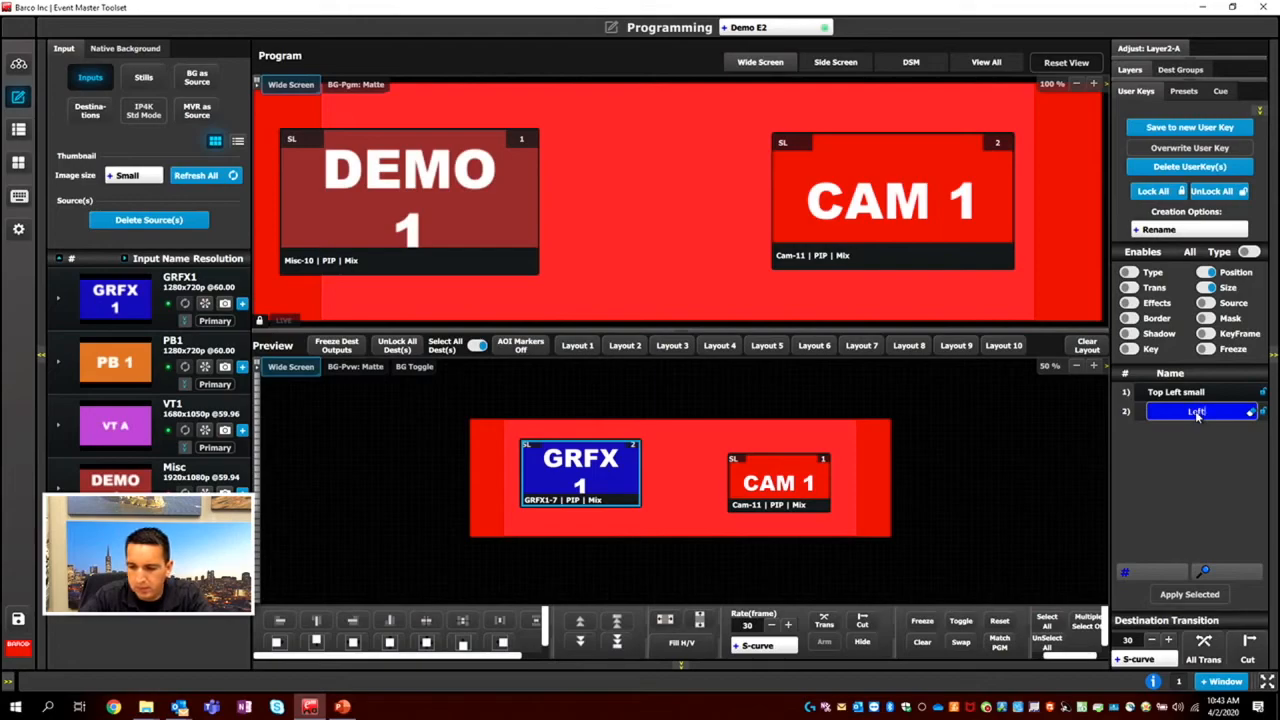
pyautogui.press('Return')
# Clear the CAM 1 layer from Wide Screen preview and move GRFX1 into its place on the right side.
pyautogui.click(805, 480)
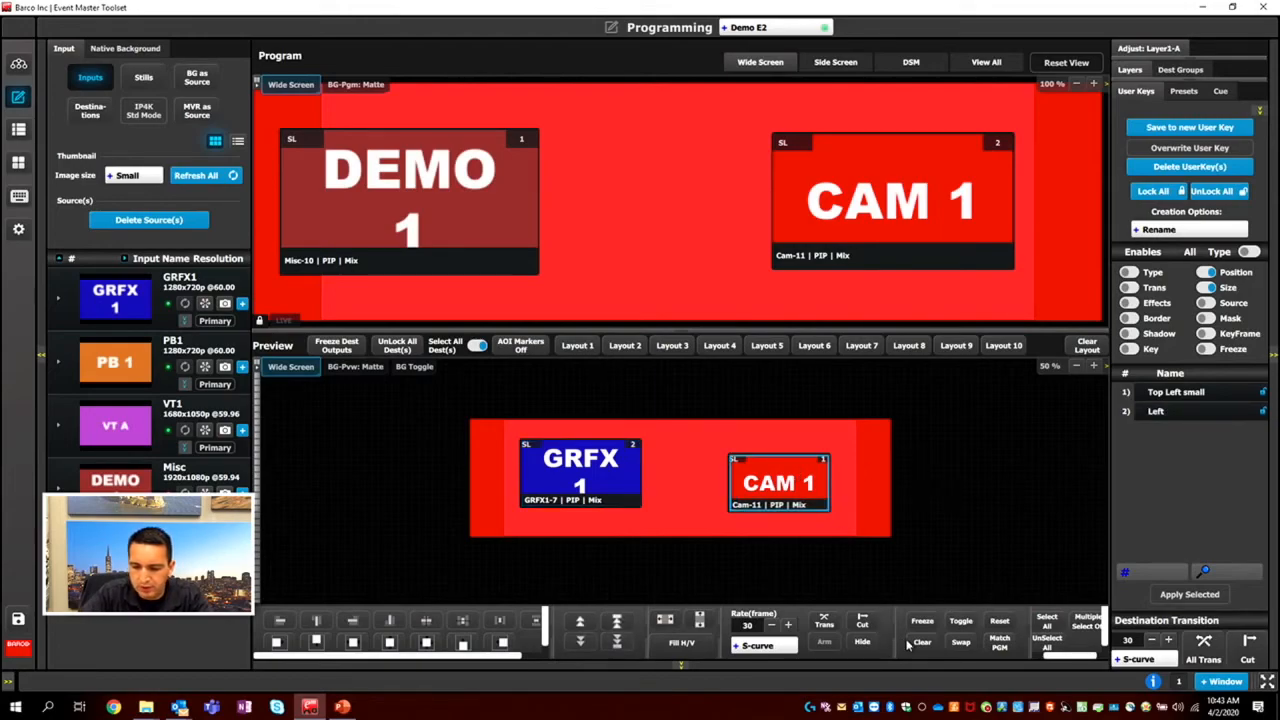
pyautogui.press('Delete')
pyautogui.moveTo(577, 470); pyautogui.dragTo(793, 481)
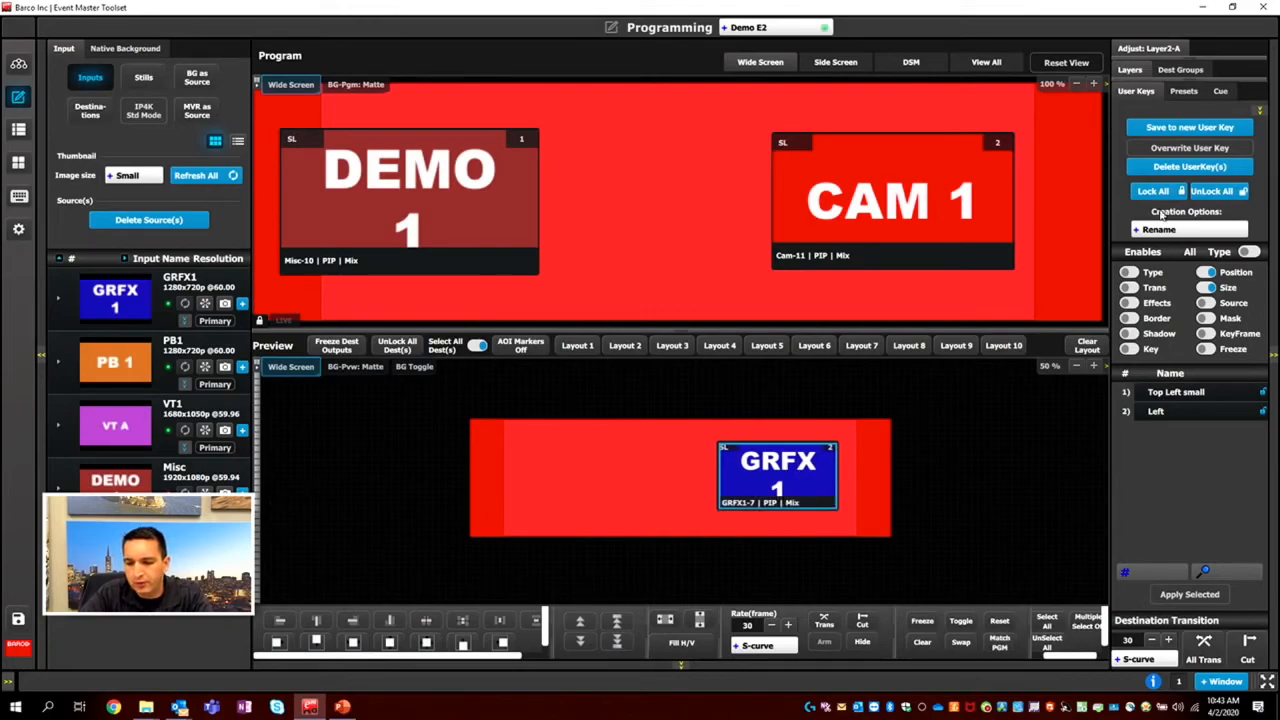
# Save the GRFX1 layer as a new user key named Right, and move the layer back to the left half of preview.
pyautogui.click(1192, 124)
pyautogui.click(1174, 432)
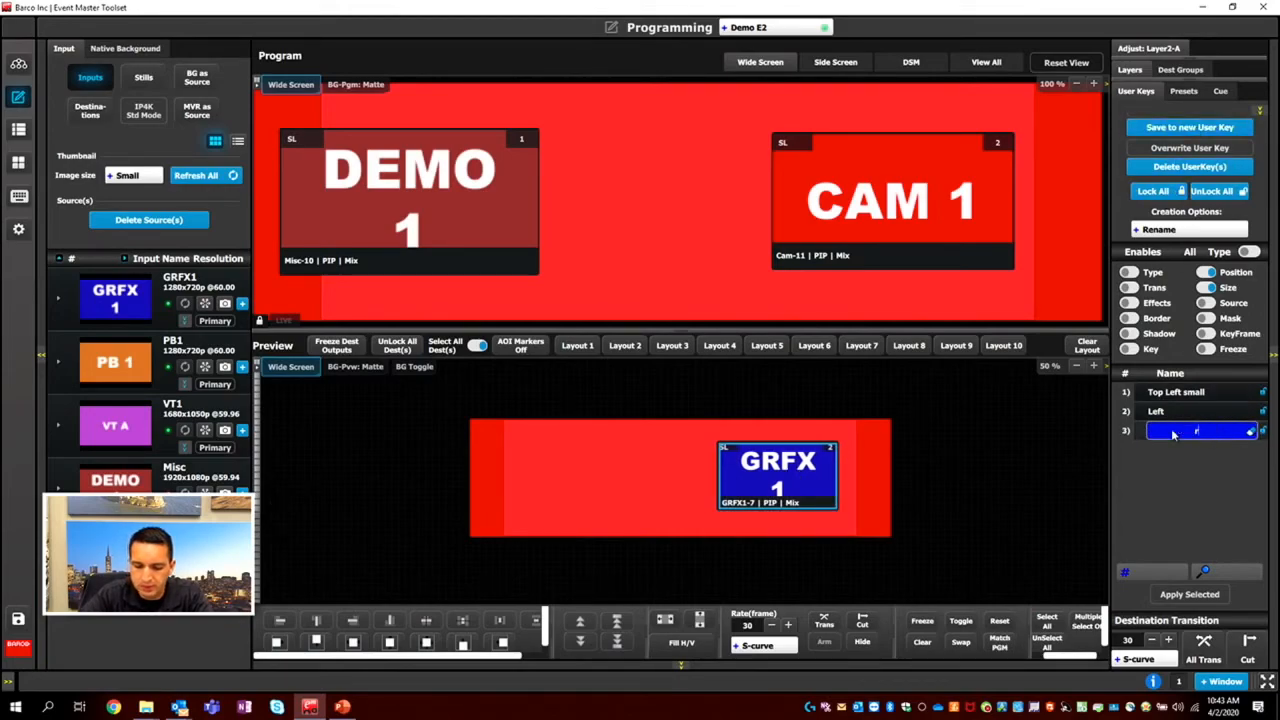
pyautogui.write('Right')
pyautogui.press('Return')
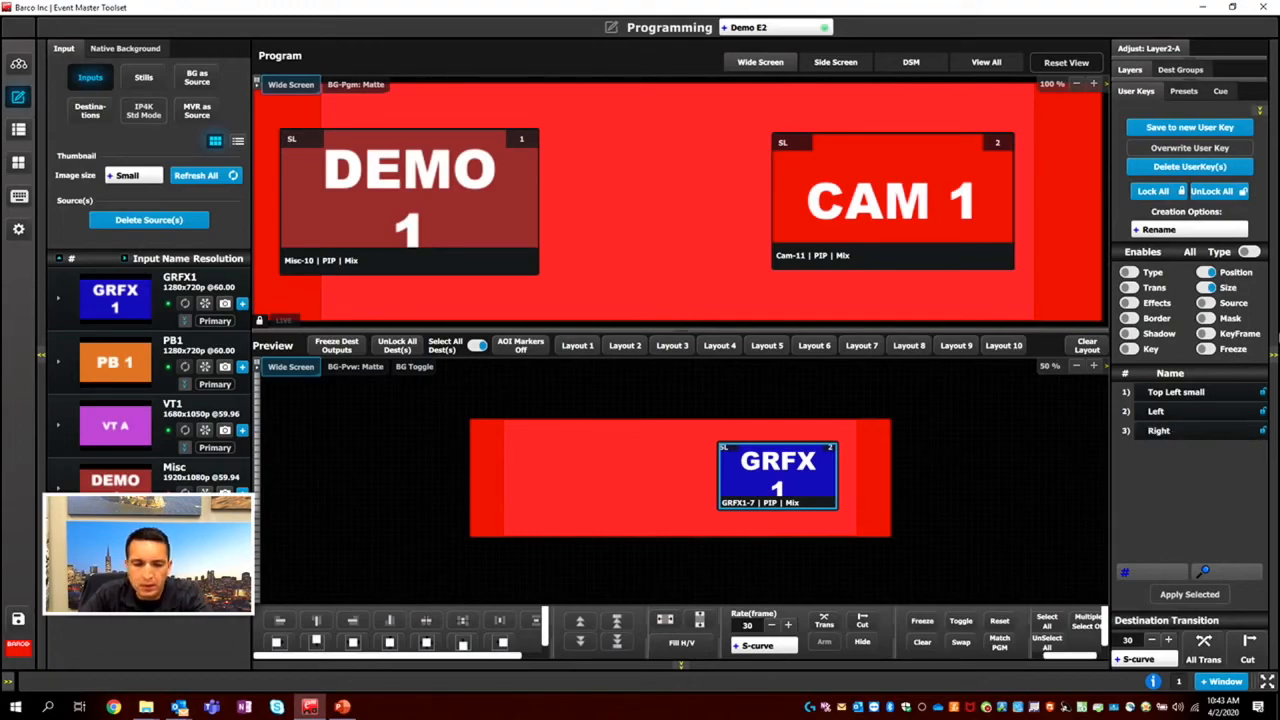
pyautogui.moveTo(790, 490); pyautogui.dragTo(632, 488)
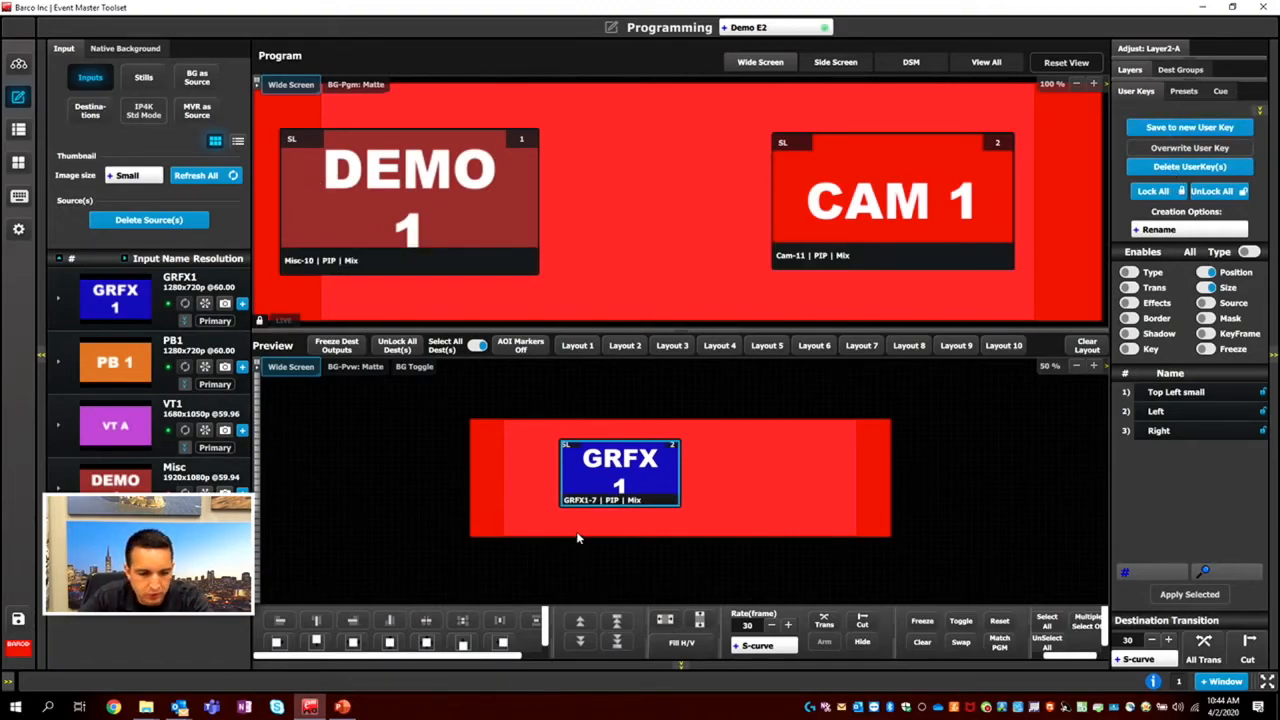
# On the Controller page's EC-50 layout, map Wide Screen, Side Screen and DSM to the first three destination buttons, and DSM to the last one too.
pyautogui.click(28, 198)
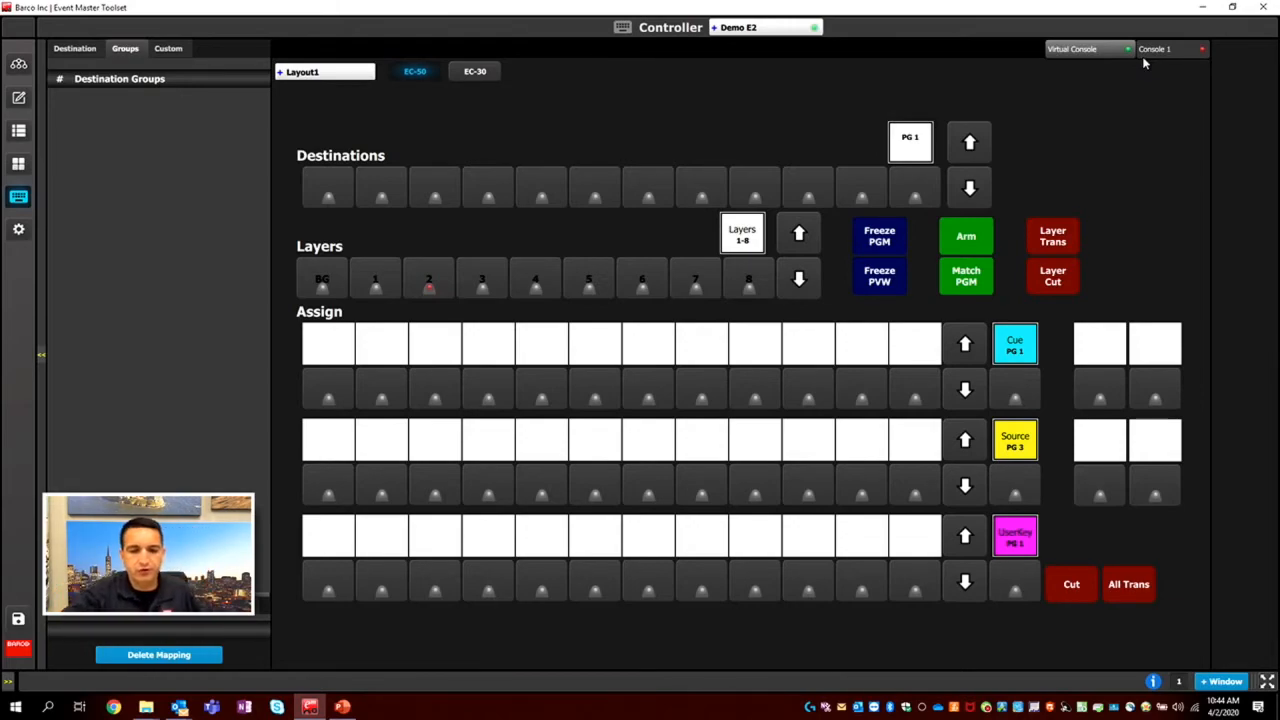
pyautogui.click(463, 76)
pyautogui.click(429, 80)
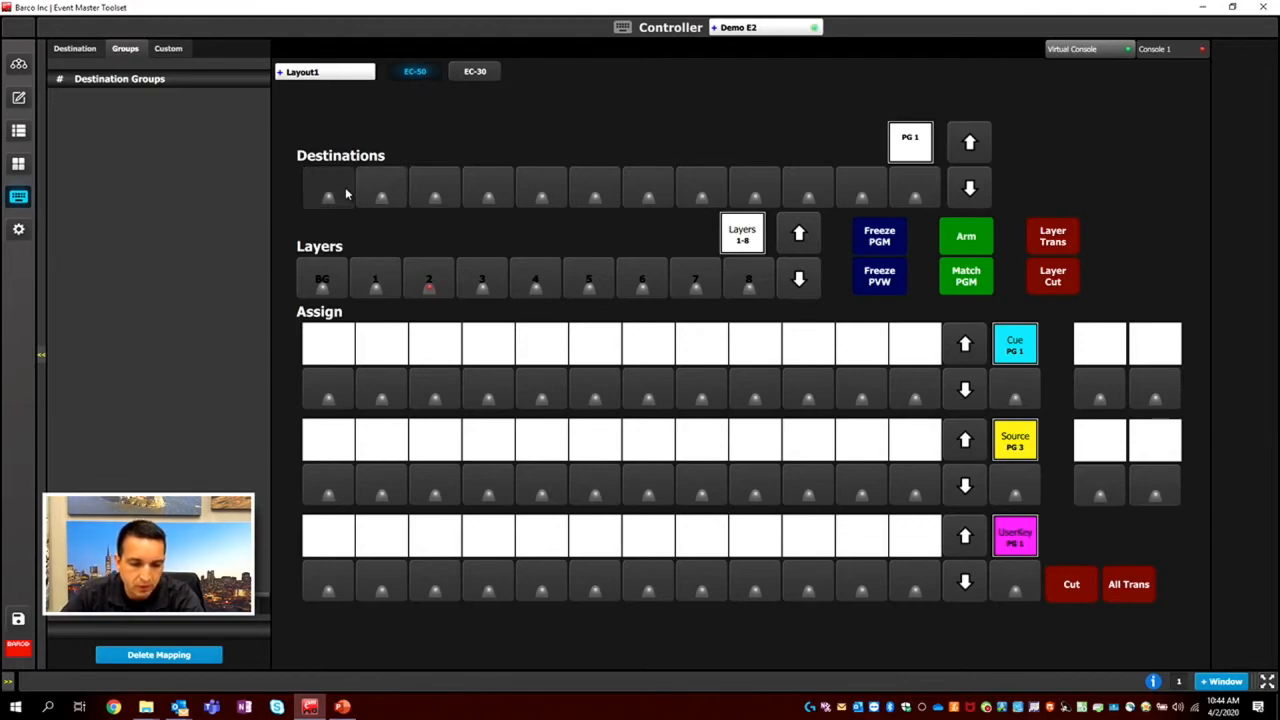
pyautogui.click(76, 52)
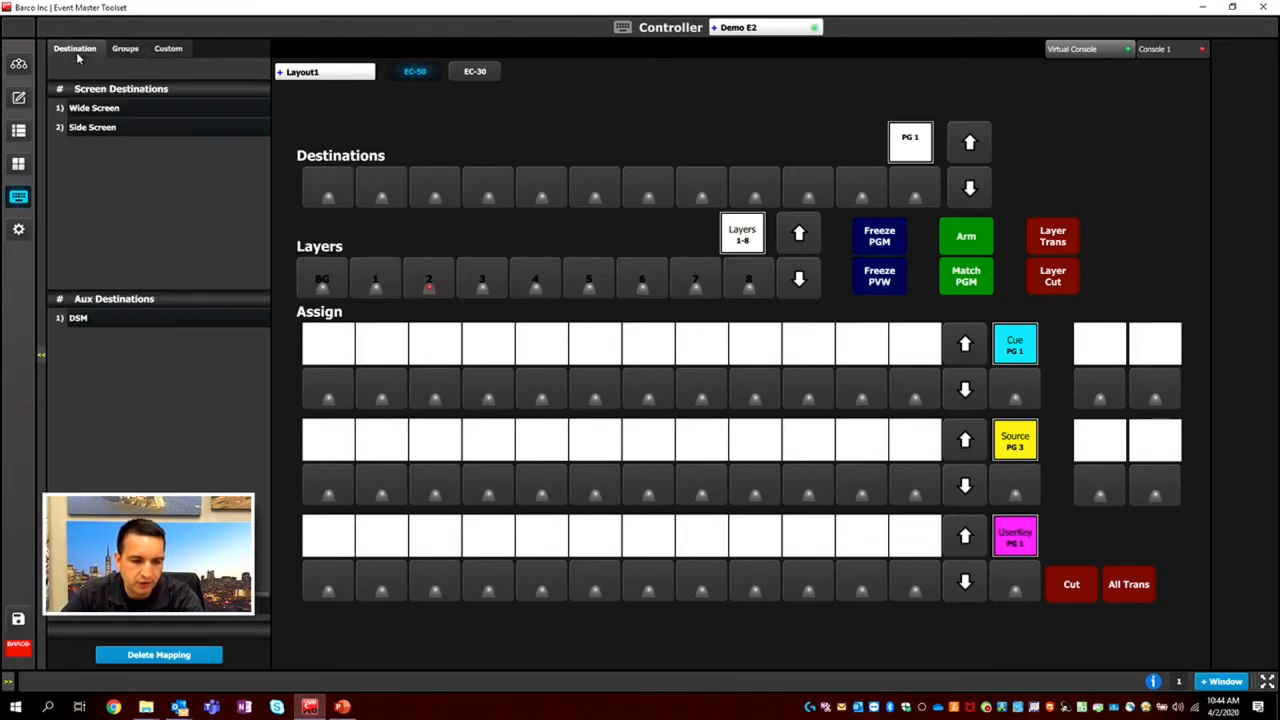
pyautogui.click(325, 184)
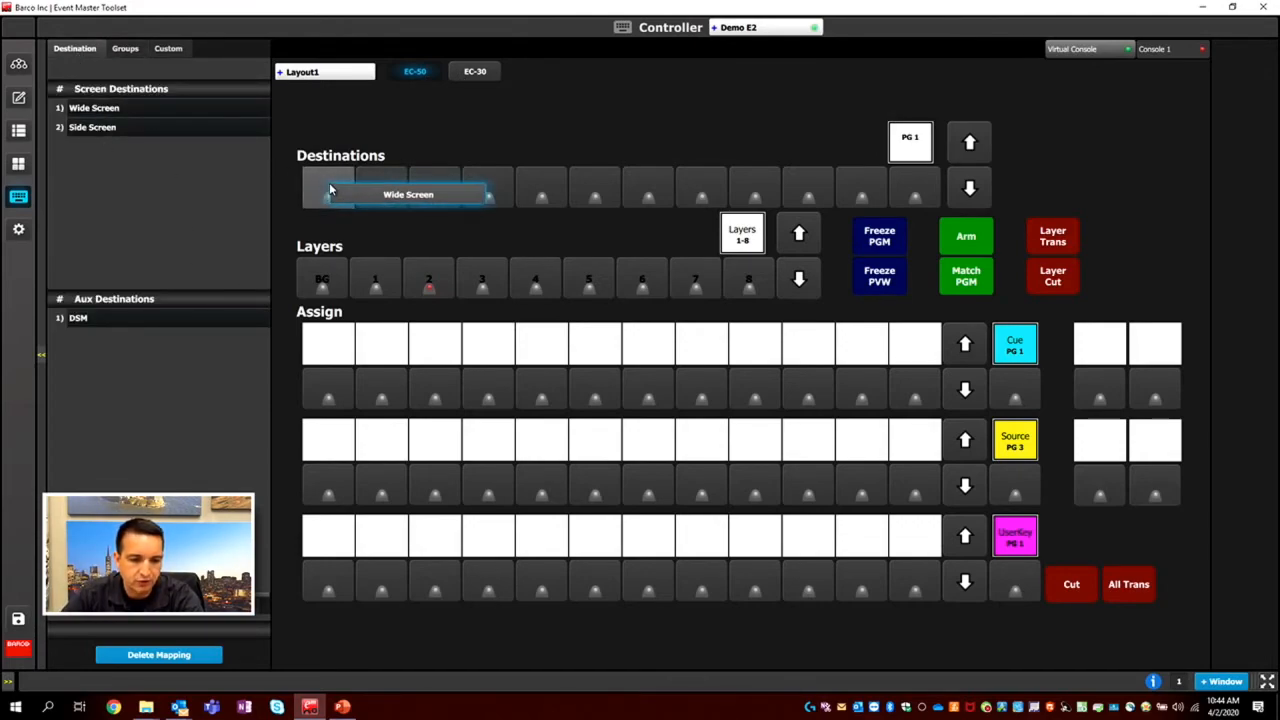
pyautogui.click(365, 188)
pyautogui.moveTo(131, 323); pyautogui.dragTo(435, 197)
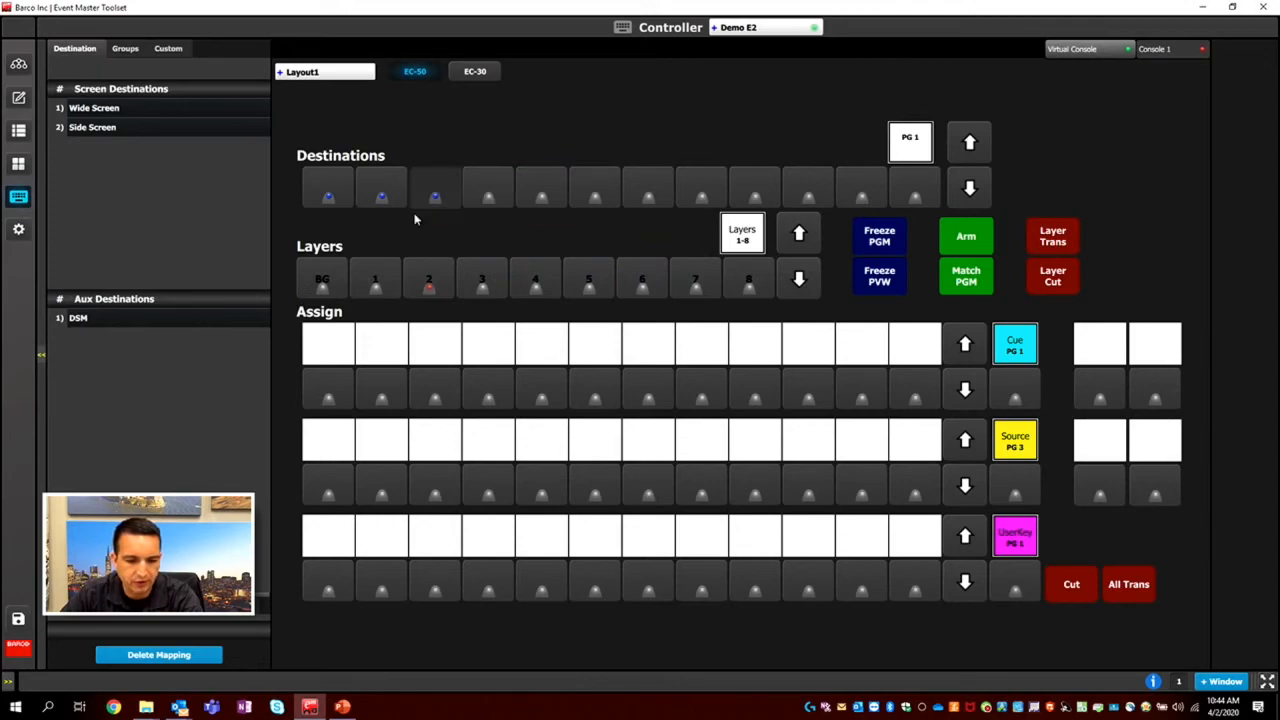
pyautogui.moveTo(136, 324); pyautogui.dragTo(915, 192)
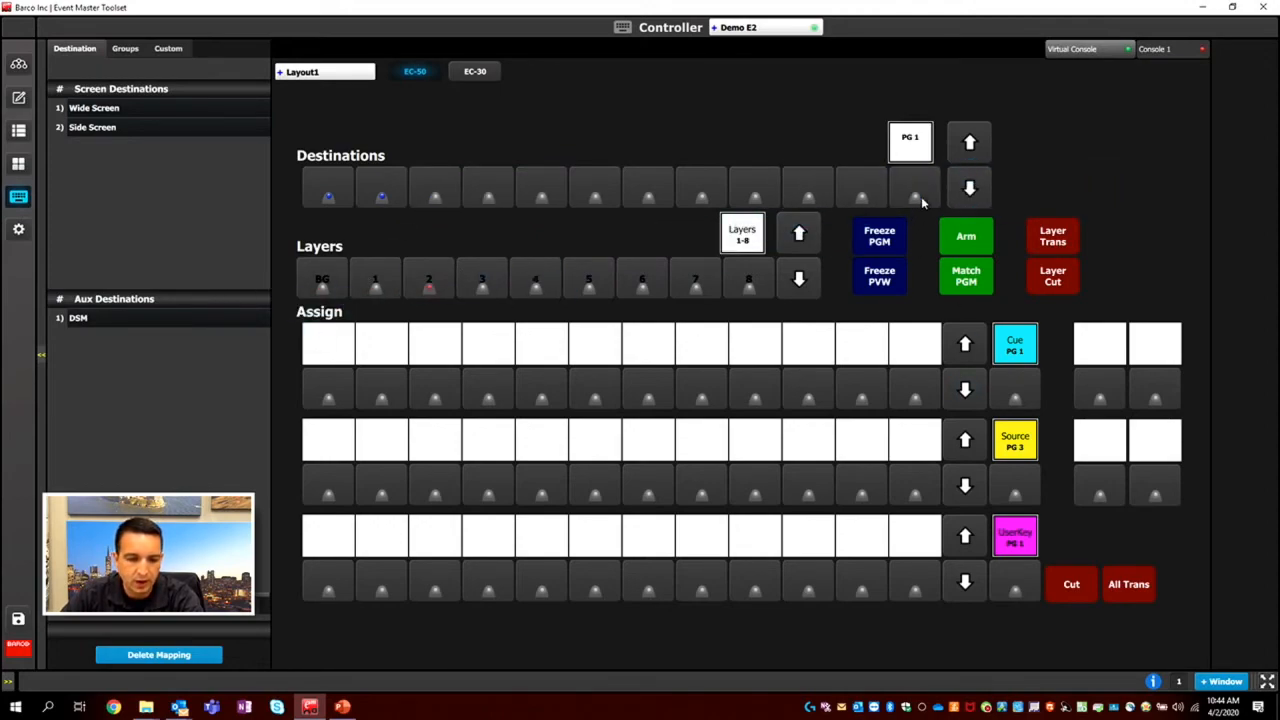
# Deselect all mapped destinations on the virtual controller and check their selection in Programming with all destinations shown.
pyautogui.click(362, 199)
pyautogui.click(341, 197)
pyautogui.click(455, 191)
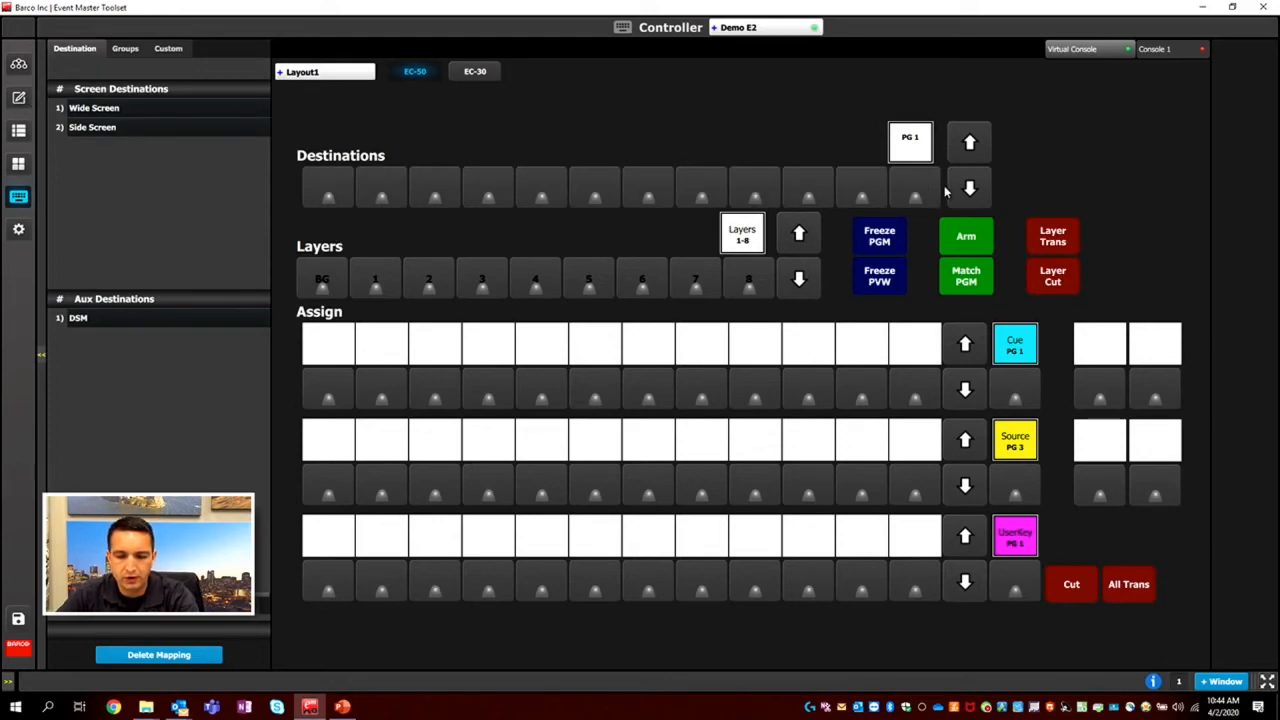
pyautogui.click(18, 98)
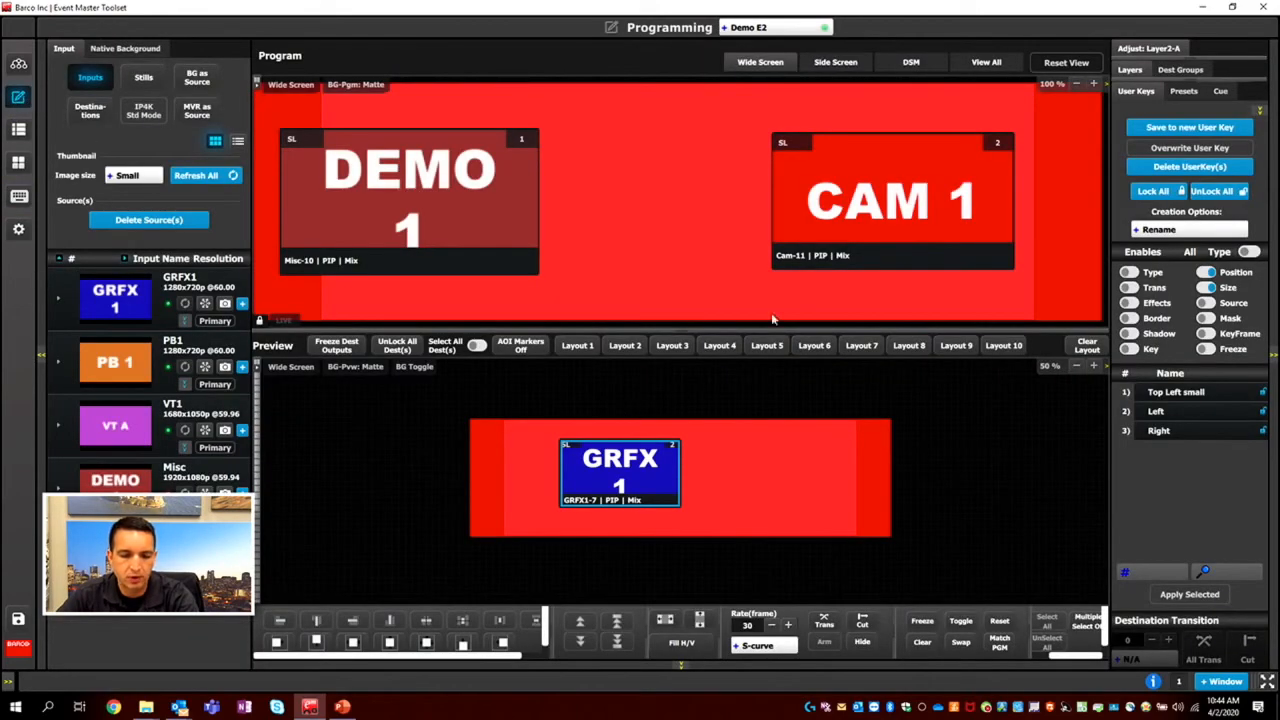
pyautogui.click(996, 66)
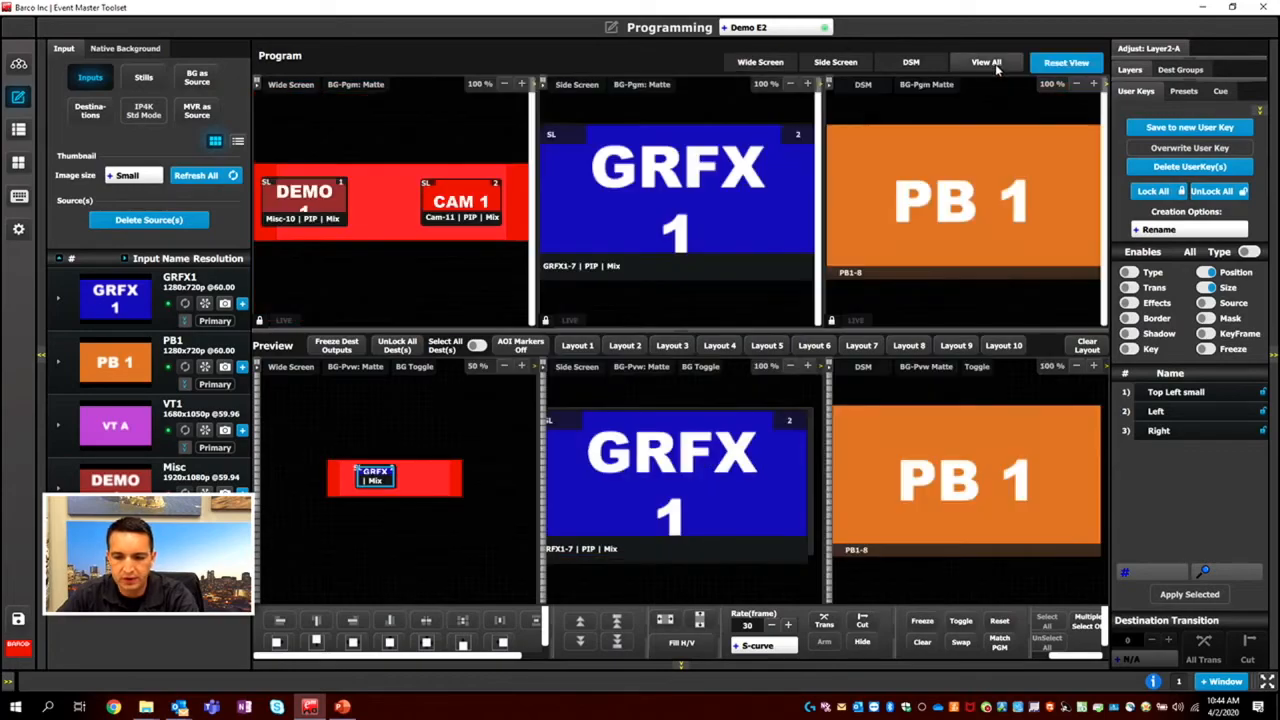
# Select the first three mapped destinations on the virtual controller, and check them in Programming by toggling the selection of all destinations.
pyautogui.click(19, 197)
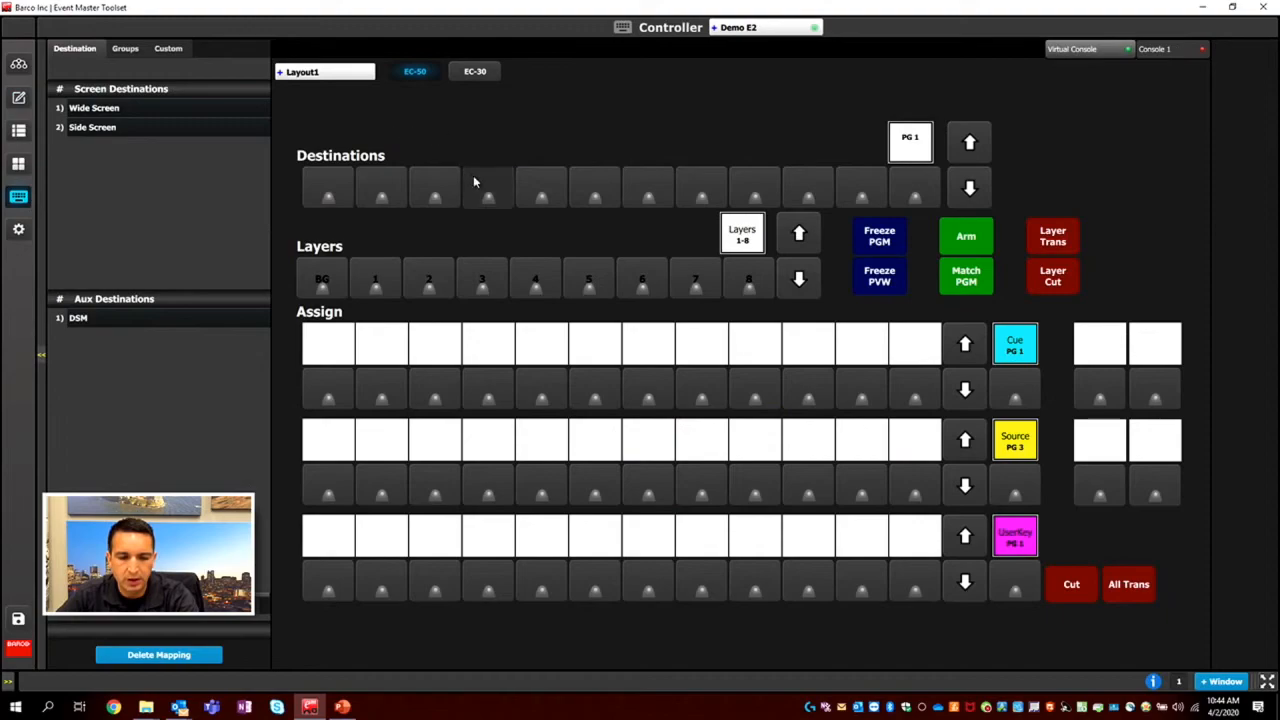
pyautogui.click(340, 190)
pyautogui.click(381, 190)
pyautogui.click(430, 190)
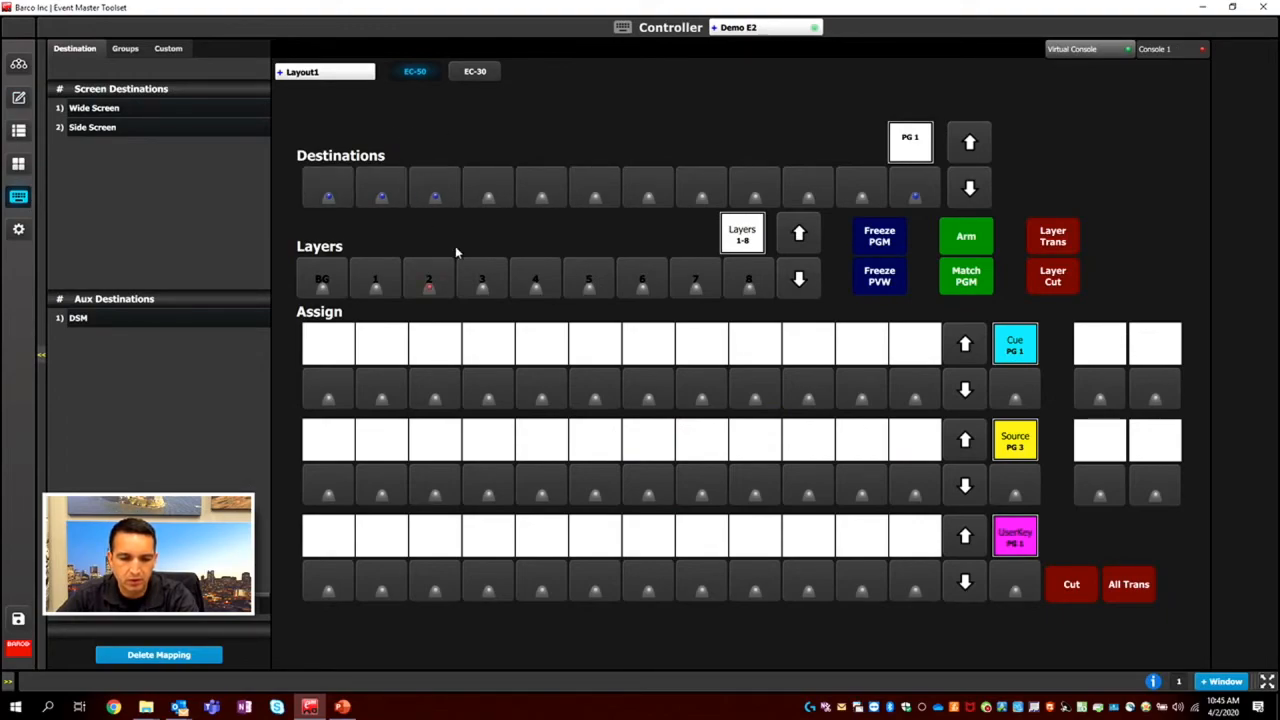
pyautogui.click(19, 97)
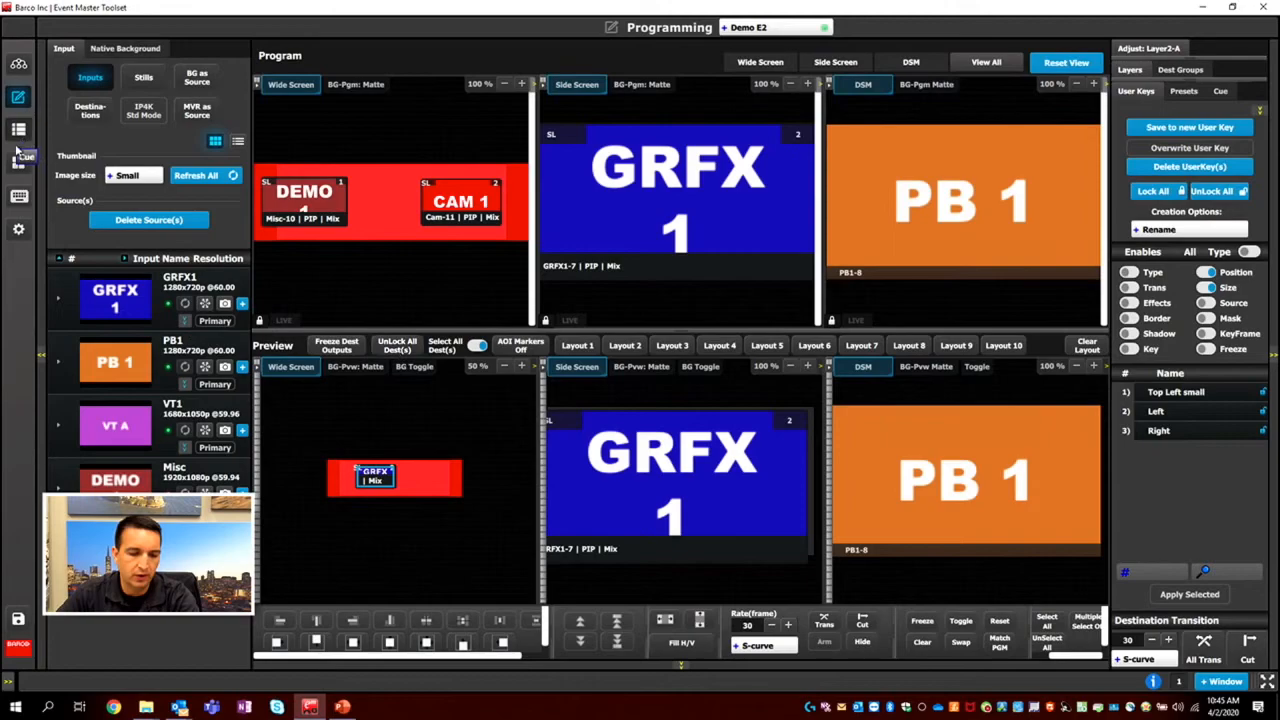
pyautogui.click(474, 348)
pyautogui.click(476, 347)
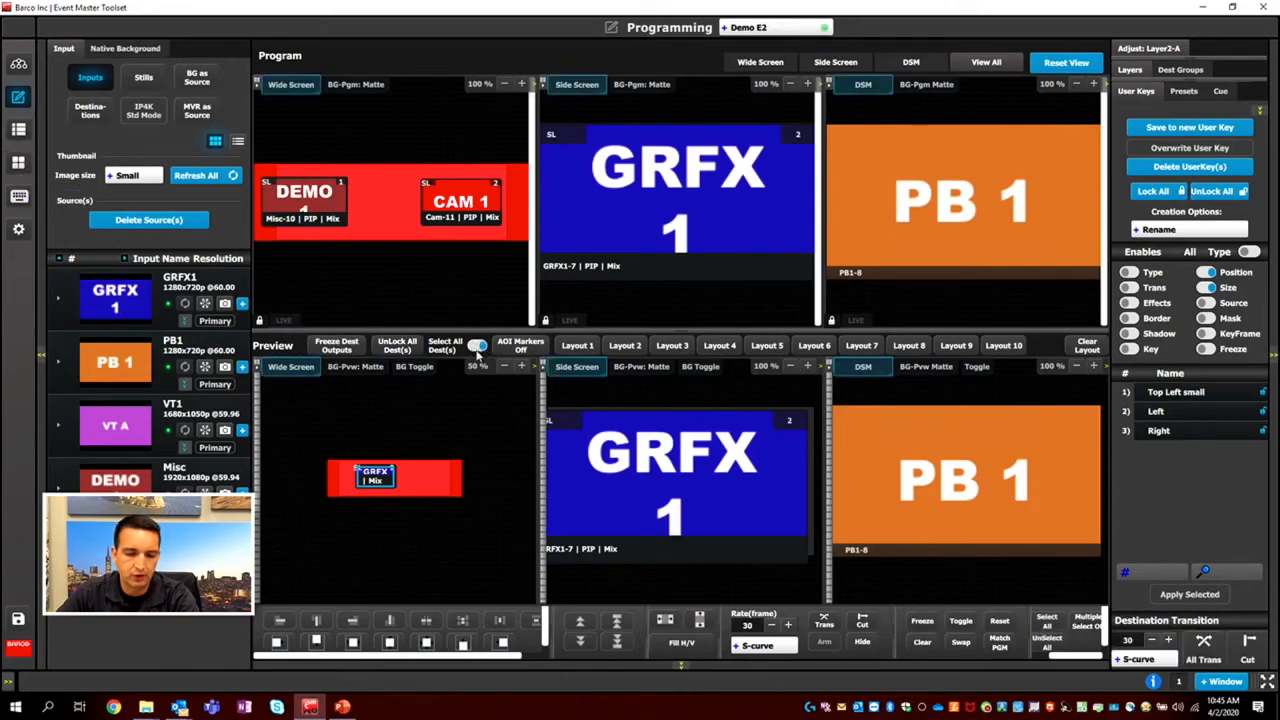
# On the virtual controller, select only the Wide Screen destination and layer 1, and check the selection in Programming.
pyautogui.click(16, 200)
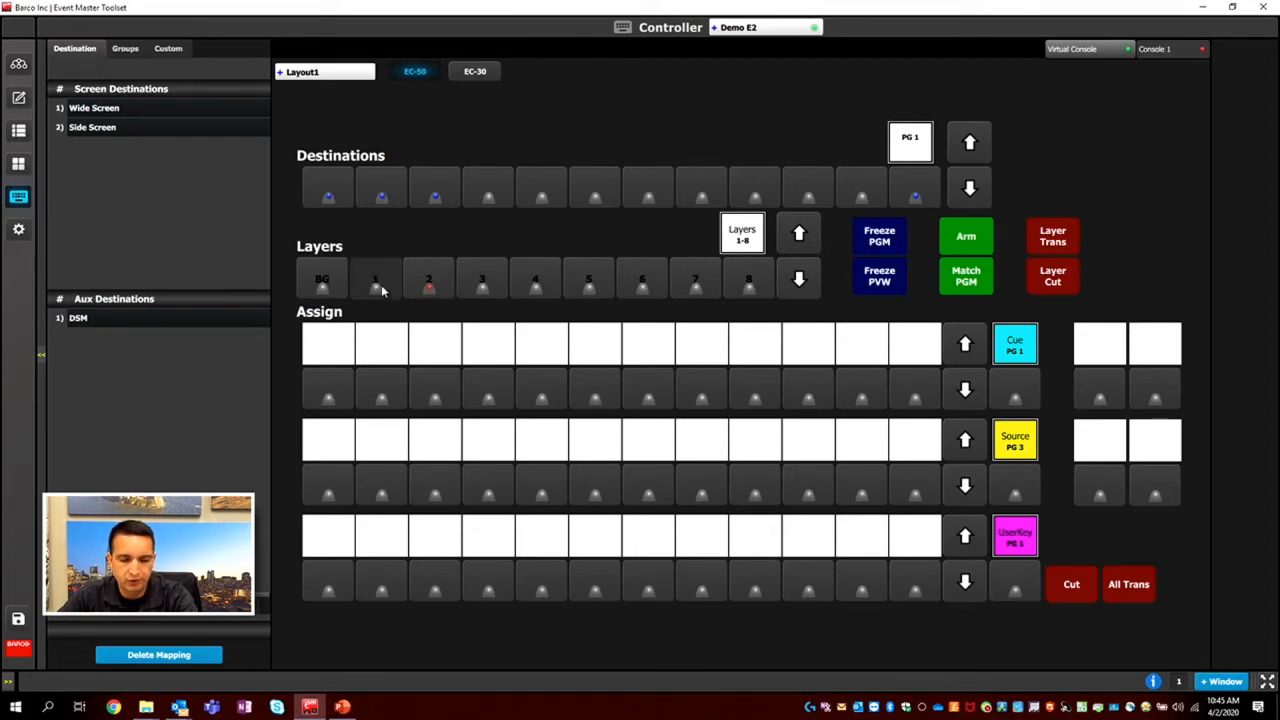
pyautogui.click(343, 197)
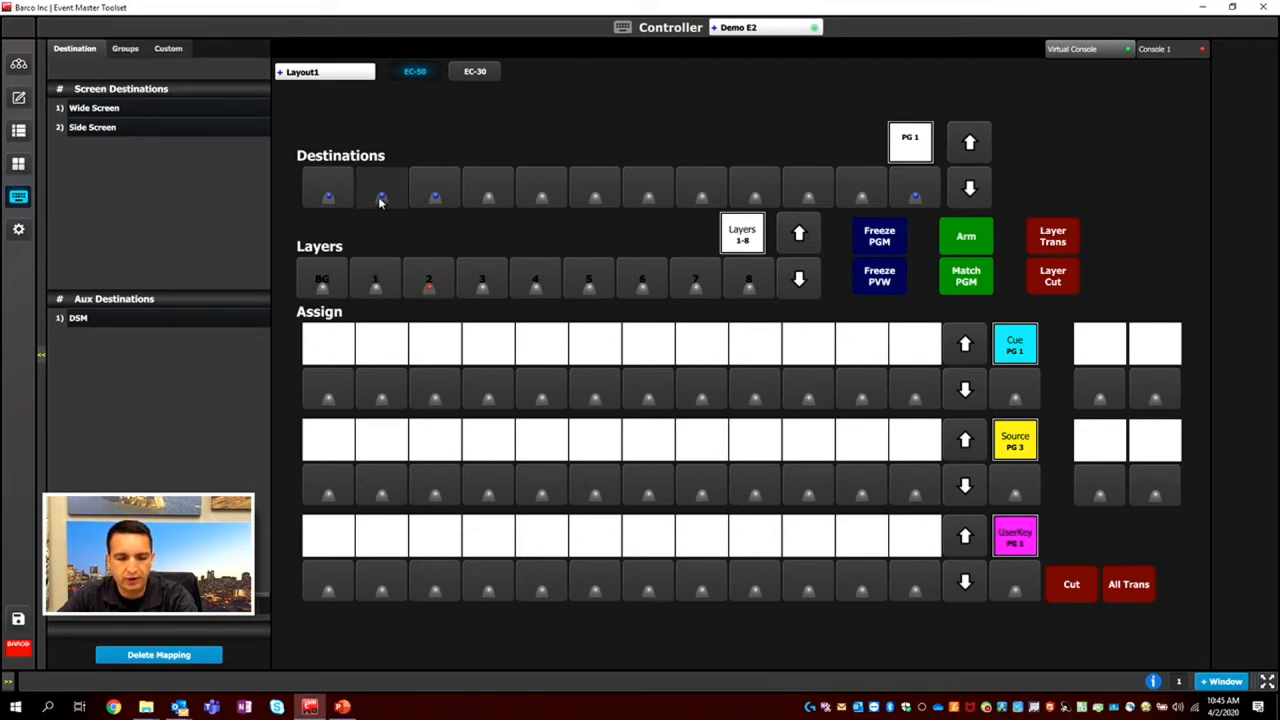
pyautogui.click(376, 279)
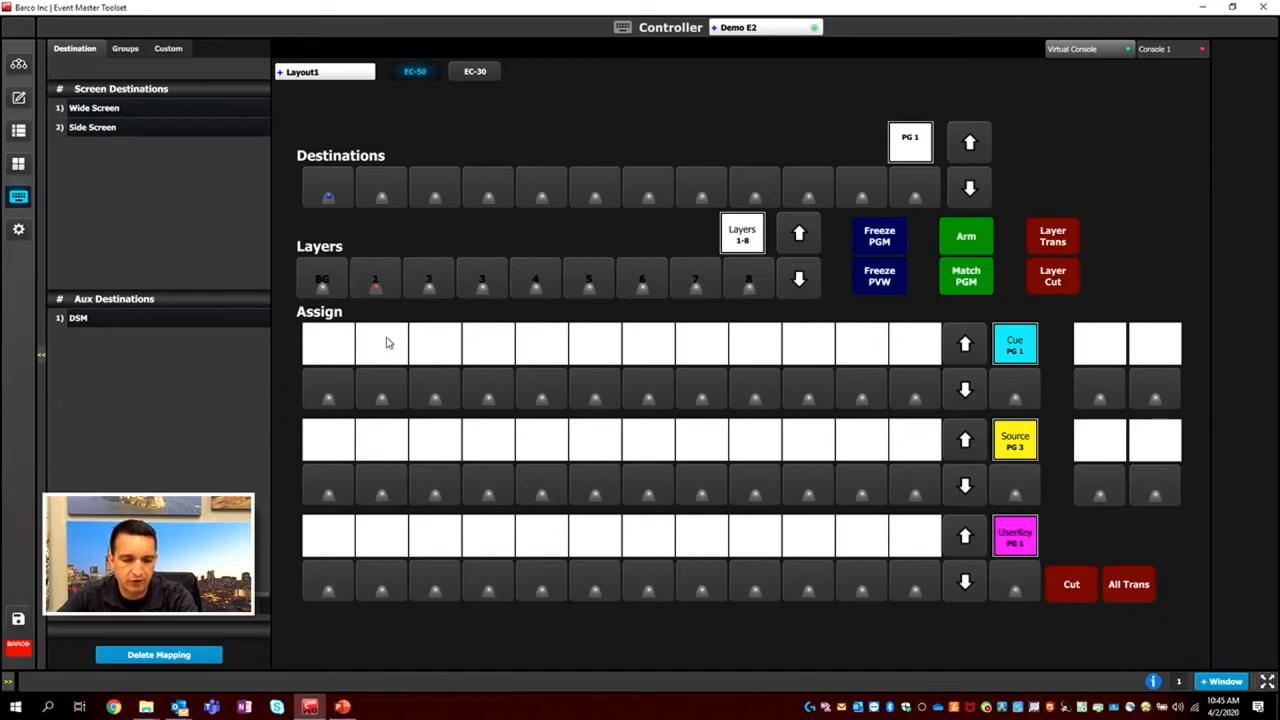
pyautogui.click(18, 97)
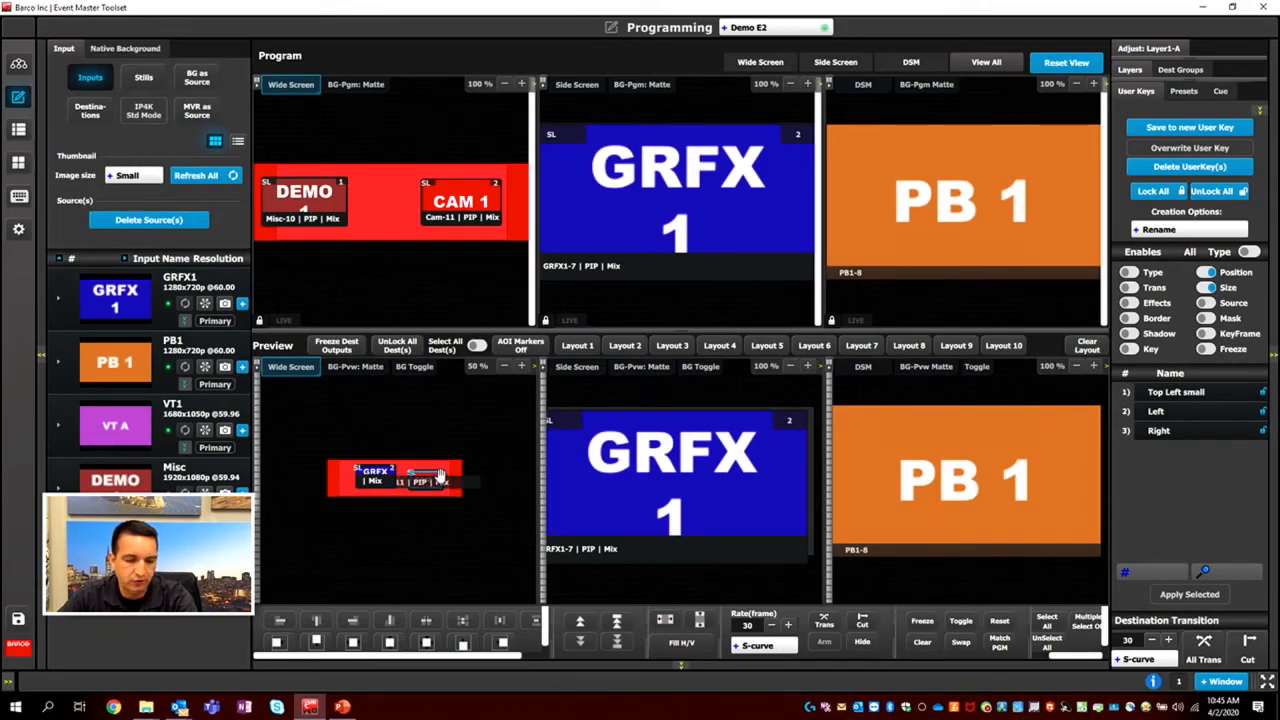
# Return to the Controller page and cycle the first Assign row through Flex and Preview Source to Program Source.
pyautogui.click(20, 196)
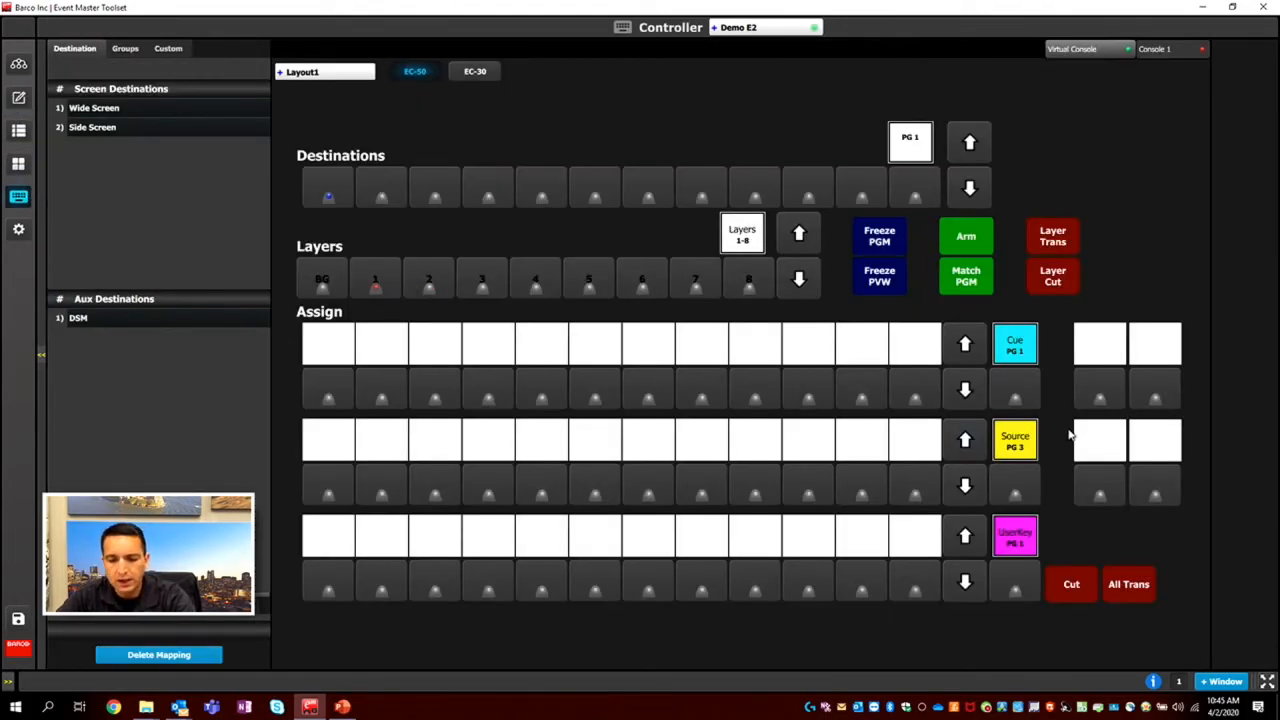
pyautogui.click(1022, 397)
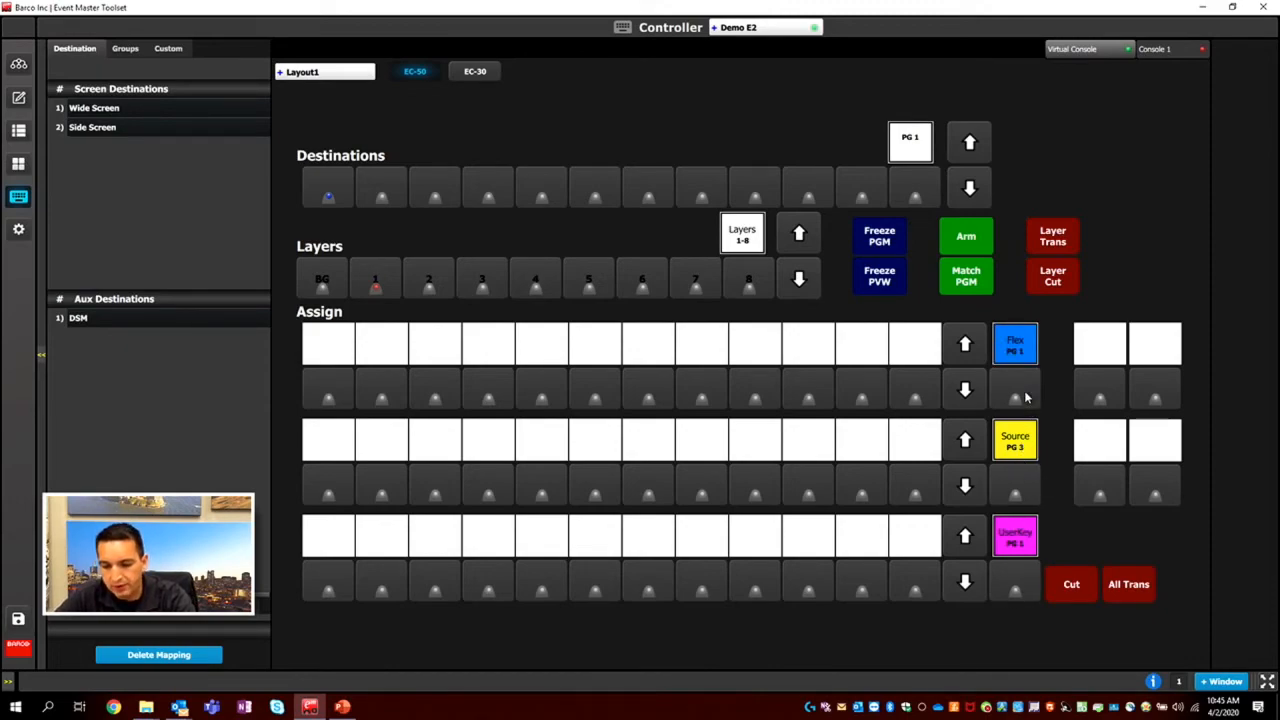
pyautogui.click(1025, 397)
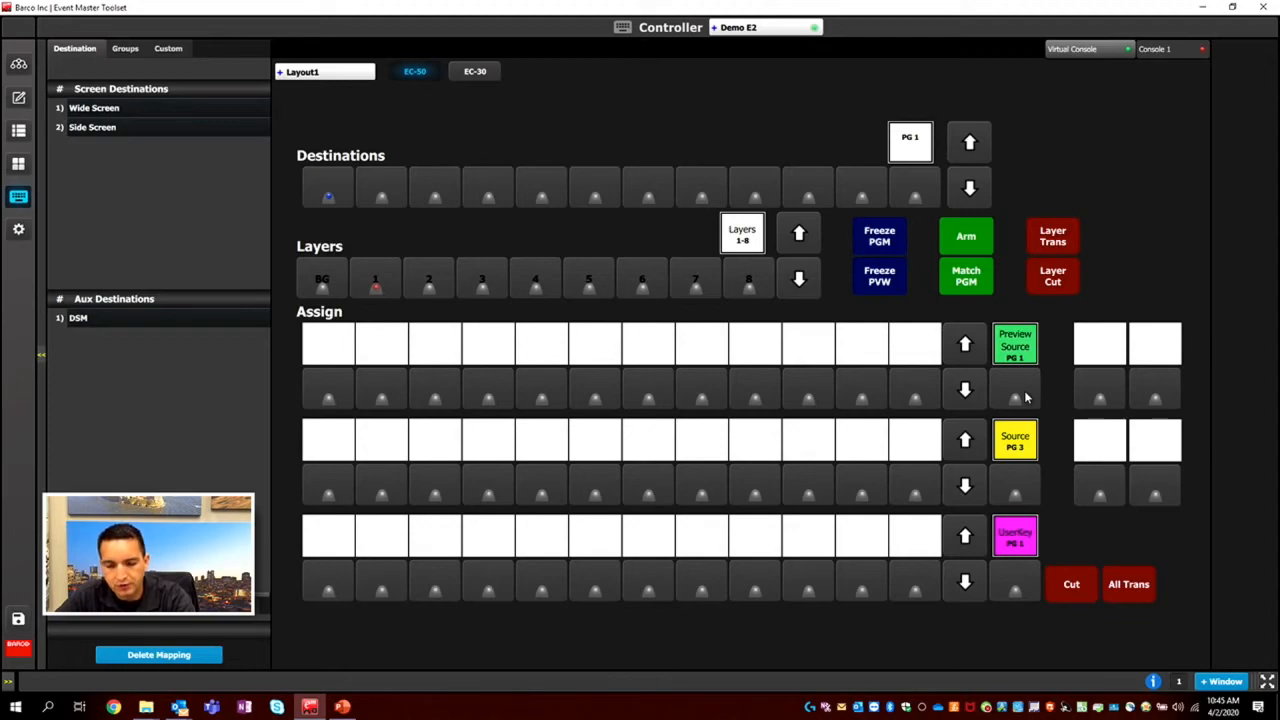
pyautogui.click(1025, 397)
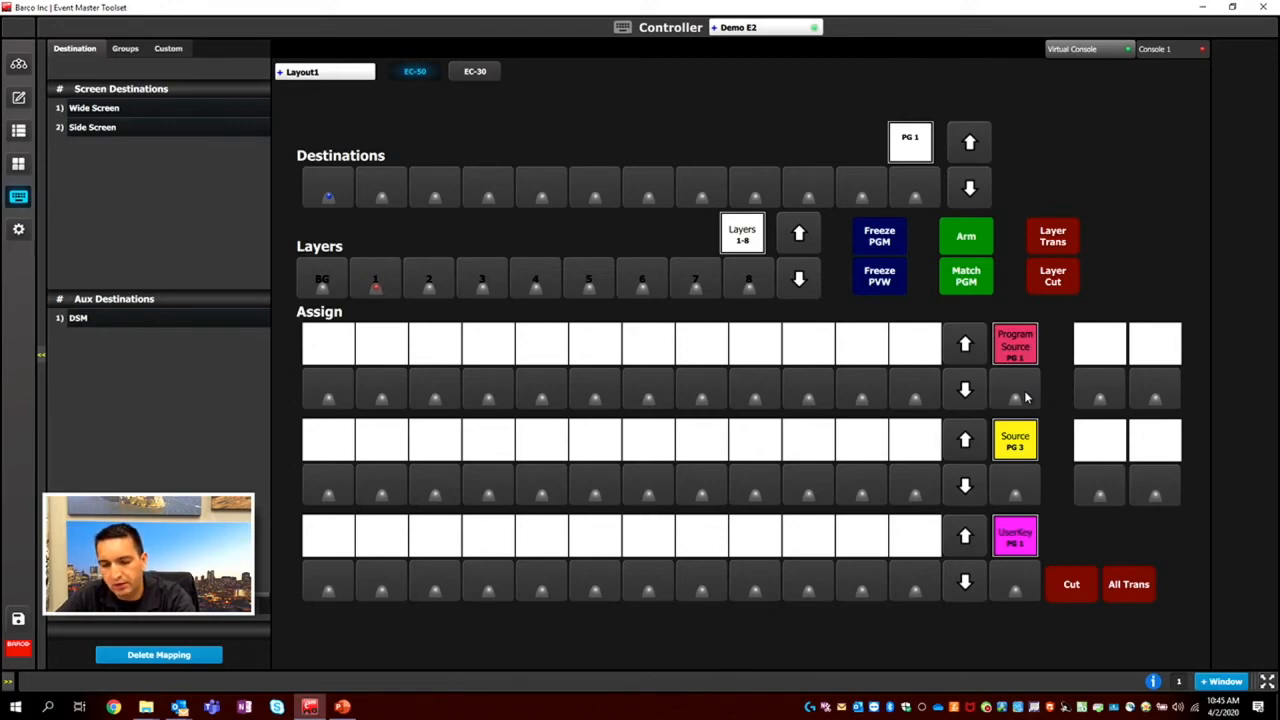
# Switch the first Assign row to UserKey and map the Left and Right user keys to its first two buttons.
pyautogui.click(1025, 397)
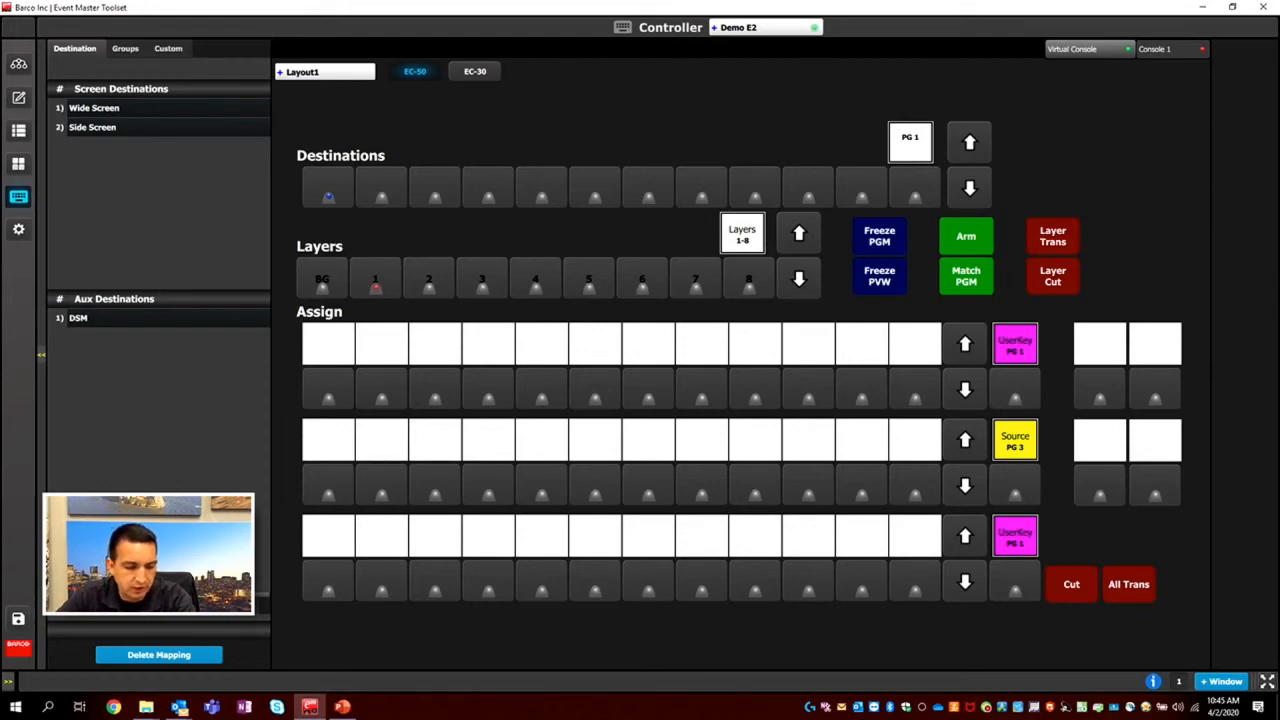
pyautogui.click(157, 608)
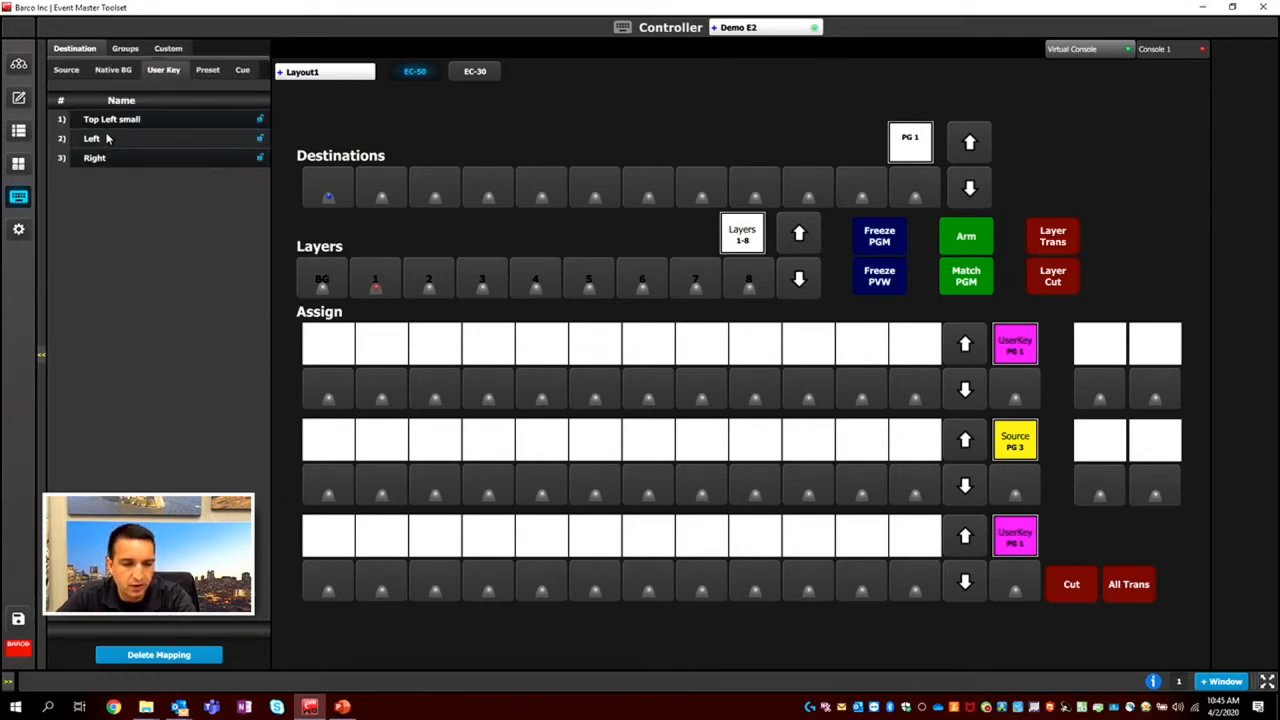
pyautogui.moveTo(105, 139); pyautogui.dragTo(319, 397)
pyautogui.moveTo(93, 158); pyautogui.dragTo(384, 392)
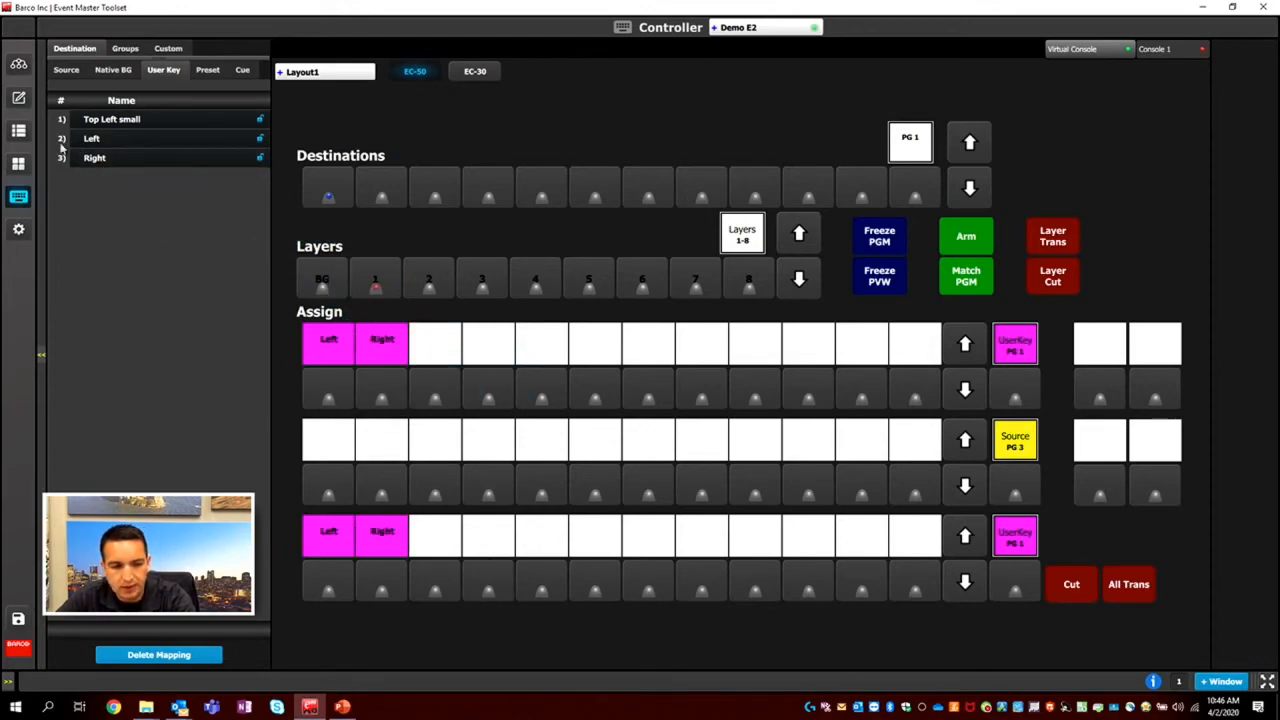
# In Programming, clear layer 2 from the Wide Screen preview and move layer 1 to the middle of the screen.
pyautogui.click(22, 103)
pyautogui.moveTo(376, 476); pyautogui.dragTo(391, 517)
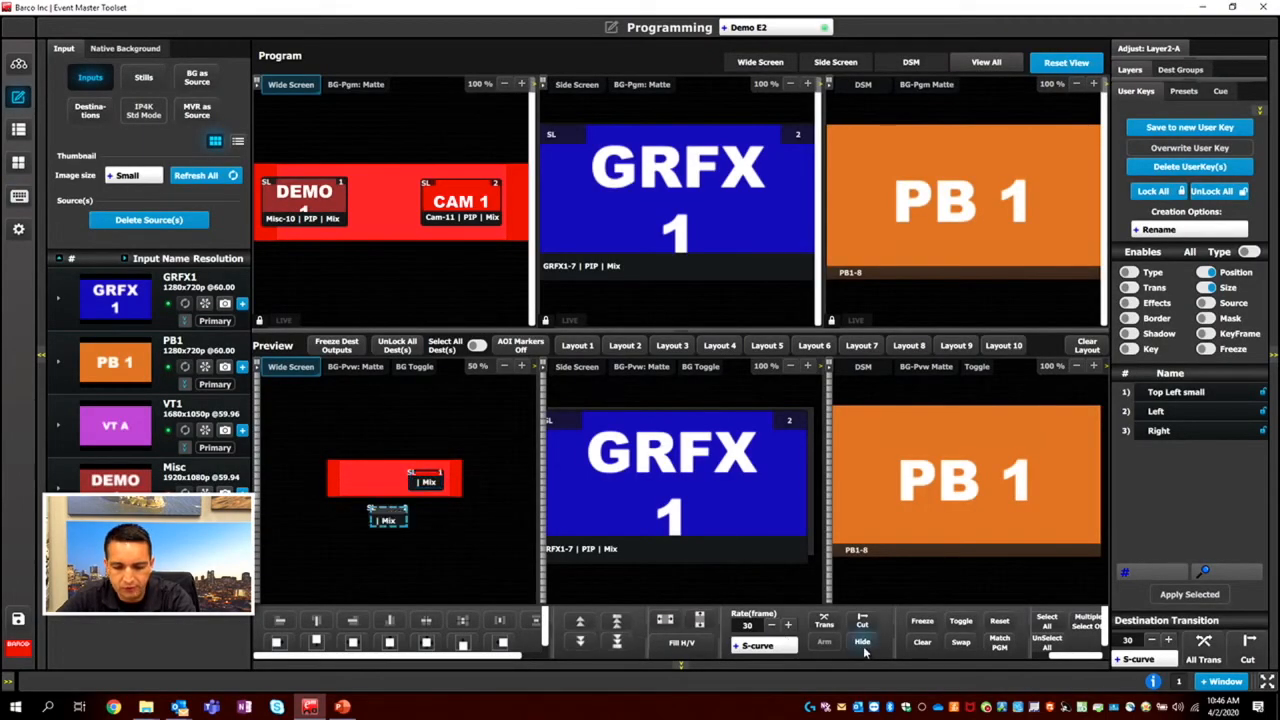
pyautogui.click(920, 642)
pyautogui.click(385, 483)
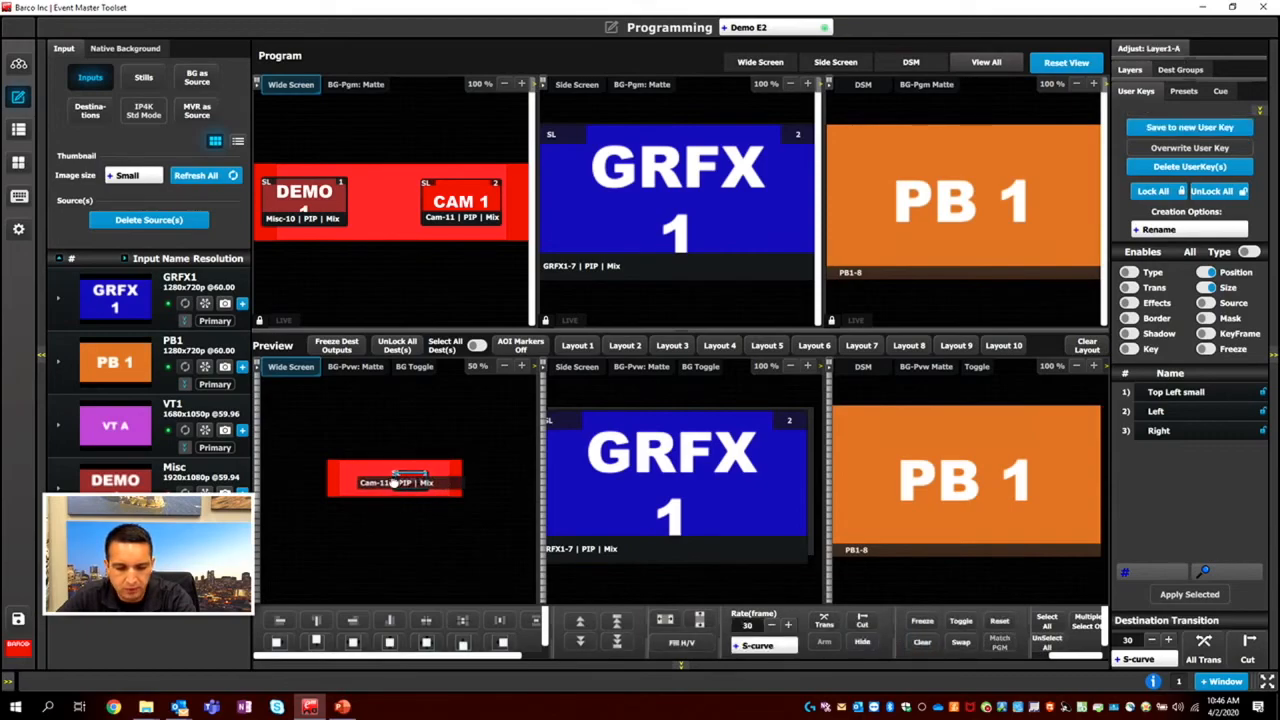
# Recall the Left and Right user keys on Wide Screen layer 1 from the virtual controller, checking the first Left recall in Programming.
pyautogui.click(18, 198)
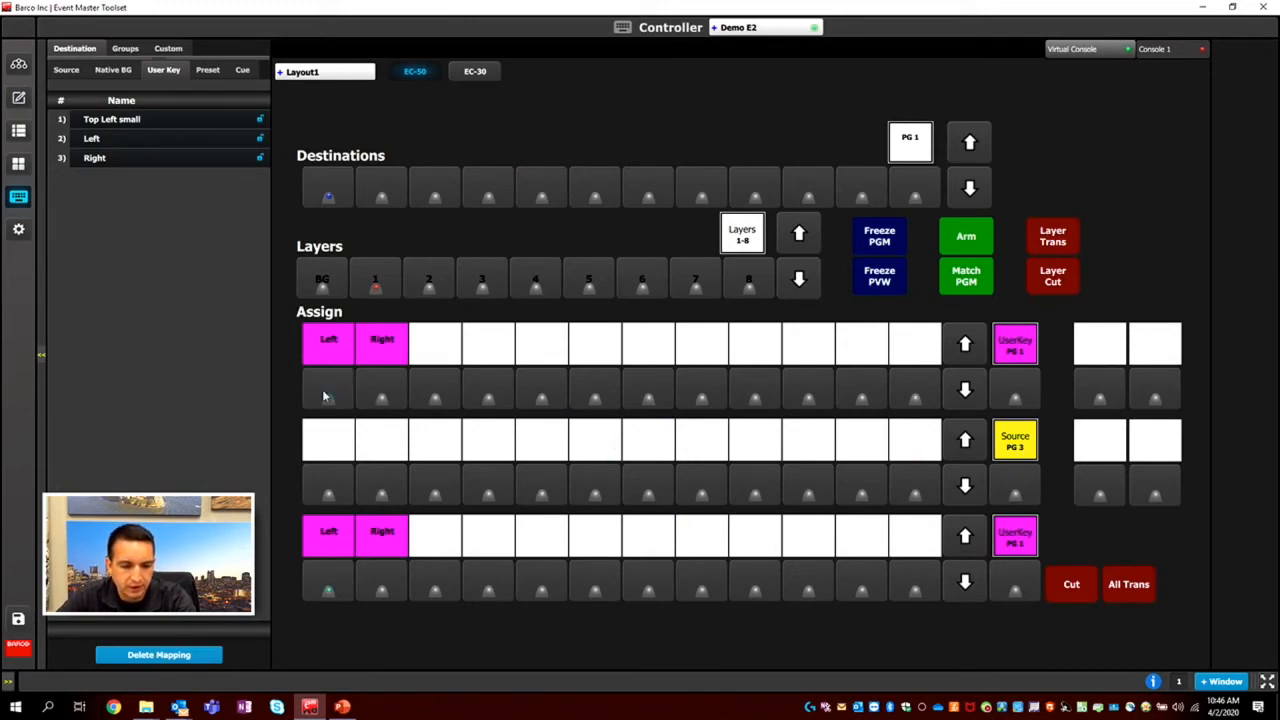
pyautogui.click(22, 102)
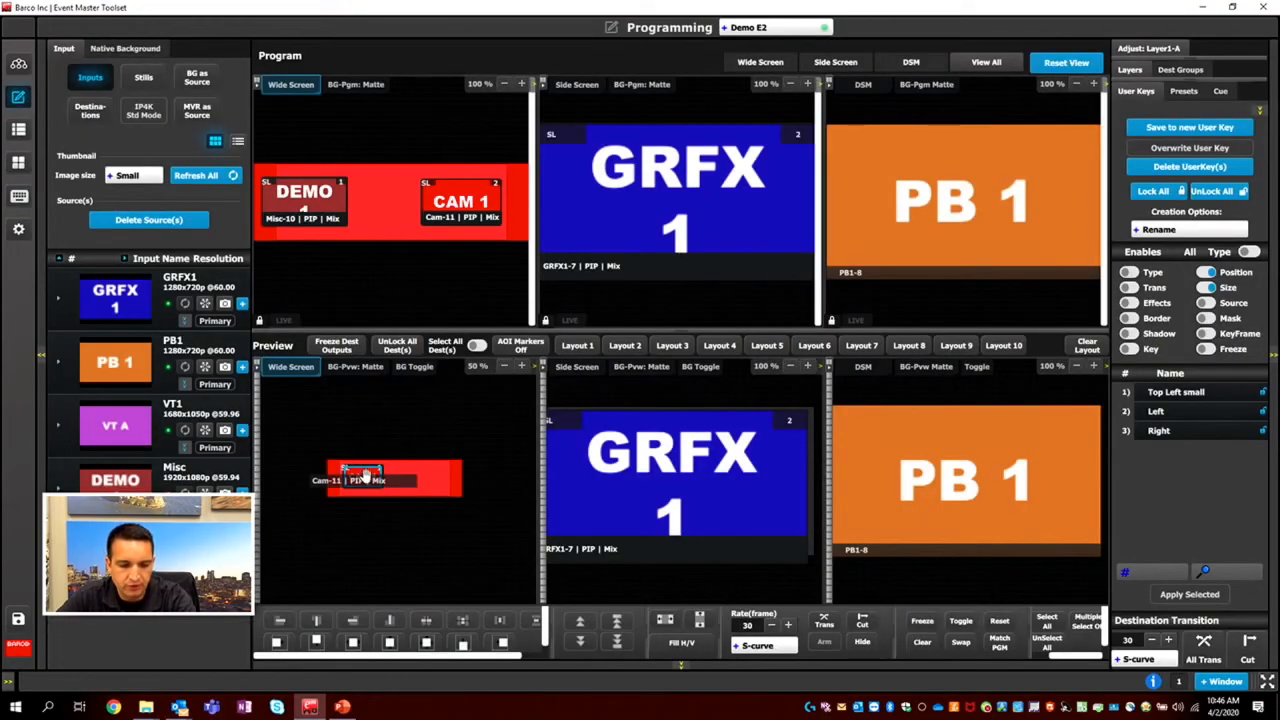
pyautogui.click(18, 196)
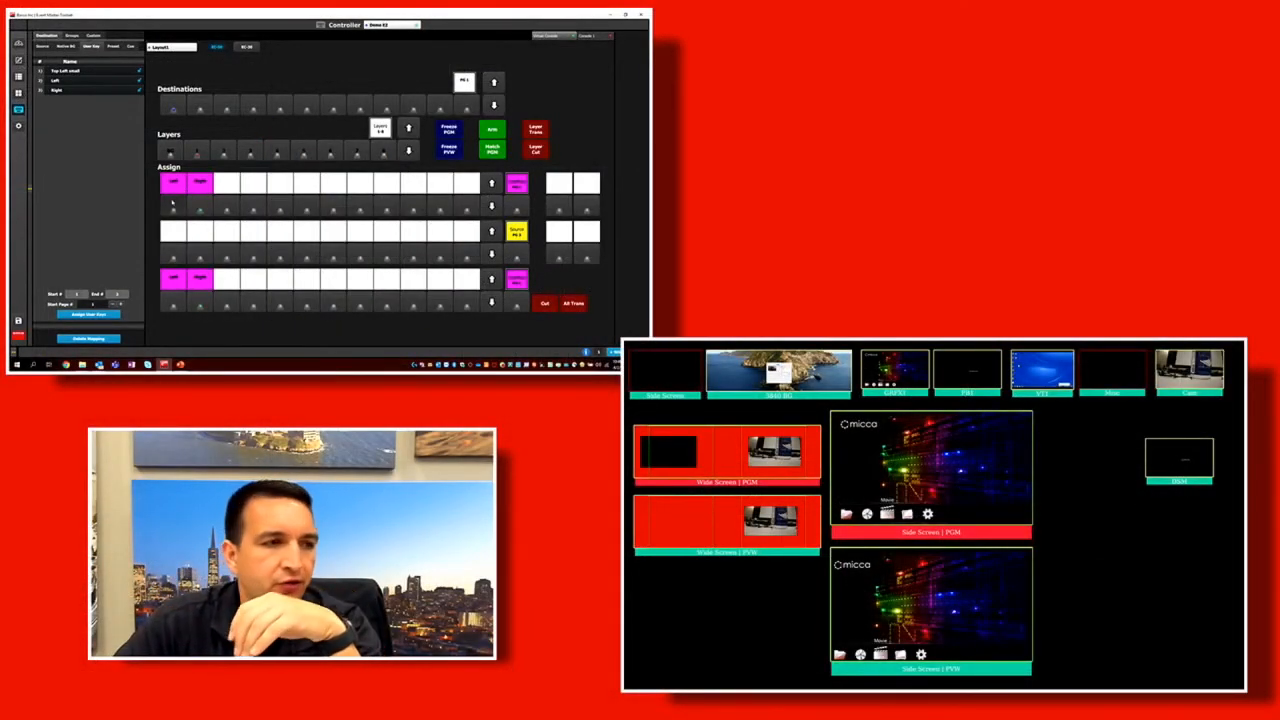
pyautogui.click(172, 204)
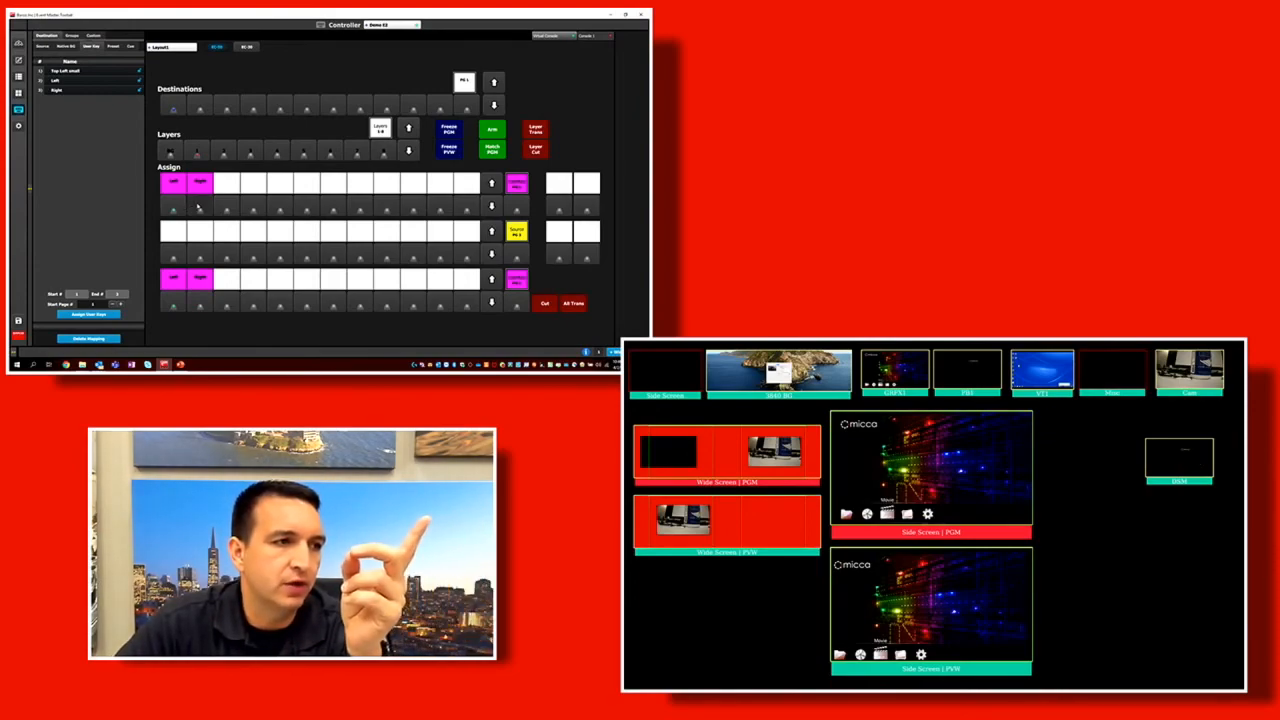
pyautogui.click(202, 207)
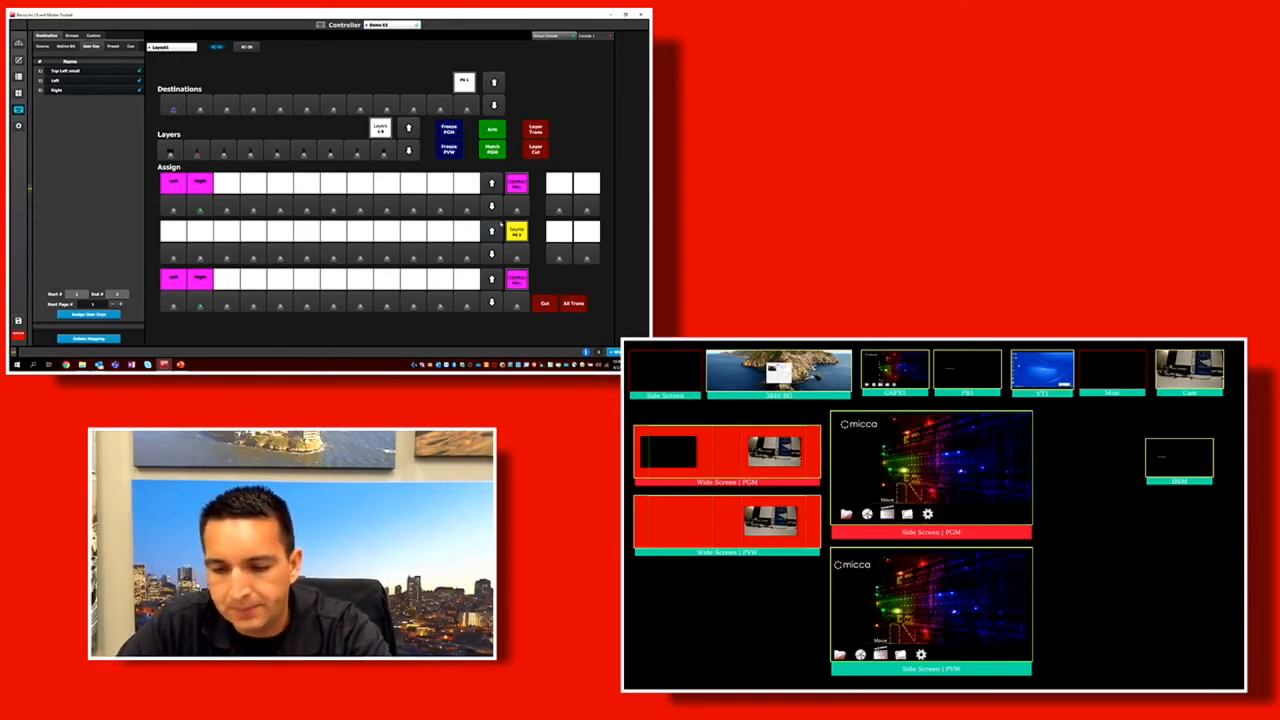
# Cycle the first Assign row to Preset and map Look 1 and Look 2 to its first two buttons.
pyautogui.click(520, 208)
pyautogui.click(522, 209)
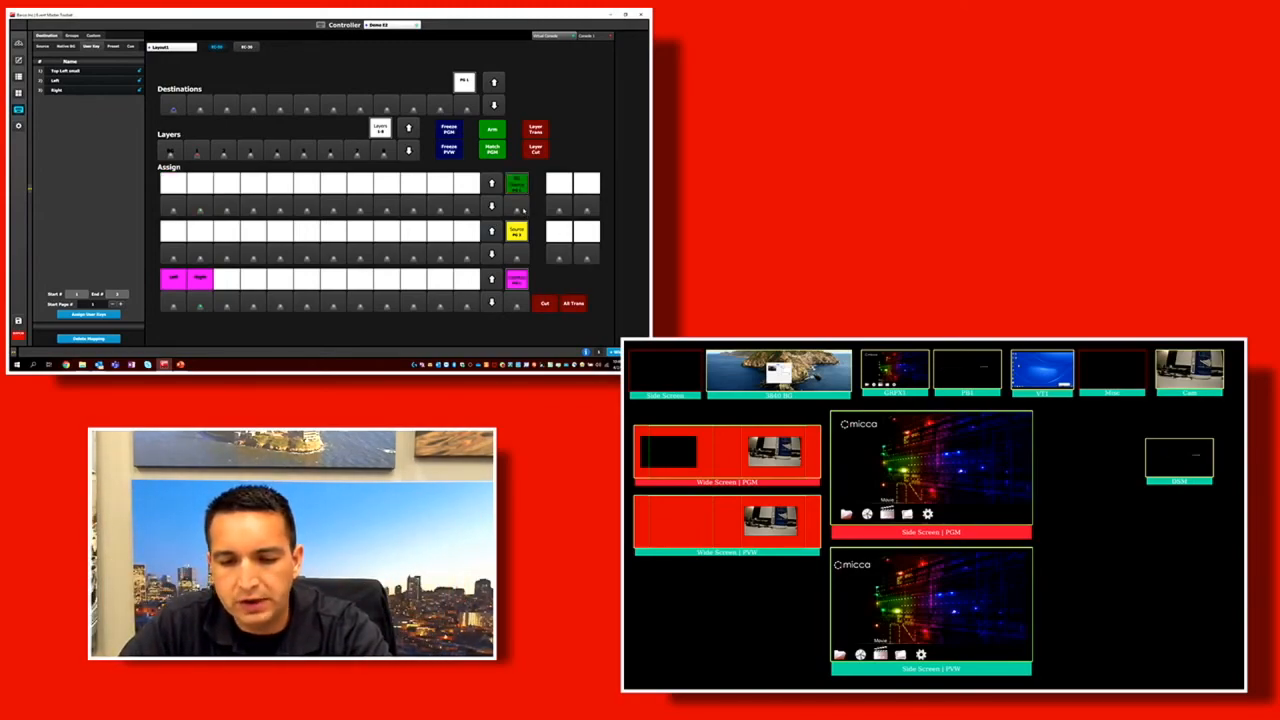
pyautogui.click(522, 209)
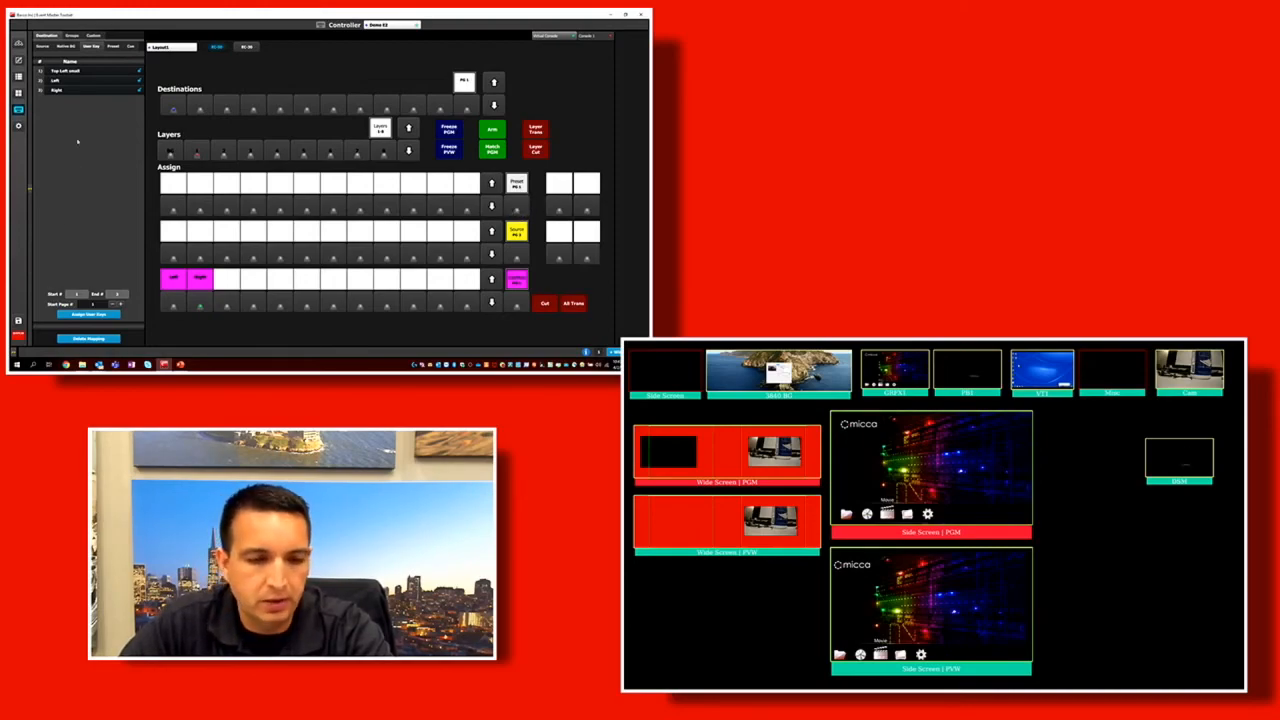
pyautogui.click(113, 46)
pyautogui.moveTo(62, 72); pyautogui.dragTo(171, 201)
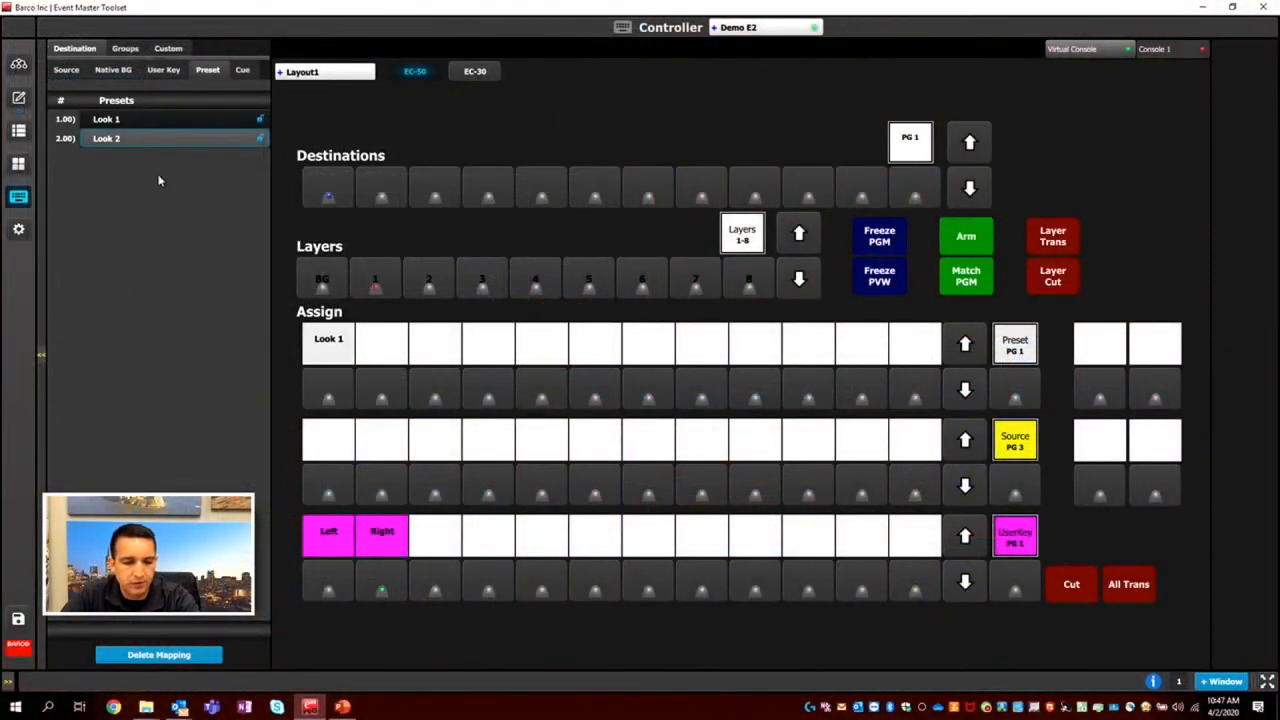
pyautogui.moveTo(126, 138); pyautogui.dragTo(390, 388)
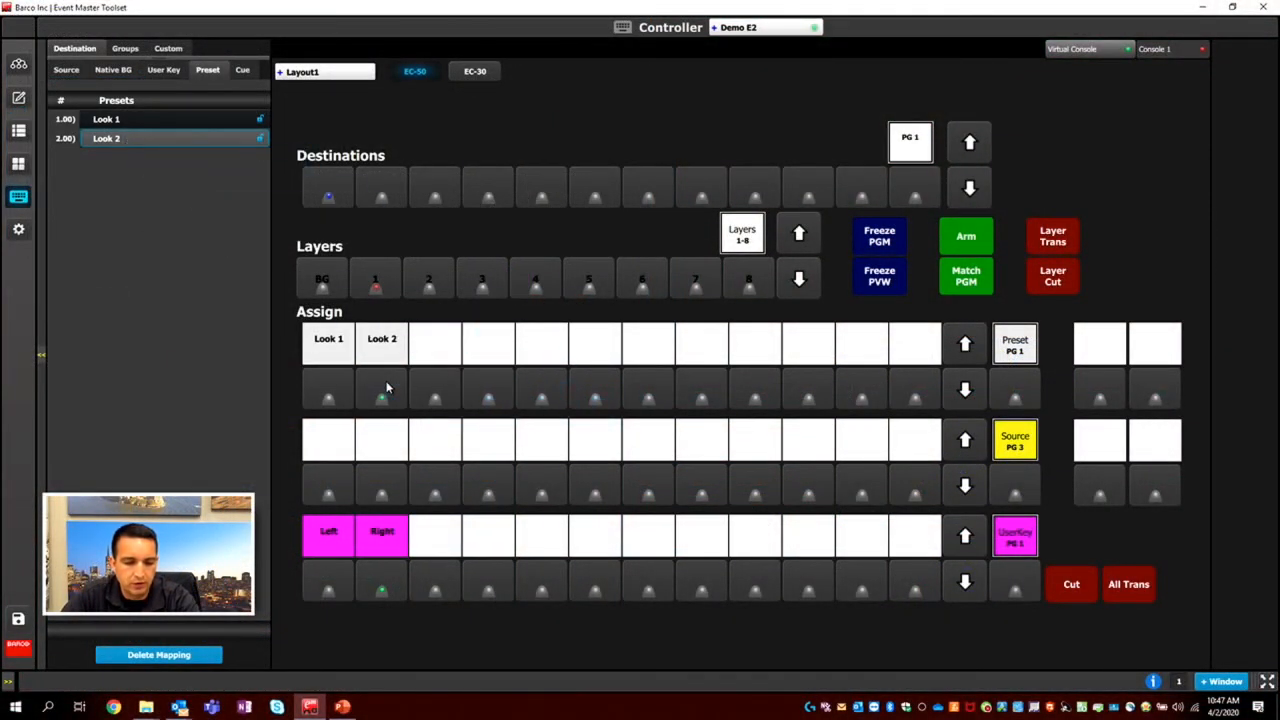
# Recall the Look 1 and Look 2 presets alternately from the virtual controller, finishing on Look 2.
pyautogui.click(336, 391)
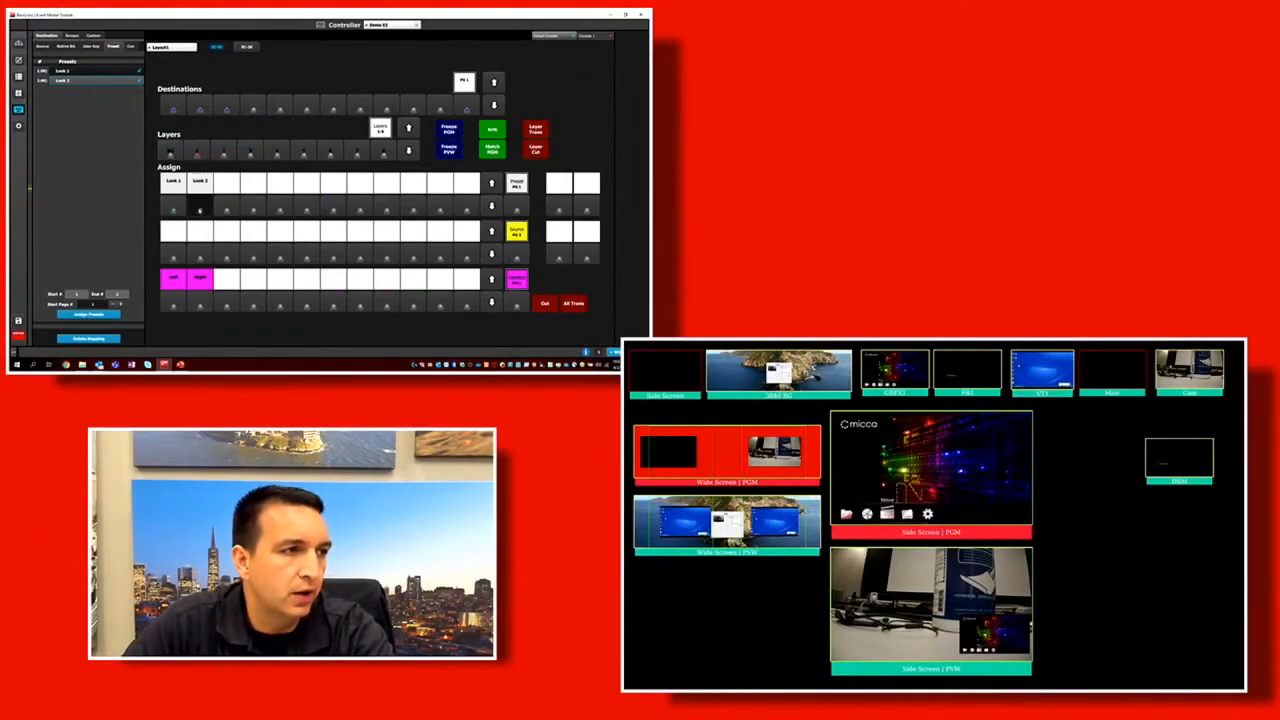
pyautogui.click(200, 210)
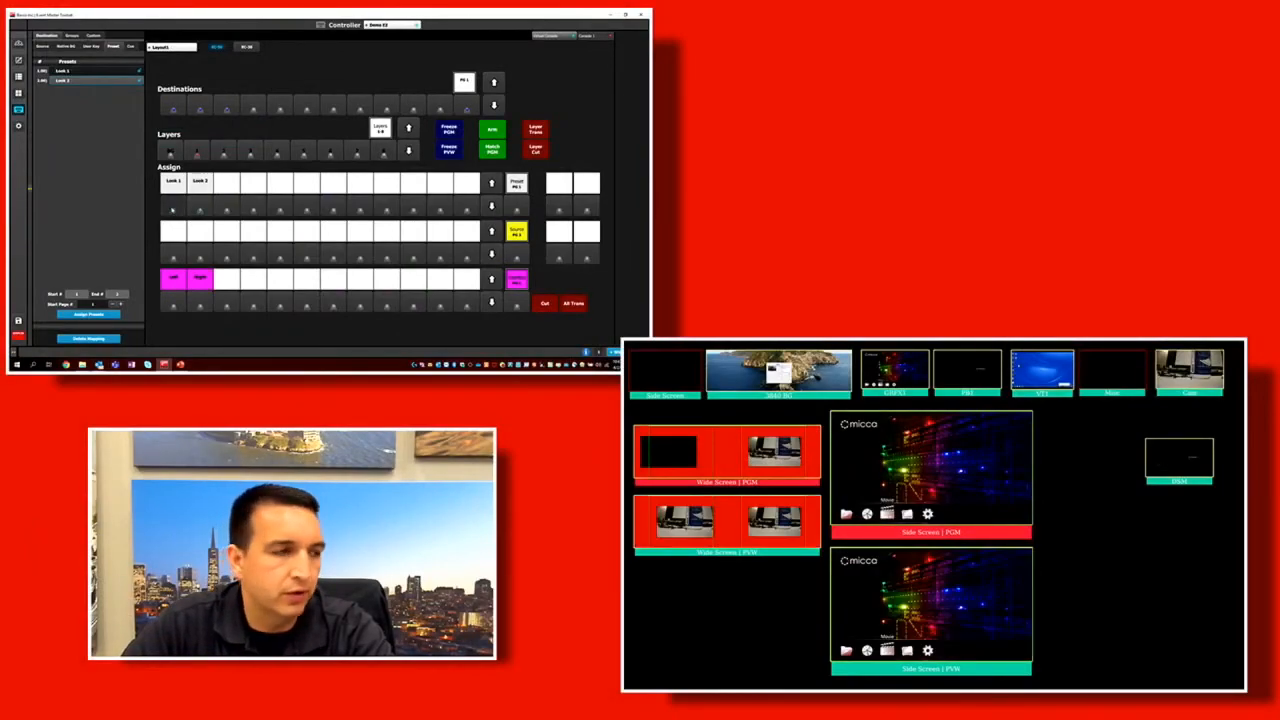
pyautogui.click(172, 209)
pyautogui.click(200, 208)
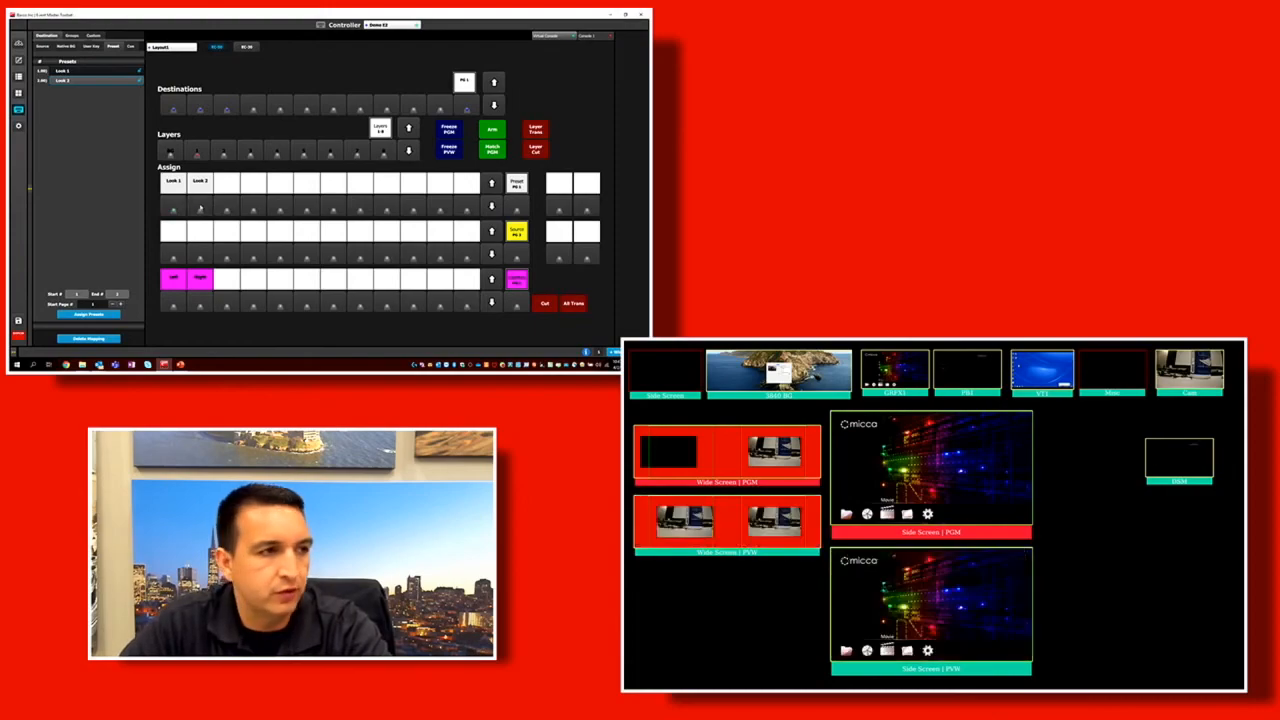